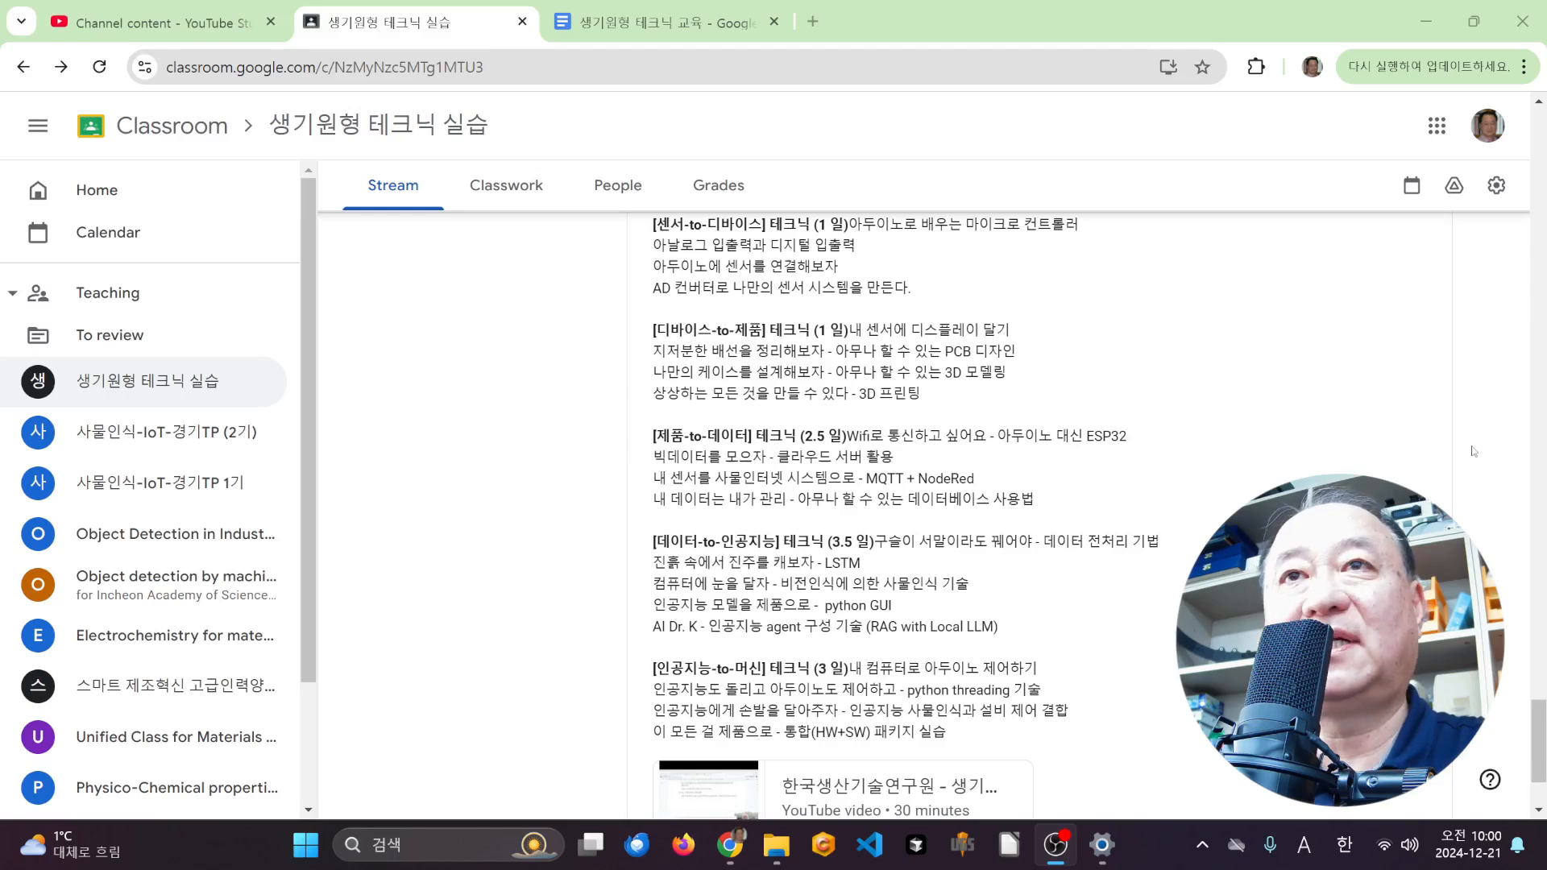
pyautogui.scroll(2, 869, 354)
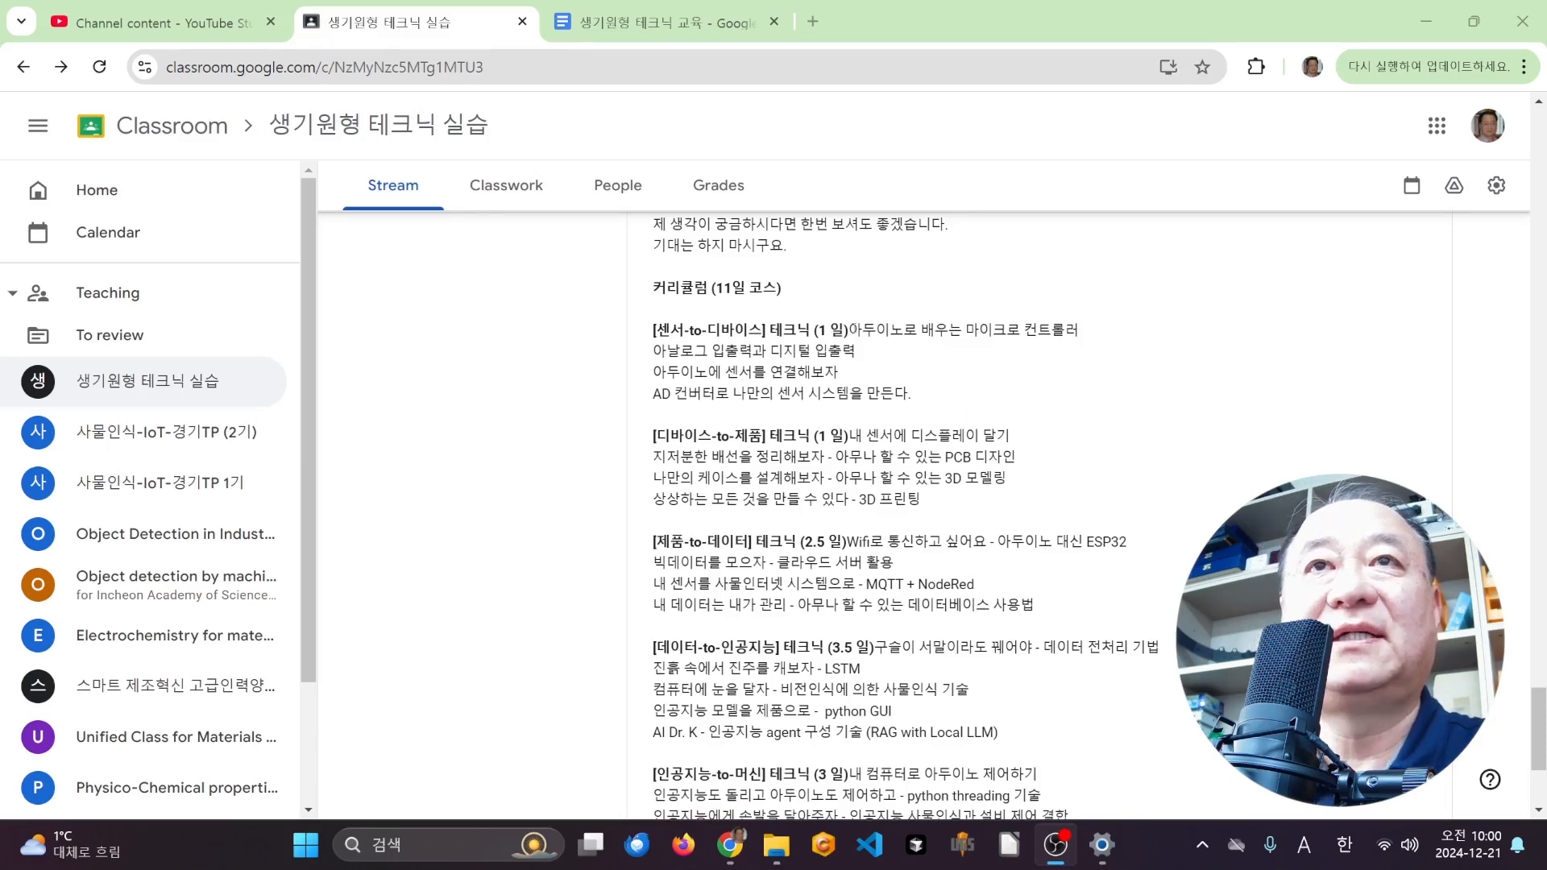
pyautogui.doubleClick(857, 332)
pyautogui.click(892, 356)
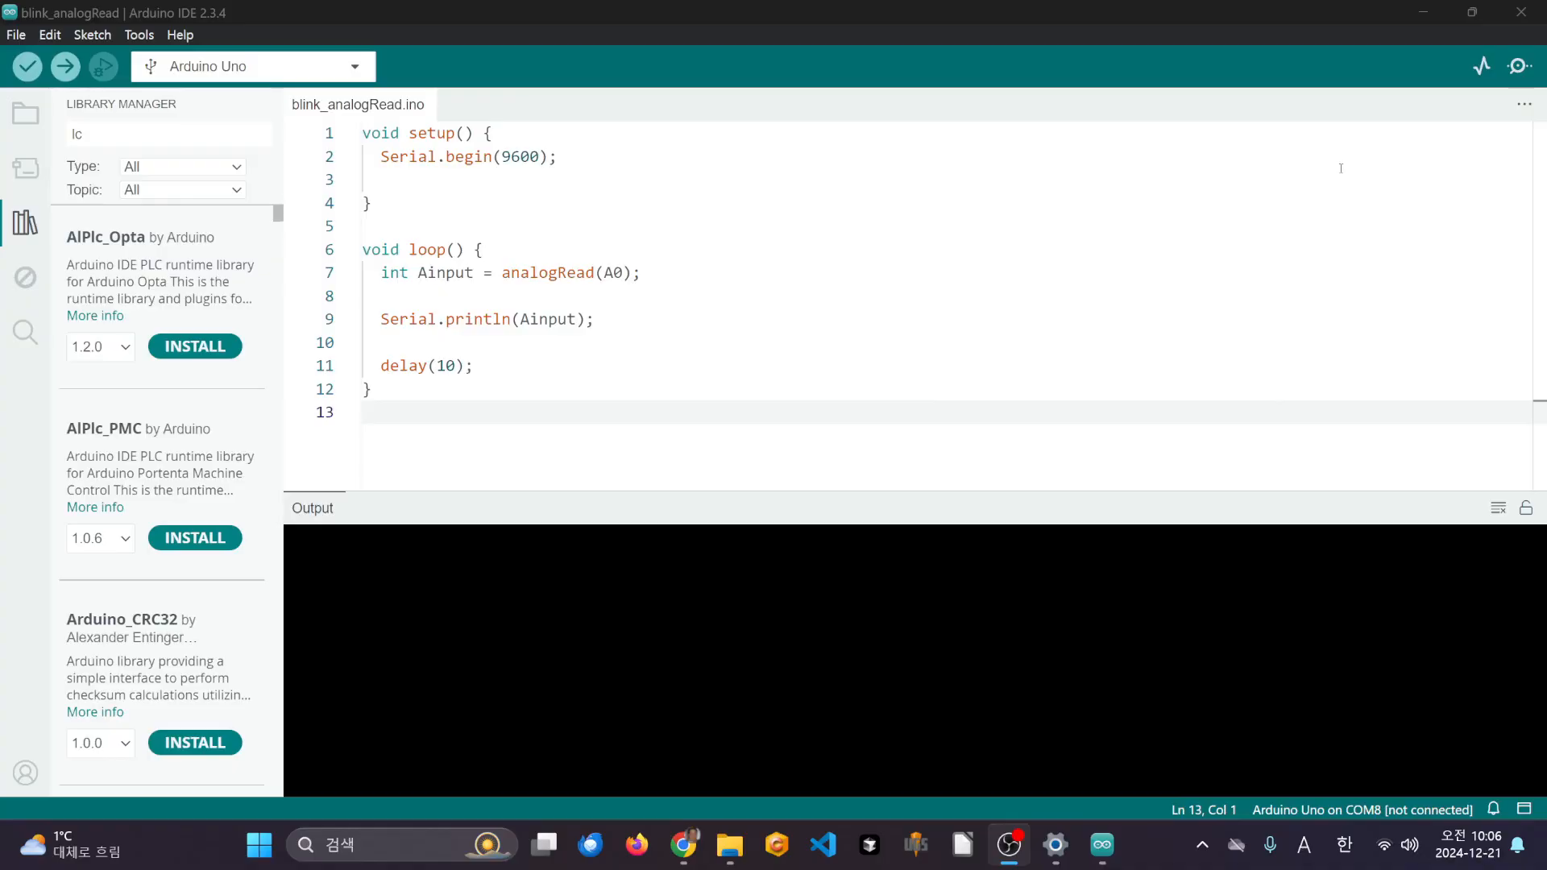
# - Close the blink_analogRead sketch window and launch the Arduino IDE again
pyautogui.click(1521, 11)
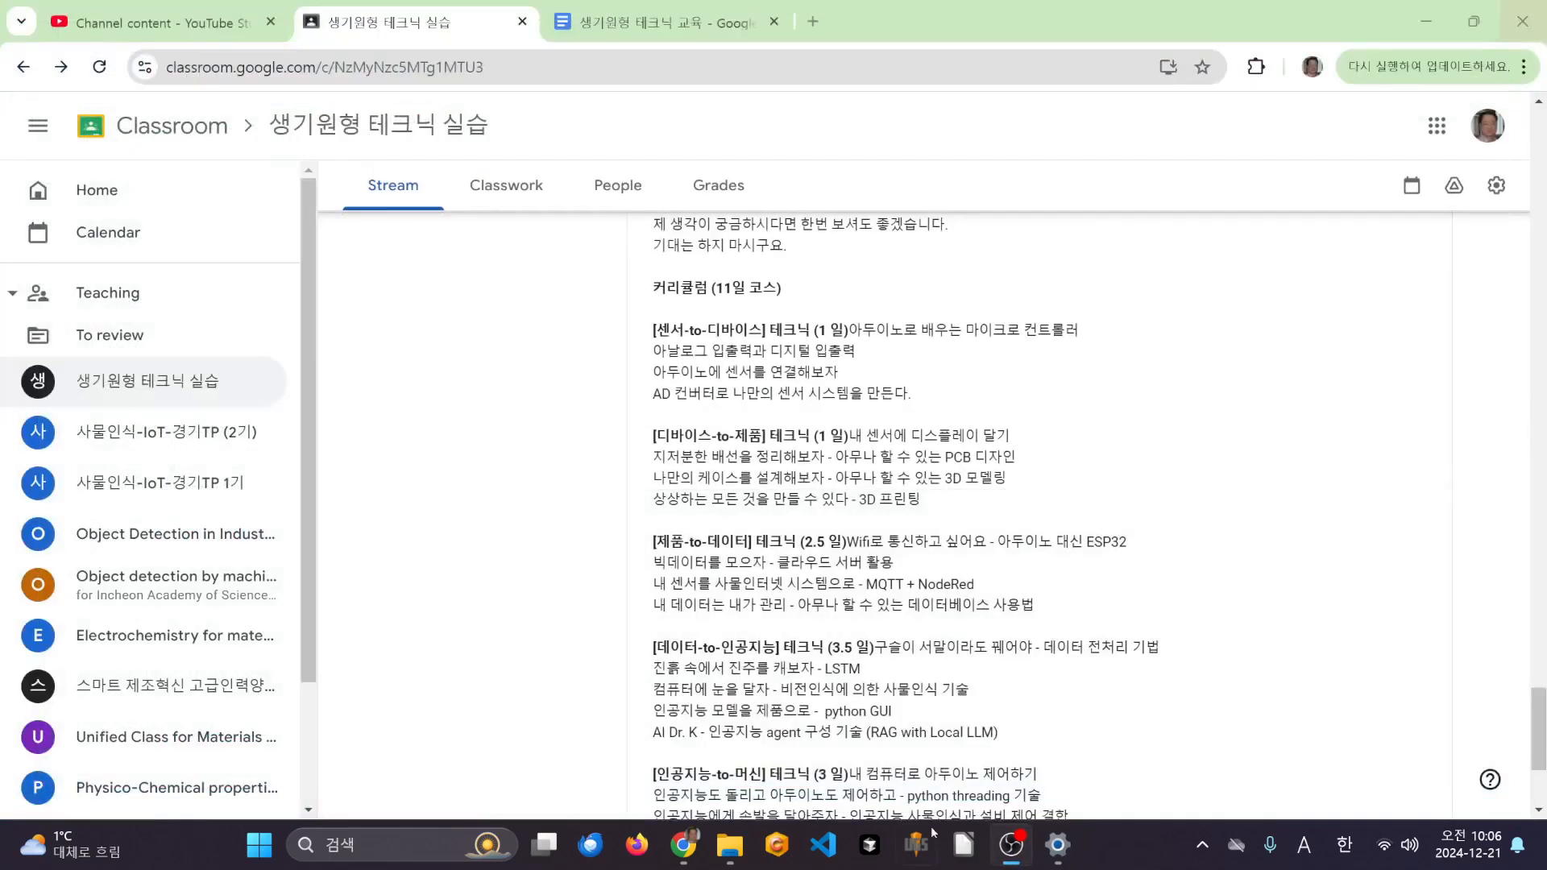
pyautogui.press('super')
pyautogui.write('ardui')
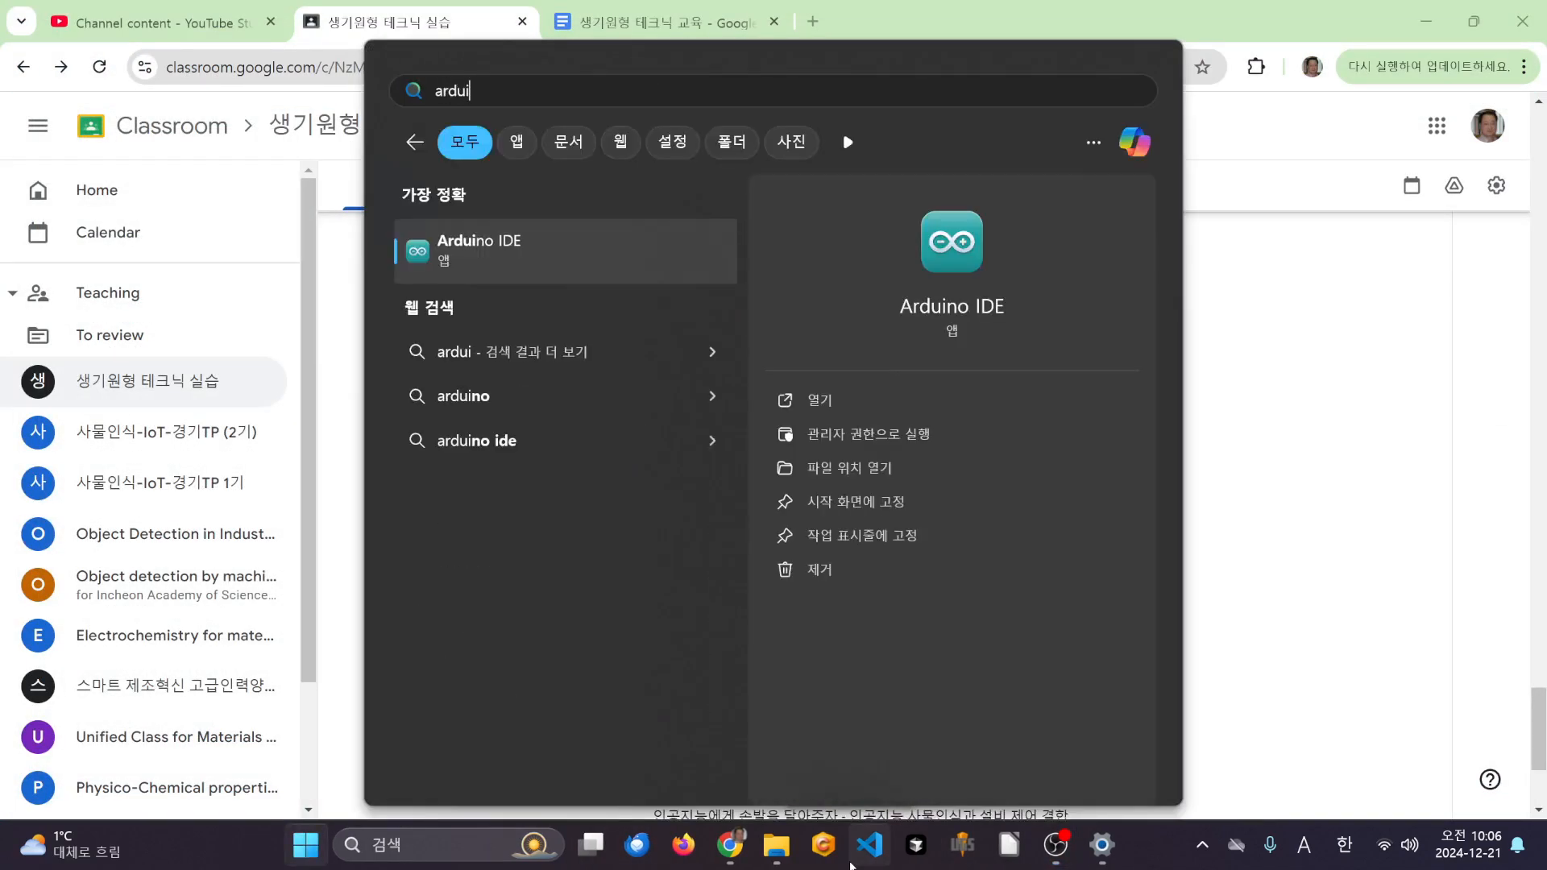
pyautogui.press('Return')
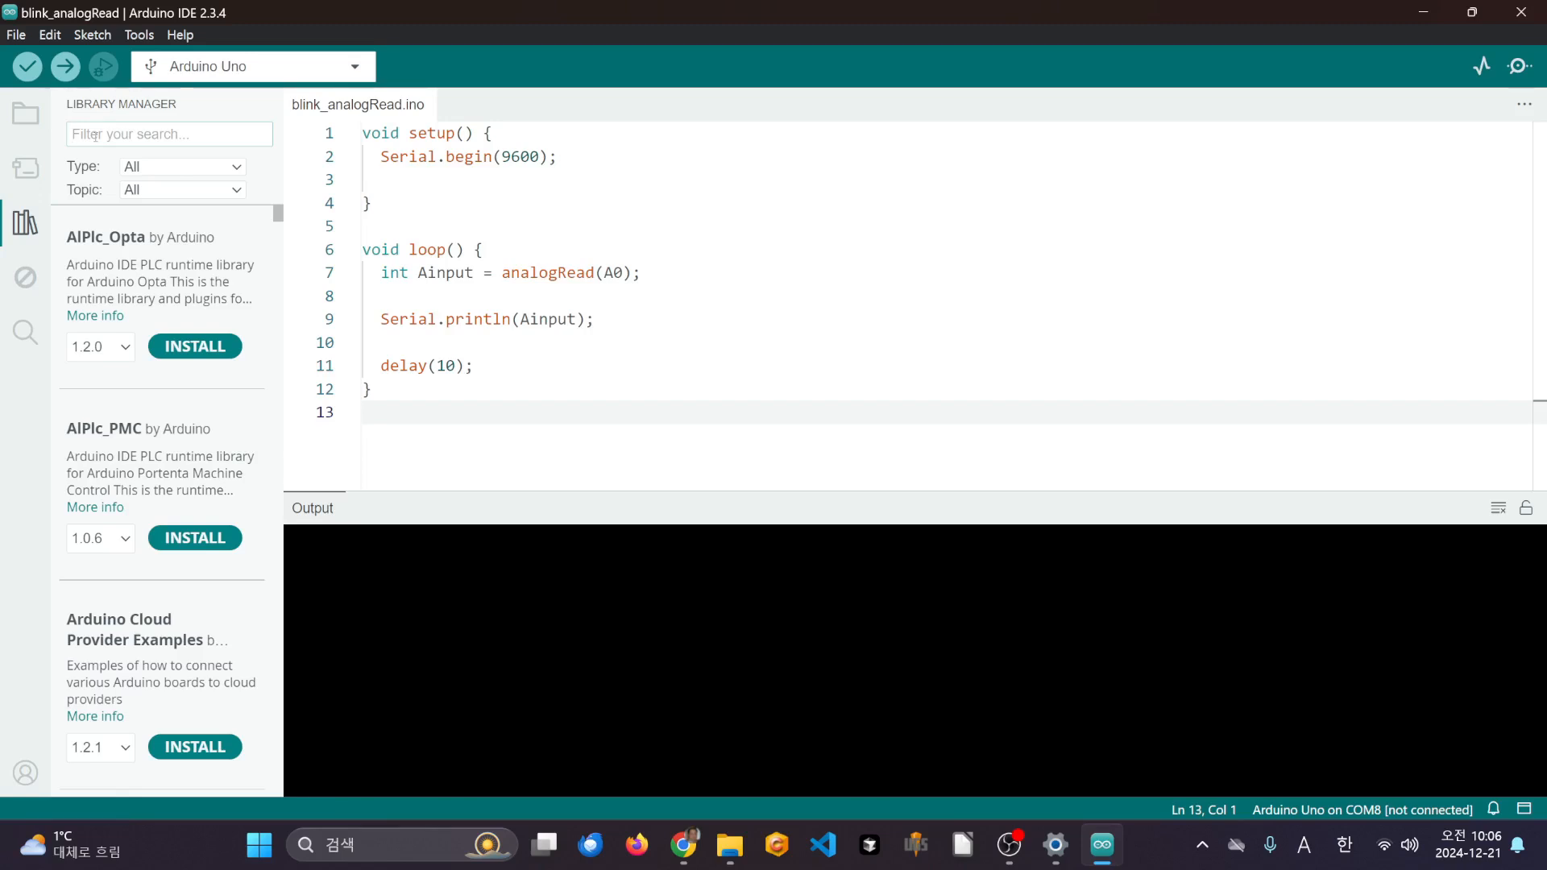
# - Search the library manager for "liquidcrystal i2c" and for "dht sensor", and find the Adafruit DHT sensor library
pyautogui.write('liquidcrystal i2c')
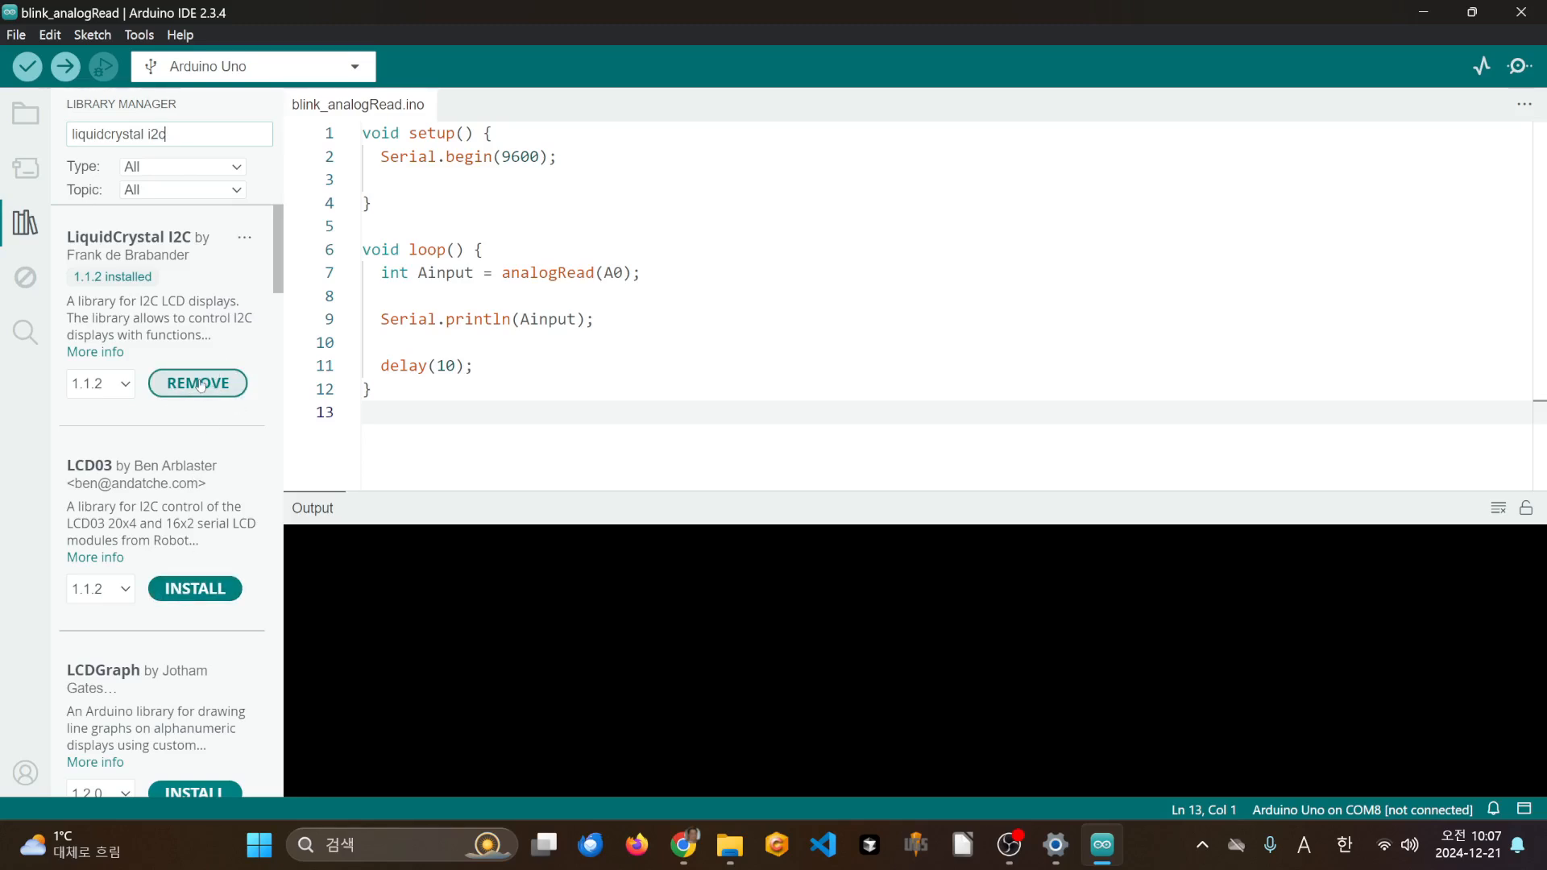
pyautogui.tripleClick(188, 136)
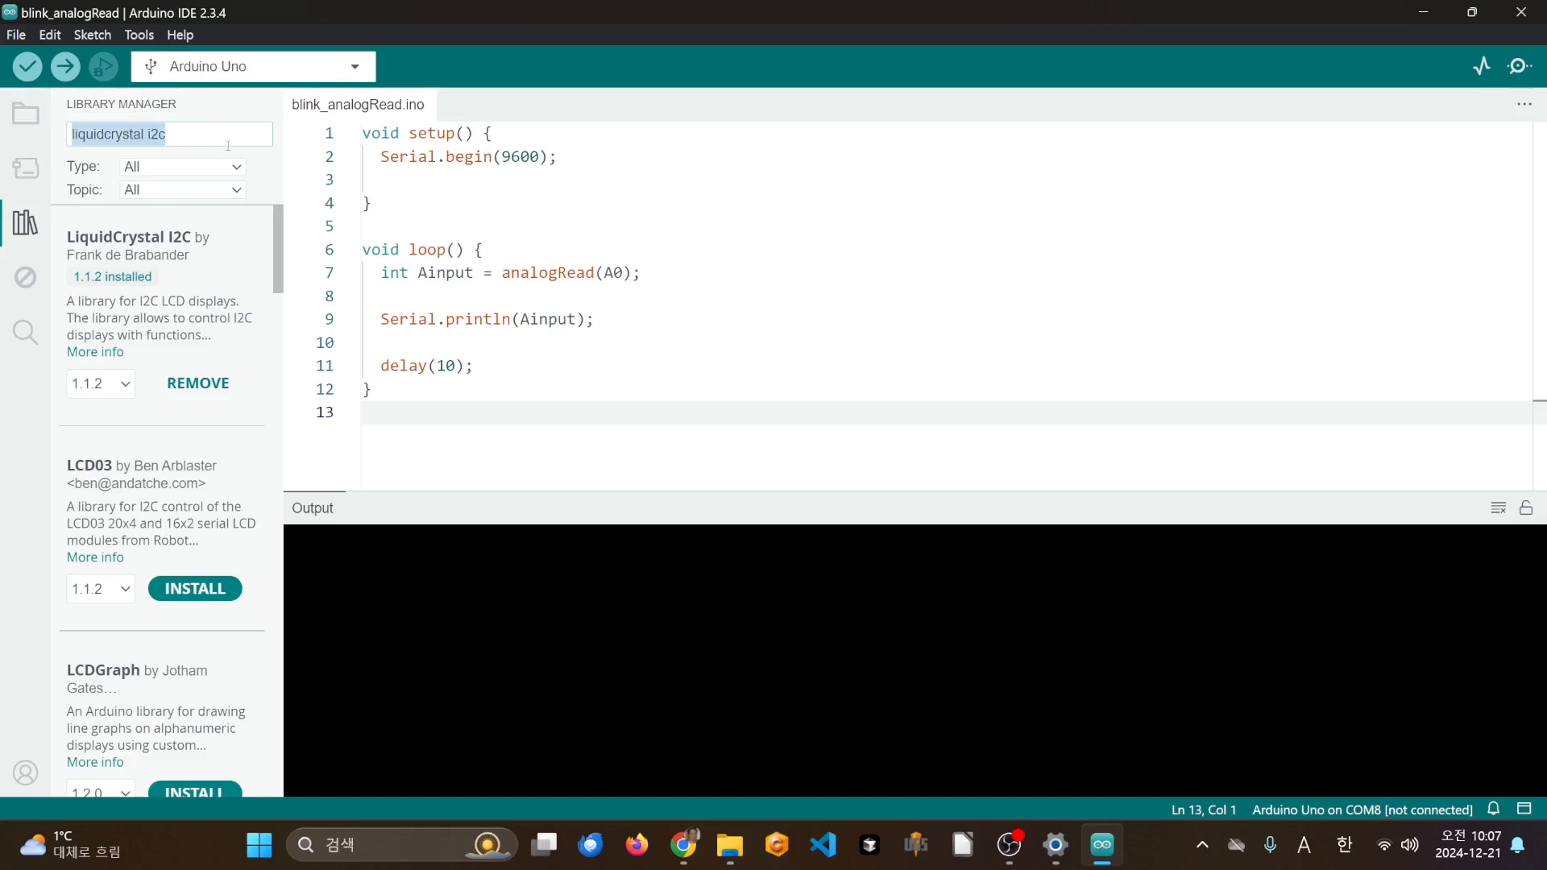
pyautogui.write('dht sensor')
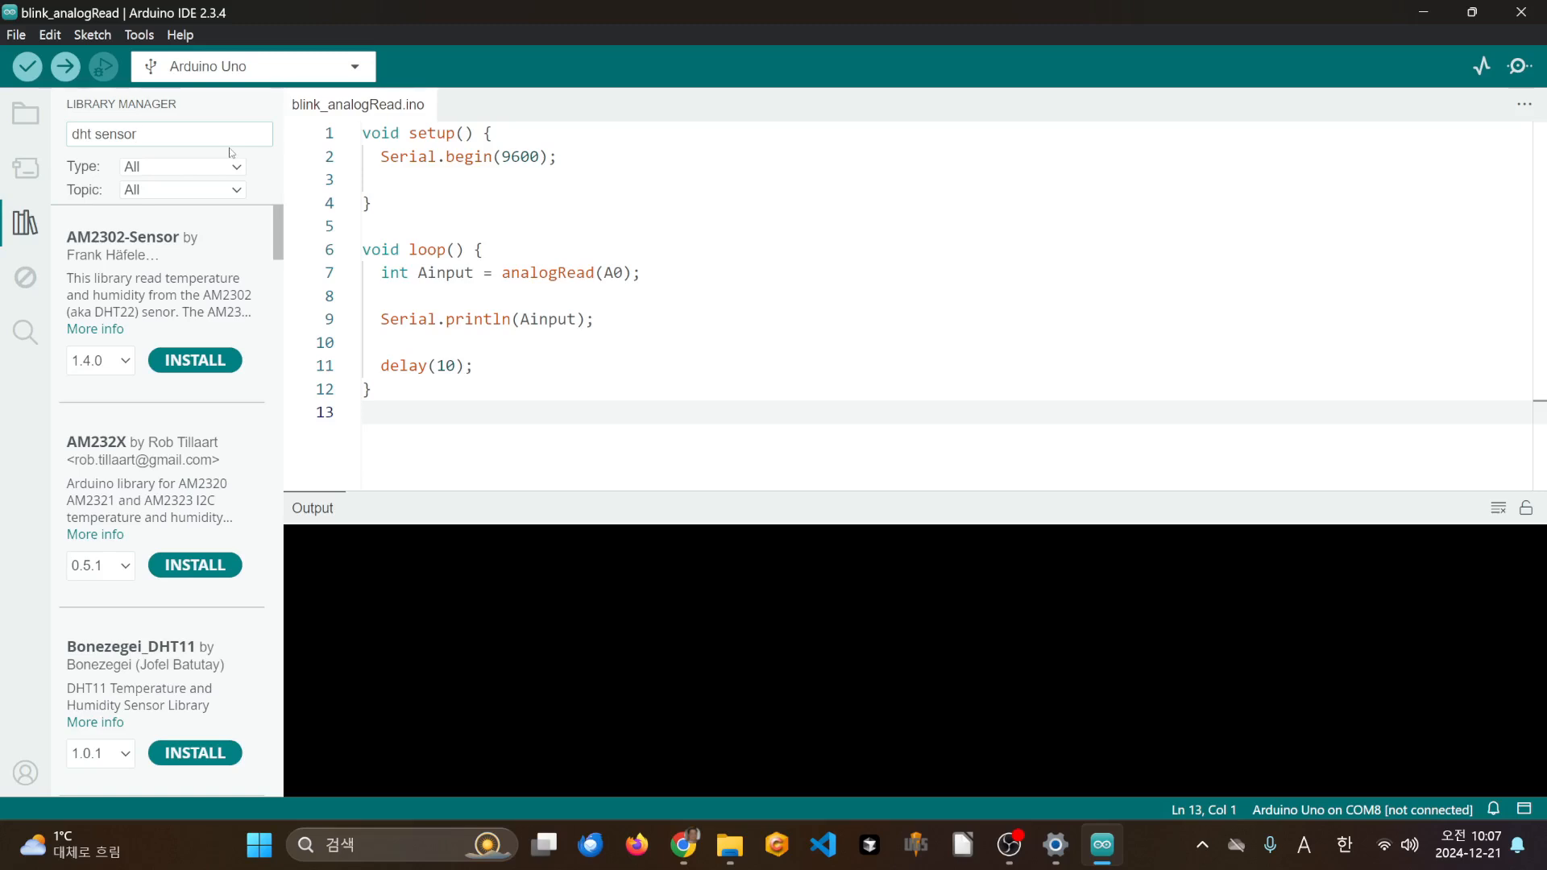
pyautogui.scroll(-15, 140, 523)
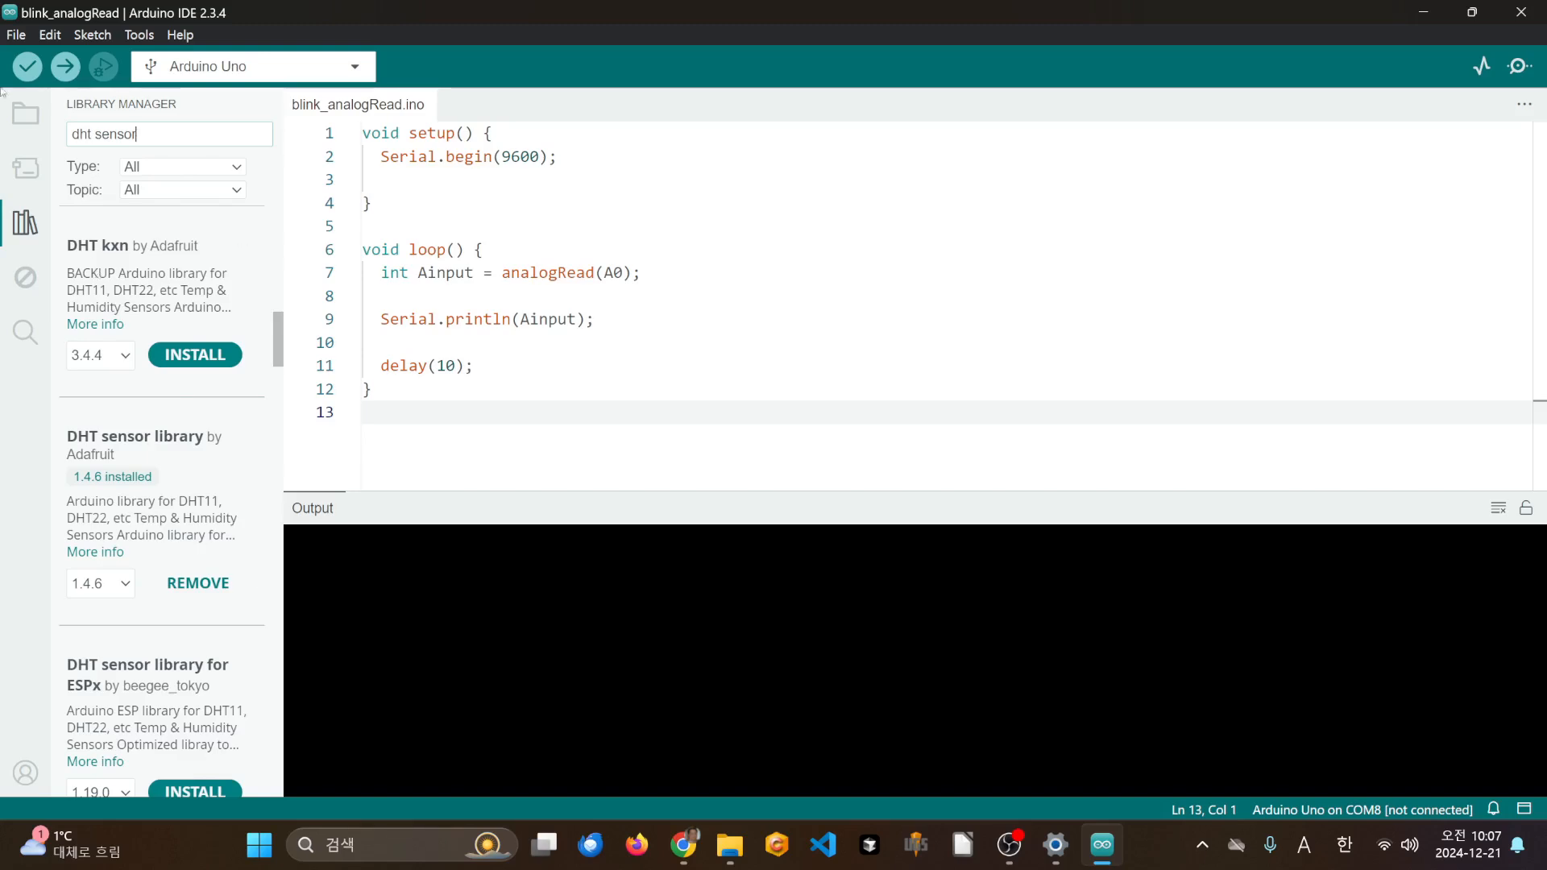
# - Open the DHTtester example of the DHT sensor library and snap its window to the left half of the desktop
pyautogui.click(19, 36)
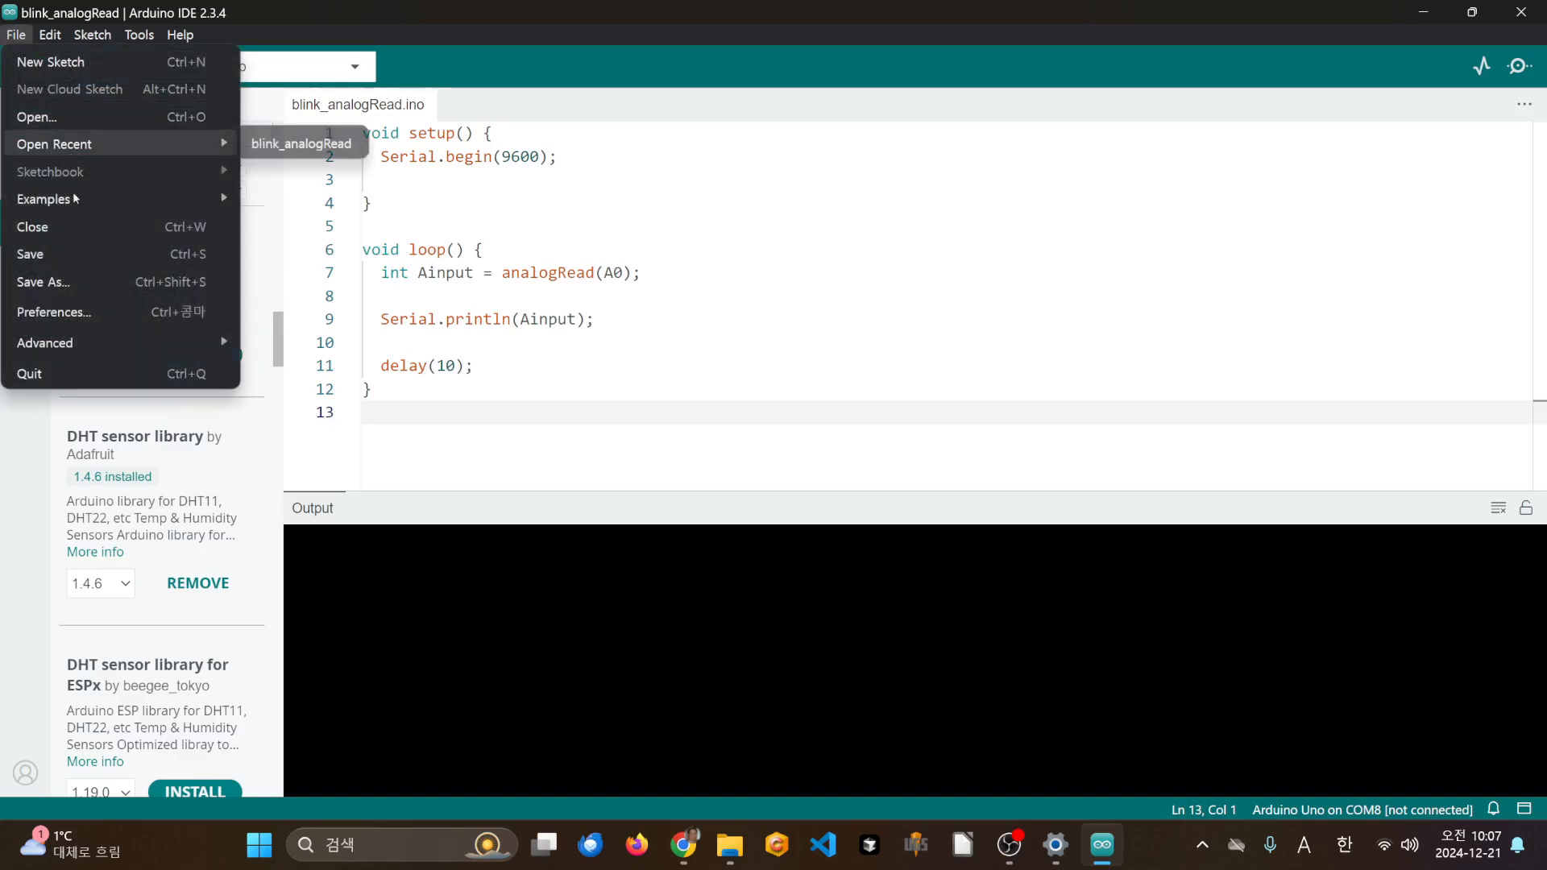
pyautogui.moveTo(81, 199)
pyautogui.scroll(-3, 350, 575)
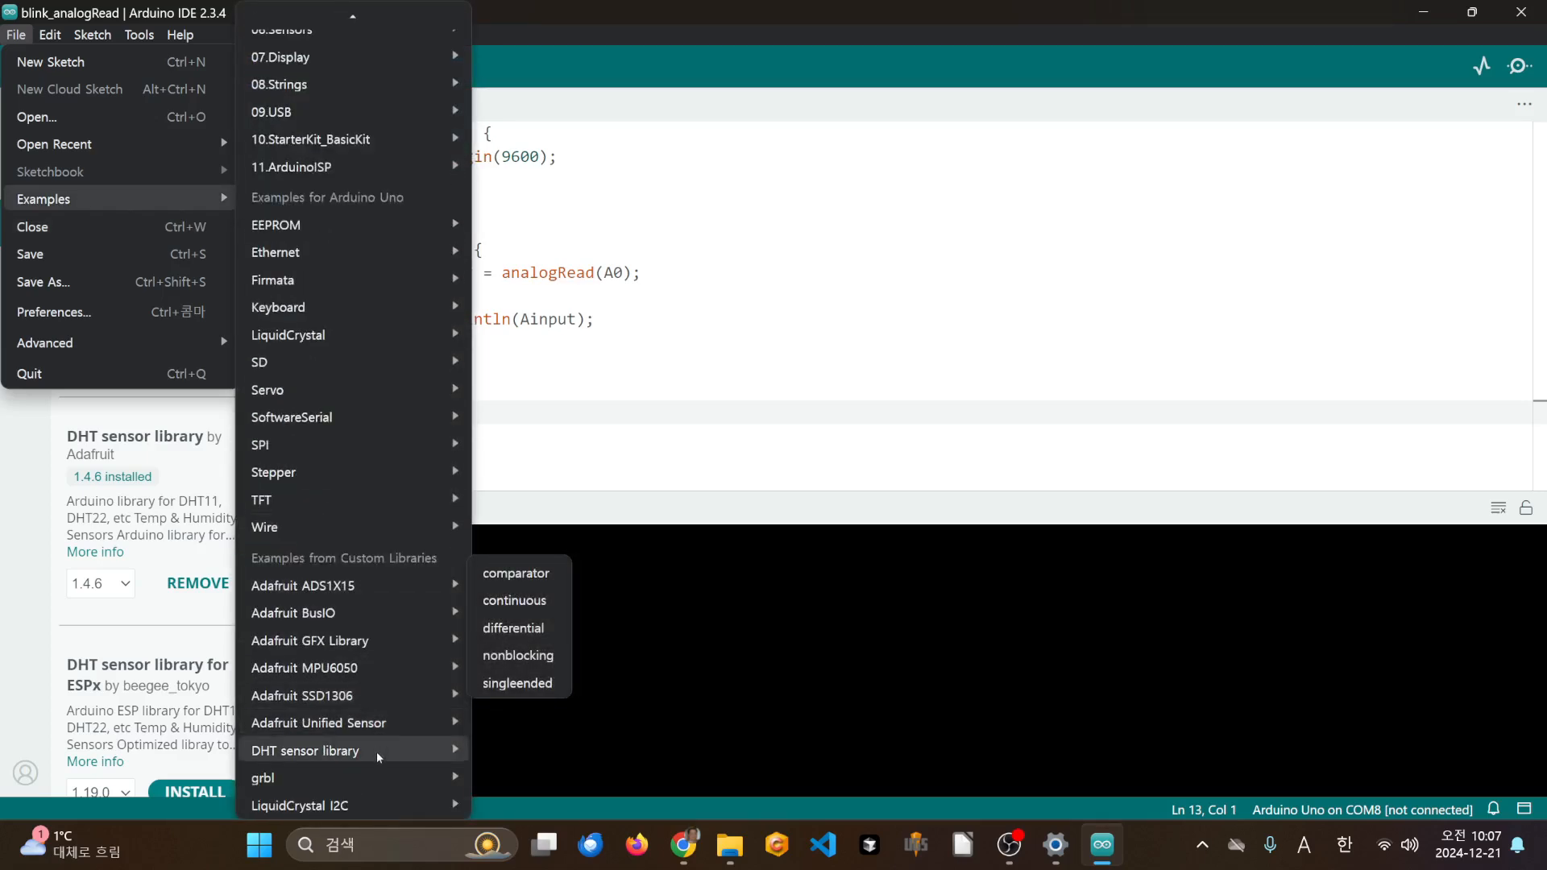
pyautogui.moveTo(376, 750)
pyautogui.click(514, 775)
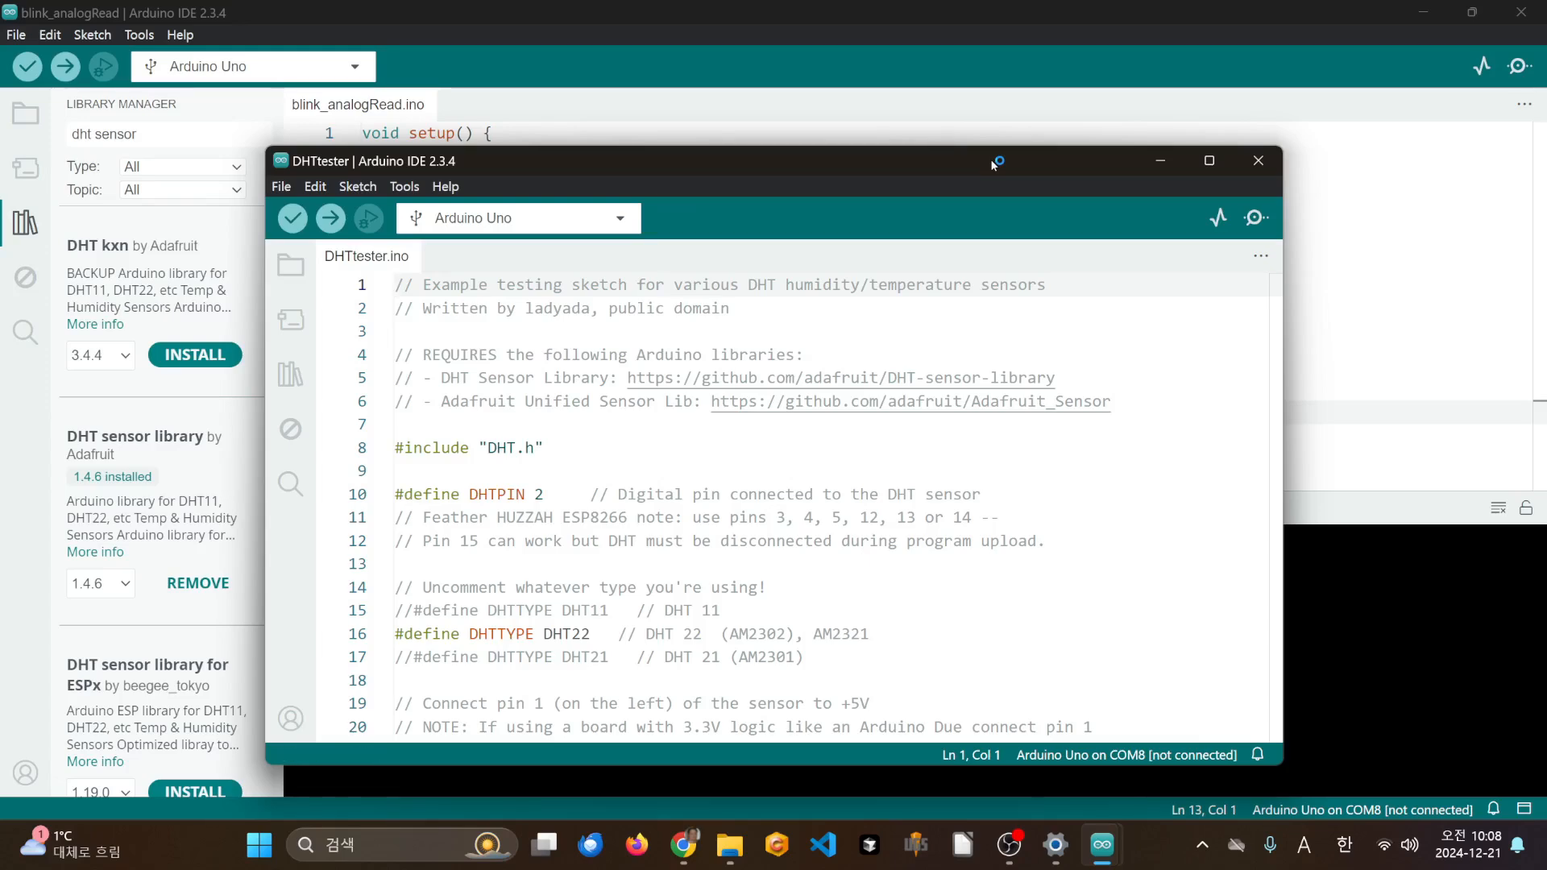
pyautogui.press('super+Left')
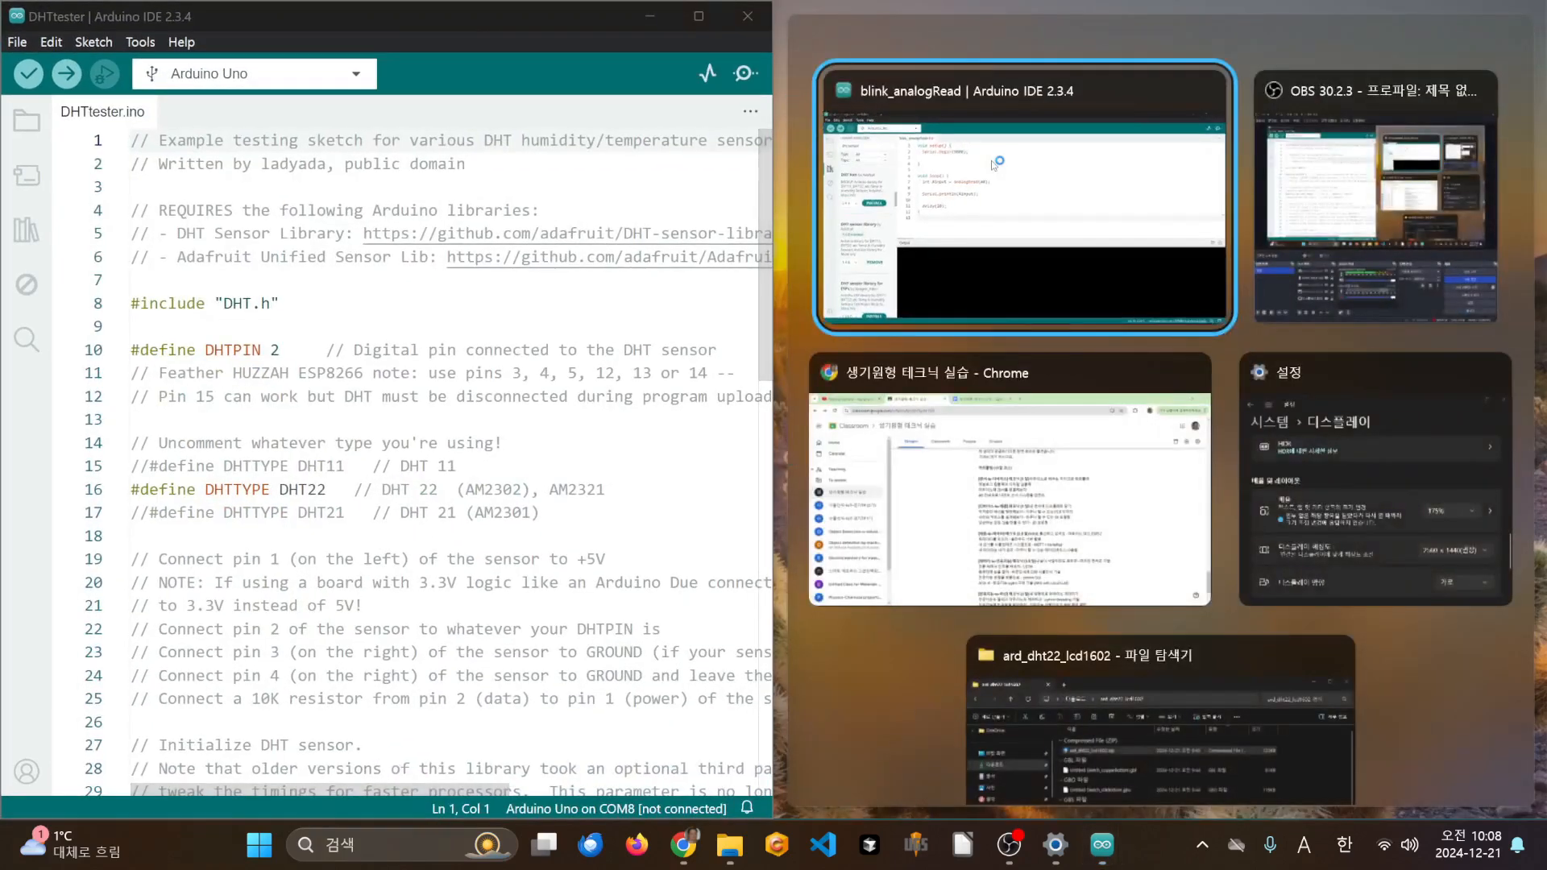
pyautogui.click(440, 179)
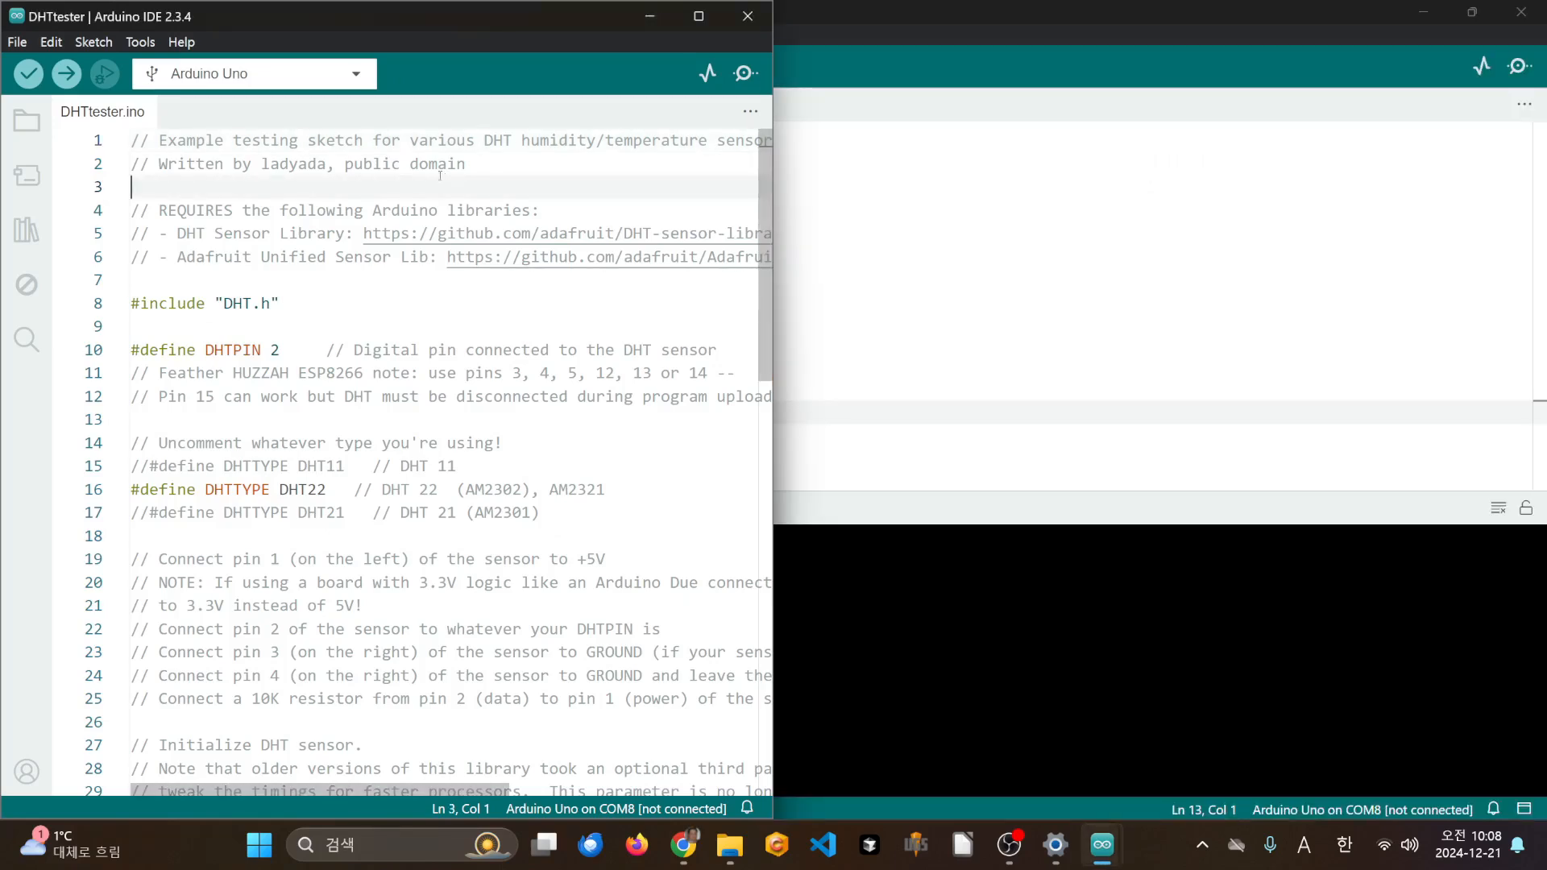
# - Open the HelloWorld example of the LiquidCrystal I2C library
pyautogui.click(17, 42)
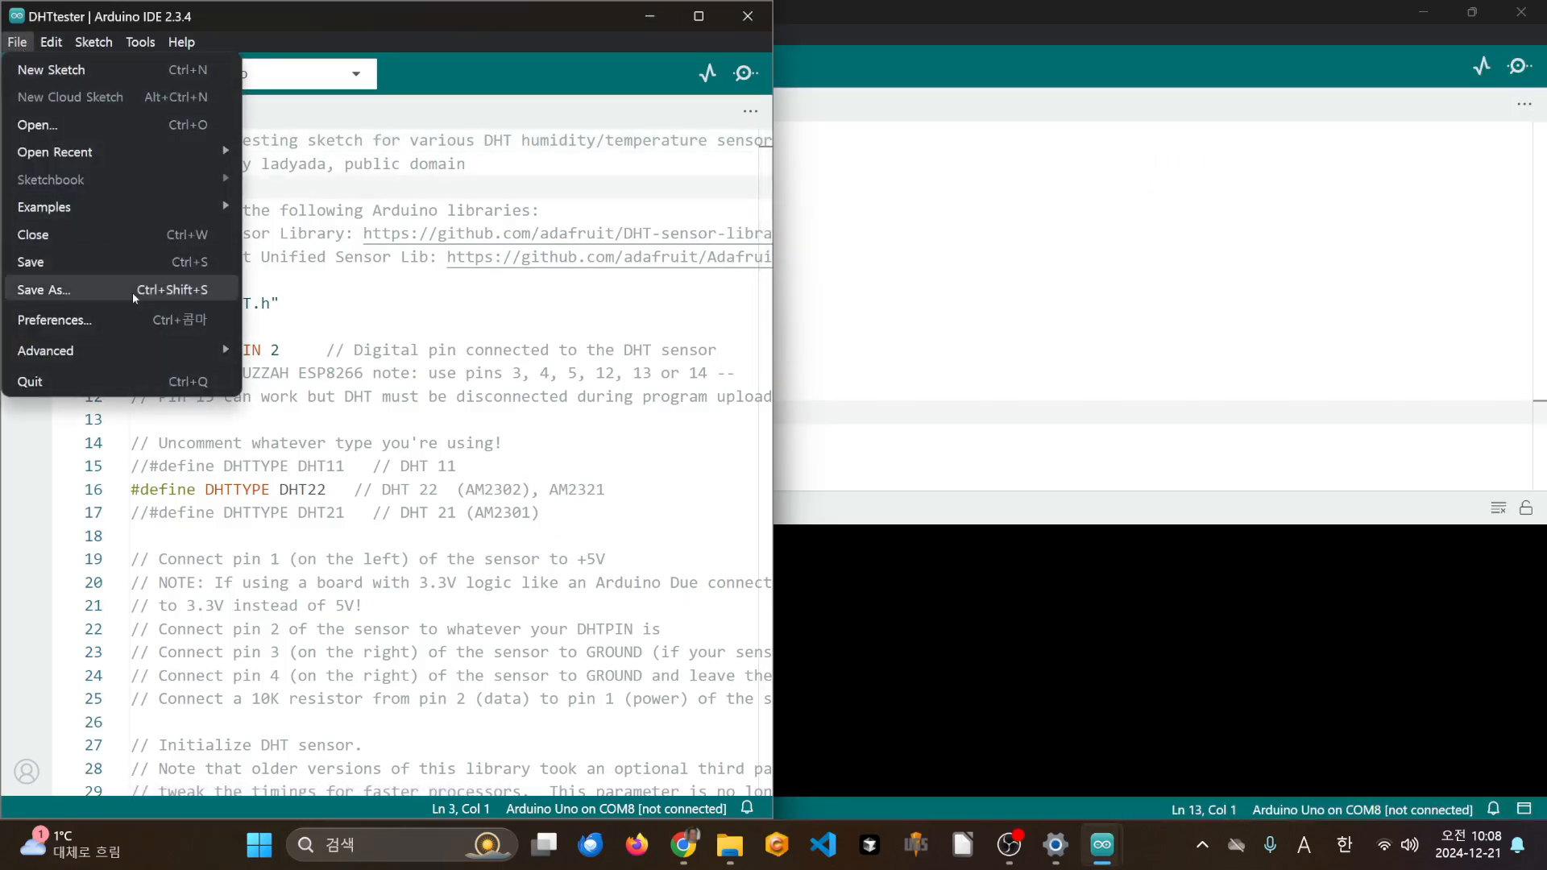
pyautogui.moveTo(108, 203)
pyautogui.scroll(-2, 349, 644)
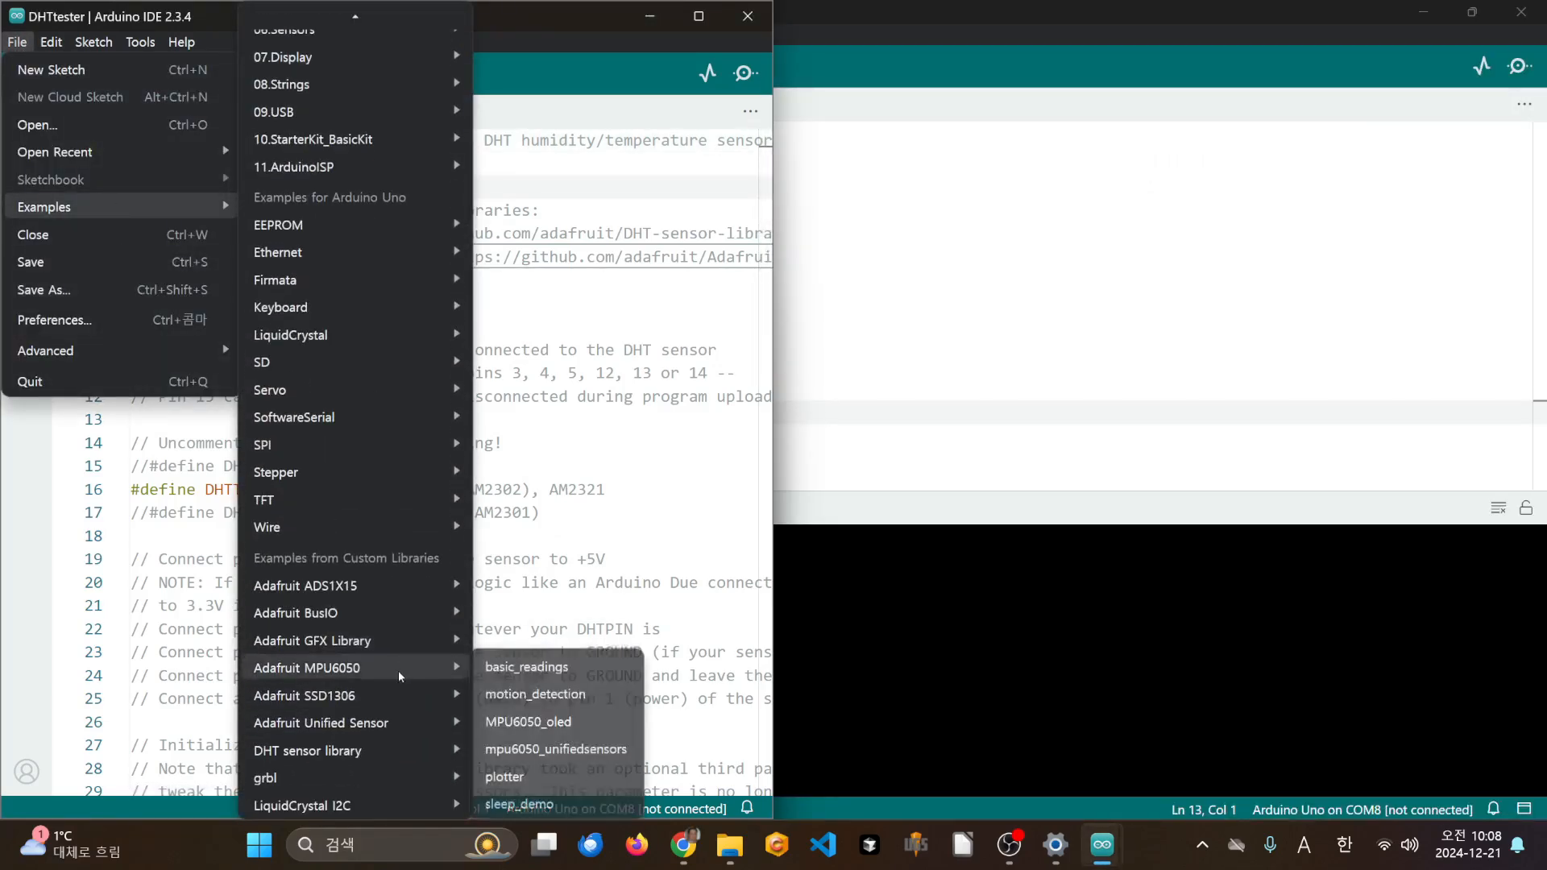
pyautogui.moveTo(351, 805)
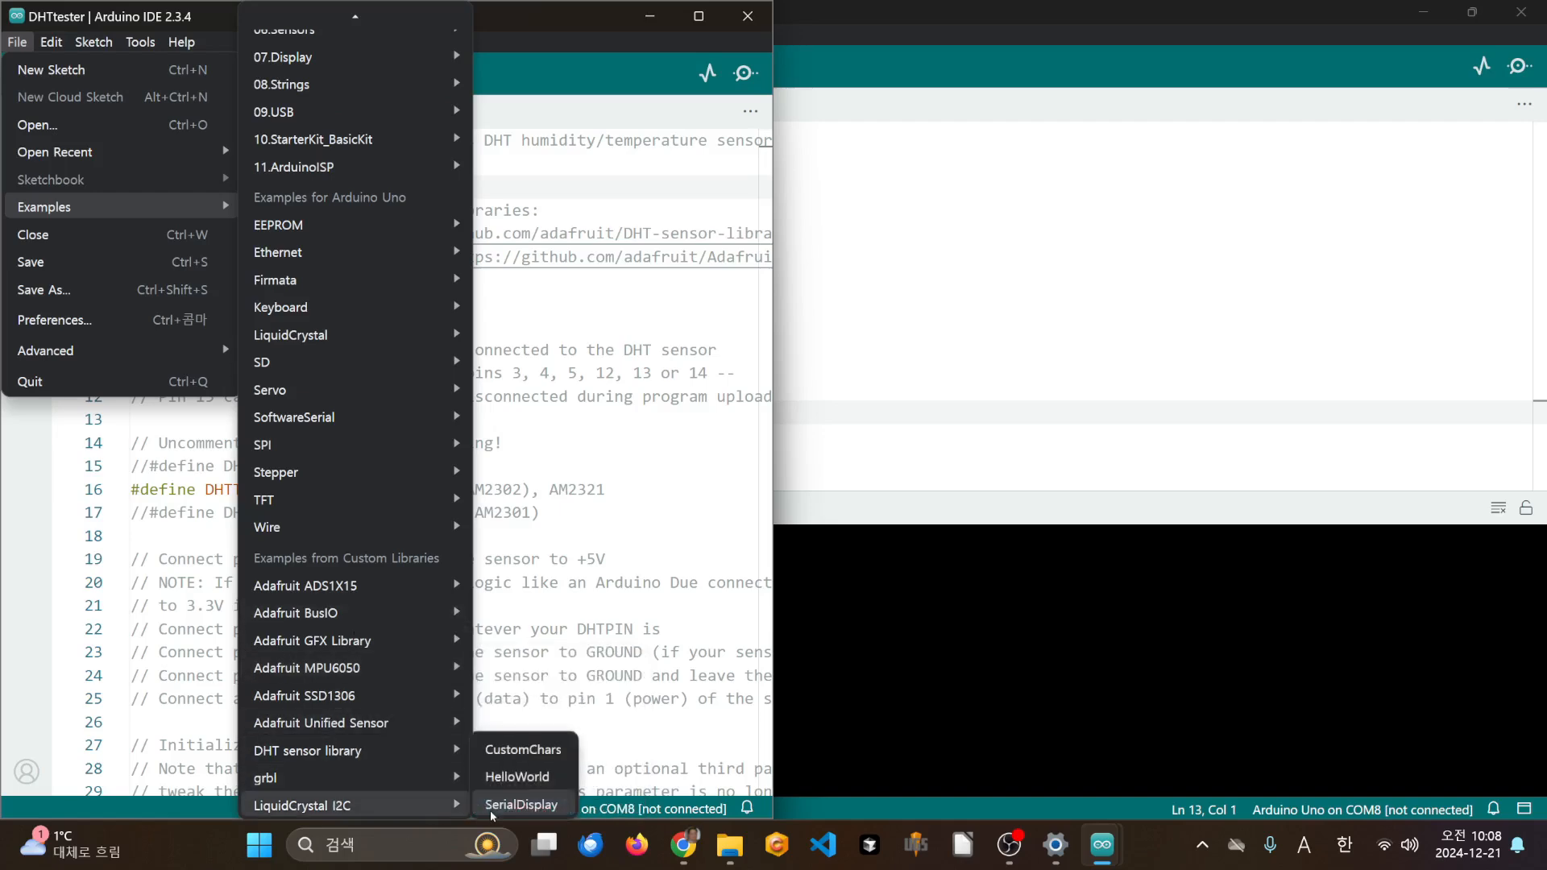
pyautogui.click(516, 778)
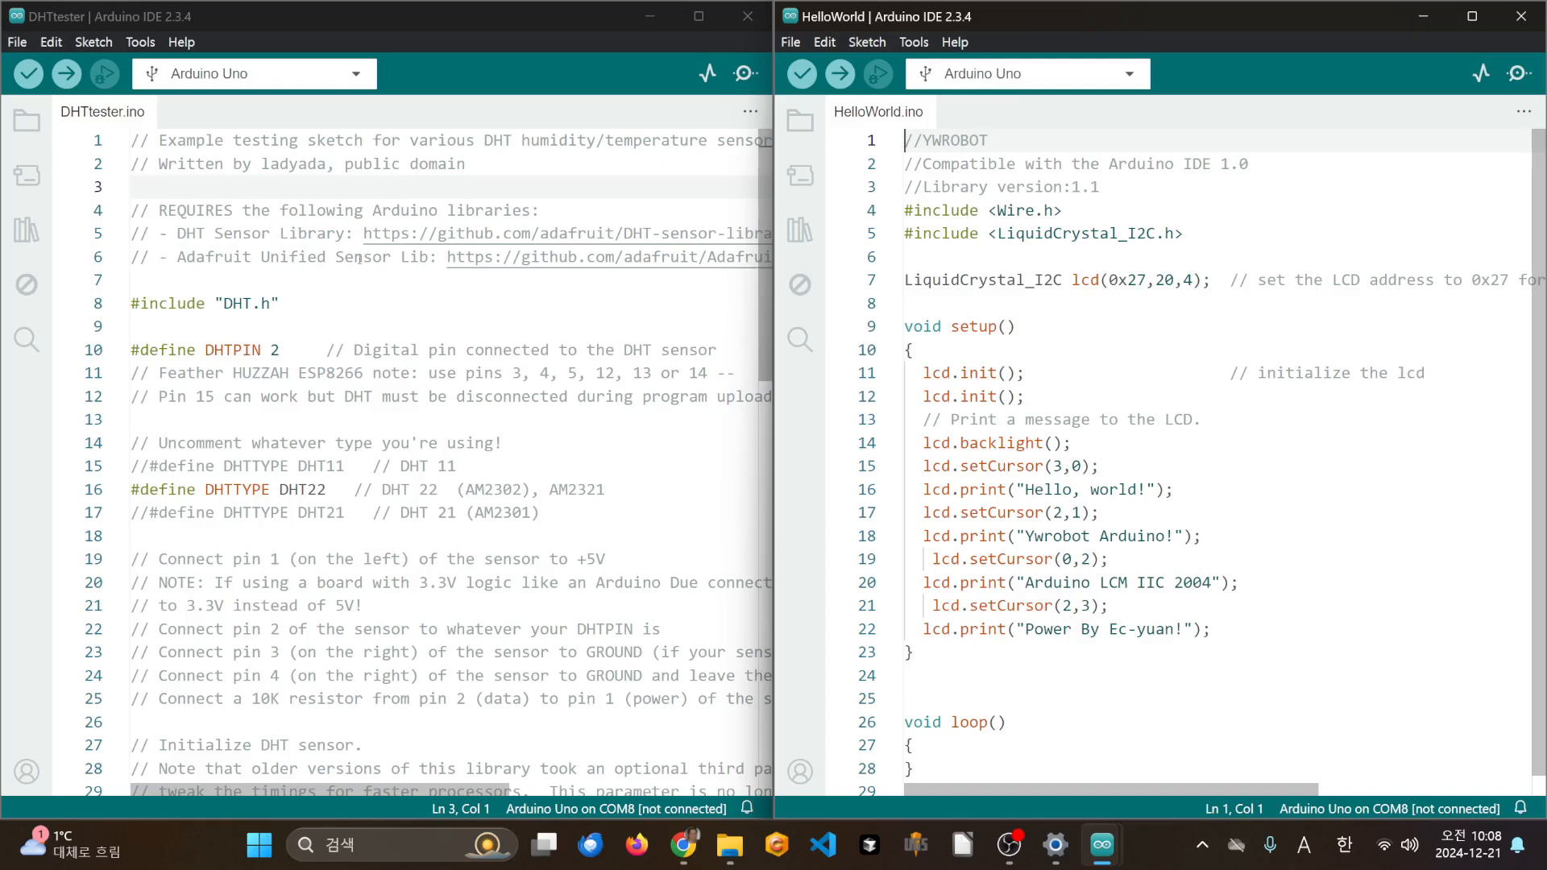
# - Delete the introductory comment lines above #include "DHT.h" in the DHTtester sketch
pyautogui.click(196, 140)
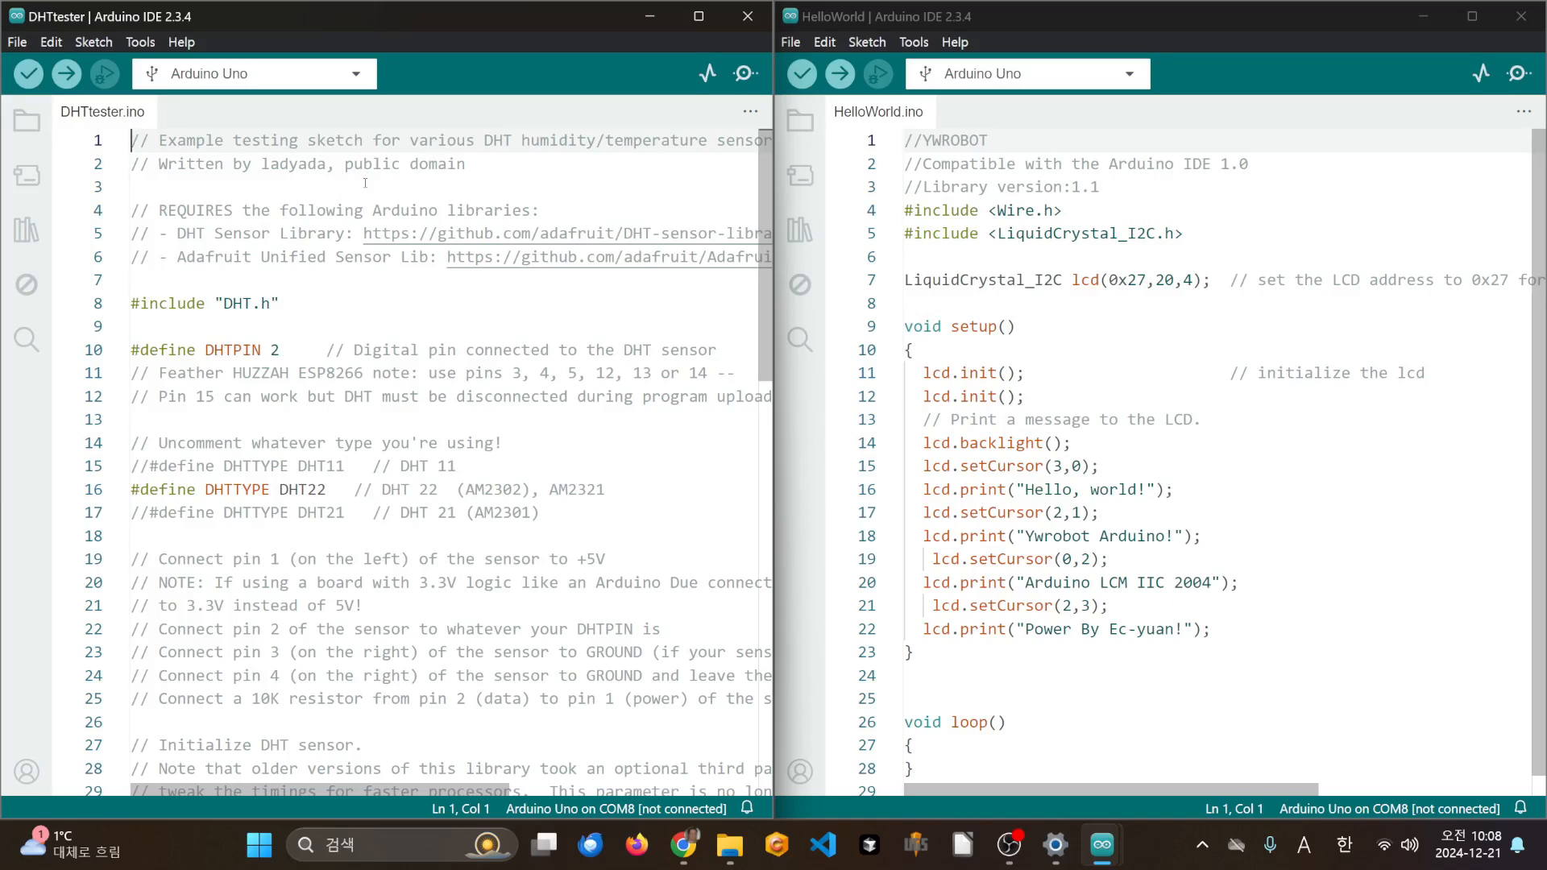
pyautogui.hotkey('shift', 'Down')
pyautogui.hotkey('shift', 'Down')
pyautogui.hotkey('shift', 'Down')
pyautogui.hotkey('shift', 'Down')
pyautogui.hotkey('shift', 'Down')
pyautogui.hotkey('shift', 'Down')
pyautogui.hotkey('shift', 'Down')
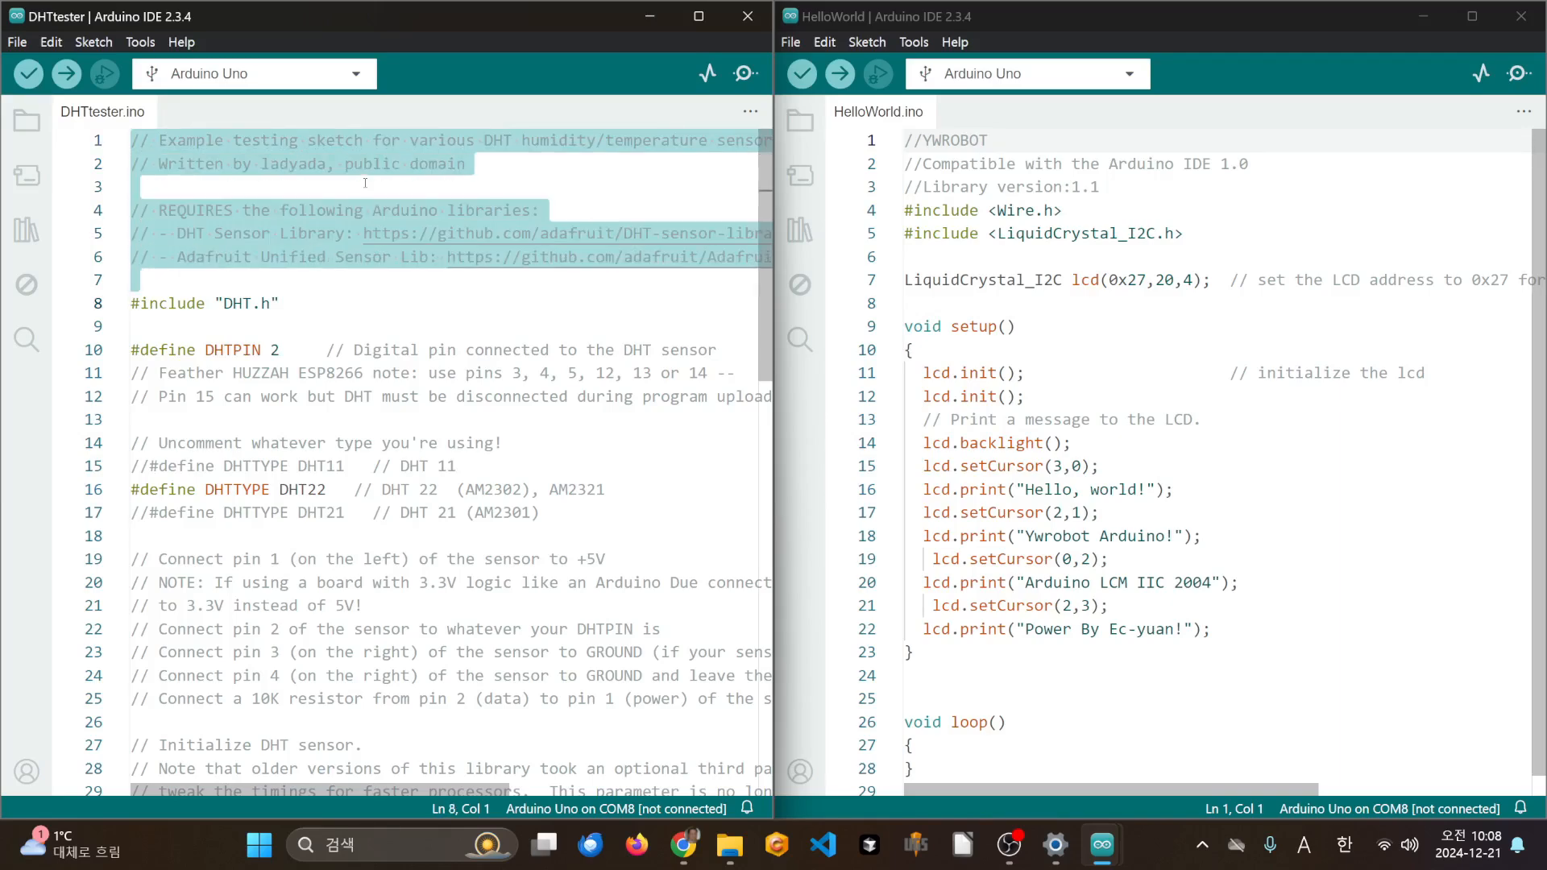
pyautogui.press('BackSpace')
# - Delete the lines between the DHTPIN define and the active DHTTYPE DHT22 define
pyautogui.press('Down')
pyautogui.press('Down')
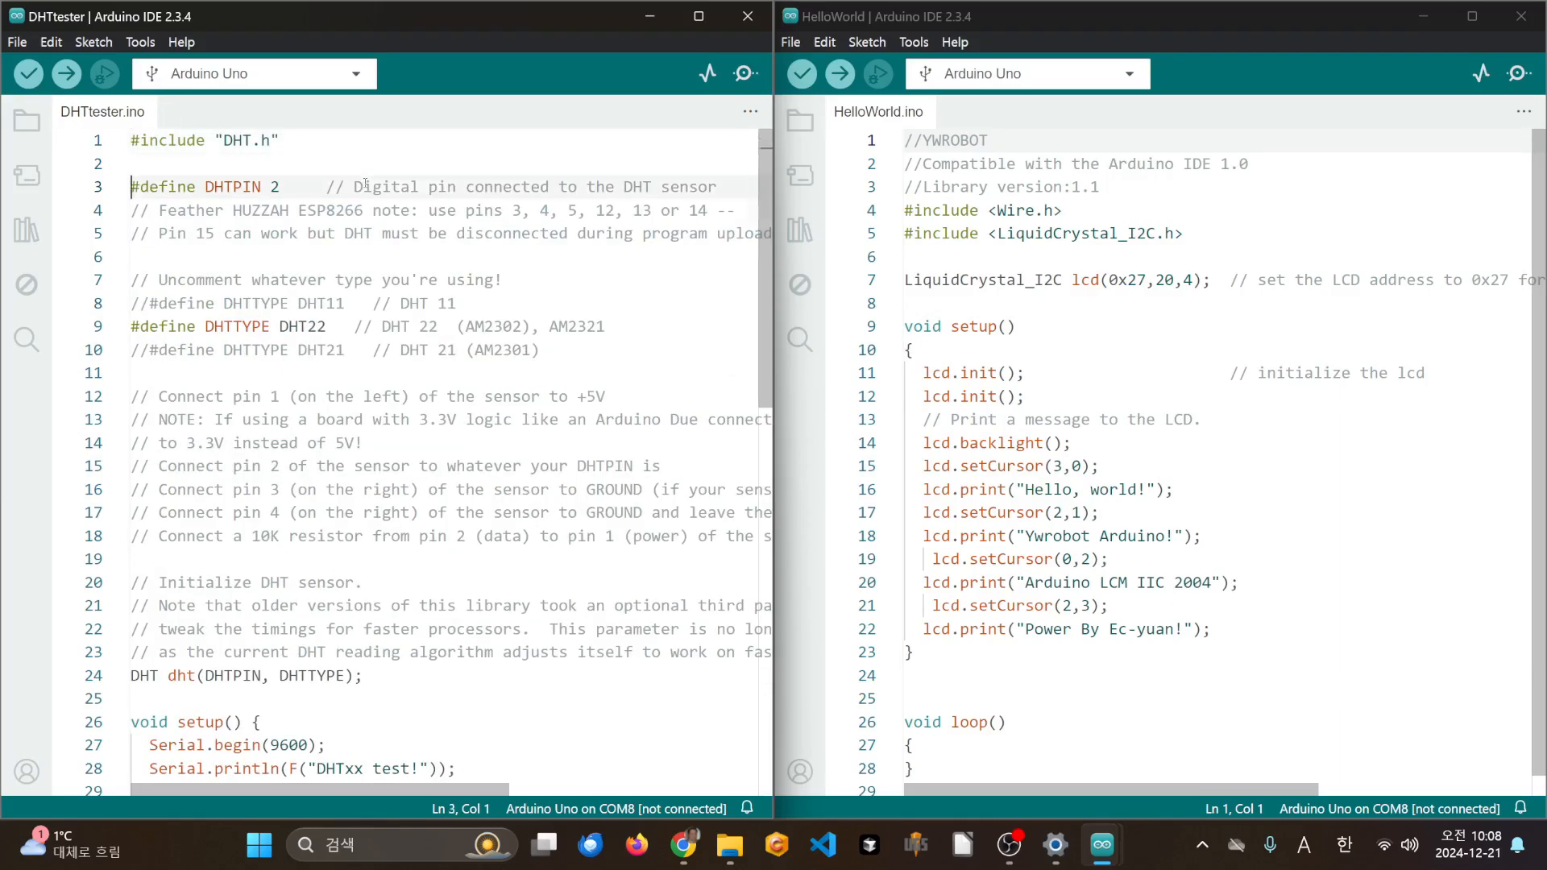
pyautogui.press('Down')
pyautogui.hotkey('shift', 'Down')
pyautogui.hotkey('shift', 'Down')
pyautogui.hotkey('shift', 'Down')
pyautogui.hotkey('shift', 'Down')
pyautogui.hotkey('shift', 'Down')
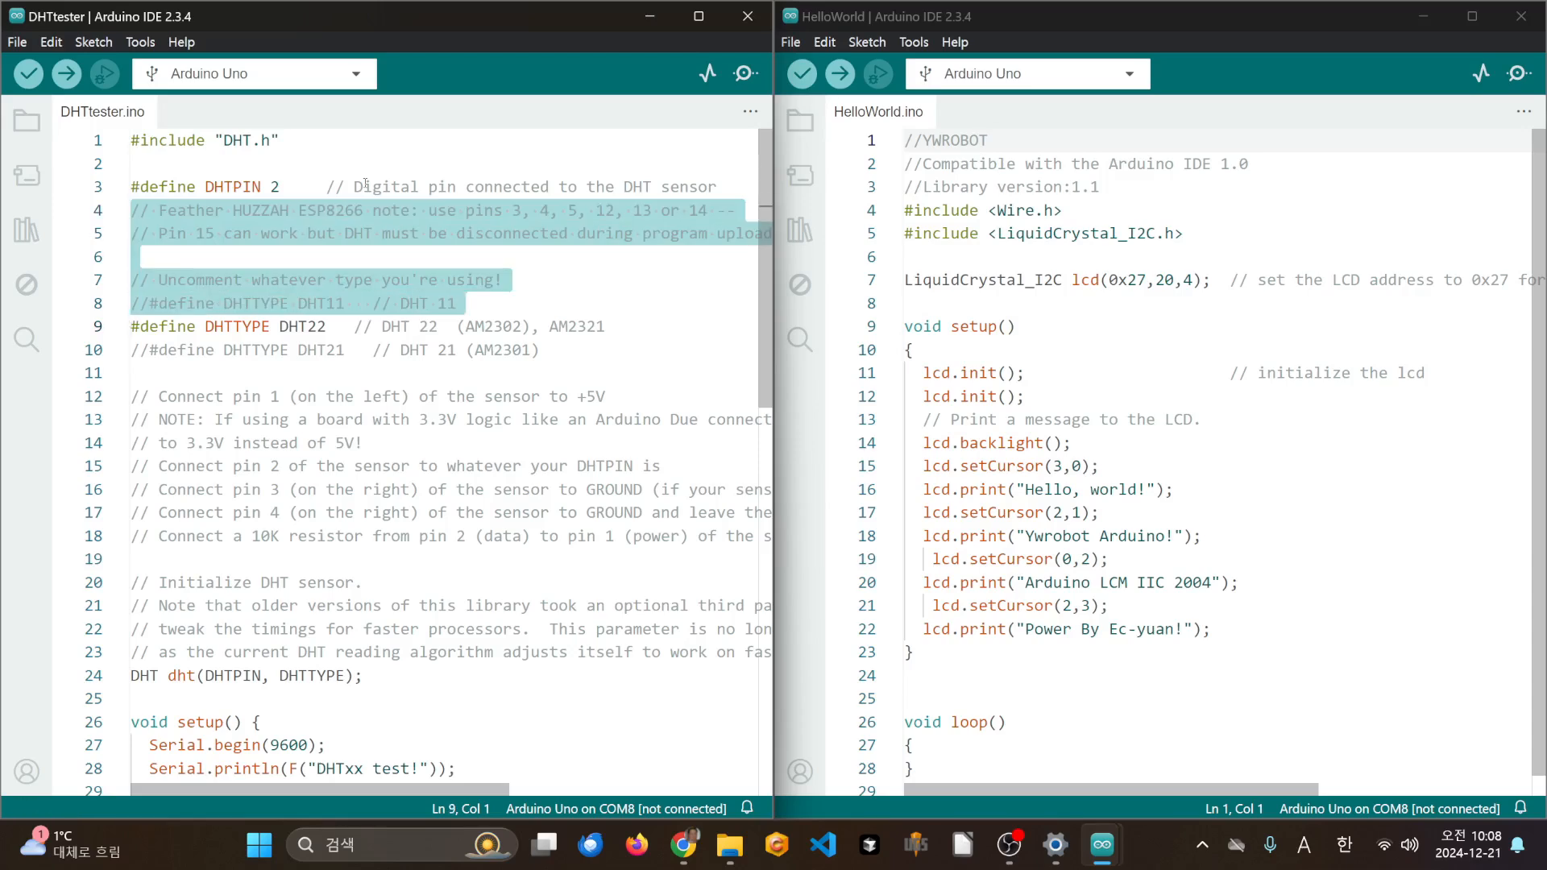
pyautogui.press('BackSpace')
# - Delete everything from the commented-out DHT21 define through the sensor initialization notes, up to the DHT dht(DHTPIN, DHTTYPE) line
pyautogui.press('Down')
pyautogui.hotkey('shift', 'Down')
pyautogui.hotkey('shift', 'Down')
pyautogui.hotkey('shift', 'Down')
pyautogui.hotkey('shift', 'Down')
pyautogui.hotkey('shift', 'Down')
pyautogui.hotkey('shift', 'Down')
pyautogui.hotkey('shift', 'Down')
pyautogui.hotkey('shift', 'Down')
pyautogui.hotkey('shift', 'Down')
pyautogui.hotkey('shift', 'Down')
pyautogui.hotkey('shift', 'Down')
pyautogui.hotkey('shift', 'Down')
pyautogui.hotkey('shift', 'Down')
pyautogui.hotkey('shift', 'Down')
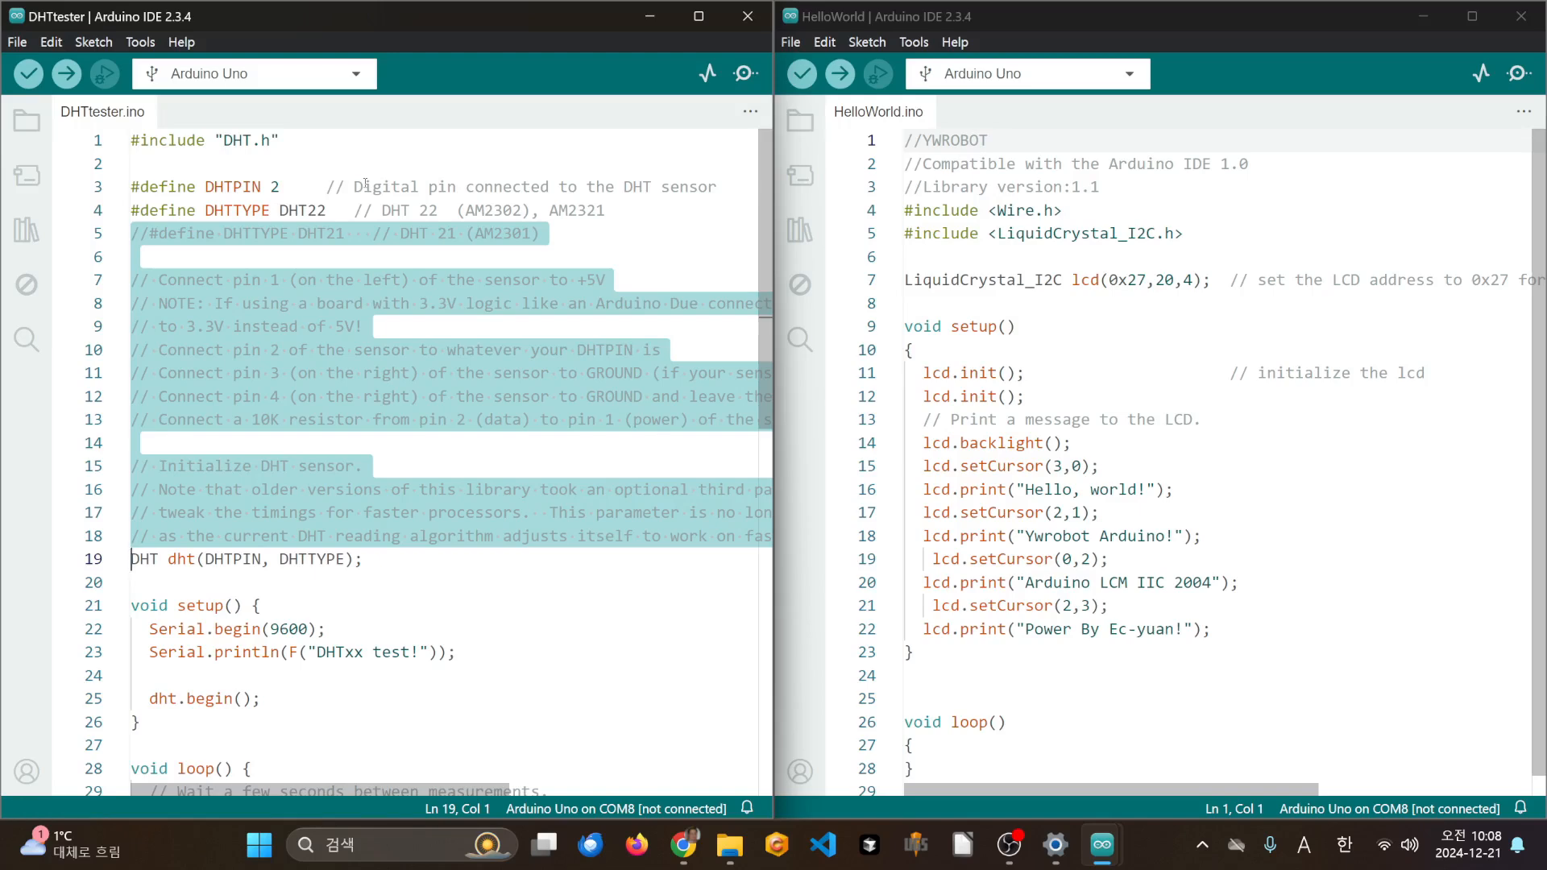
pyautogui.press('BackSpace')
# - Delete the comment about waiting between measurements above delay(2000) in loop()
pyautogui.press('Down')
pyautogui.hotkey('ctrl', 's')
pyautogui.press('Down')
pyautogui.press('Down')
pyautogui.press('Down')
pyautogui.press('Down')
pyautogui.press('Down')
pyautogui.press('Down')
pyautogui.press('Down')
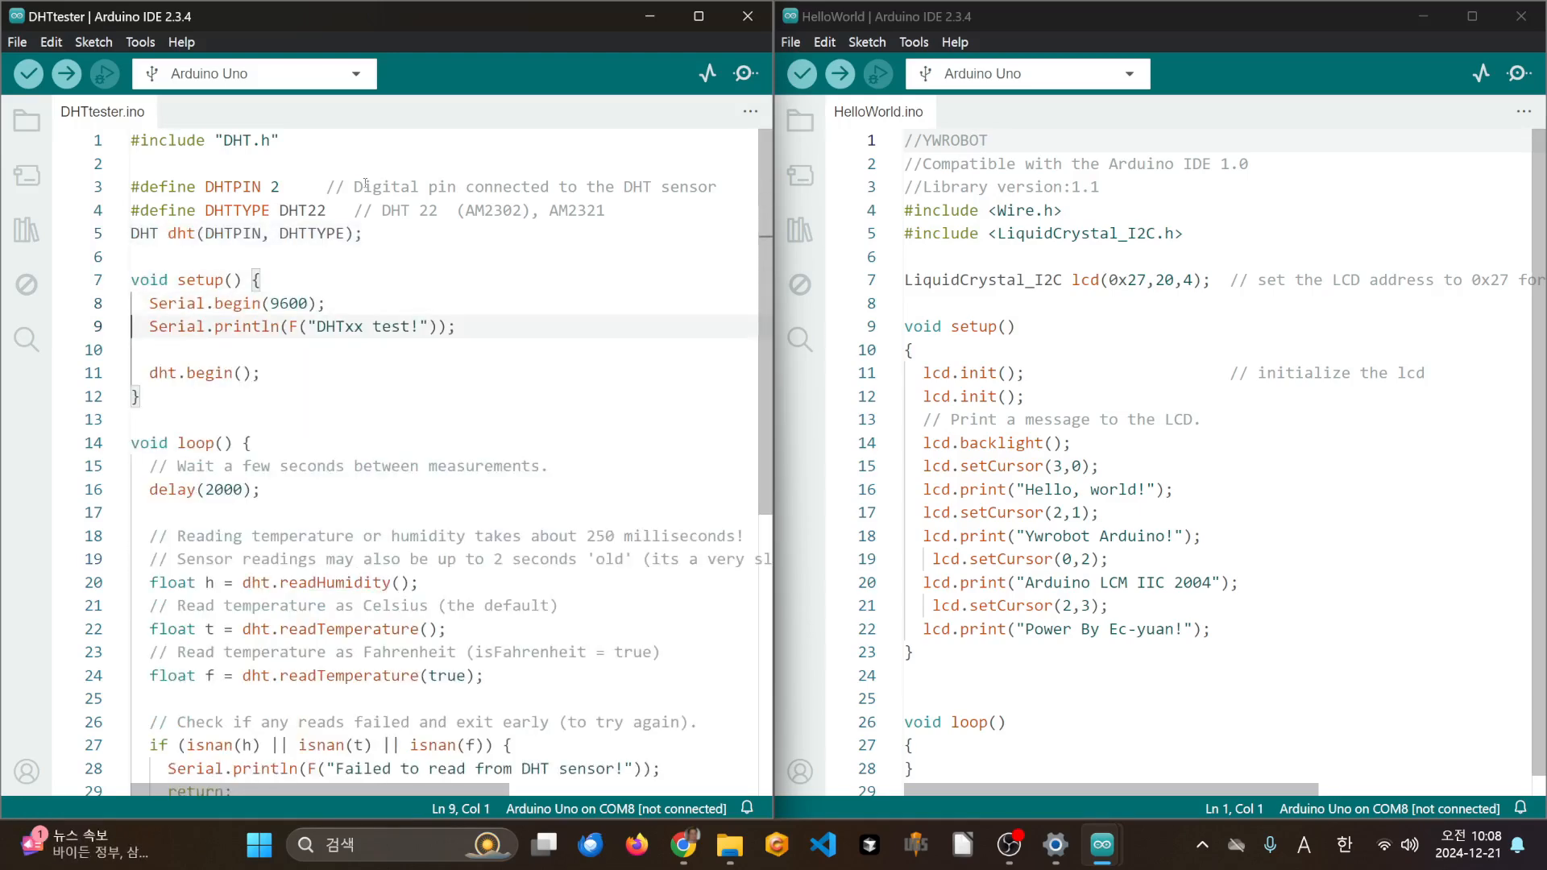
pyautogui.press('Down')
pyautogui.press('Down')
pyautogui.hotkey('shift', 'Down')
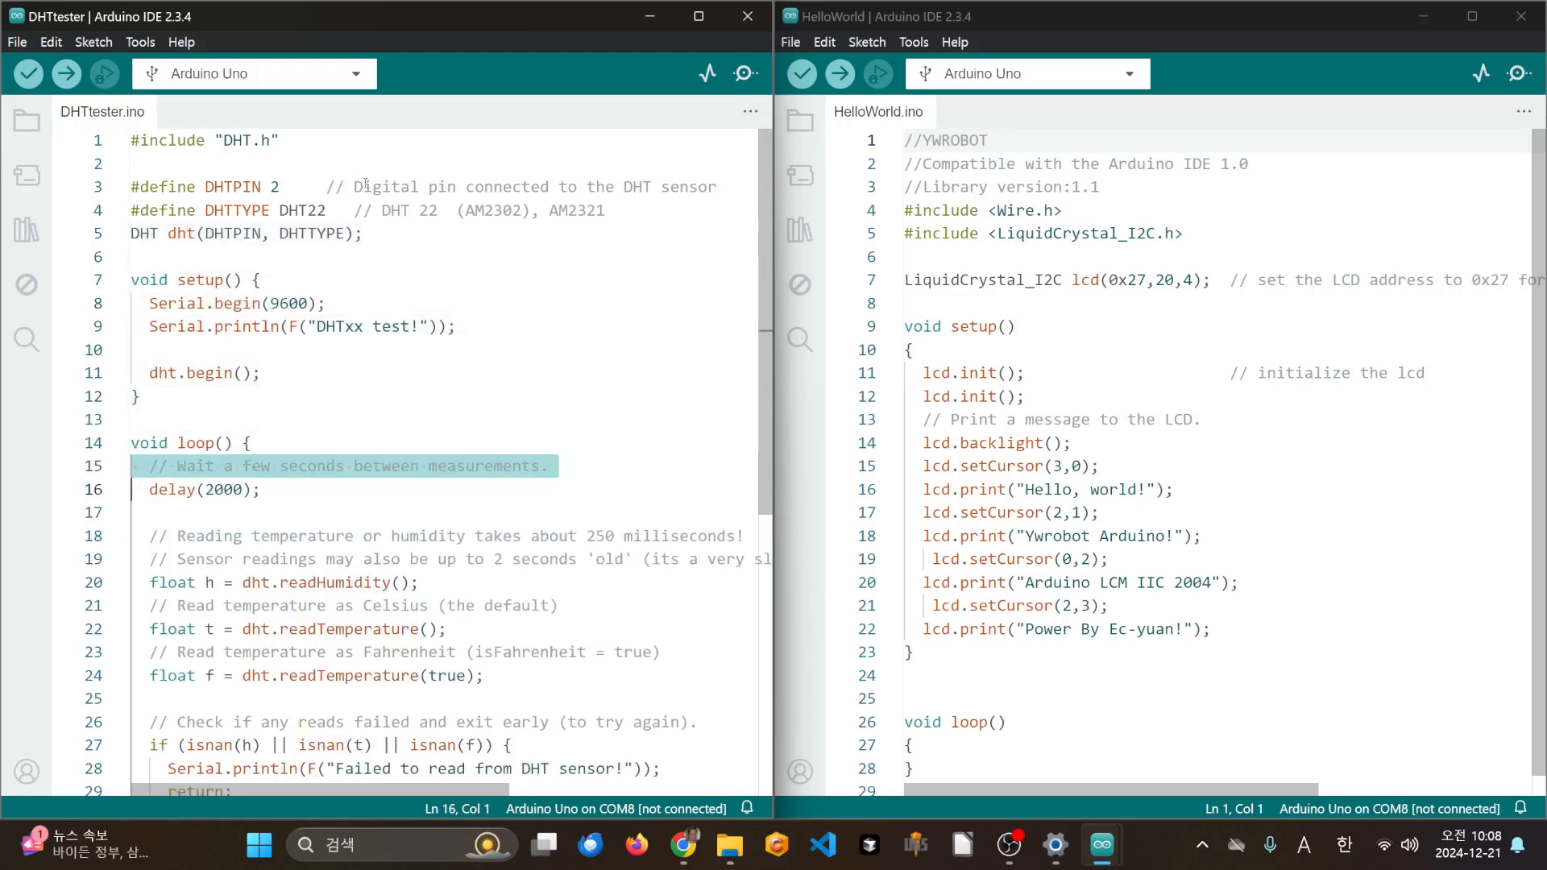
pyautogui.press('BackSpace')
# - Delete the two comment lines about sensor reading time above the readHumidity line
pyautogui.press('Down')
pyautogui.press('Down')
pyautogui.hotkey('ctrl', 's')
pyautogui.hotkey('shift', 'Down')
pyautogui.hotkey('shift', 'Down')
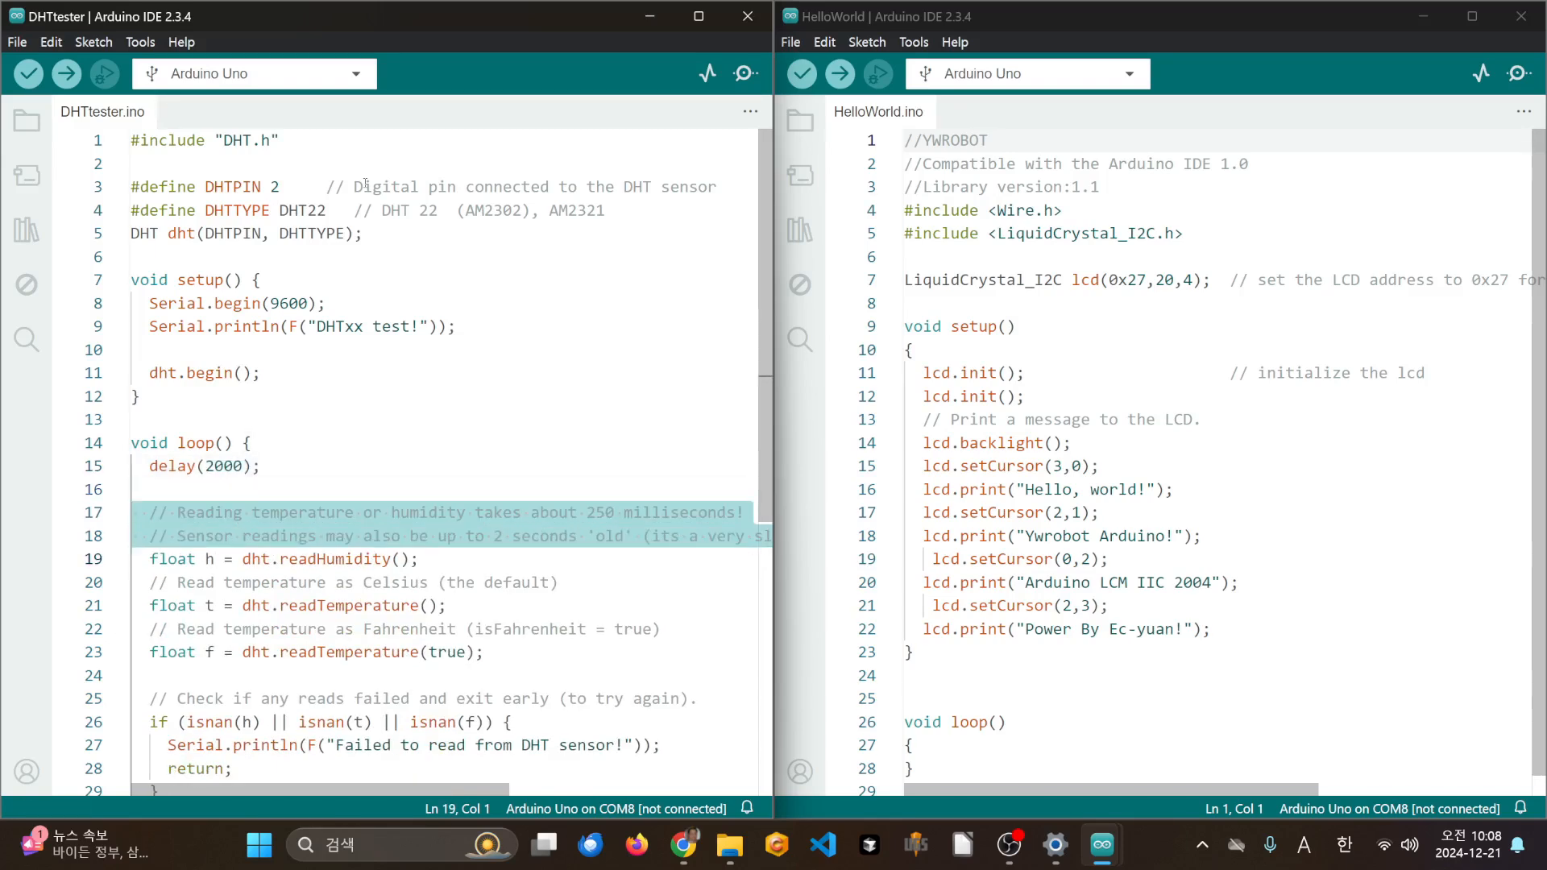
pyautogui.press('BackSpace')
pyautogui.press('Down')
pyautogui.hotkey('ctrl', 's')
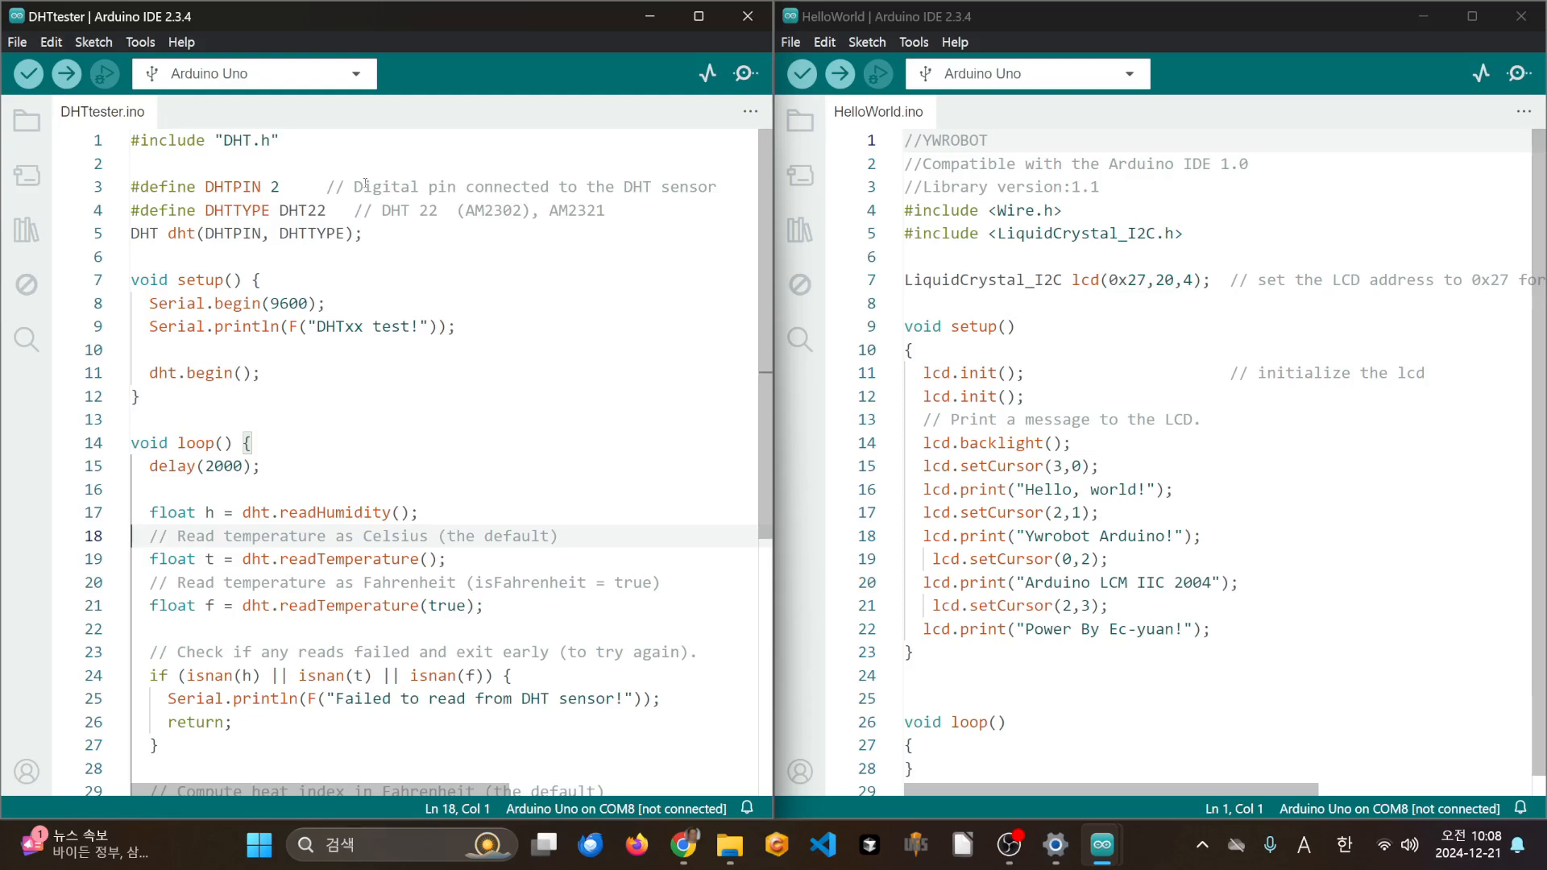
pyautogui.press('Down')
pyautogui.press('Down')
pyautogui.press('Down')
pyautogui.press('Down')
pyautogui.press('Down')
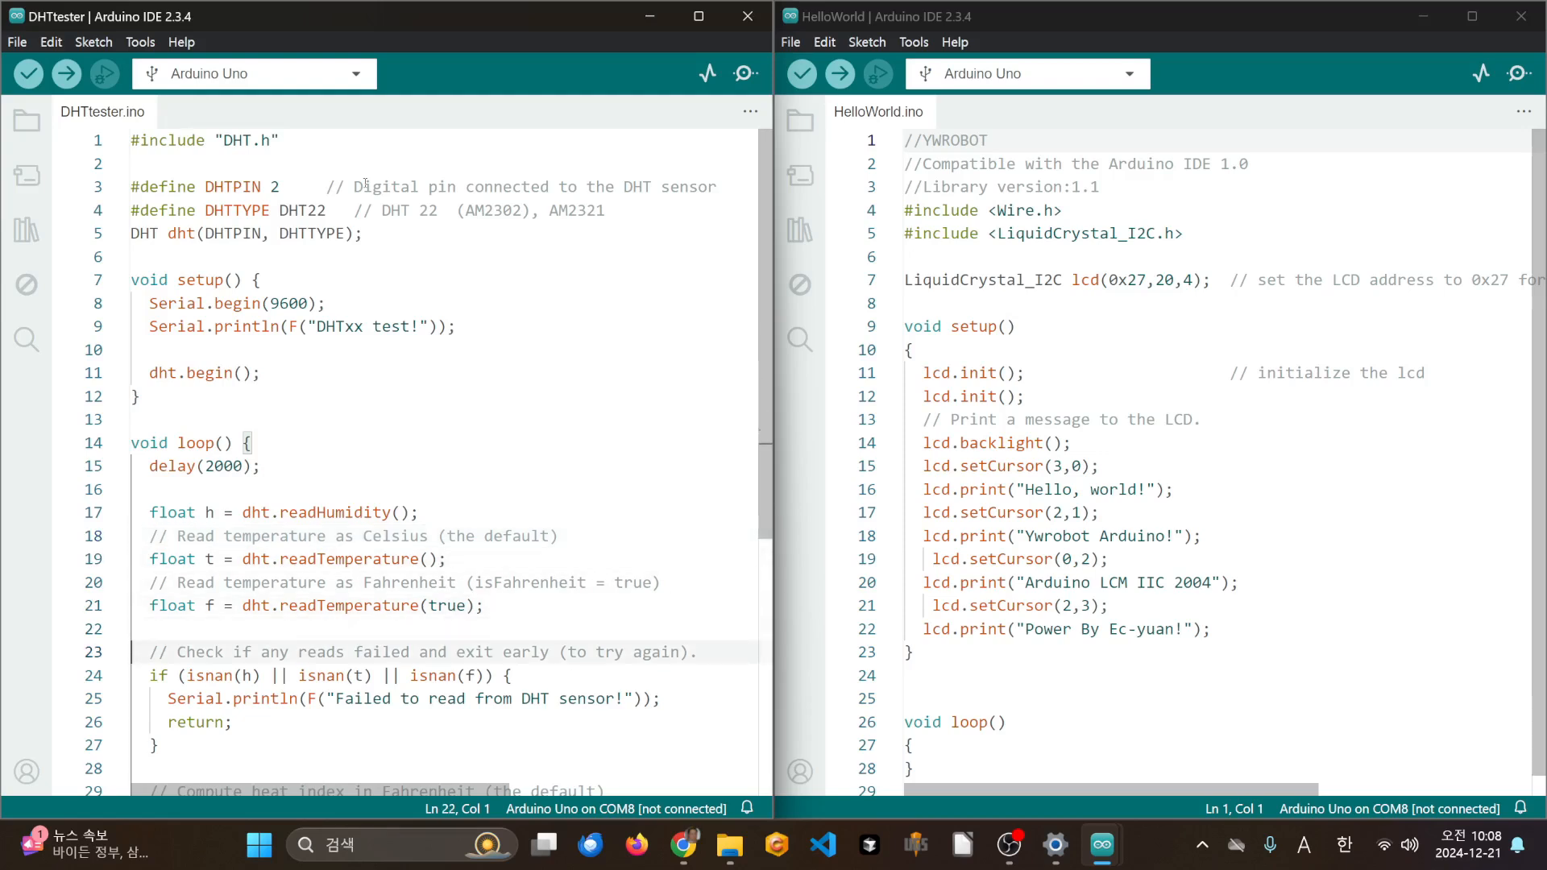
pyautogui.press('Up')
pyautogui.press('Up')
pyautogui.press('Up')
pyautogui.press('Up')
pyautogui.press('Up')
# - Delete the "Read temperature as Celsius" comment line above float t
pyautogui.hotkey('shift', 'Down')
pyautogui.hotkey('shift', 'Down')
pyautogui.hotkey('shift', 'Down')
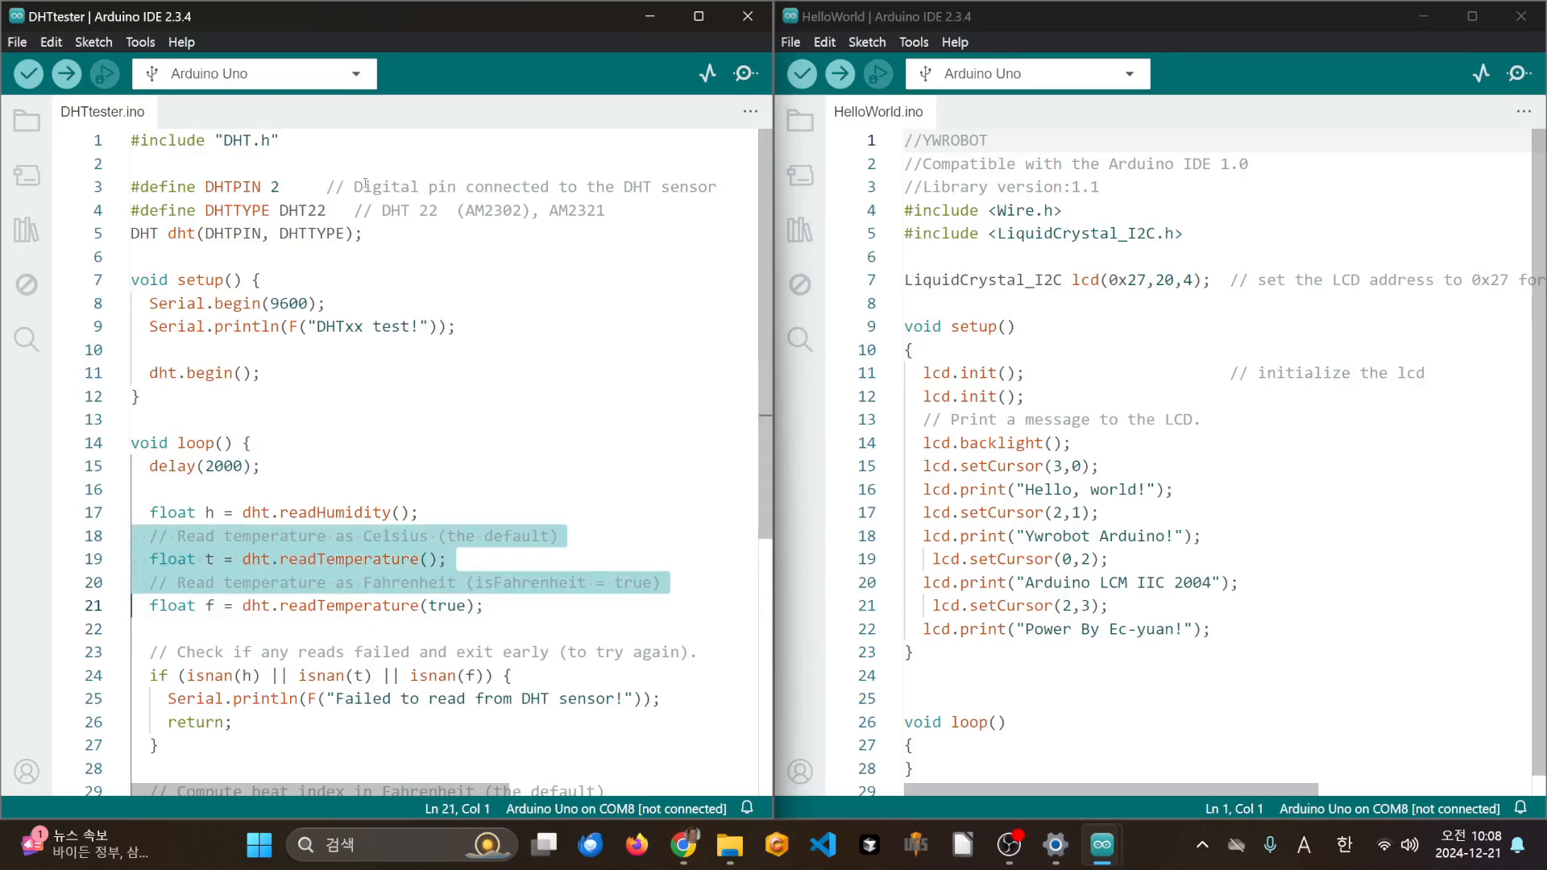
pyautogui.hotkey('shift', 'Down')
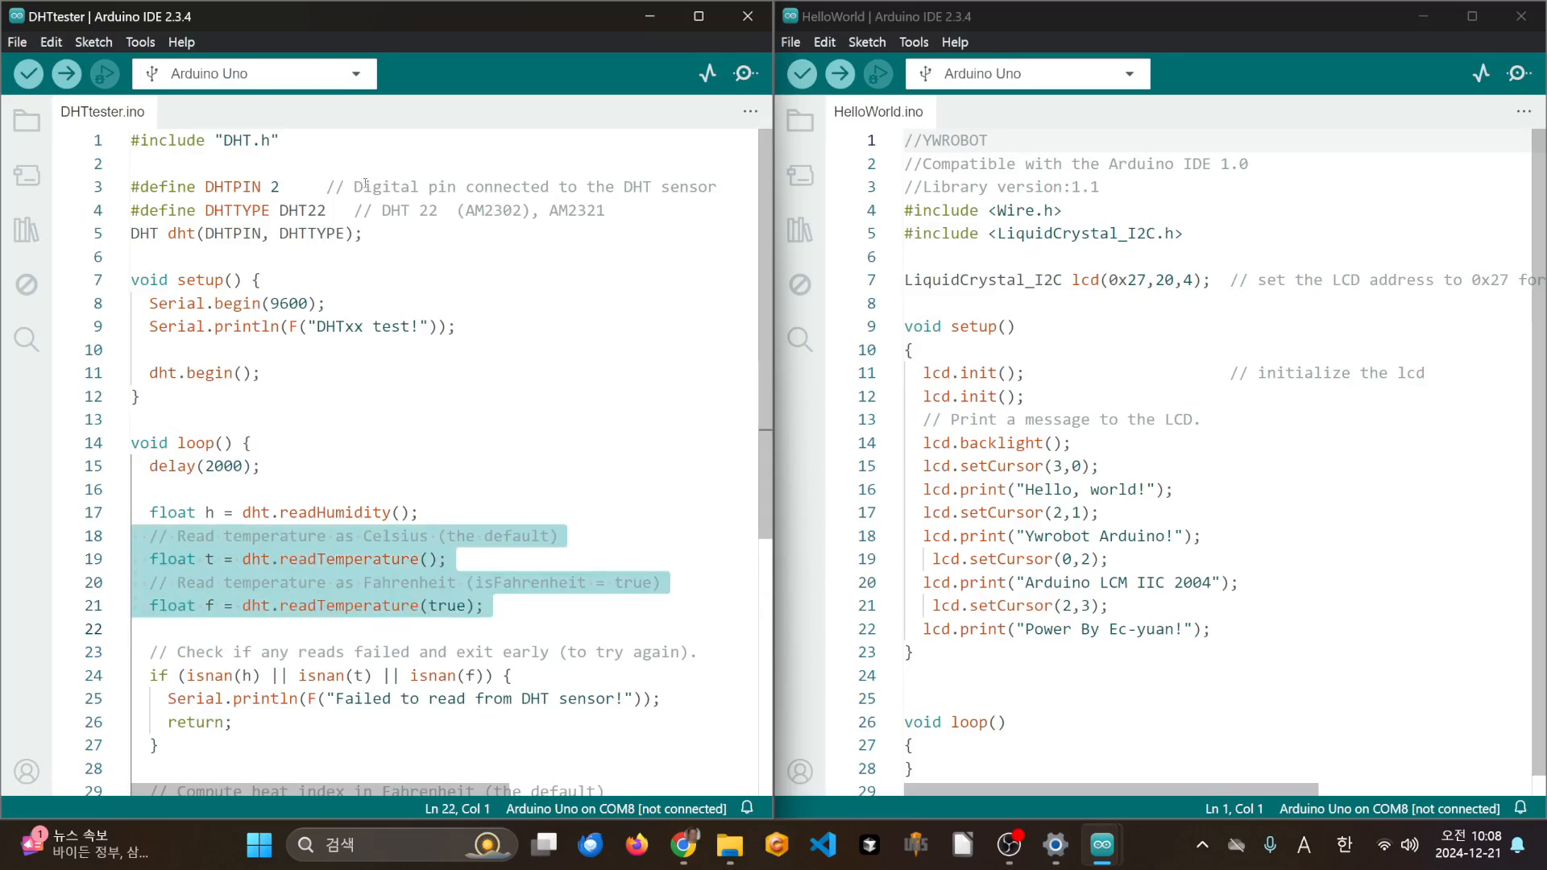
pyautogui.hotkey('shift', 'Up')
pyautogui.hotkey('shift', 'Up')
pyautogui.hotkey('shift', 'Up')
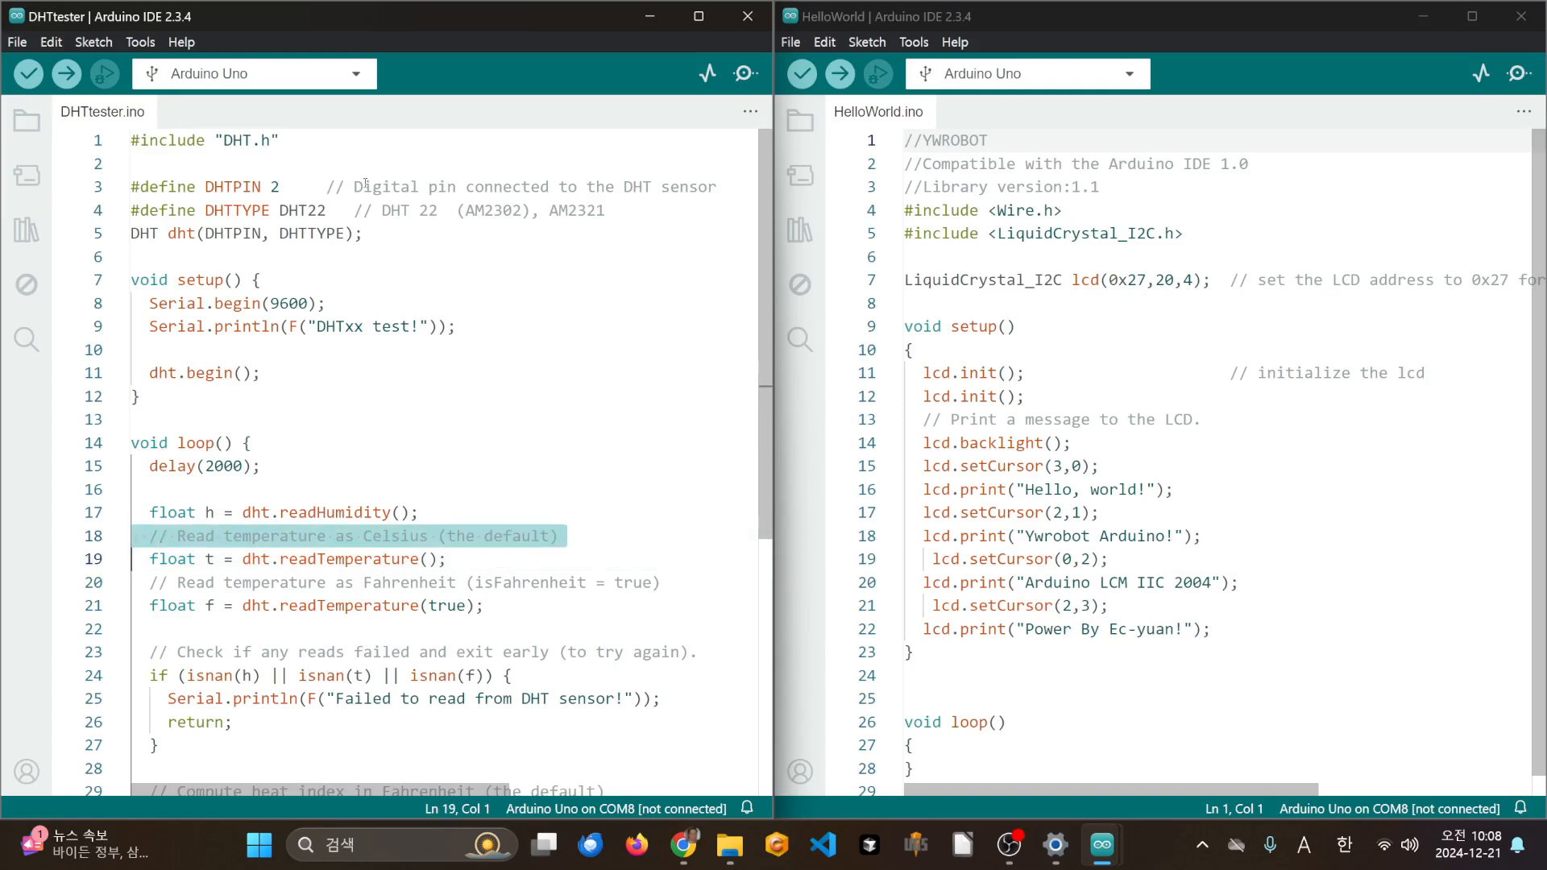
pyautogui.press('Delete')
# - Delete the Fahrenheit comment and the float f = dht.readTemperature(true) line
pyautogui.press('Down')
pyautogui.hotkey('shift', 'Down')
pyautogui.hotkey('shift', 'Down')
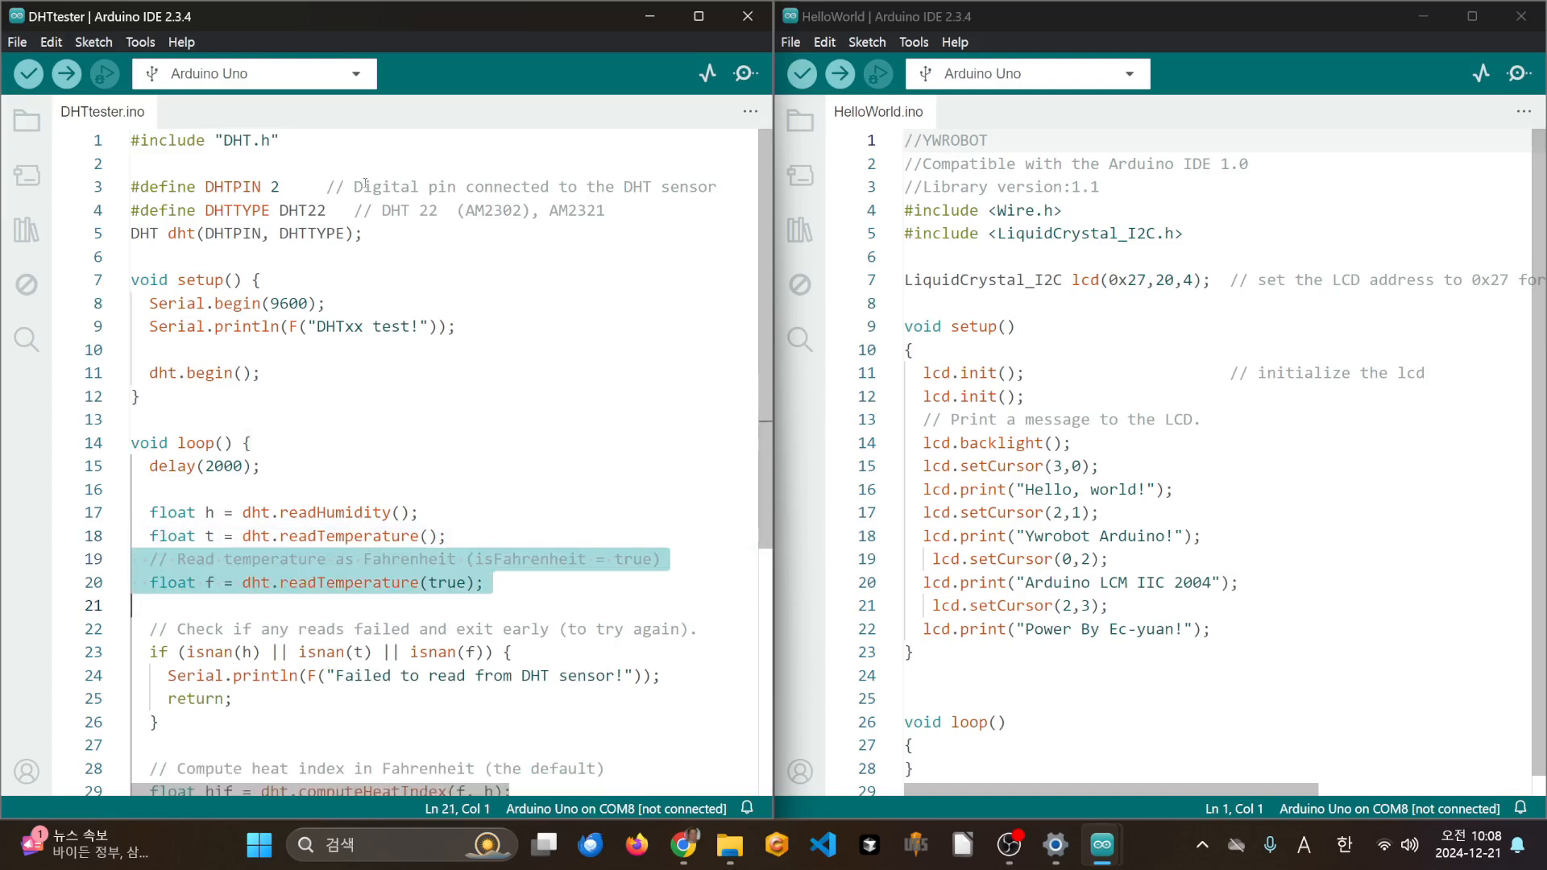
pyautogui.press('Delete')
# - Delete the failed-read check, including its comment and the whole isnan if block
pyautogui.press('Down')
pyautogui.hotkey('shift', 'Down')
pyautogui.hotkey('shift', 'Down')
pyautogui.hotkey('shift', 'Down')
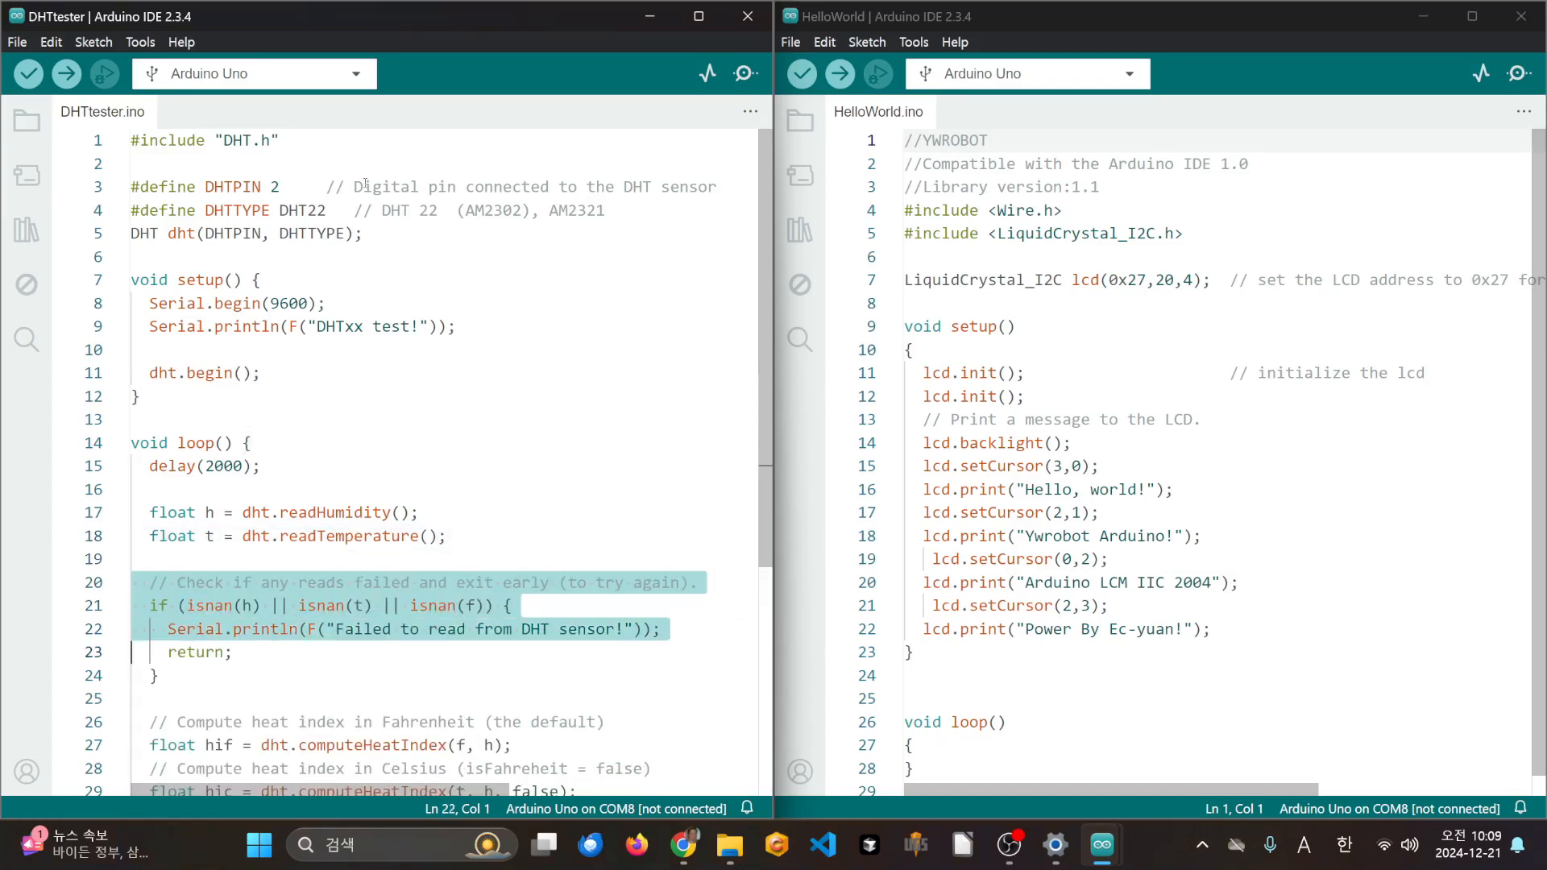
pyautogui.hotkey('shift', 'Down')
pyautogui.hotkey('shift', 'Down')
pyautogui.hotkey('shift', 'Down')
pyautogui.press('Delete')
# - Delete the heat index calculations hif and hic together with their comments
pyautogui.press('Down')
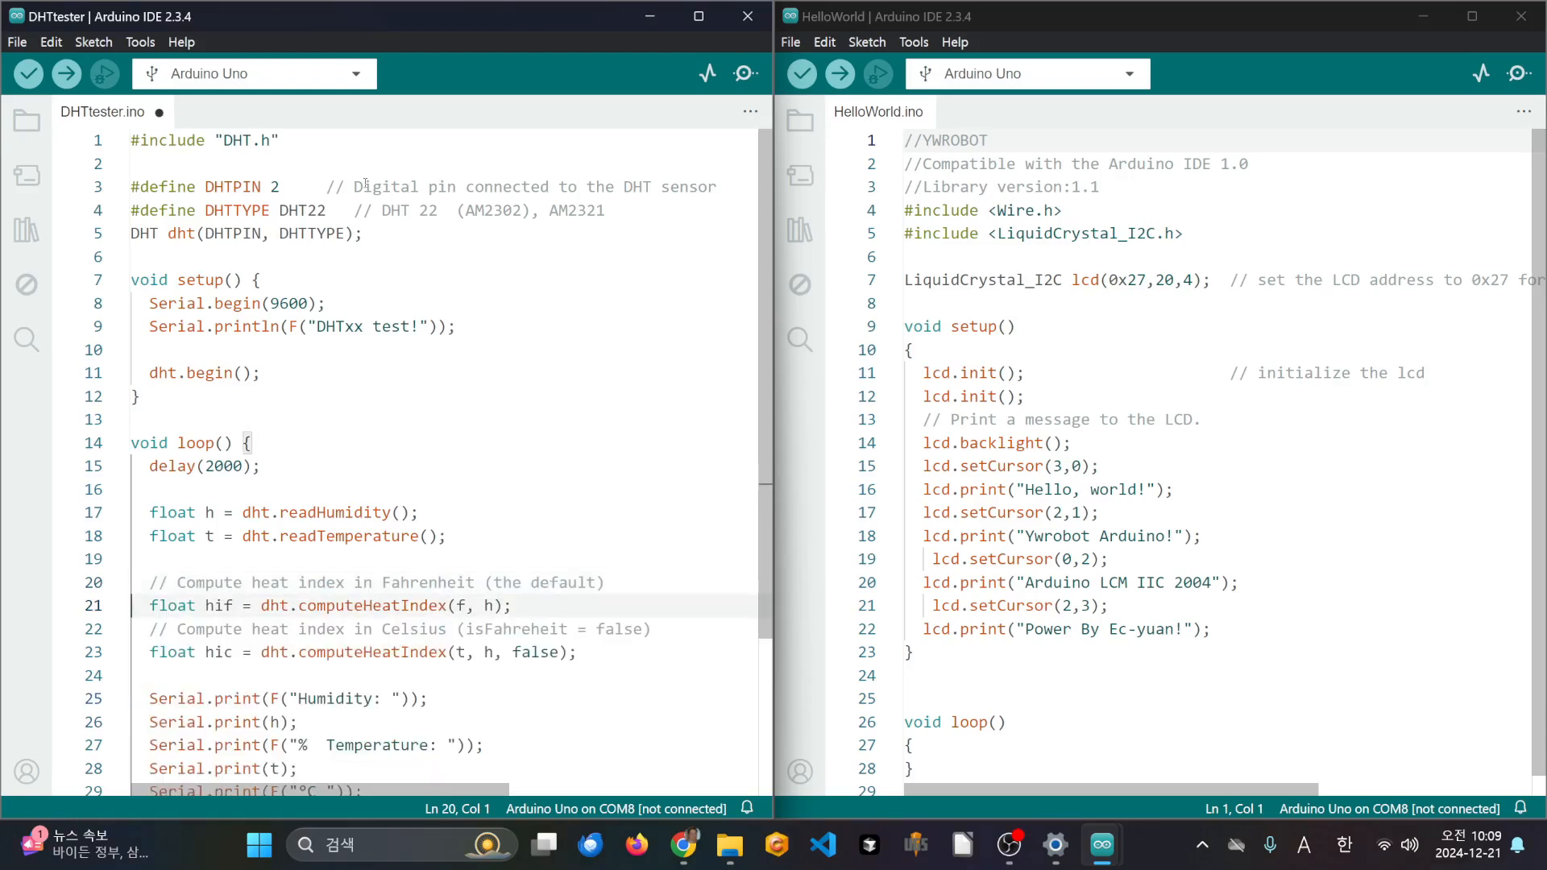
pyautogui.press('Up')
pyautogui.hotkey('shift', 'Down')
pyautogui.hotkey('shift', 'Down')
pyautogui.hotkey('shift', 'Down')
pyautogui.hotkey('shift', 'Down')
pyautogui.hotkey('shift', 'Down')
pyautogui.press('Delete')
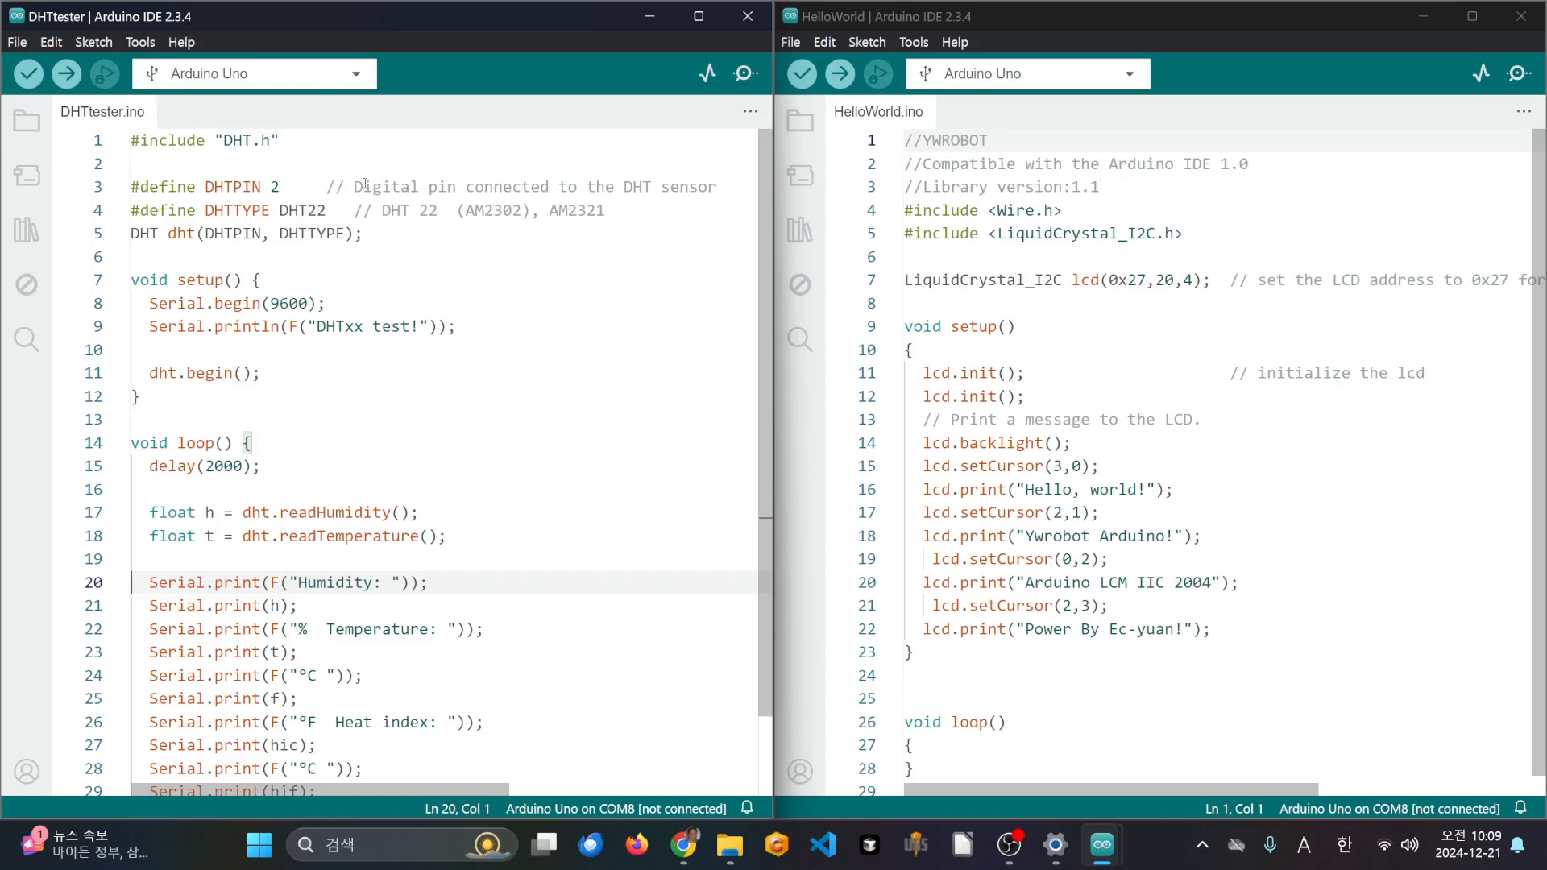
pyautogui.scroll(-2, 514, 513)
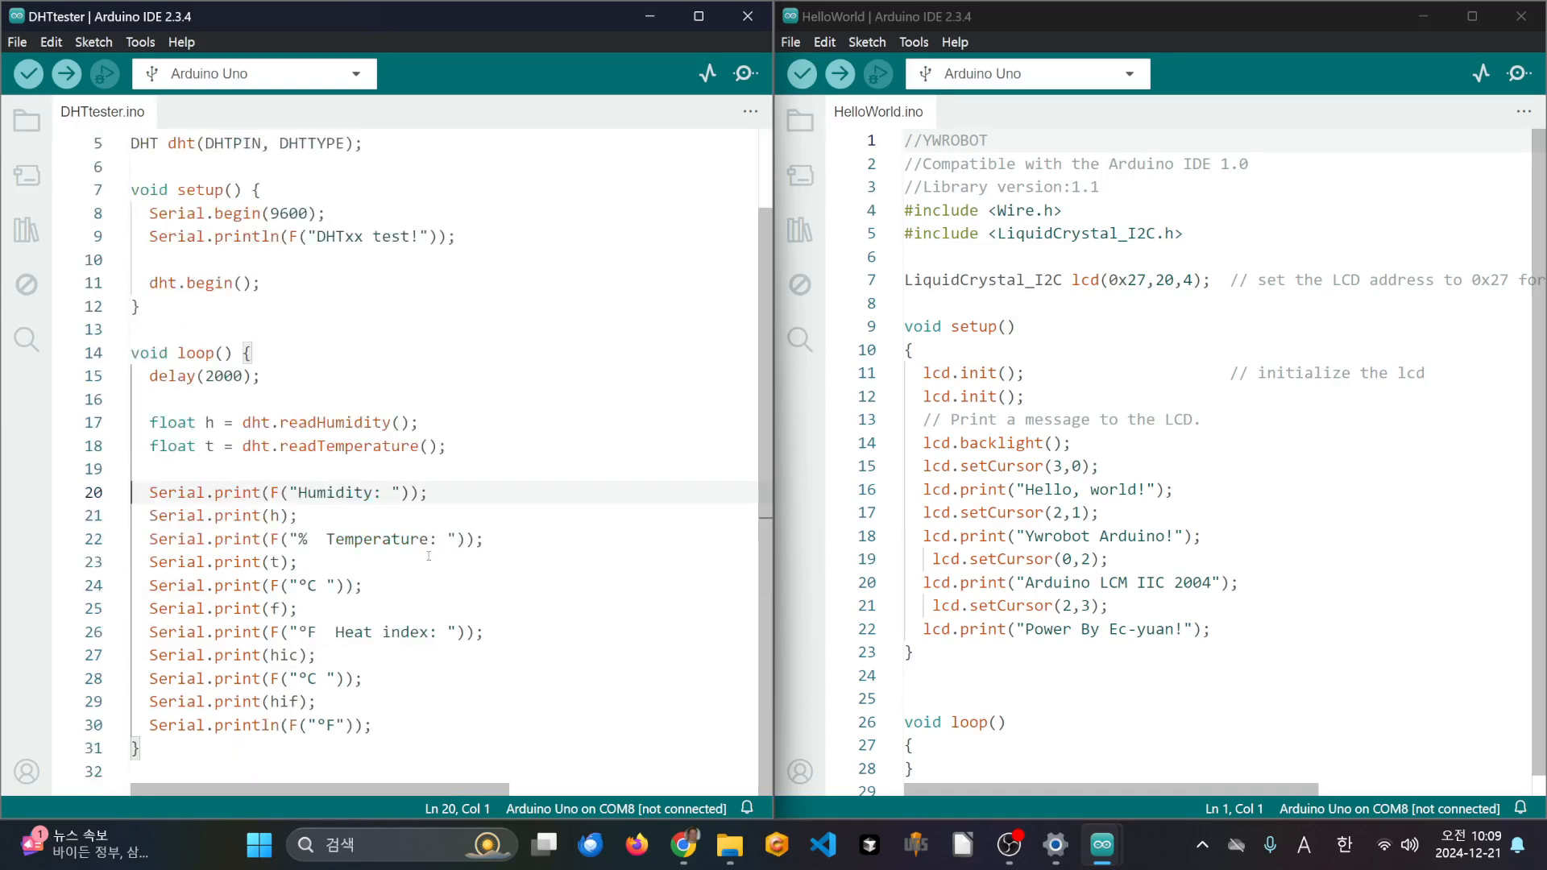
pyautogui.click(193, 493)
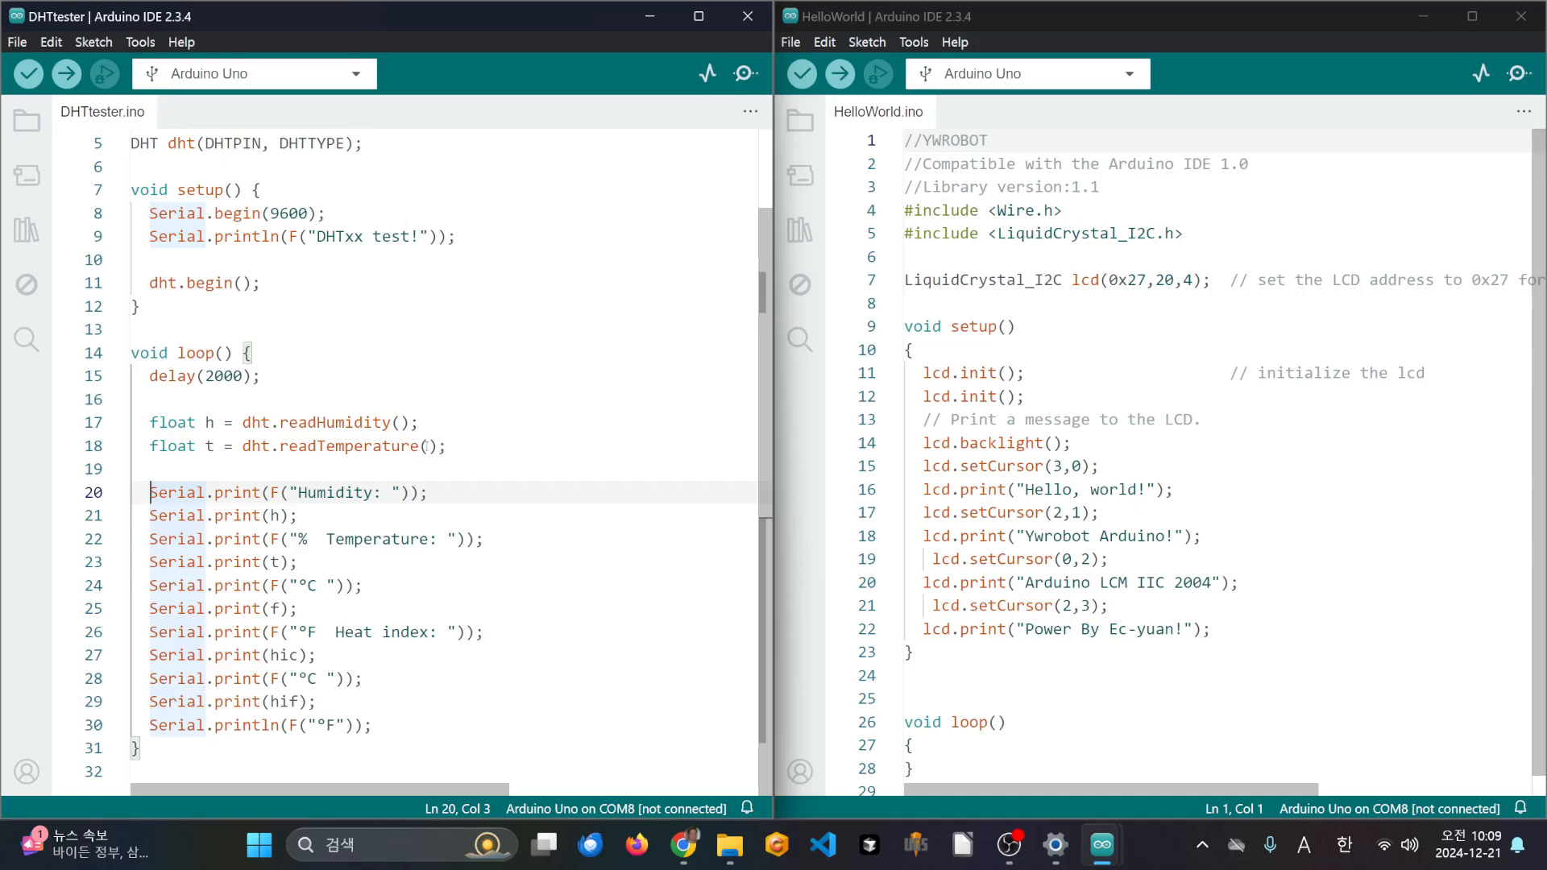
pyautogui.scroll(2, 380, 377)
pyautogui.scroll(-2, 380, 376)
pyautogui.scroll(2, 380, 376)
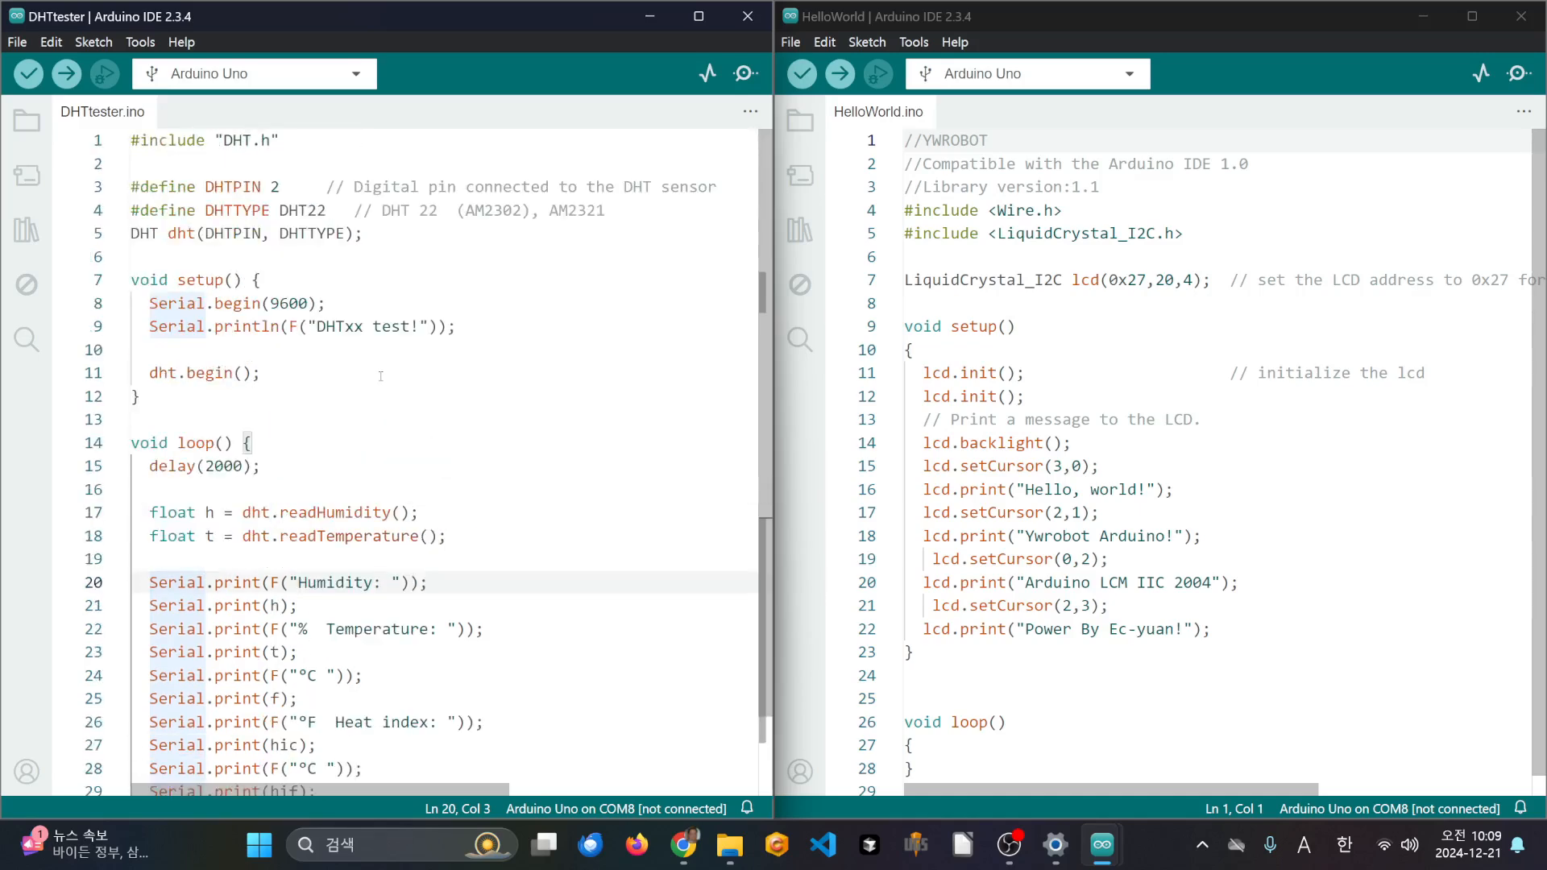
# - Change the DHTTYPE definition to DHT11 in the DHTtester sketch and save it
pyautogui.click(271, 187)
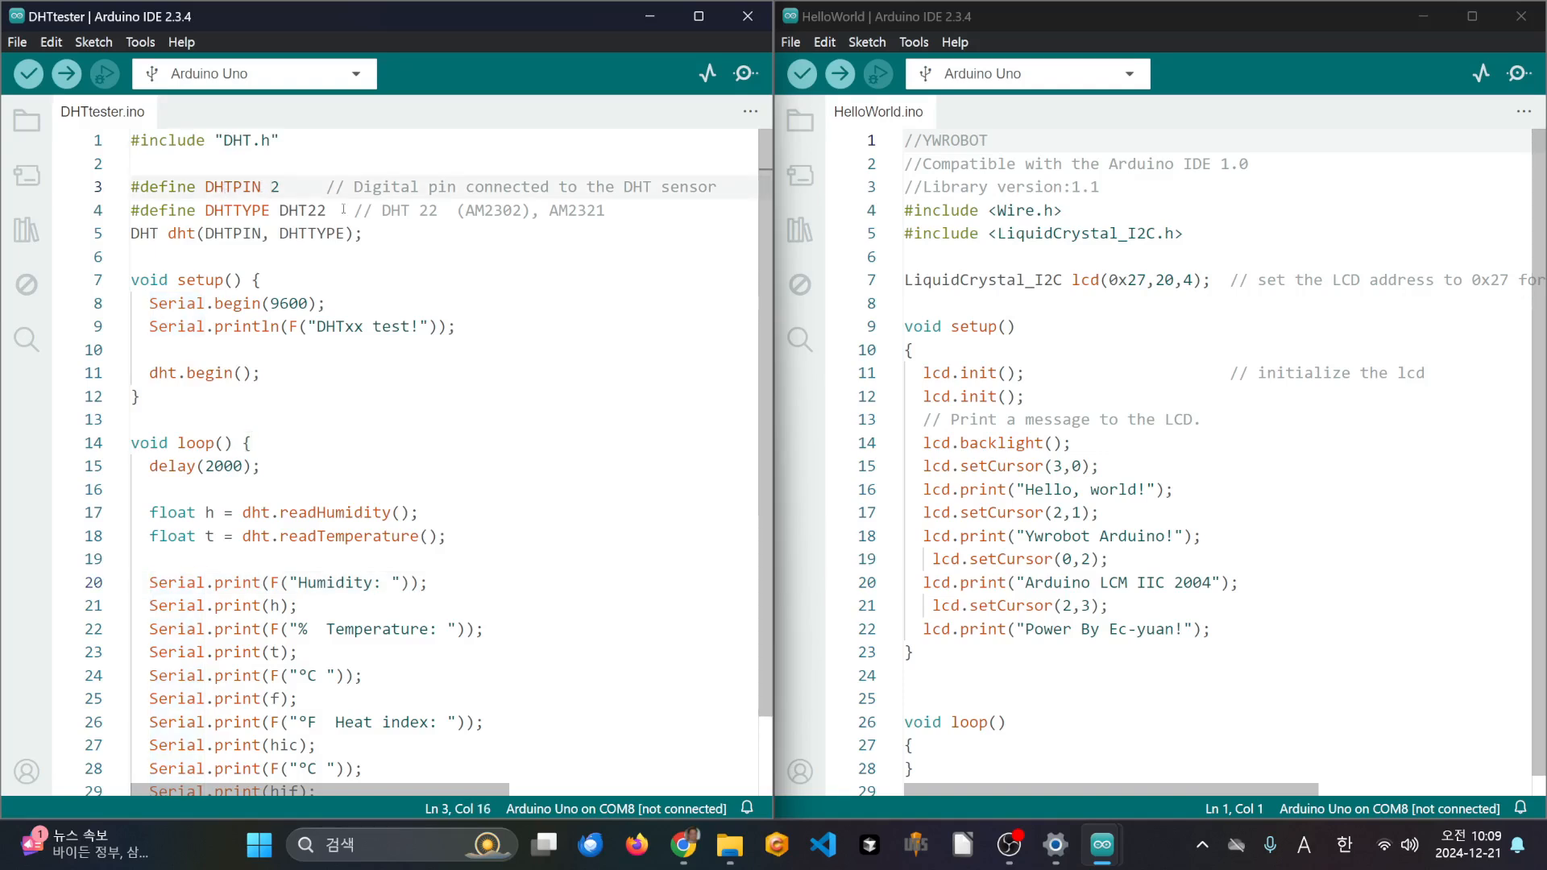
pyautogui.moveTo(254, 212)
pyautogui.click(348, 210)
pyautogui.press('Left')
pyautogui.press('Left')
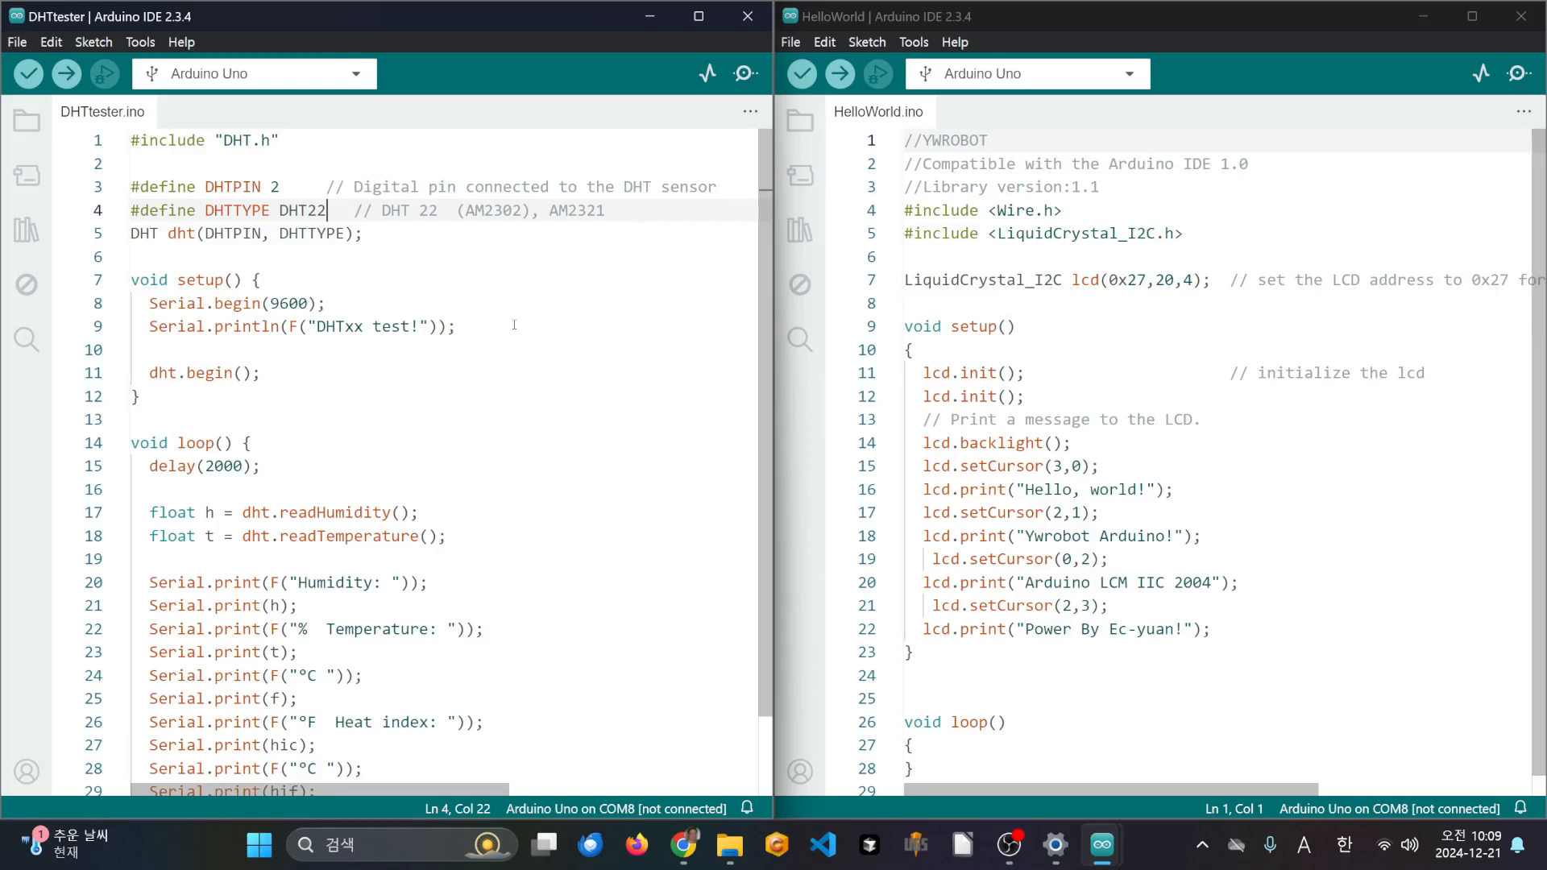
pyautogui.press('BackSpace')
pyautogui.press('BackSpace')
pyautogui.write('11')
pyautogui.hotkey('ctrl', 's')
# - Try to upload the DHTtester sketch to the Arduino Uno and review the compiler output
pyautogui.scroll(-2, 492, 396)
pyautogui.scroll(2, 492, 396)
pyautogui.scroll(-1, 631, 569)
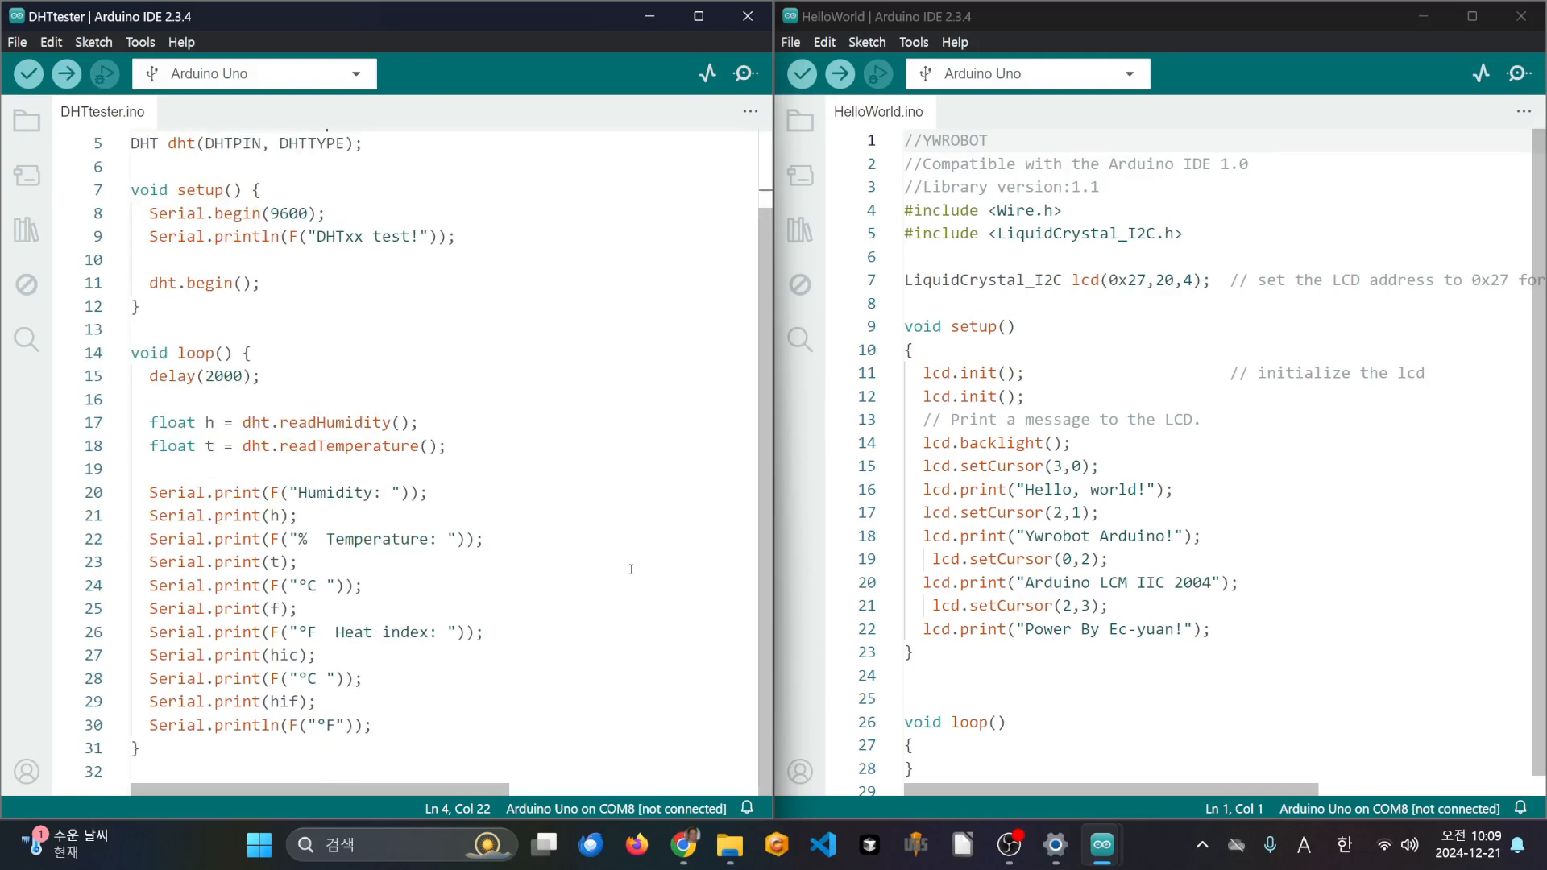
pyautogui.click(66, 73)
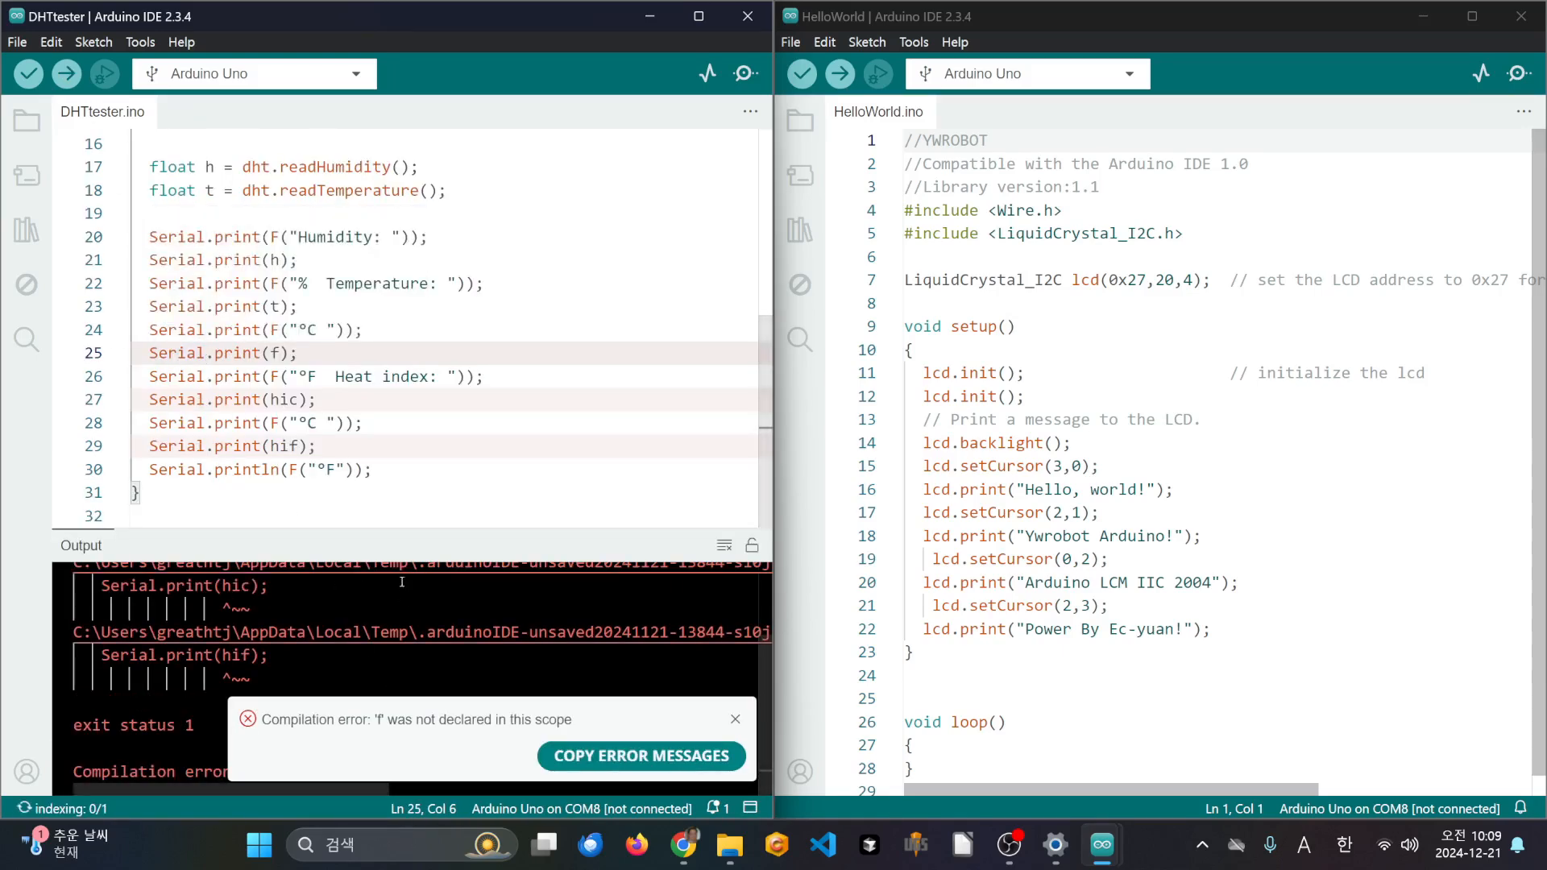
pyautogui.scroll(3, 347, 349)
pyautogui.scroll(-3, 348, 349)
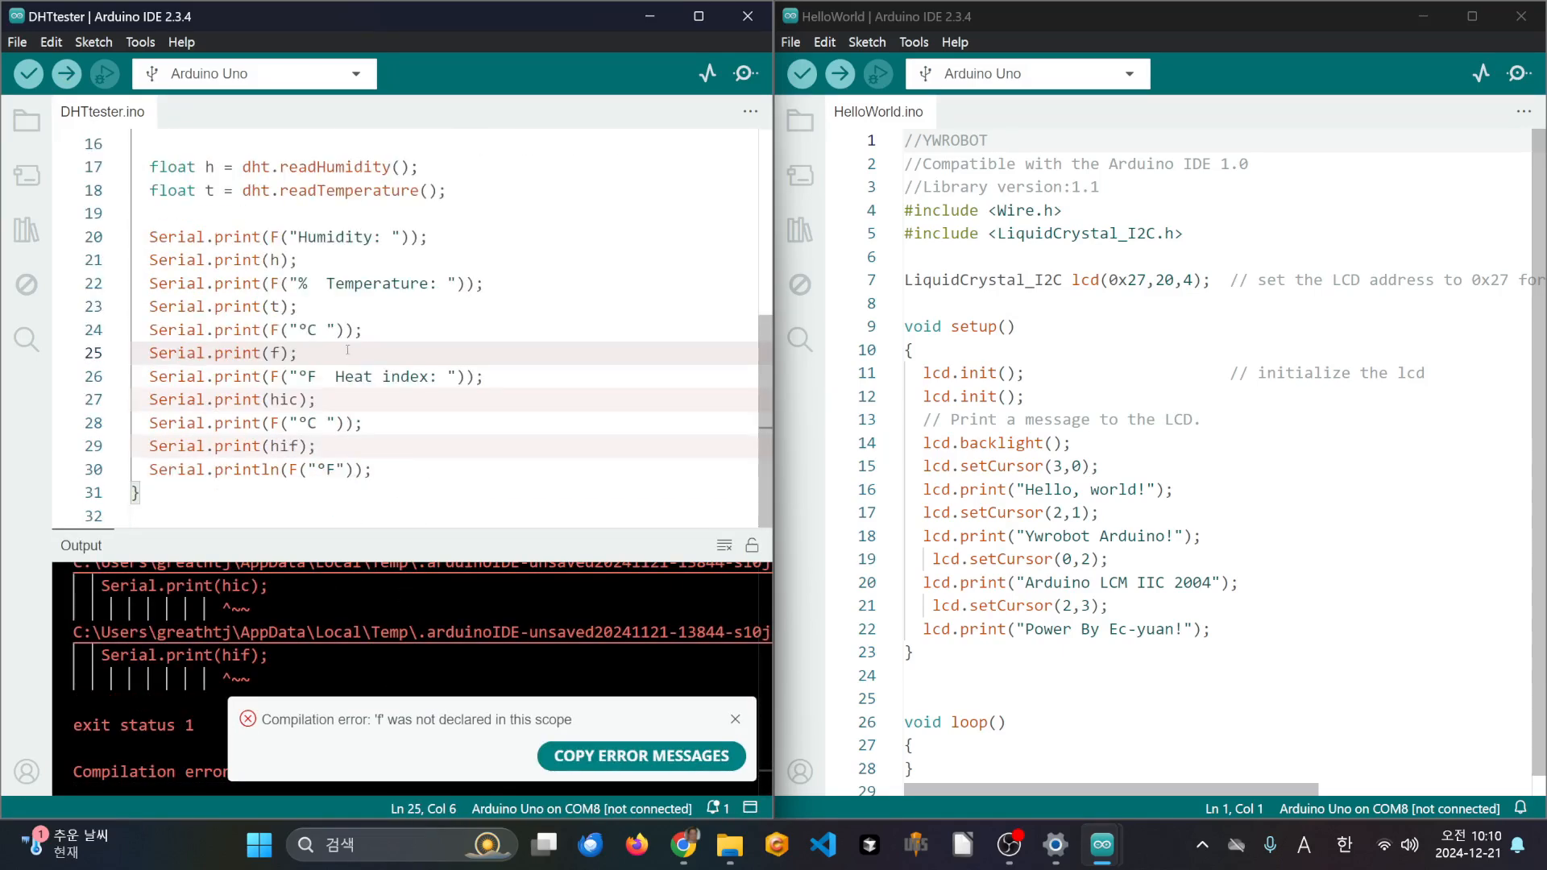
# - Delete the Fahrenheit and heat index output lines in loop(), from Serial.print(f) through Serial.println(F("°F"))
pyautogui.click(392, 355)
pyautogui.press('Left')
pyautogui.press('Left')
pyautogui.press('Left')
pyautogui.press('Left')
pyautogui.press('Left')
pyautogui.press('Left')
pyautogui.press('Left')
pyautogui.press('Left')
pyautogui.press('Left')
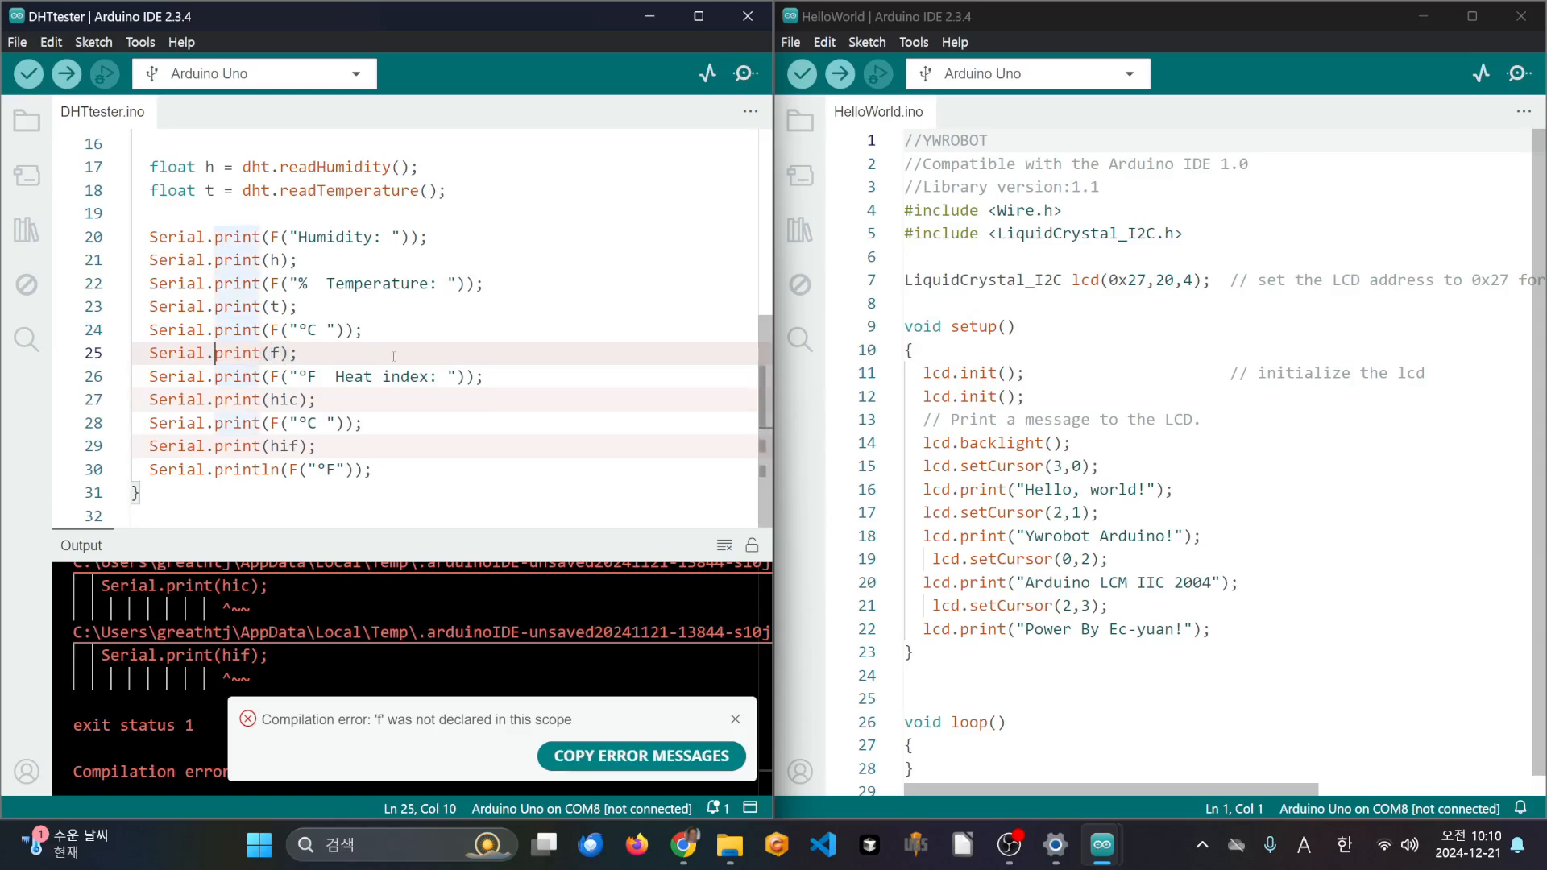
pyautogui.press('Up')
pyautogui.press('Left')
pyautogui.press('Left')
pyautogui.press('Left')
pyautogui.press('Left')
pyautogui.press('Left')
pyautogui.press('Left')
pyautogui.press('Left')
pyautogui.press('Down')
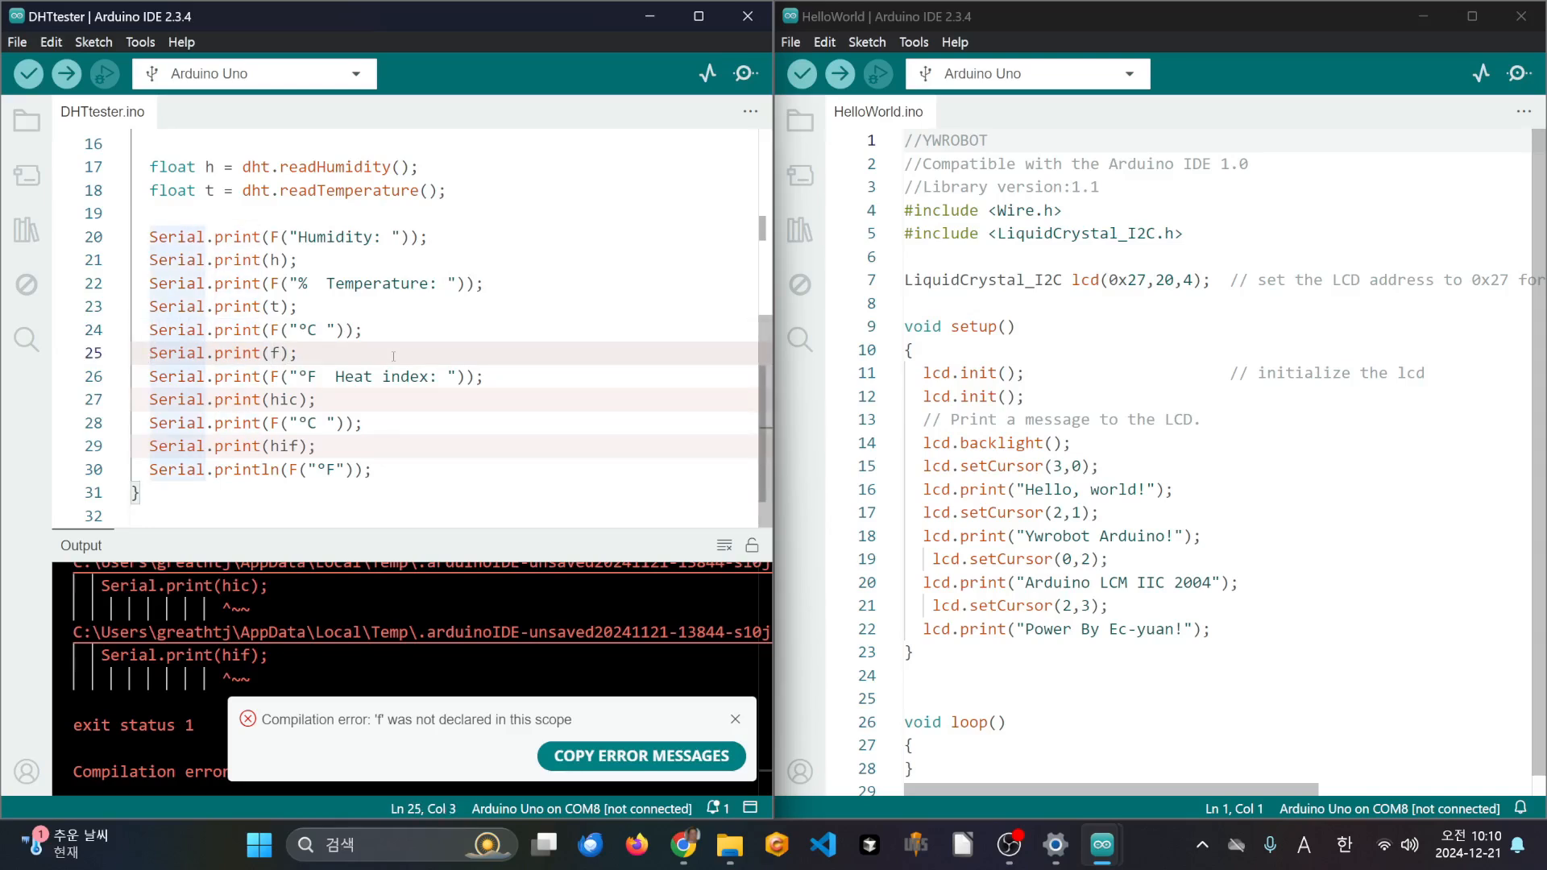
pyautogui.hotkey('shift', 'Down')
pyautogui.hotkey('shift', 'Down')
pyautogui.hotkey('shift', 'Down')
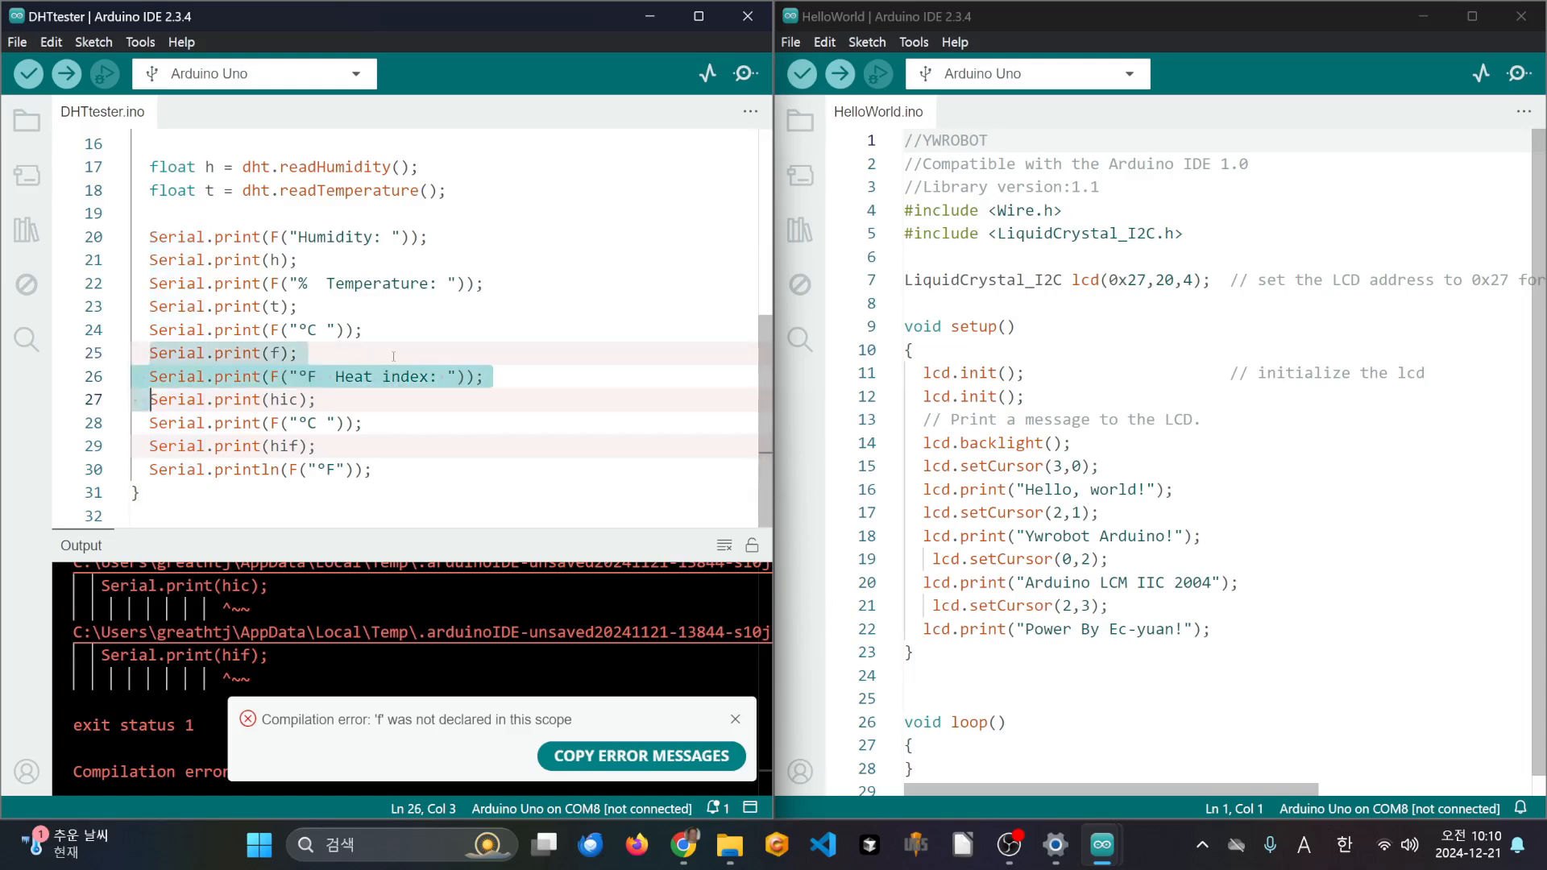
pyautogui.press('Up')
pyautogui.press('Down')
pyautogui.press('Home')
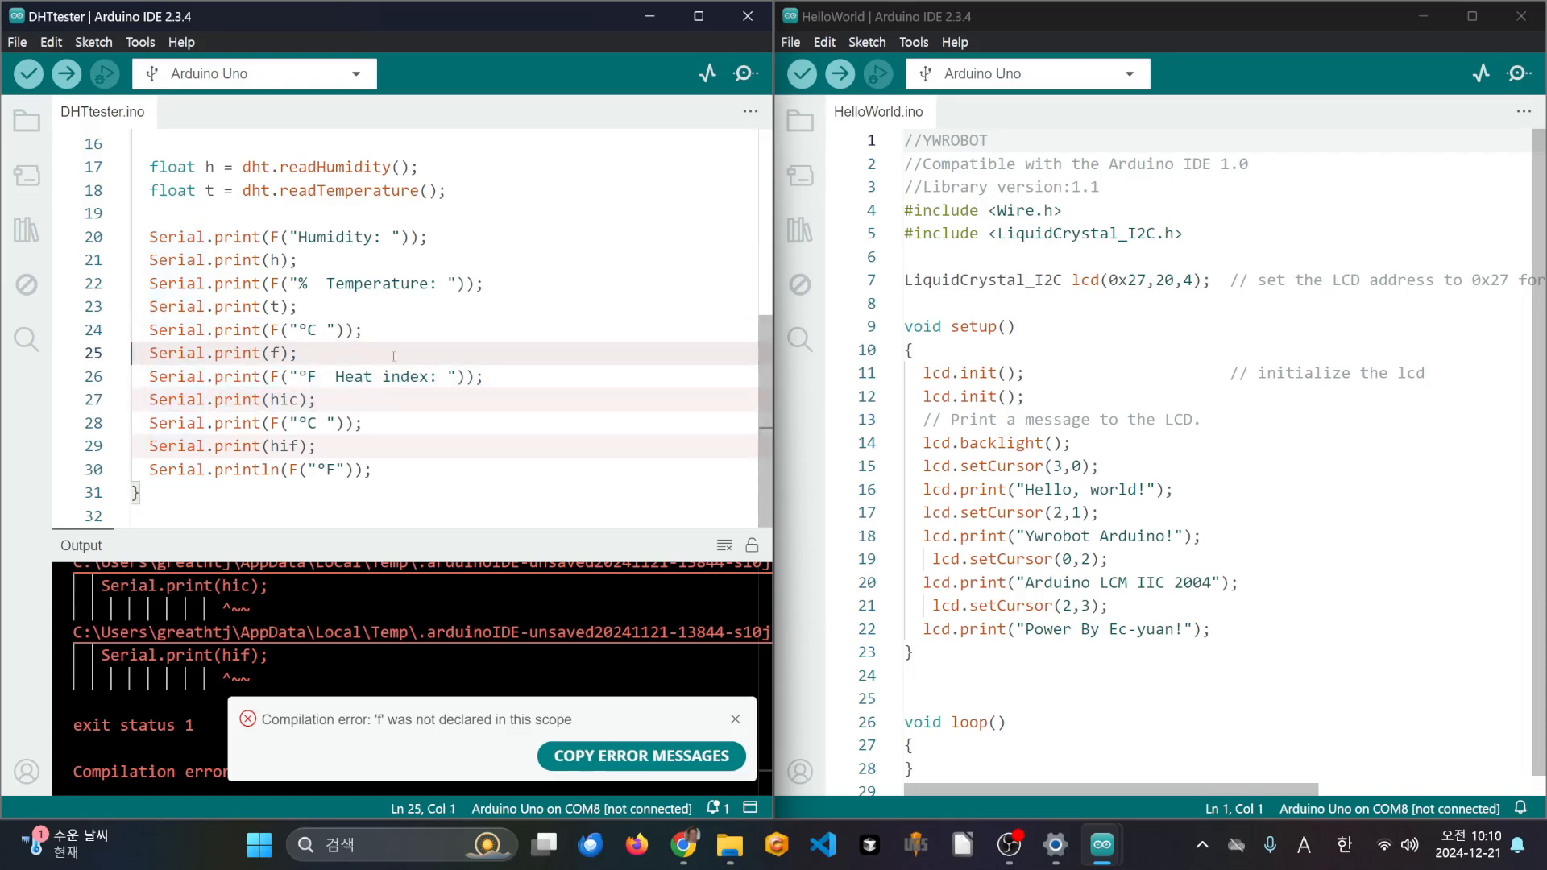
pyautogui.hotkey('shift', 'Down')
pyautogui.hotkey('shift', 'Down')
pyautogui.hotkey('shift', 'Down')
pyautogui.hotkey('shift', 'Down')
pyautogui.hotkey('shift', 'Down')
pyautogui.hotkey('shift', 'Down')
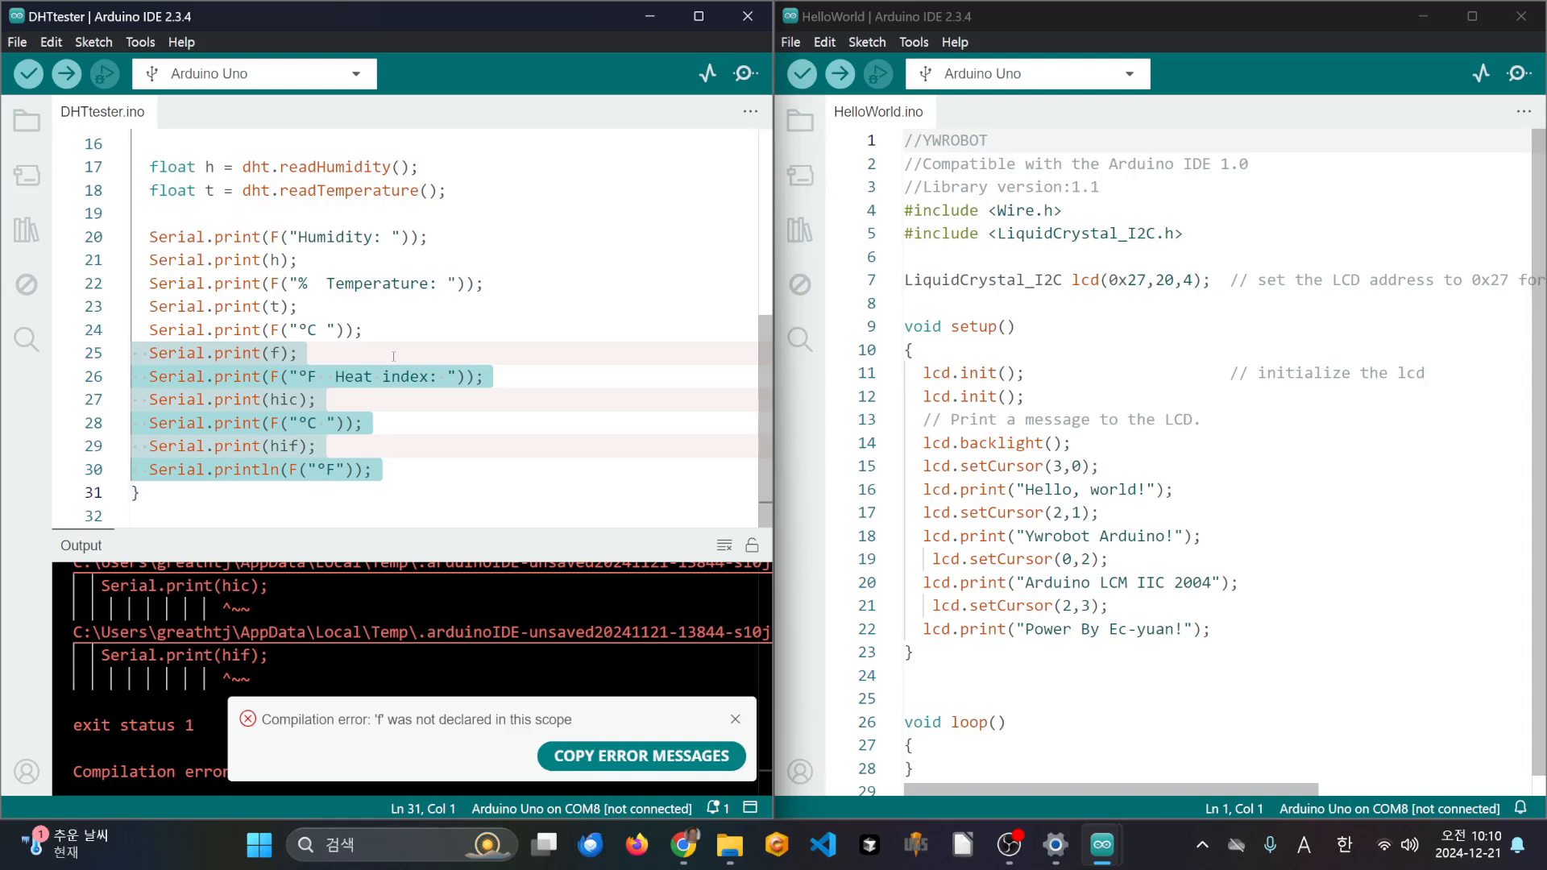
pyautogui.press('Delete')
# - Change the remaining Serial.print(F("°C ")) call at the end of loop() to Serial.println
pyautogui.press('Up')
pyautogui.press('Right')
pyautogui.press('Right')
pyautogui.press('Right')
pyautogui.press('Right')
pyautogui.press('Right')
pyautogui.press('Right')
pyautogui.press('Right')
pyautogui.press('Right')
pyautogui.press('Right')
pyautogui.press('Right')
pyautogui.press('Right')
pyautogui.press('Right')
pyautogui.press('Right')
pyautogui.press('Right')
pyautogui.press('Left')
pyautogui.write('ln')
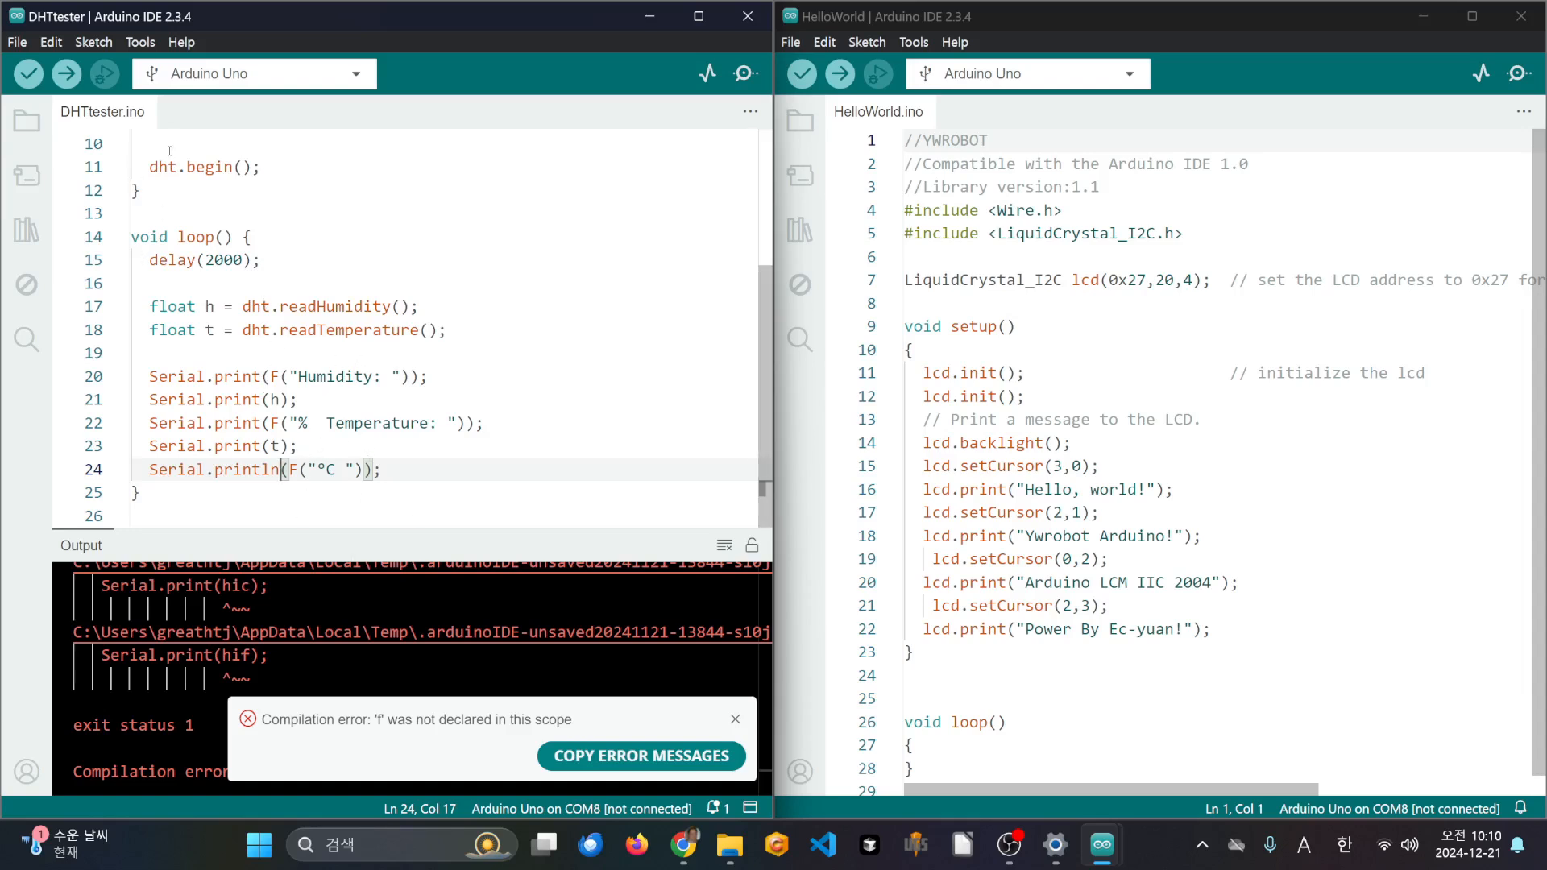
# - Set the DHTtester board port to COM7 (Arduino Uno) and upload the sketch
pyautogui.click(69, 73)
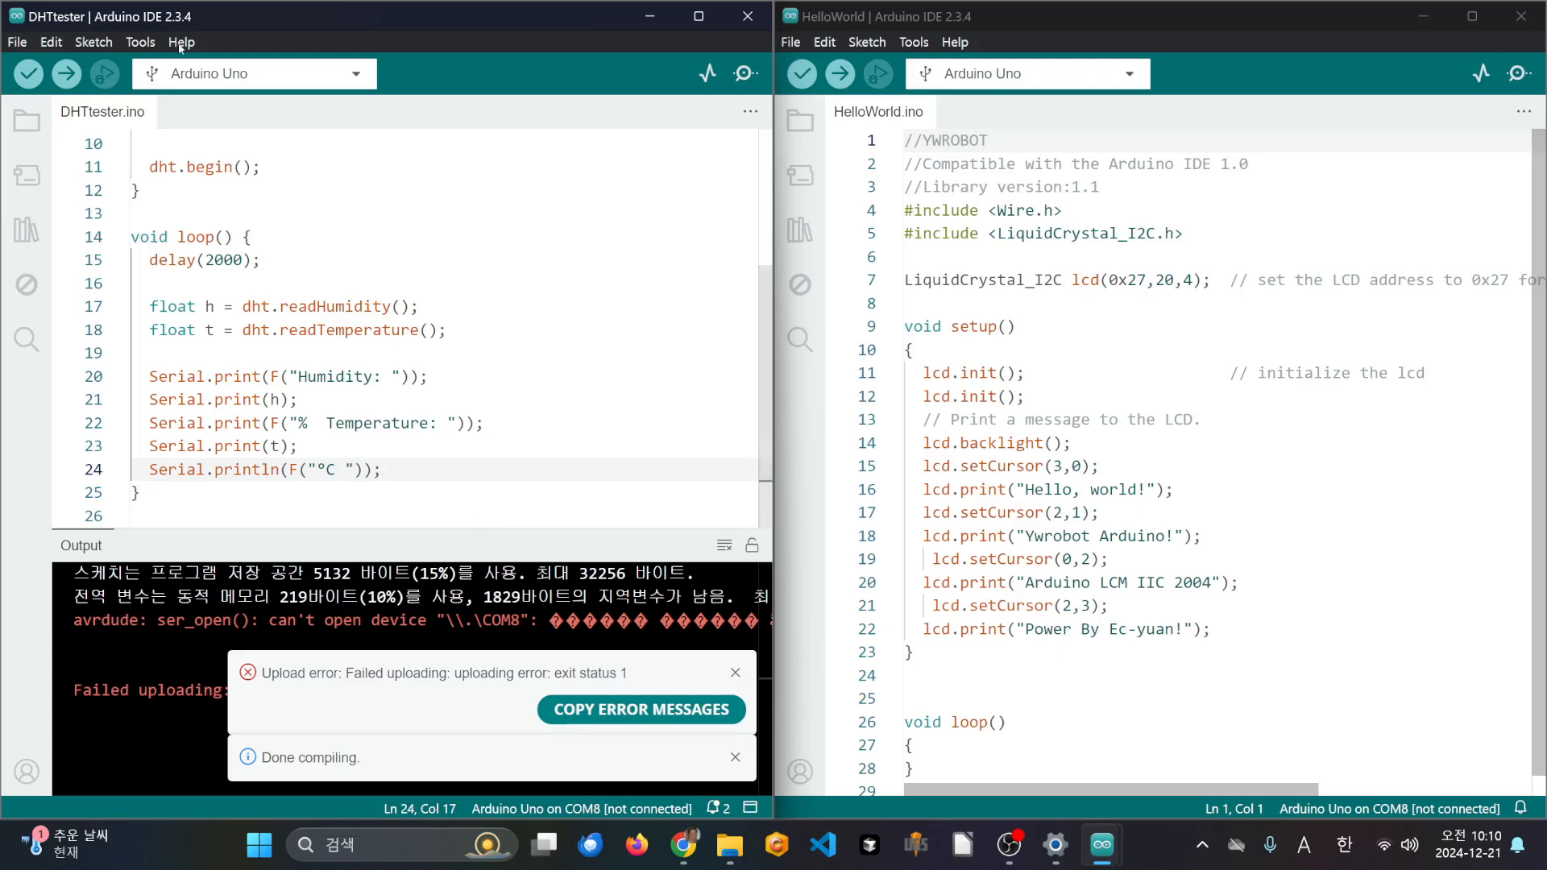
pyautogui.click(140, 41)
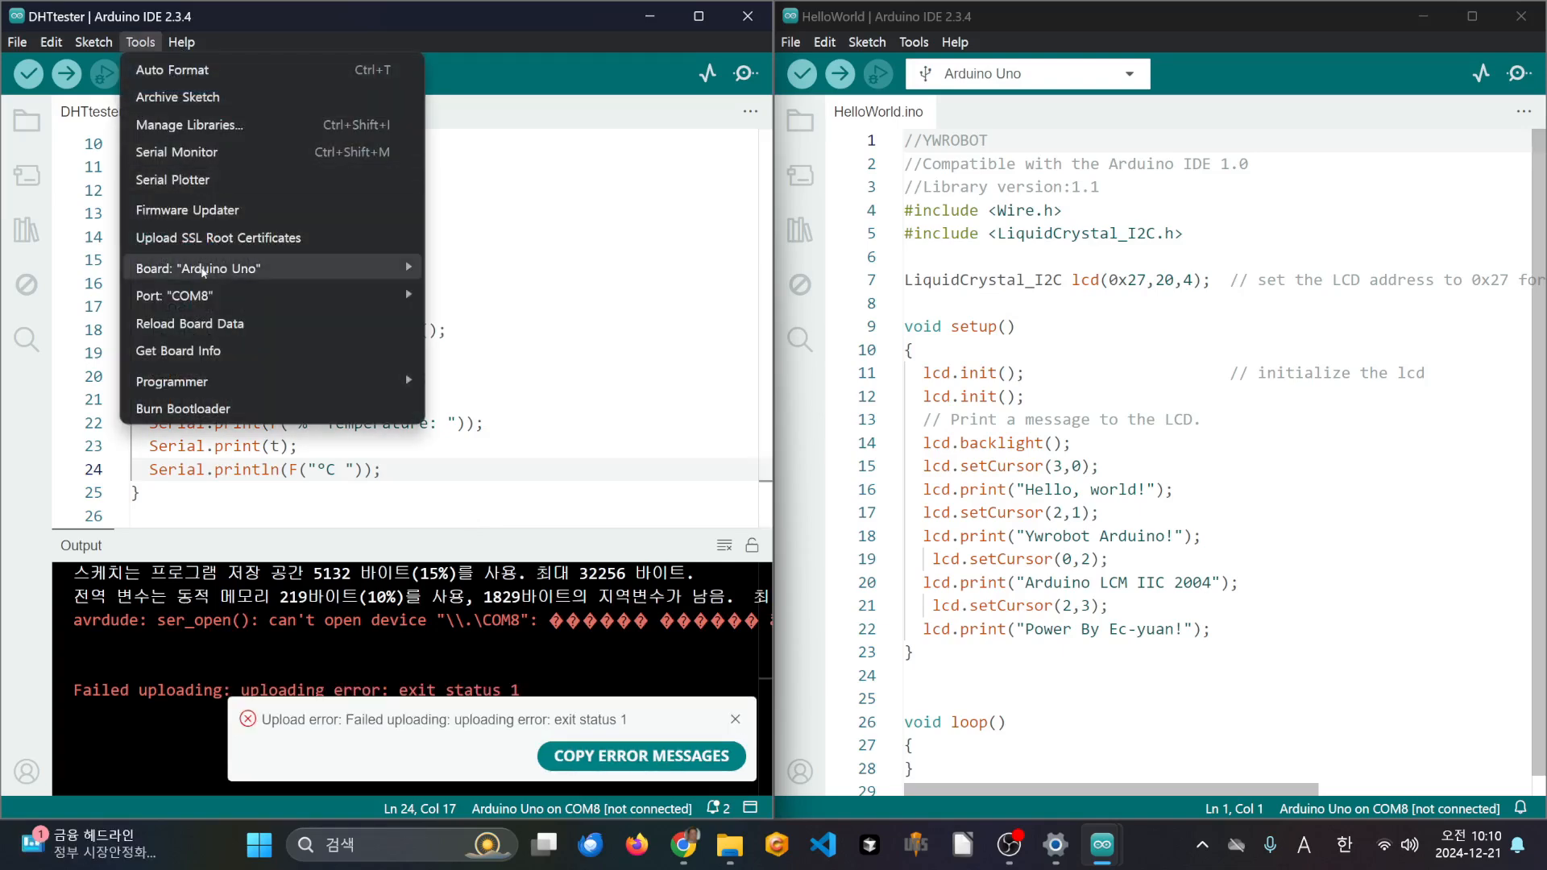
pyautogui.moveTo(204, 271)
pyautogui.moveTo(563, 299)
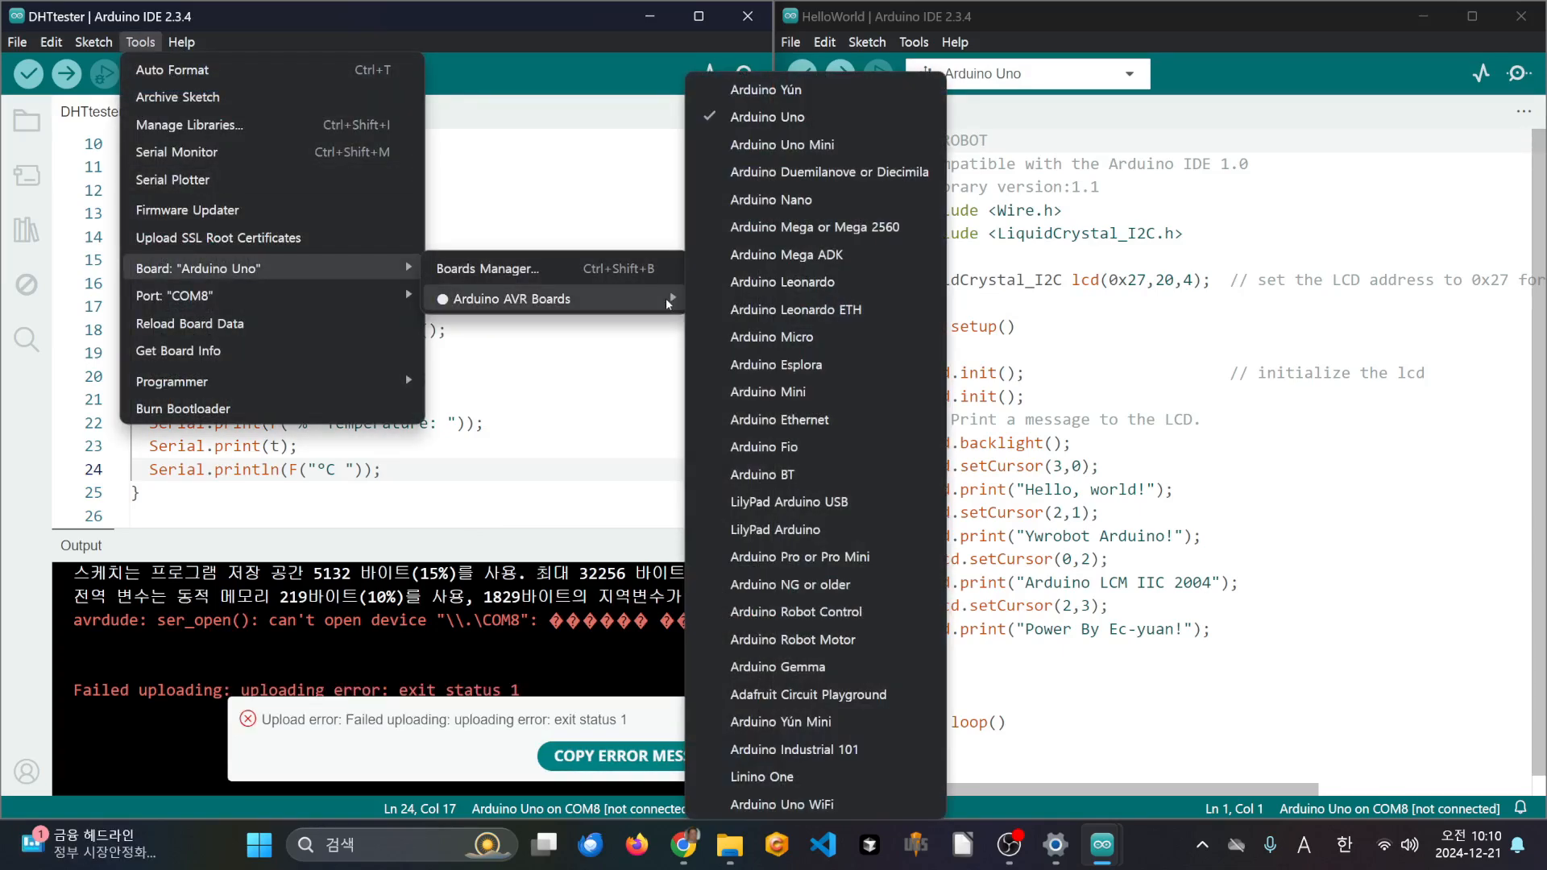
pyautogui.moveTo(177, 296)
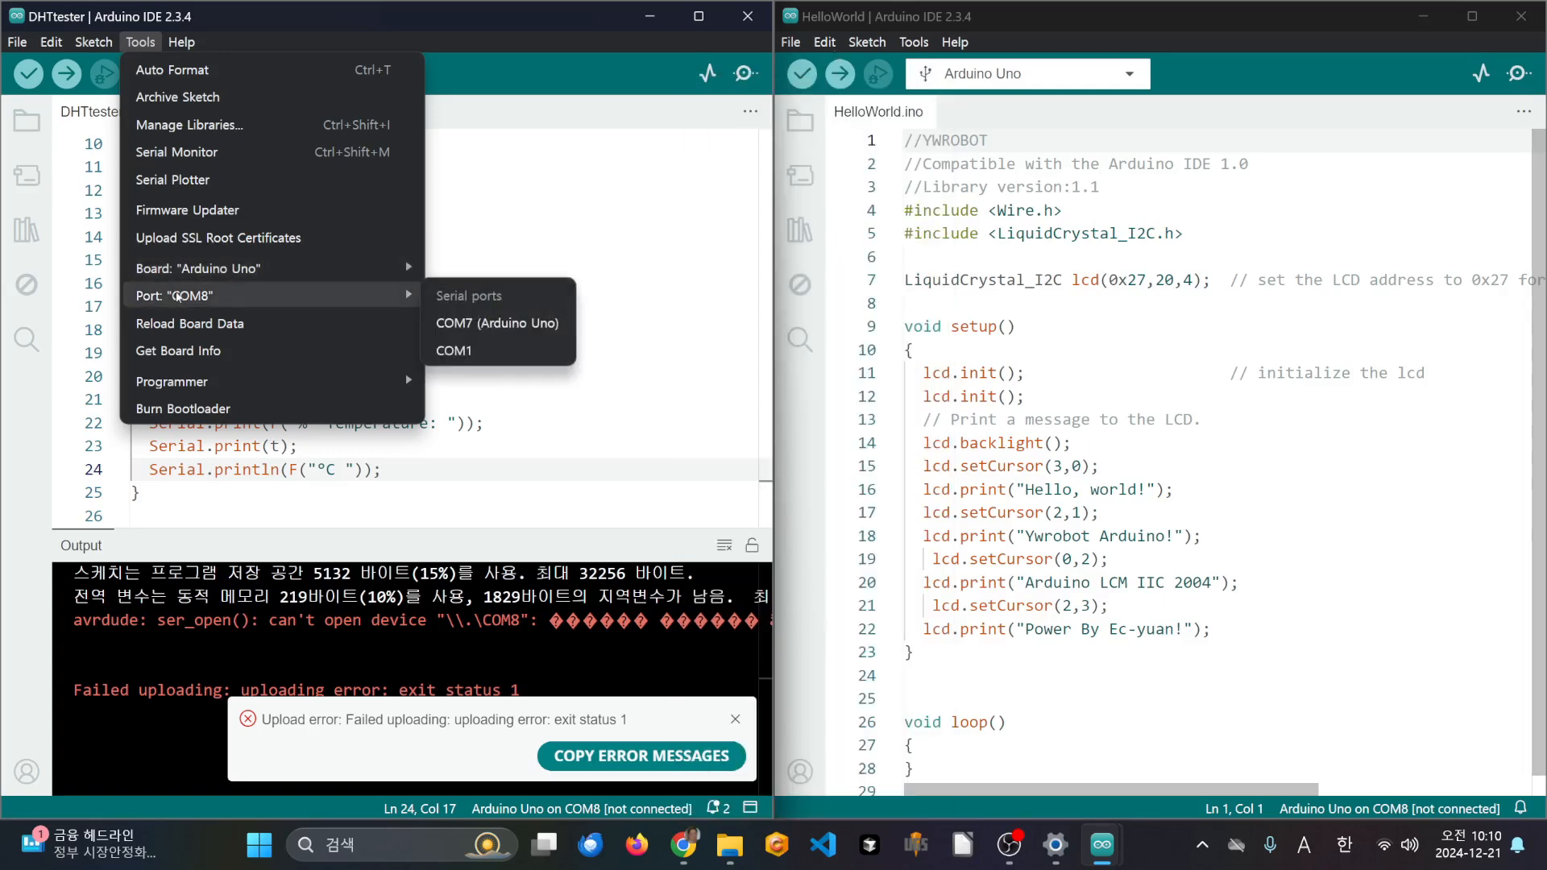
pyautogui.click(510, 325)
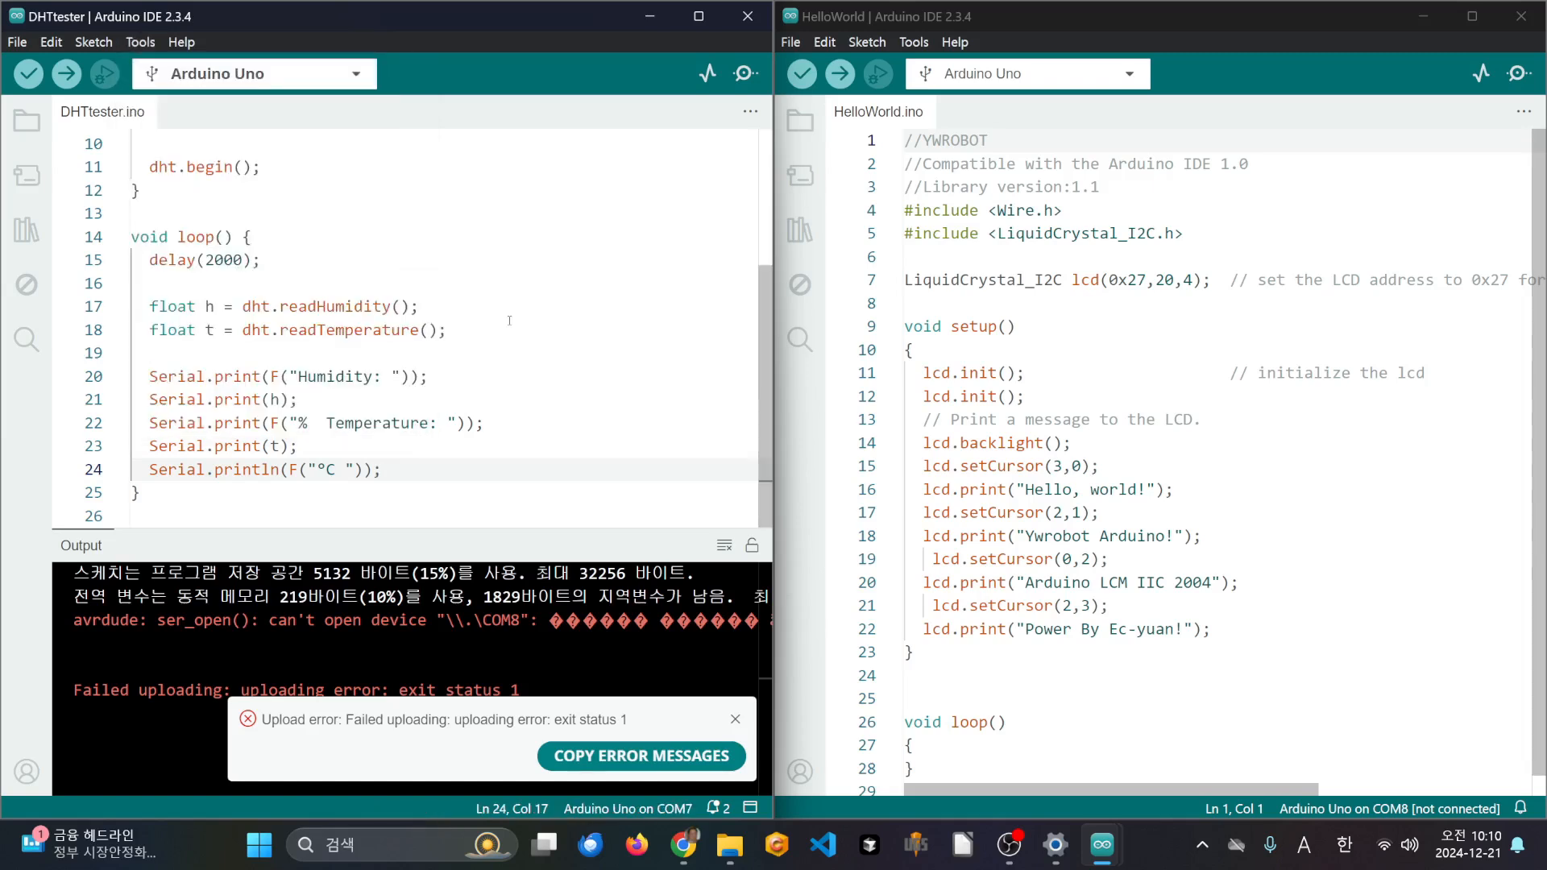
pyautogui.click(66, 73)
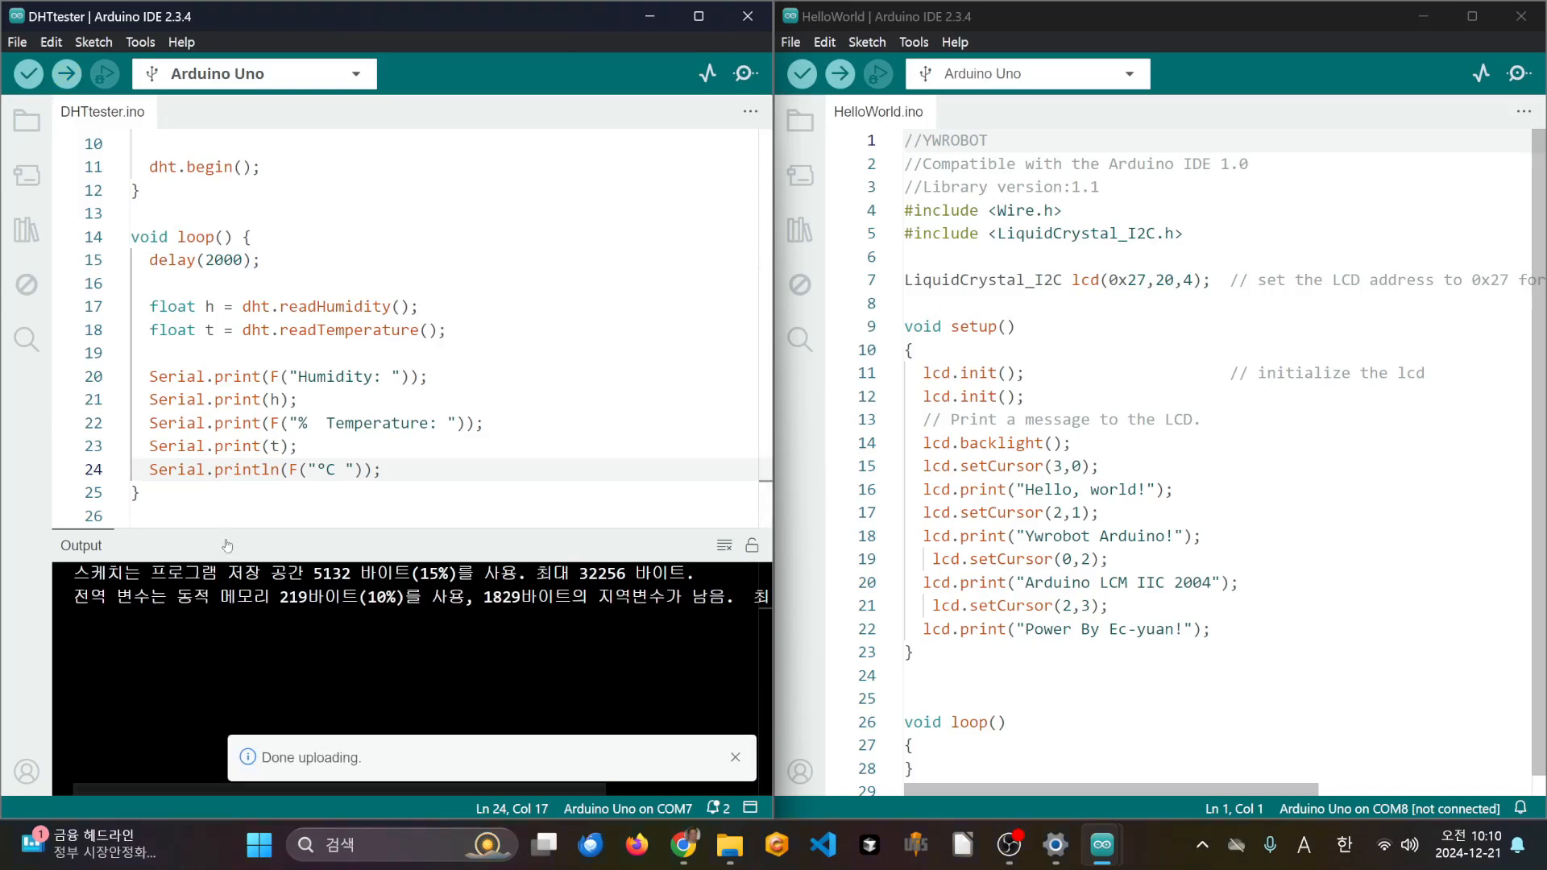
# - Open the Serial Monitor for DHTtester and set its speed to 9600 baud
pyautogui.click(746, 73)
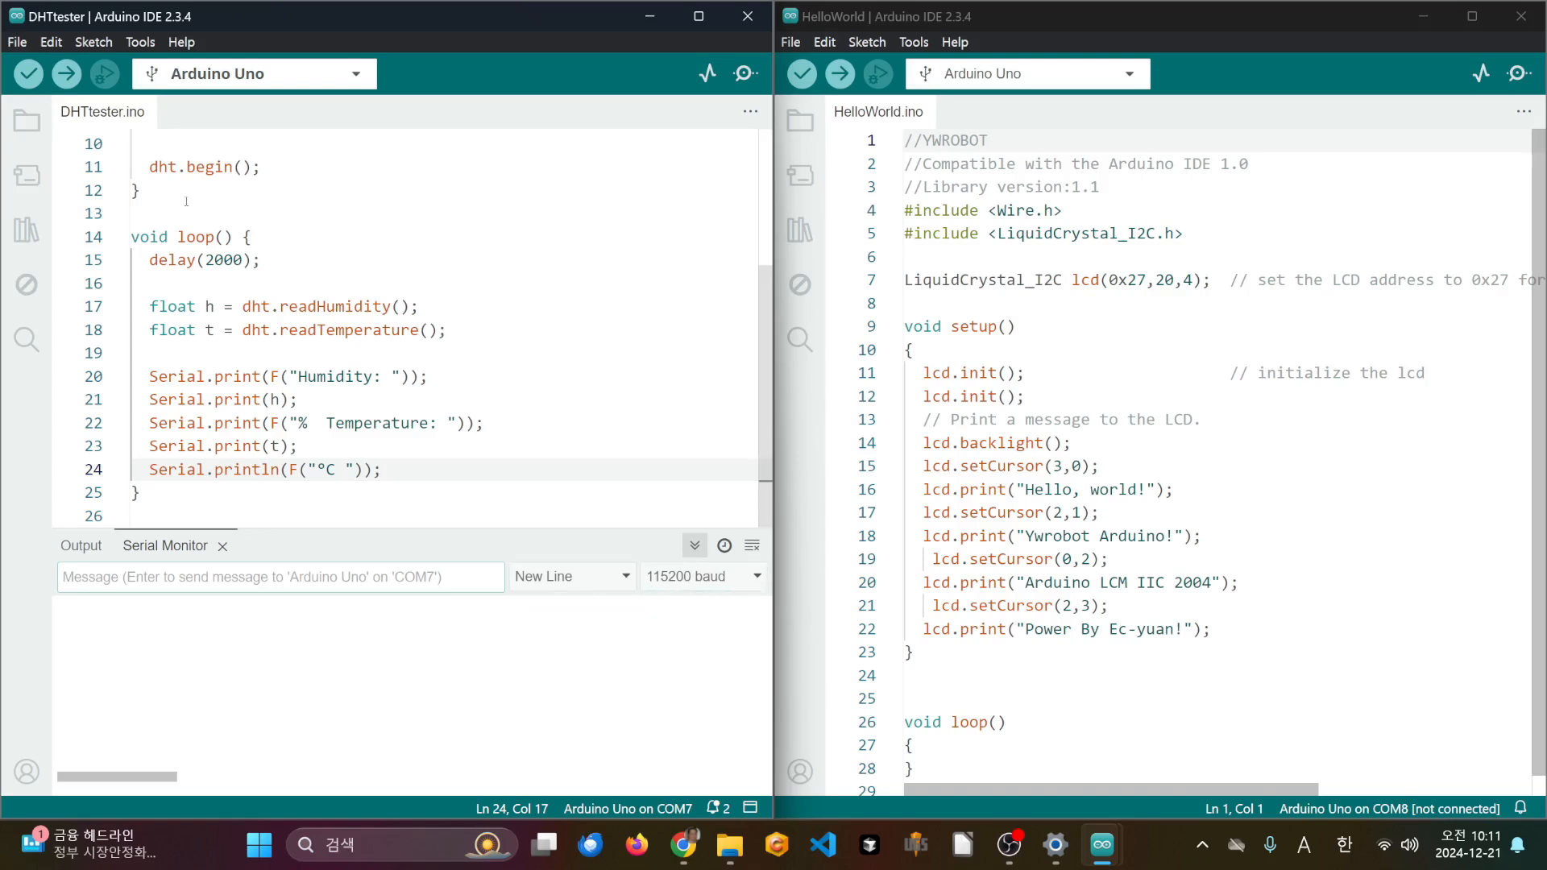
pyautogui.scroll(5, 241, 251)
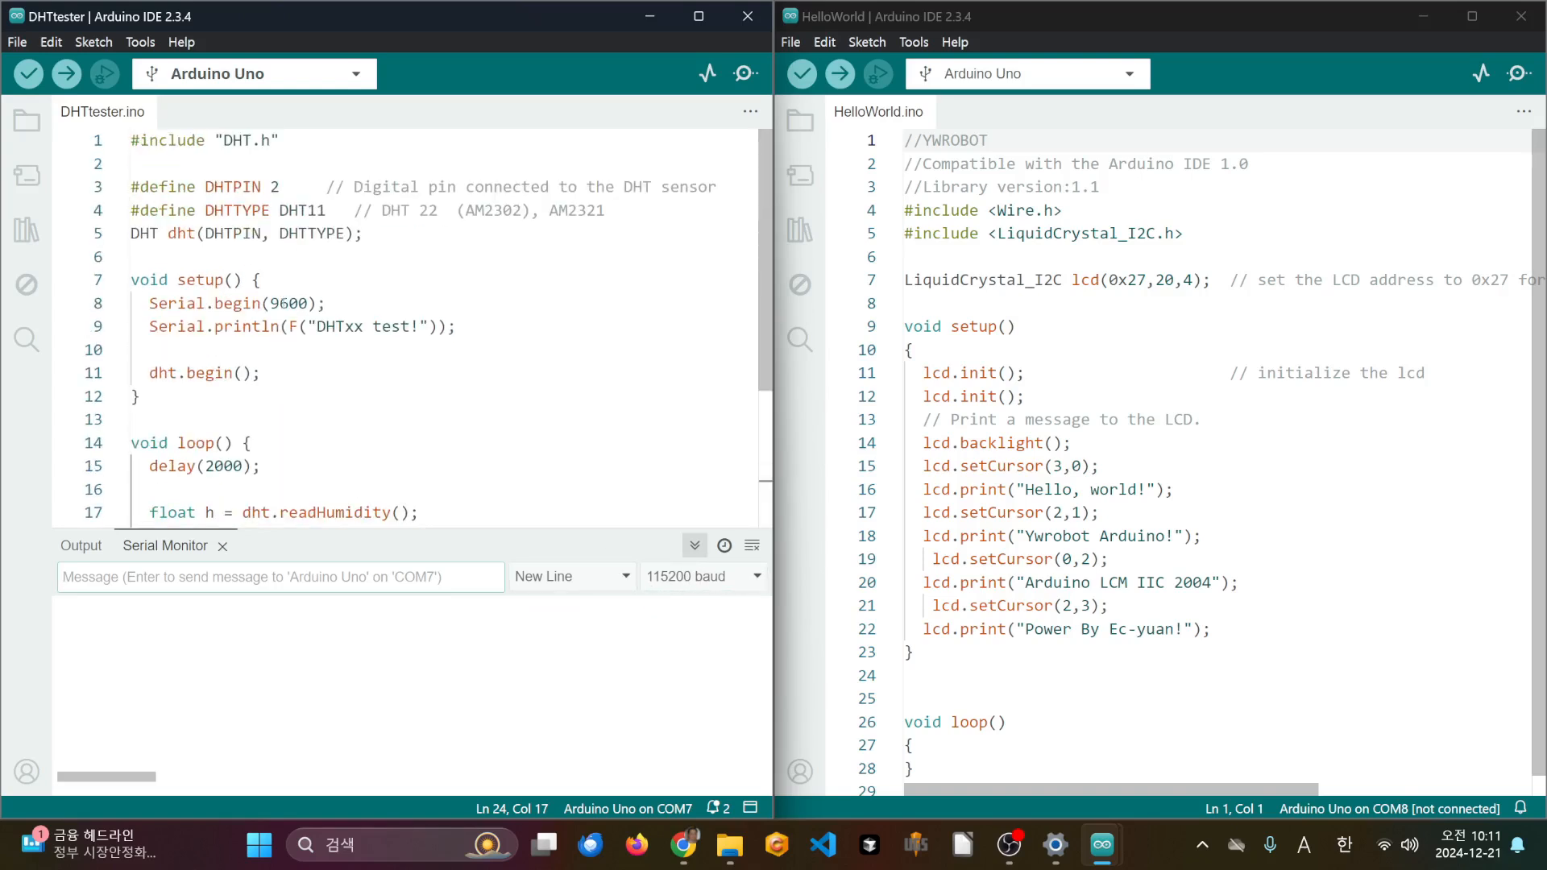
pyautogui.click(708, 582)
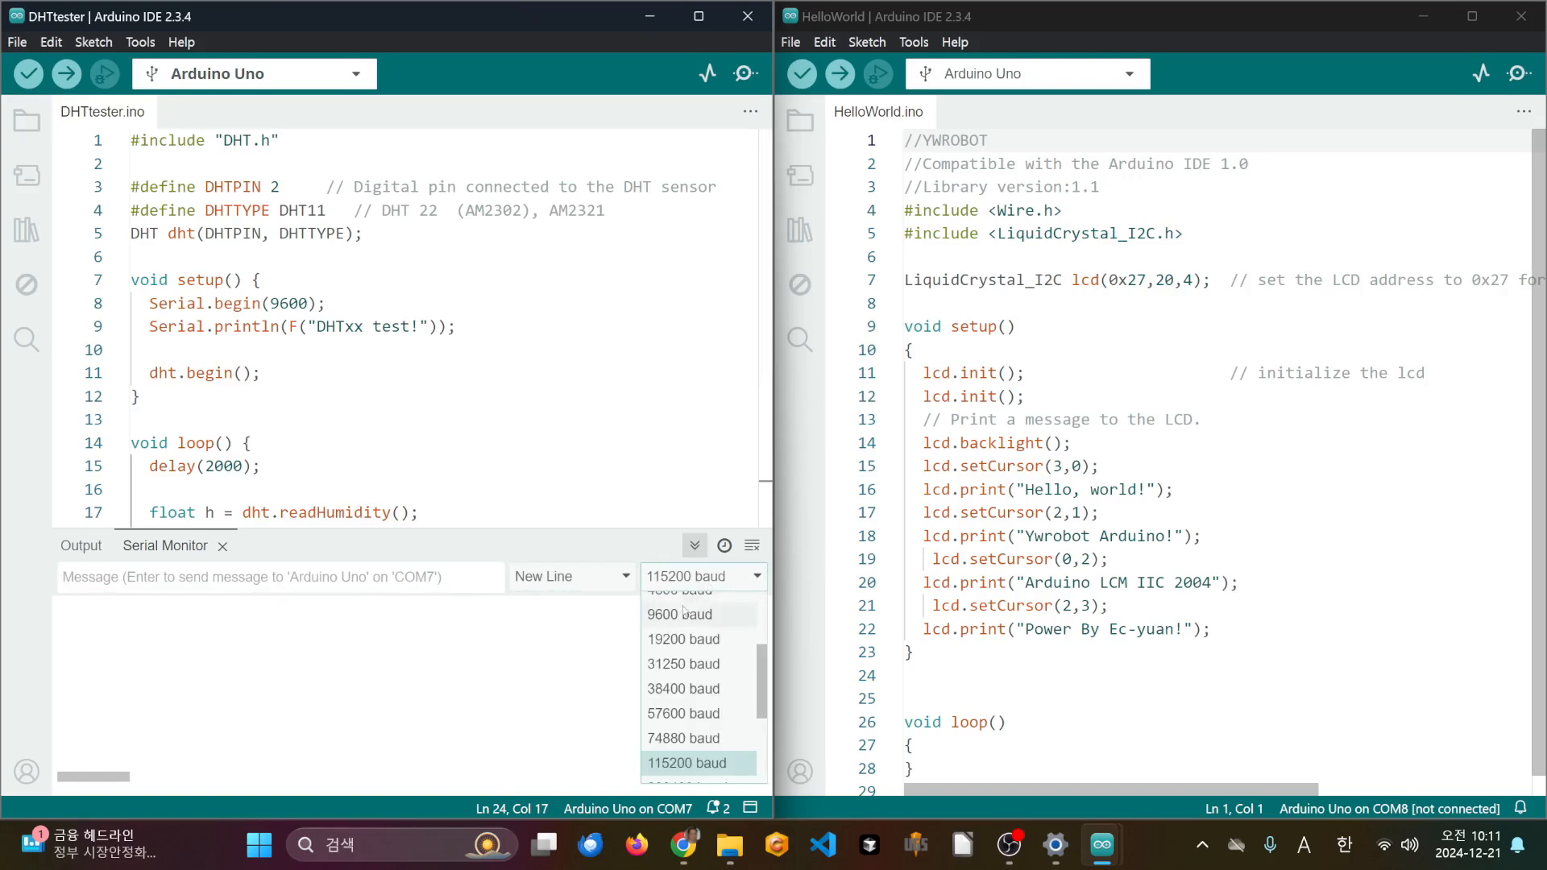
pyautogui.click(680, 665)
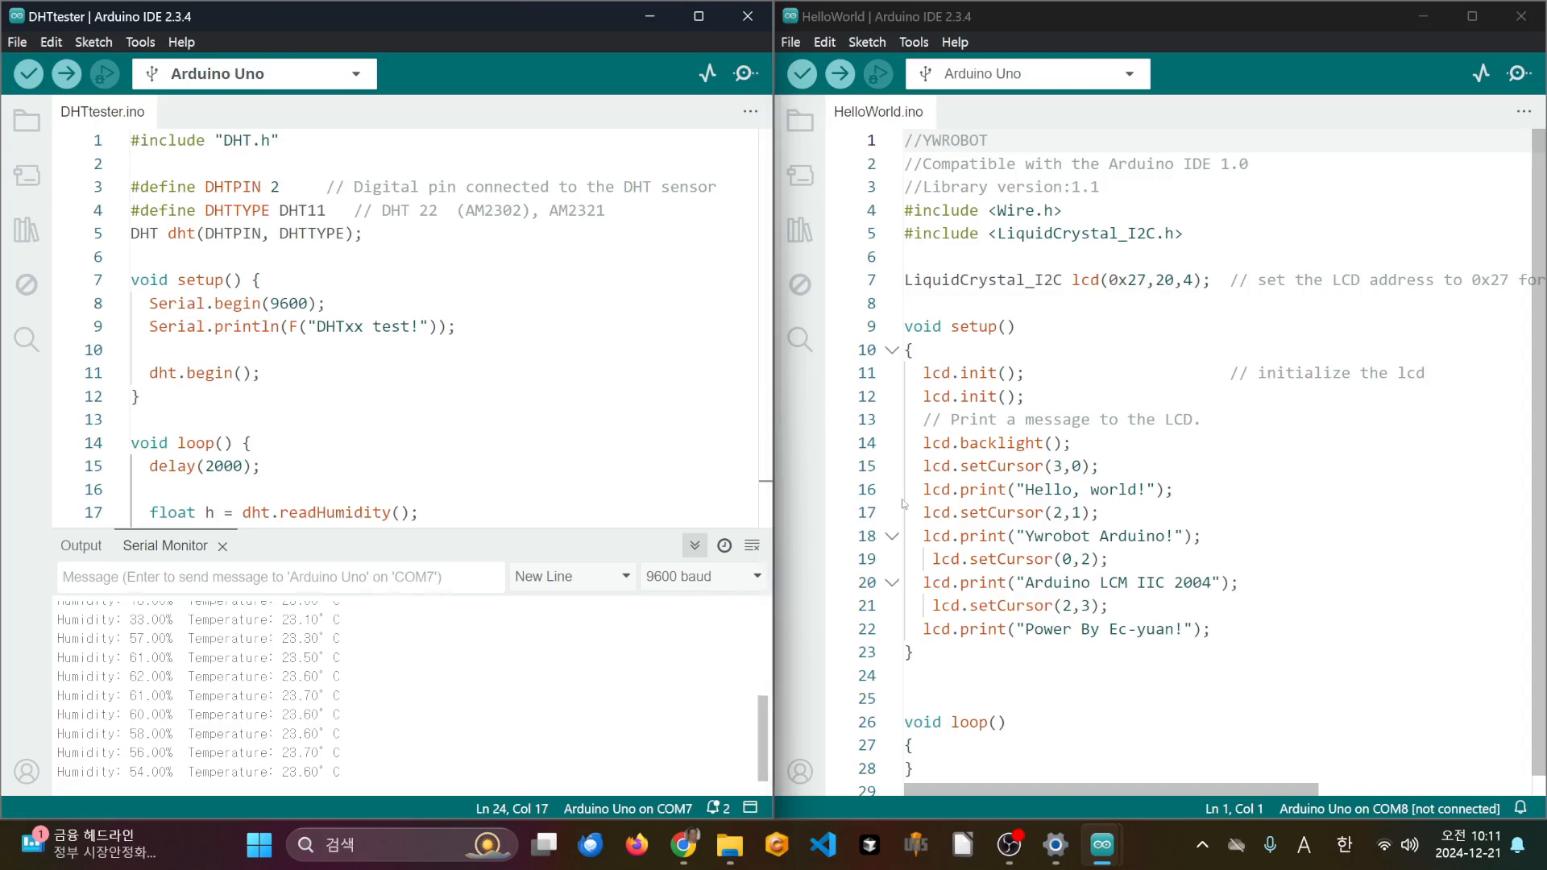
# - Copy the Wire.h and LiquidCrystal_I2C.h includes and the lcd declaration from HelloWorld into DHTtester below the DHT dht declaration
pyautogui.moveTo(1007, 513)
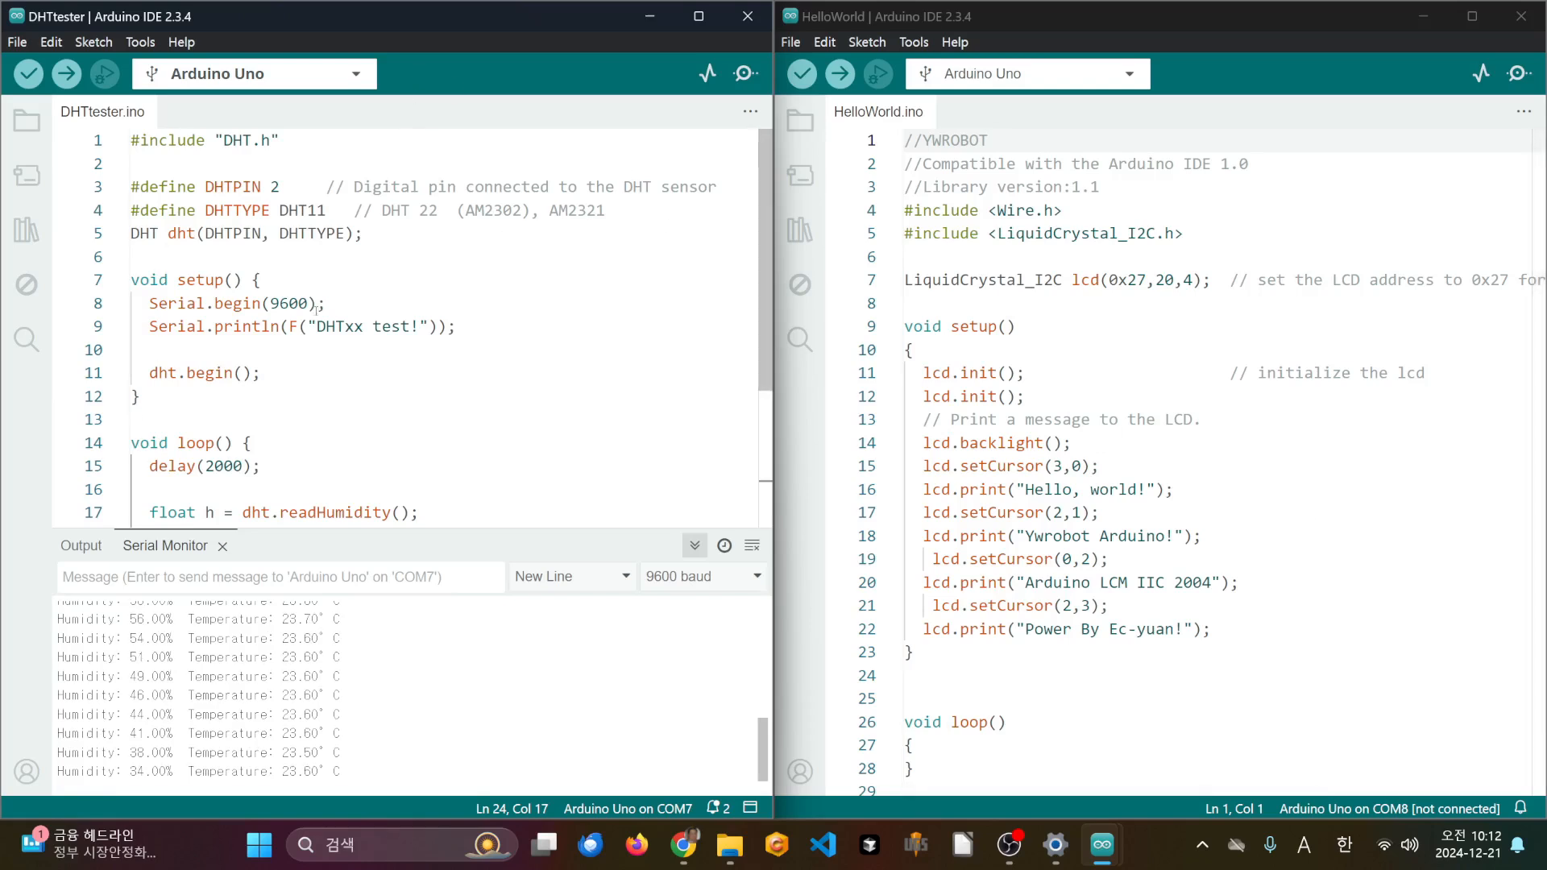
pyautogui.scroll(-3, 111, 414)
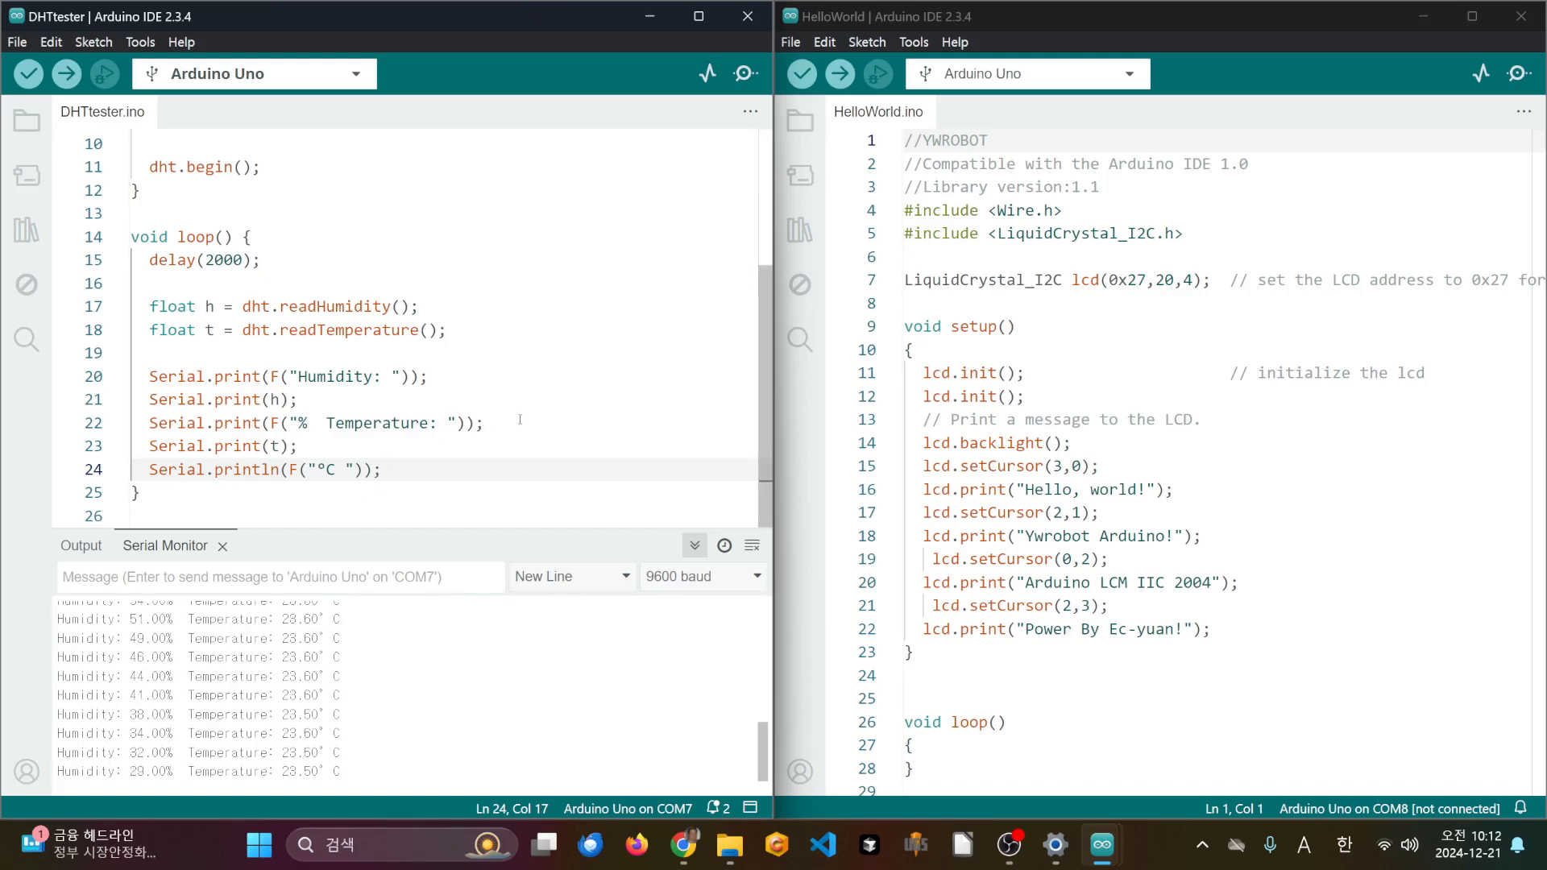
pyautogui.scroll(3, 483, 419)
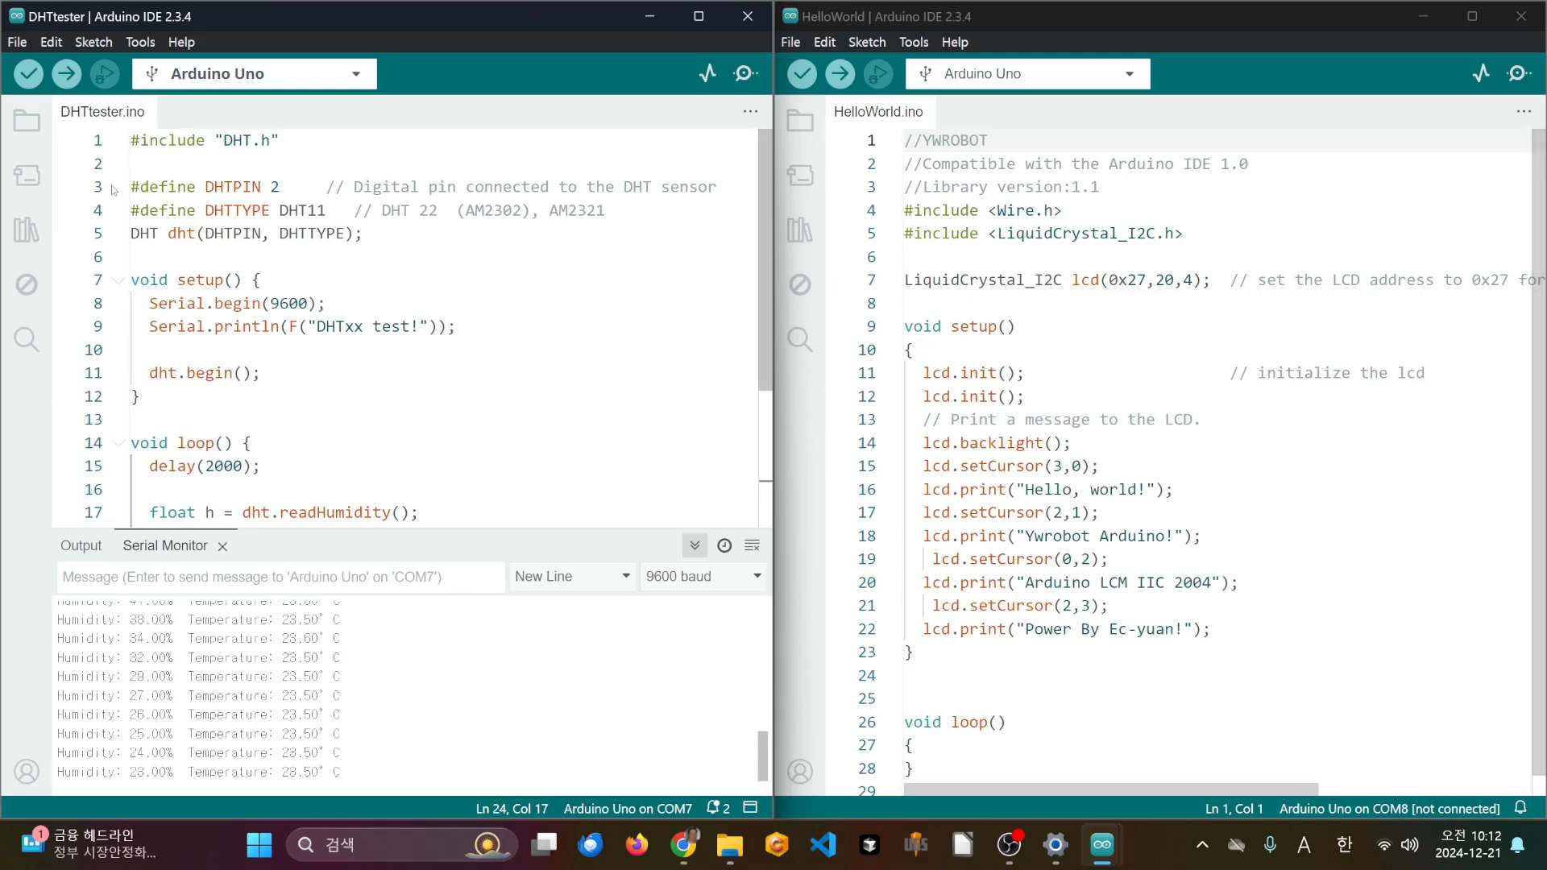
pyautogui.moveTo(911, 306); pyautogui.dragTo(884, 211)
pyautogui.hotkey('ctrl', 'c')
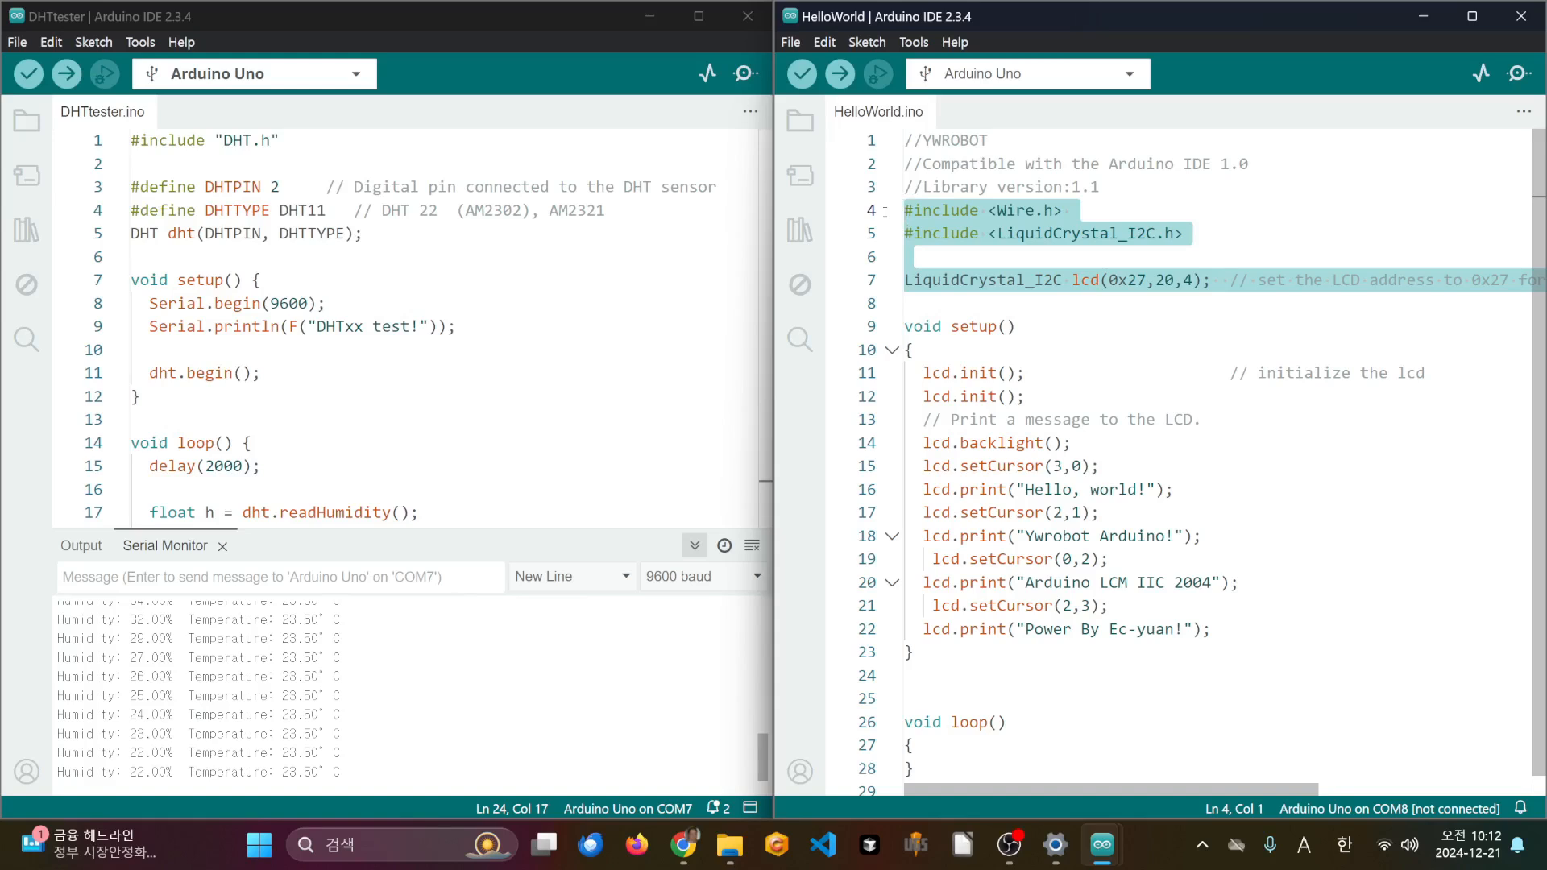
pyautogui.click(448, 238)
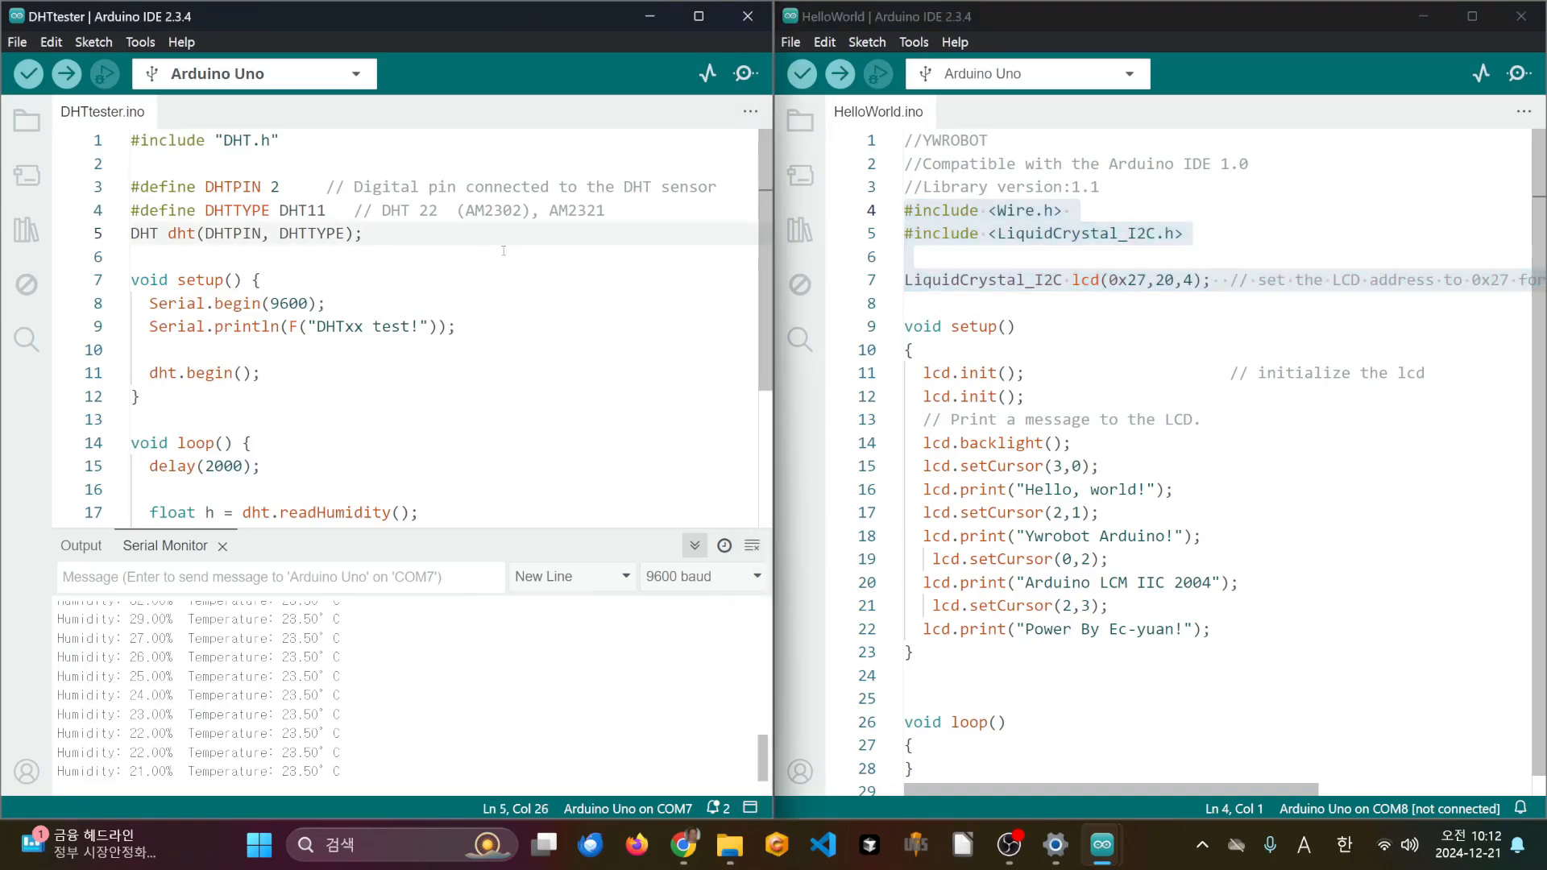
pyautogui.press('Return')
pyautogui.press('Return')
pyautogui.hotkey('ctrl', 'v')
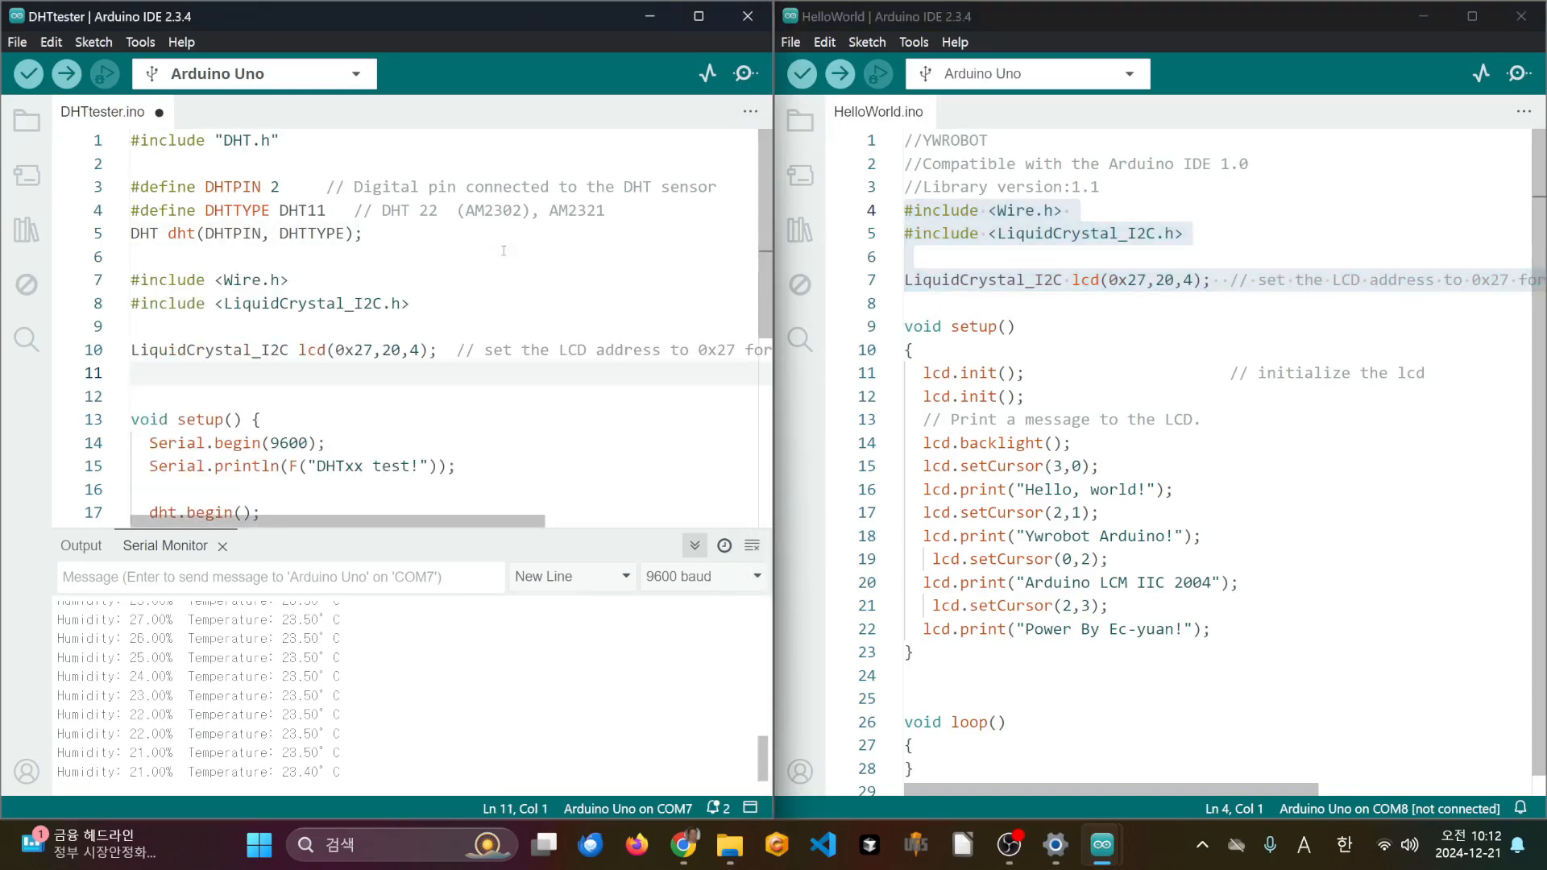
pyautogui.press('BackSpace')
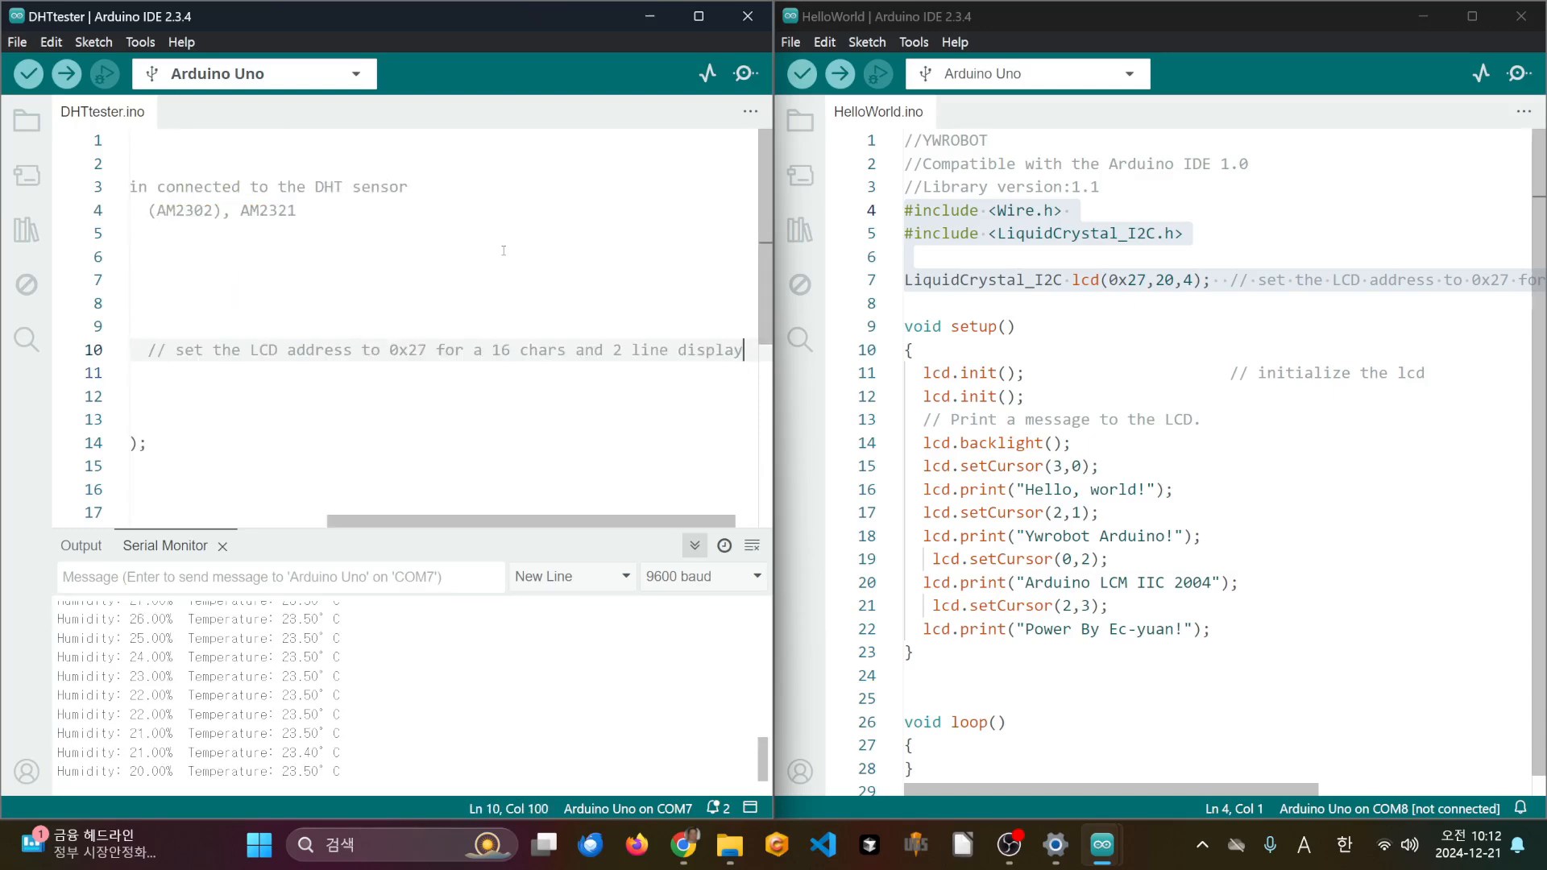
# - Set the column count in the DHTtester lcd declaration to 16
pyautogui.press('Home')
pyautogui.click(354, 349)
pyautogui.click(385, 349)
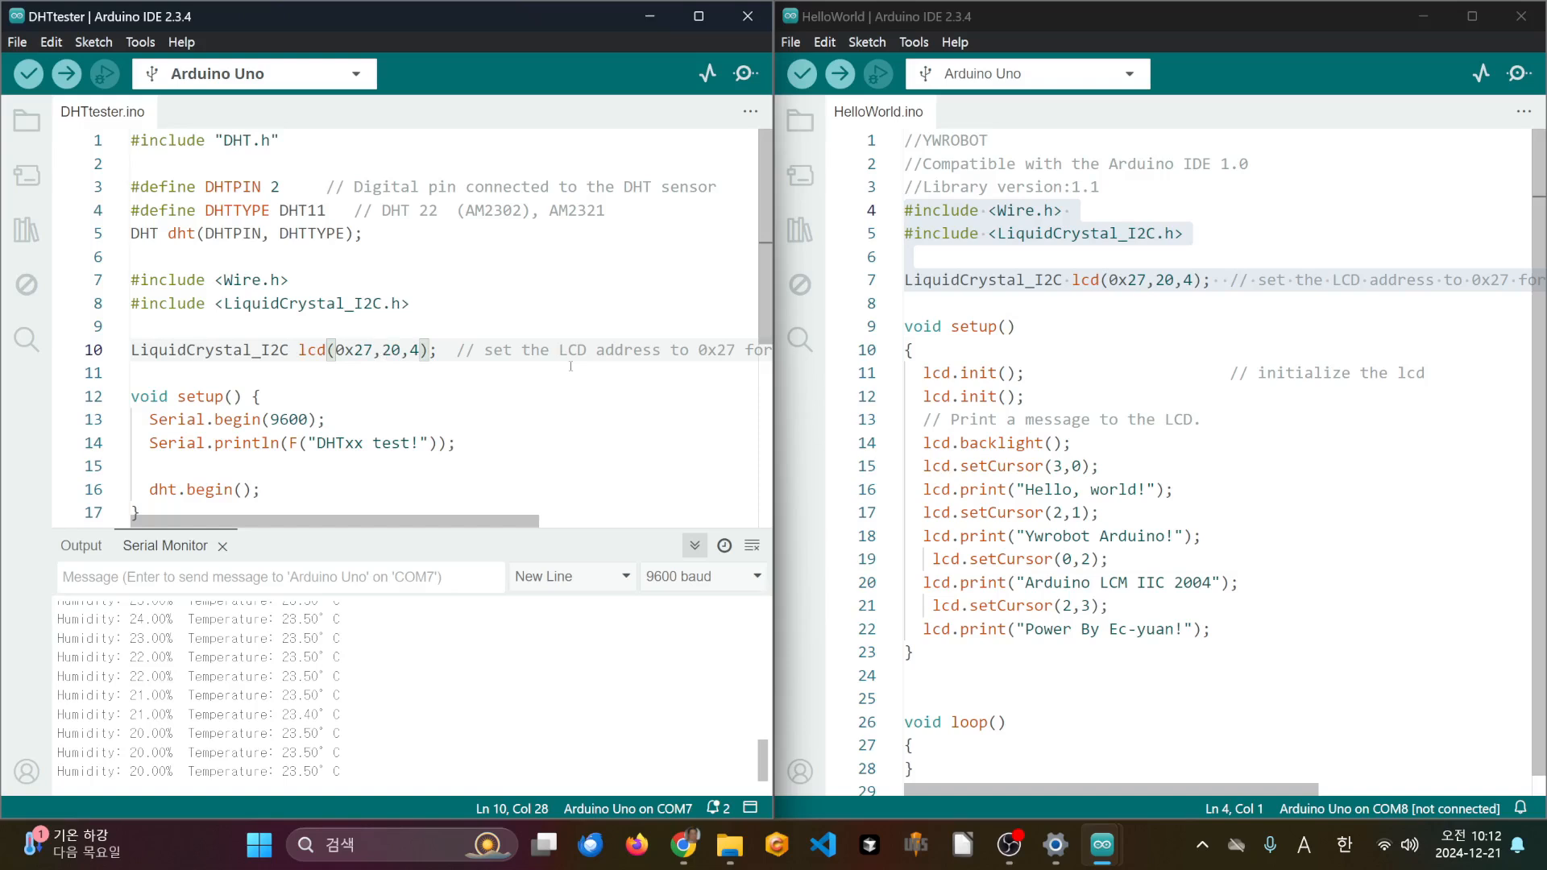
pyautogui.hotkey('shift', 'Right')
pyautogui.hotkey('shift', 'Right')
pyautogui.hotkey('shift', 'Right')
pyautogui.hotkey('shift', 'Right')
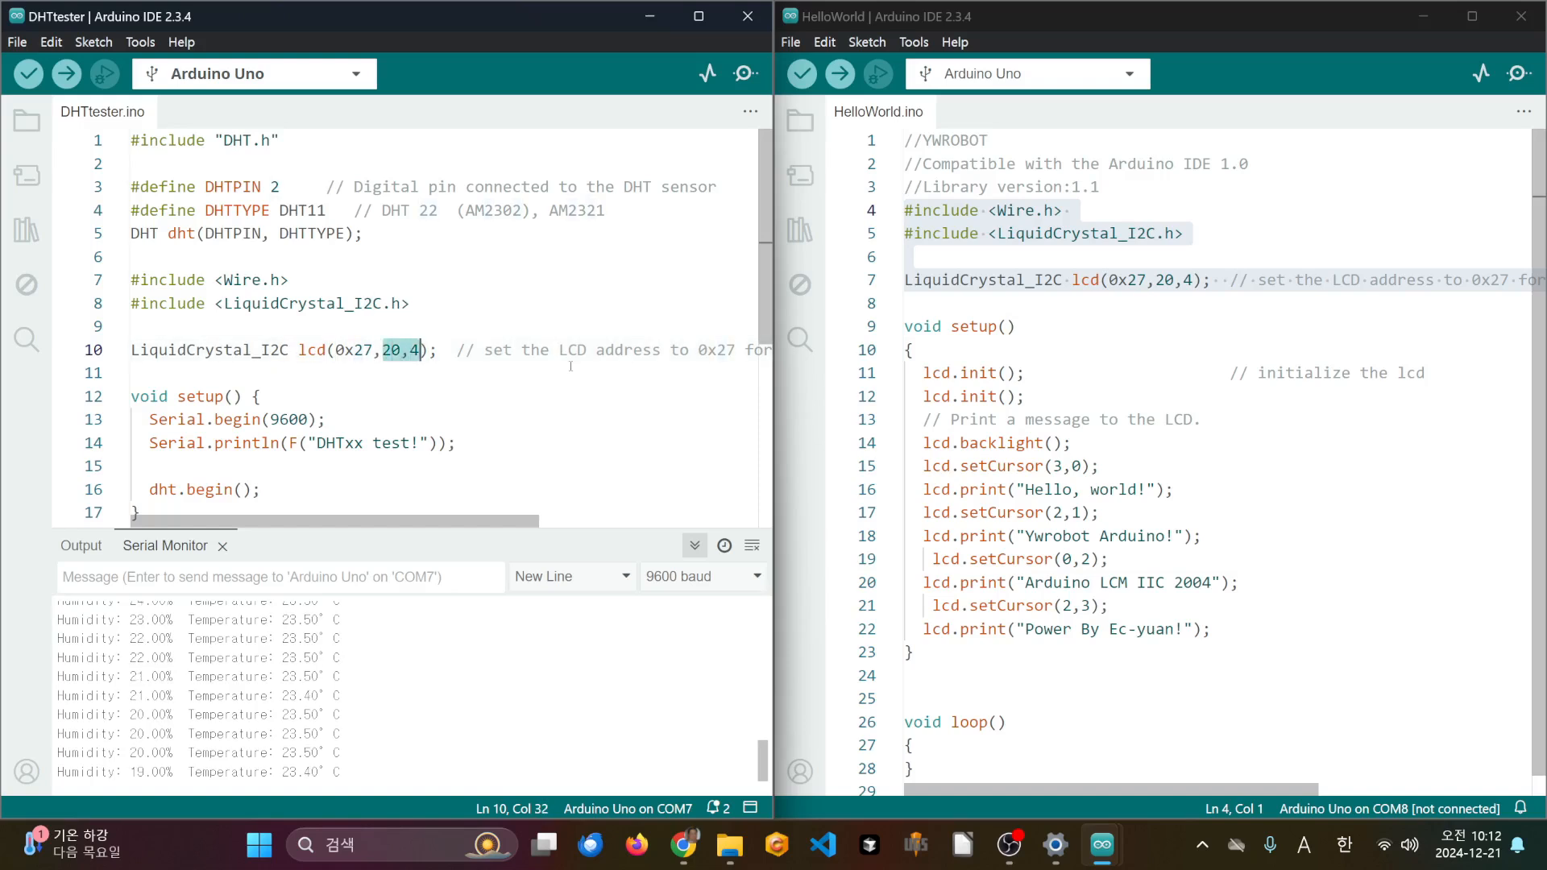
pyautogui.press('Left')
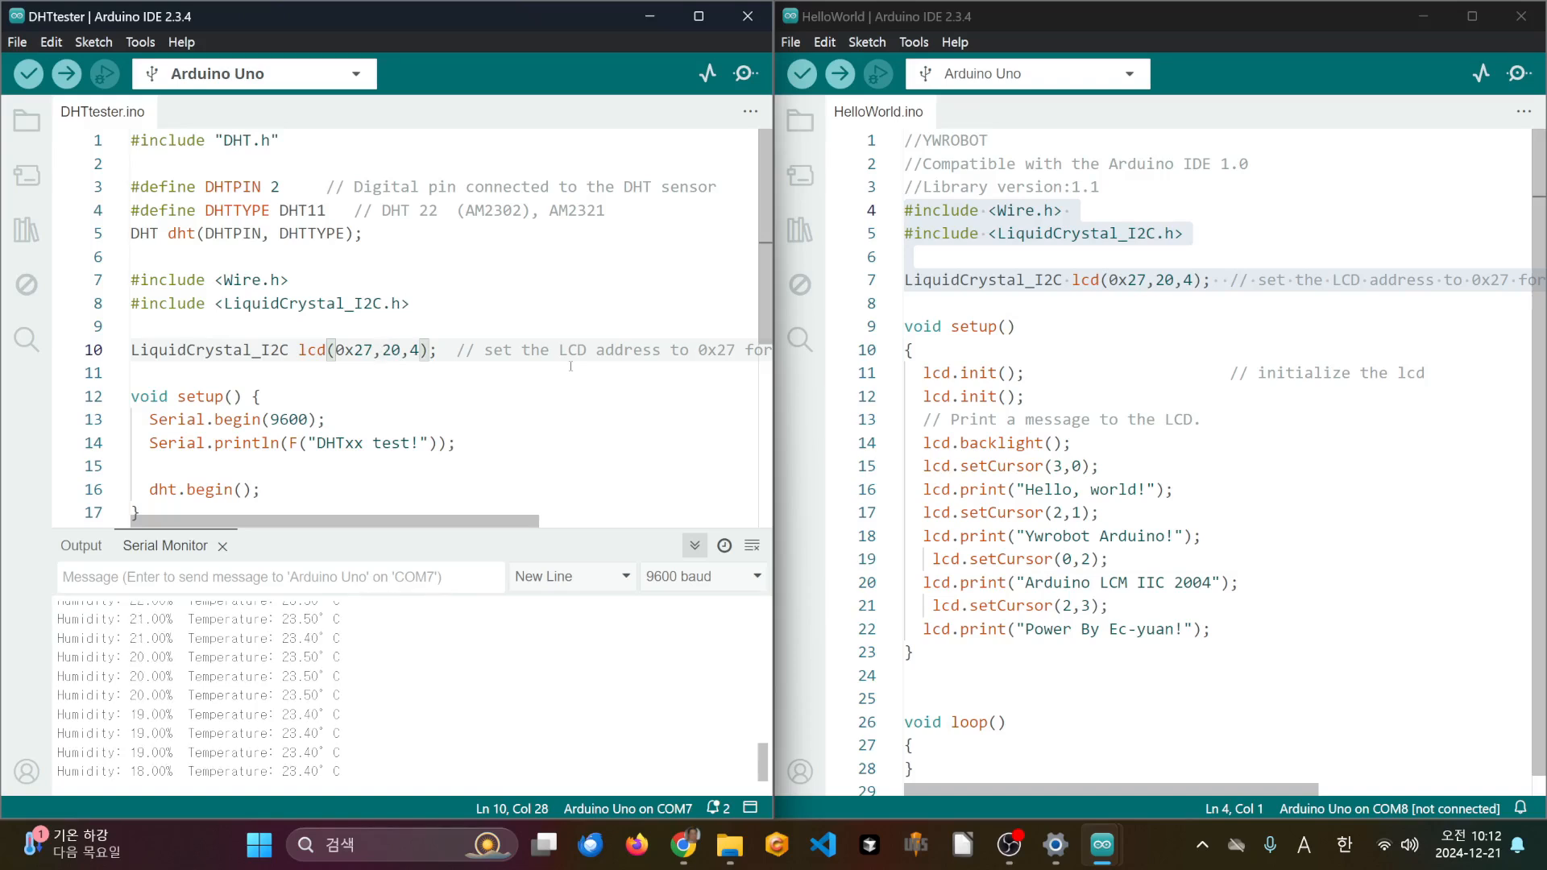
pyautogui.hotkey('shift', 'Right')
pyautogui.hotkey('shift', 'Right')
pyautogui.write('16')
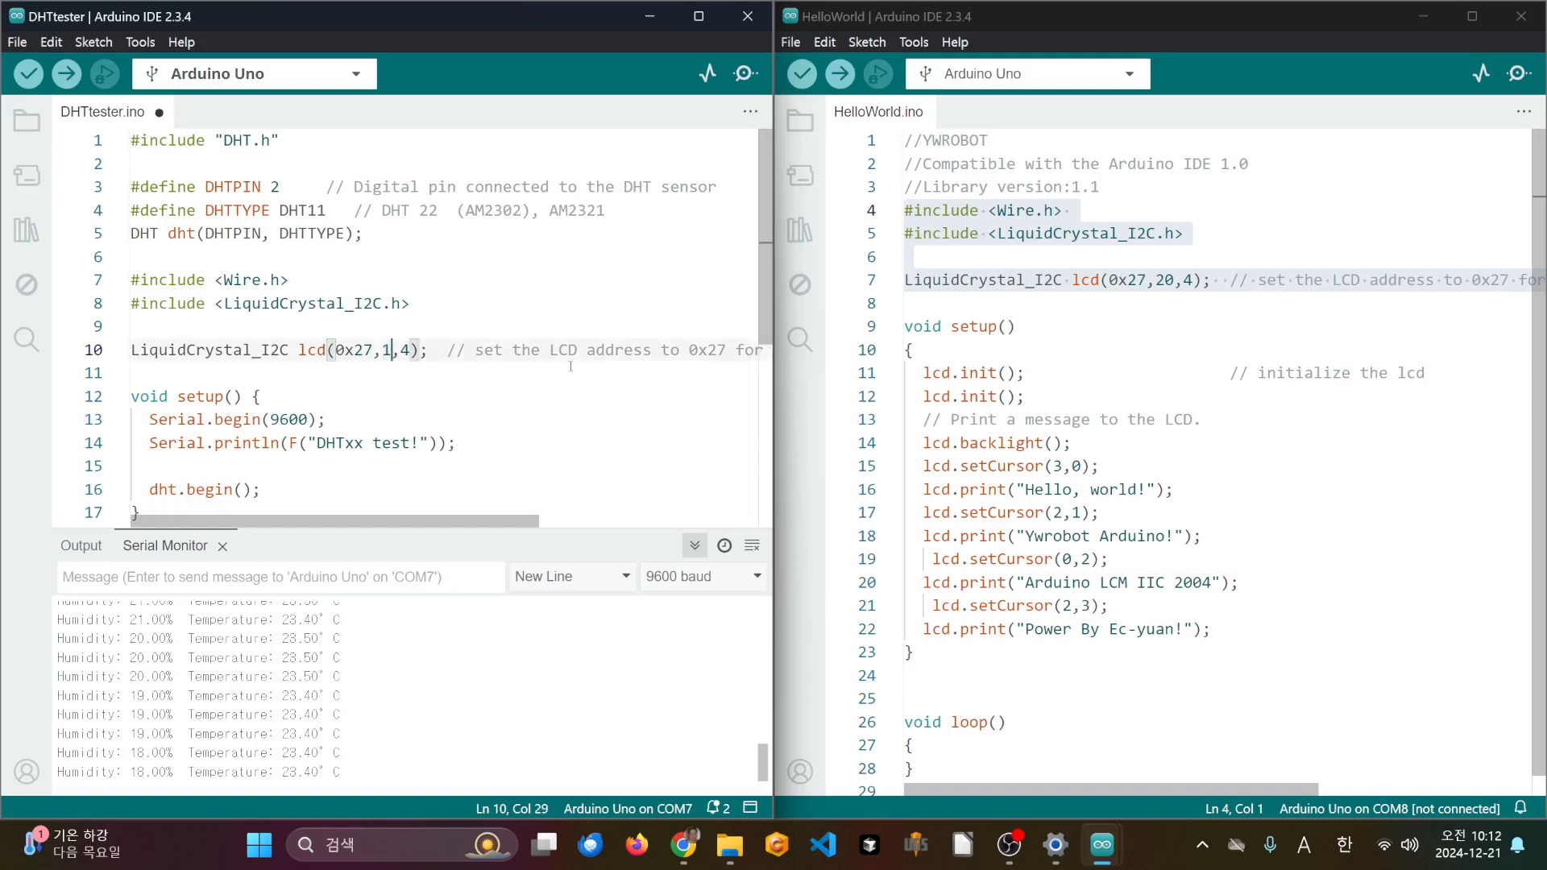
# - Set the row count in the DHTtester lcd declaration to 2 and save the sketch
pyautogui.press('Right')
pyautogui.hotkey('shift', 'Right')
pyautogui.write('2')
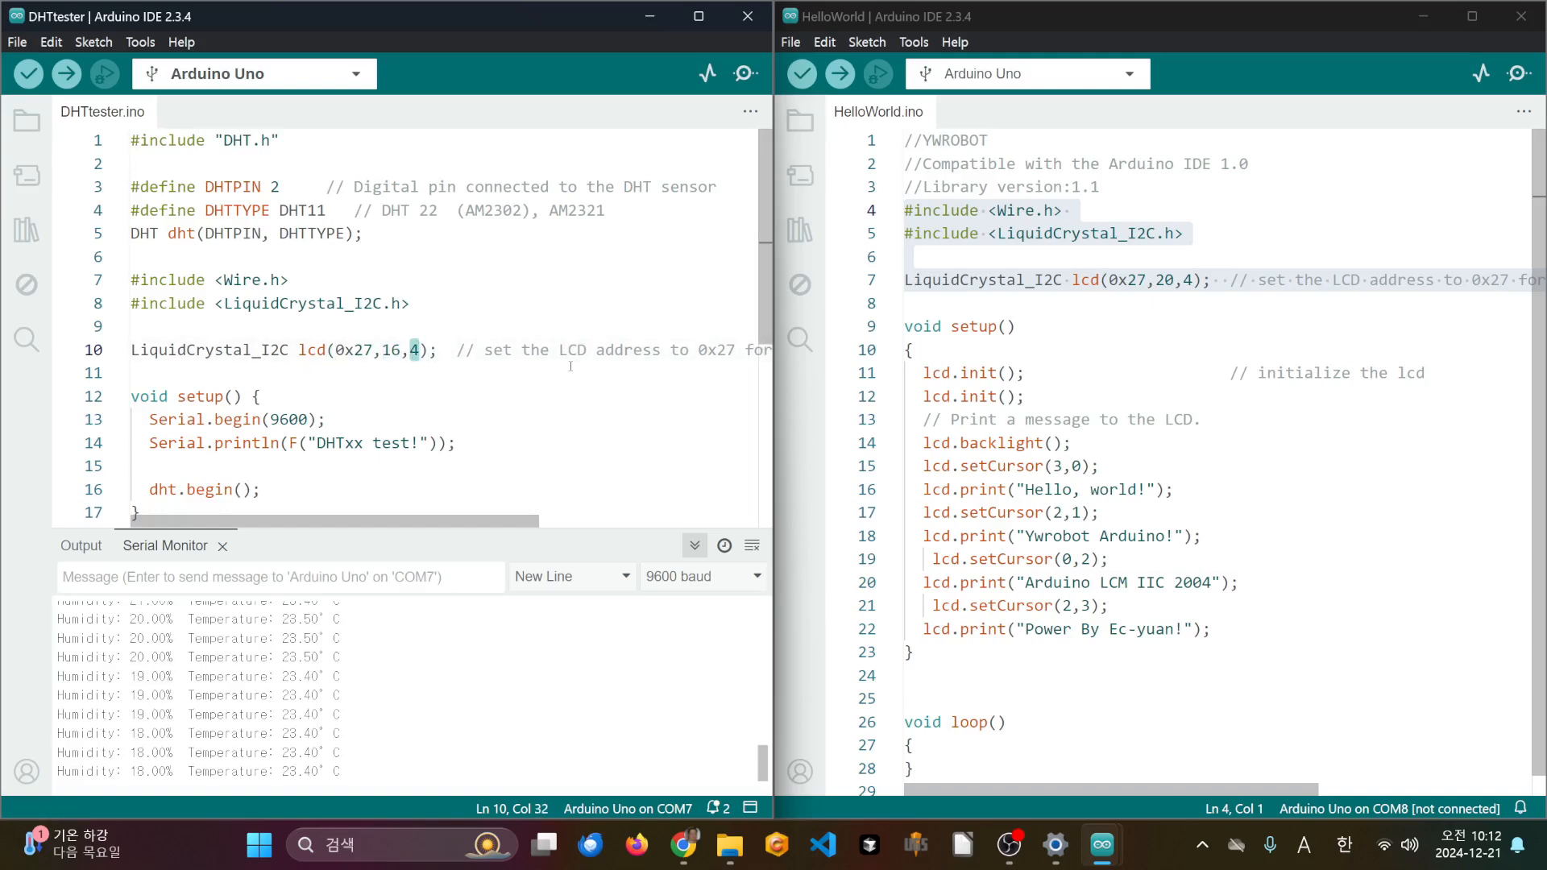
pyautogui.hotkey('ctrl', 's')
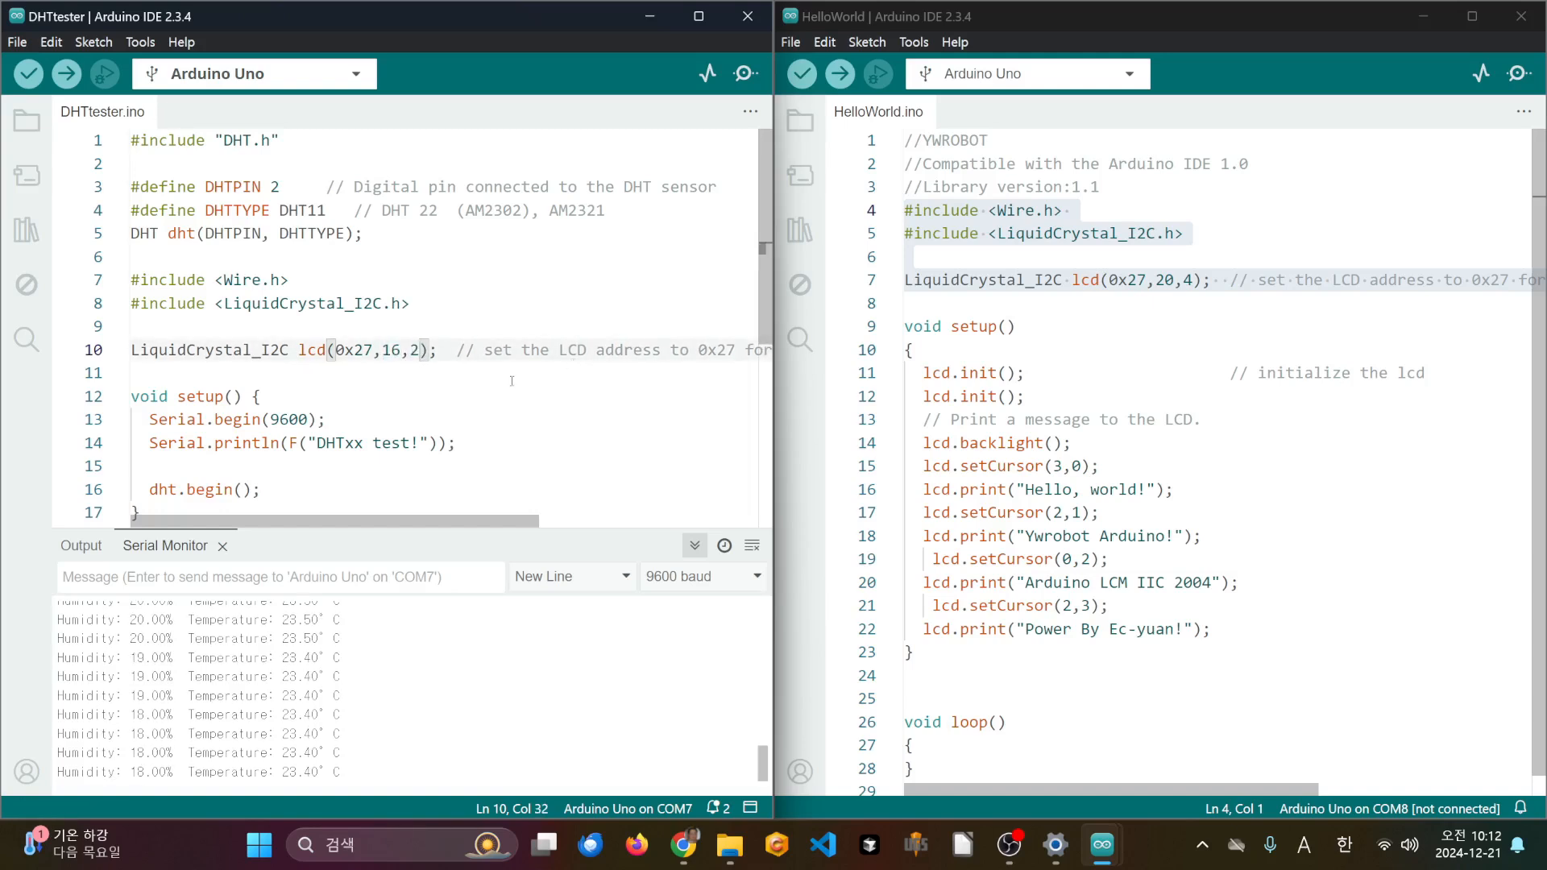
# - Copy lcd.init(); from the HelloWorld setup into the DHTtester setup, one blank line below dht.begin();, and save
pyautogui.click(345, 355)
pyautogui.scroll(-3, 361, 393)
pyautogui.scroll(2, 362, 393)
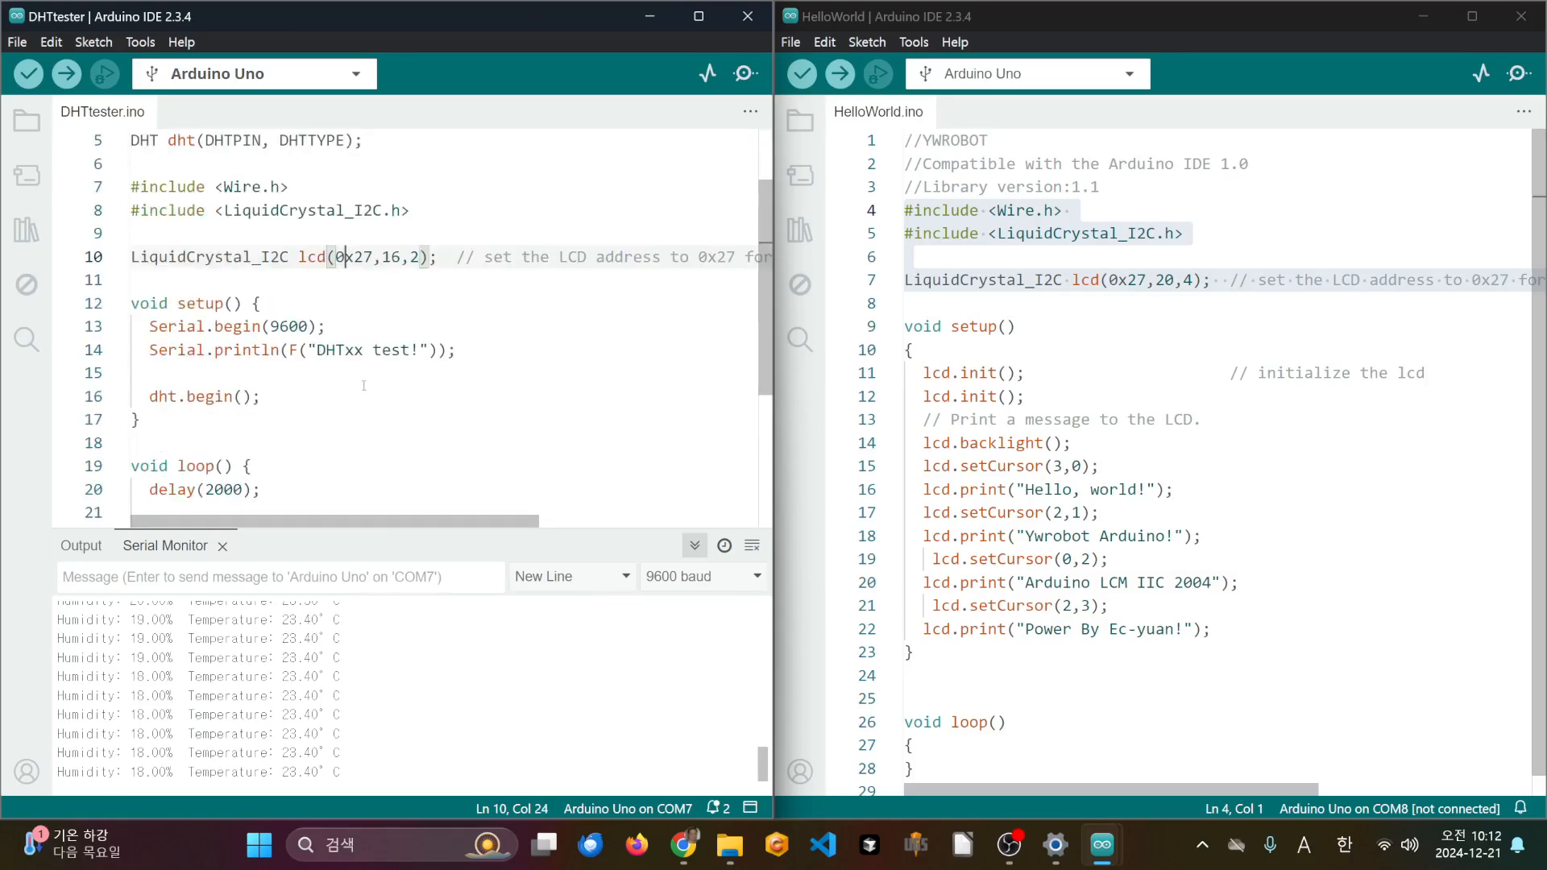
pyautogui.scroll(-1, 1040, 370)
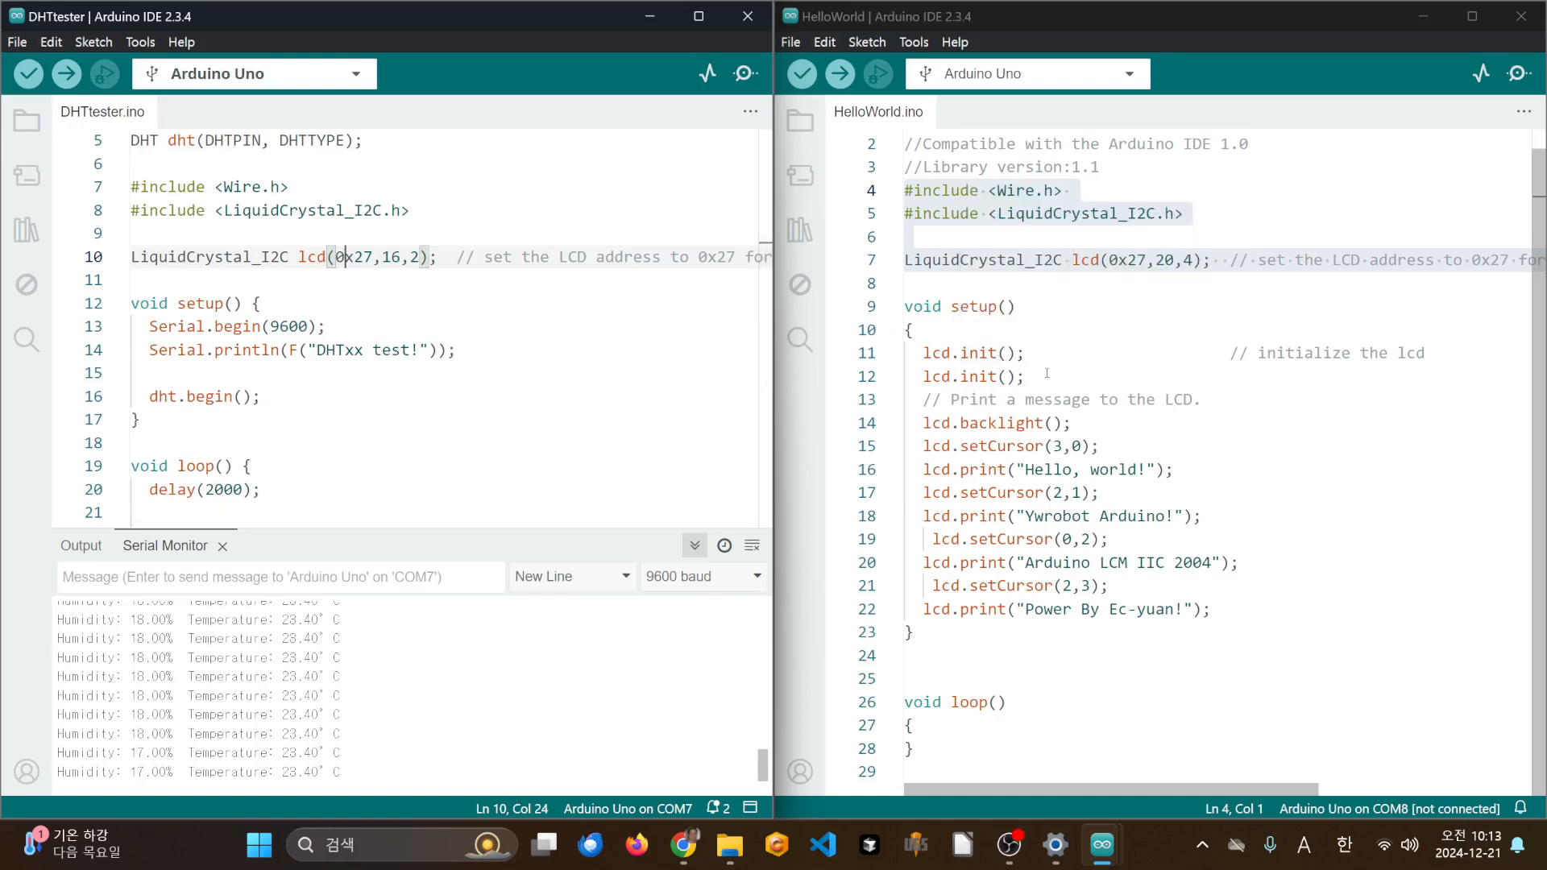
pyautogui.click(925, 354)
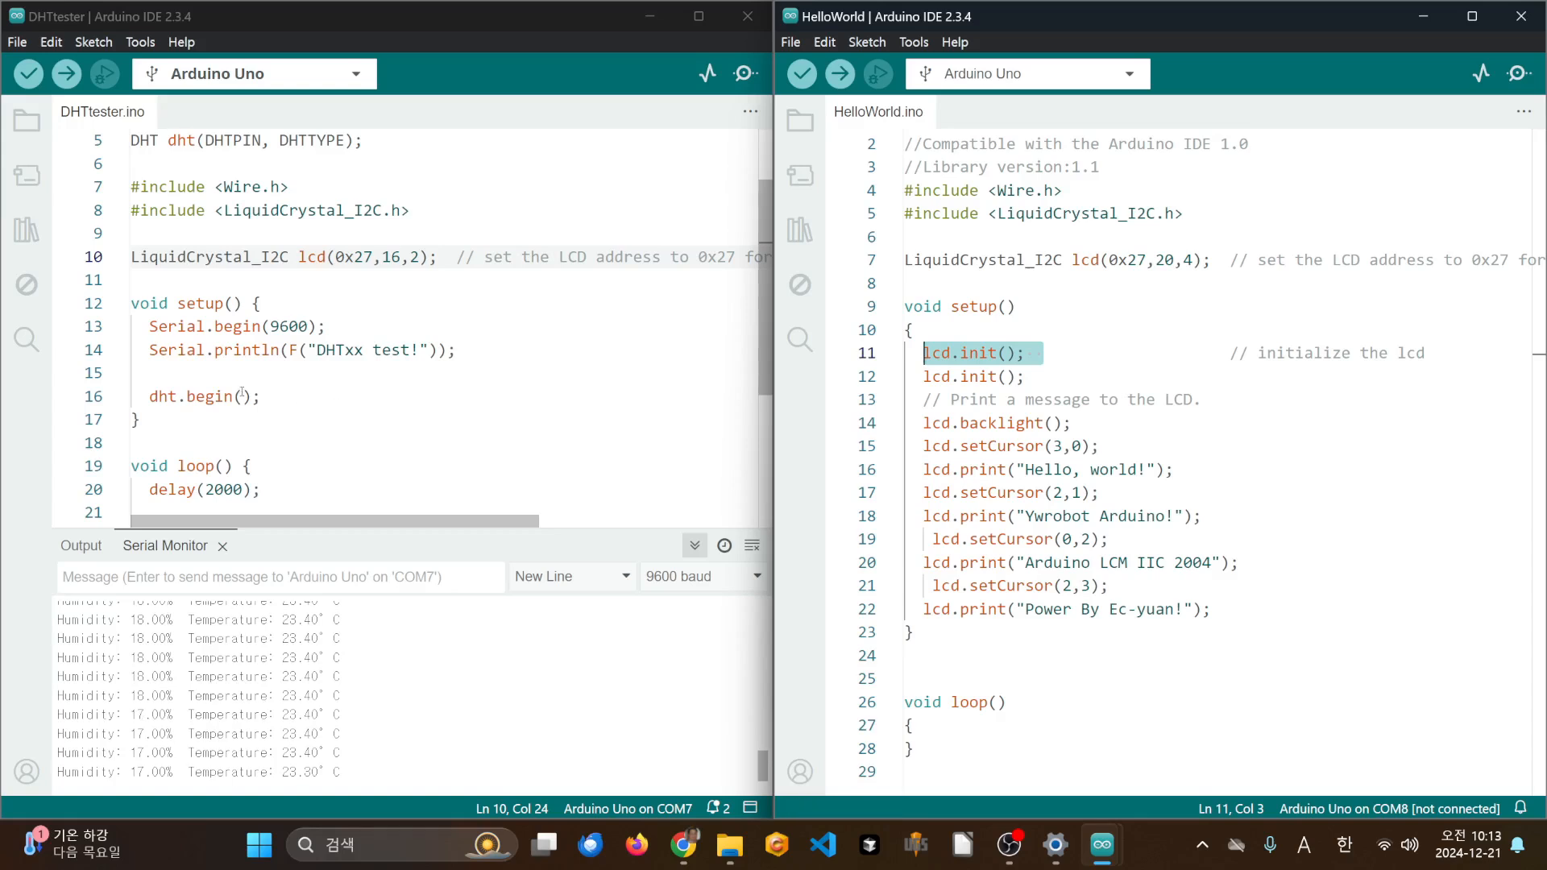
pyautogui.click(297, 398)
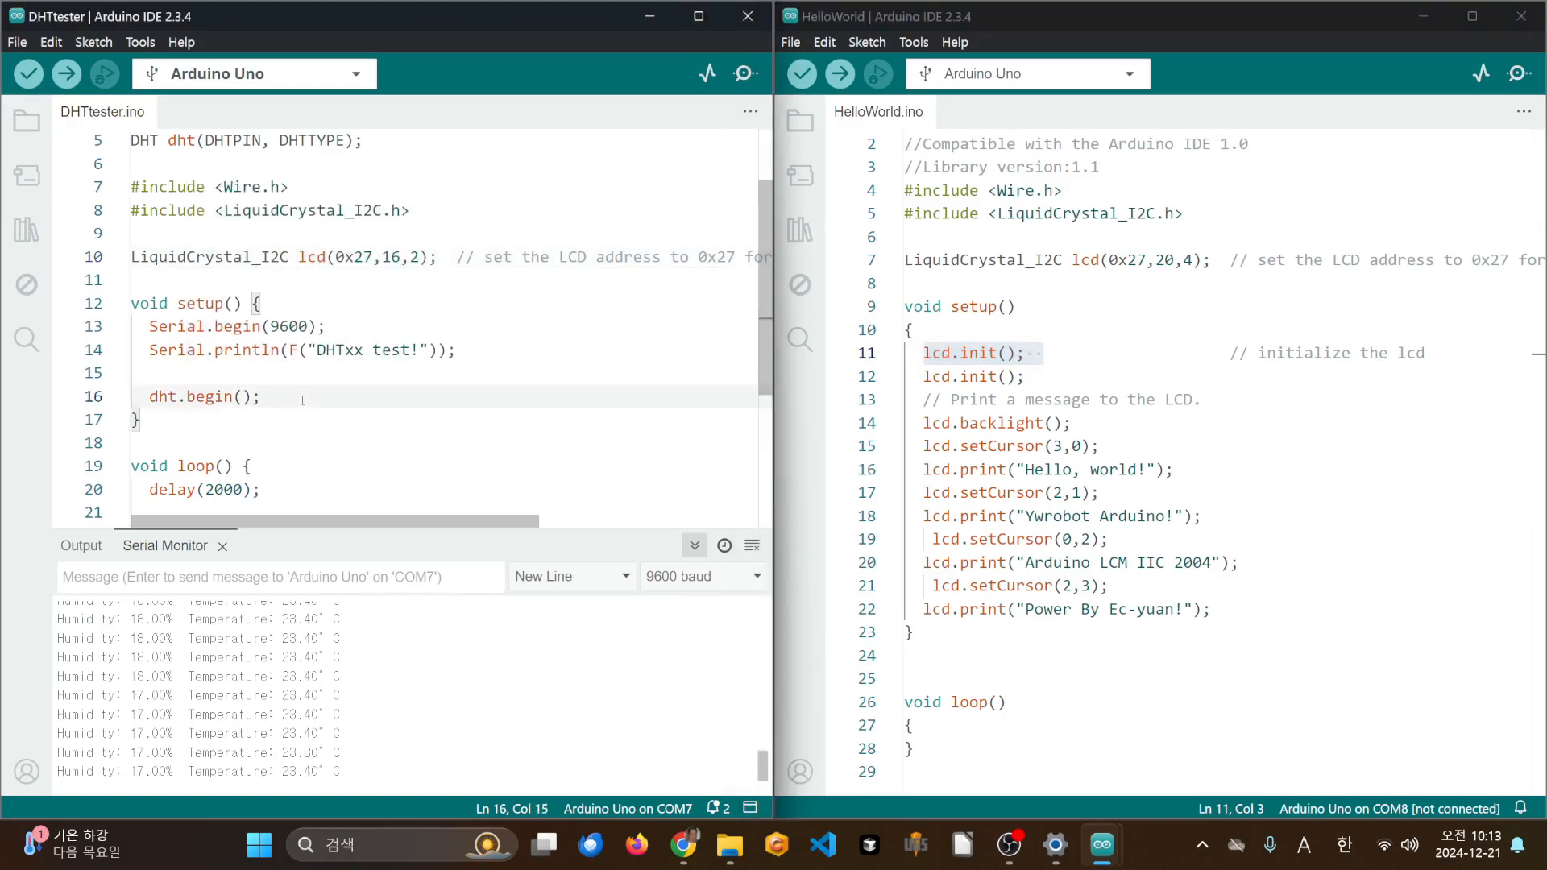
pyautogui.press('Return')
pyautogui.press('Return')
pyautogui.write('lcd.init();')
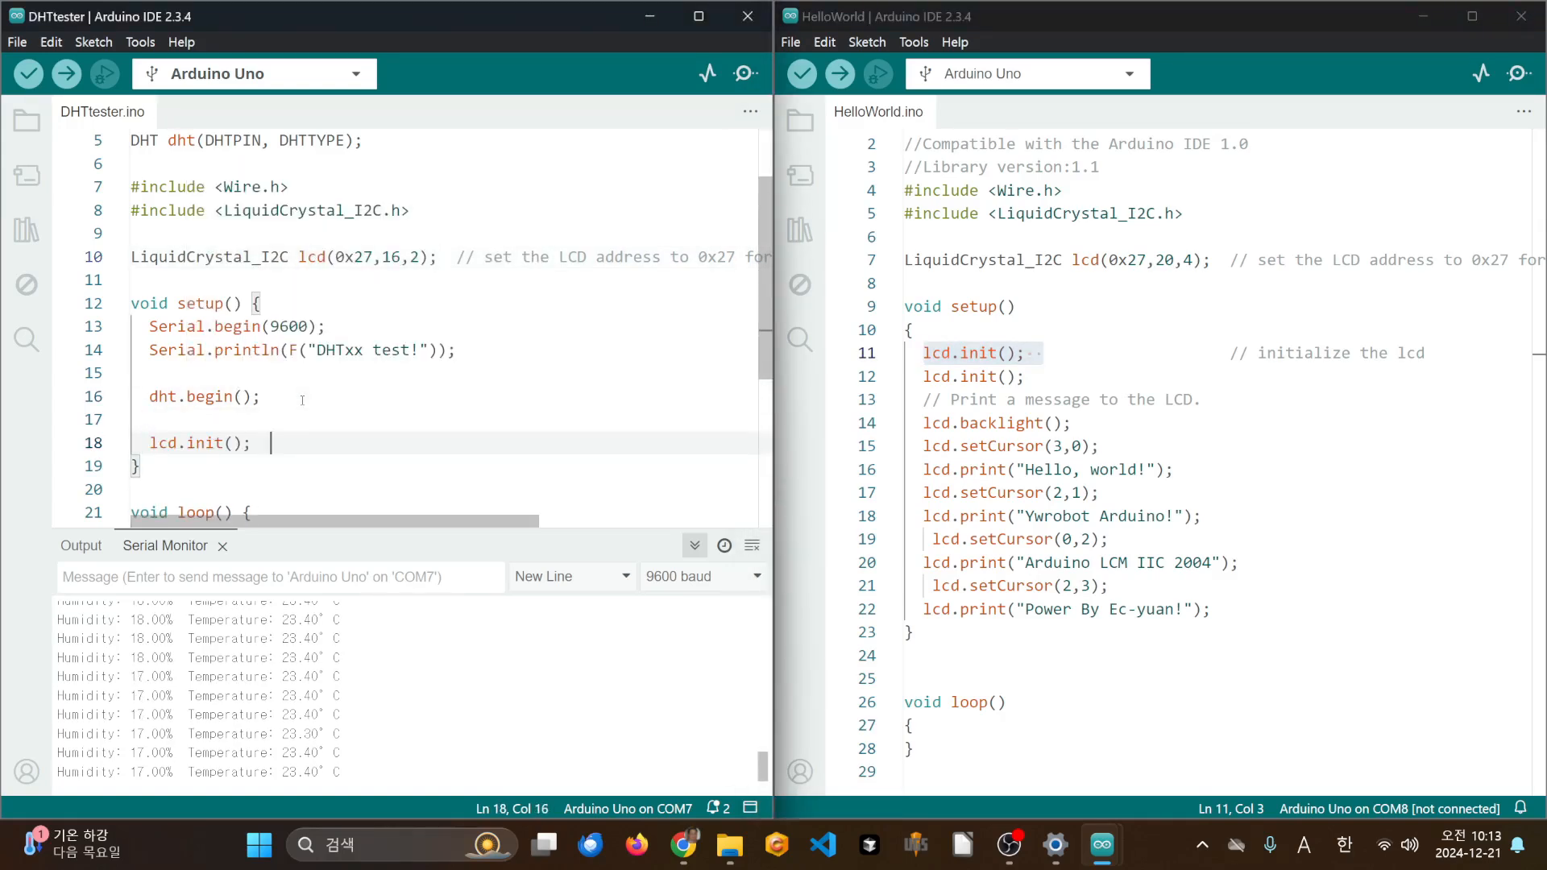
pyautogui.hotkey('ctrl', 'r')
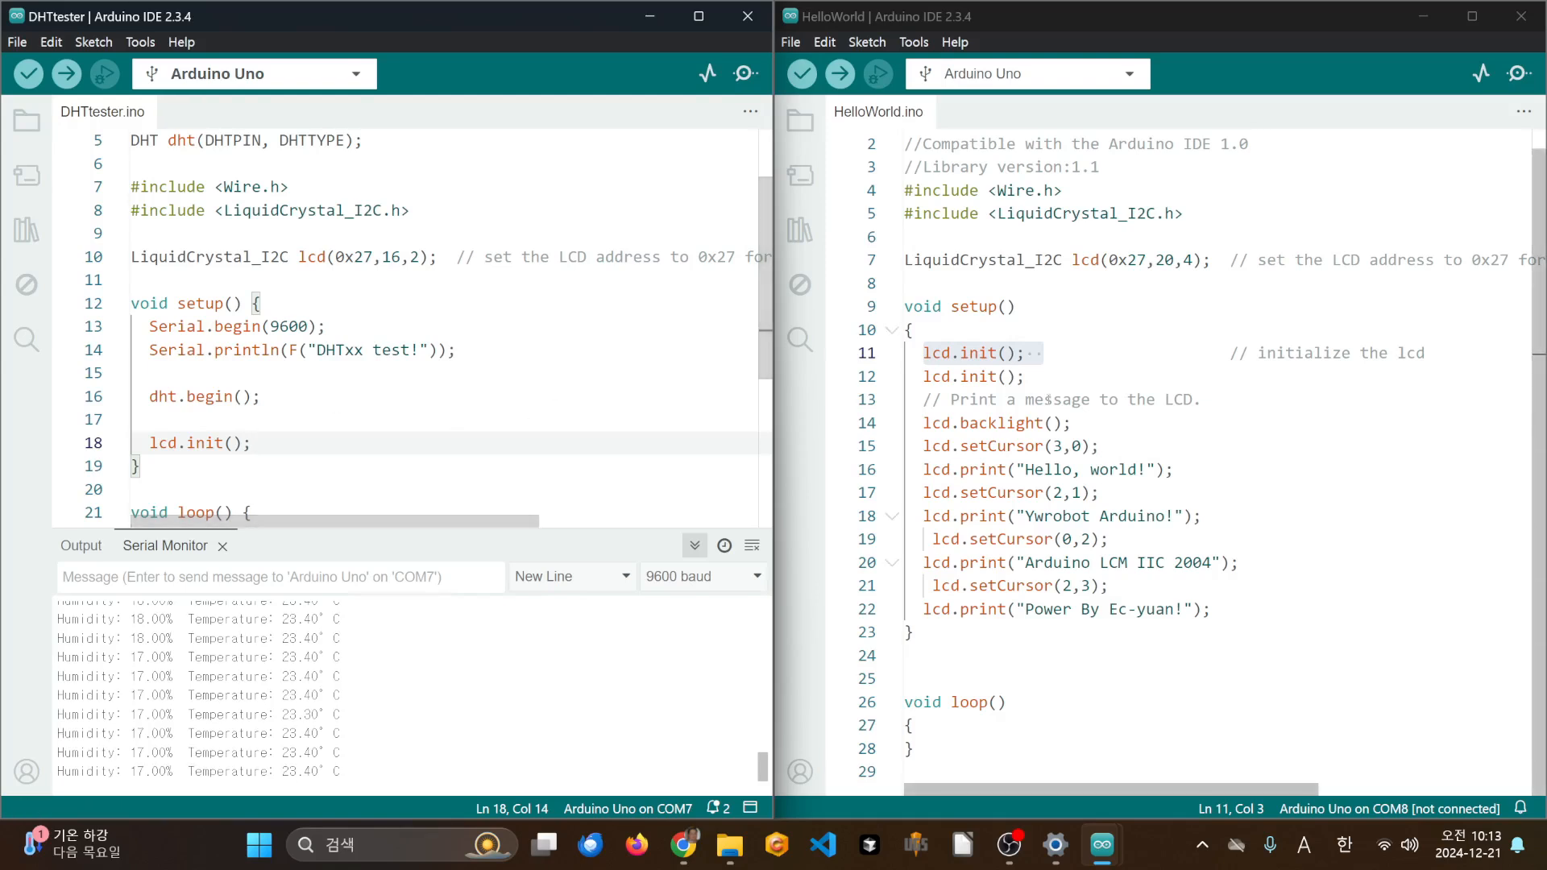
# - Copy lcd.backlight(); from HelloWorld onto a new line below lcd.init(); in the DHTtester setup and save
pyautogui.click(1071, 423)
pyautogui.moveTo(1071, 423); pyautogui.dragTo(923, 422)
pyautogui.hotkey('ctrl', 'c')
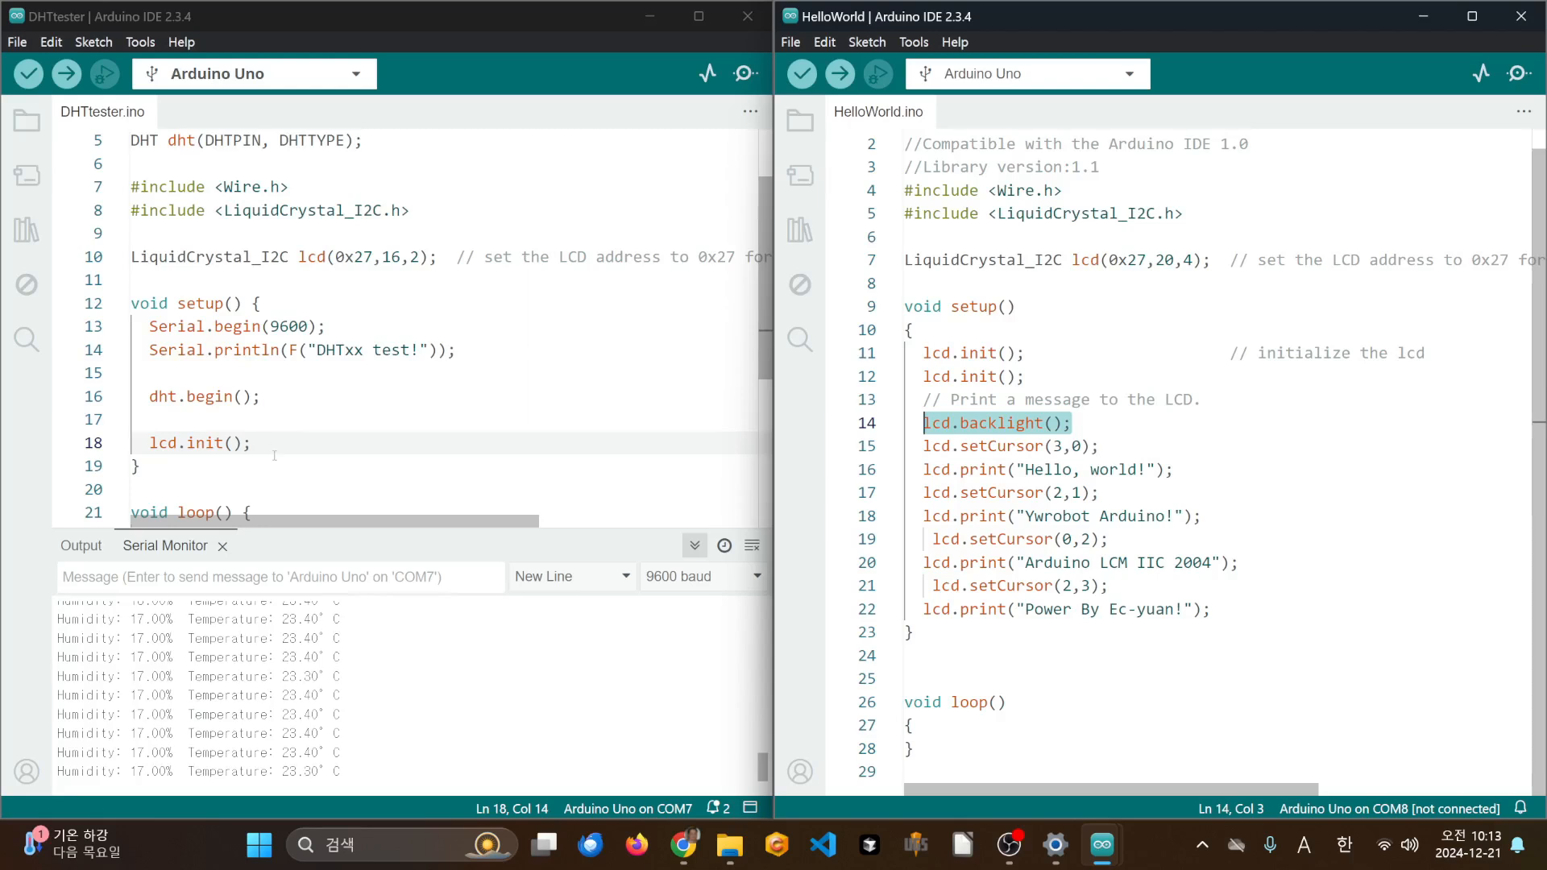
pyautogui.click(299, 449)
pyautogui.press('Return')
pyautogui.hotkey('ctrl', 'v')
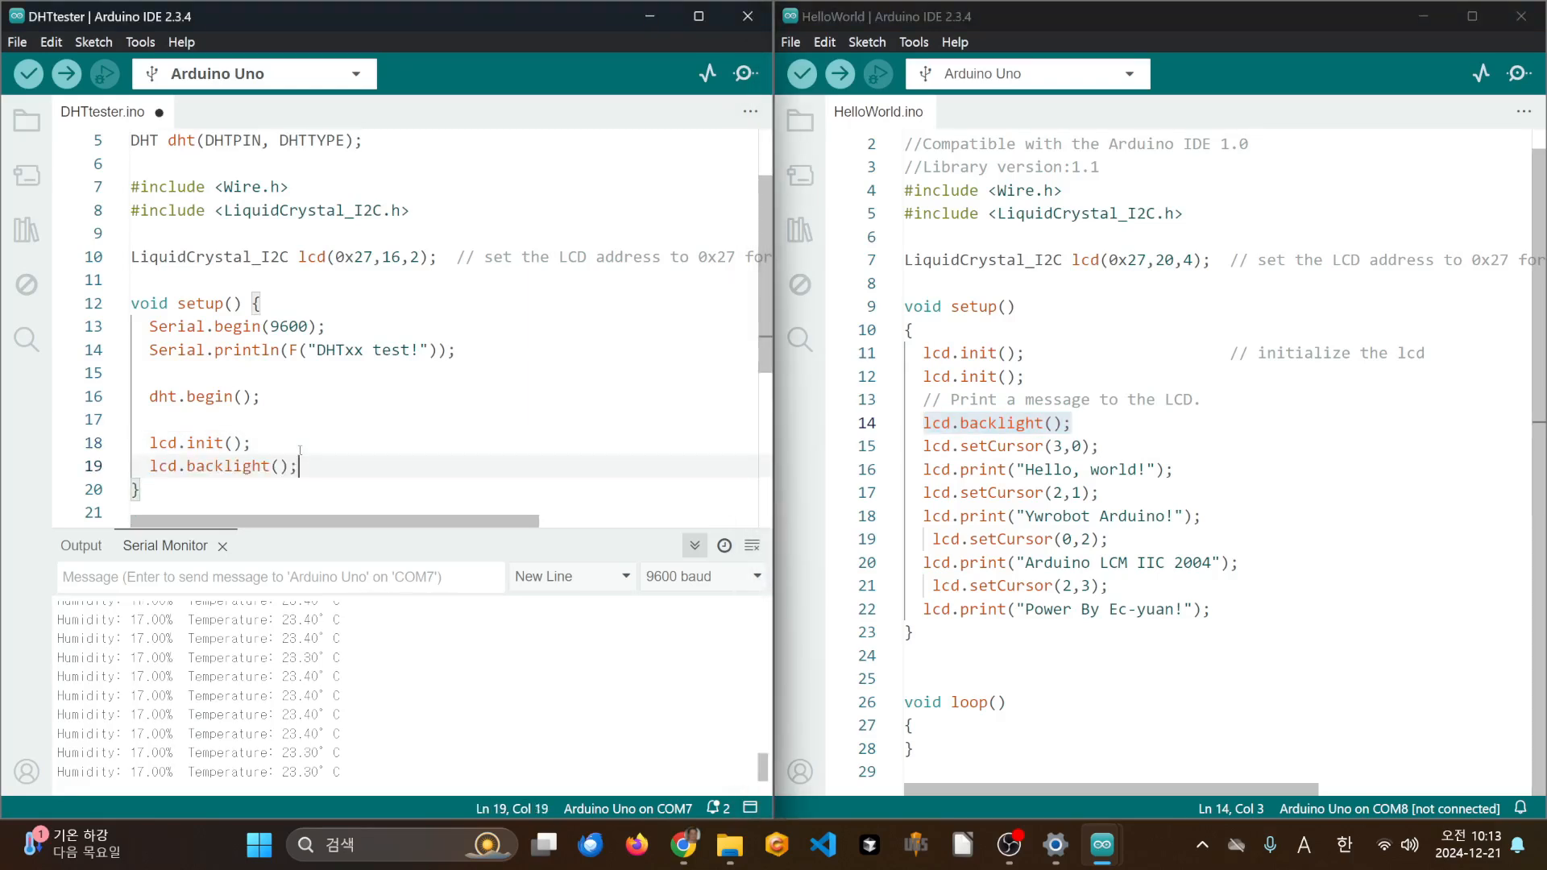
pyautogui.hotkey('ctrl', 'u')
# - Copy the lcd.setCursor(2,1); and lcd.print("Ywrobot Arduino!"); lines from HelloWorld into the DHTtester setup, one blank line below lcd.backlight();
pyautogui.moveTo(1243, 518); pyautogui.dragTo(906, 494)
pyautogui.hotkey('ctrl', 'c')
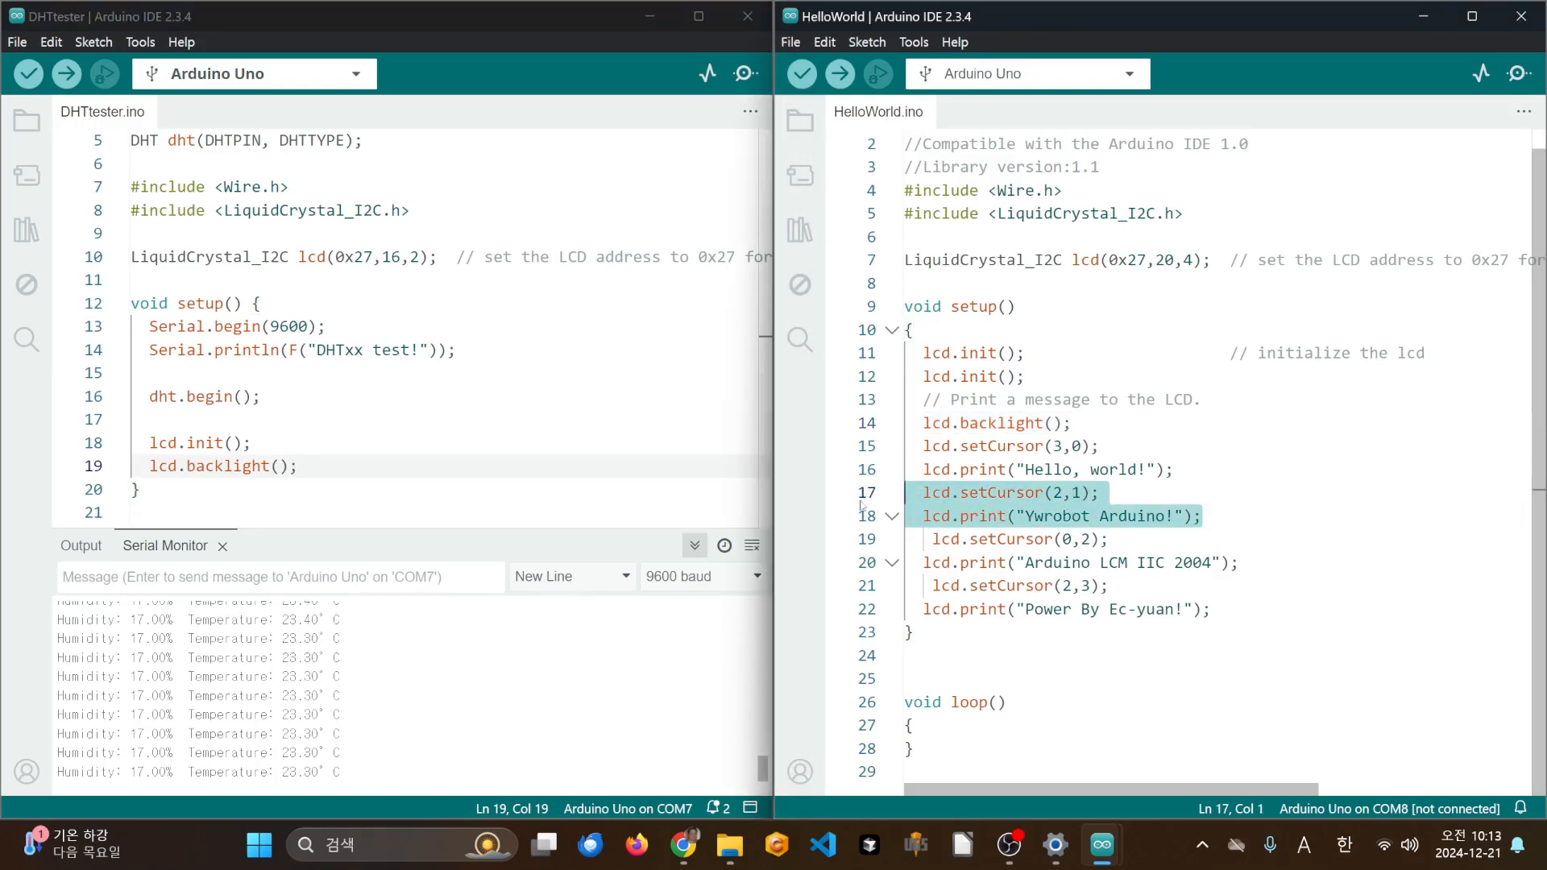
pyautogui.click(322, 471)
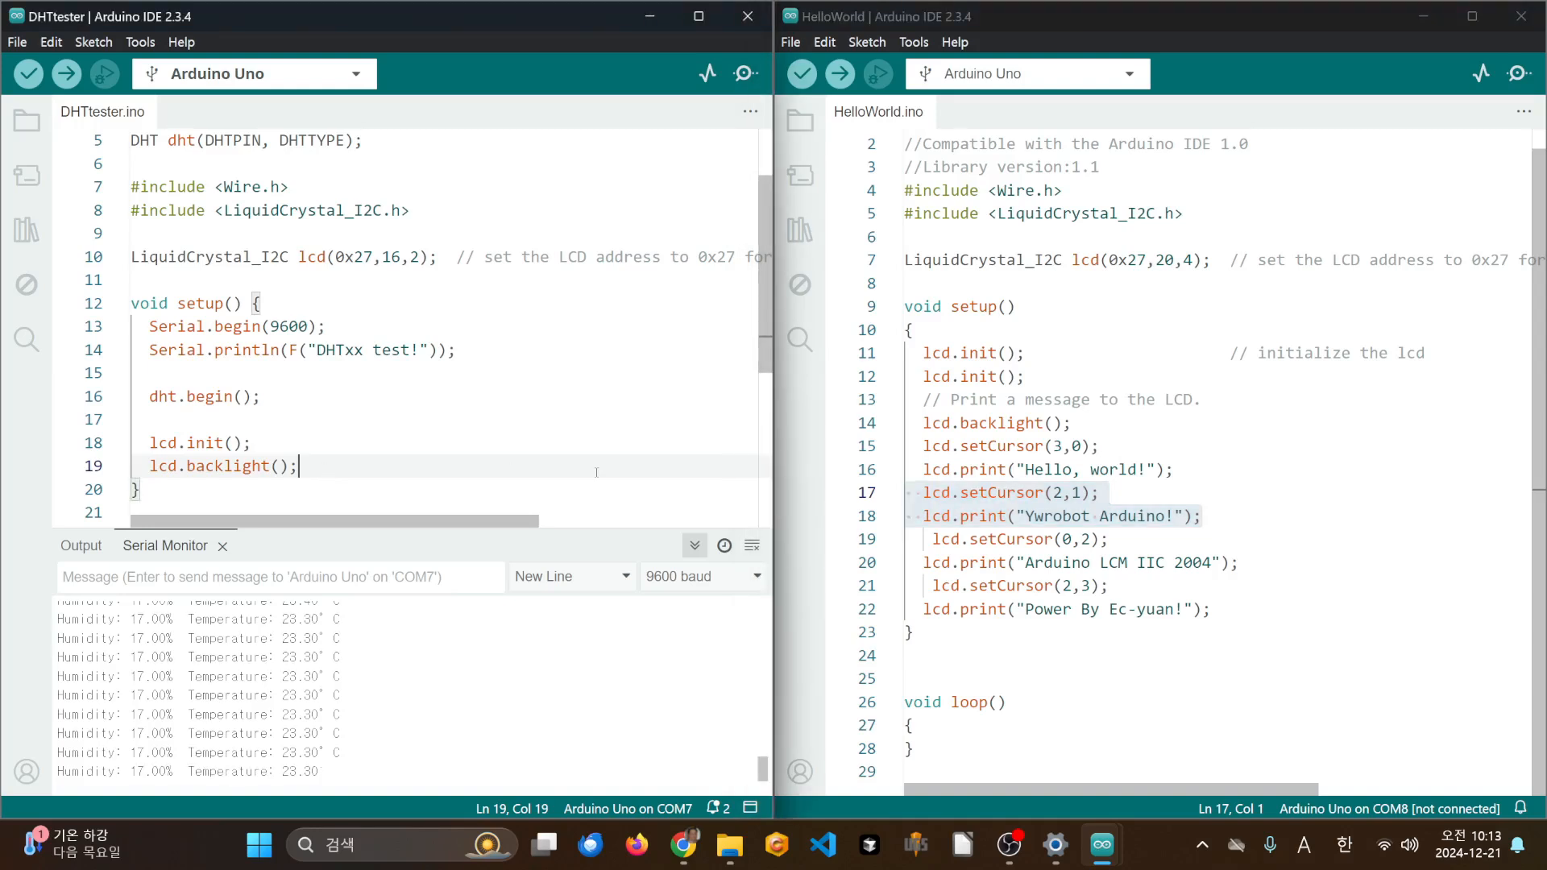
pyautogui.press('Return')
pyautogui.press('Return')
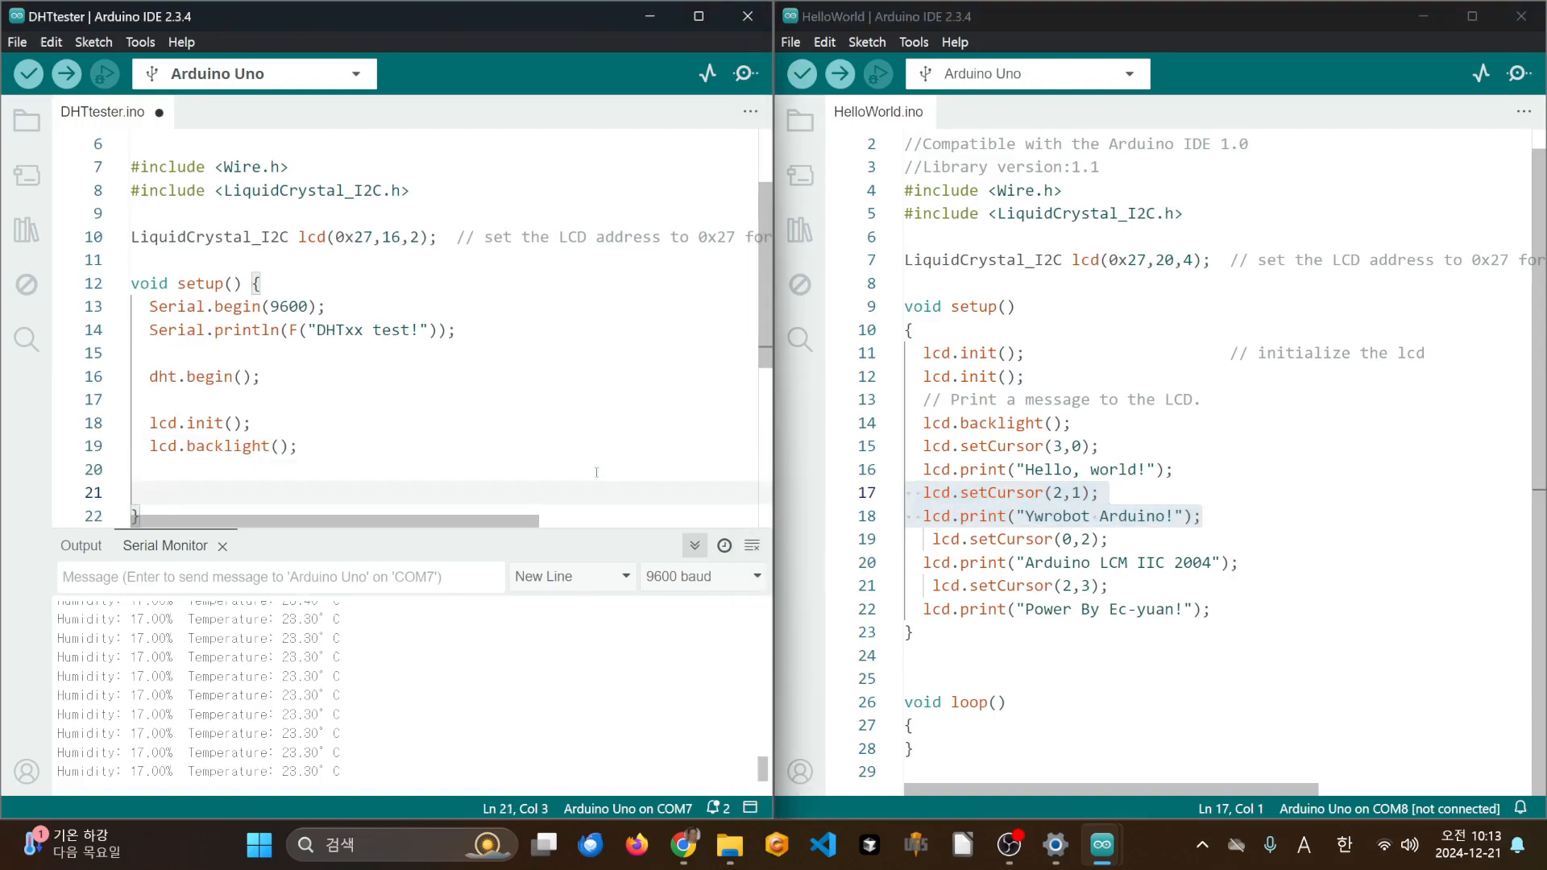
pyautogui.hotkey('ctrl', 'v')
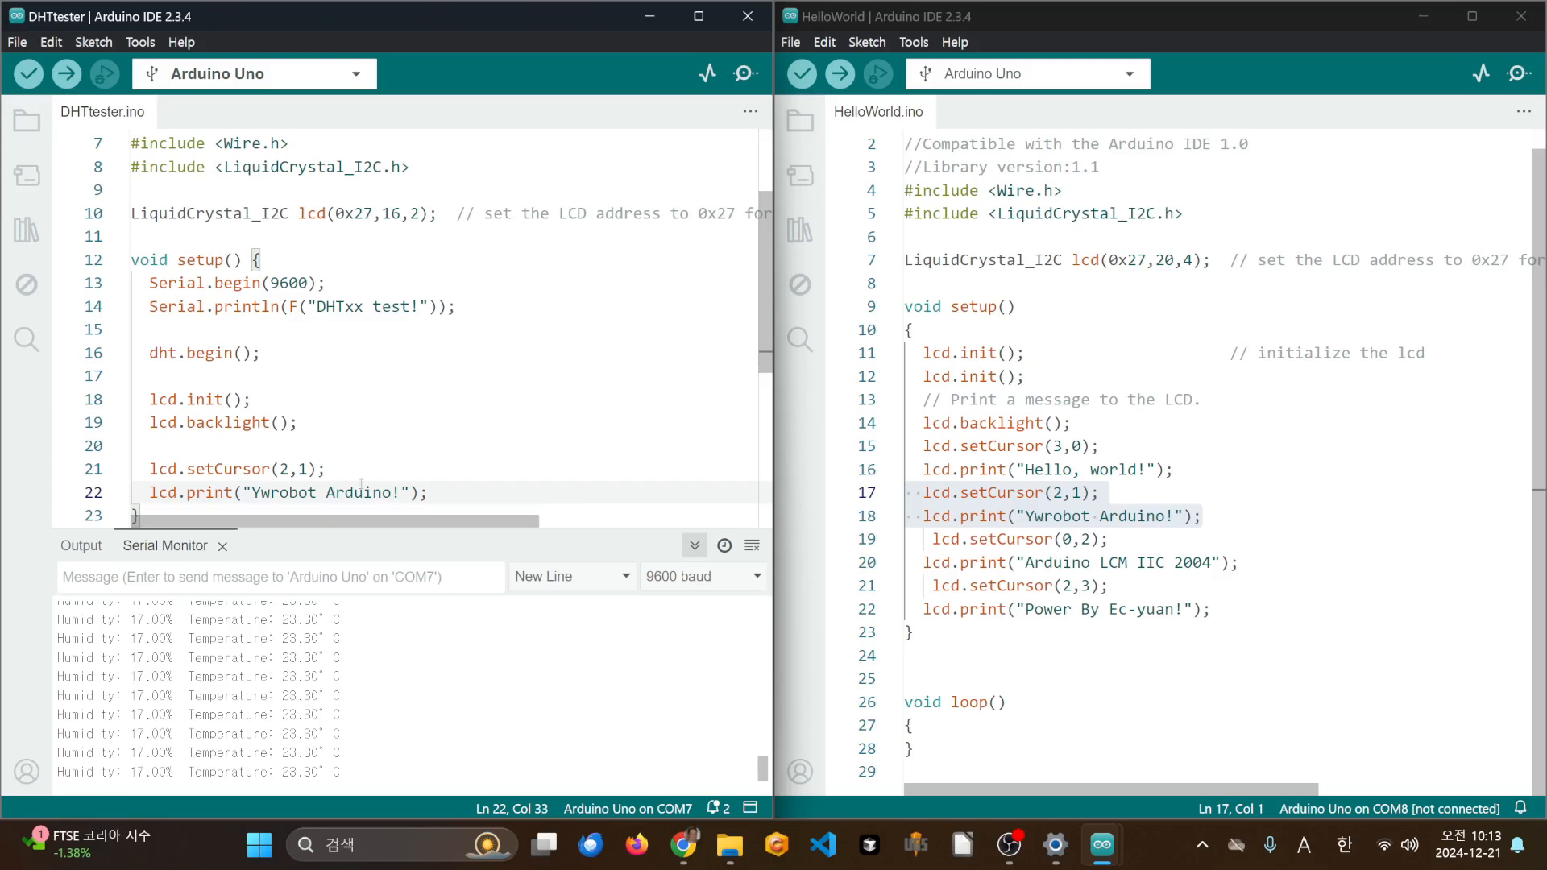
# - Examine the column and row arguments of the lcd.setCursor(2,1) call in the DHTtester setup
pyautogui.click(279, 468)
pyautogui.press('Right')
pyautogui.press('Right')
pyautogui.press('Right')
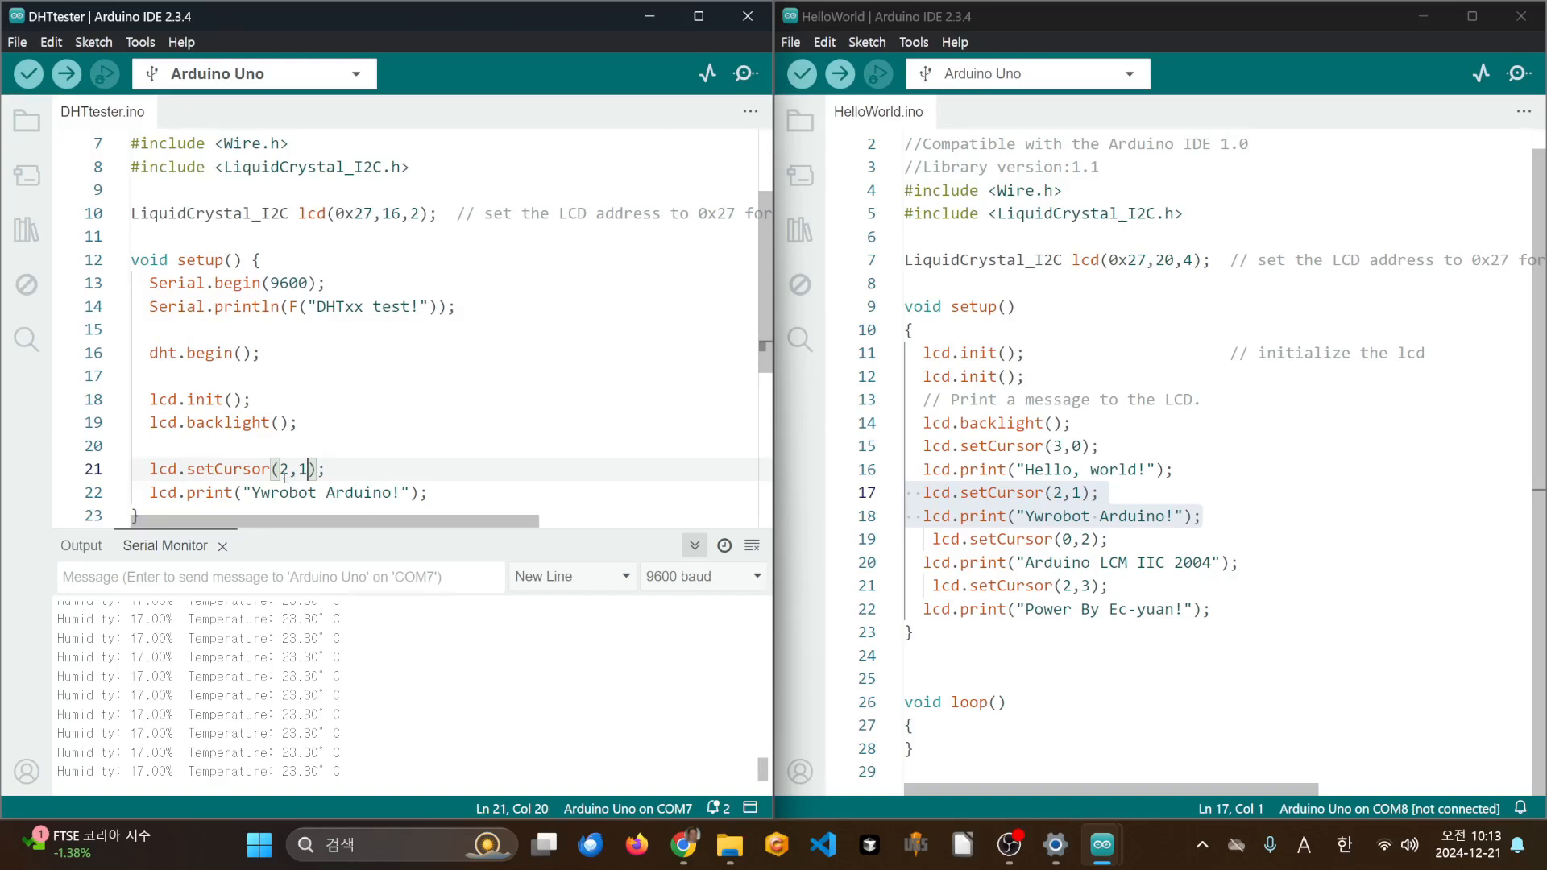
pyautogui.press('Left')
pyautogui.press('Left')
pyautogui.press('Left')
pyautogui.press('Right')
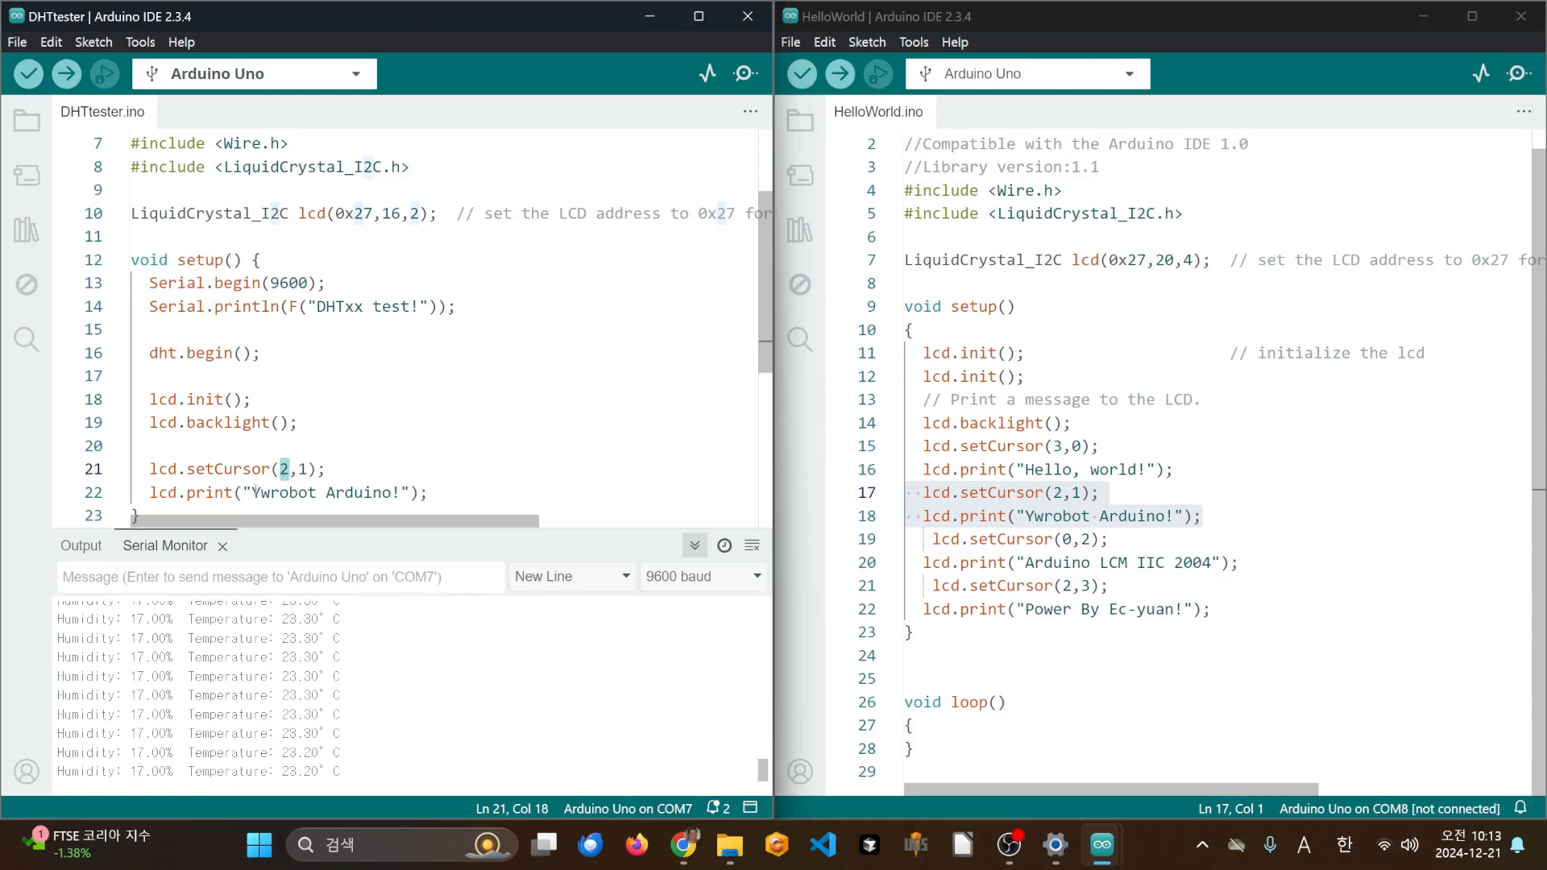
pyautogui.press('Right')
pyautogui.press('Right')
pyautogui.moveTo(307, 469); pyautogui.dragTo(299, 468)
pyautogui.click(309, 469)
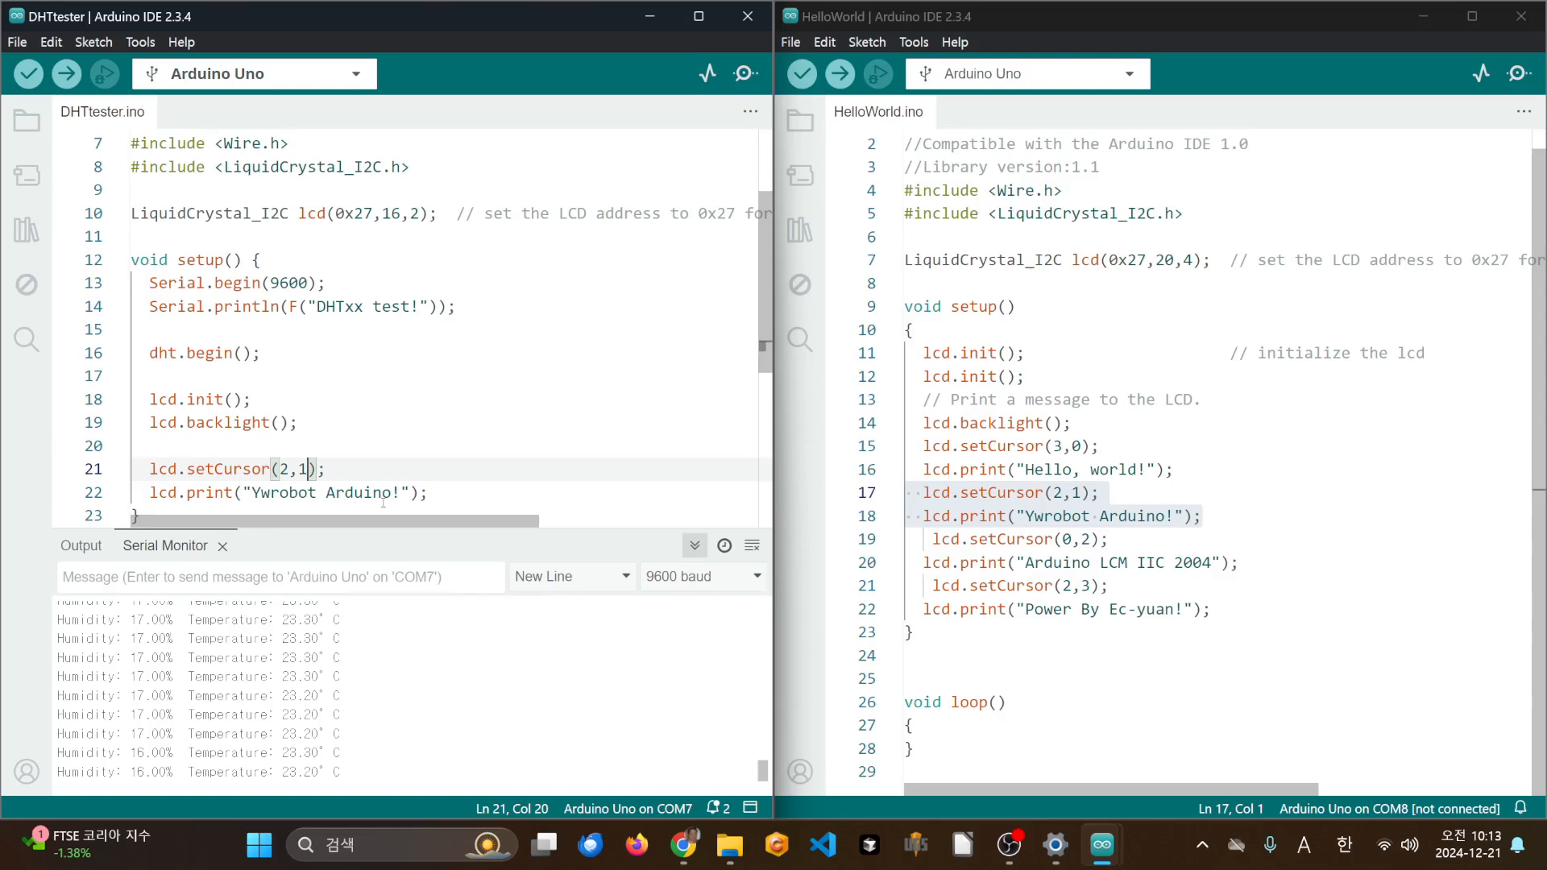
# - Replace the text printed to the LCD in the DHTtester setup with "My Company" and save the sketch
pyautogui.moveTo(252, 493); pyautogui.dragTo(404, 492)
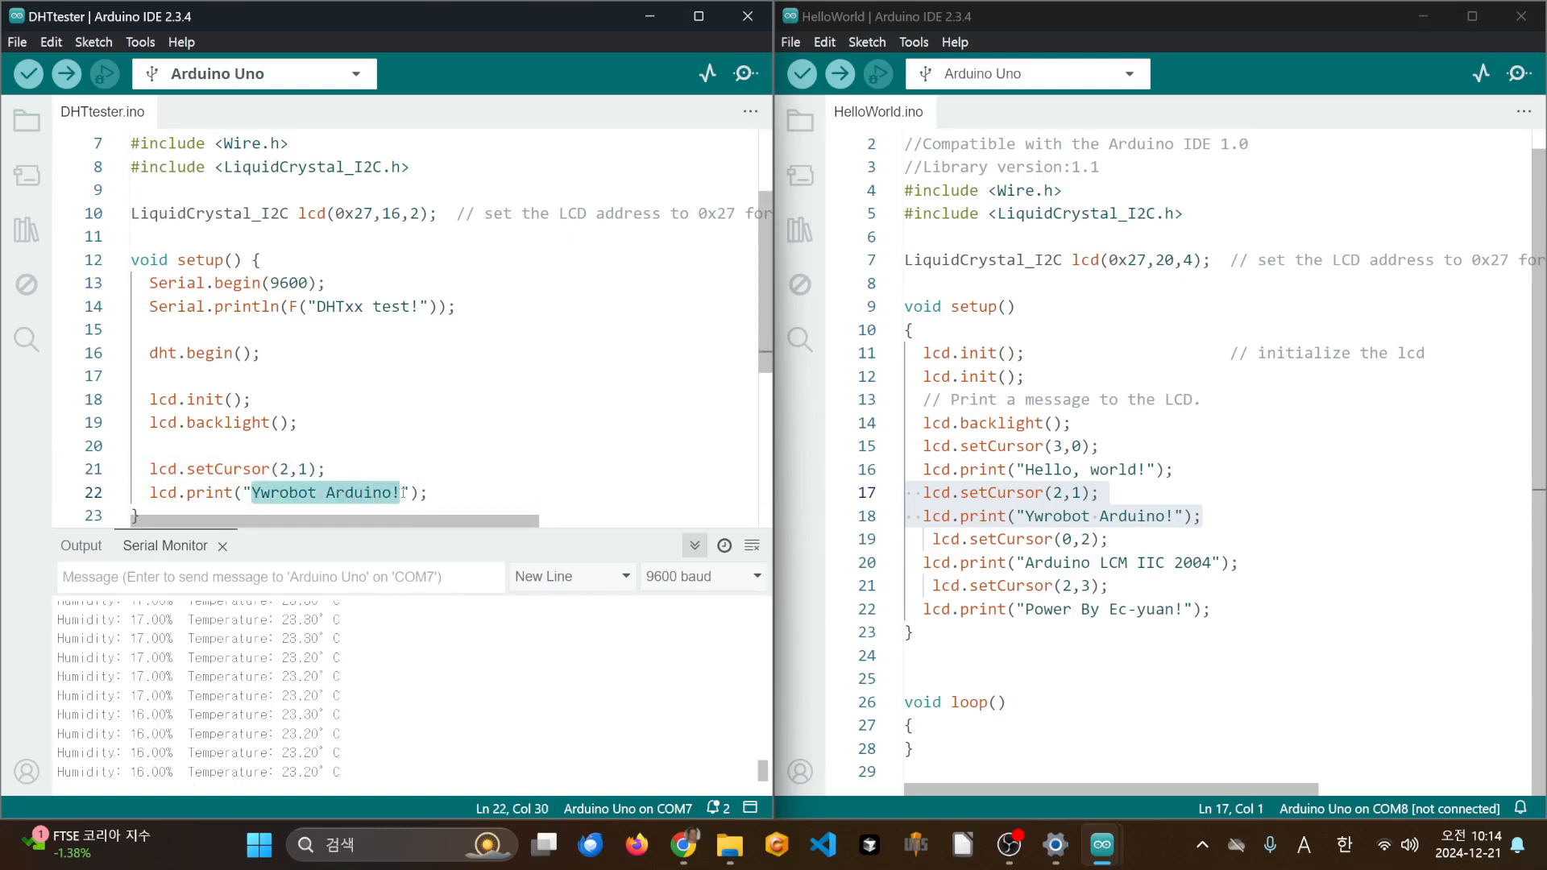
pyautogui.press('BackSpace')
pyautogui.write('My Compaan')
pyautogui.press('BackSpace')
pyautogui.press('BackSpace')
pyautogui.write('ny')
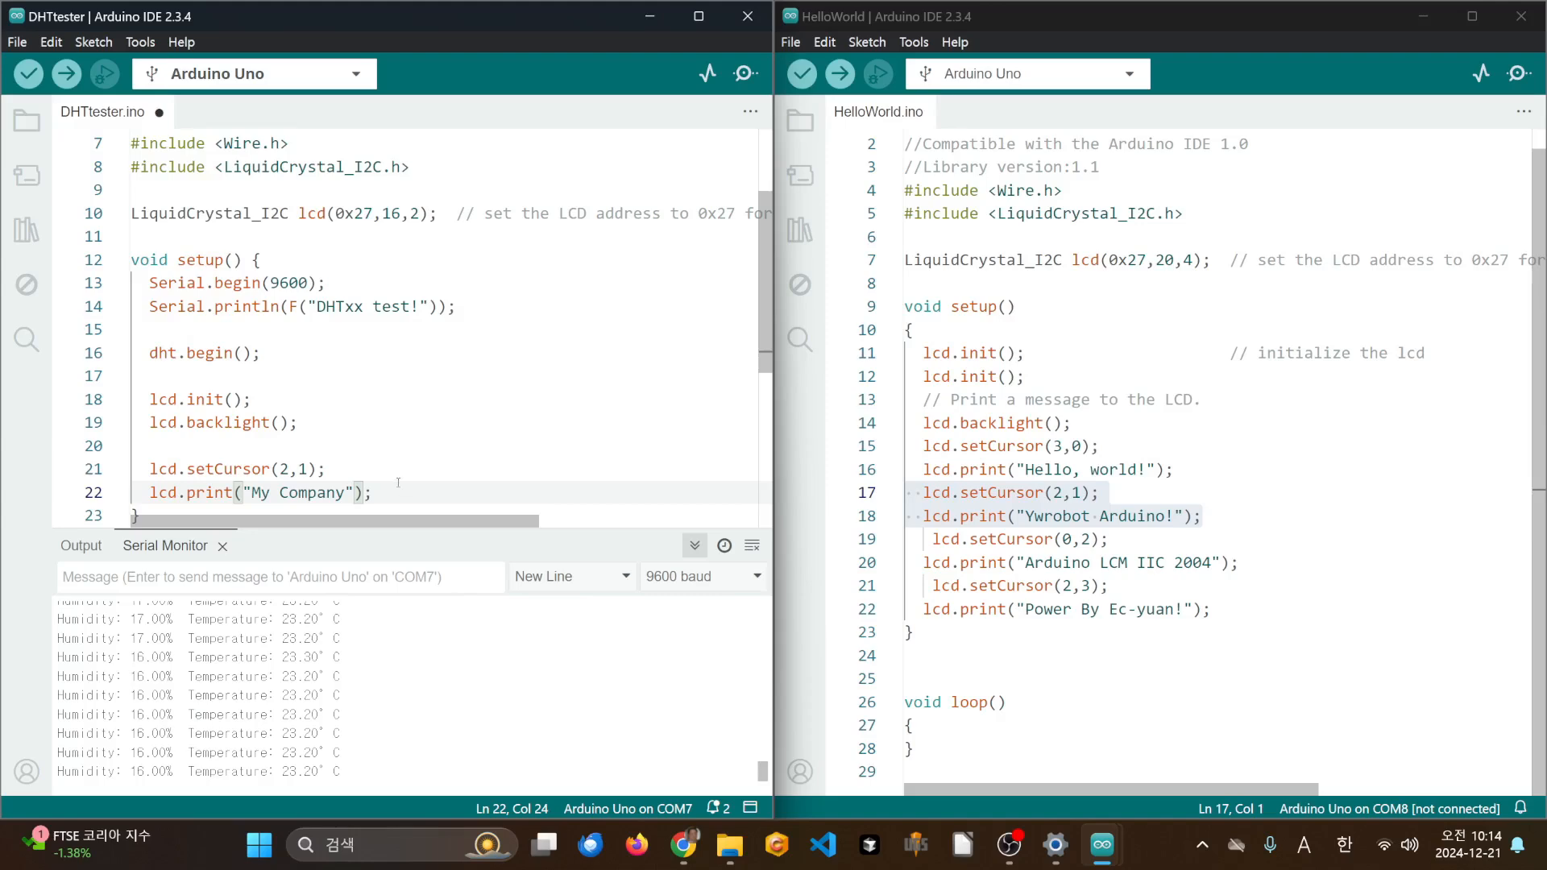
pyautogui.hotkey('ctrl', 's')
pyautogui.click(480, 459)
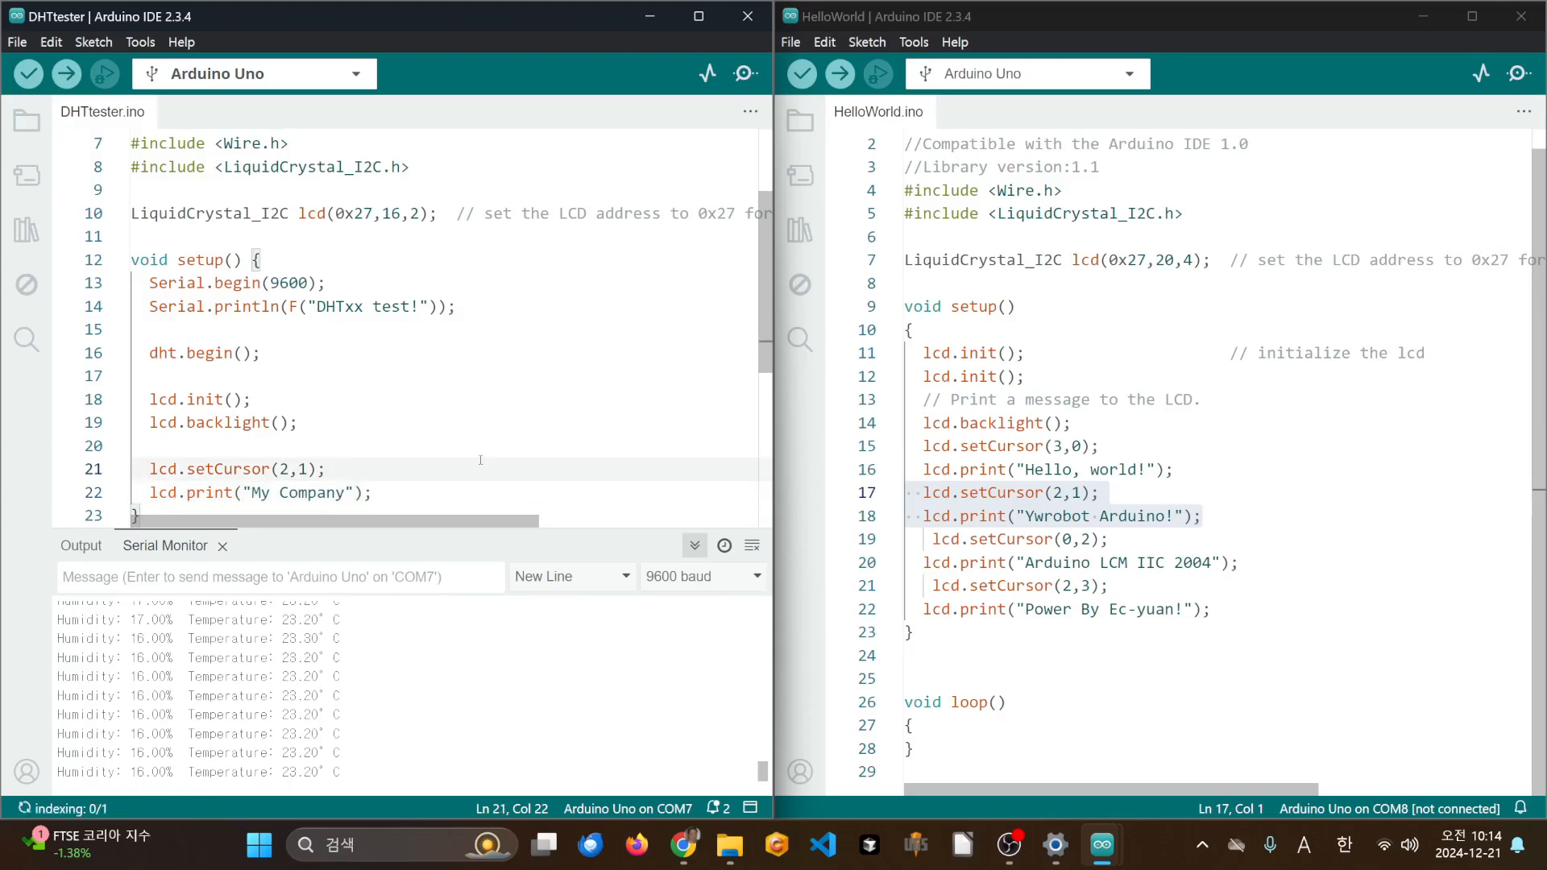
# - Review the LCD lines in the DHTtester setup and the sensor reading and serial printing code in its loop
pyautogui.scroll(-4, 480, 459)
pyautogui.scroll(1, 390, 302)
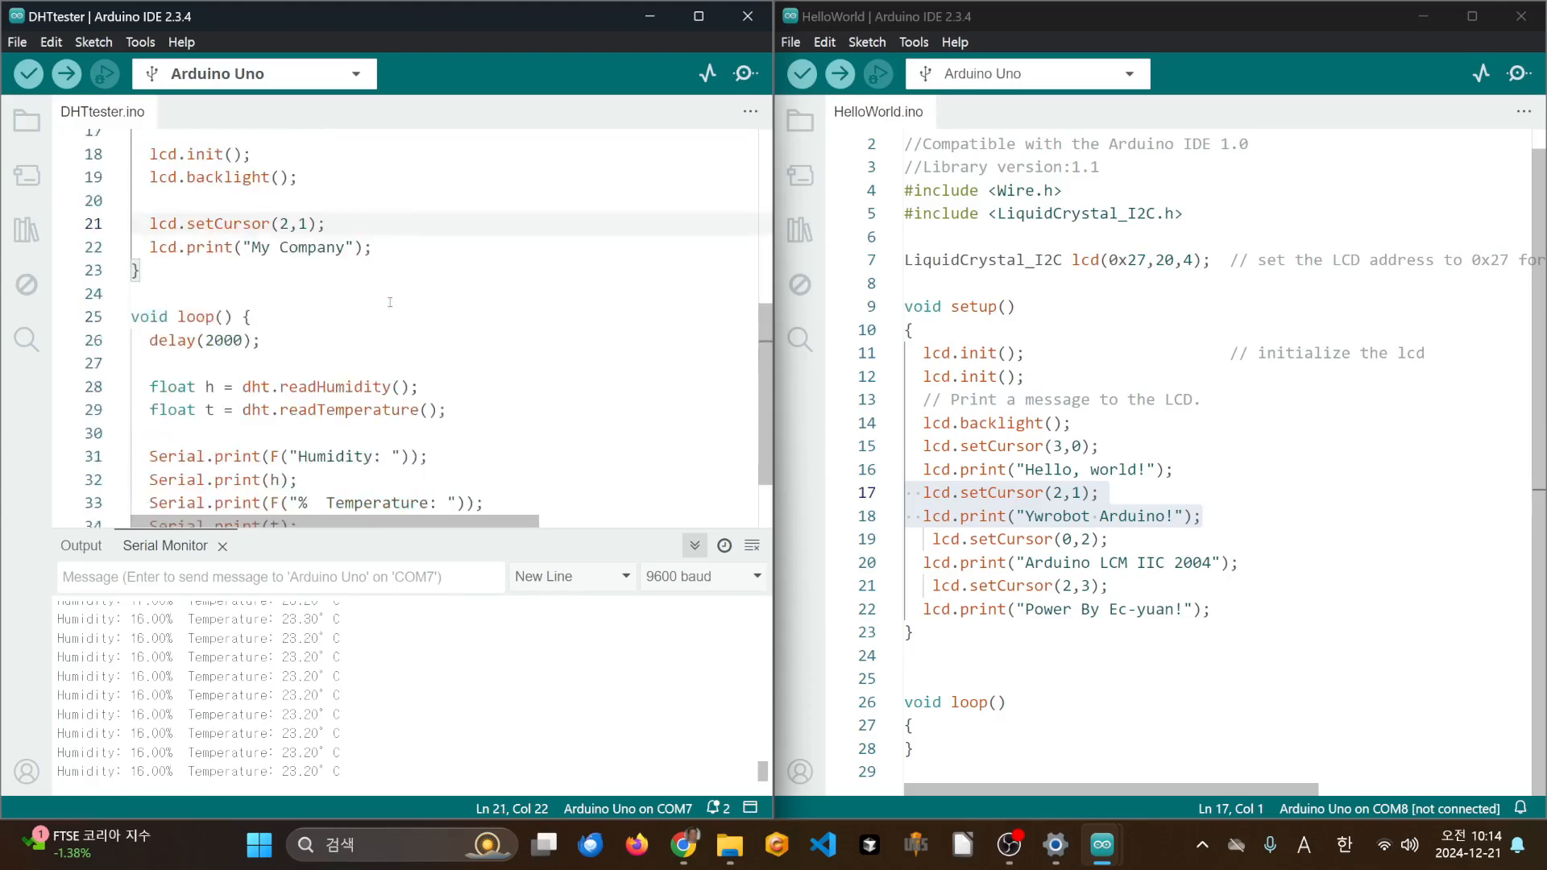
pyautogui.scroll(-1, 389, 302)
pyautogui.scroll(1, 235, 261)
pyautogui.scroll(2, 253, 366)
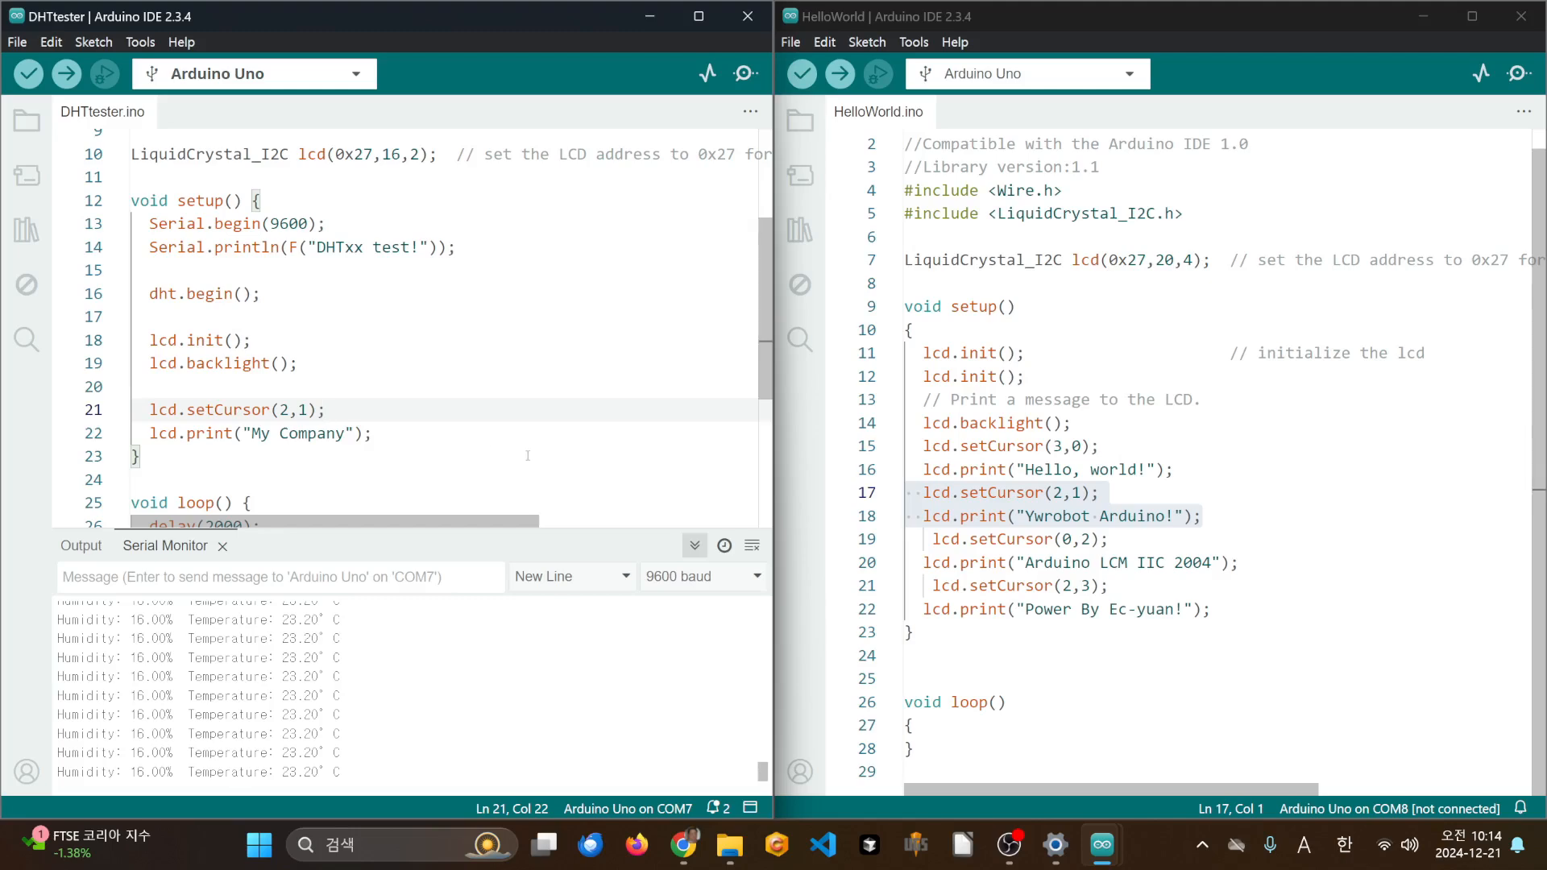
pyautogui.scroll(-3, 528, 456)
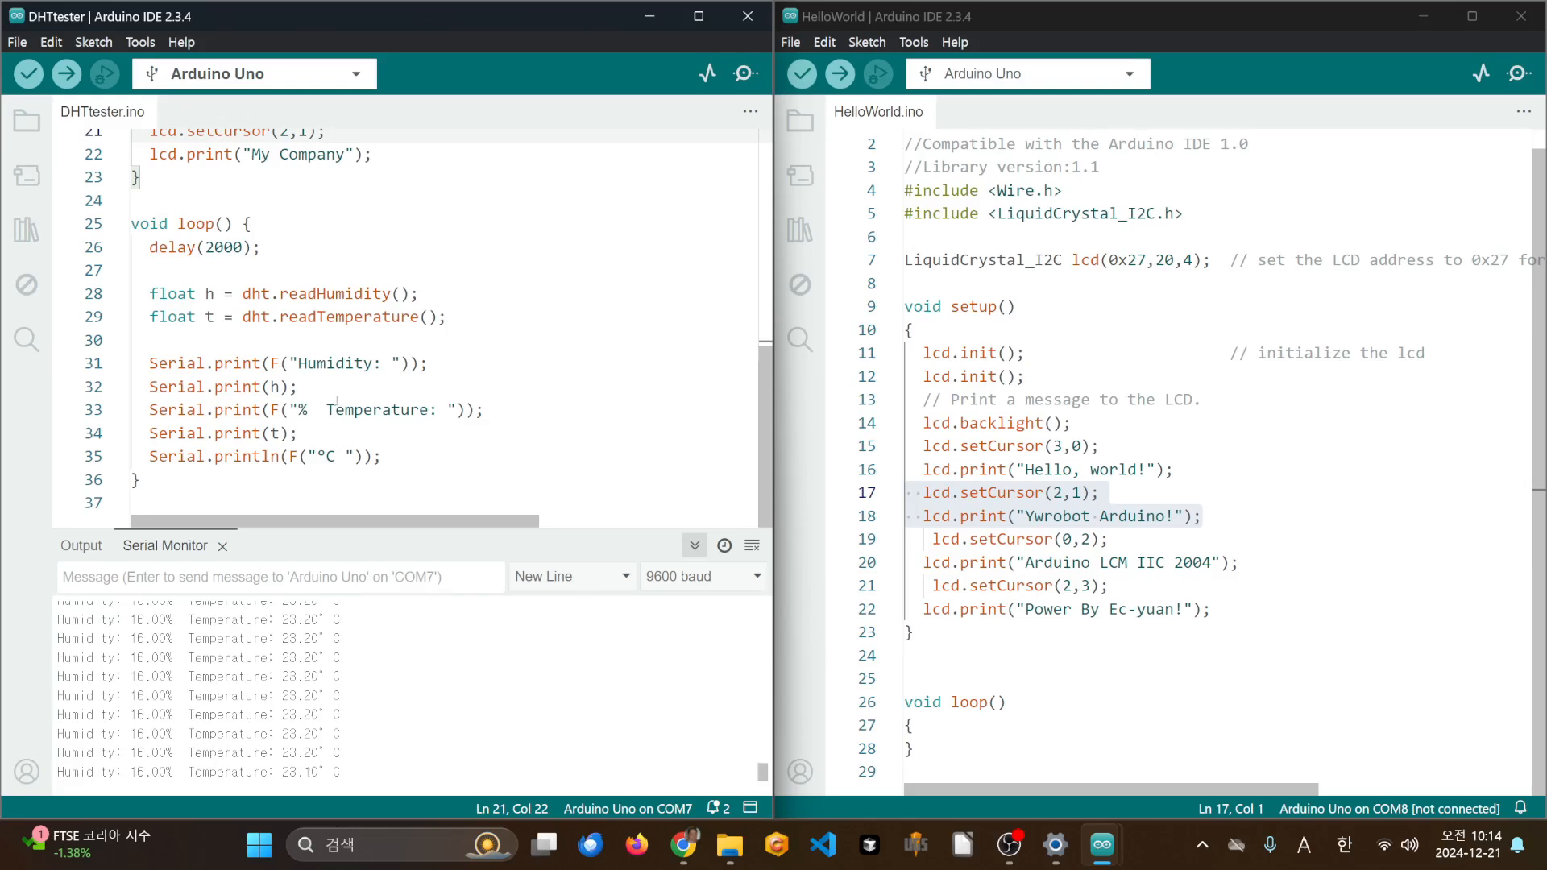
pyautogui.scroll(1, 395, 347)
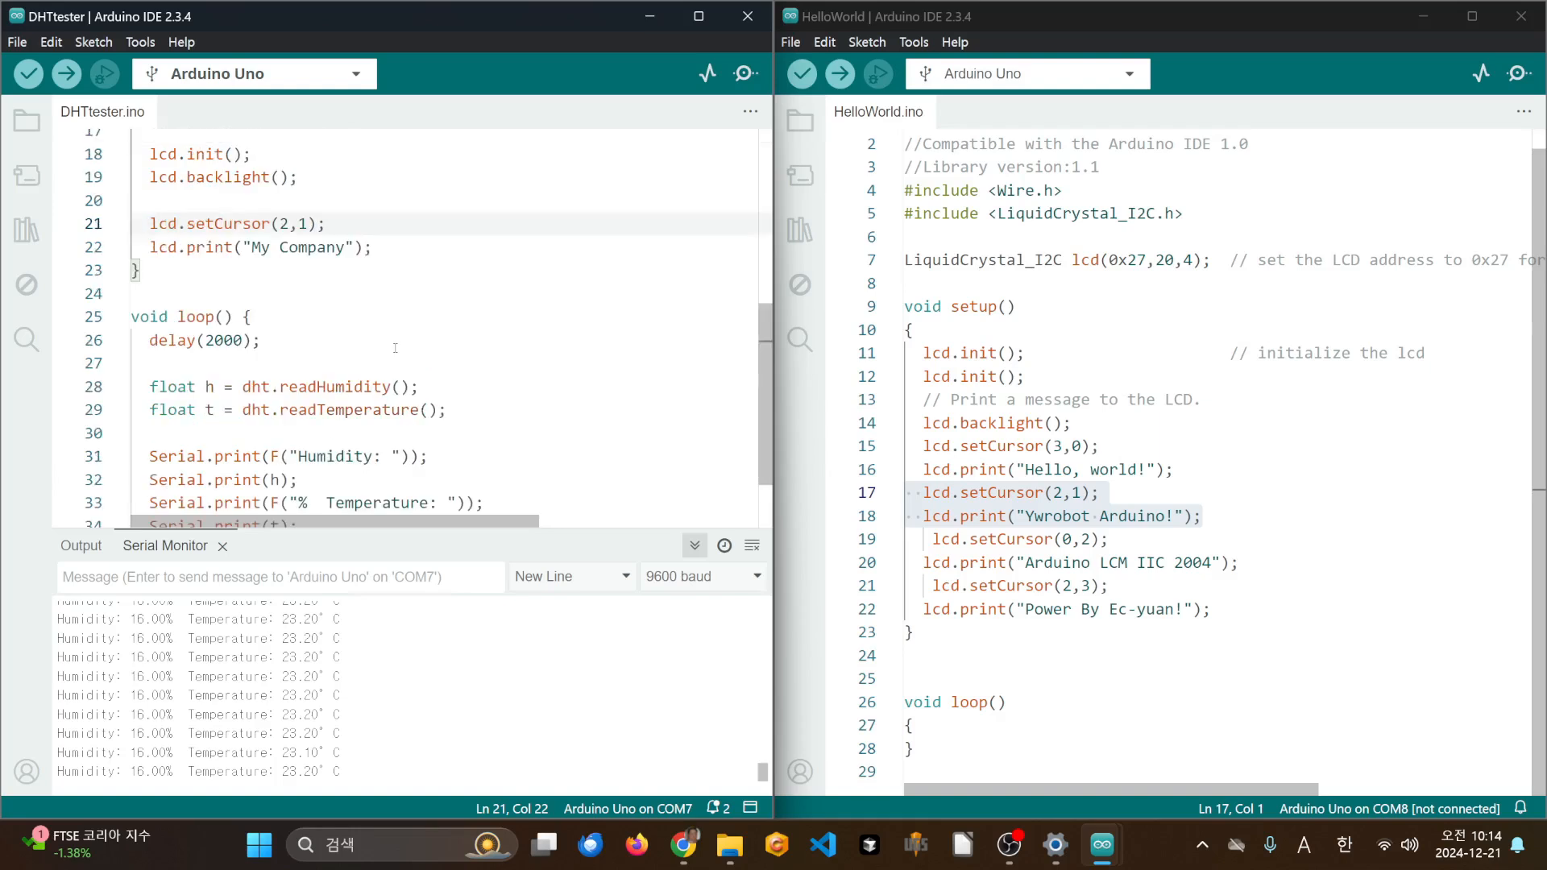
pyautogui.click(207, 224)
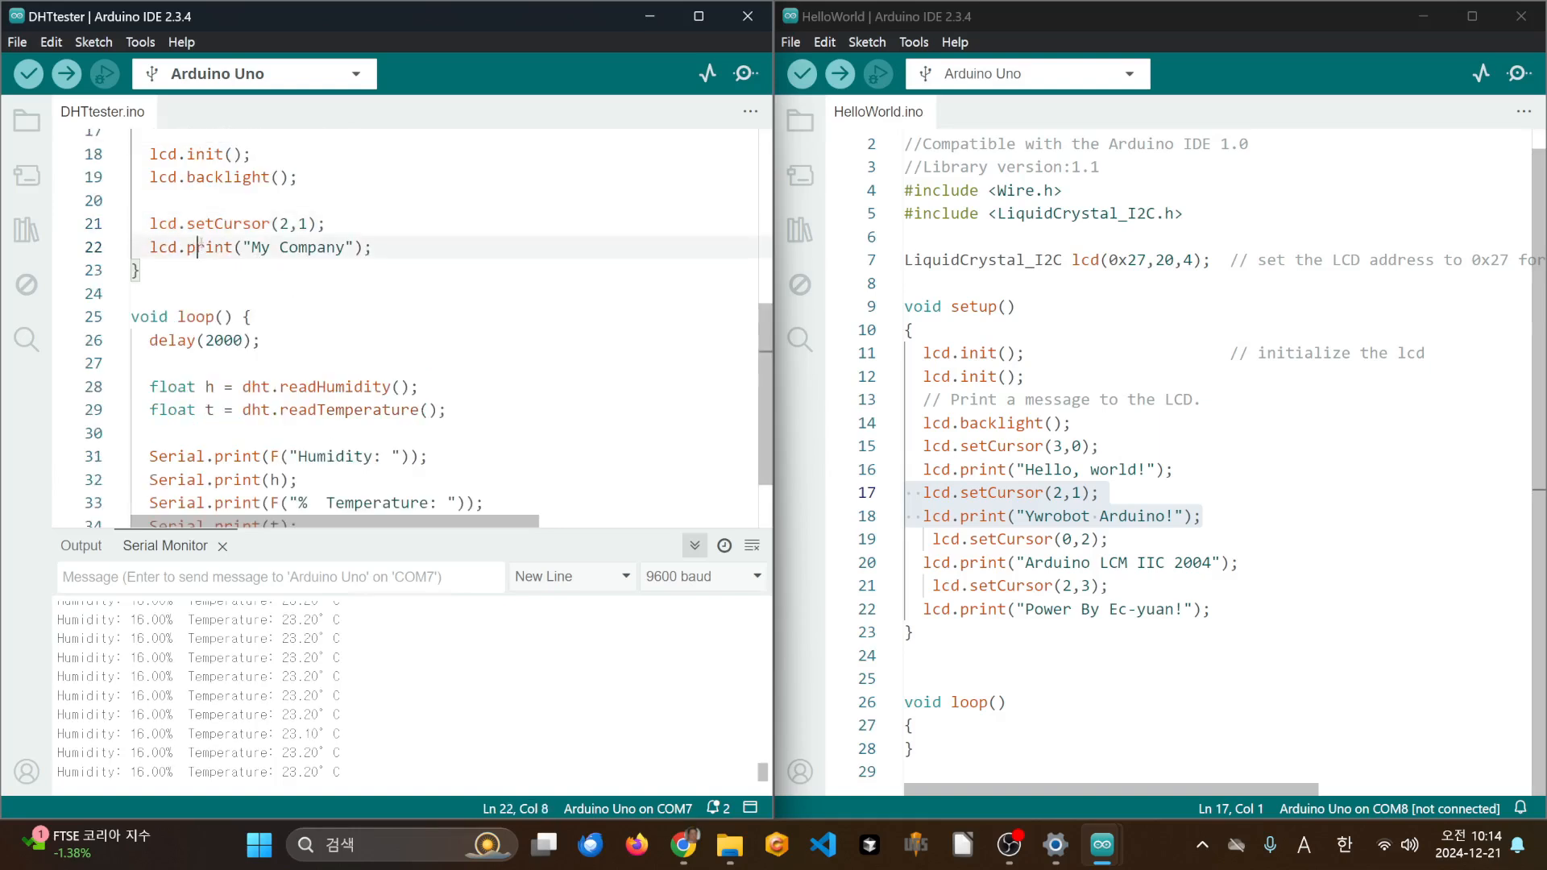
pyautogui.click(213, 250)
pyautogui.click(205, 203)
pyautogui.click(205, 225)
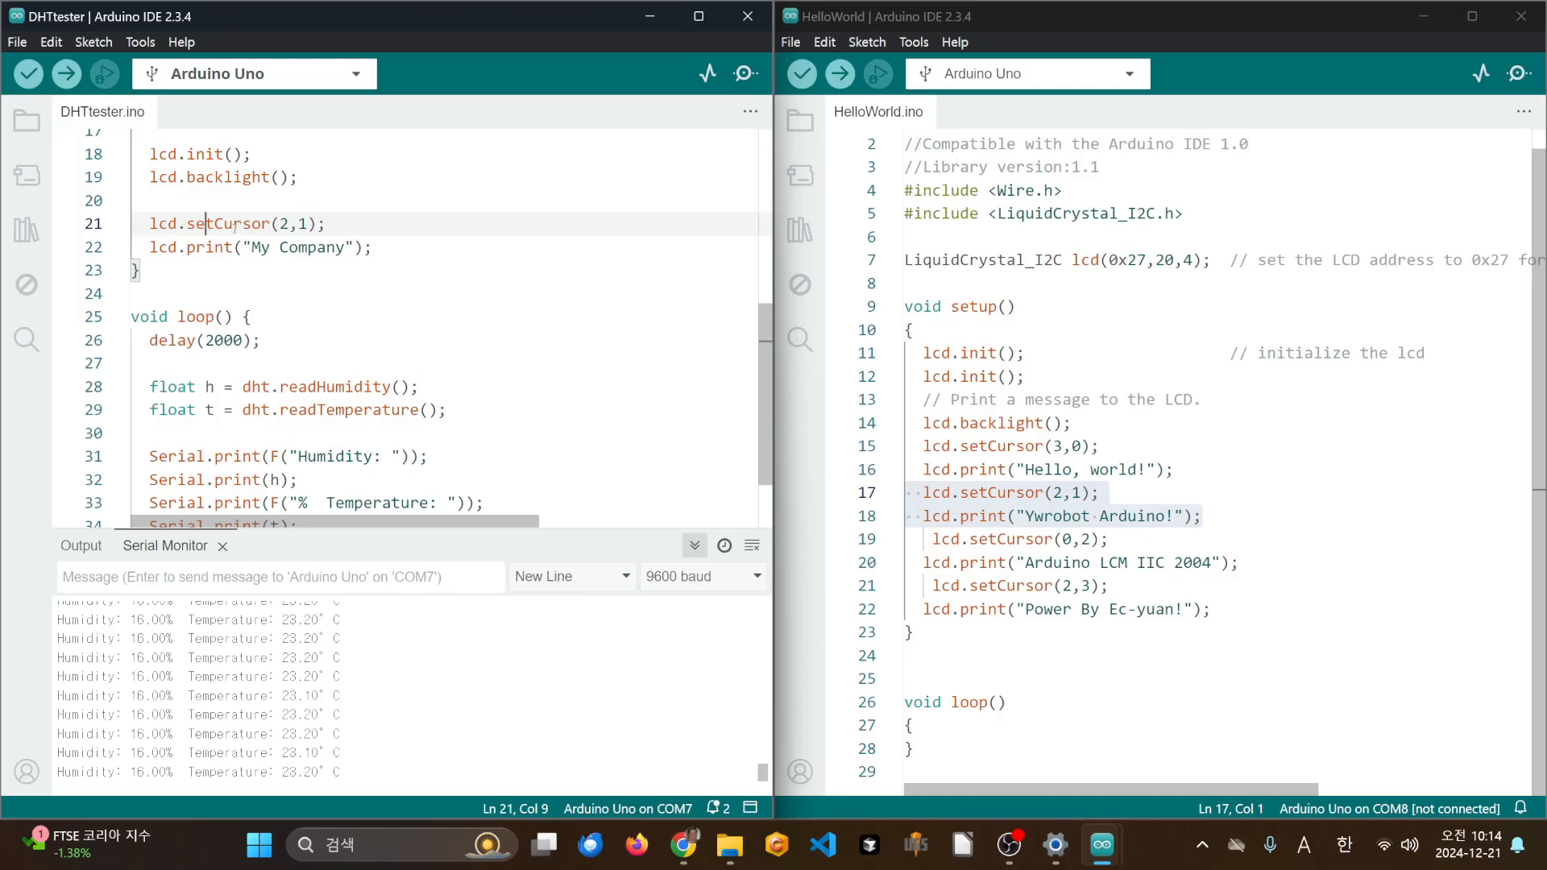
pyautogui.press('Down')
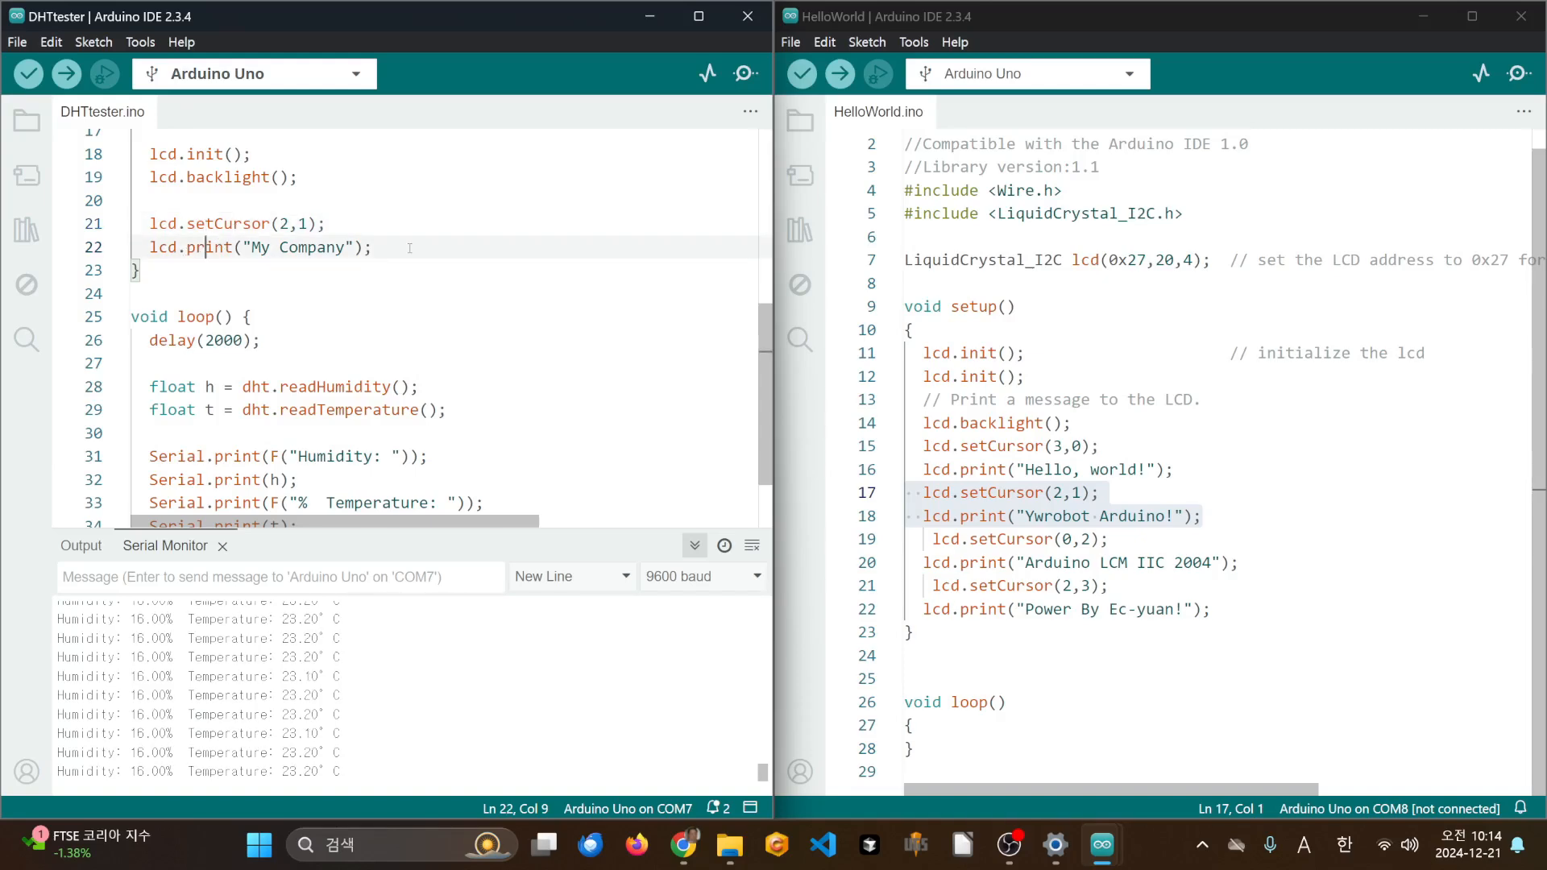
# - Copy the lcd.setCursor and lcd.print lines from setup to the end of loop, one blank line below the last Serial.println, and save
pyautogui.moveTo(409, 248); pyautogui.dragTo(131, 224)
pyautogui.hotkey('ctrl', 'c')
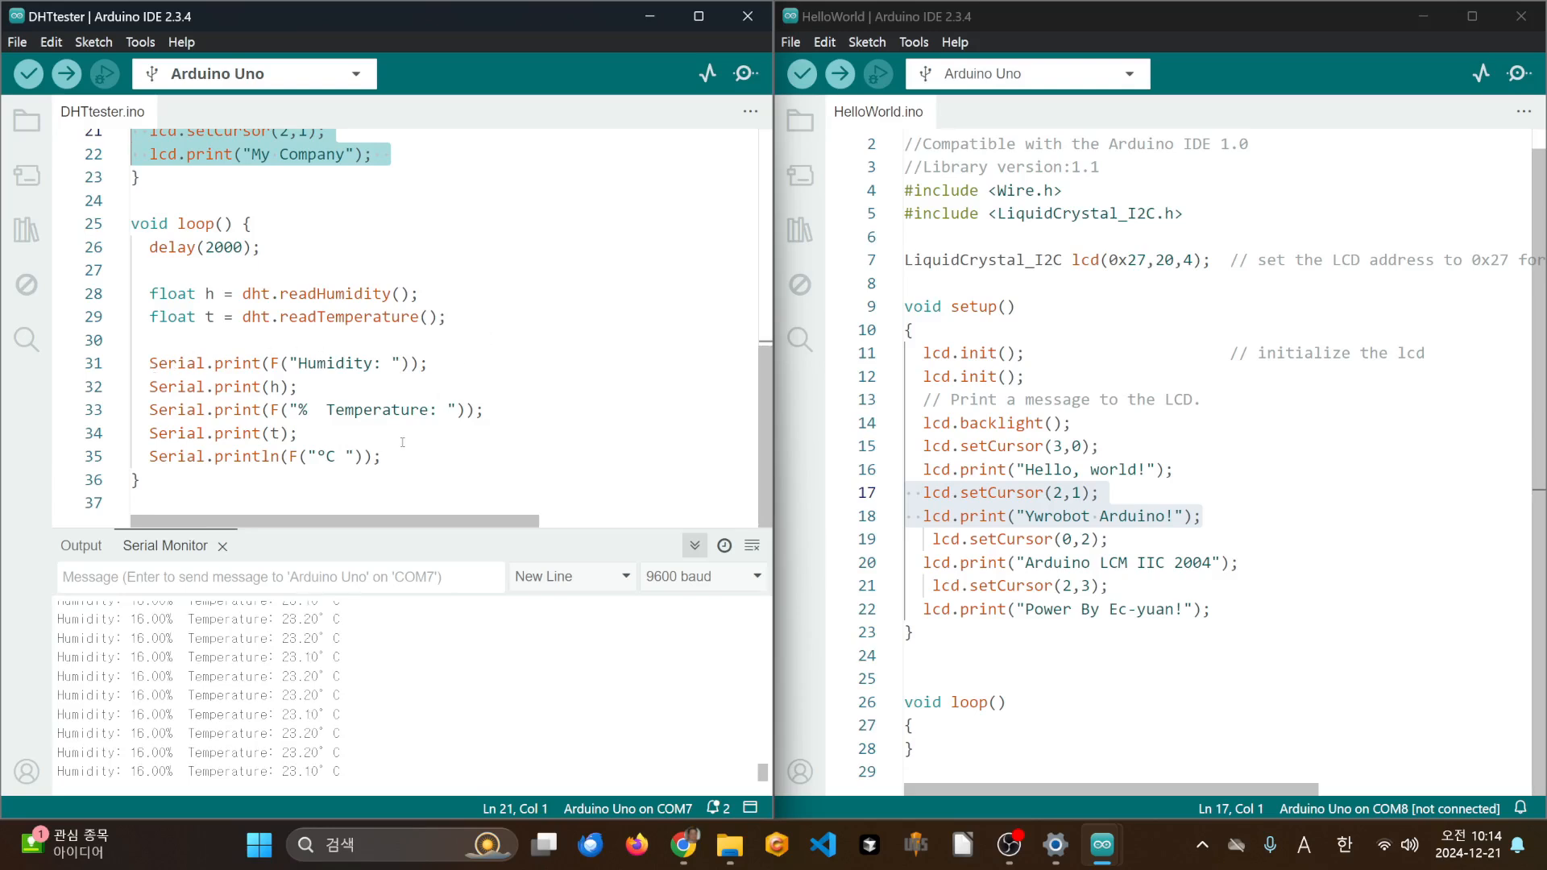
pyautogui.click(402, 456)
pyautogui.press('Return')
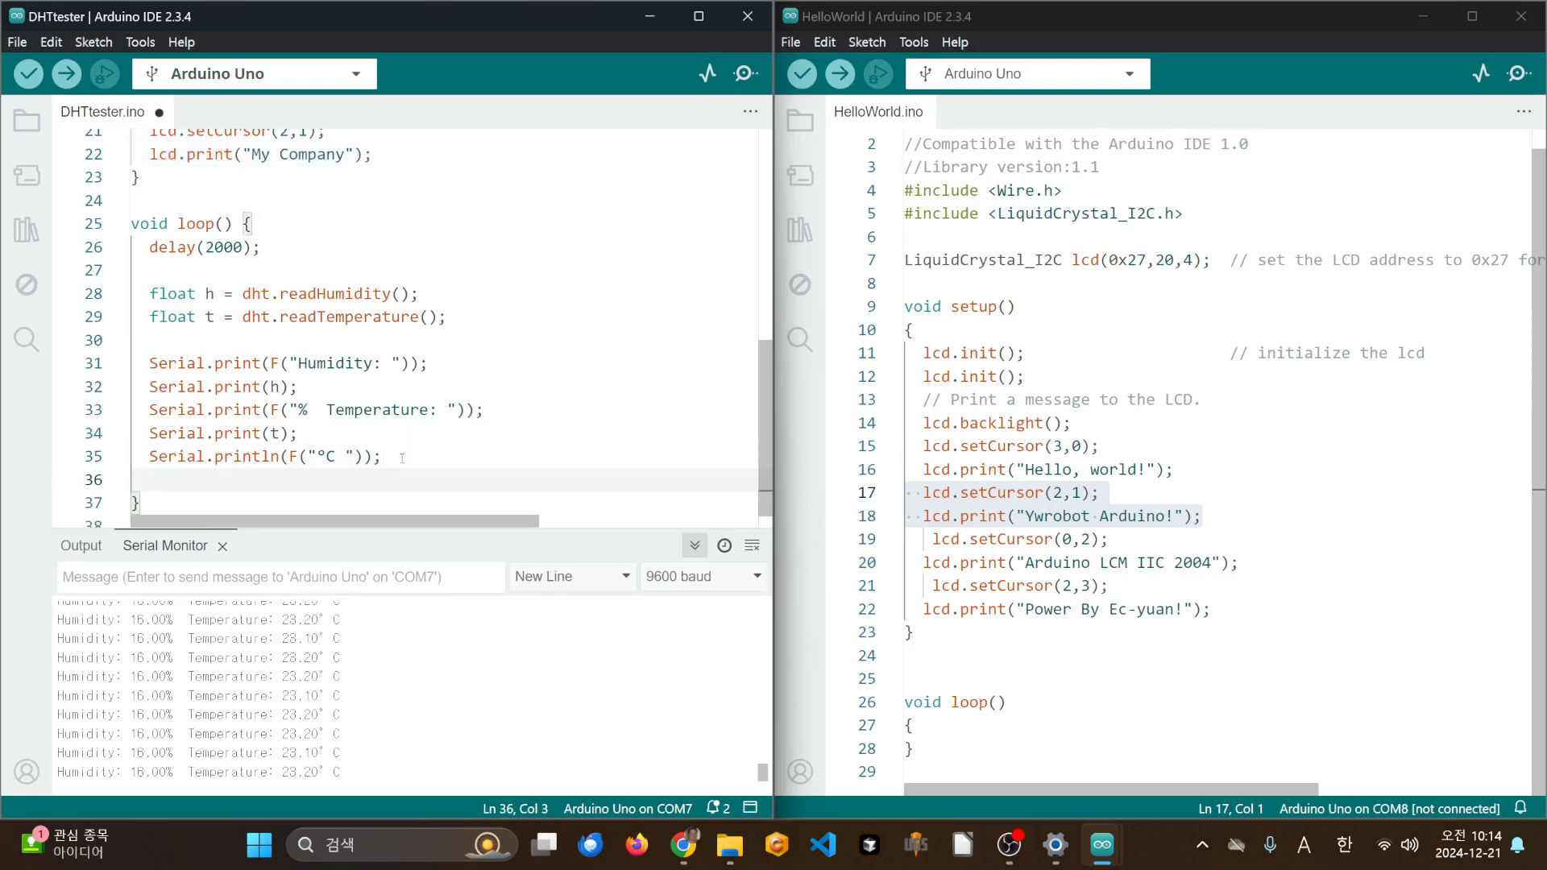
pyautogui.press('Return')
pyautogui.hotkey('ctrl', 'v')
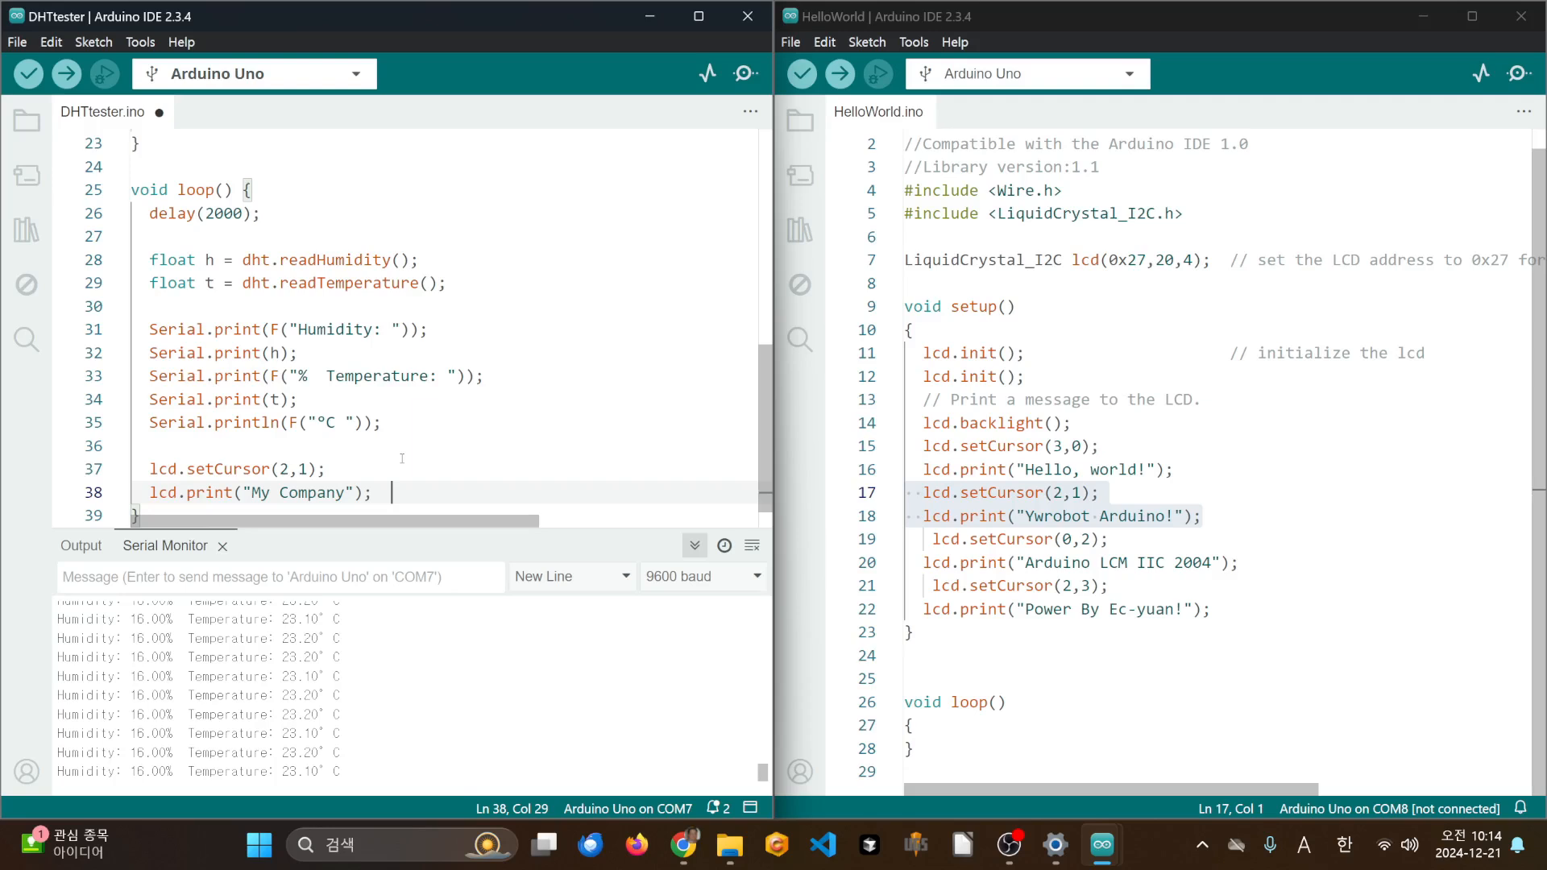
pyautogui.hotkey('ctrl', 's')
# - Set both arguments of the lcd.setCursor call in loop to 0,0
pyautogui.click(279, 469)
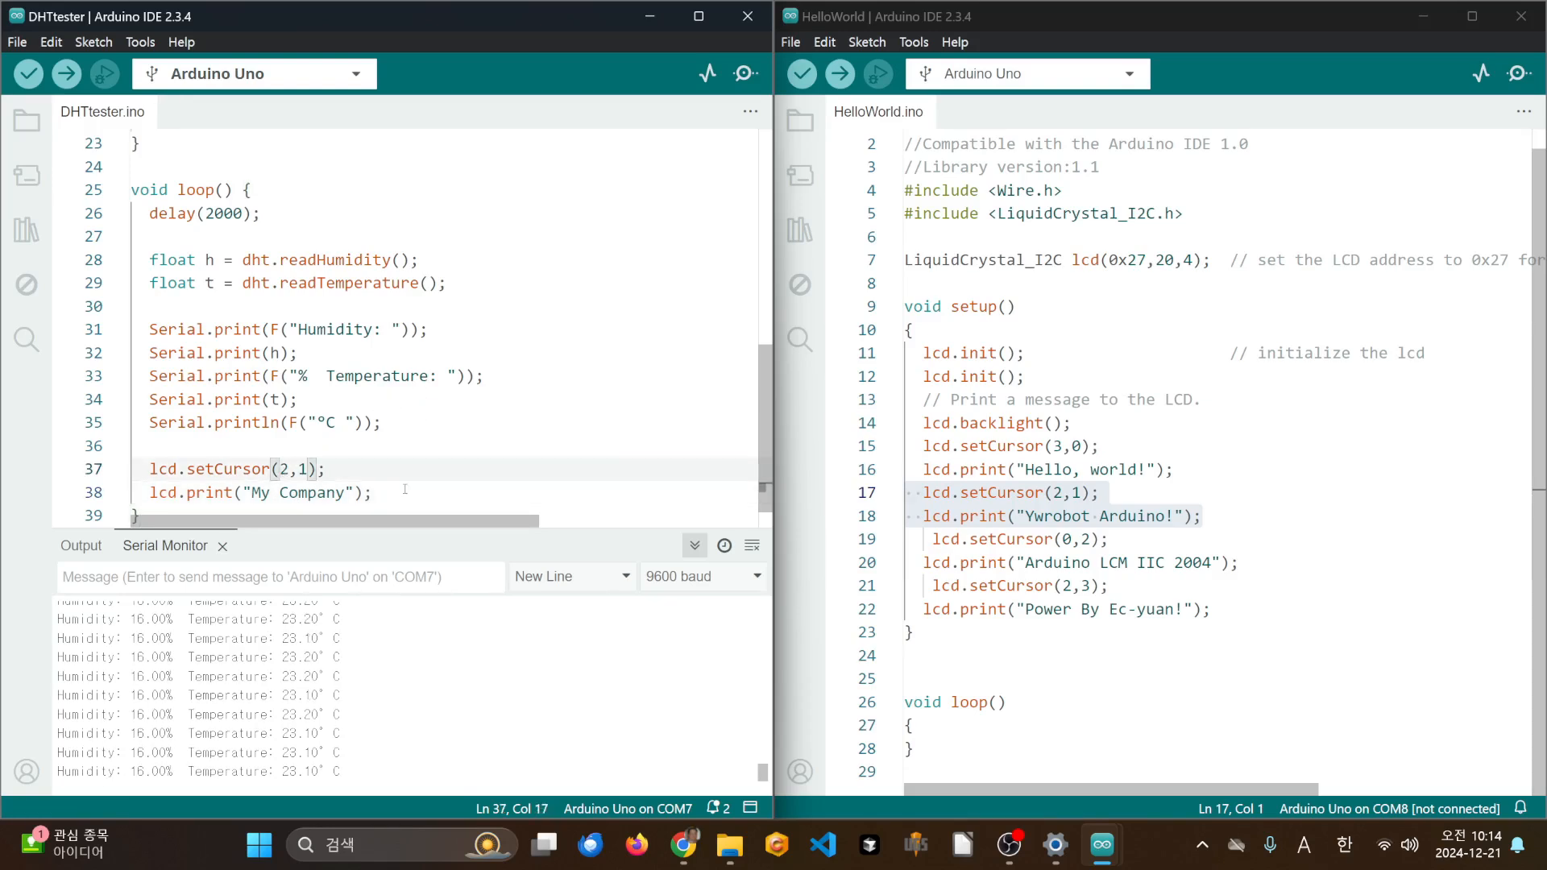
pyautogui.hotkey('shift', 'Right')
pyautogui.write('0')
pyautogui.press('Right')
pyautogui.press('Right')
pyautogui.hotkey('shift', 'Left')
pyautogui.write('0')
# - Replace the "My Company" string in the lcd.print call in loop with the variable t
pyautogui.press('Down')
pyautogui.press('Left')
pyautogui.press('Left')
pyautogui.press('Left')
pyautogui.press('Left')
pyautogui.press('Left')
pyautogui.press('Left')
pyautogui.press('Left')
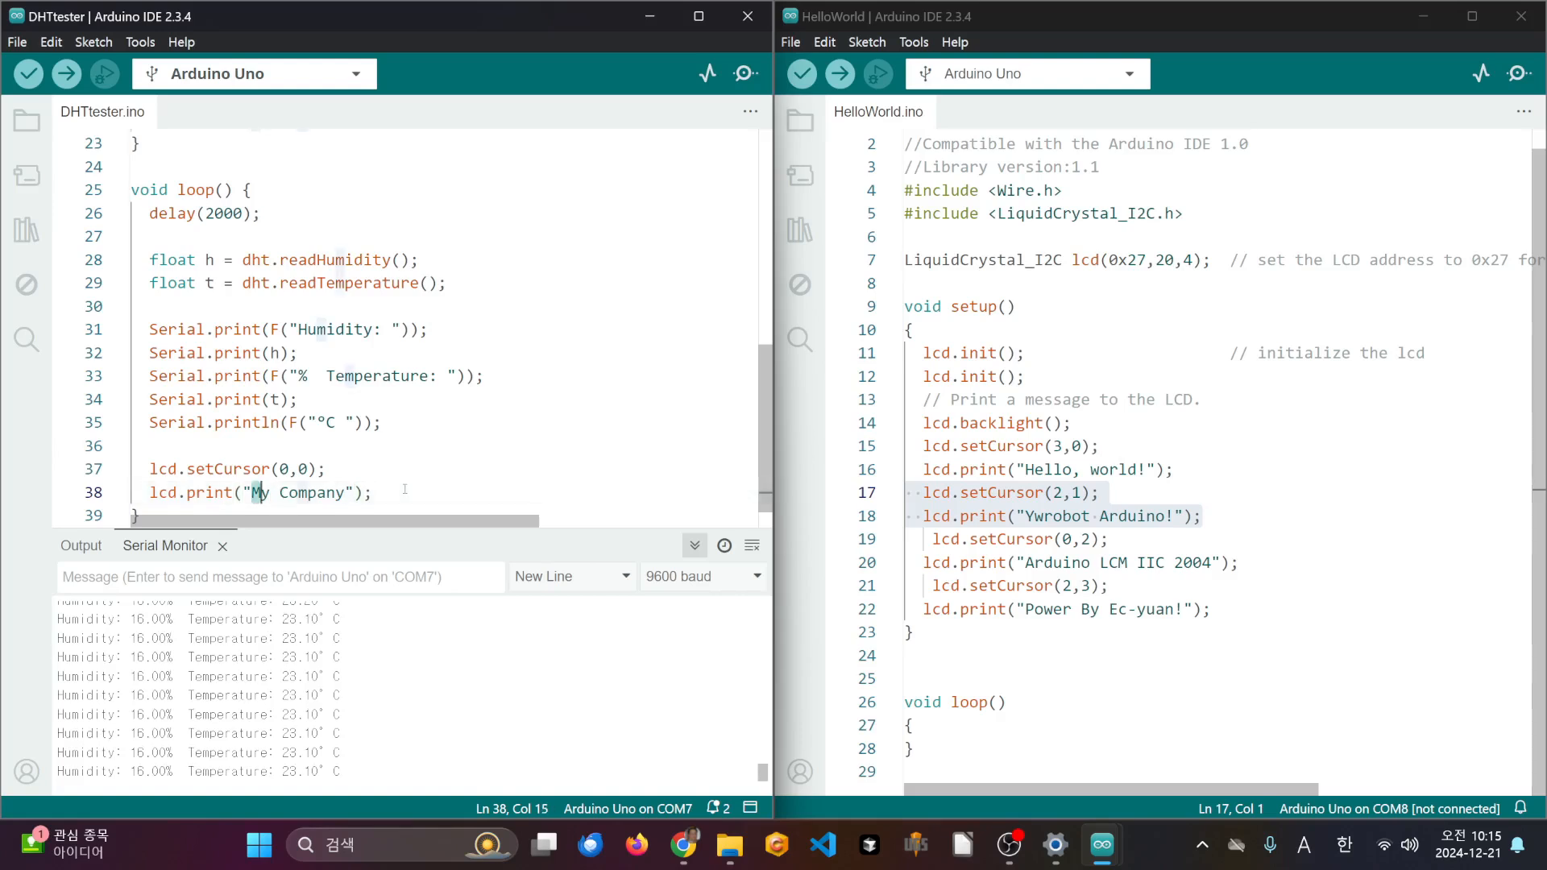
pyautogui.hotkey('shift', 'Right')
pyautogui.hotkey('shift', 'Right')
pyautogui.hotkey('shift', 'Right')
pyautogui.hotkey('shift', 'Right')
pyautogui.hotkey('shift', 'Right')
pyautogui.hotkey('shift', 'Right')
pyautogui.hotkey('shift', 'Right')
pyautogui.hotkey('shift', 'Right')
pyautogui.hotkey('shift', 'Right')
pyautogui.hotkey('shift', 'Right')
pyautogui.hotkey('shift', 'Right')
pyautogui.hotkey('shift', 'Right')
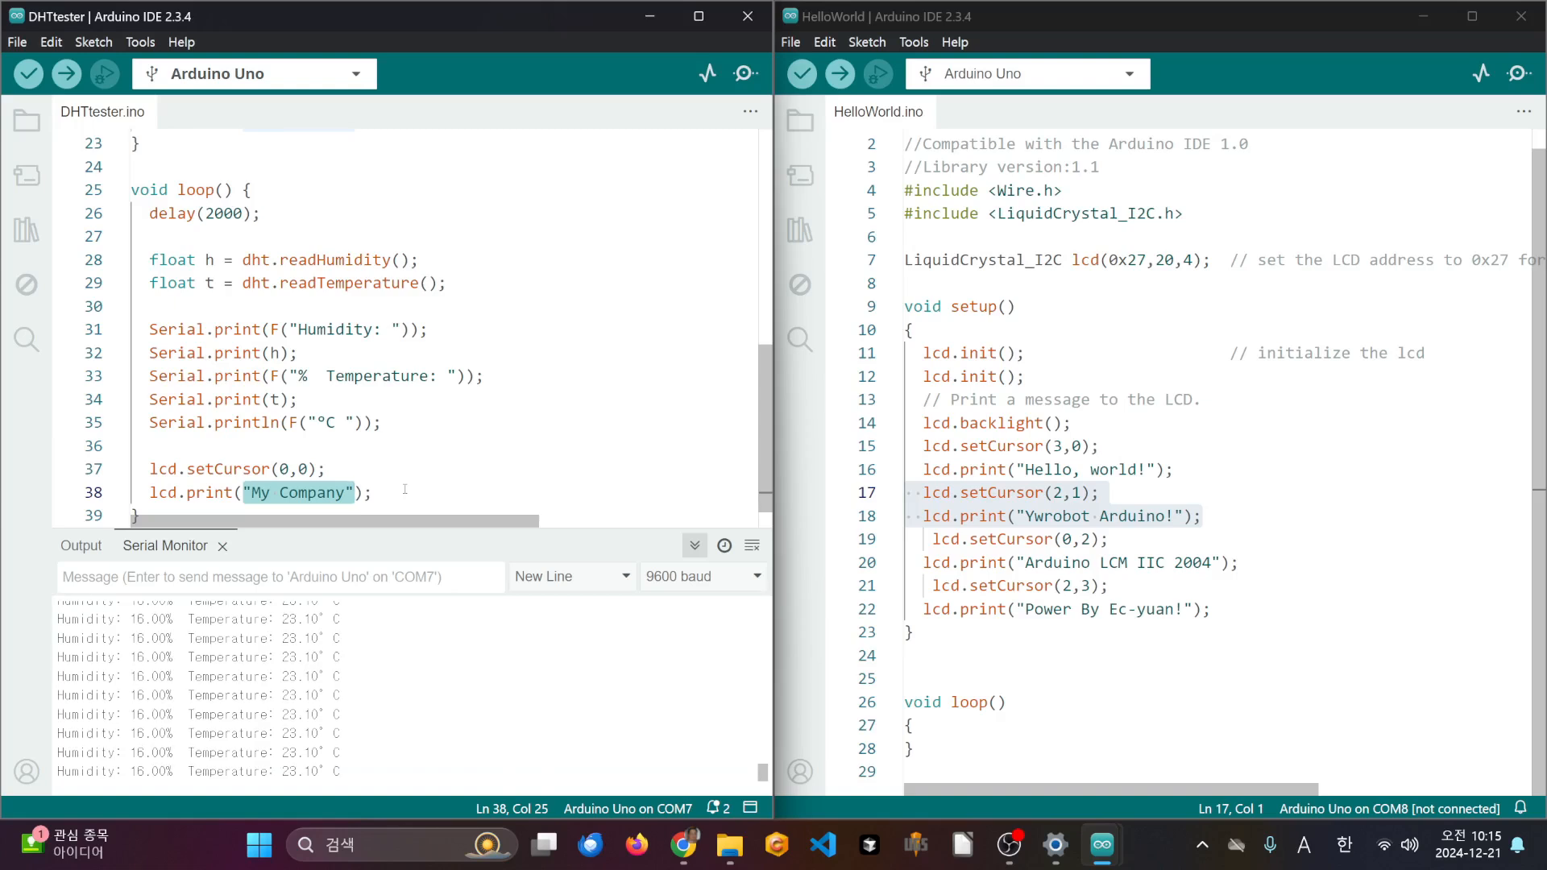
pyautogui.write('t')
pyautogui.press('End')
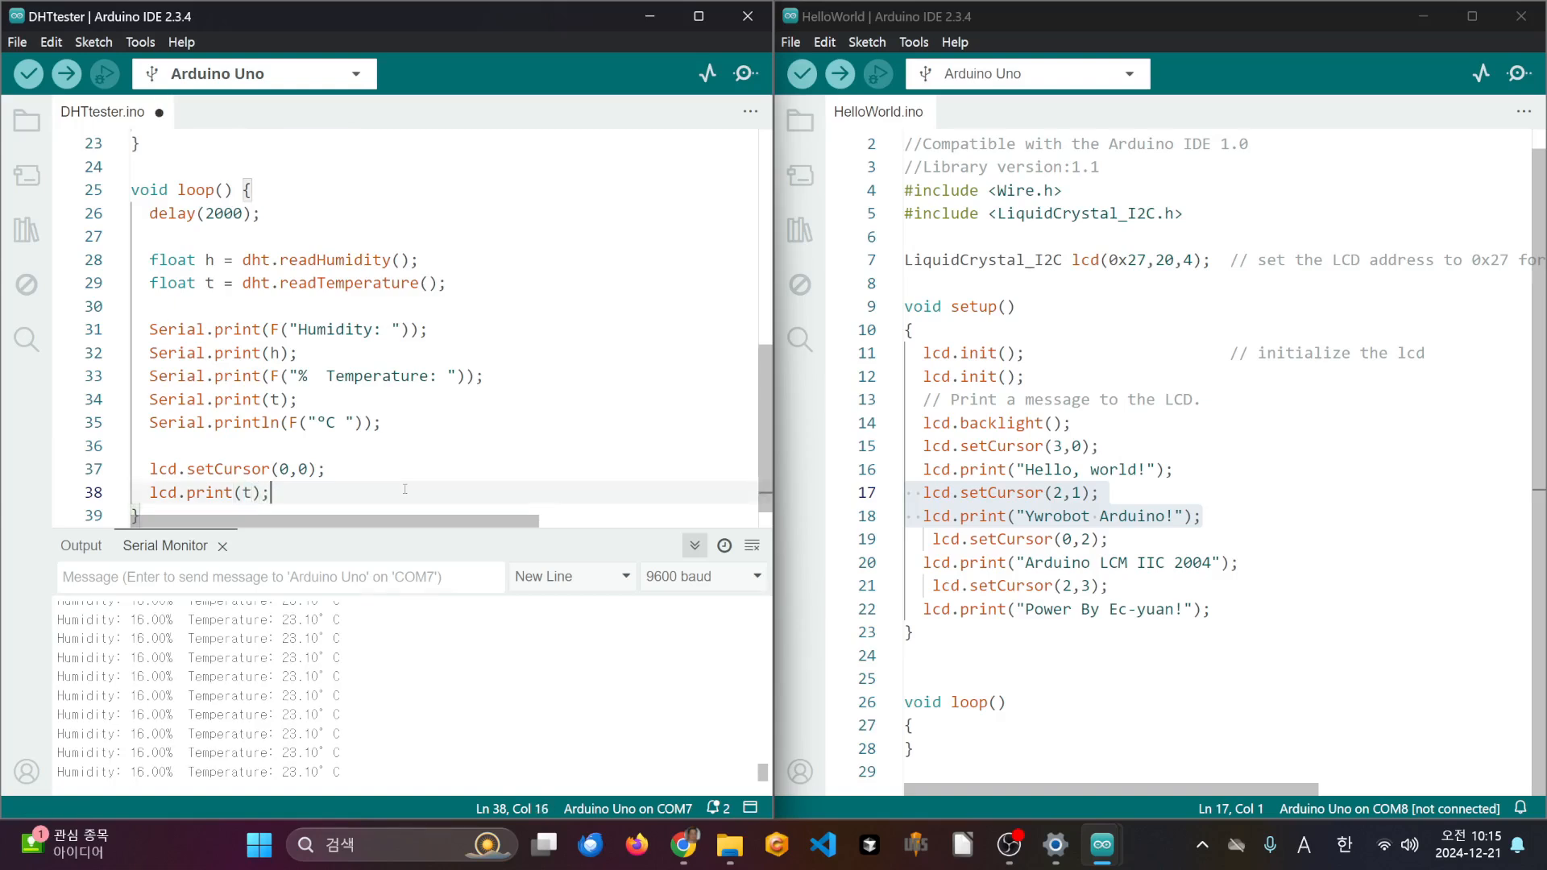
# - Duplicate the lcd.setCursor(0,0) and lcd.print(t) lines at the end of loop, leaving one blank line between the pairs
pyautogui.press('Up')
pyautogui.press('Left')
pyautogui.press('Left')
pyautogui.press('Left')
pyautogui.press('Left')
pyautogui.press('Home')
pyautogui.press('Home')
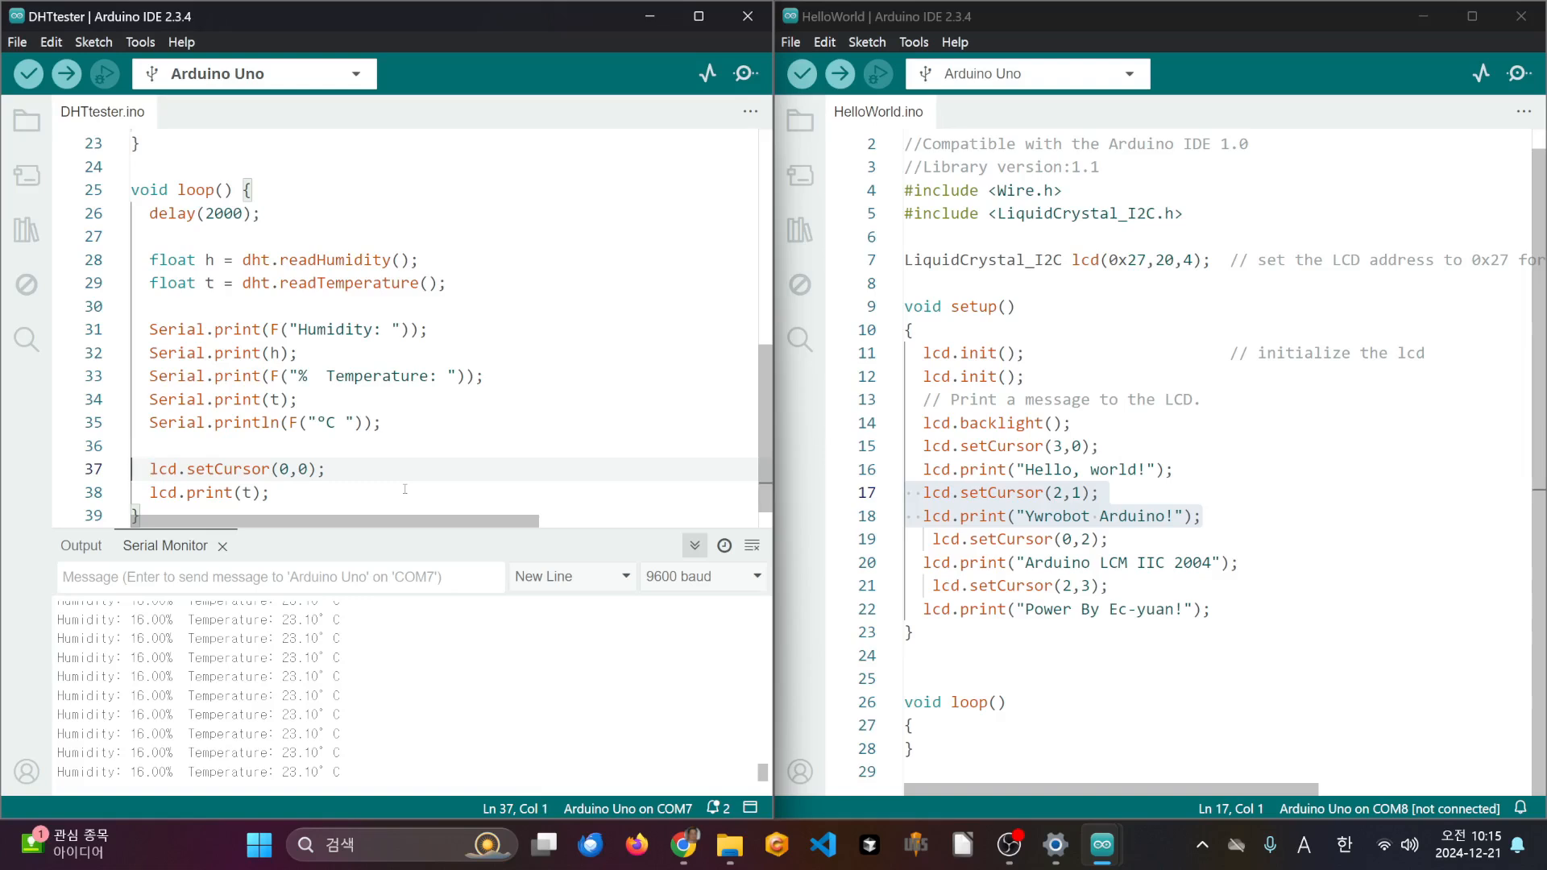
pyautogui.hotkey('shift', 'Down')
pyautogui.hotkey('shift', 'Down')
pyautogui.hotkey('ctrl', 'c')
pyautogui.press('Down')
pyautogui.press('Up')
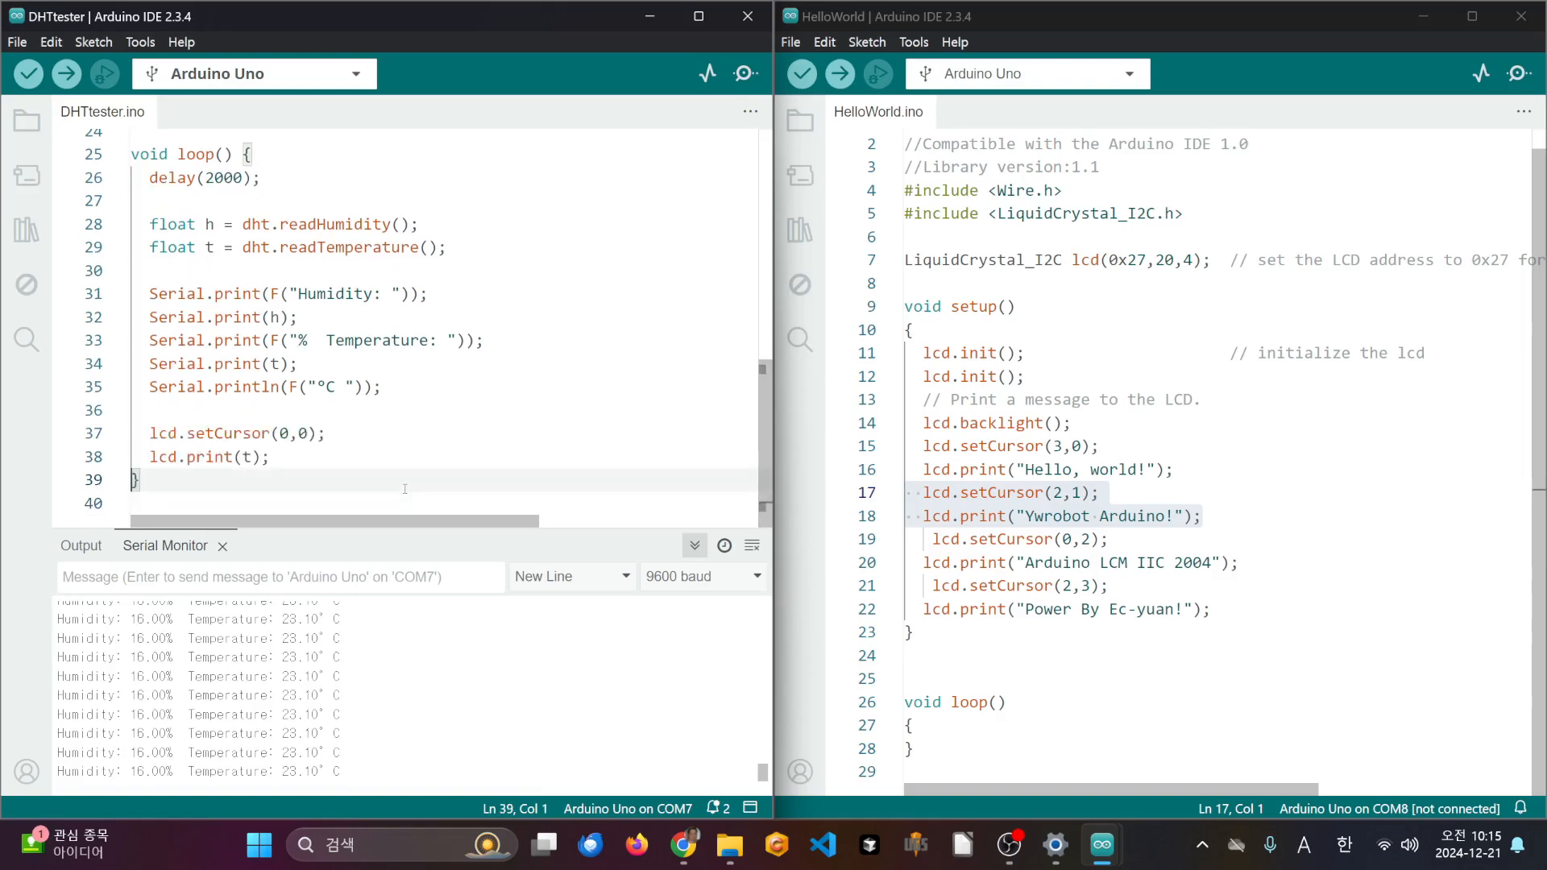
pyautogui.press('Return')
pyautogui.press('Up')
pyautogui.press('Return')
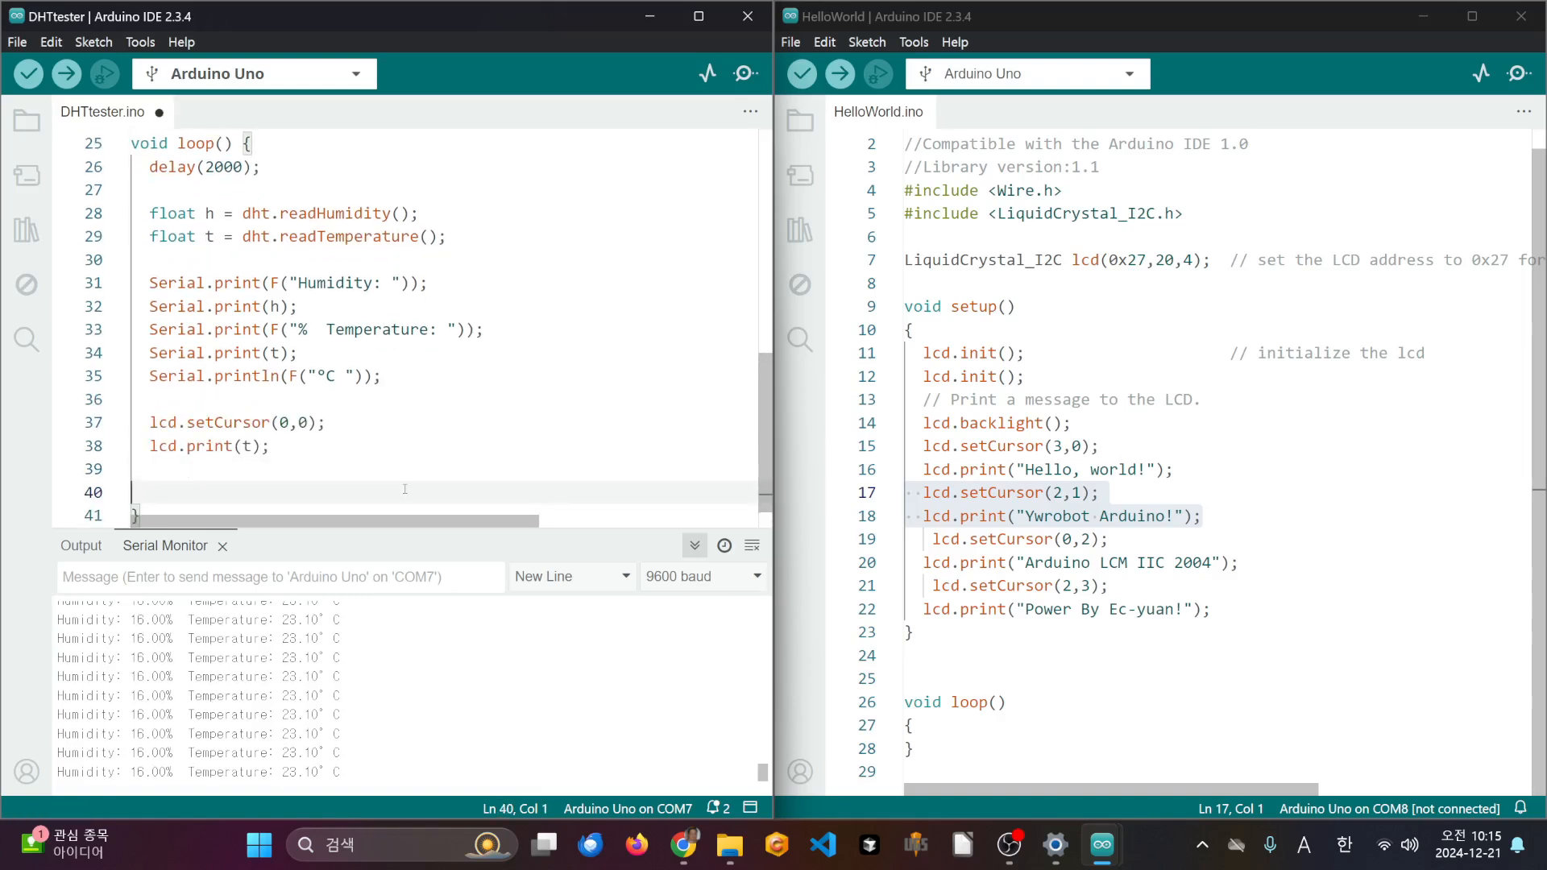
pyautogui.hotkey('ctrl', 'v')
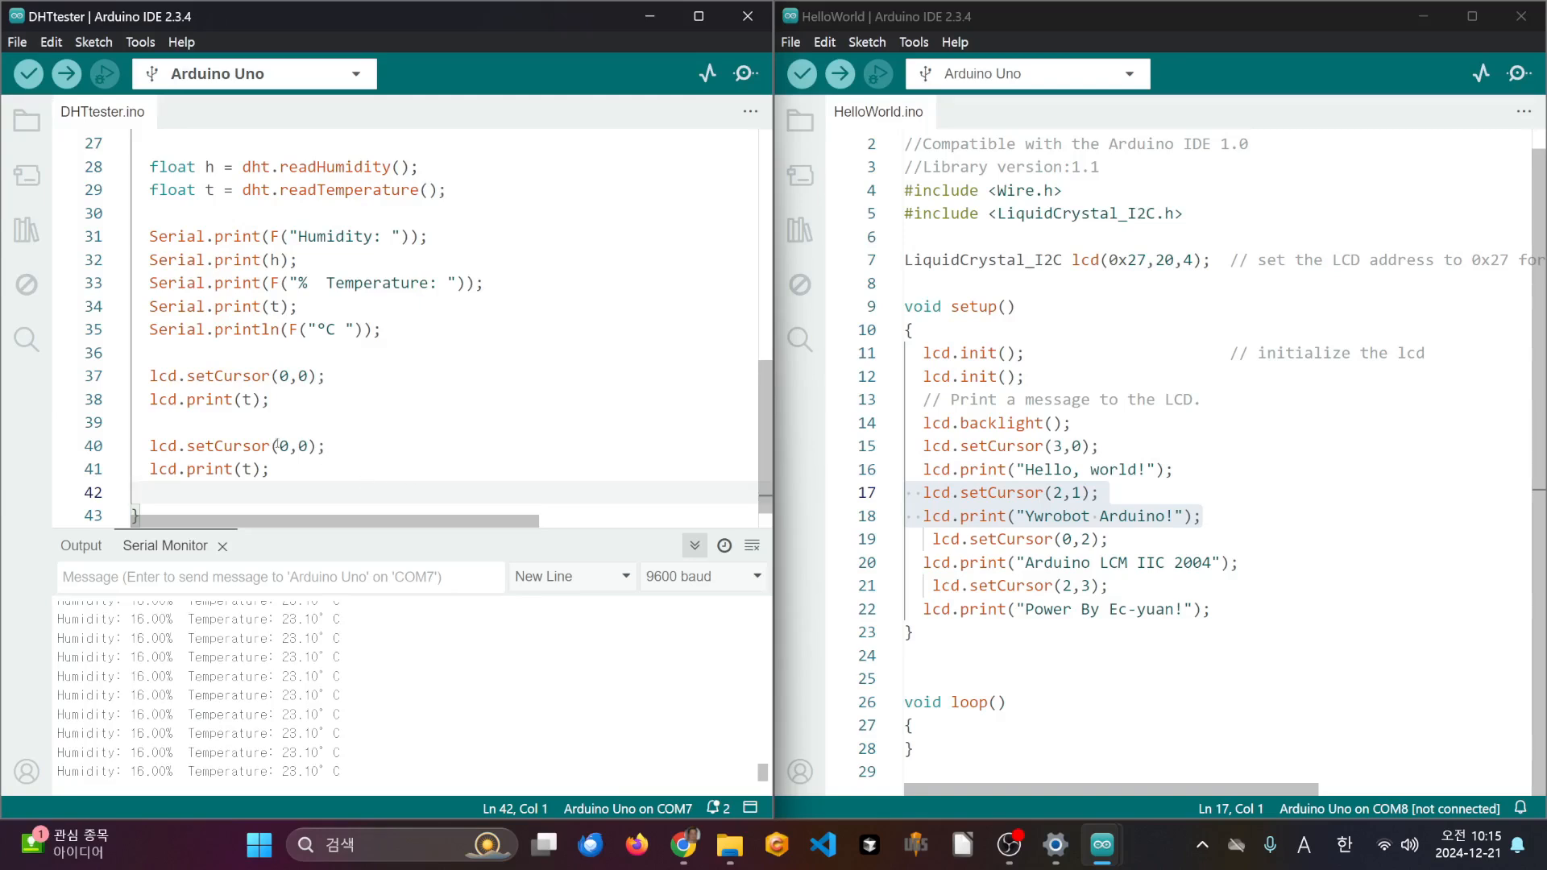
# - Set the first argument of the second lcd.setCursor call in loop to 8
pyautogui.click(291, 446)
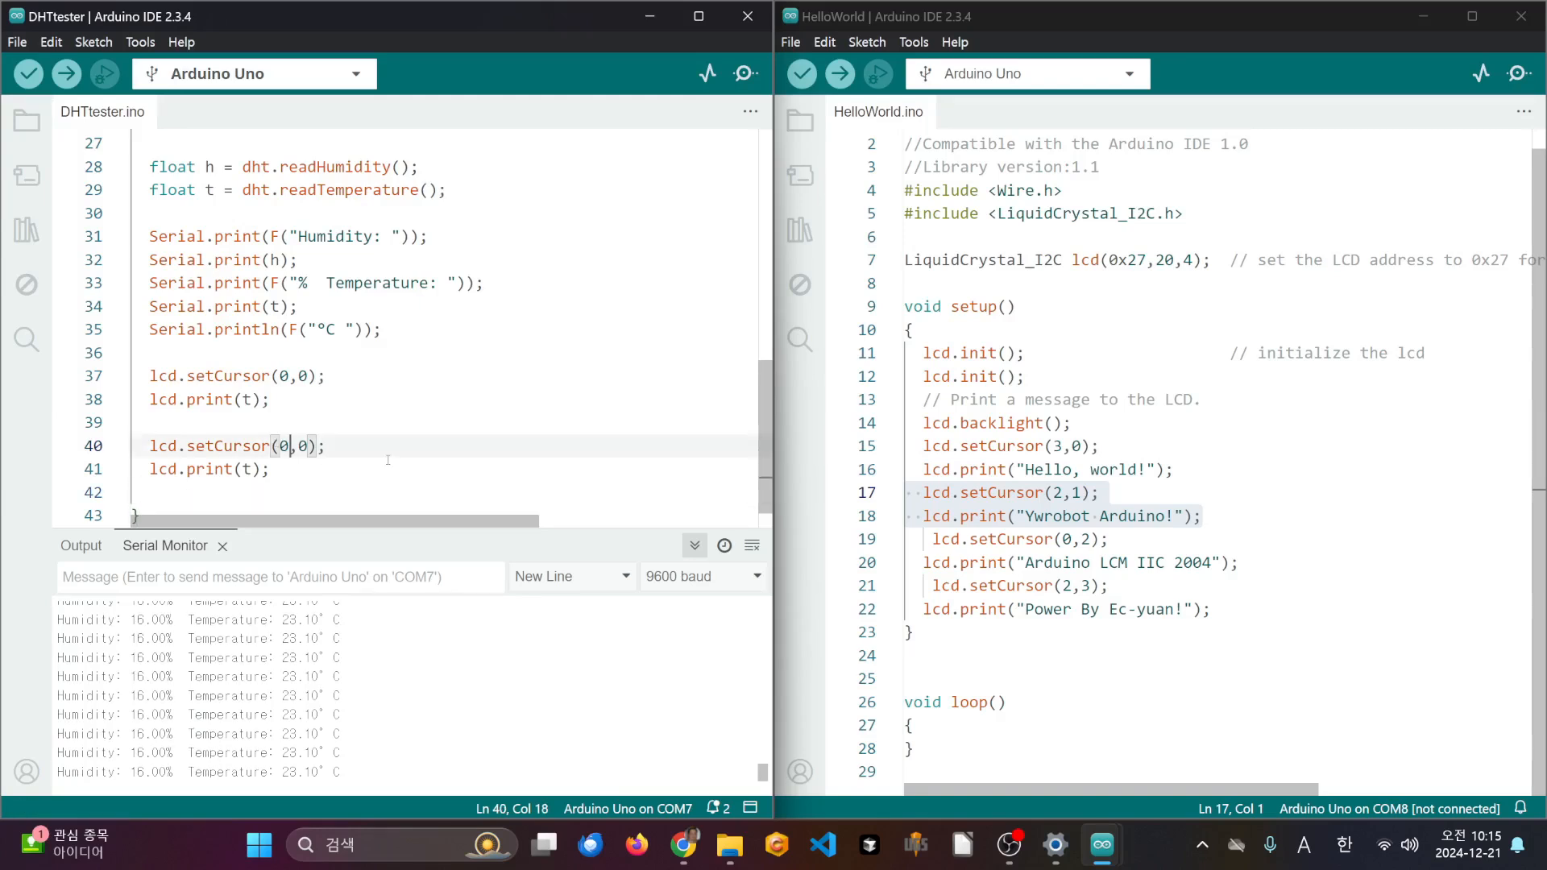
pyautogui.press('BackSpace')
pyautogui.write('8')
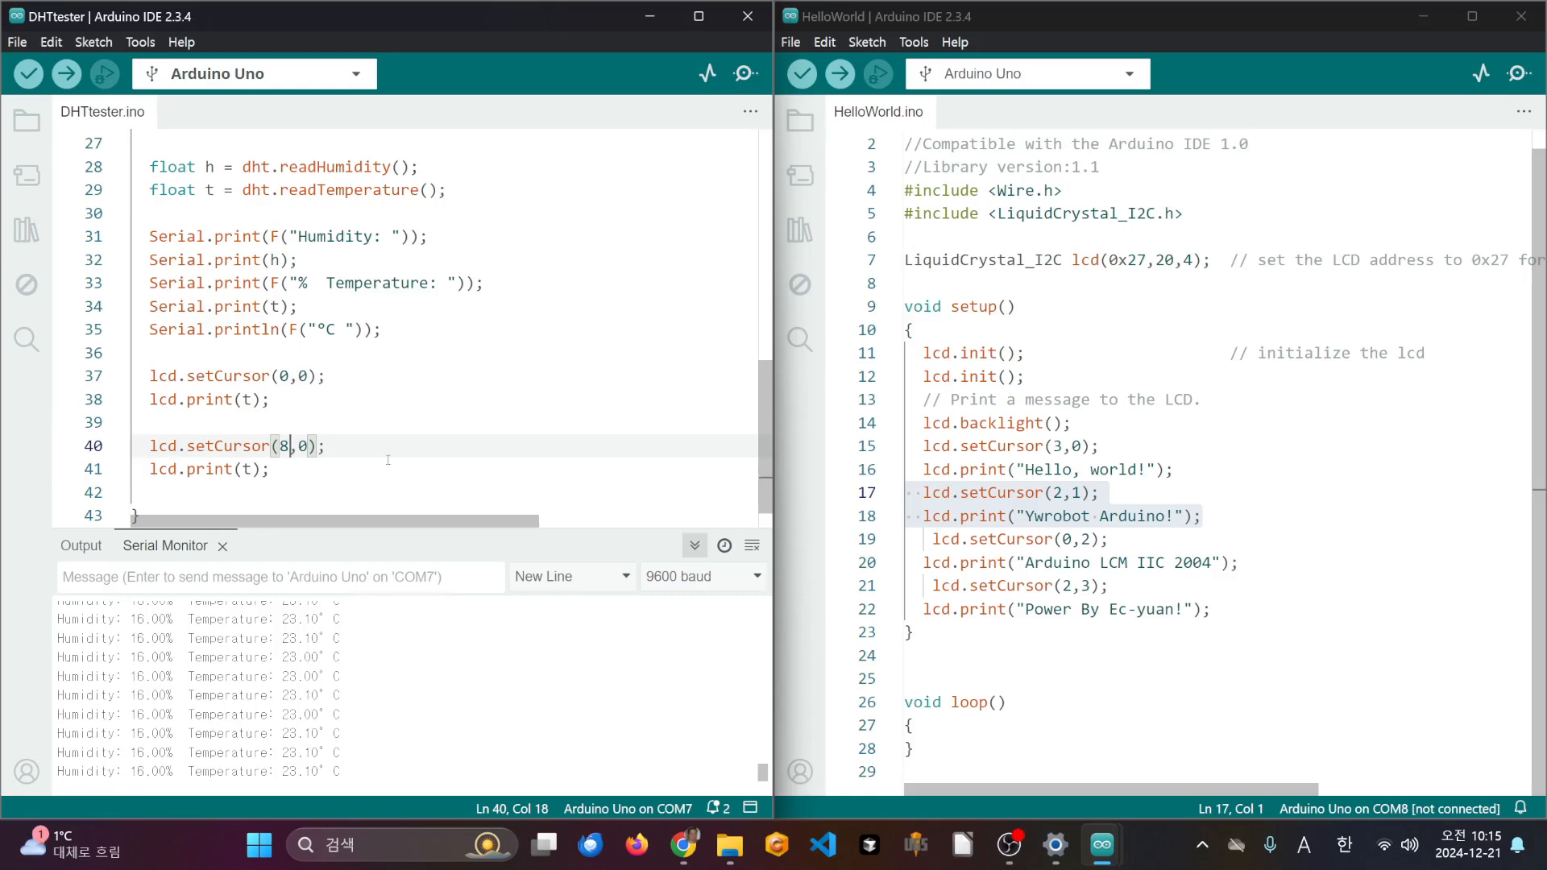
# - Replace the variable t with h in the second lcd.print call in loop and save the sketch
pyautogui.press('Down')
pyautogui.press('Left')
pyautogui.press('Left')
pyautogui.press('BackSpace')
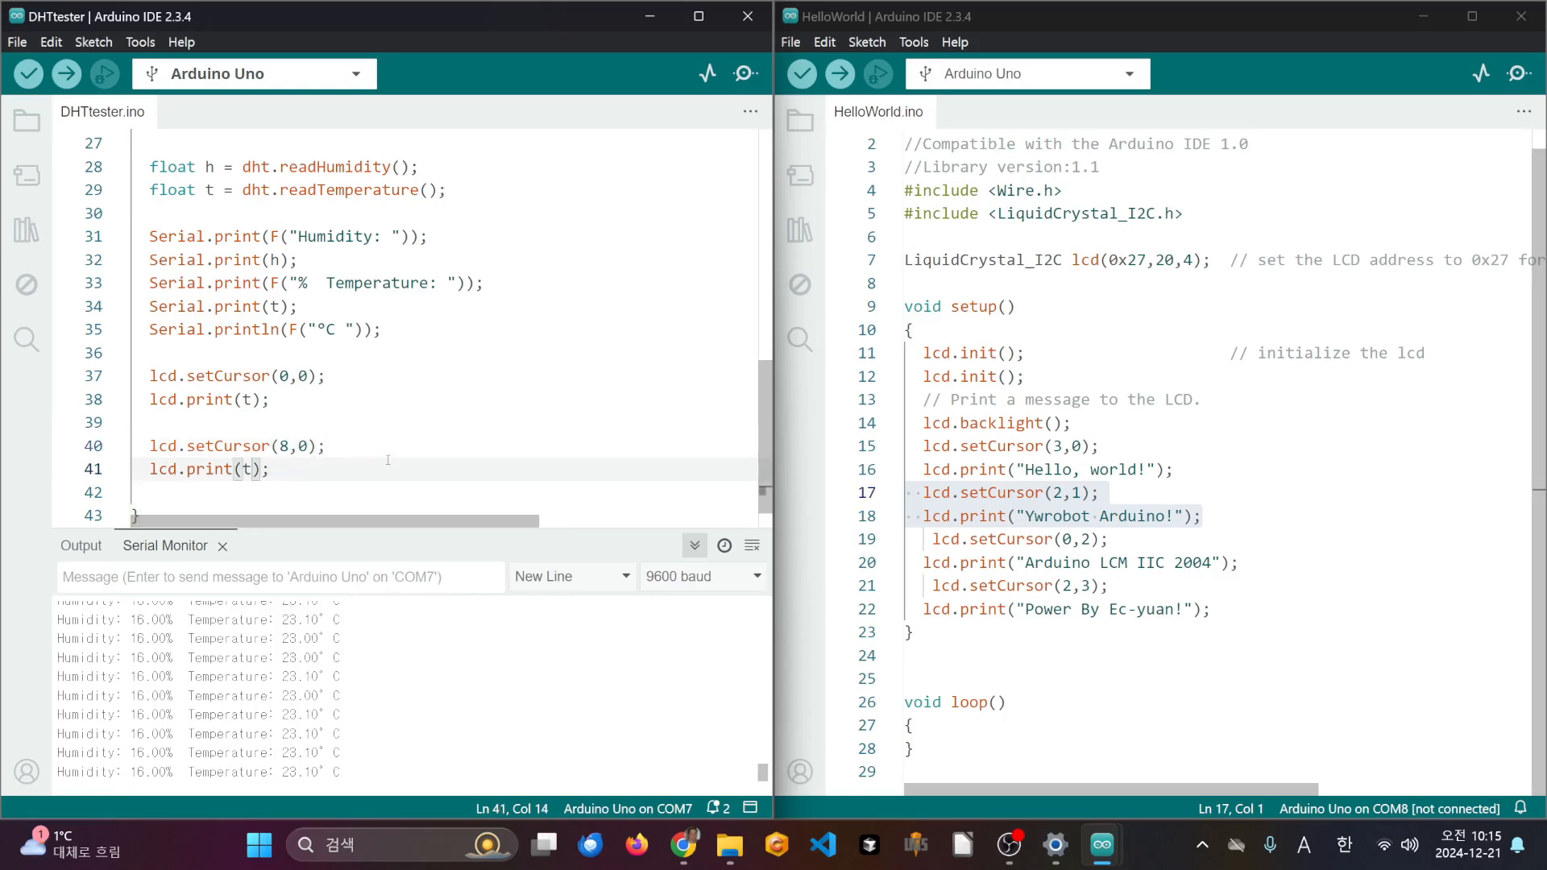
pyautogui.write('j')
pyautogui.press('BackSpace')
pyautogui.write('h')
pyautogui.hotkey('ctrl', 's')
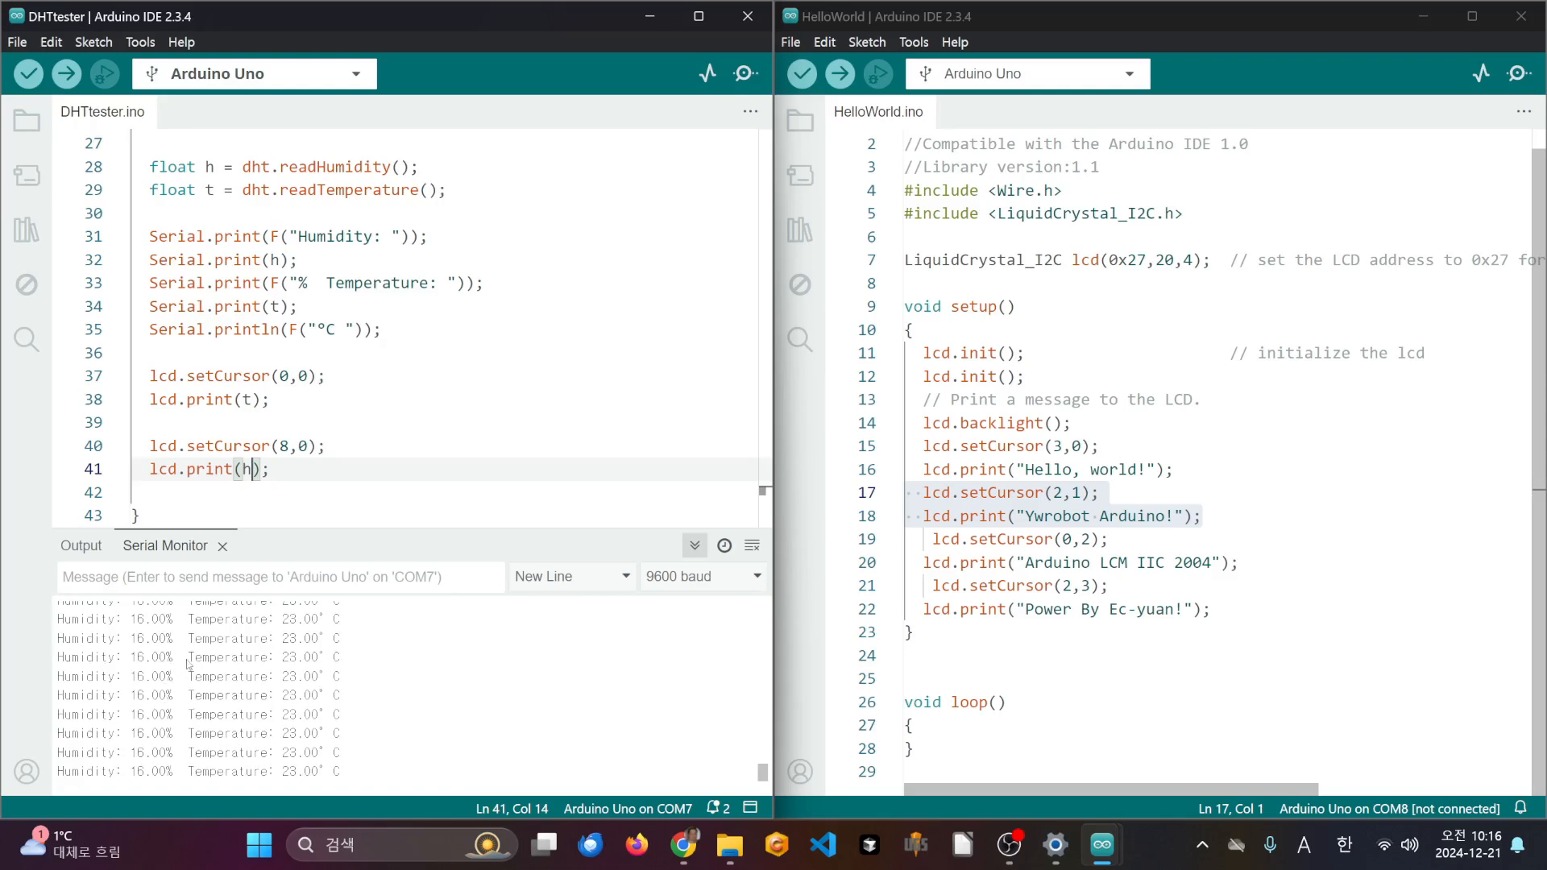
# - Insert an LCD cursor-positioning call at 0,0 above the existing lcd lines in loop, set apart by blank lines
pyautogui.click(253, 359)
pyautogui.press('Return')
pyautogui.press('Up')
pyautogui.press('Return')
pyautogui.write('lcd')
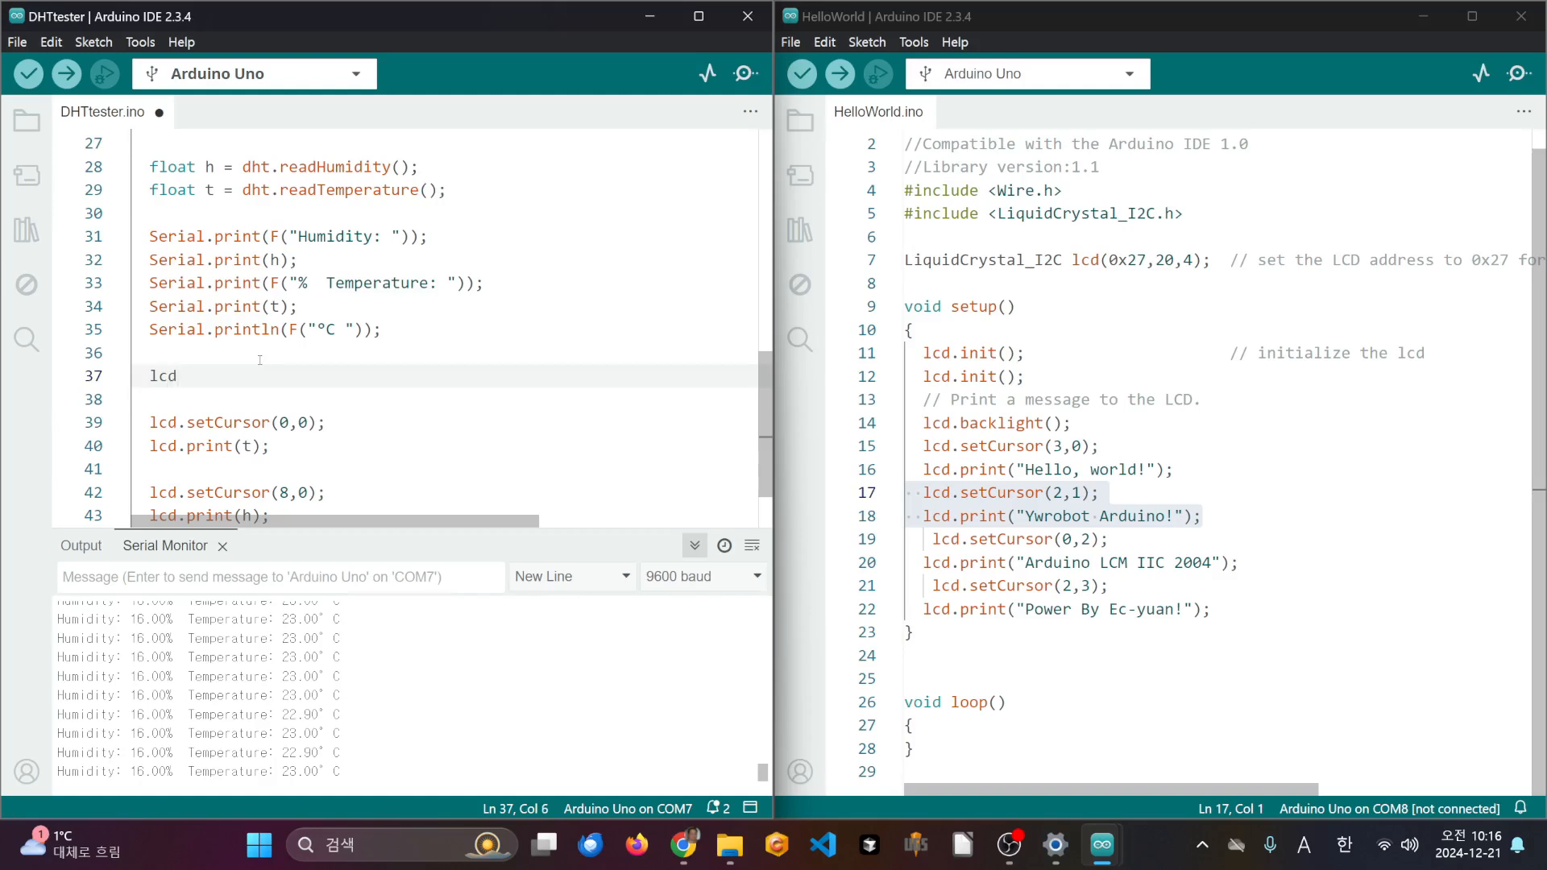
pyautogui.hotkey('ctrl', 'r')
pyautogui.write('prin')
pyautogui.press('BackSpace')
pyautogui.press('BackSpace')
pyautogui.press('BackSpace')
pyautogui.press('BackSpace')
pyautogui.write('setcu')
pyautogui.press('BackSpace')
pyautogui.press('BackSpace')
pyautogui.write('Curso(0,.')
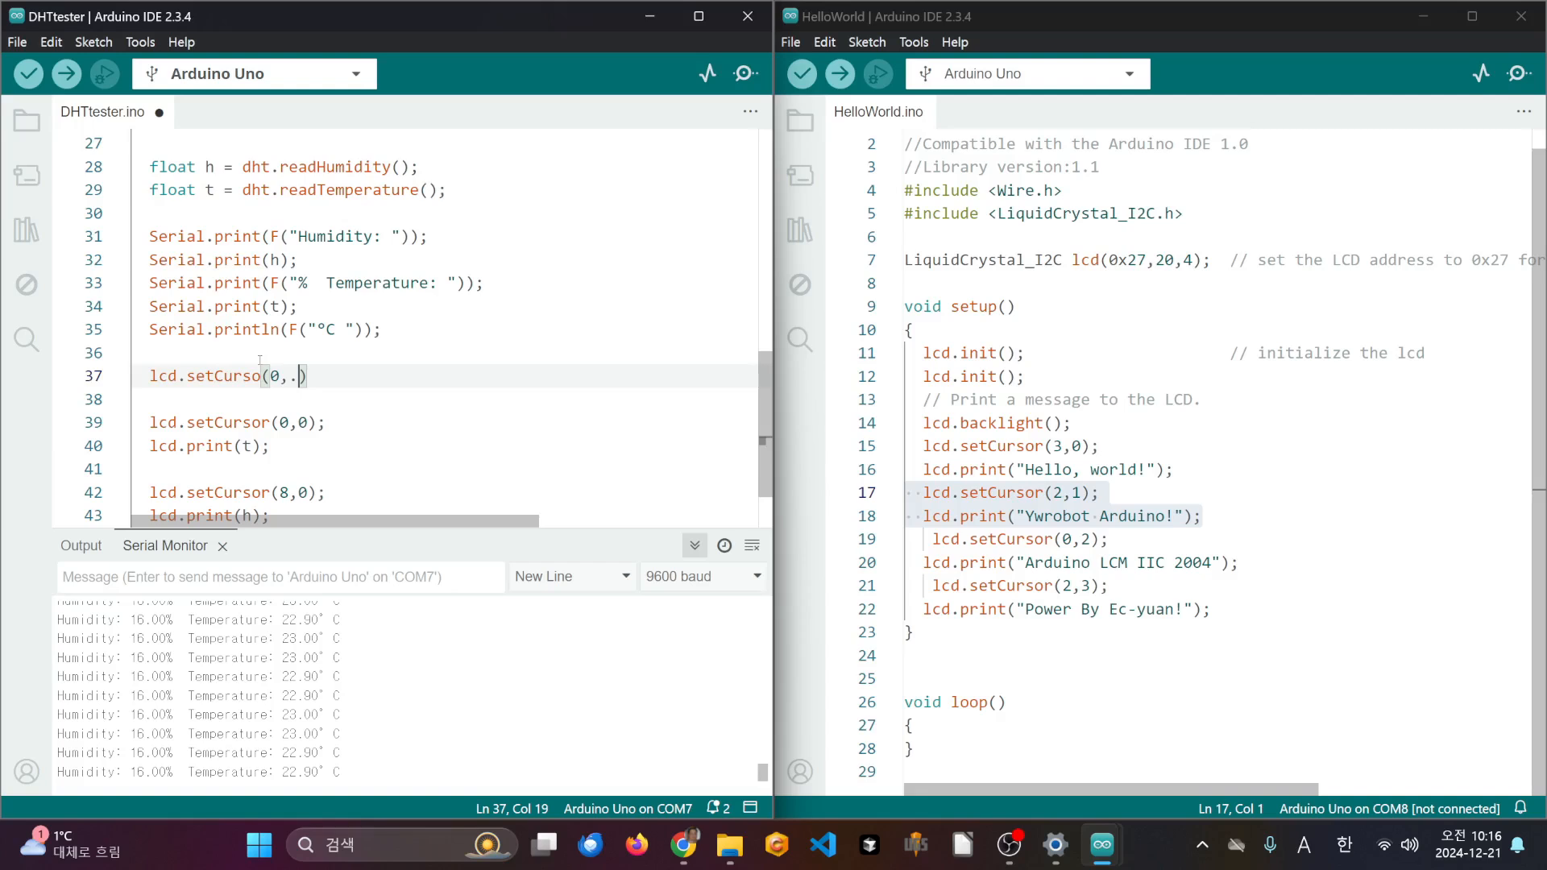
pyautogui.press('BackSpace')
pyautogui.write('0);')
pyautogui.press('Return')
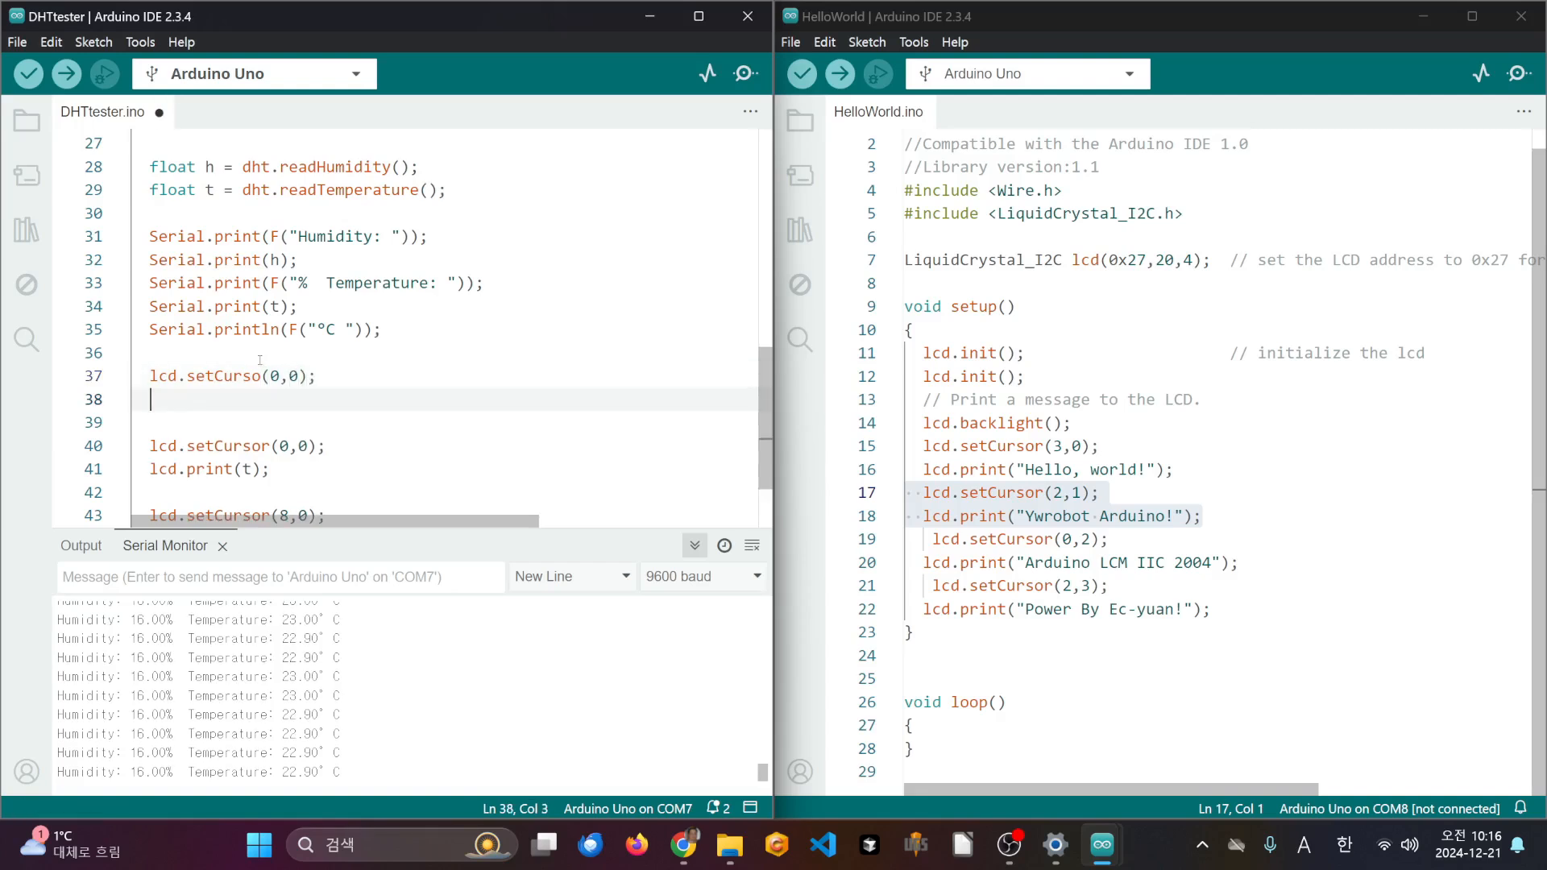
# - Add an lcd.print call with a string of 15 spaces below the new cursor line and upload the sketch
pyautogui.write('lcd.print("')
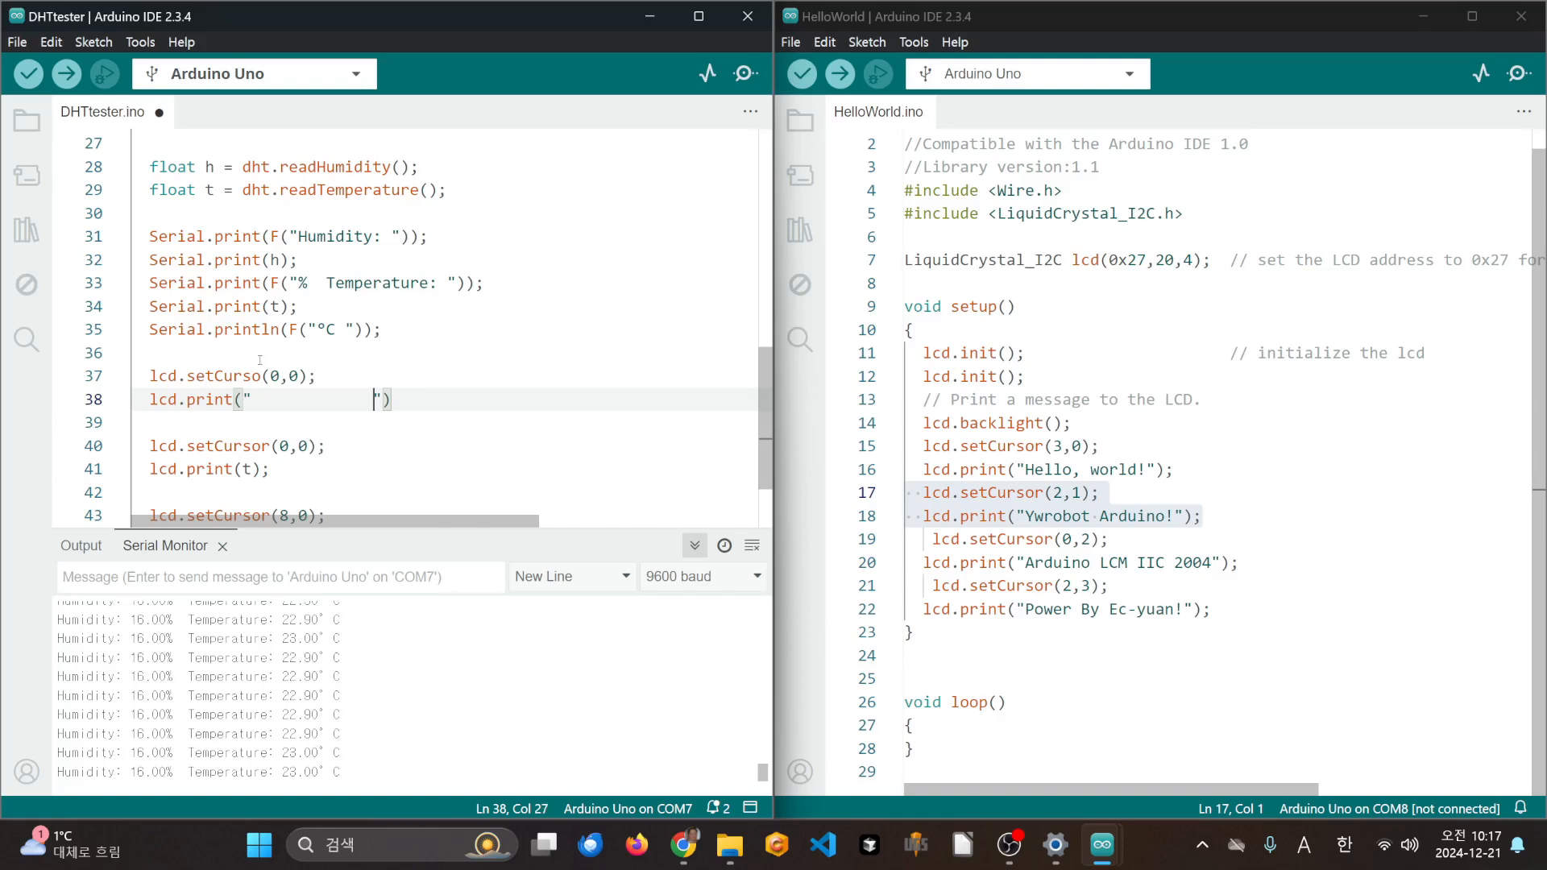
pyautogui.hotkey('ctrl', 'u')
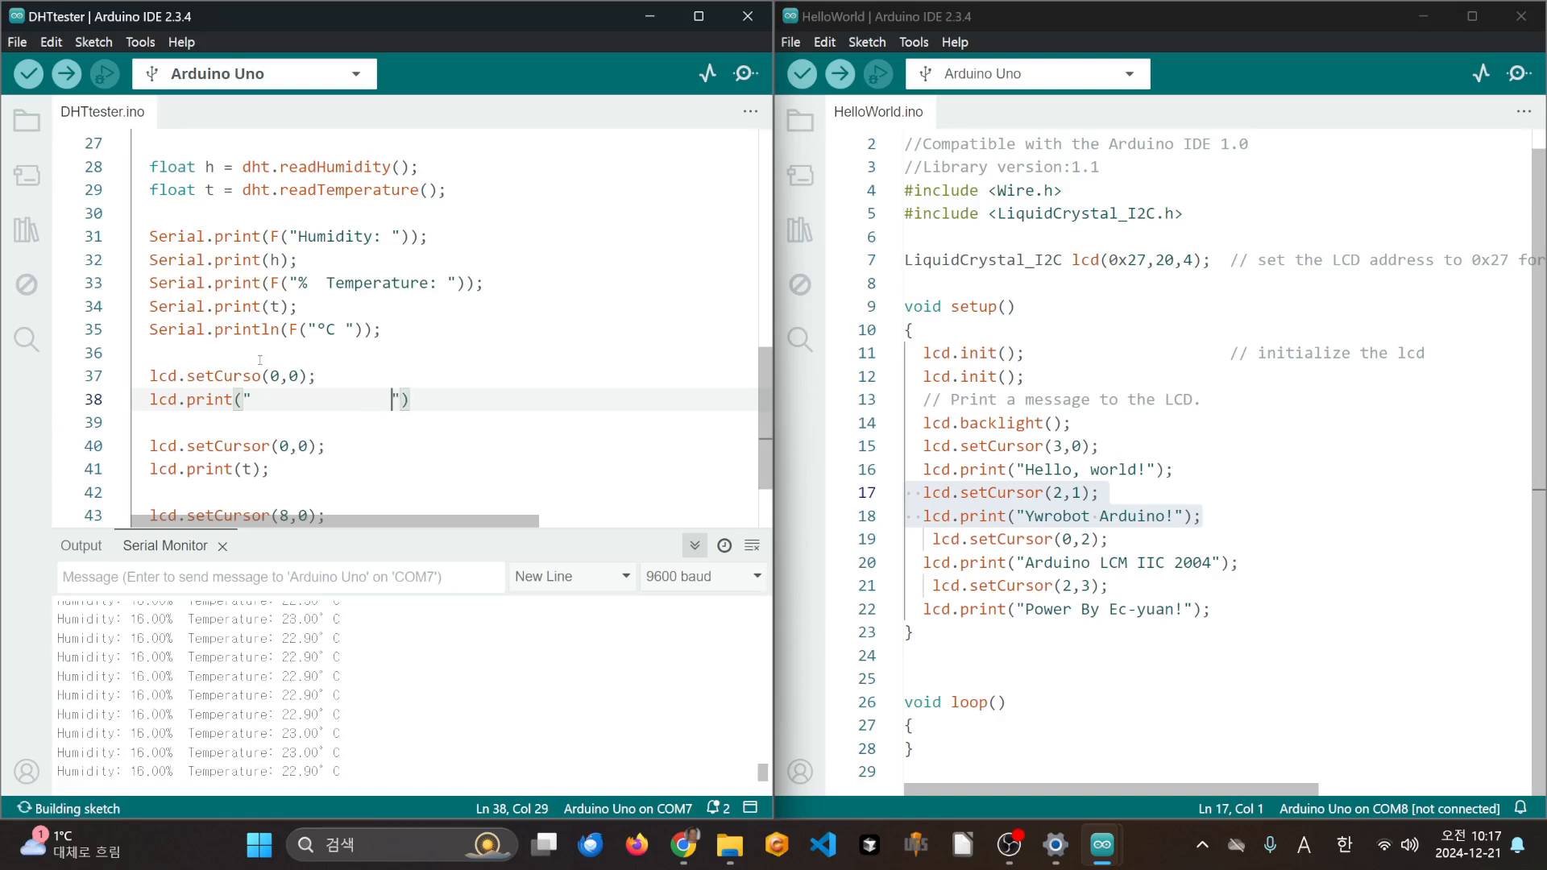
pyautogui.press('Down')
pyautogui.press('Down')
pyautogui.press('Home')
pyautogui.press('Up')
pyautogui.press('Up')
pyautogui.press('End')
pyautogui.write(';')
pyautogui.hotkey('ctrl', 'u')
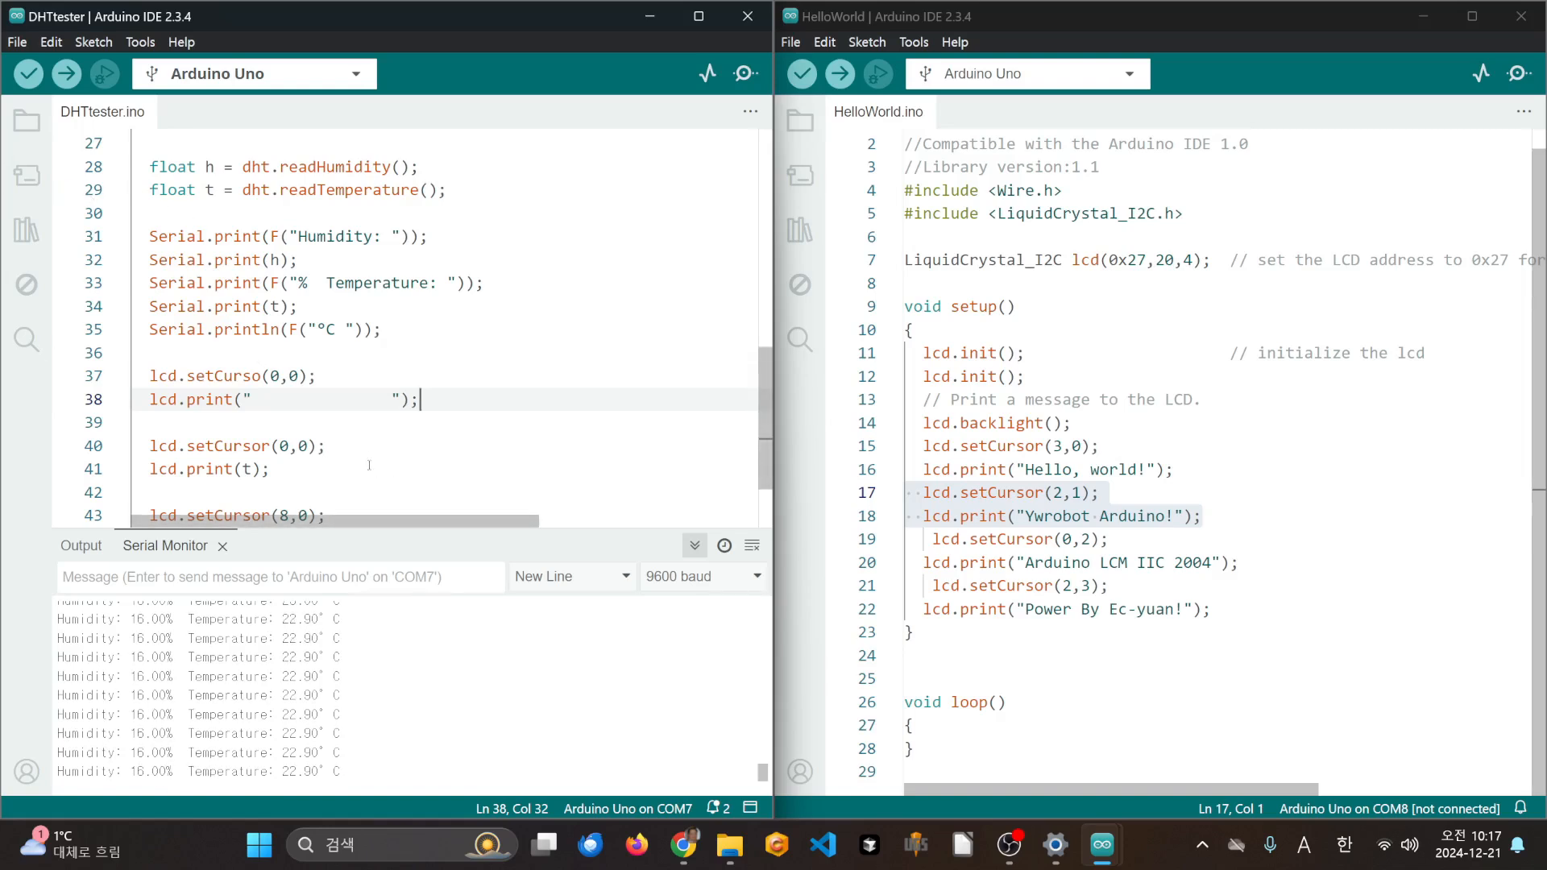
pyautogui.scroll(-2, 356, 389)
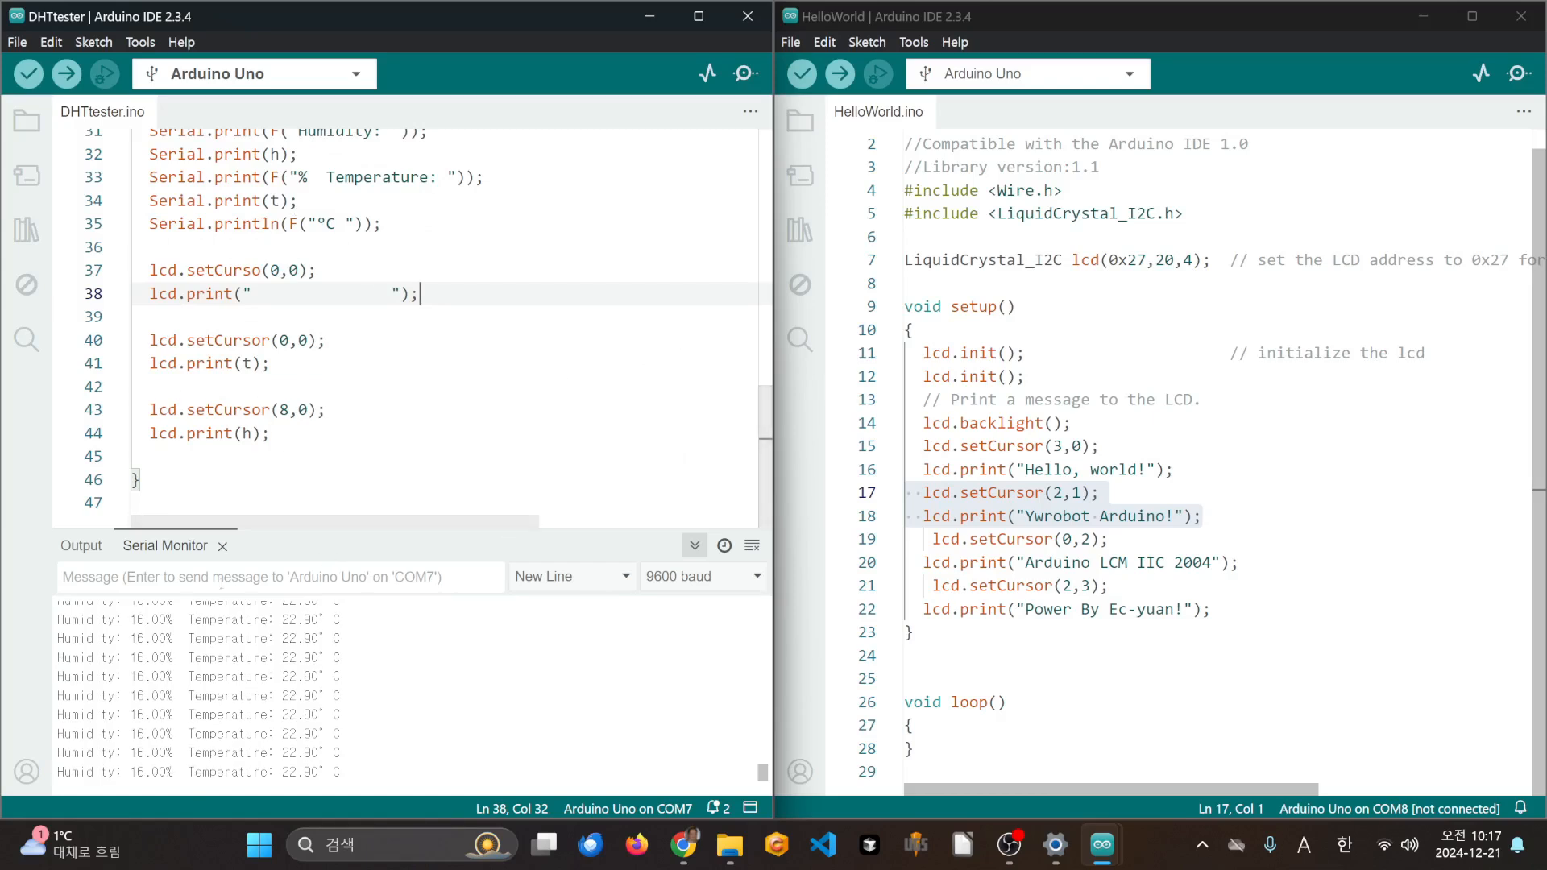
pyautogui.click(66, 73)
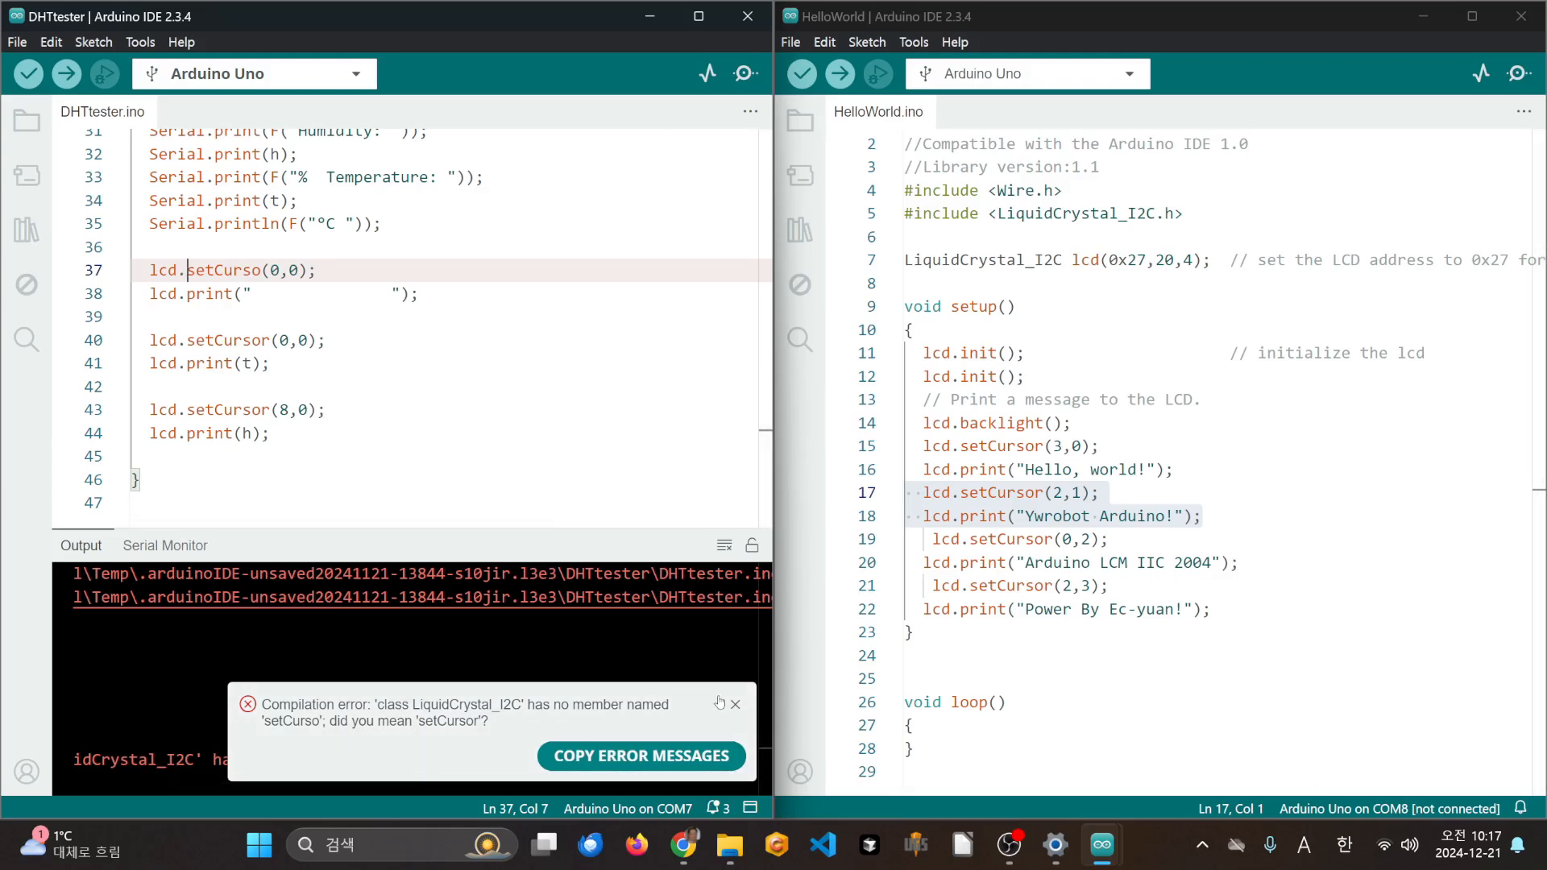
# - Correct setCurso to setCursor in the first LCD line of loop, save the sketch and upload it
pyautogui.click(267, 271)
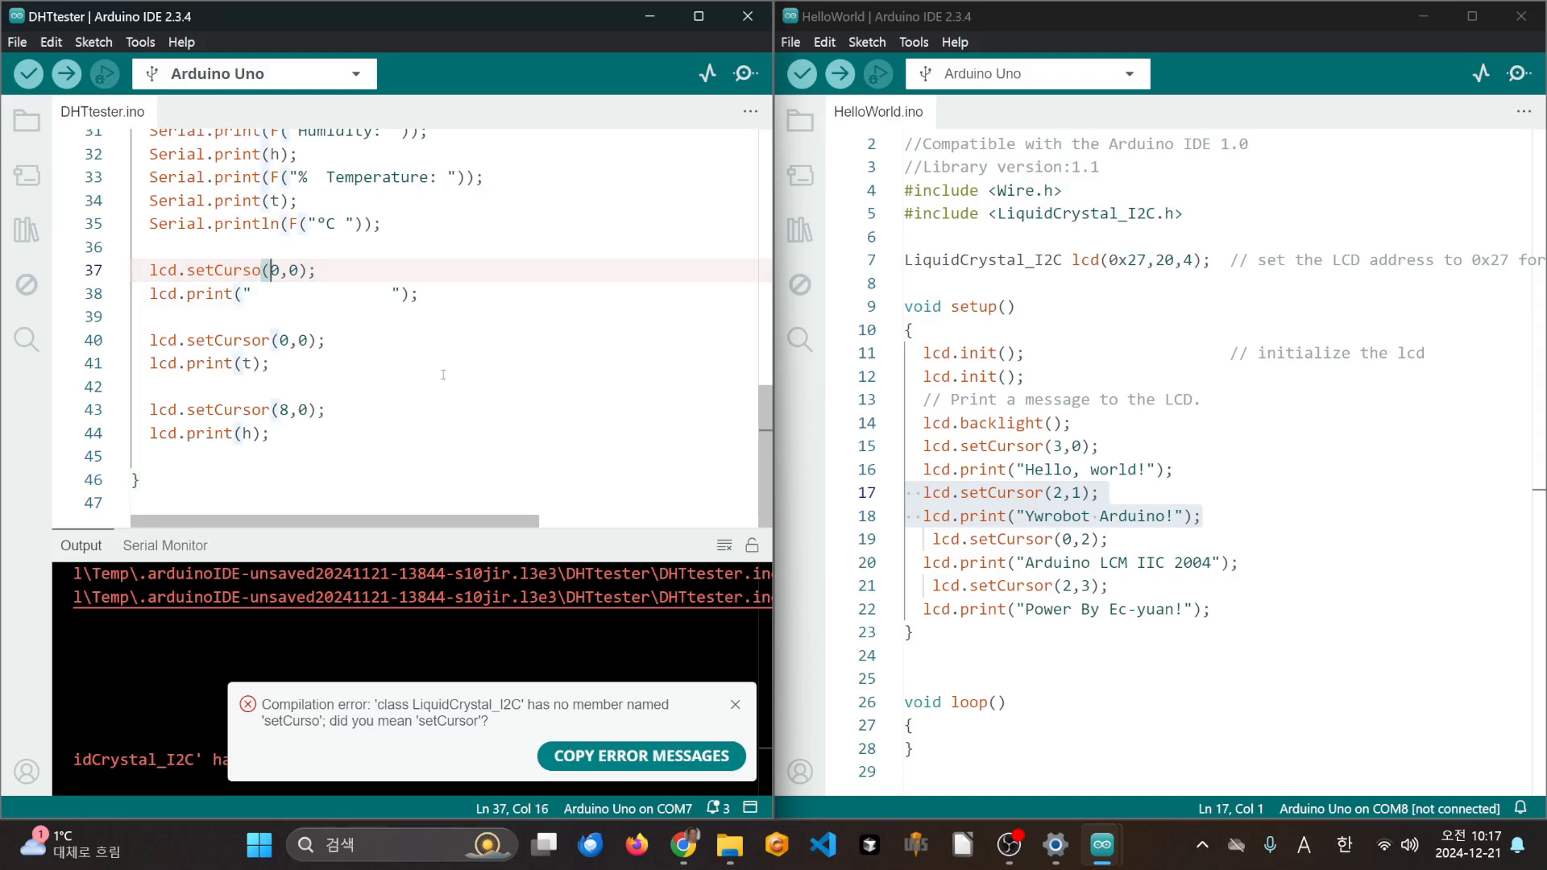
pyautogui.press('Left')
pyautogui.write('r')
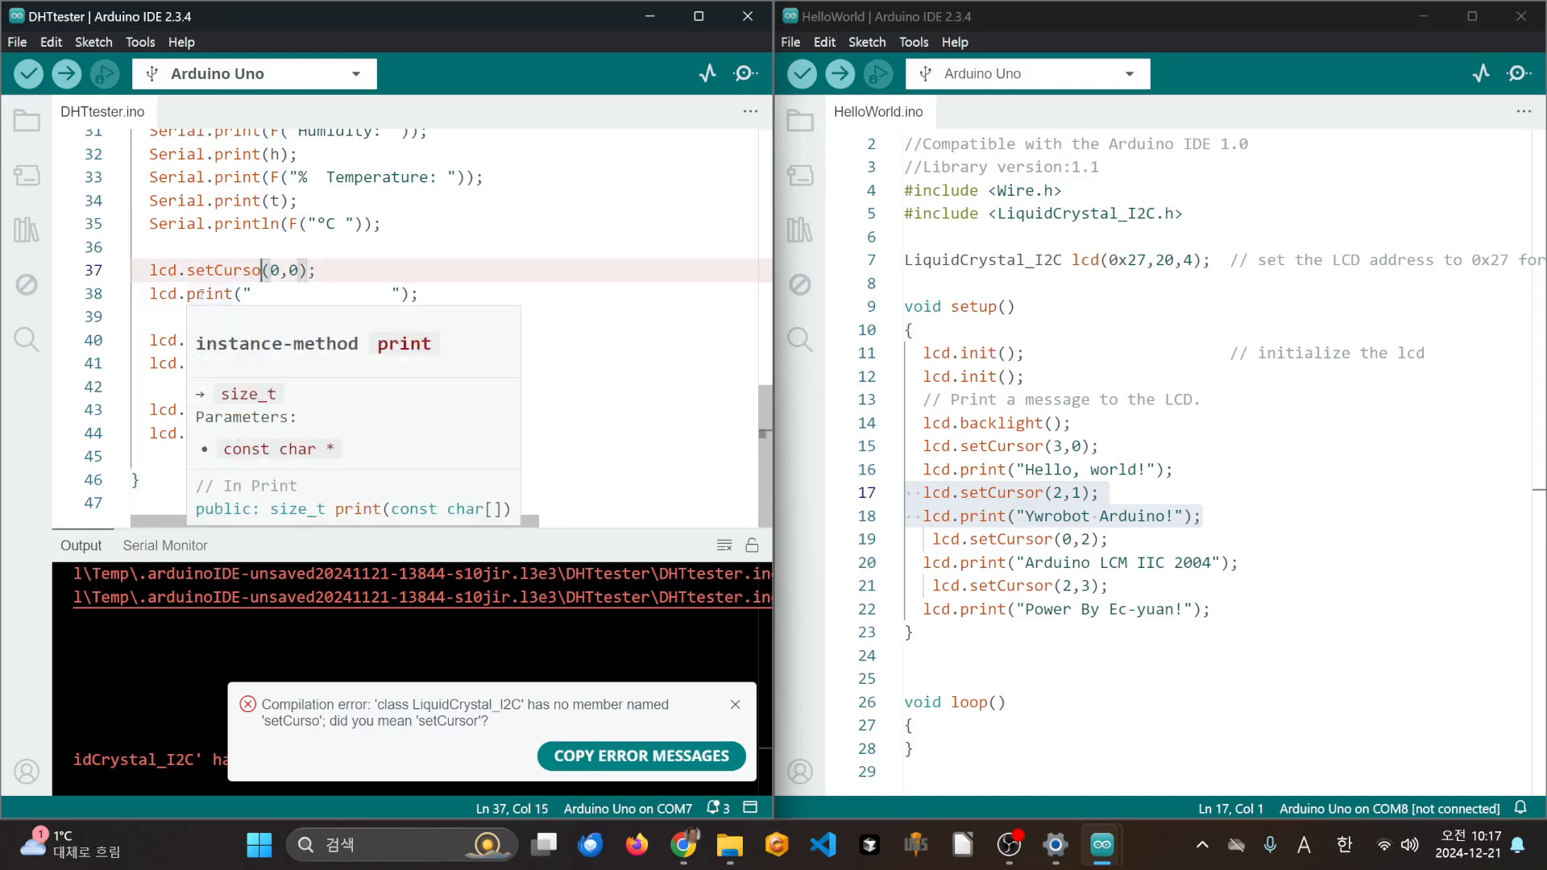
pyautogui.hotkey('ctrl', 's')
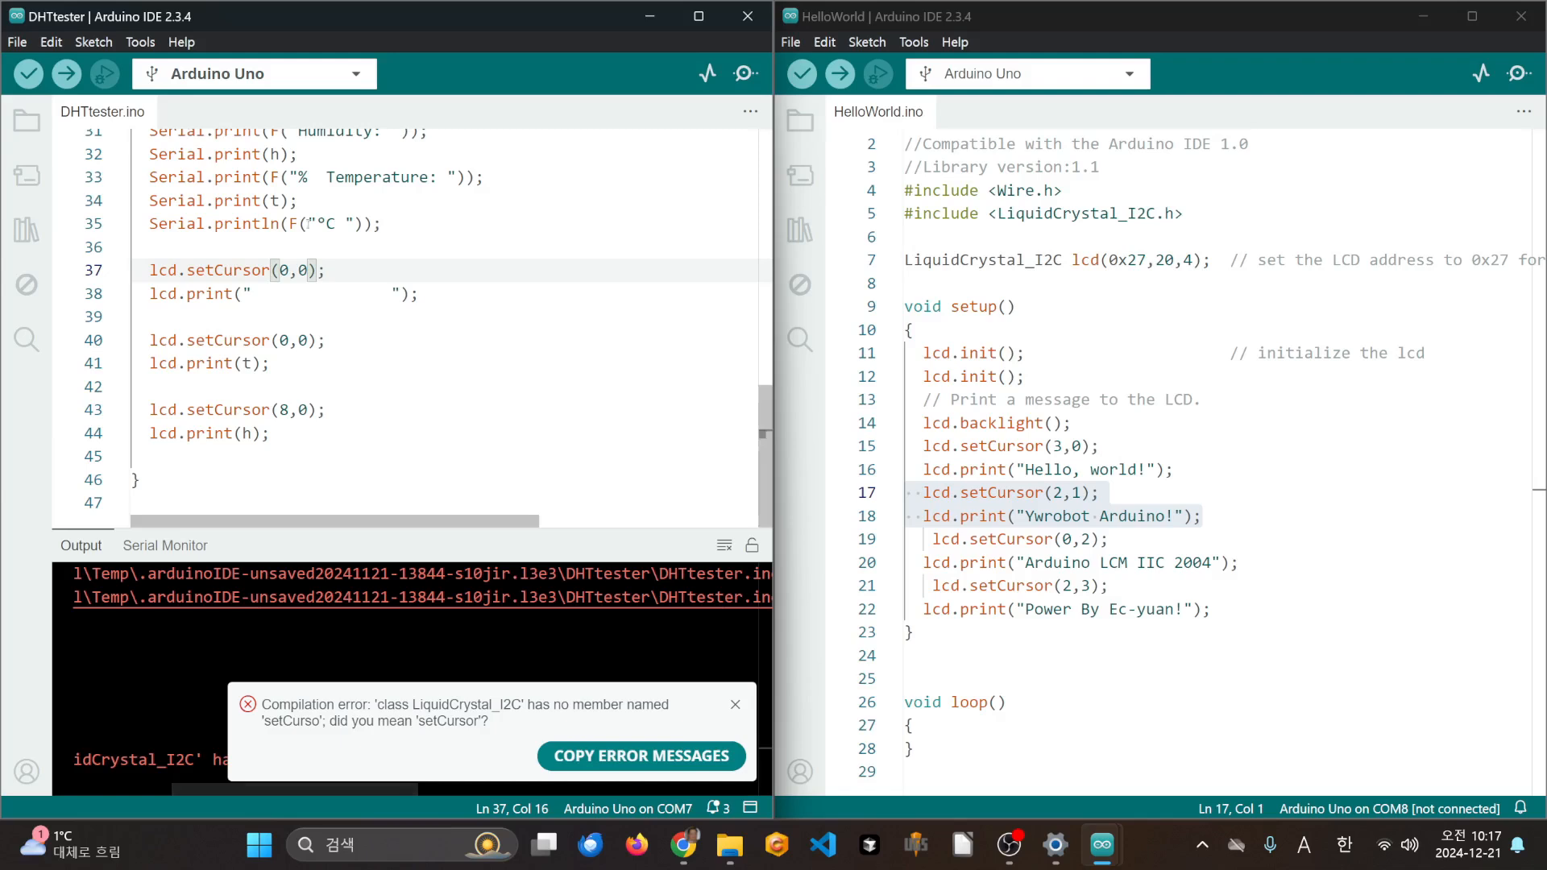
pyautogui.click(66, 74)
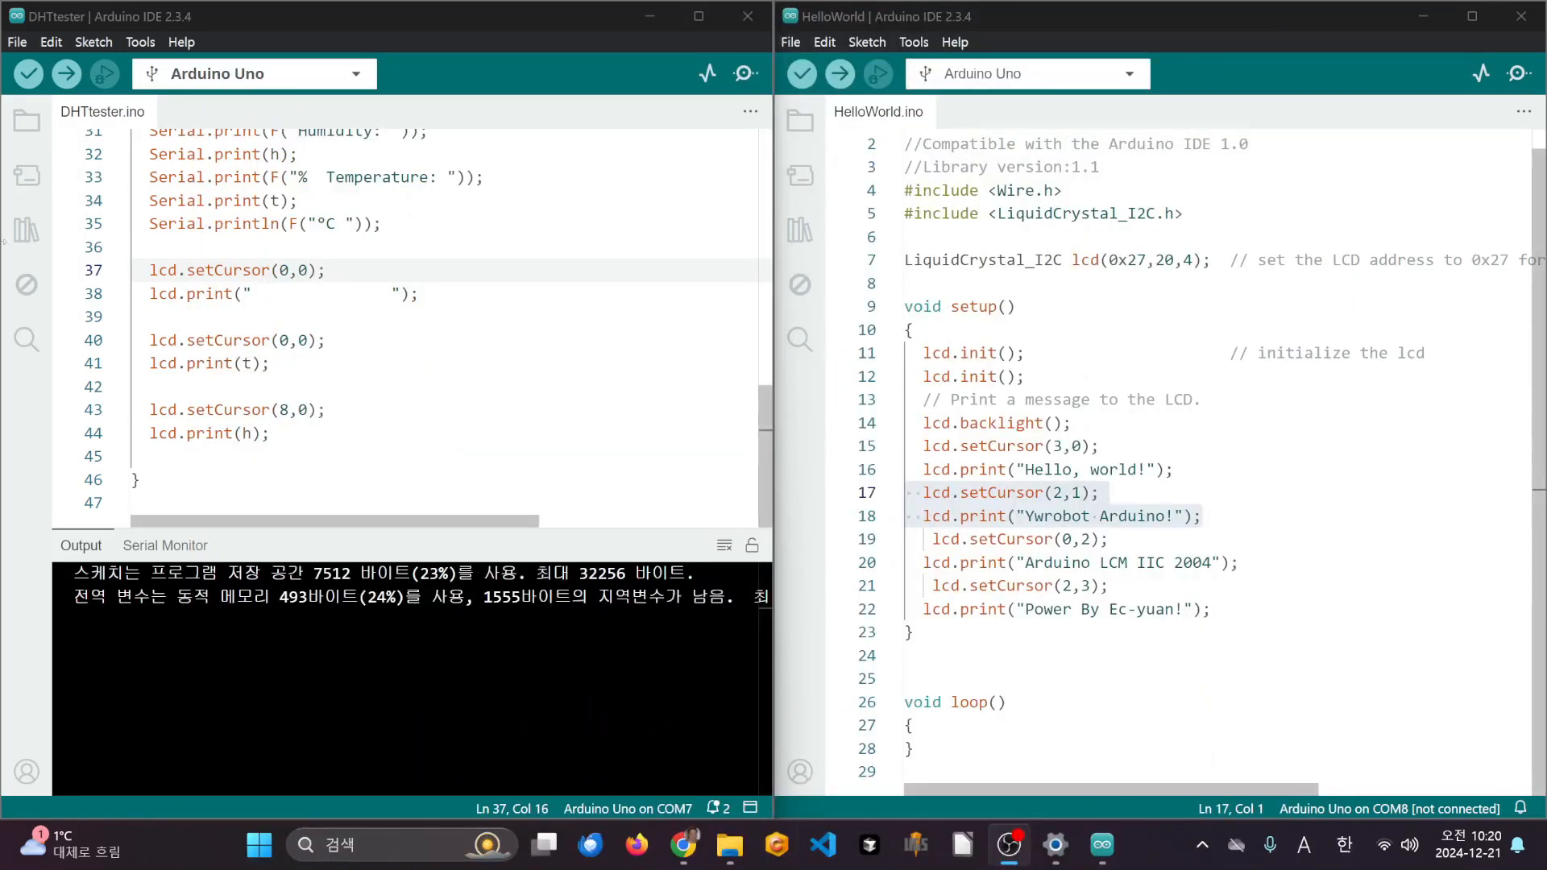
# - Switch to Chrome and search Google for "arduino pcb" in a new tab
pyautogui.click(676, 862)
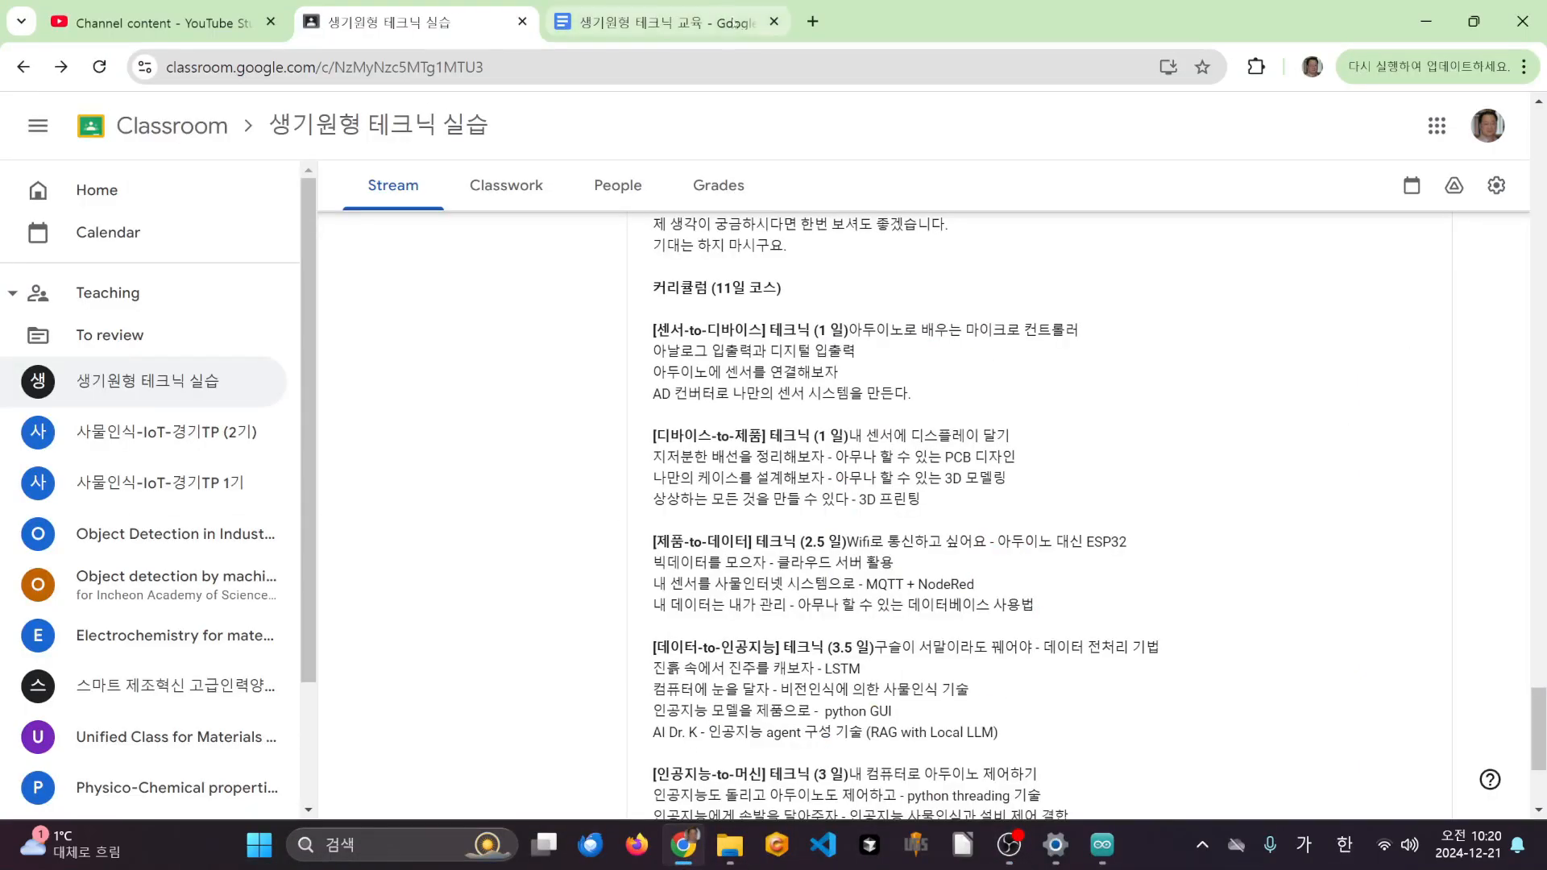
pyautogui.click(815, 27)
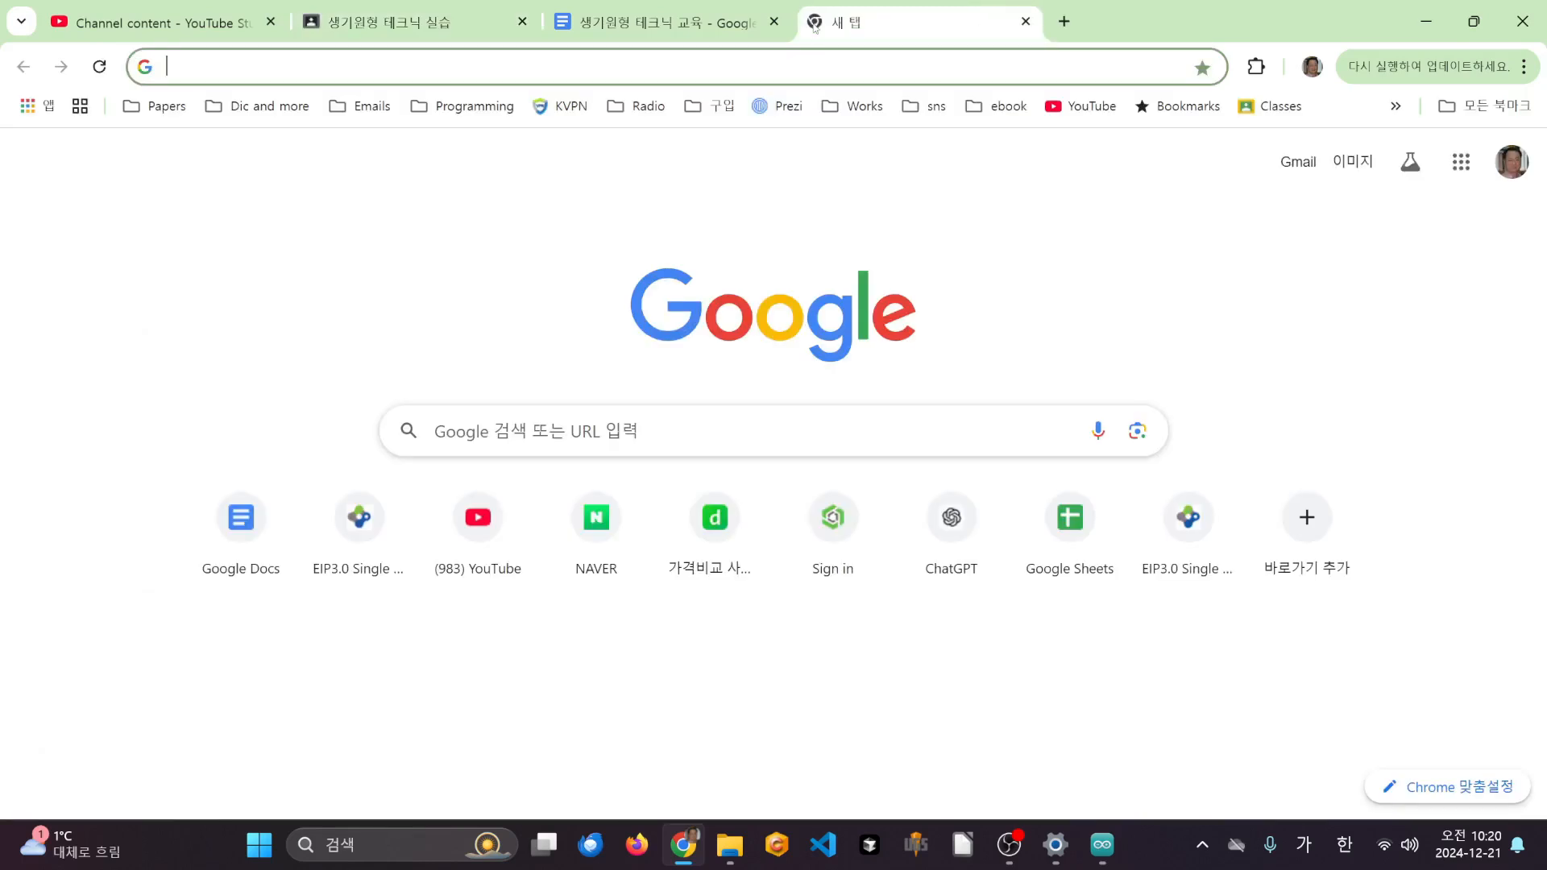
pyautogui.write('ㅔ')
pyautogui.press('BackSpace')
pyautogui.press('Hangul')
pyautogui.write('a')
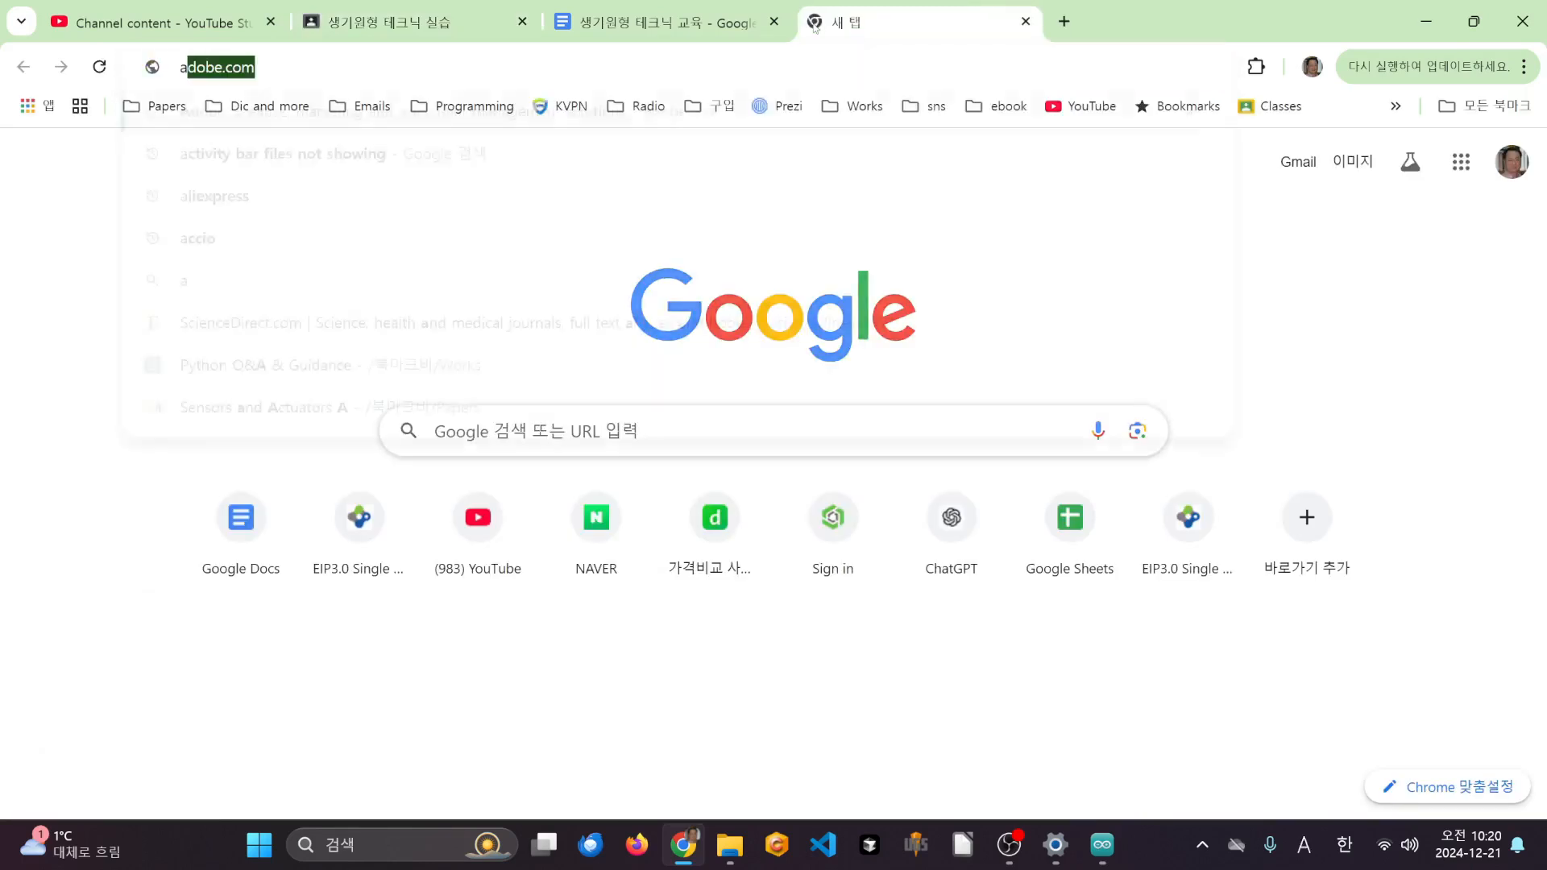
pyautogui.write('rdui')
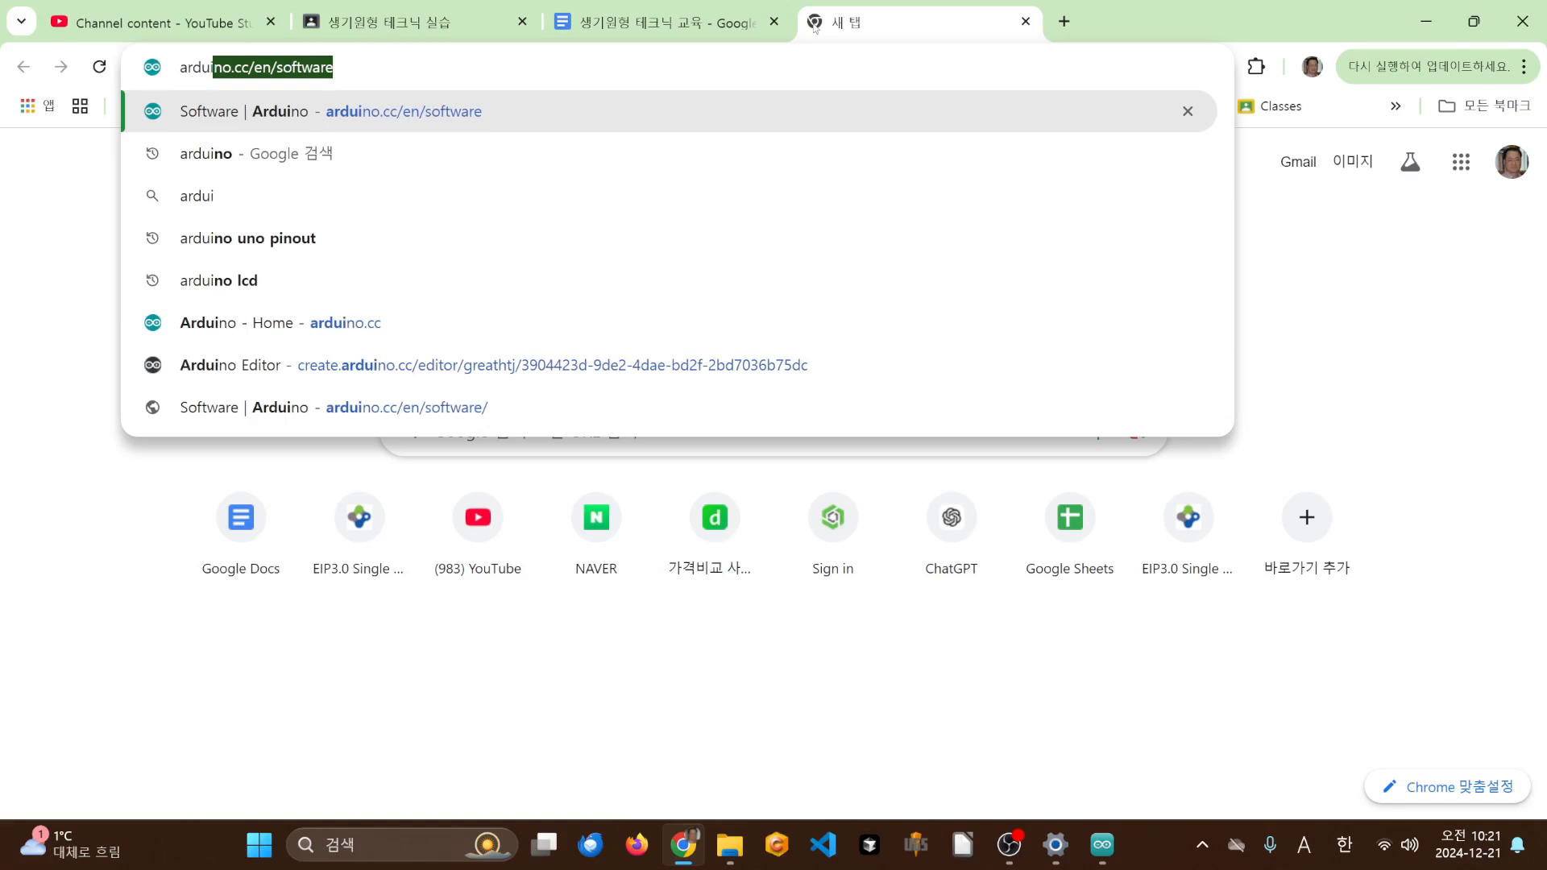
pyautogui.write('no pcb')
pyautogui.press('Return')
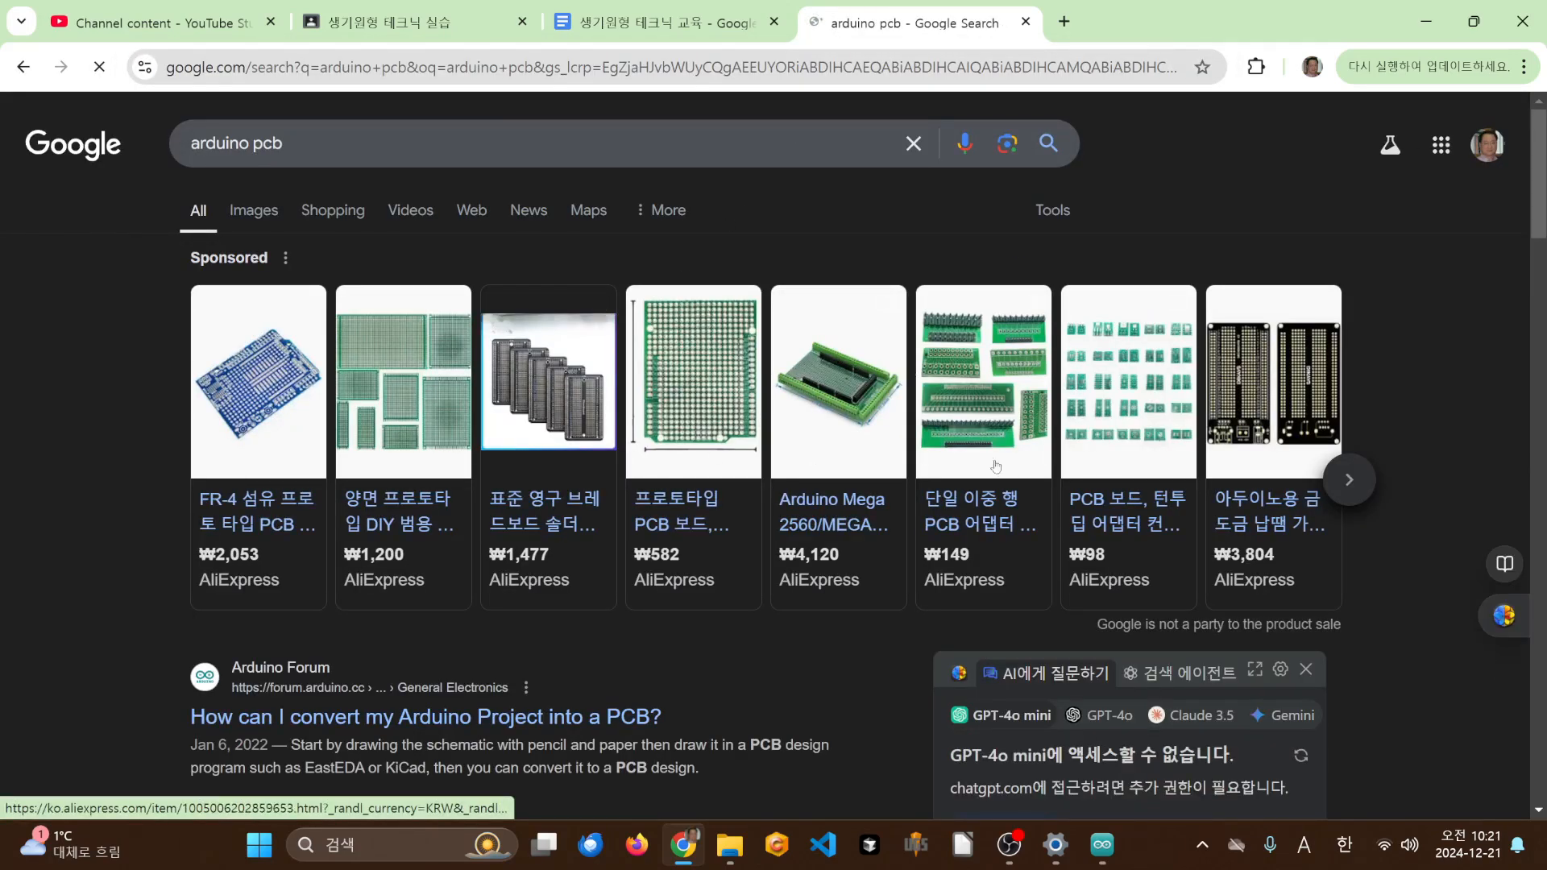
# - Show the image results for "arduino pcb" and browse through the board pictures
pyautogui.scroll(-3, 842, 446)
pyautogui.scroll(3, 819, 499)
pyautogui.click(246, 210)
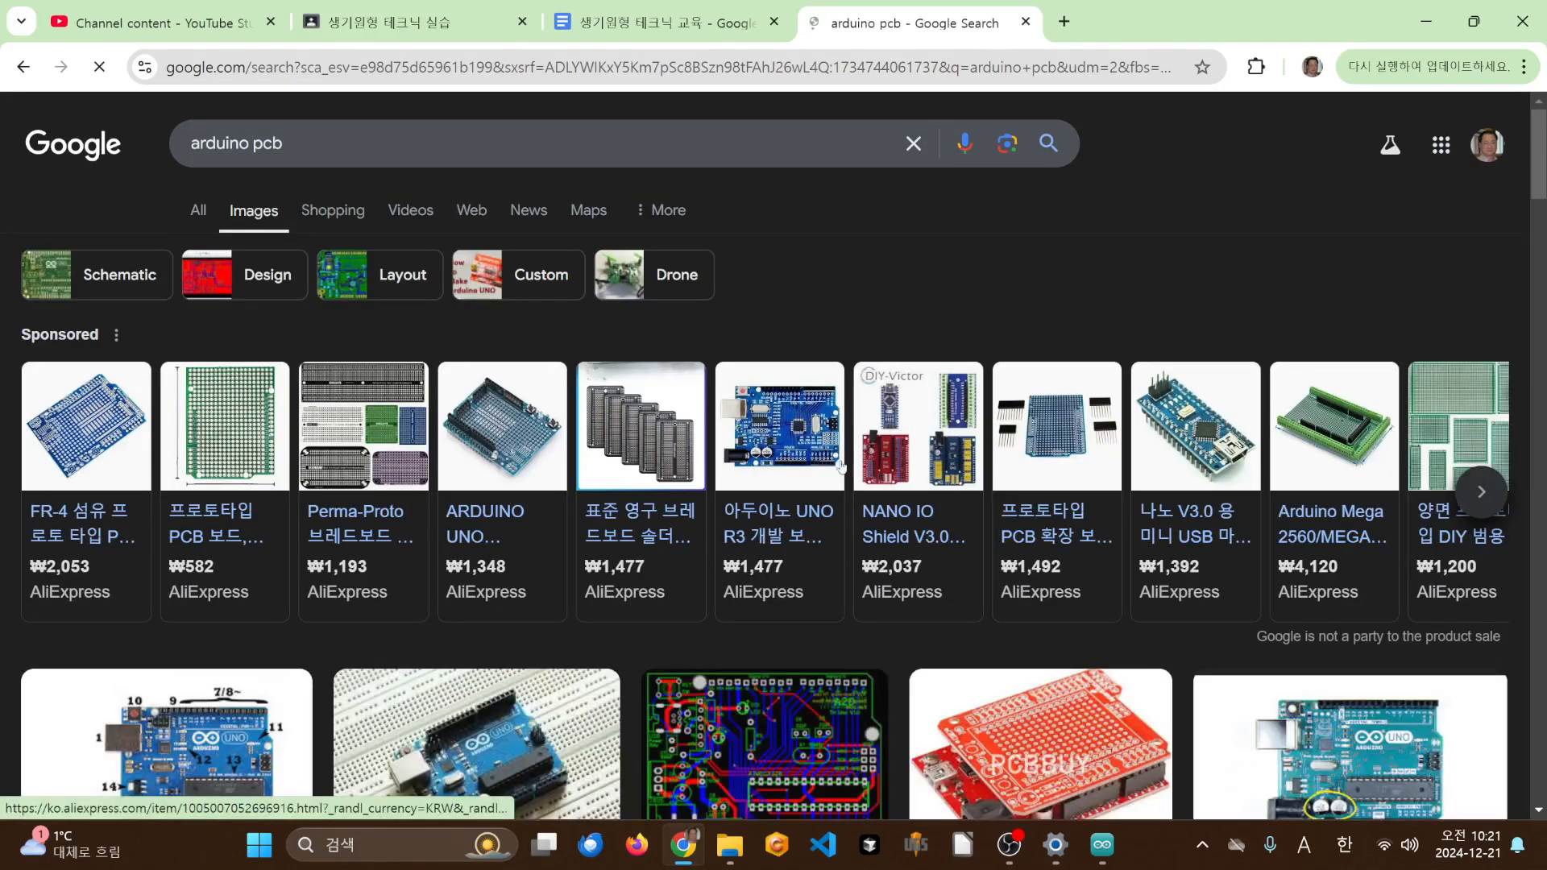
pyautogui.scroll(-5, 787, 493)
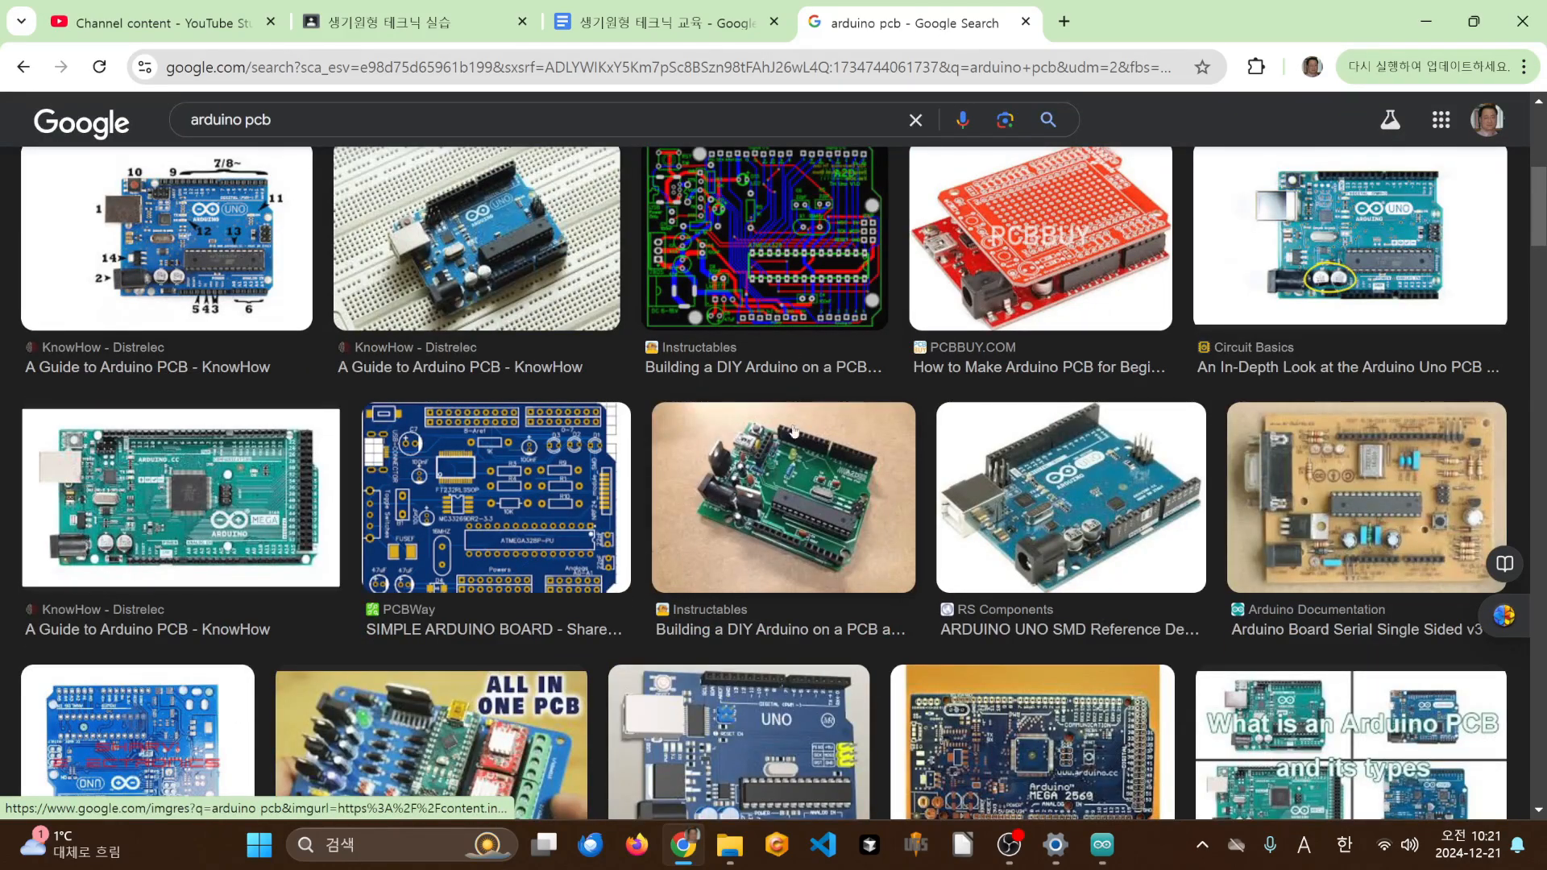
pyautogui.scroll(-2, 806, 435)
pyautogui.scroll(-3, 1311, 331)
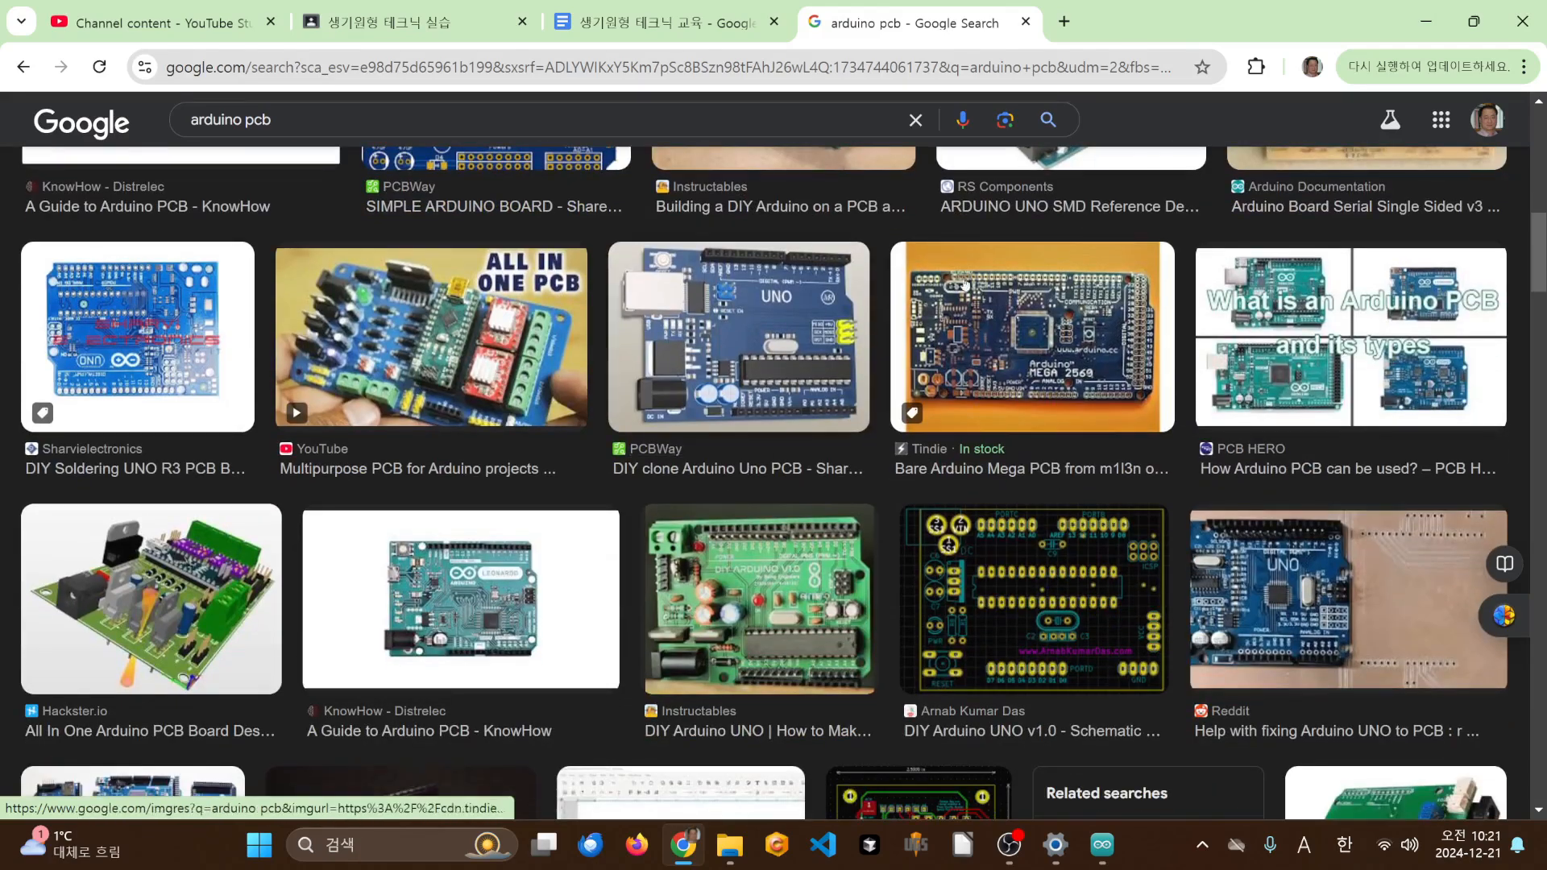
pyautogui.scroll(1, 963, 355)
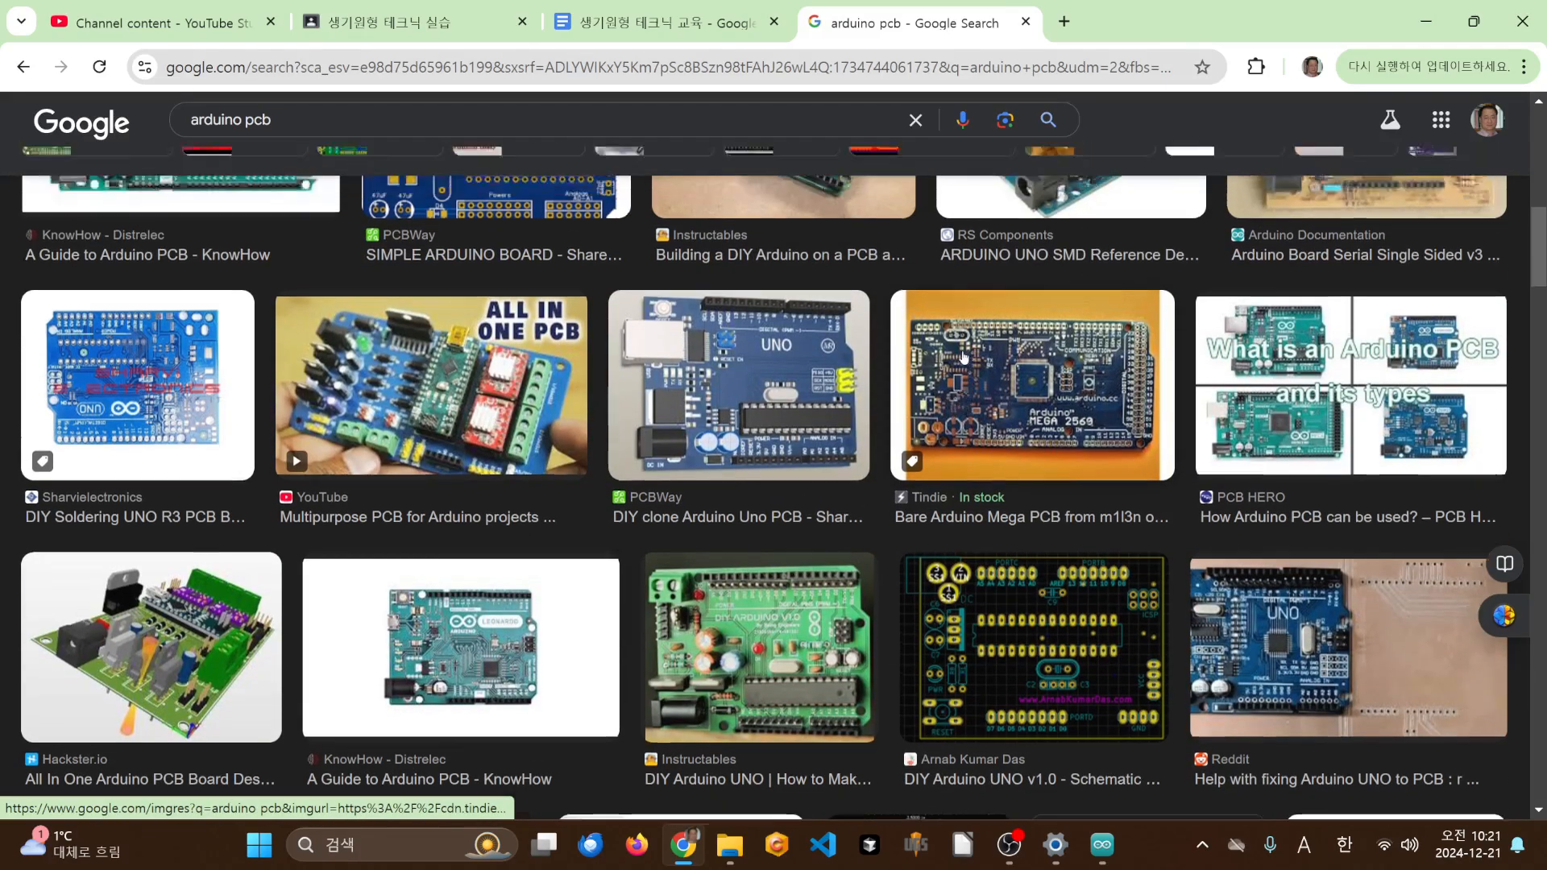
# - Preview the Bare Arduino Mega PCB, the DIY Soldering UNO R3 board and the Instructables DIY Arduino PCB layout images
pyautogui.click(958, 454)
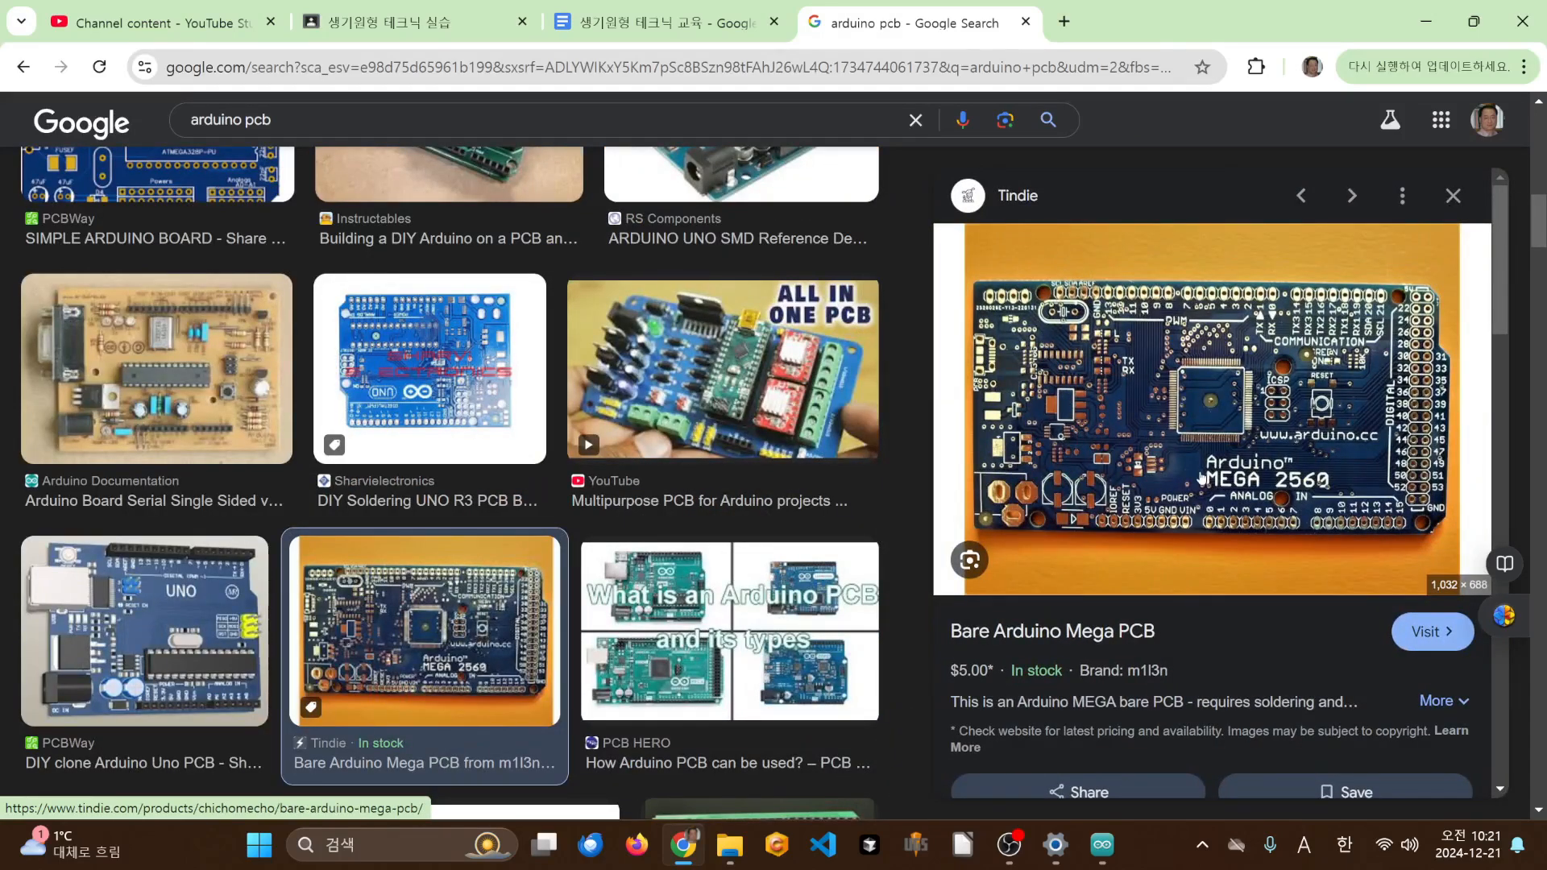
pyautogui.scroll(1, 725, 430)
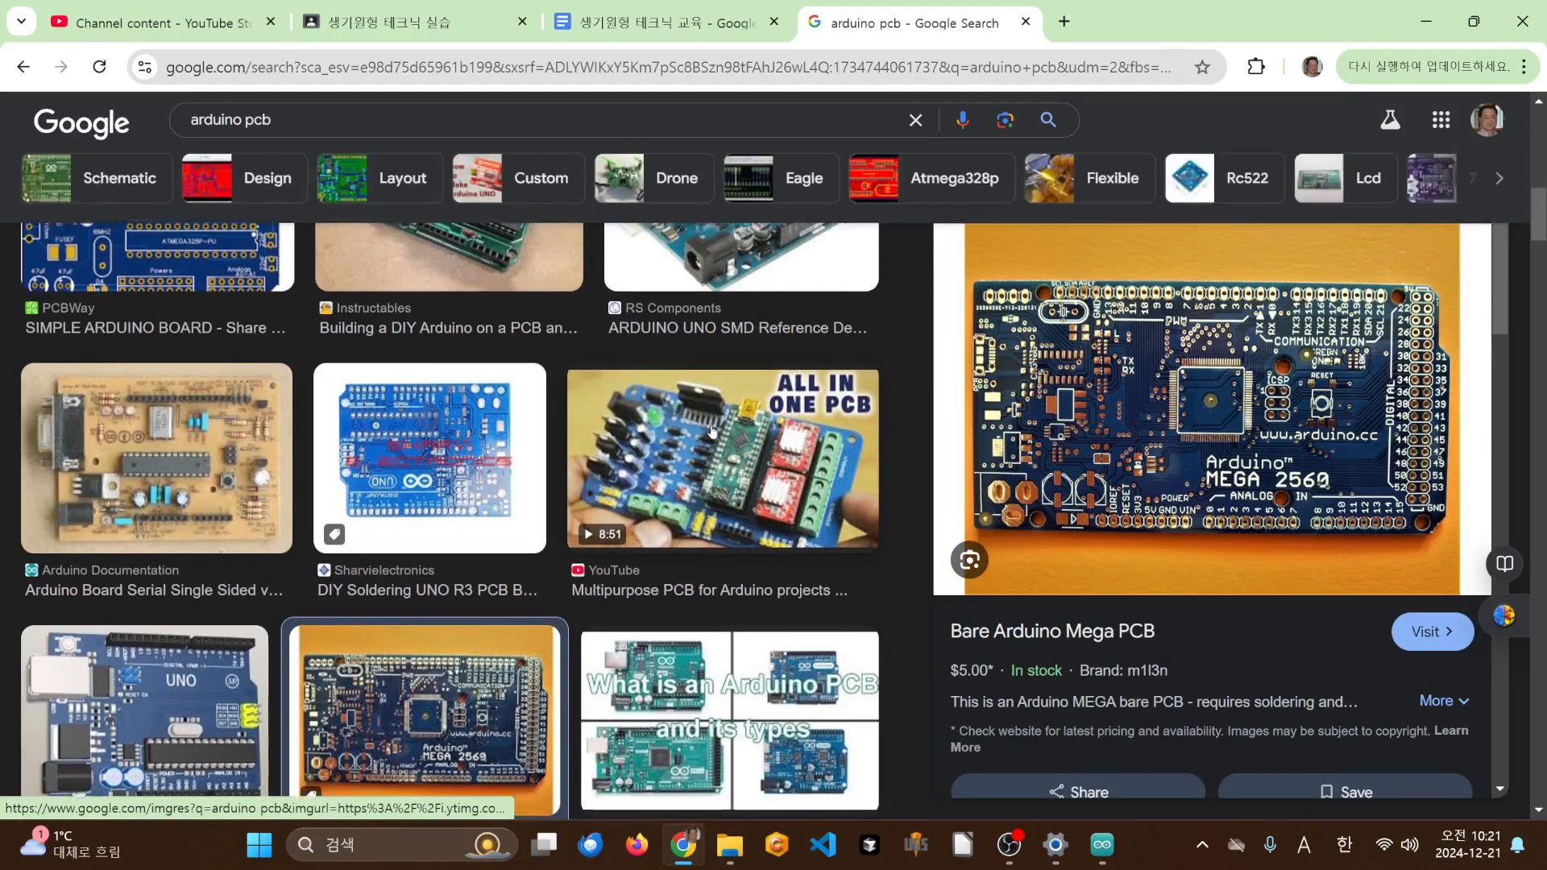
pyautogui.click(416, 482)
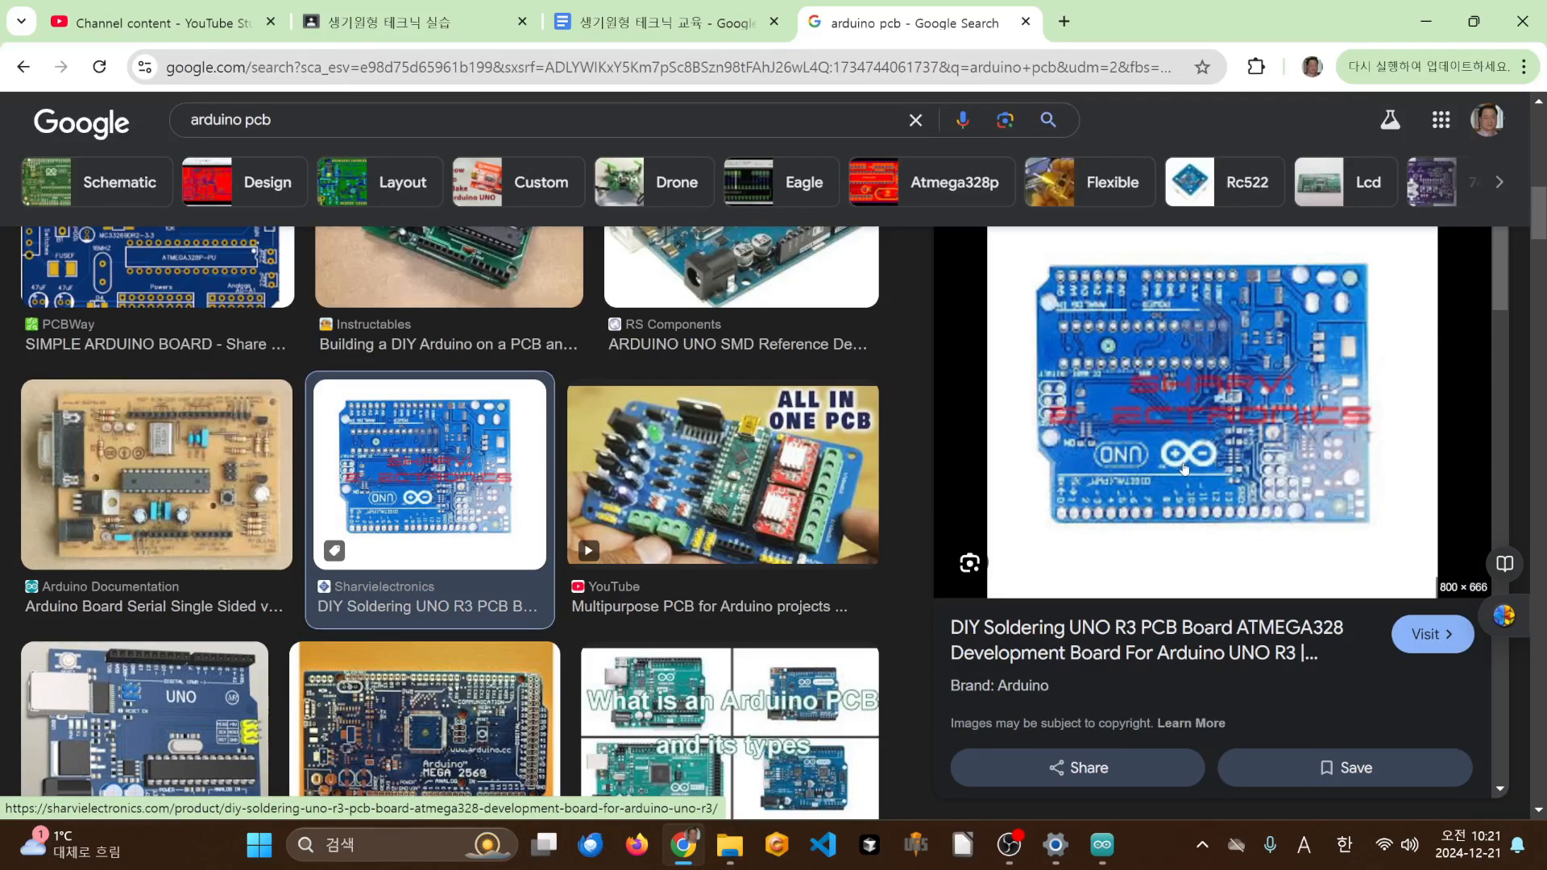
pyautogui.scroll(8, 806, 463)
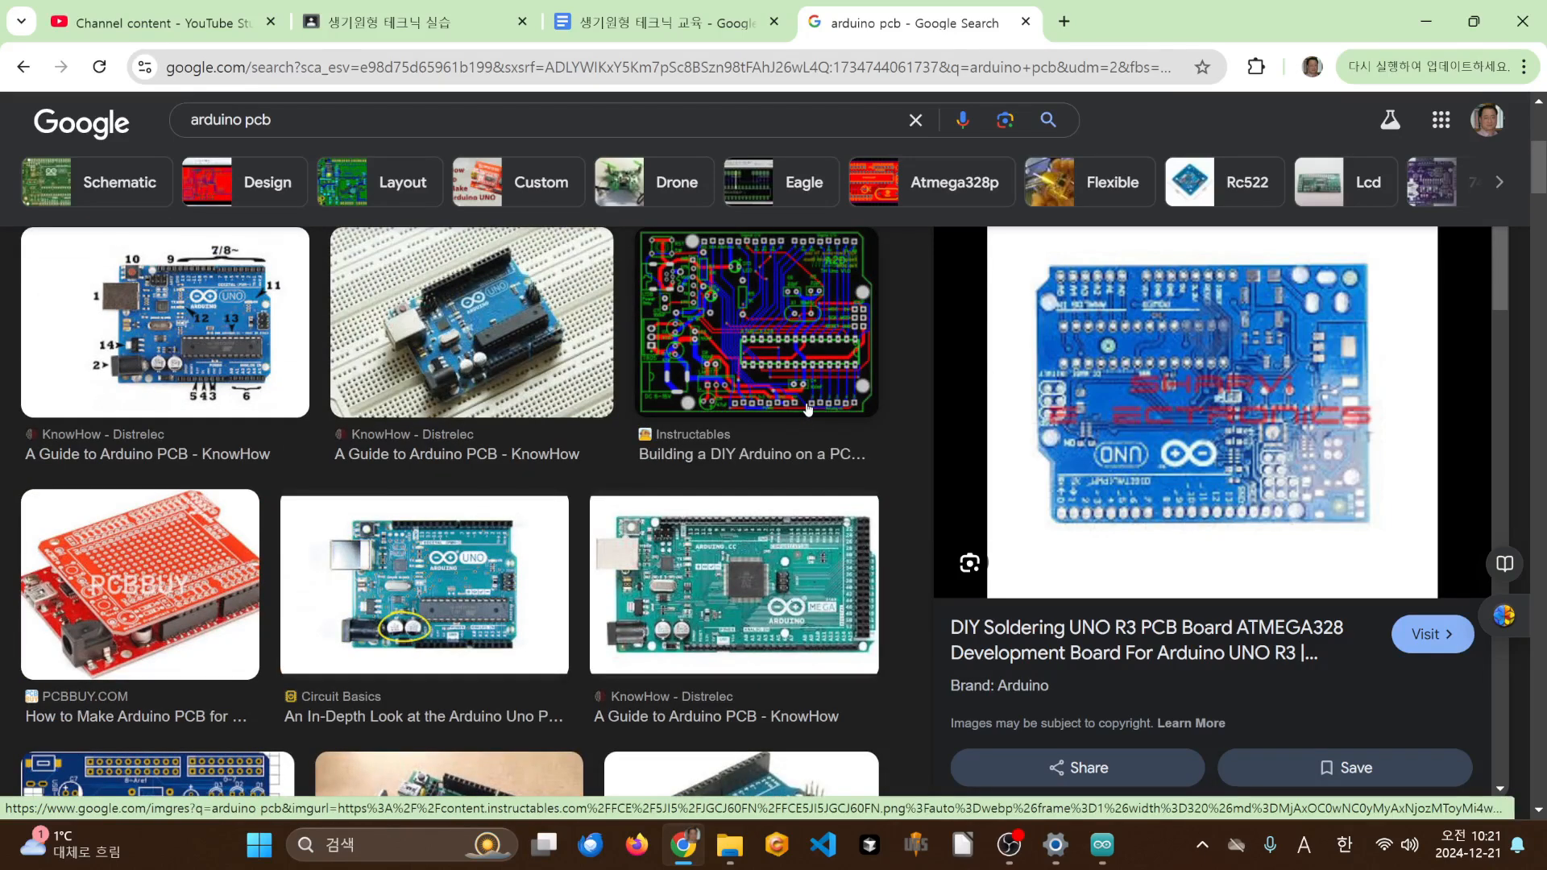
pyautogui.click(783, 319)
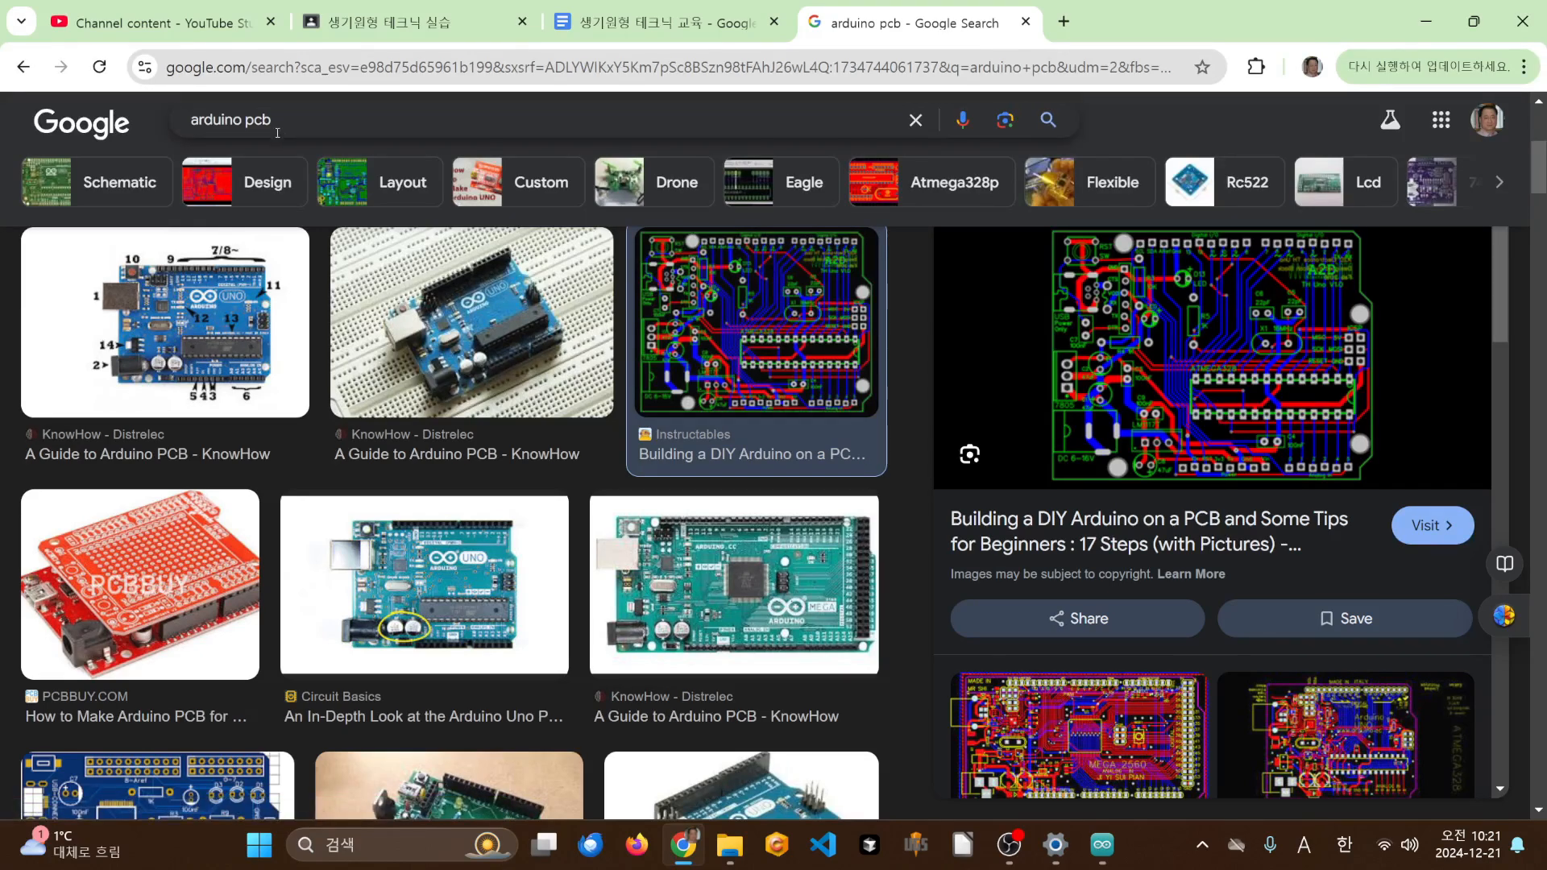
# - Change the image search to "arduino shield" and browse the resulting shield pictures
pyautogui.click(286, 127)
pyautogui.press('BackSpace')
pyautogui.press('BackSpace')
pyautogui.press('BackSpace')
pyautogui.press('BackSpace')
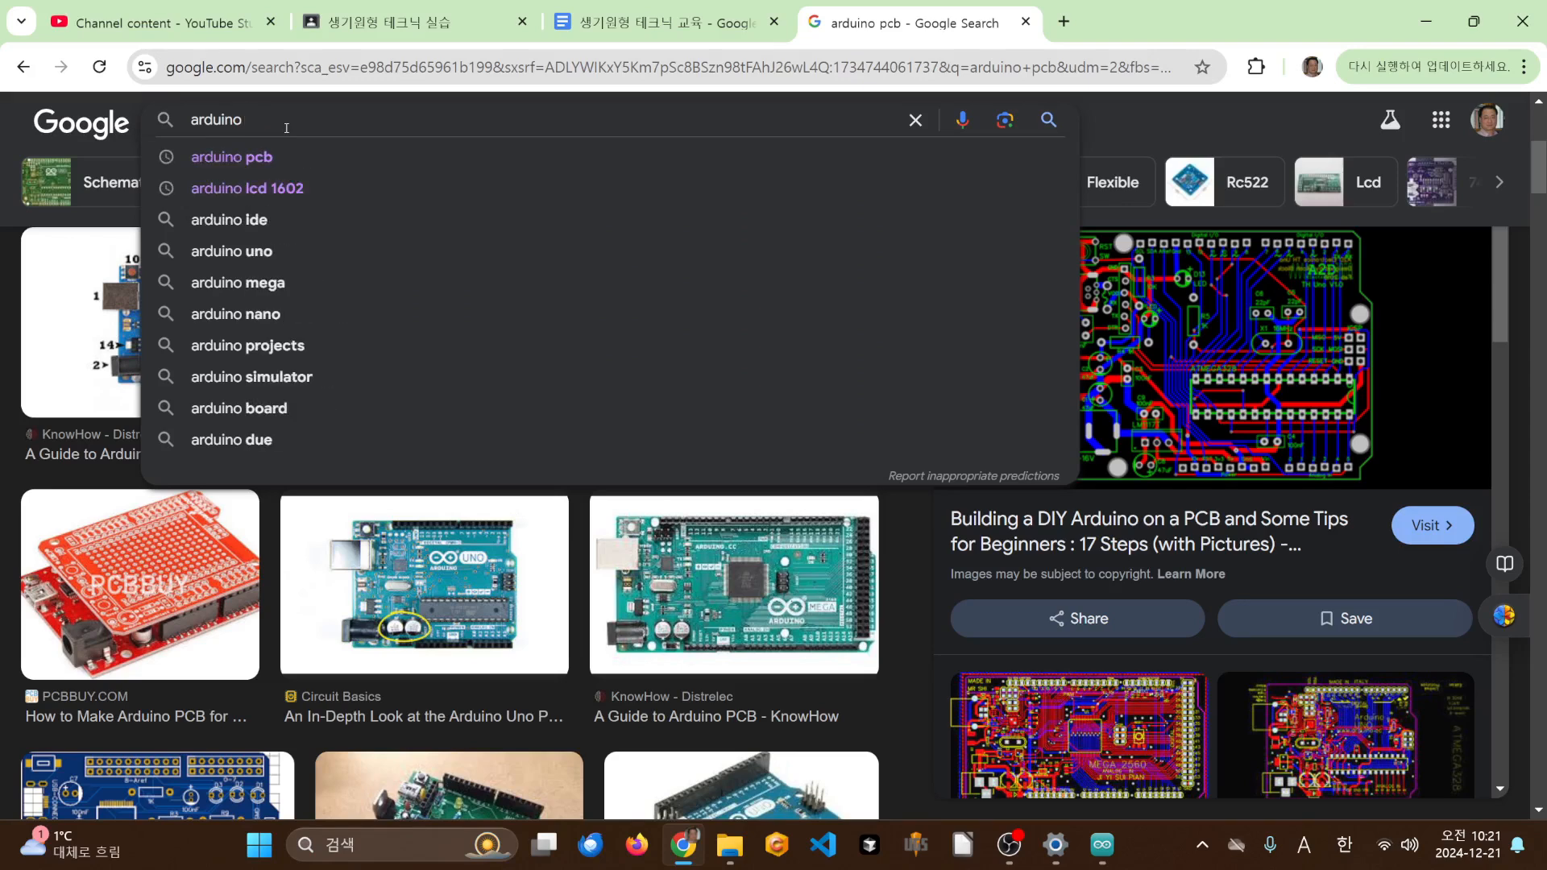
pyautogui.write('shield')
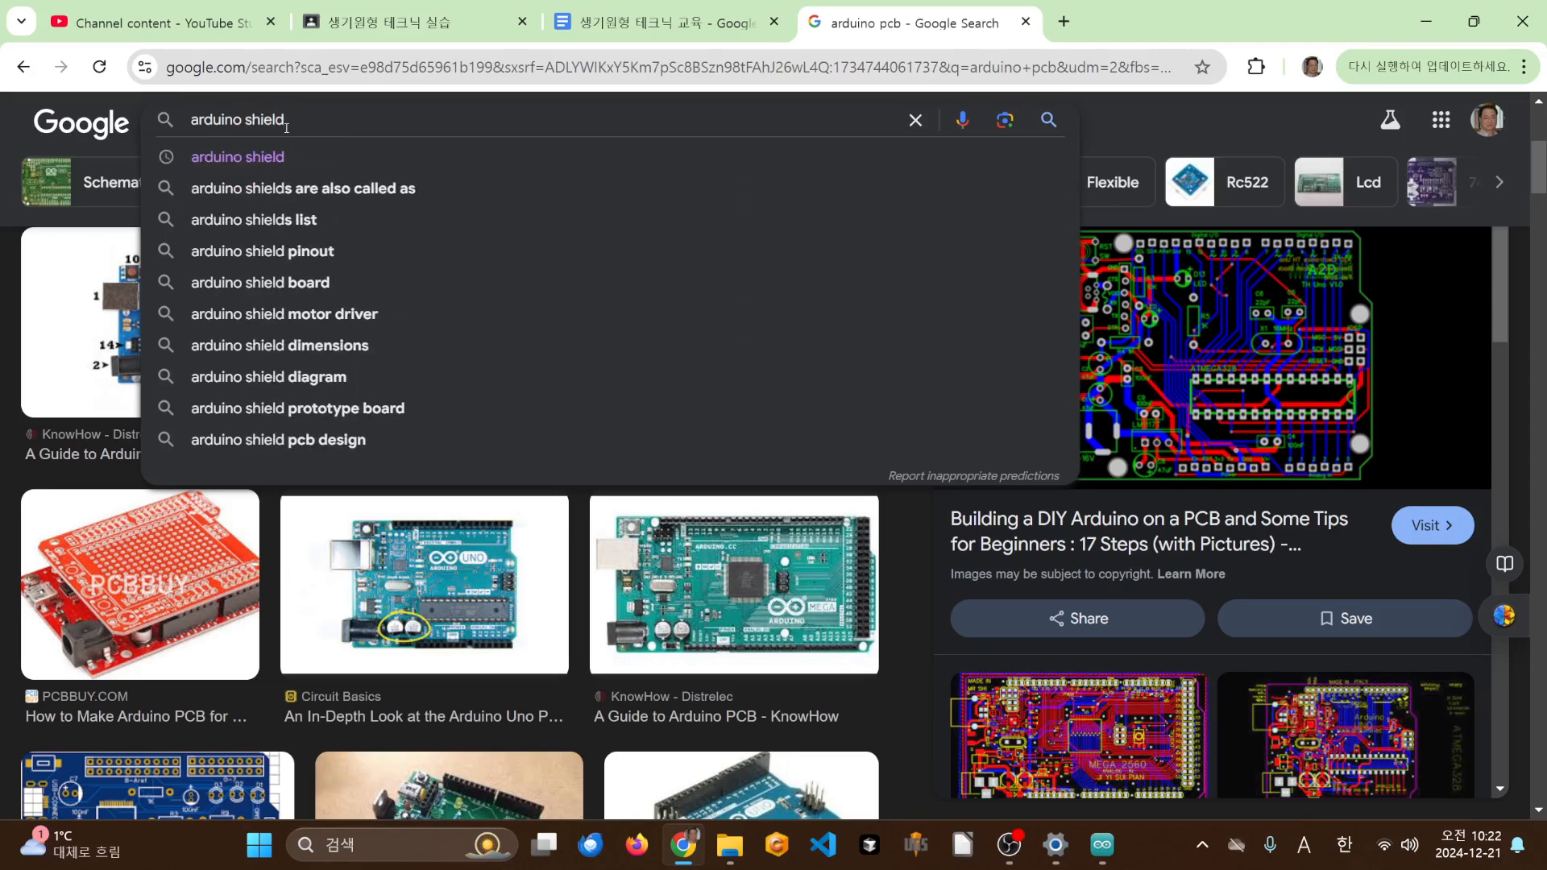
pyautogui.press('Return')
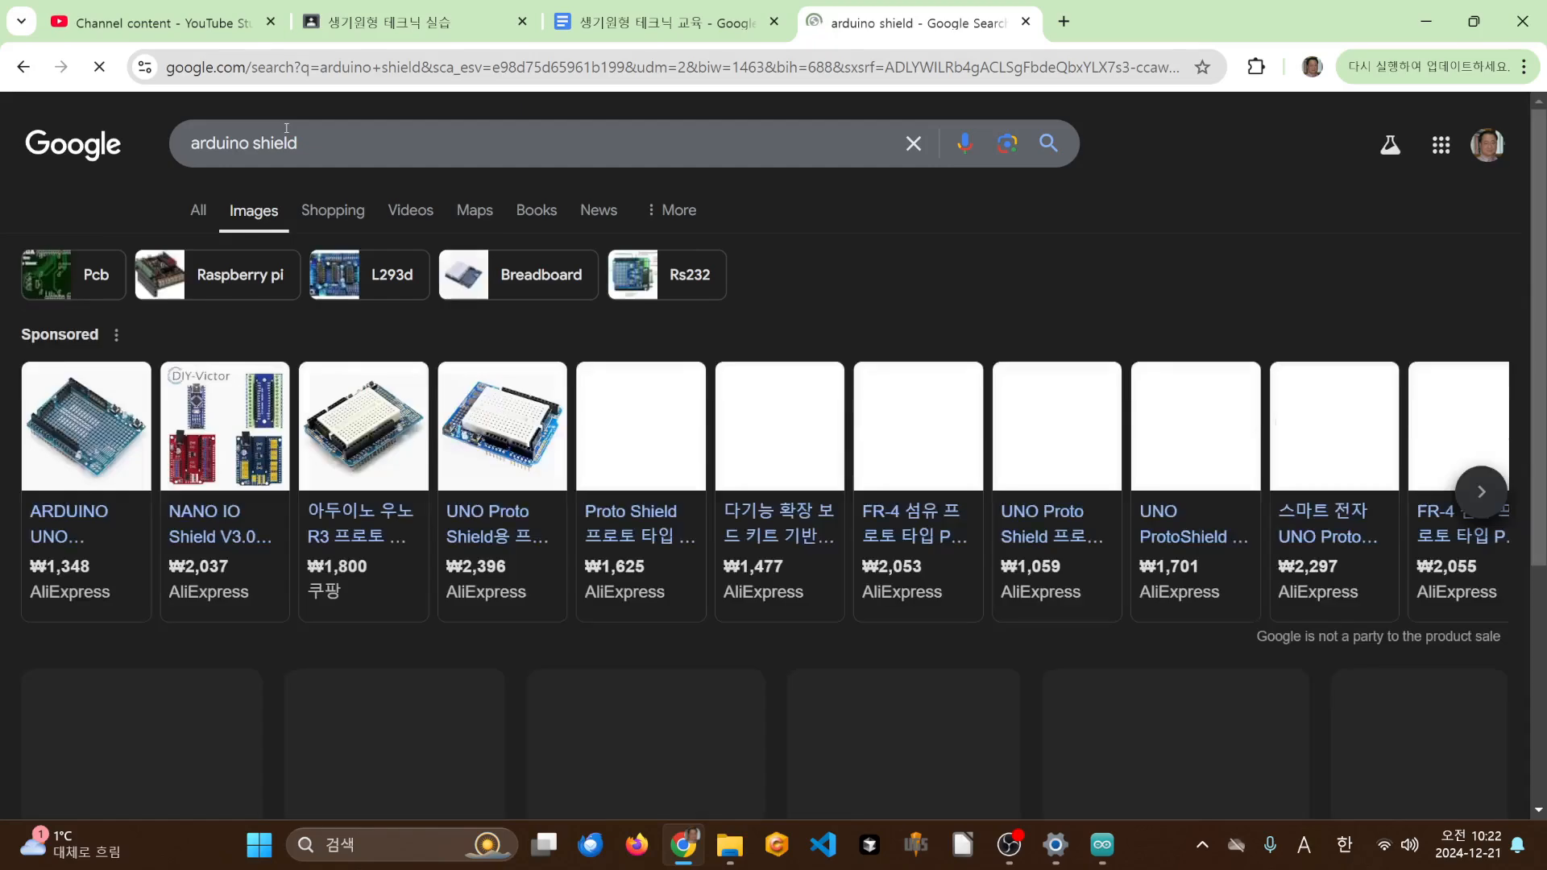
pyautogui.scroll(-3, 903, 457)
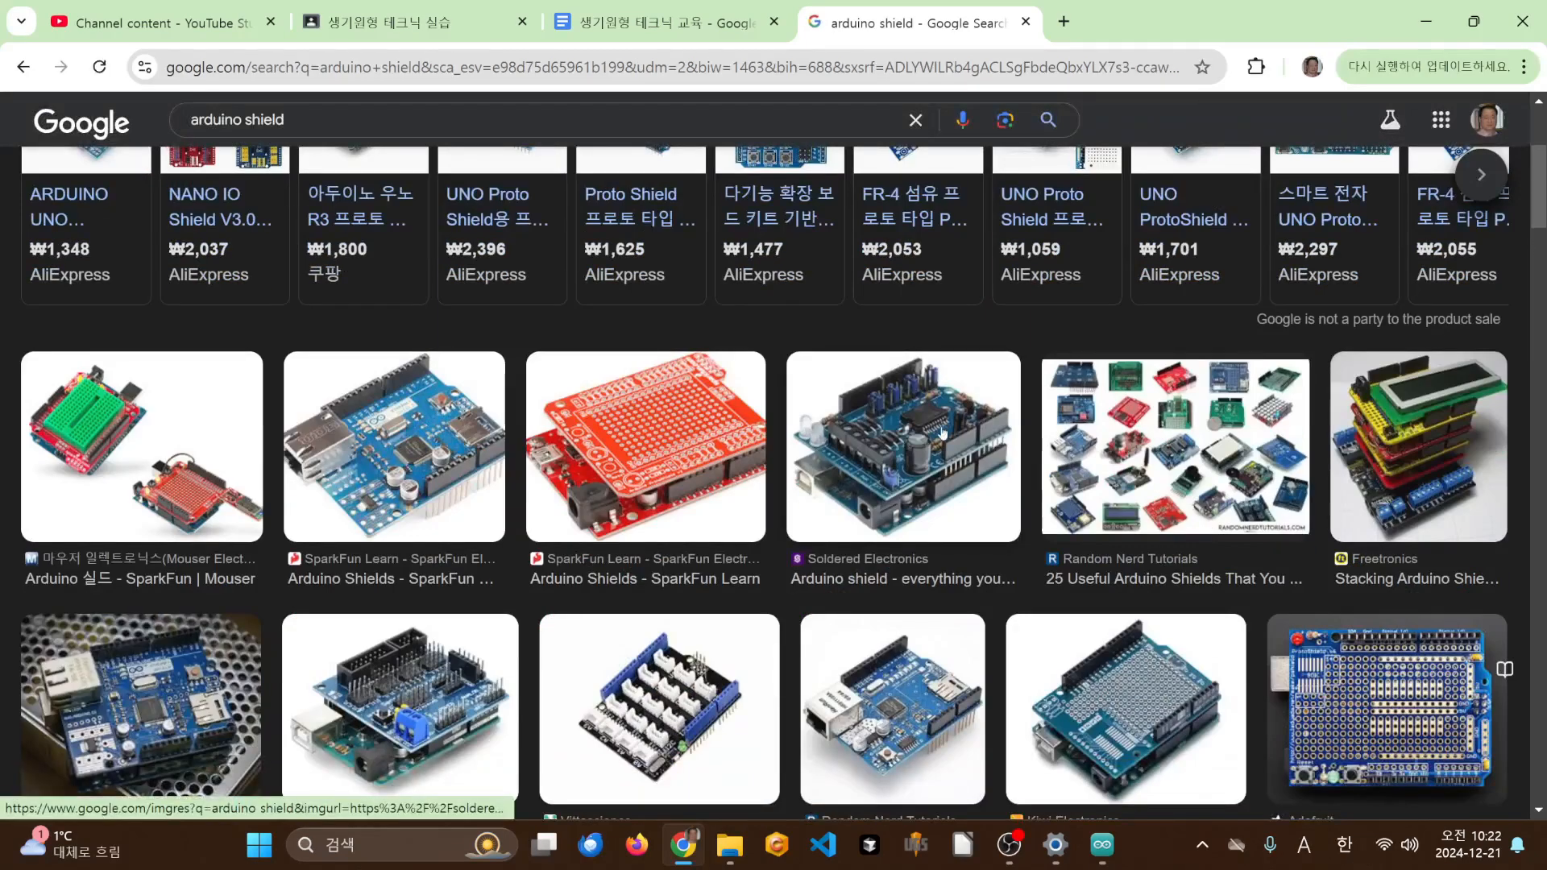
# - Preview the Soldered Electronics shield, the Freetronics stacked shields and the Random Nerd Tutorials 25 useful shields images
pyautogui.click(903, 458)
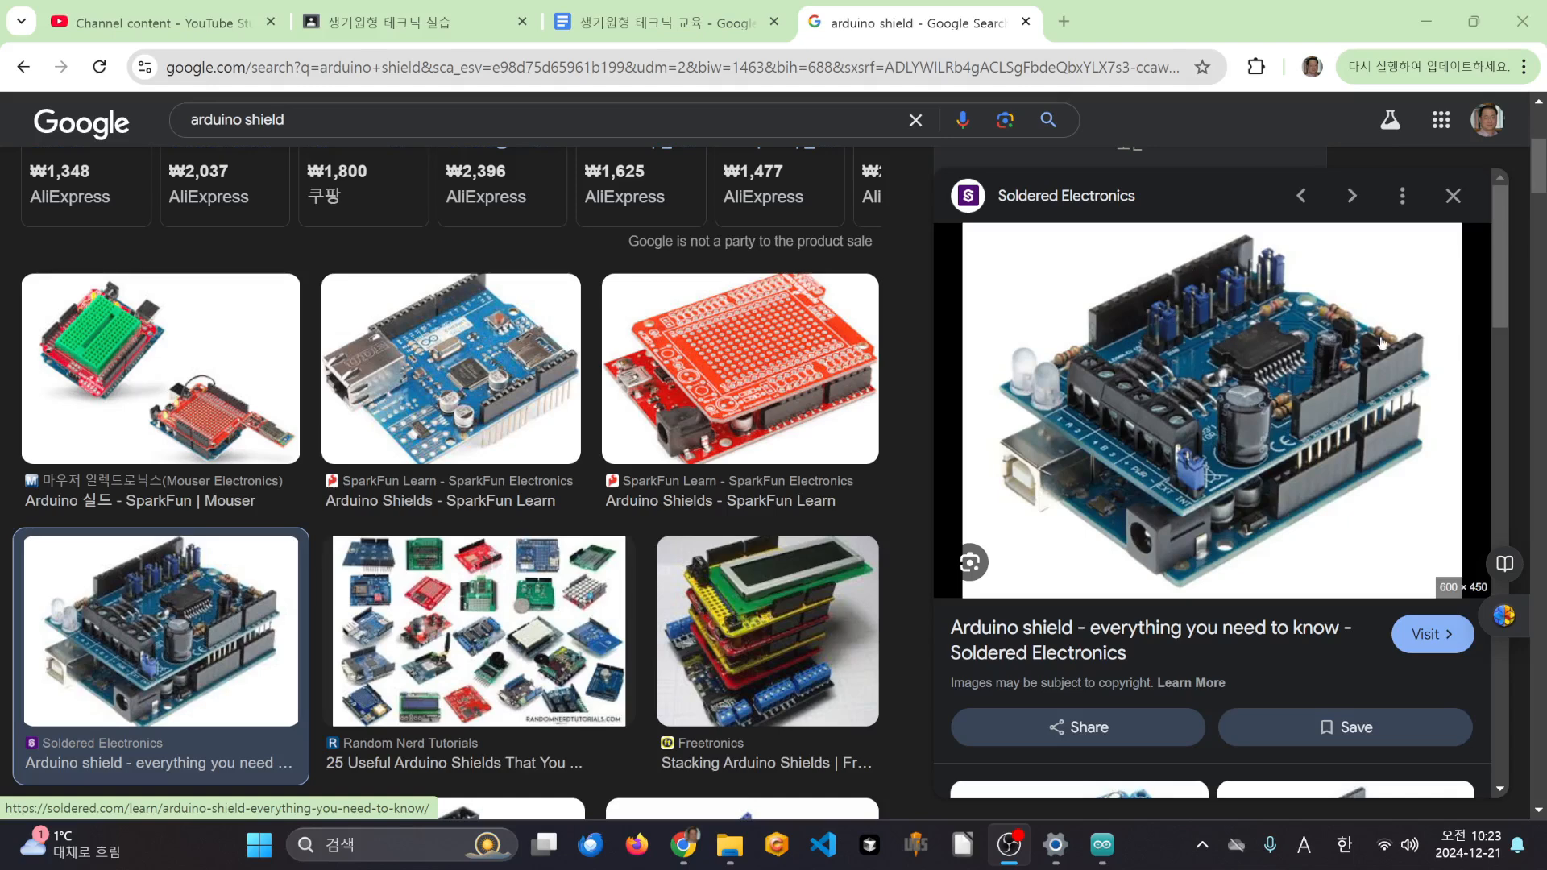
pyautogui.click(766, 618)
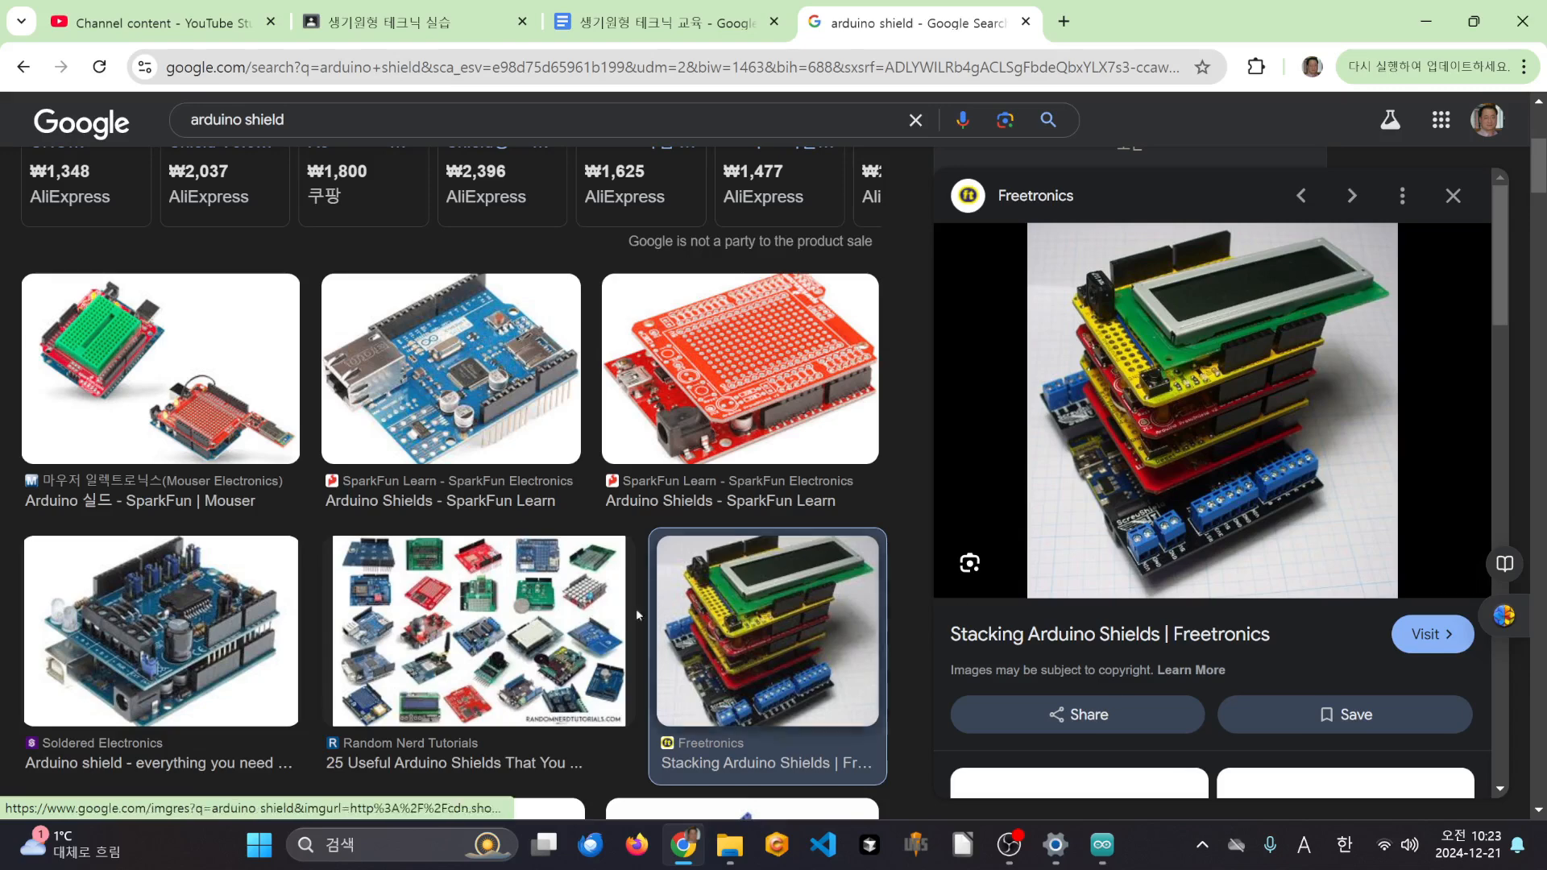
pyautogui.press('Left')
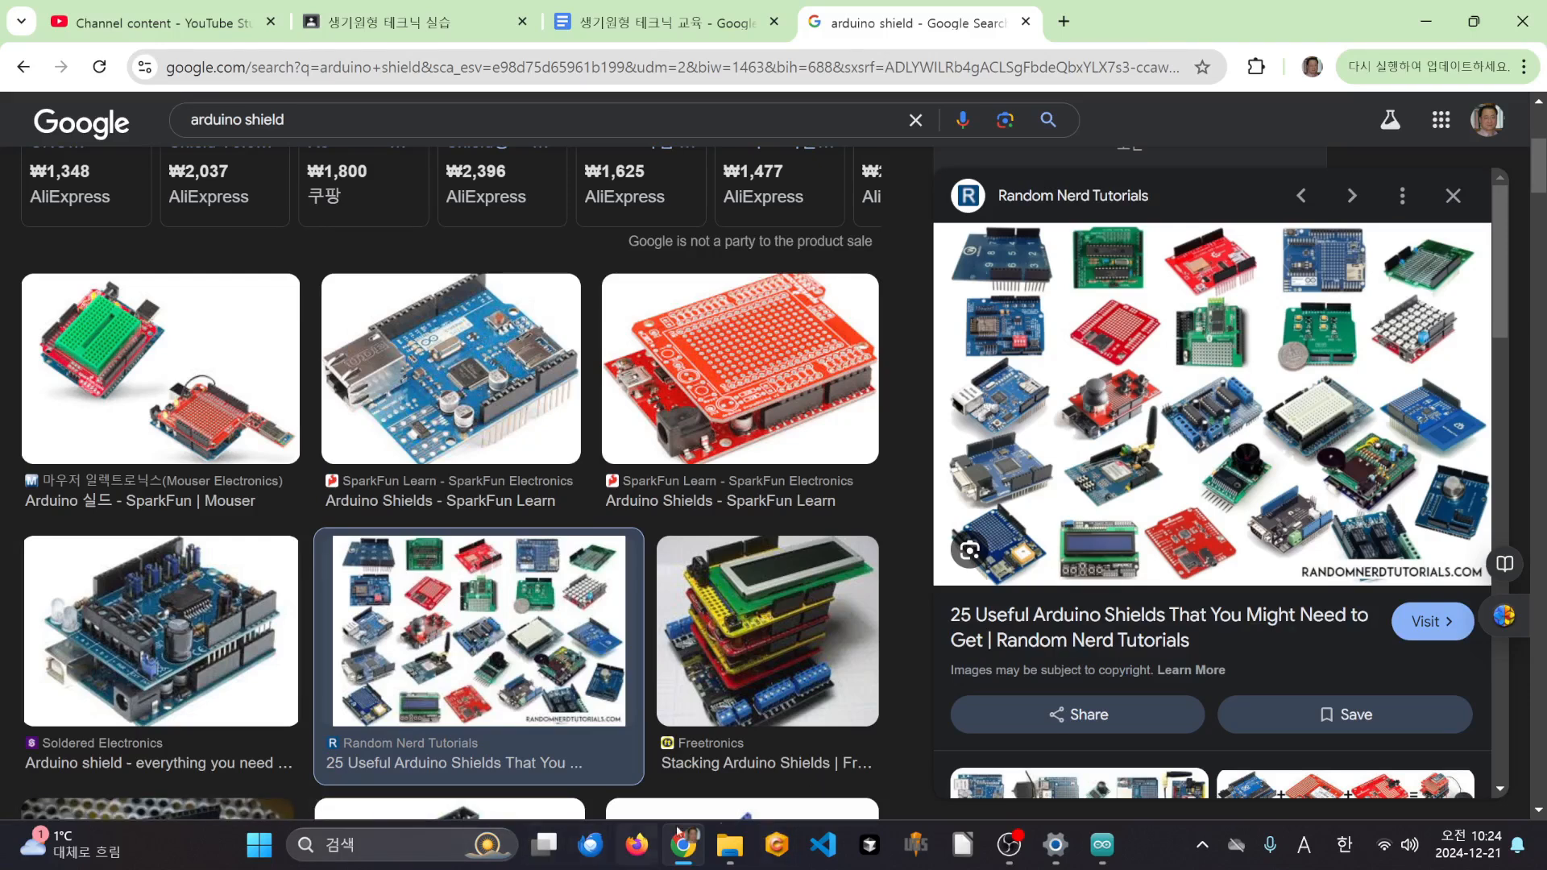
# - Launch Fritzing from the desktop and ignore the offered recovery of Untitled Sketch.fzz
pyautogui.press('super+d')
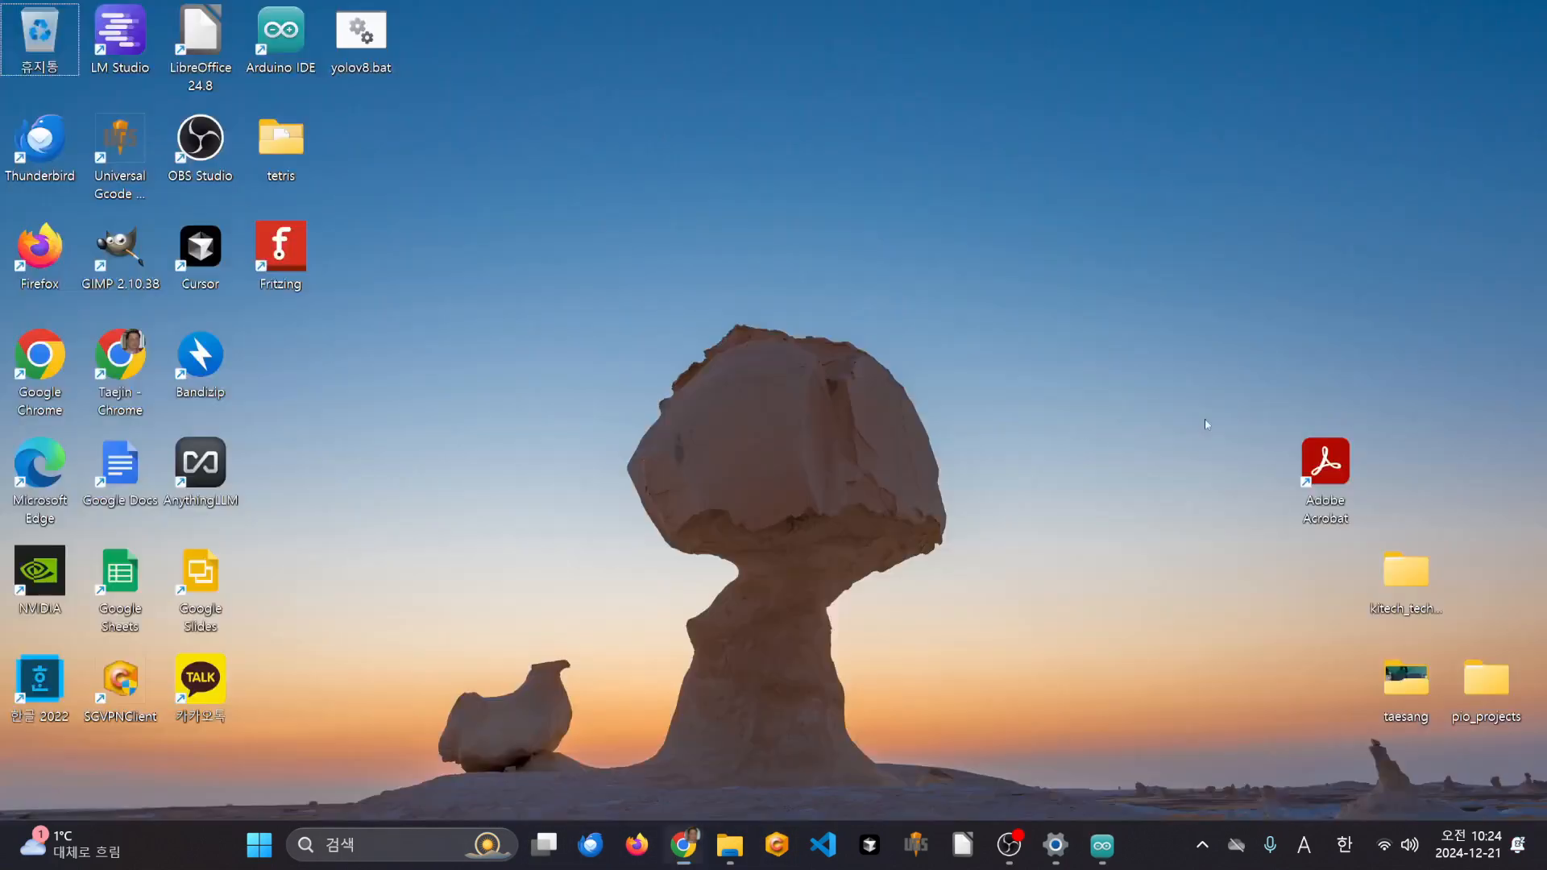
pyautogui.click(282, 256)
pyautogui.doubleClick(282, 264)
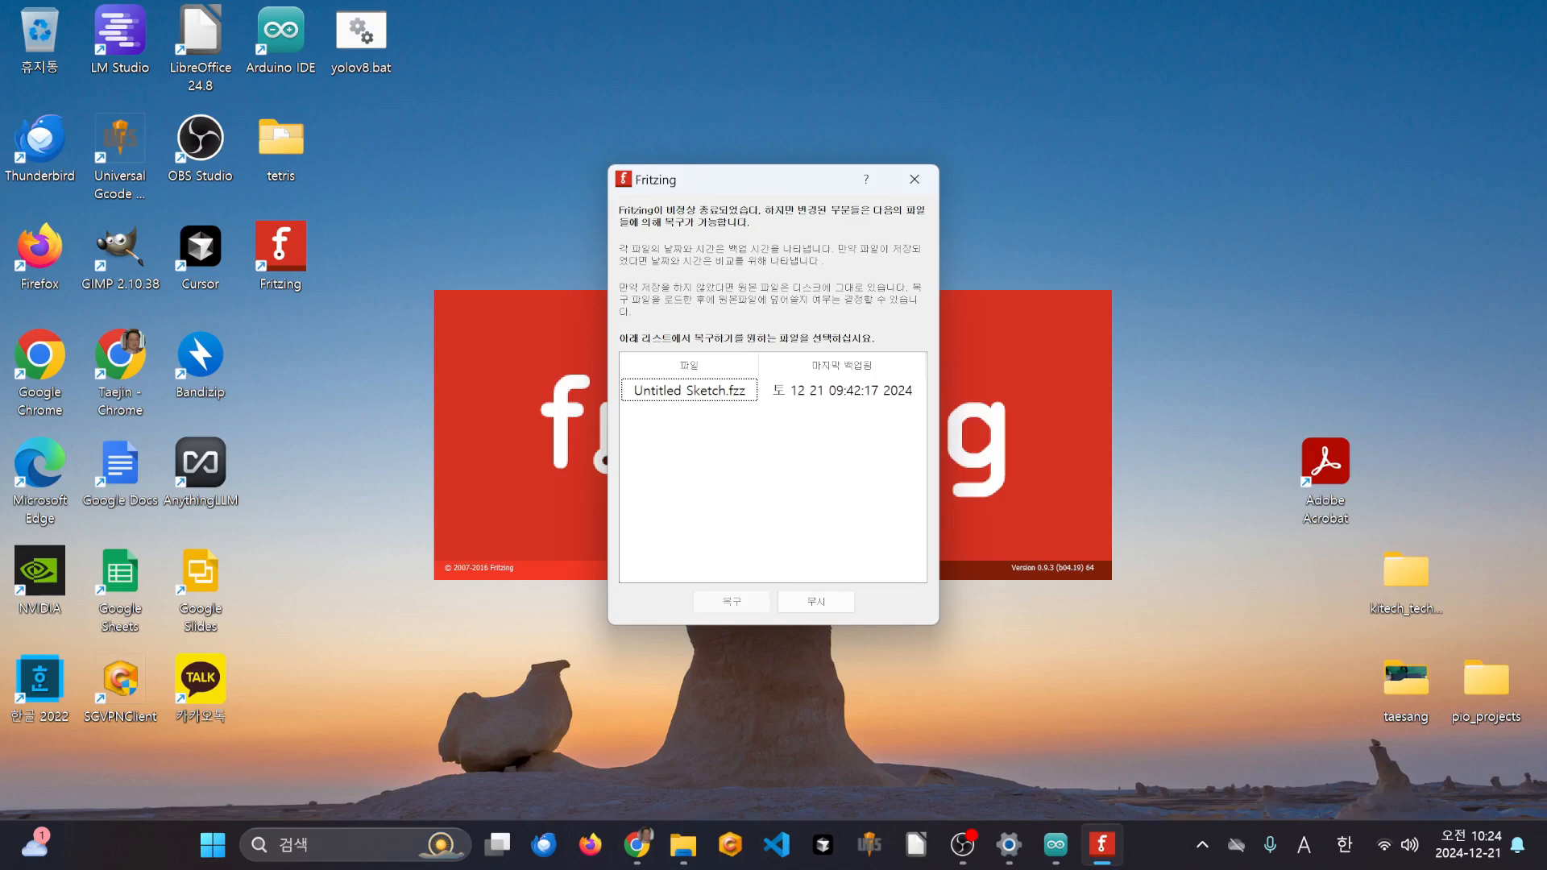
pyautogui.click(804, 606)
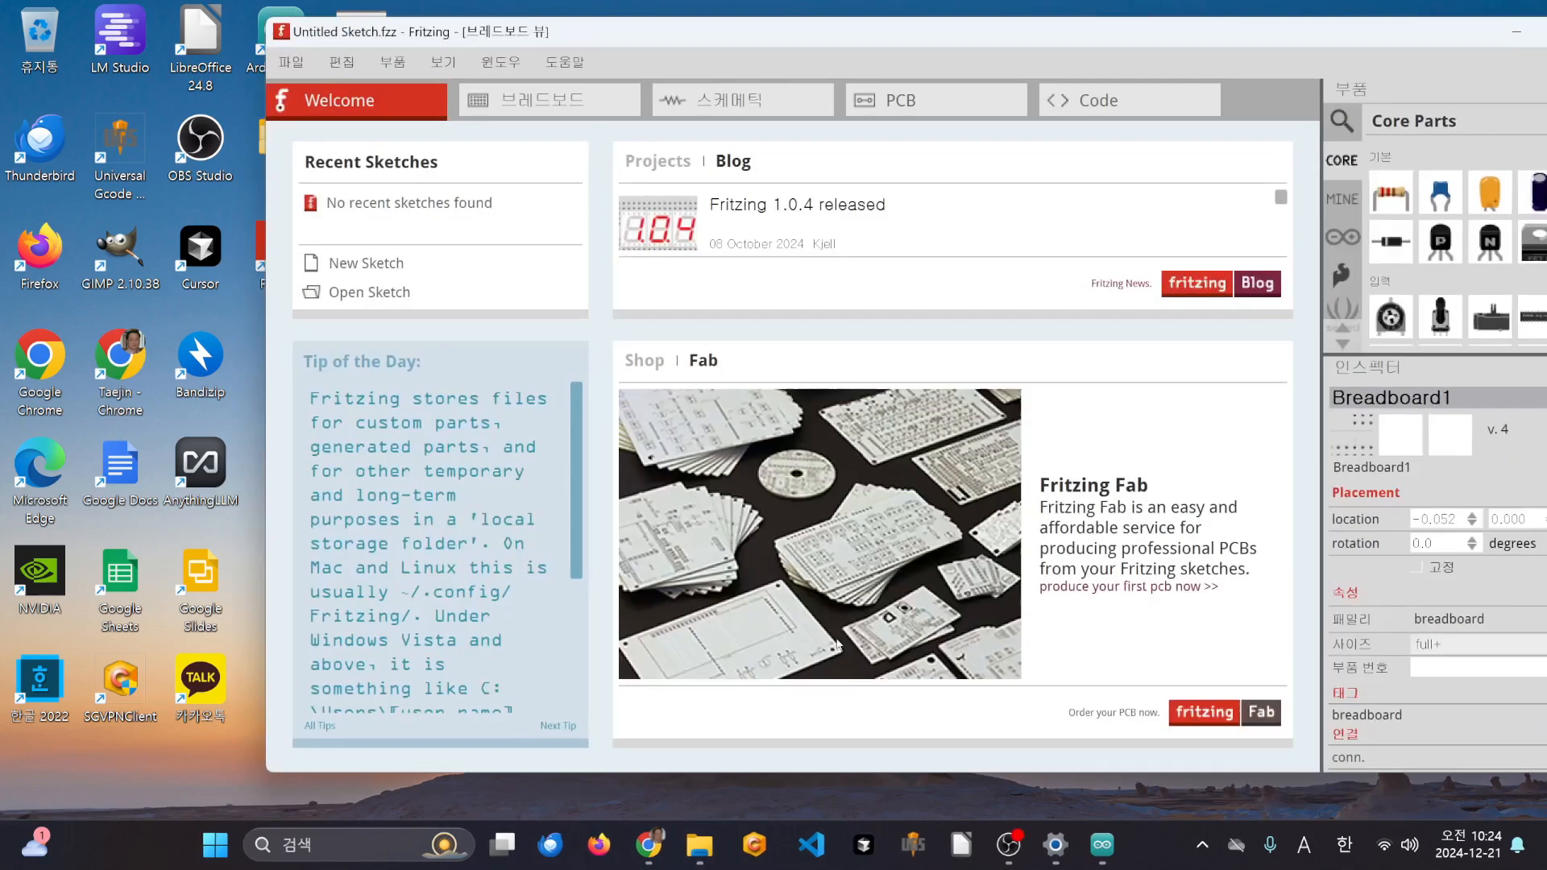
# - Maximize the Fritzing window and switch from the Welcome page to the breadboard view
pyautogui.doubleClick(1406, 31)
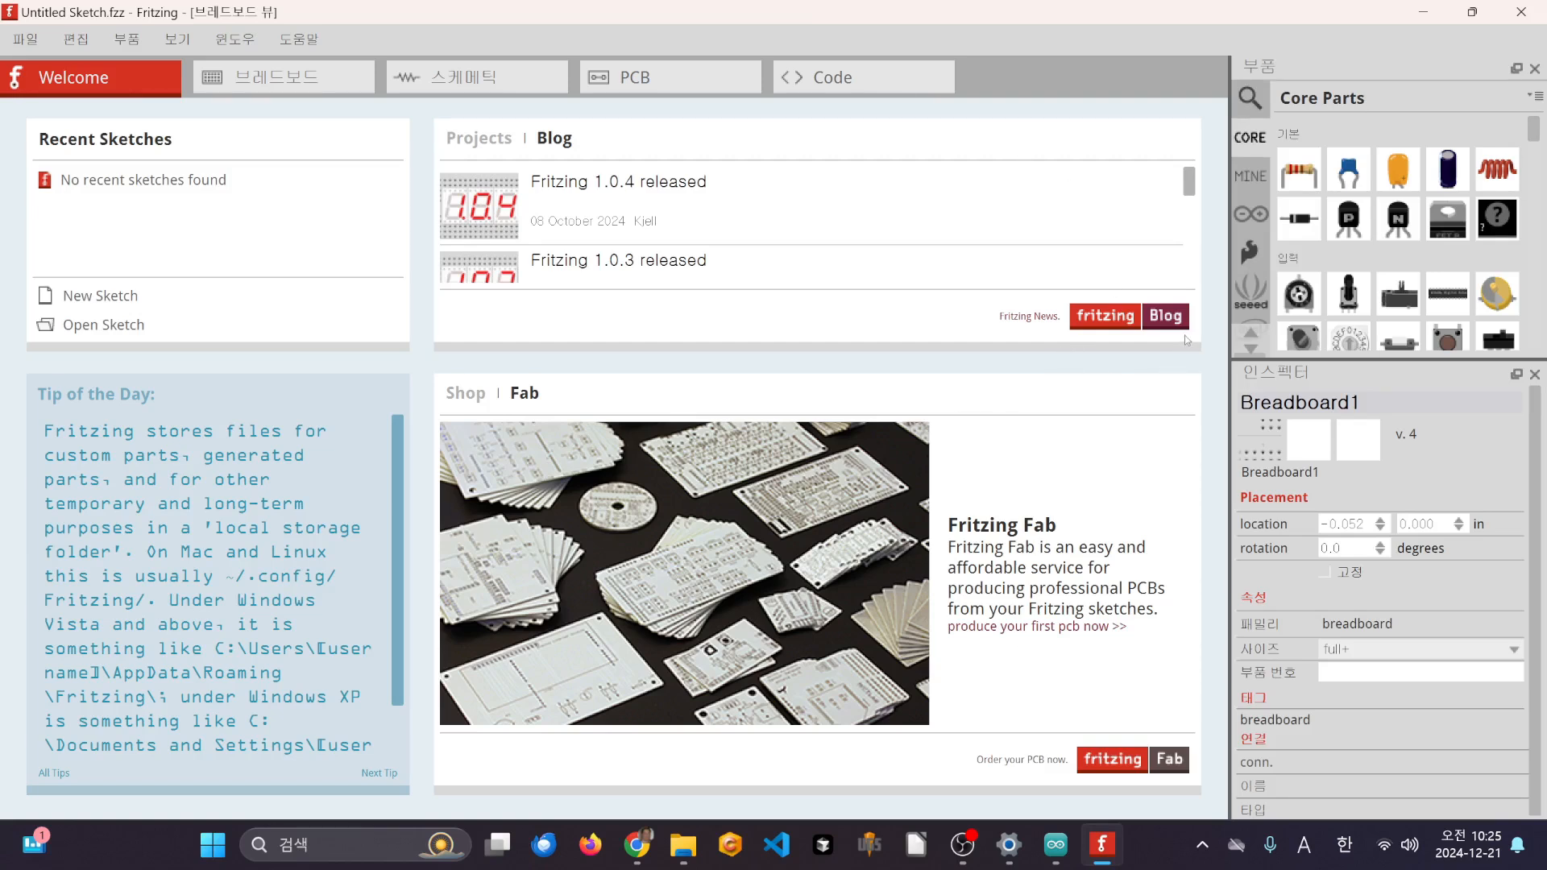
pyautogui.click(1291, 308)
pyautogui.click(276, 80)
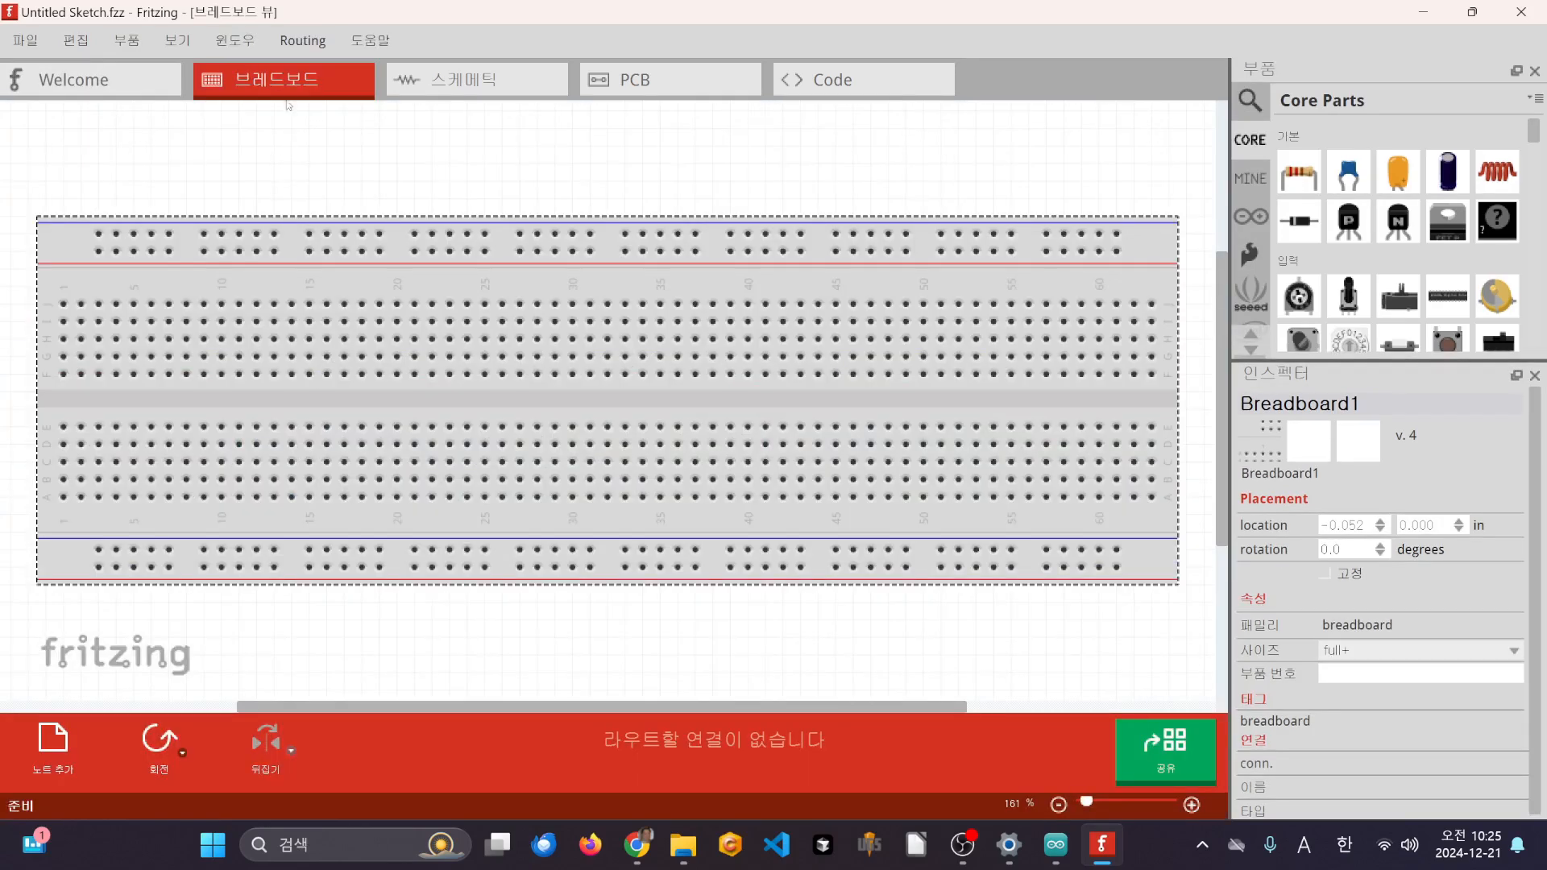
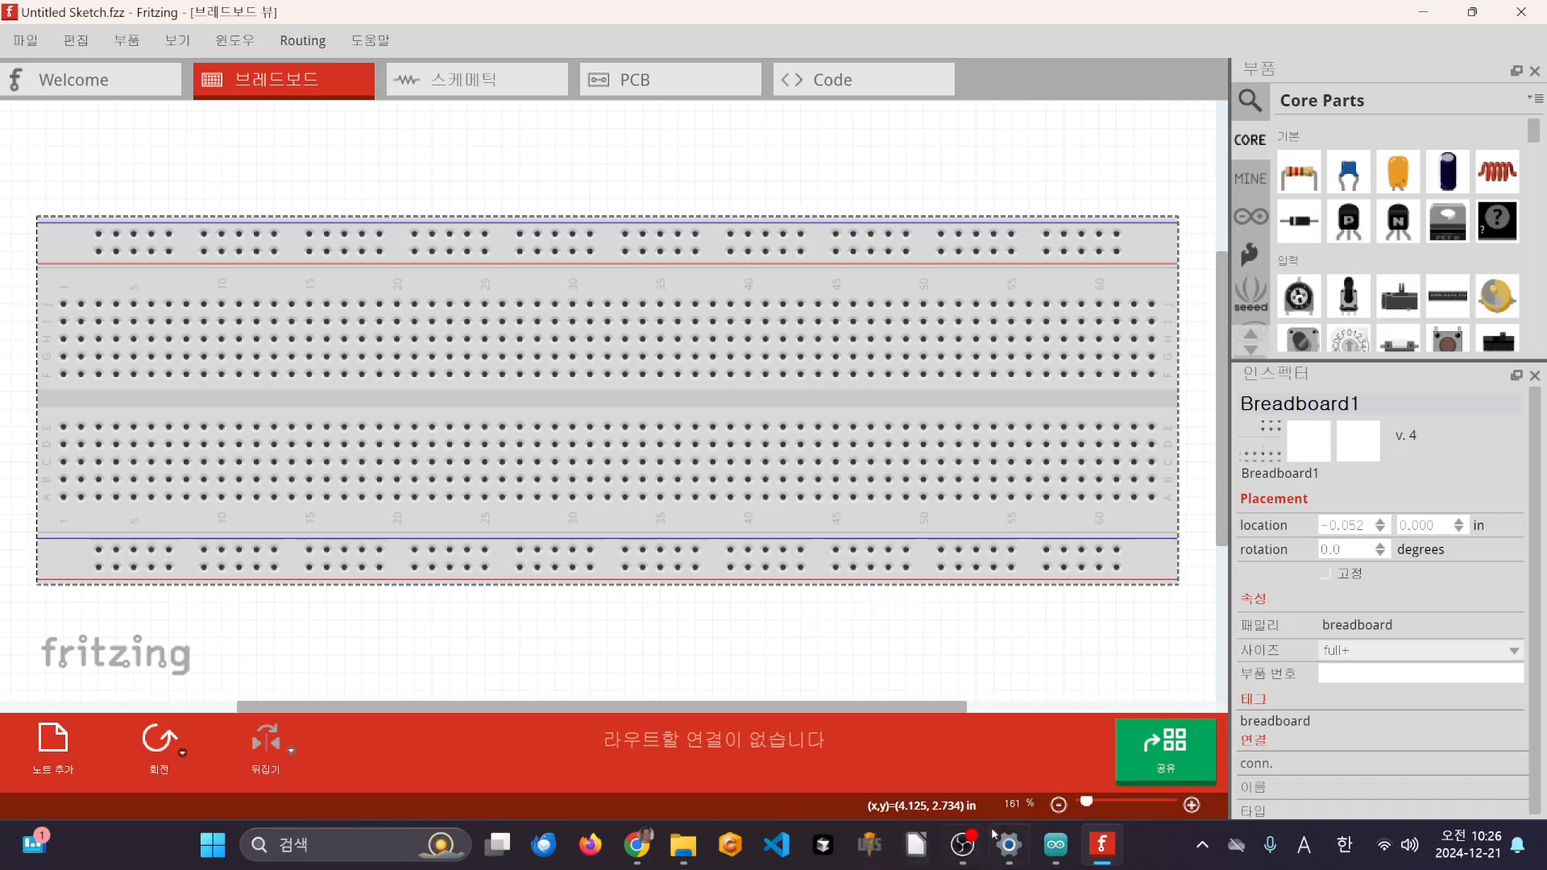
# - Set the breadboard's size to mini and move it to about 2.1 in, 0.85 in on the canvas
pyautogui.moveTo(1008, 844)
pyautogui.scroll(-3, 656, 459)
pyautogui.scroll(2, 616, 382)
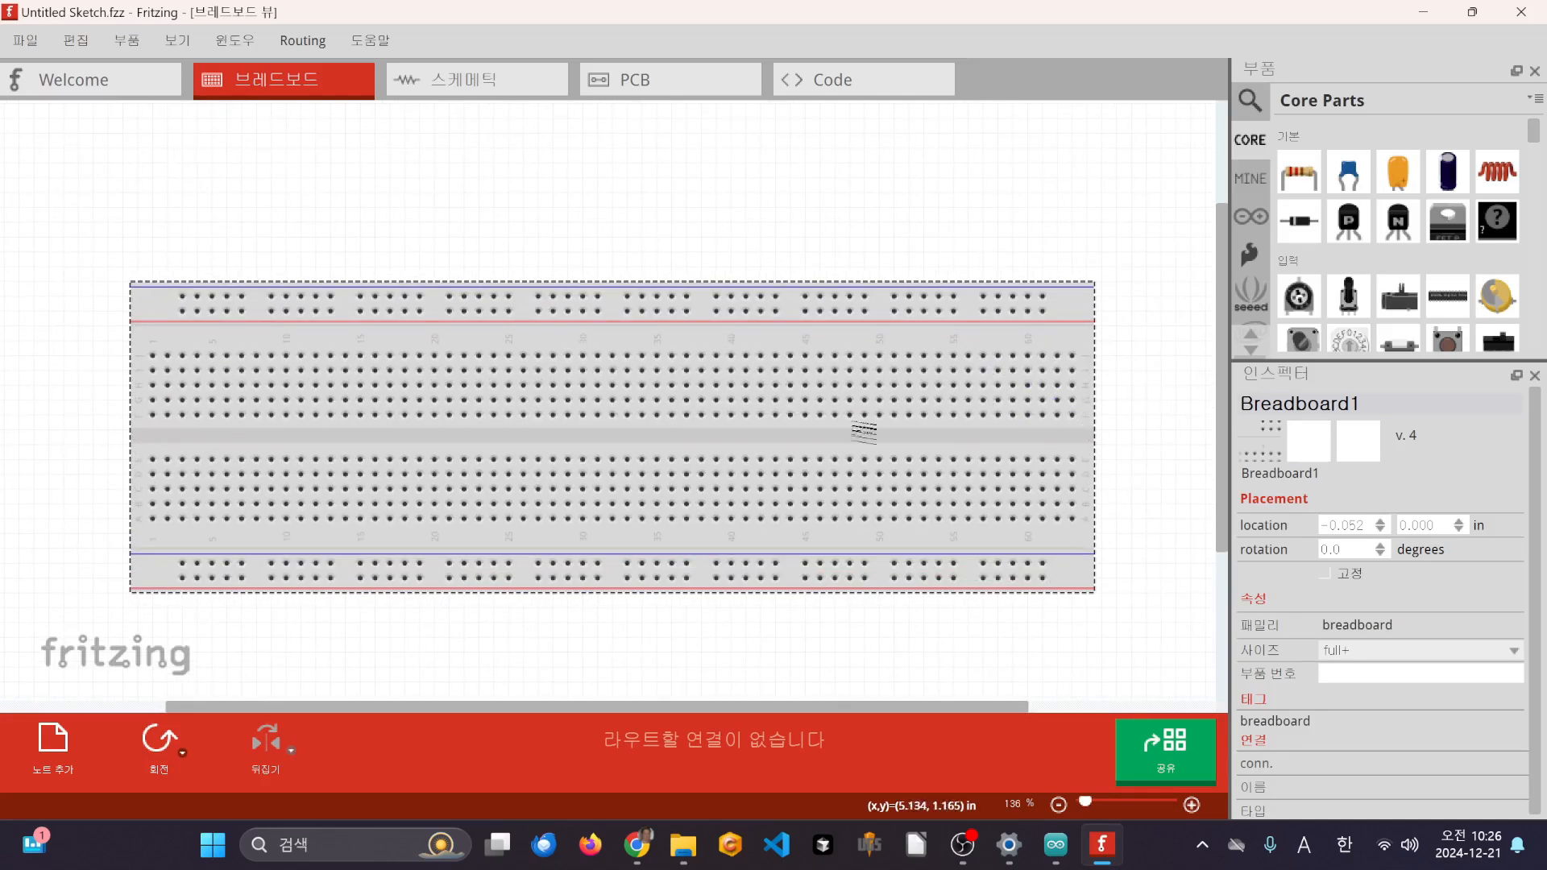
pyautogui.click(1438, 660)
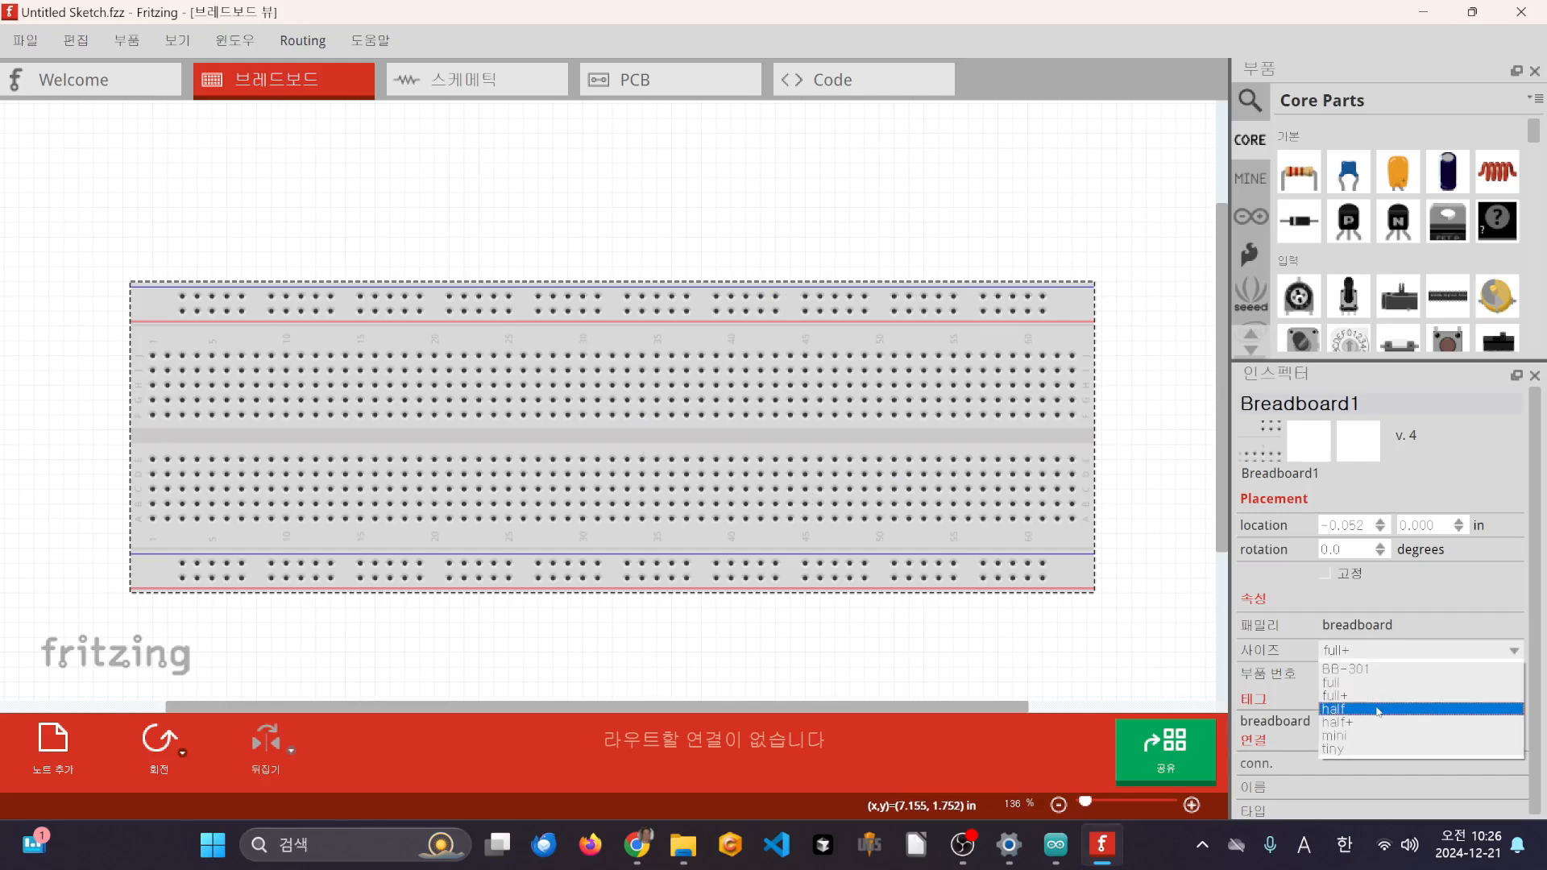
pyautogui.click(1378, 735)
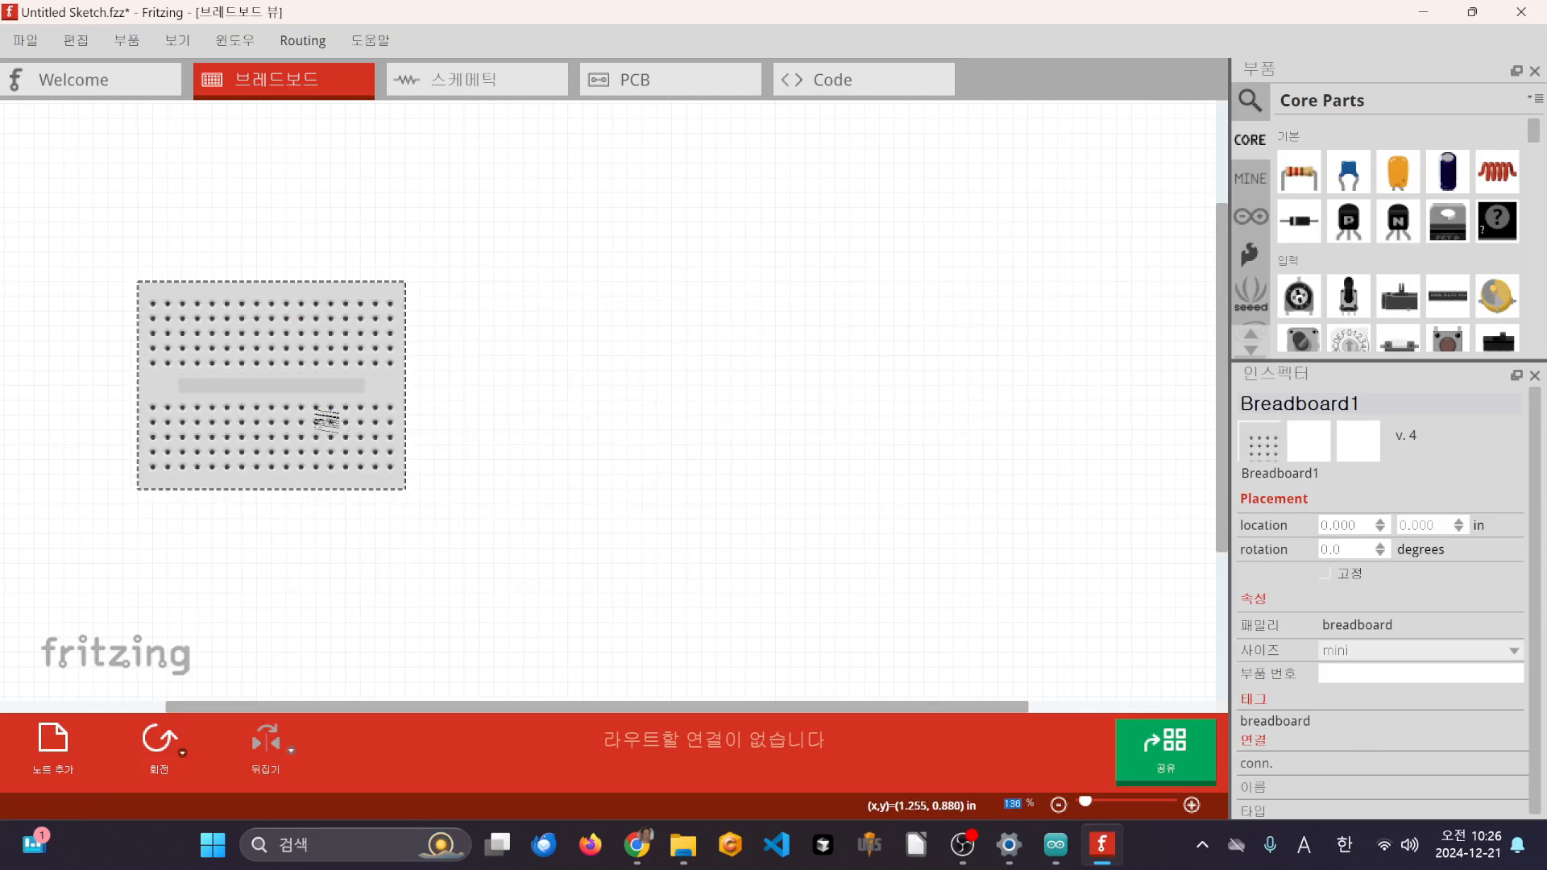
pyautogui.moveTo(354, 411); pyautogui.dragTo(664, 538)
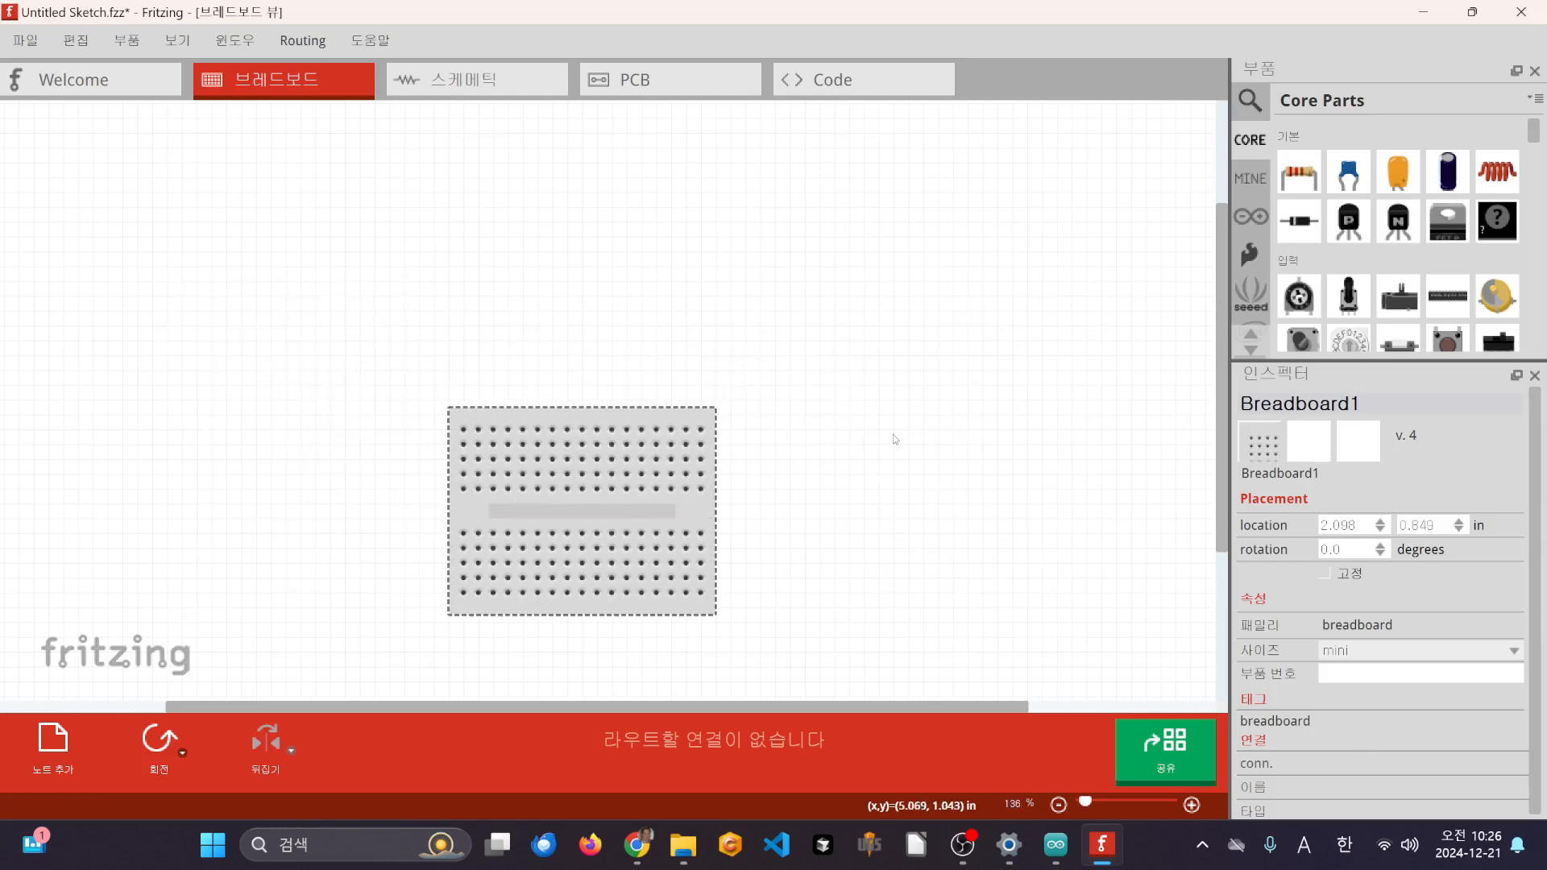
pyautogui.click(1177, 249)
# - Search the parts for "uno" and place an Arduino Uno (Rev3) above the breadboard, shifting the breadboard down about 0.2 in
pyautogui.click(1250, 100)
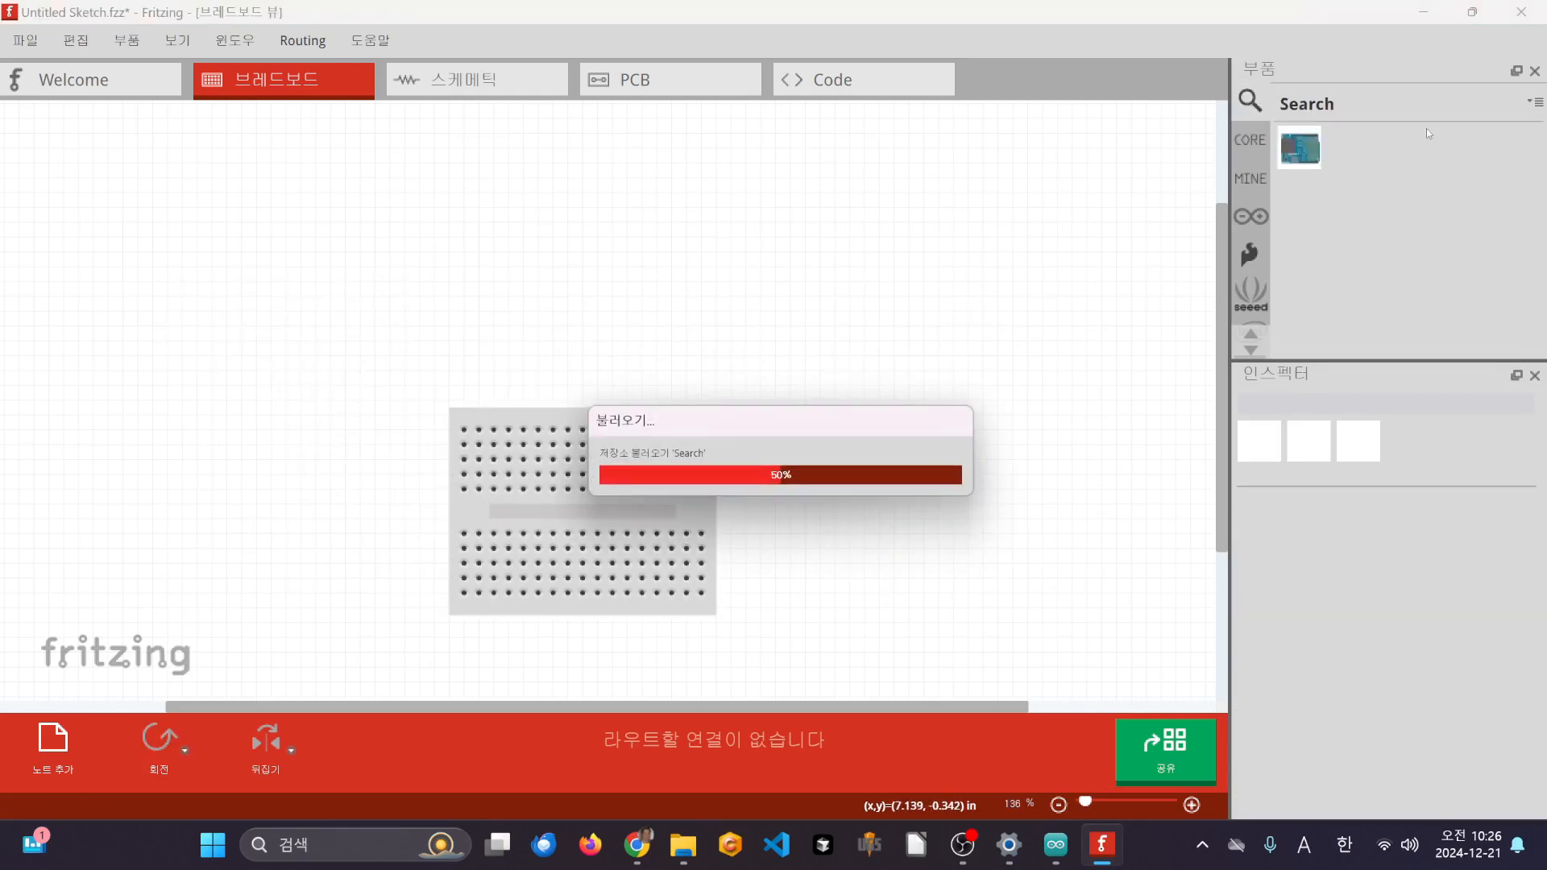
pyautogui.click(1412, 105)
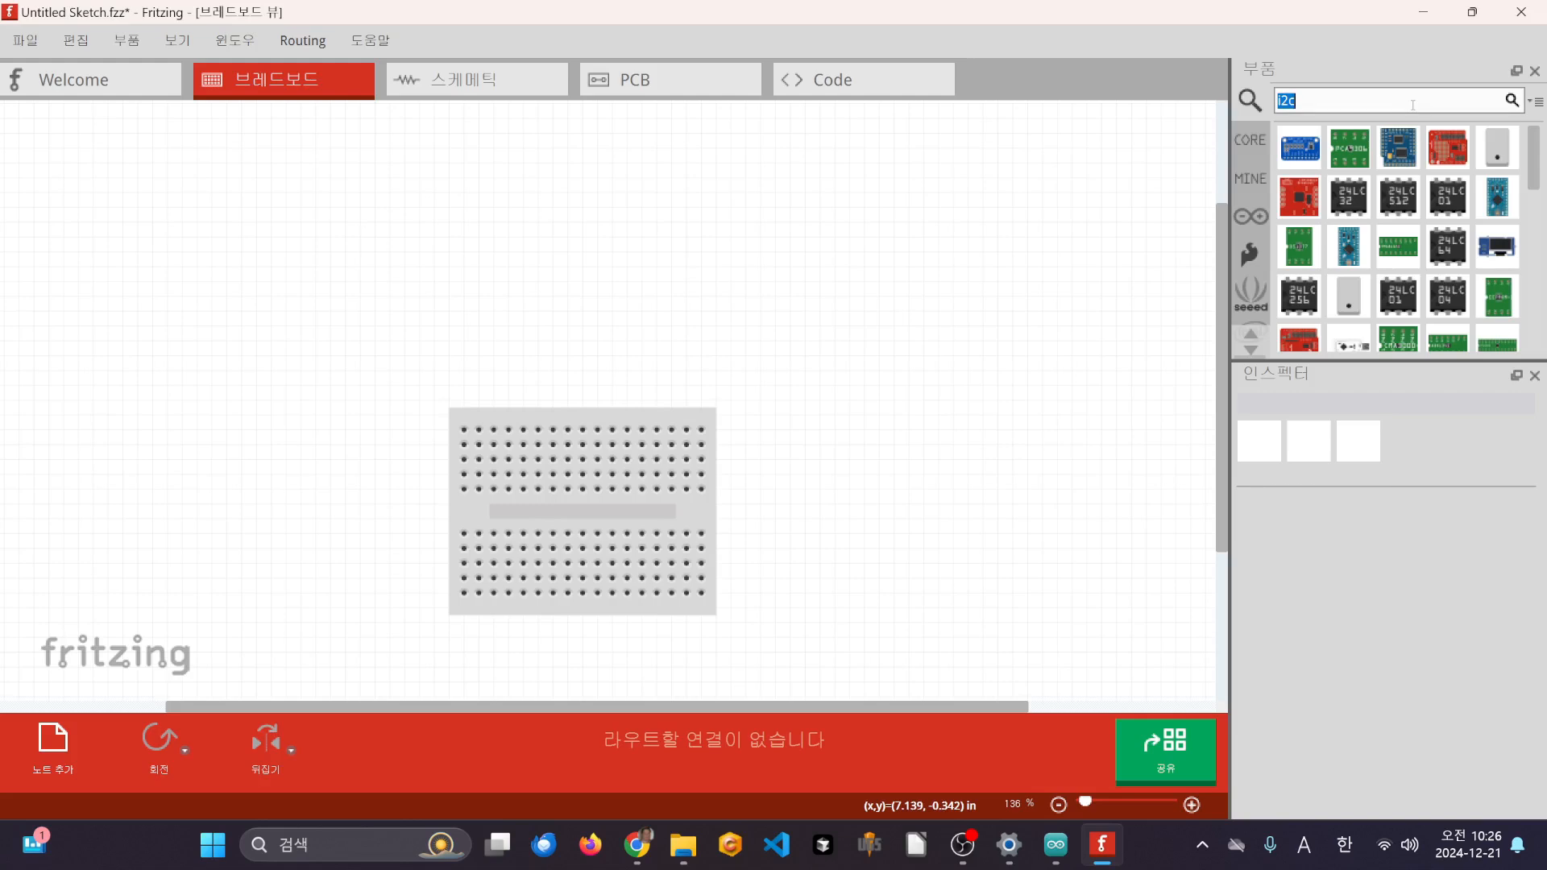
pyautogui.write('uno')
pyautogui.press('Return')
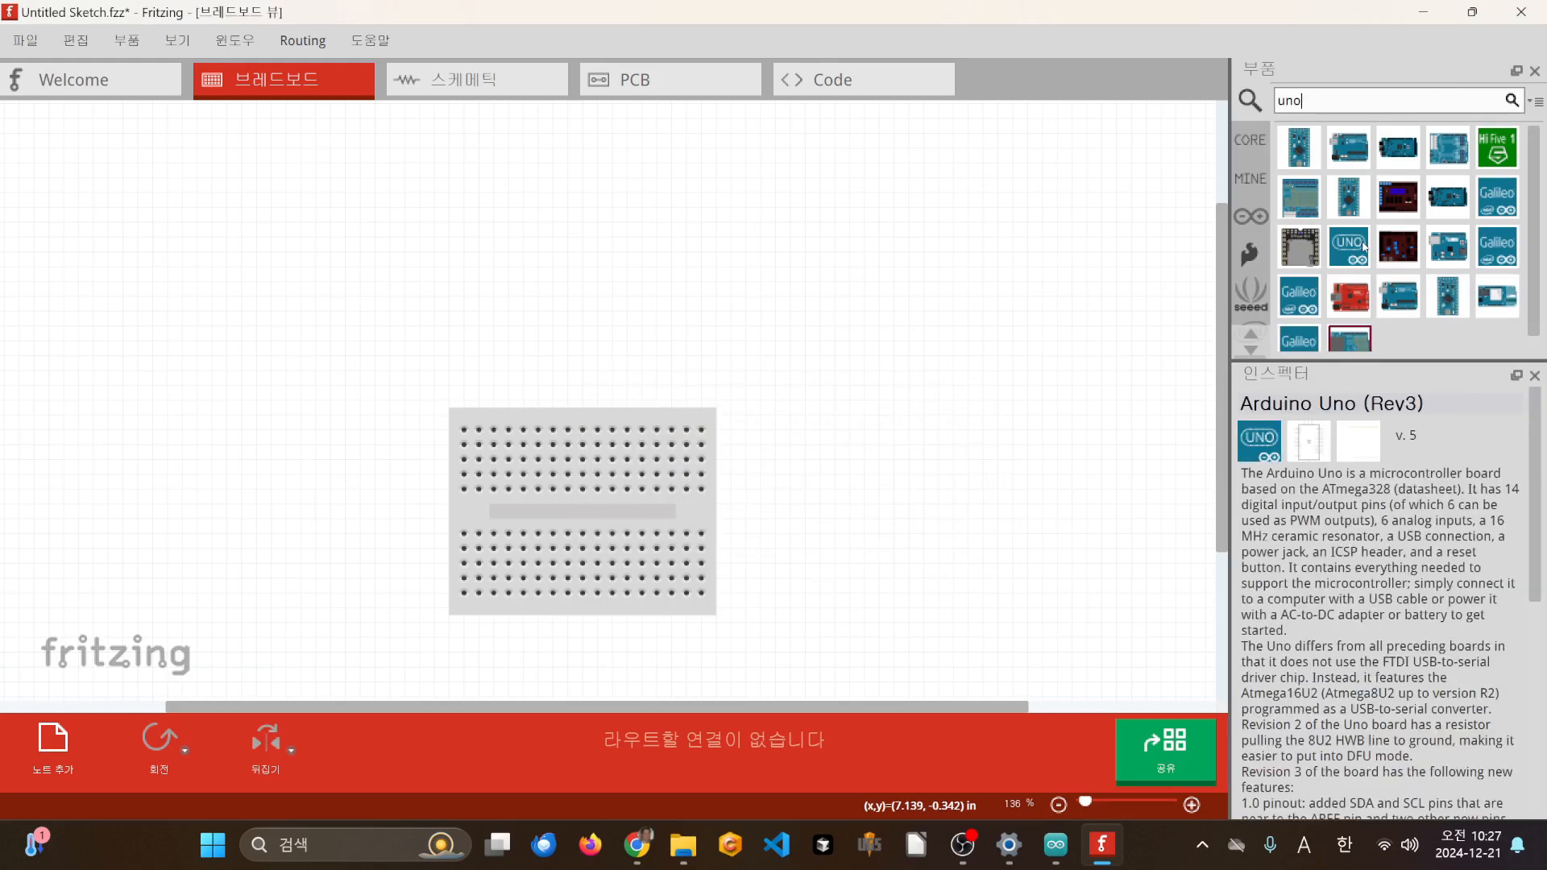
pyautogui.click(1363, 247)
pyautogui.moveTo(1363, 246); pyautogui.dragTo(457, 274)
pyautogui.moveTo(709, 541); pyautogui.dragTo(708, 571)
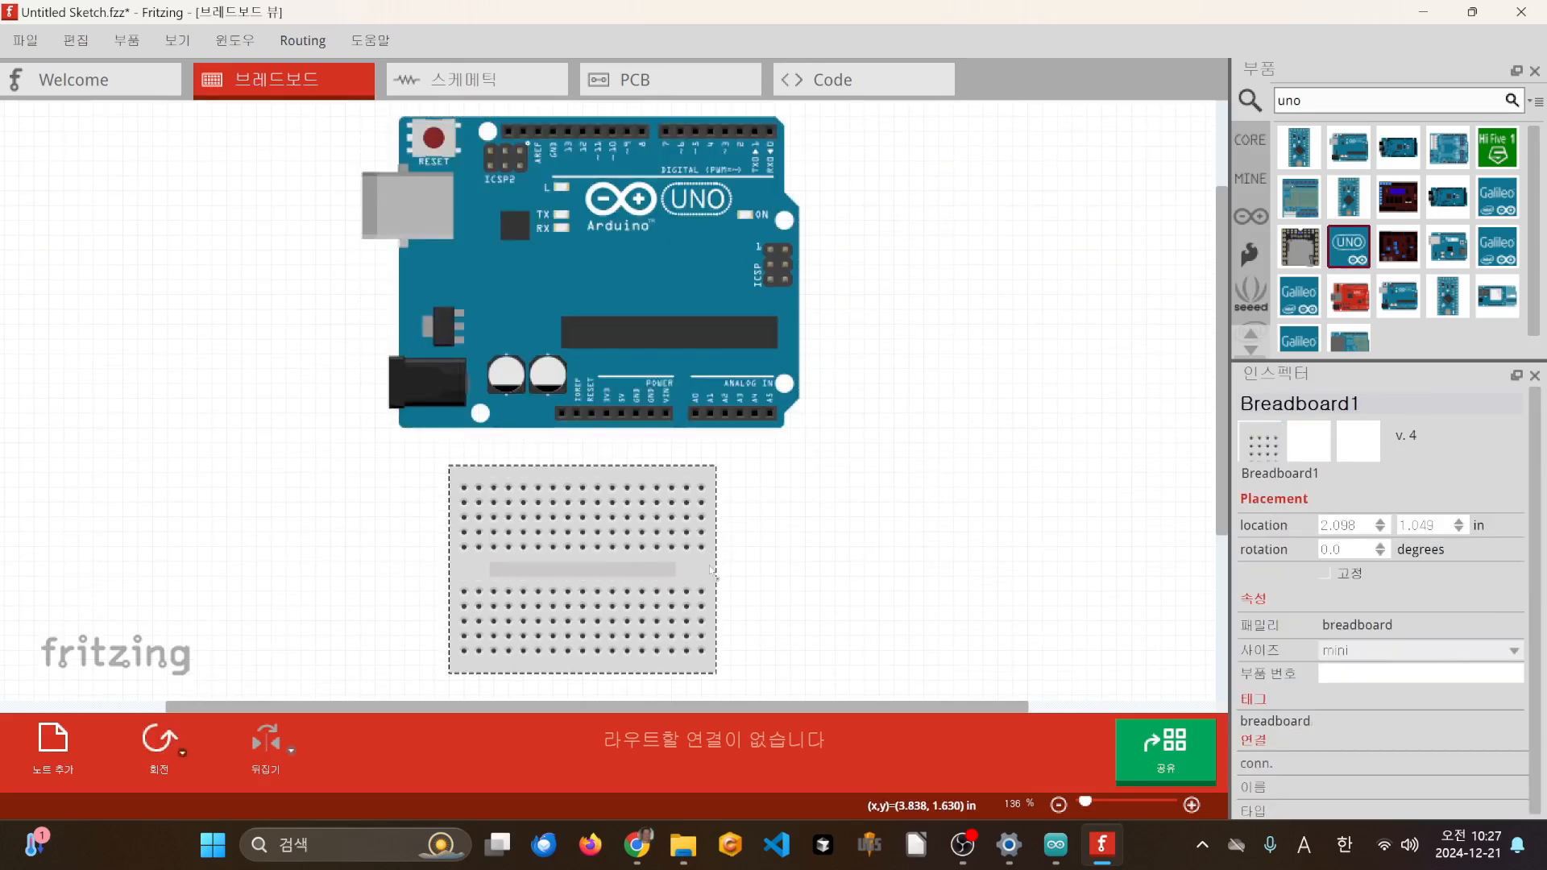
pyautogui.click(901, 469)
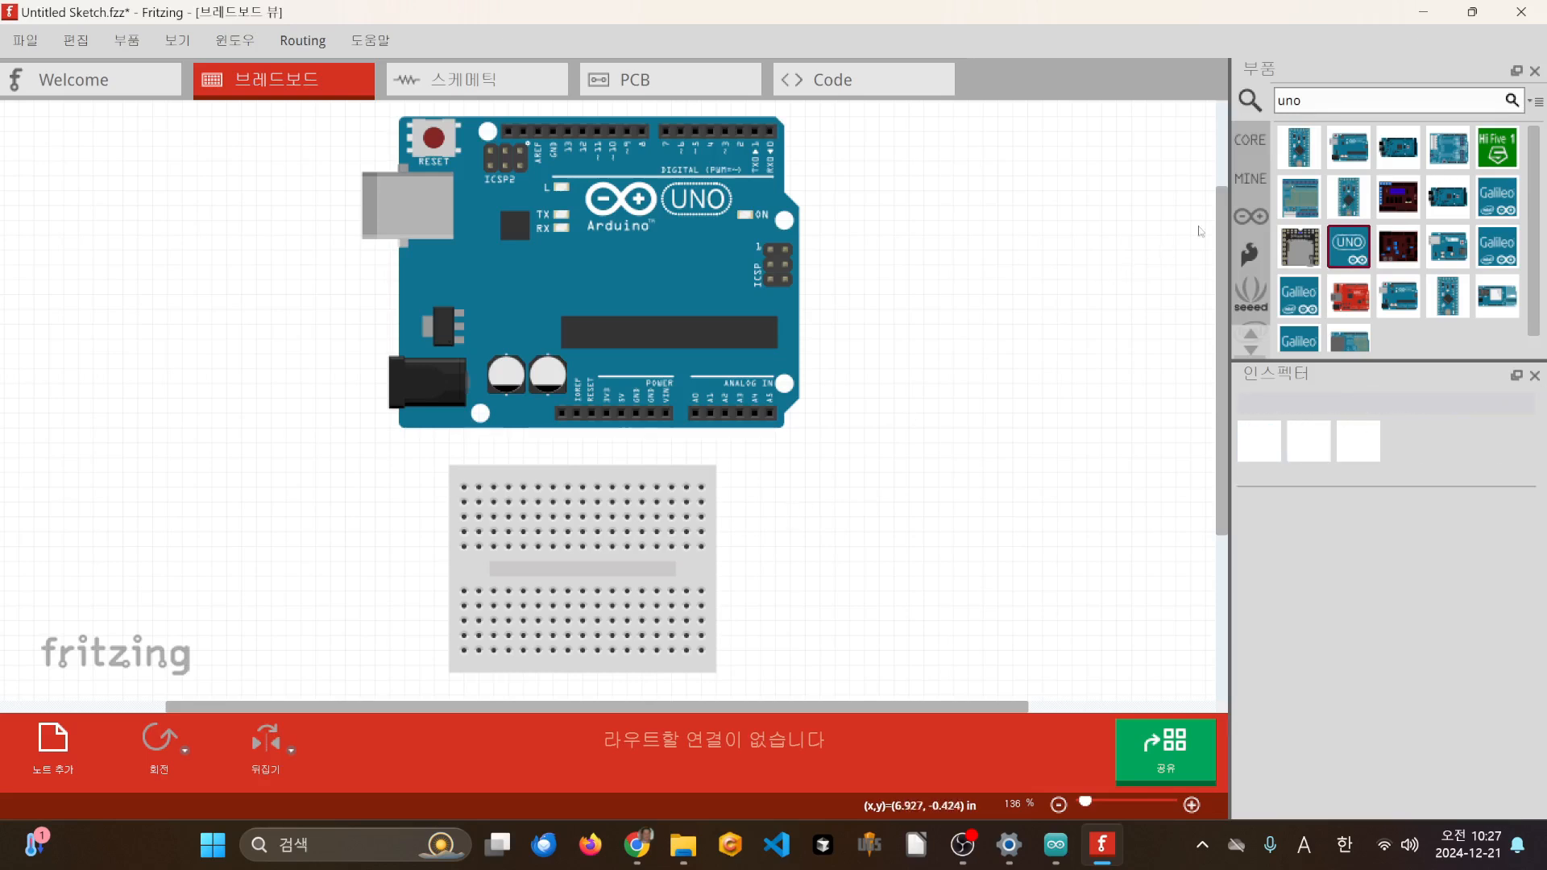
# - Place the custom LCM1602 IIC part beside the Arduino Uno to inspect its pins, and remove it
pyautogui.click(1250, 178)
pyautogui.moveTo(1348, 148); pyautogui.dragTo(1007, 362)
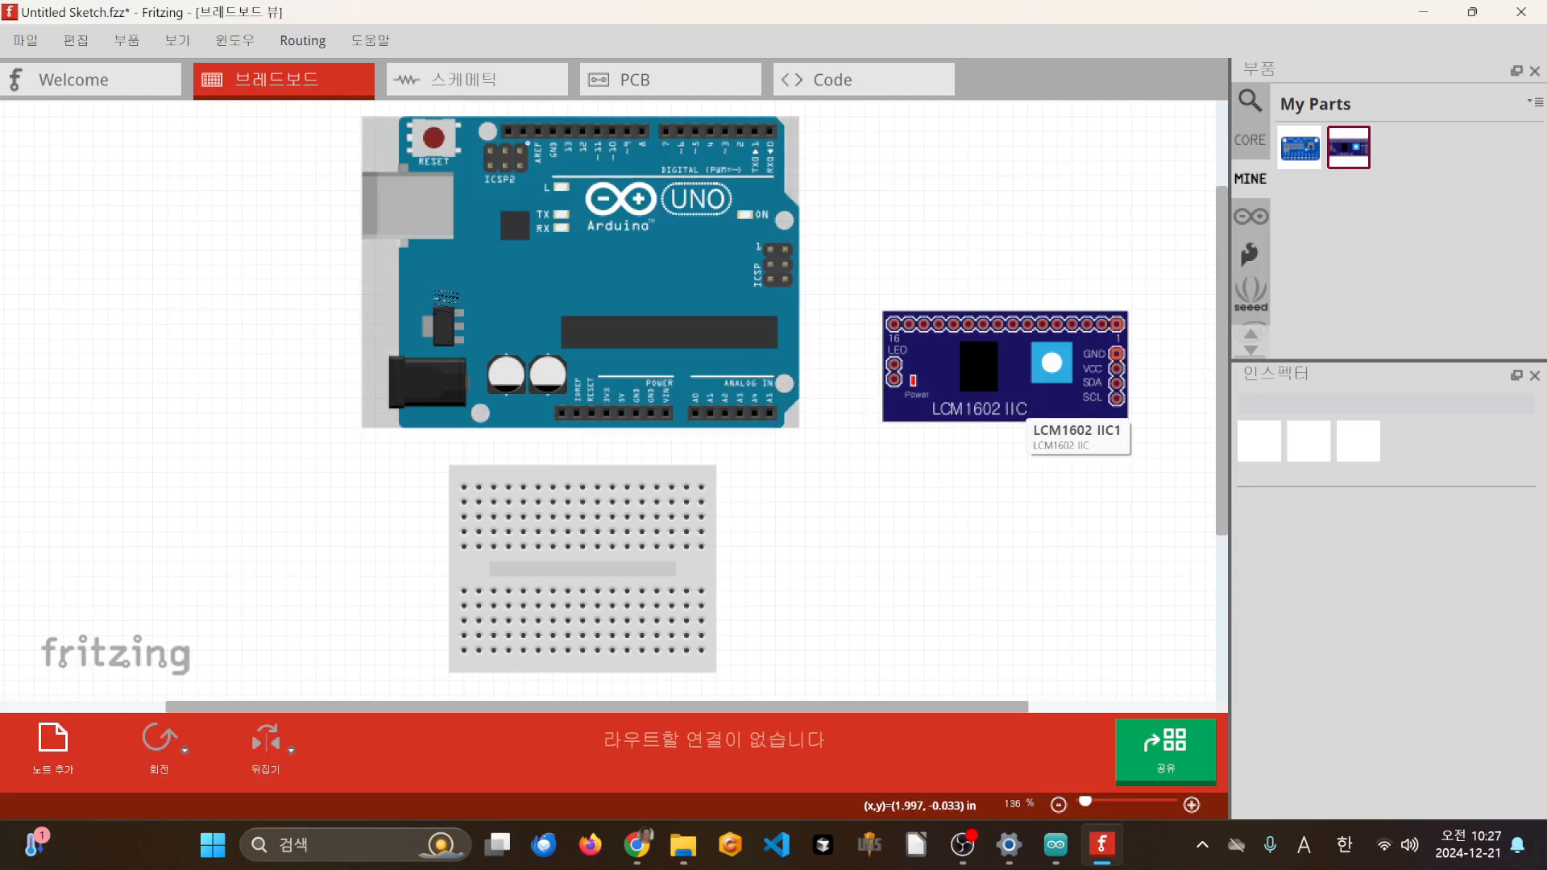
pyautogui.moveTo(997, 365)
pyautogui.mouseDown()
pyautogui.moveTo(563, 280)
pyautogui.moveTo(1142, 353)
pyautogui.moveTo(972, 378)
pyautogui.mouseUp()
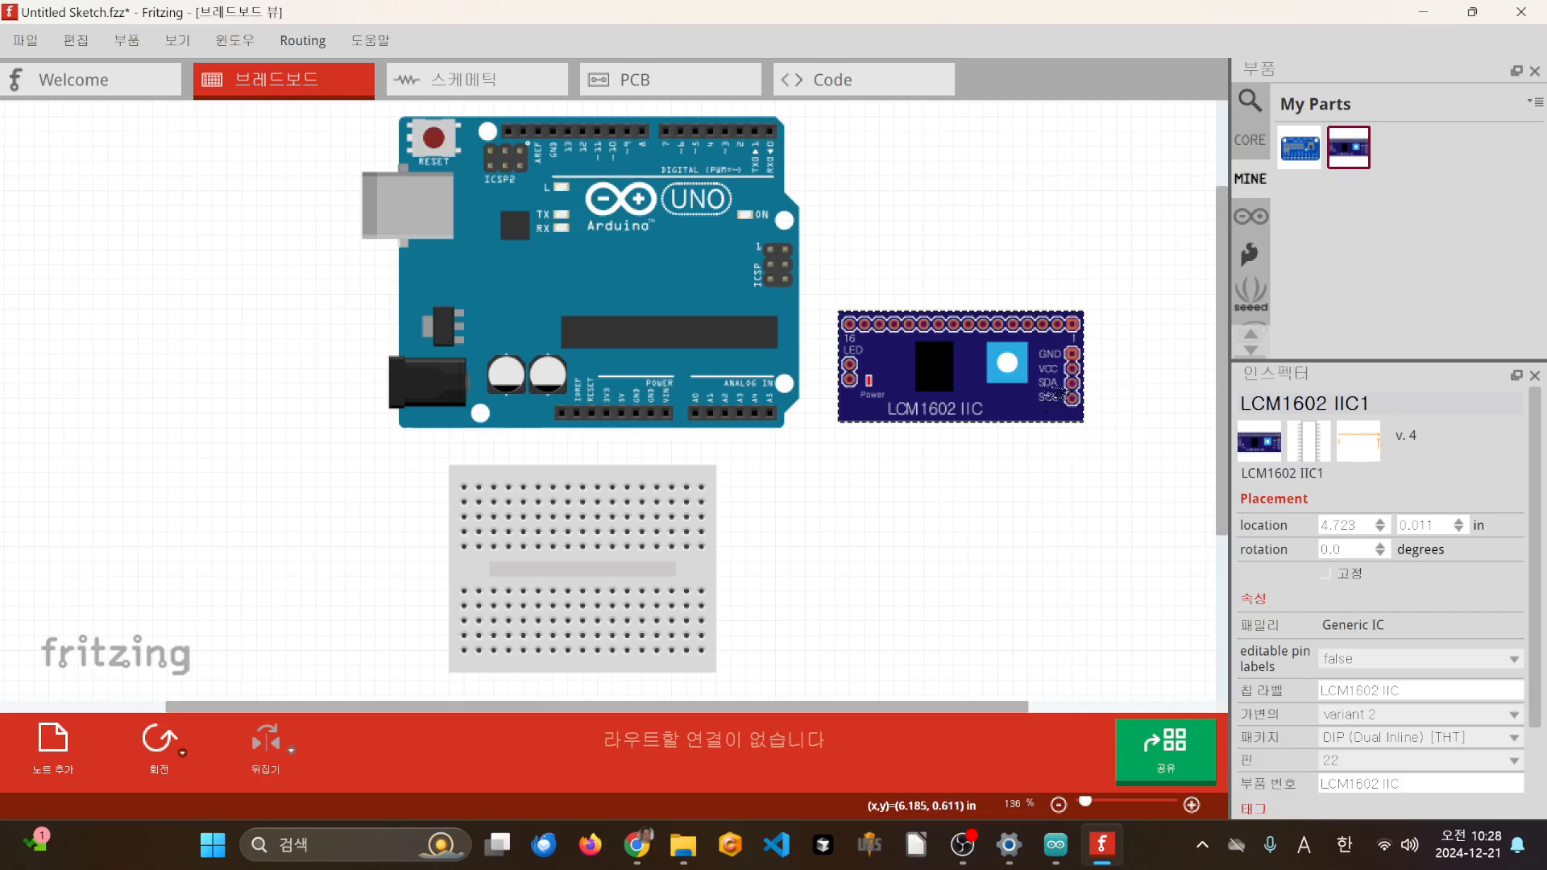
pyautogui.keyDown('ctrl'); pyautogui.scroll(5, 1079, 402); pyautogui.keyUp('ctrl')
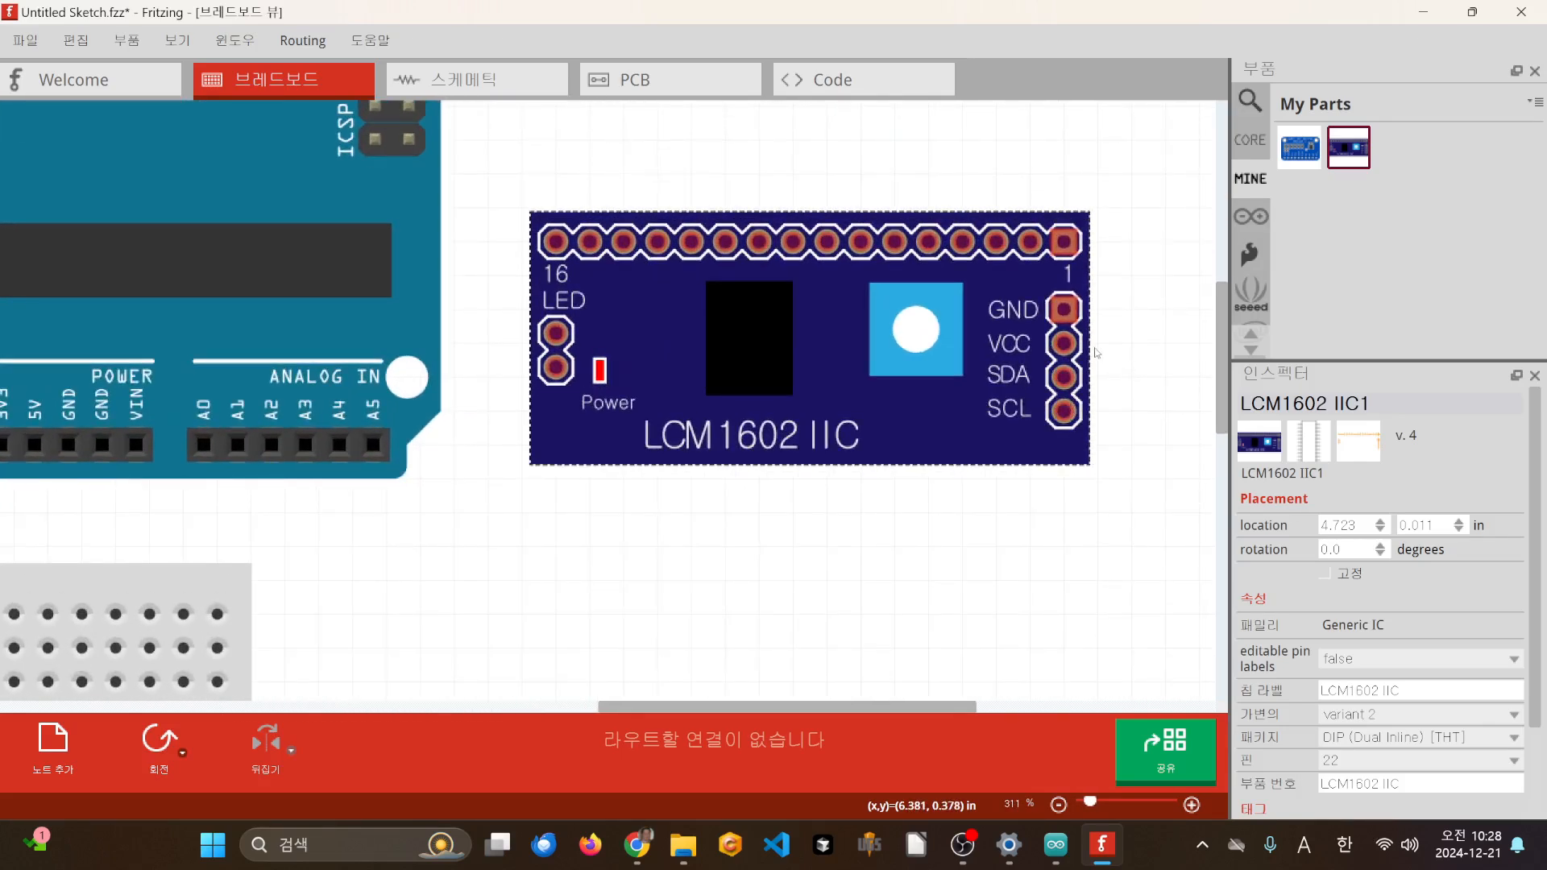
pyautogui.keyDown('ctrl'); pyautogui.scroll(-5, 1092, 339); pyautogui.keyUp('ctrl')
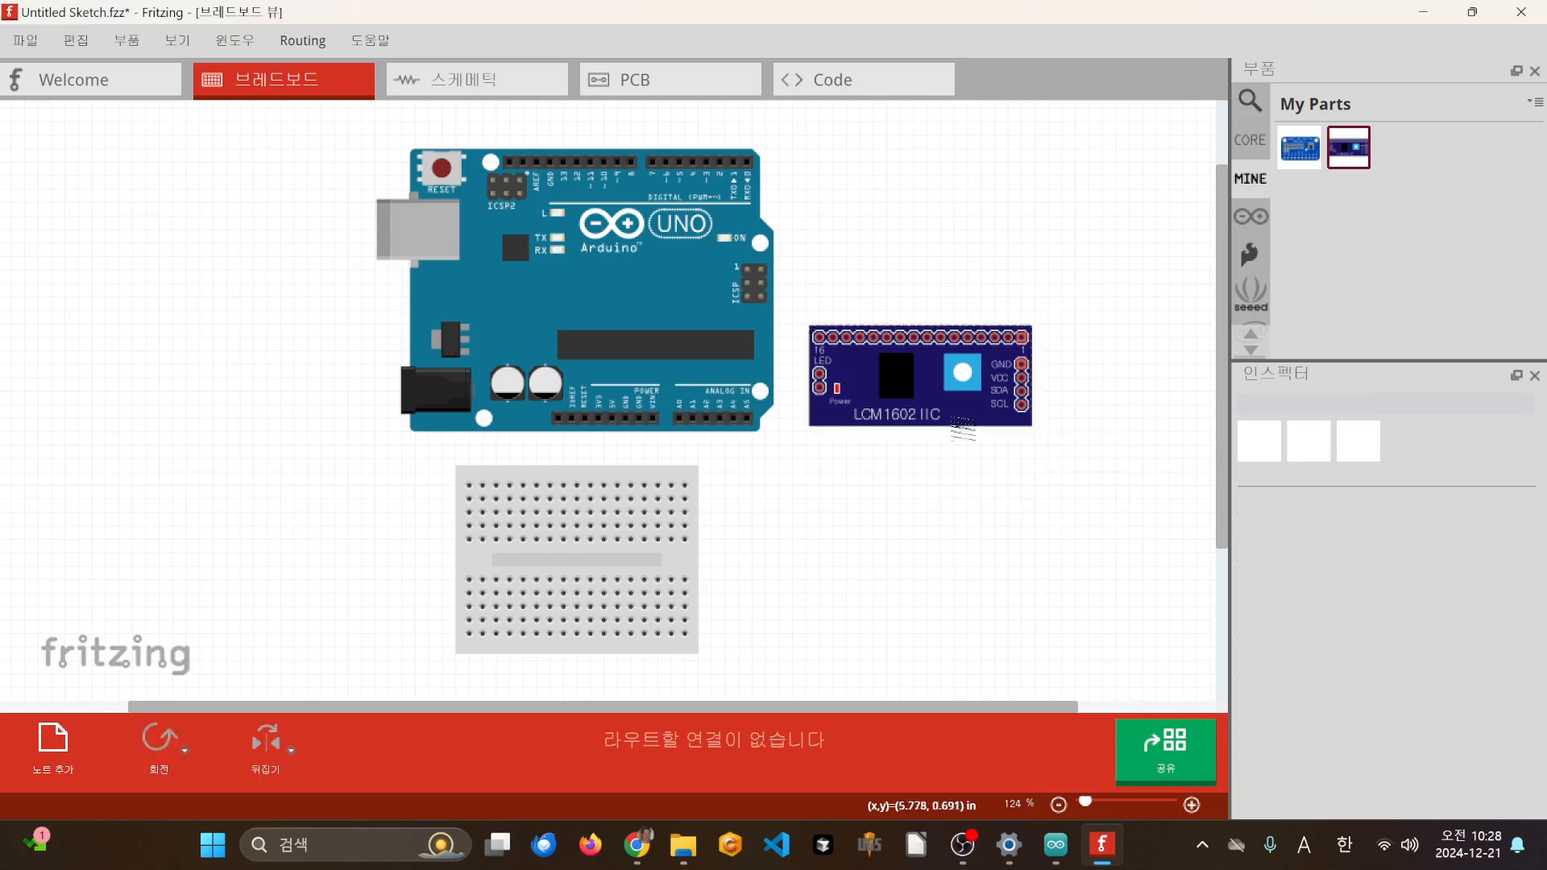
pyautogui.press('Delete')
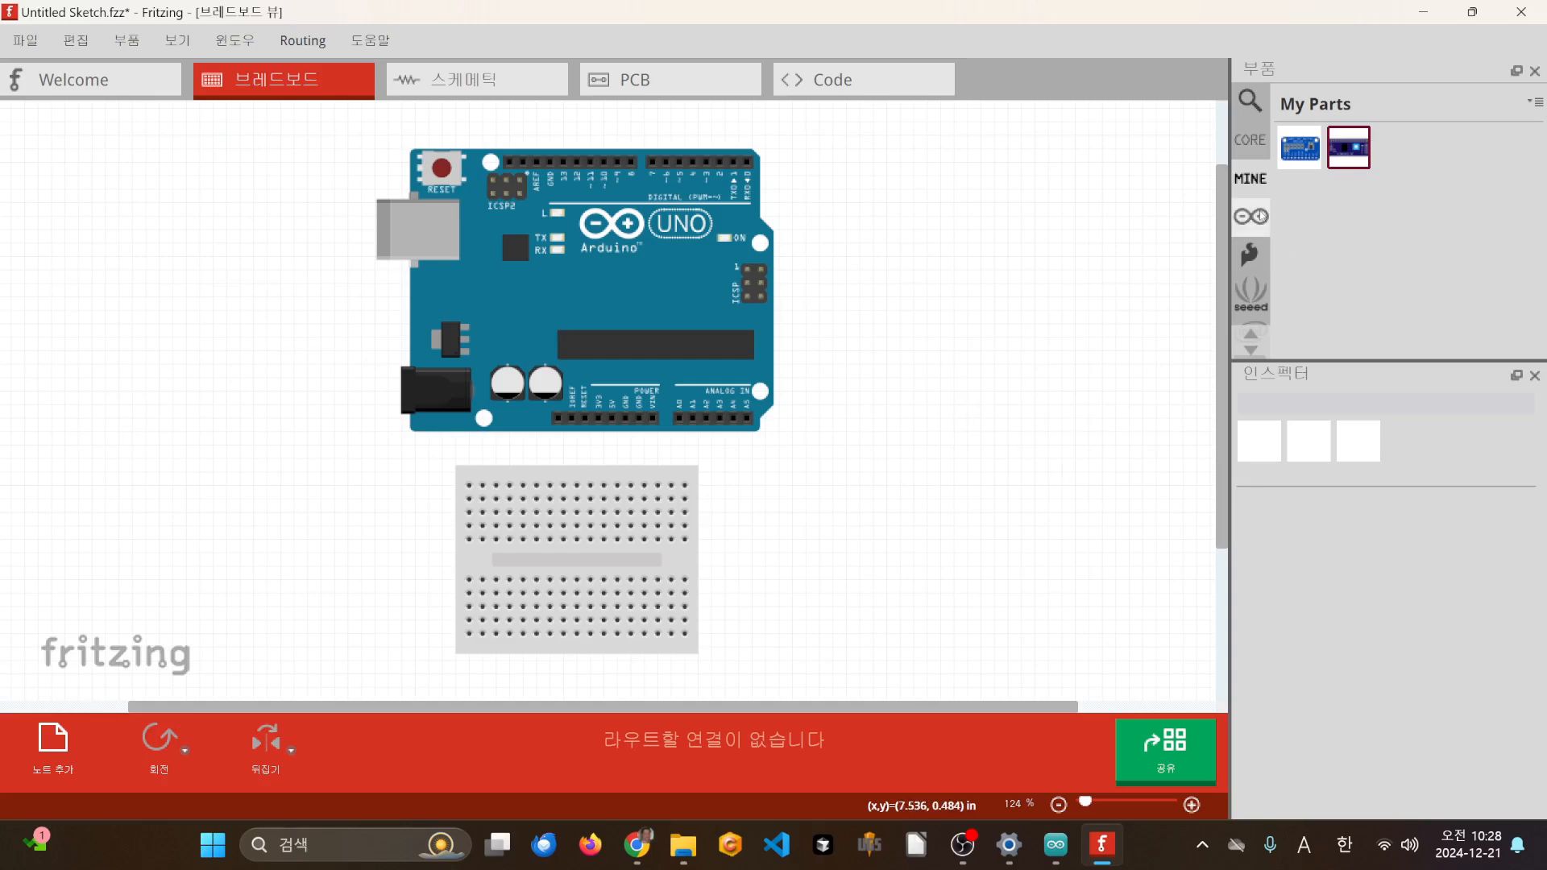
# - Place a generic female header from the core connection parts beside the breadboard, at about 4.55 in, 1.05 in
pyautogui.click(1249, 139)
pyautogui.scroll(-8, 1462, 265)
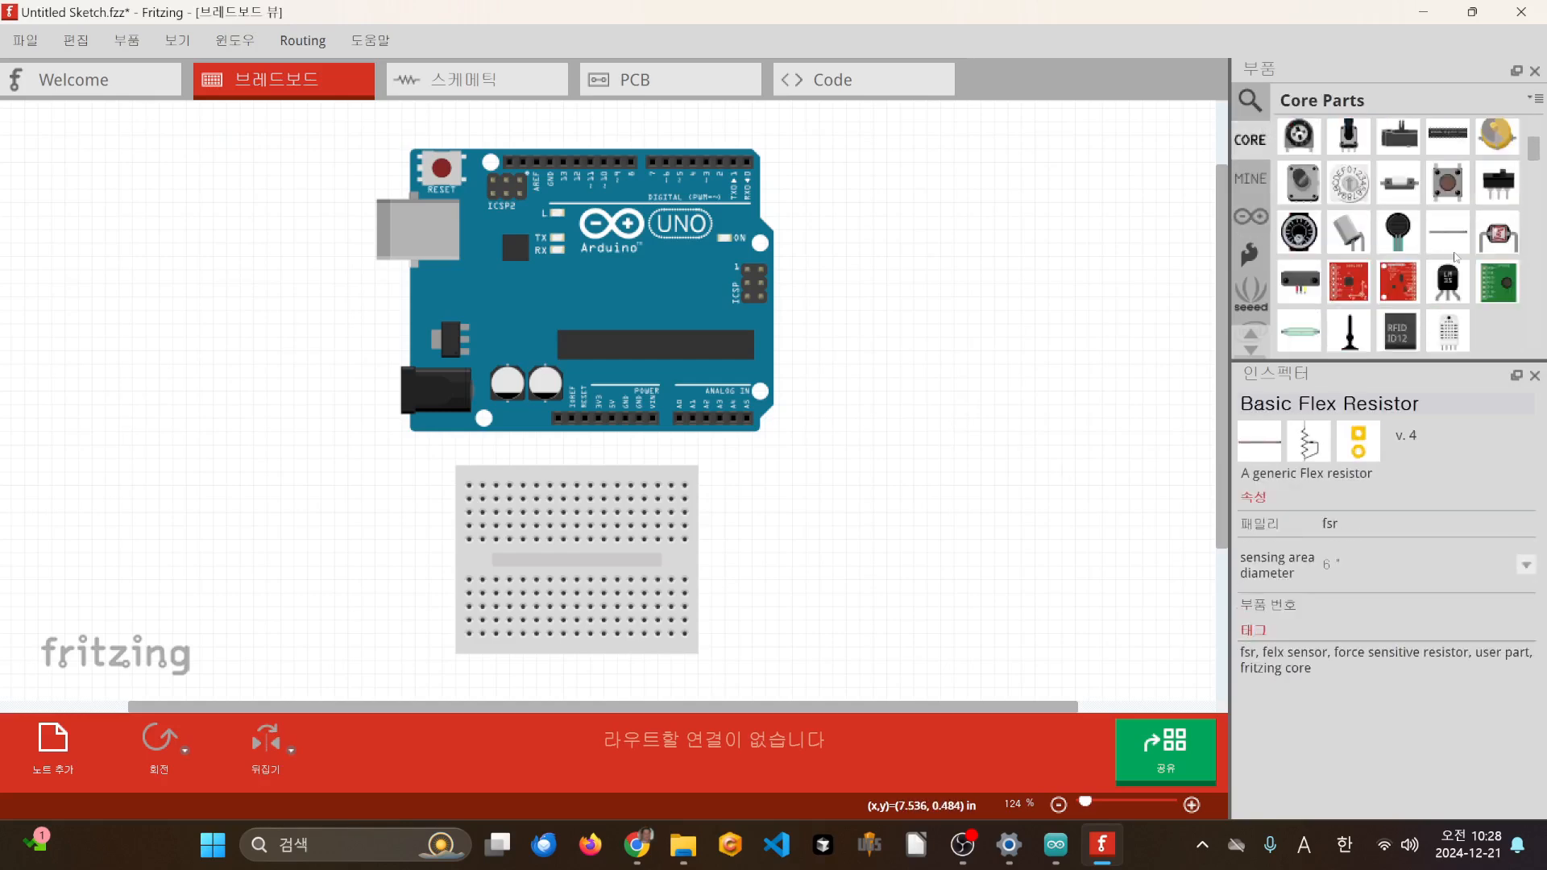
pyautogui.scroll(-10, 1456, 256)
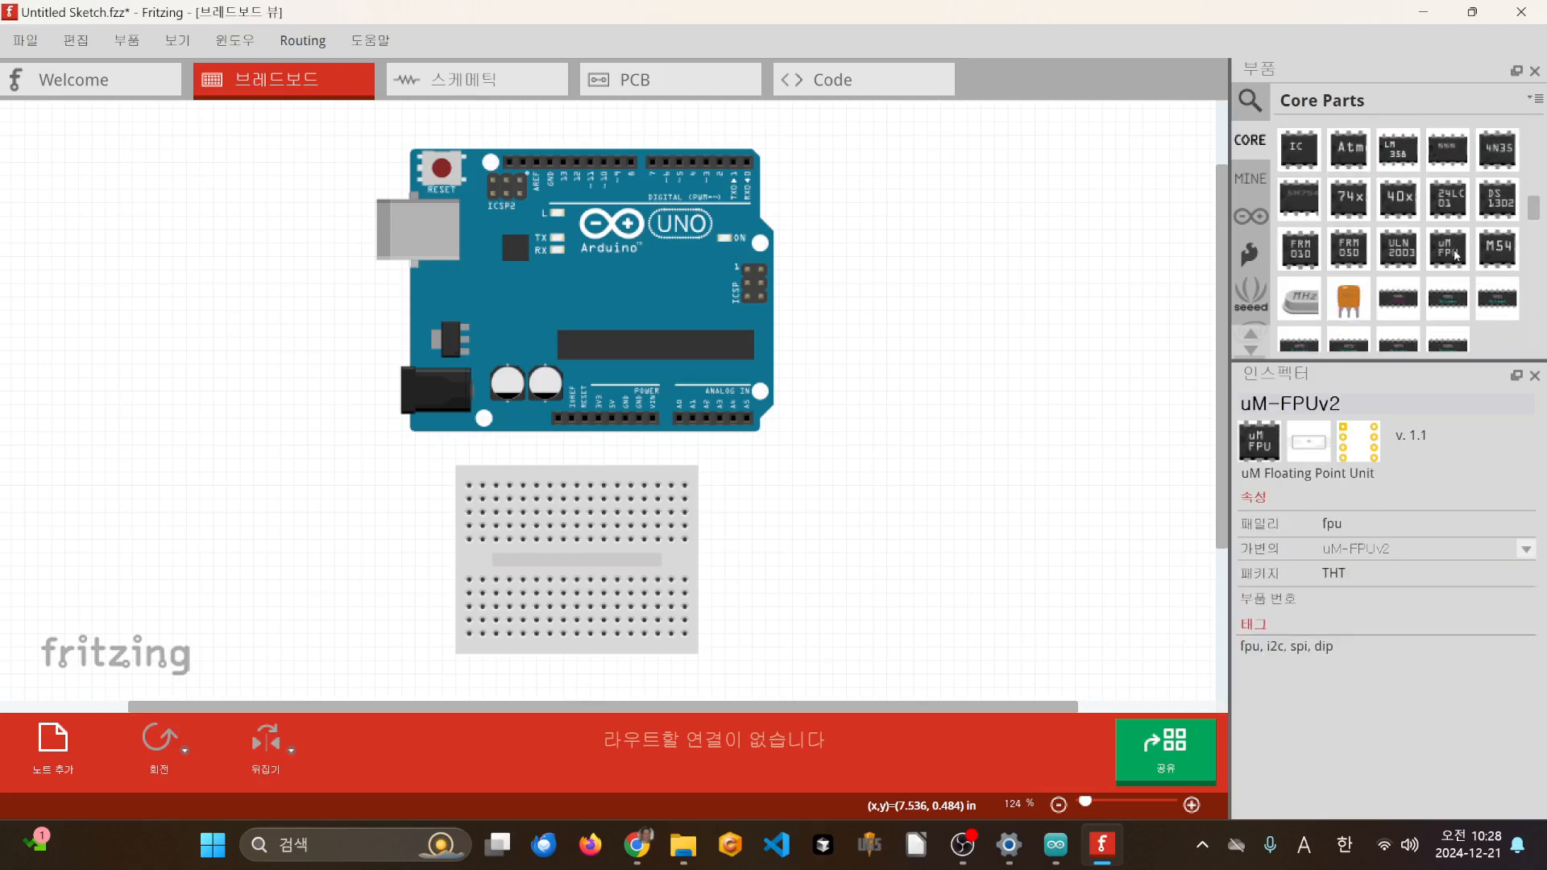
pyautogui.scroll(-6, 1455, 259)
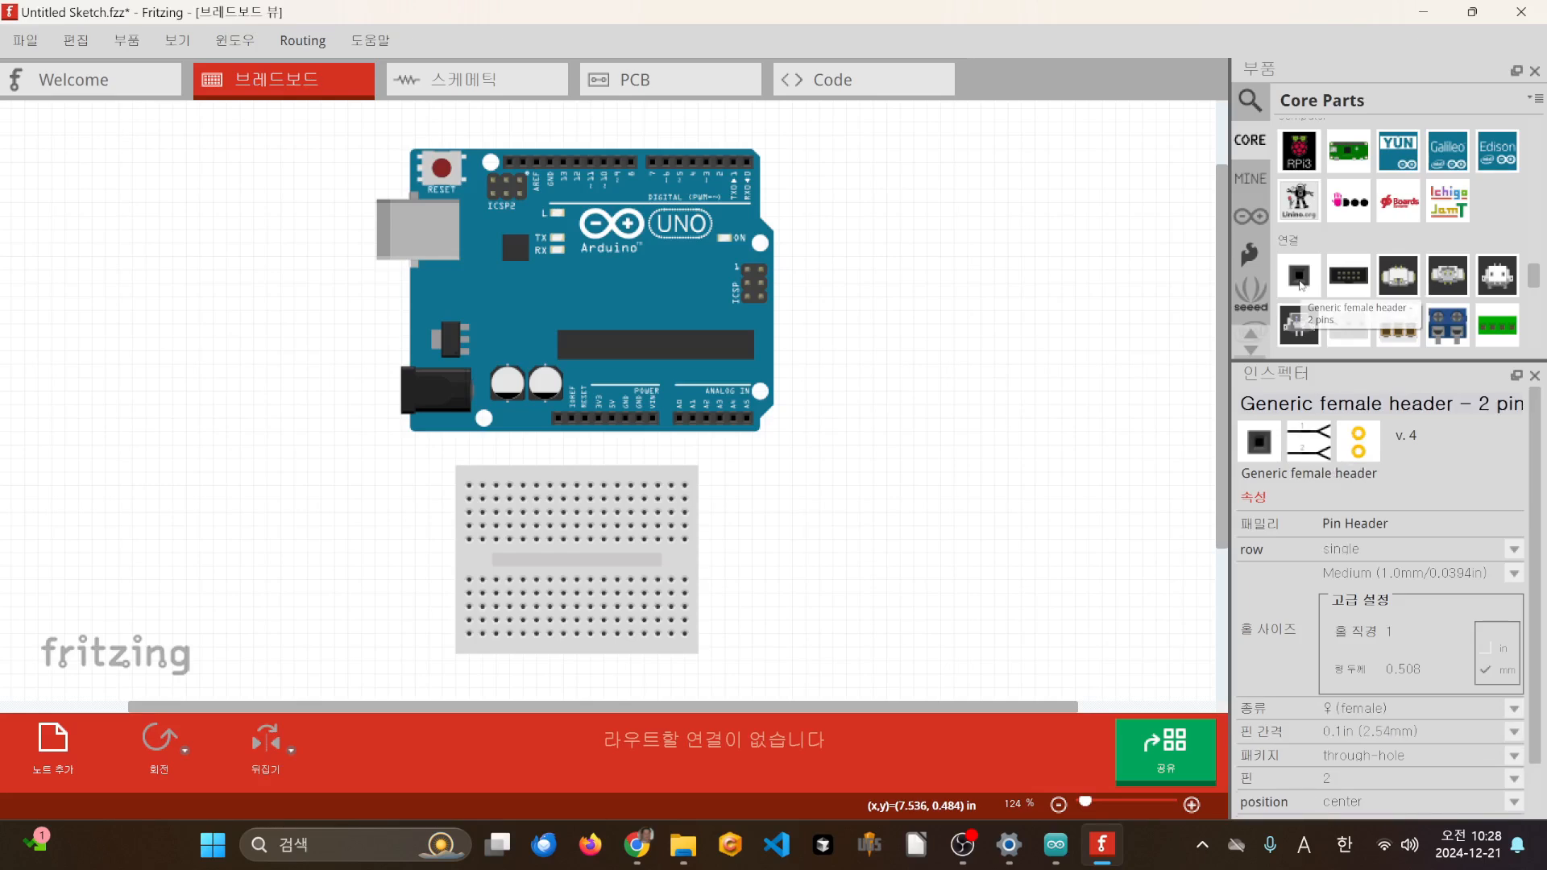
pyautogui.moveTo(1299, 284); pyautogui.dragTo(860, 453)
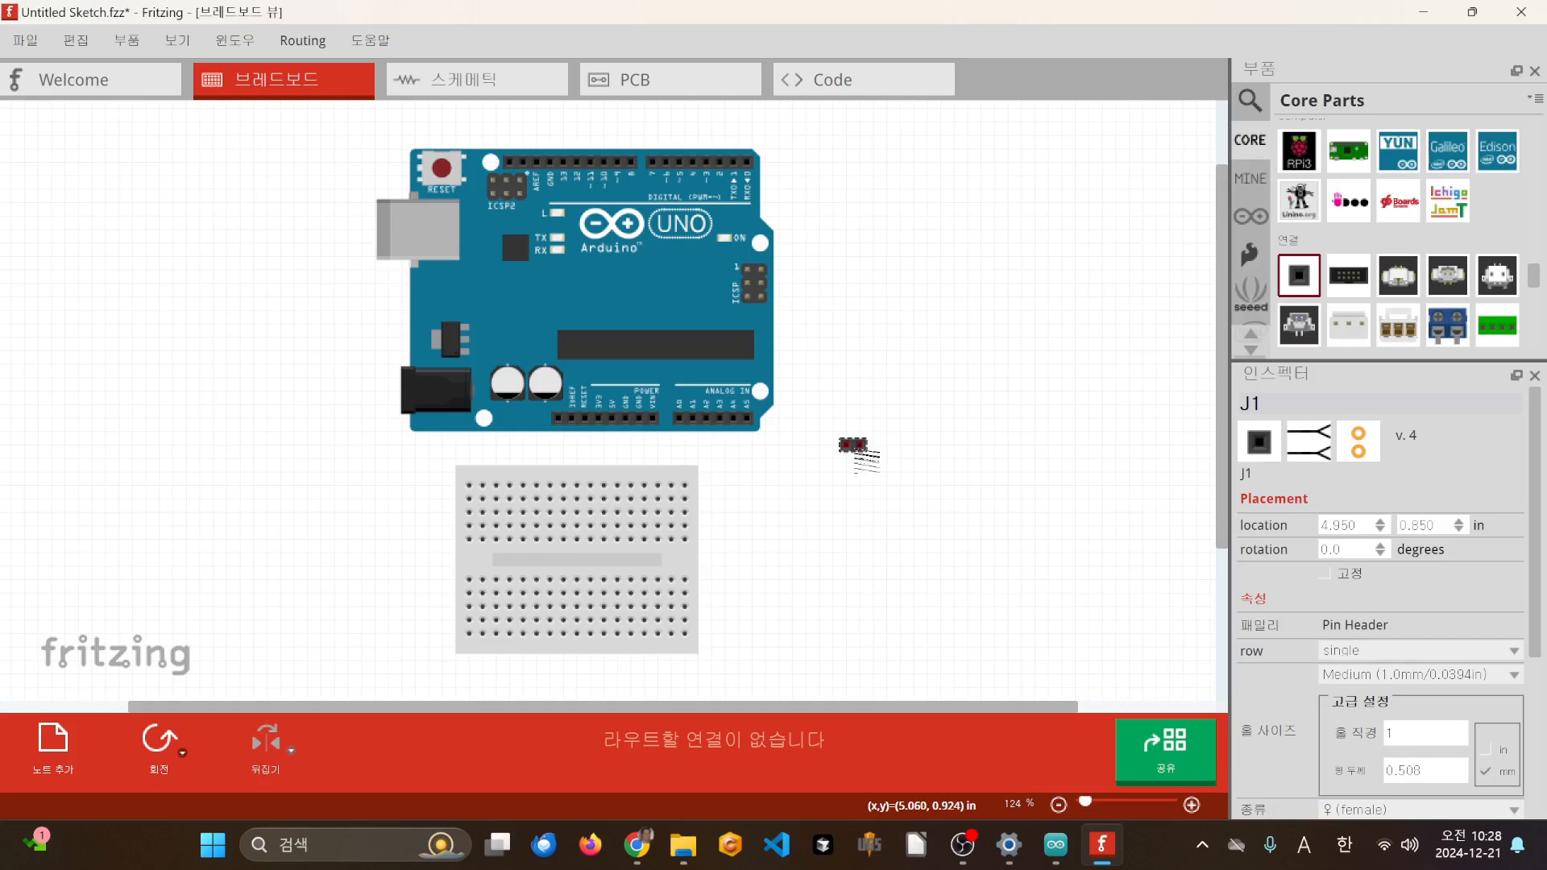
pyautogui.moveTo(859, 448); pyautogui.dragTo(801, 484)
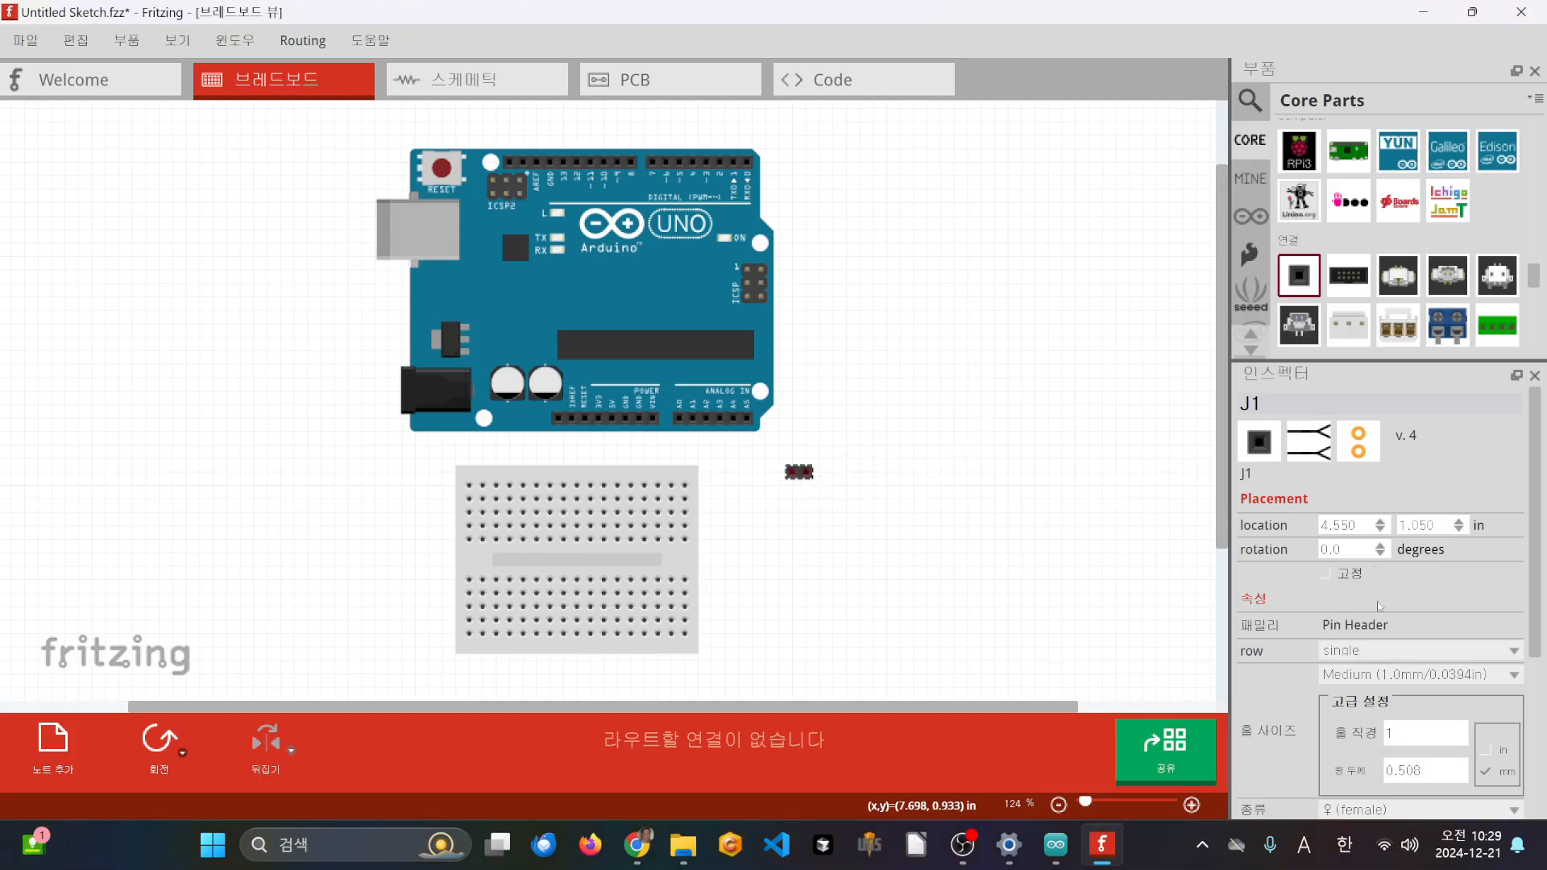
# - Set the female header's pin count to 4
pyautogui.scroll(-3, 1479, 601)
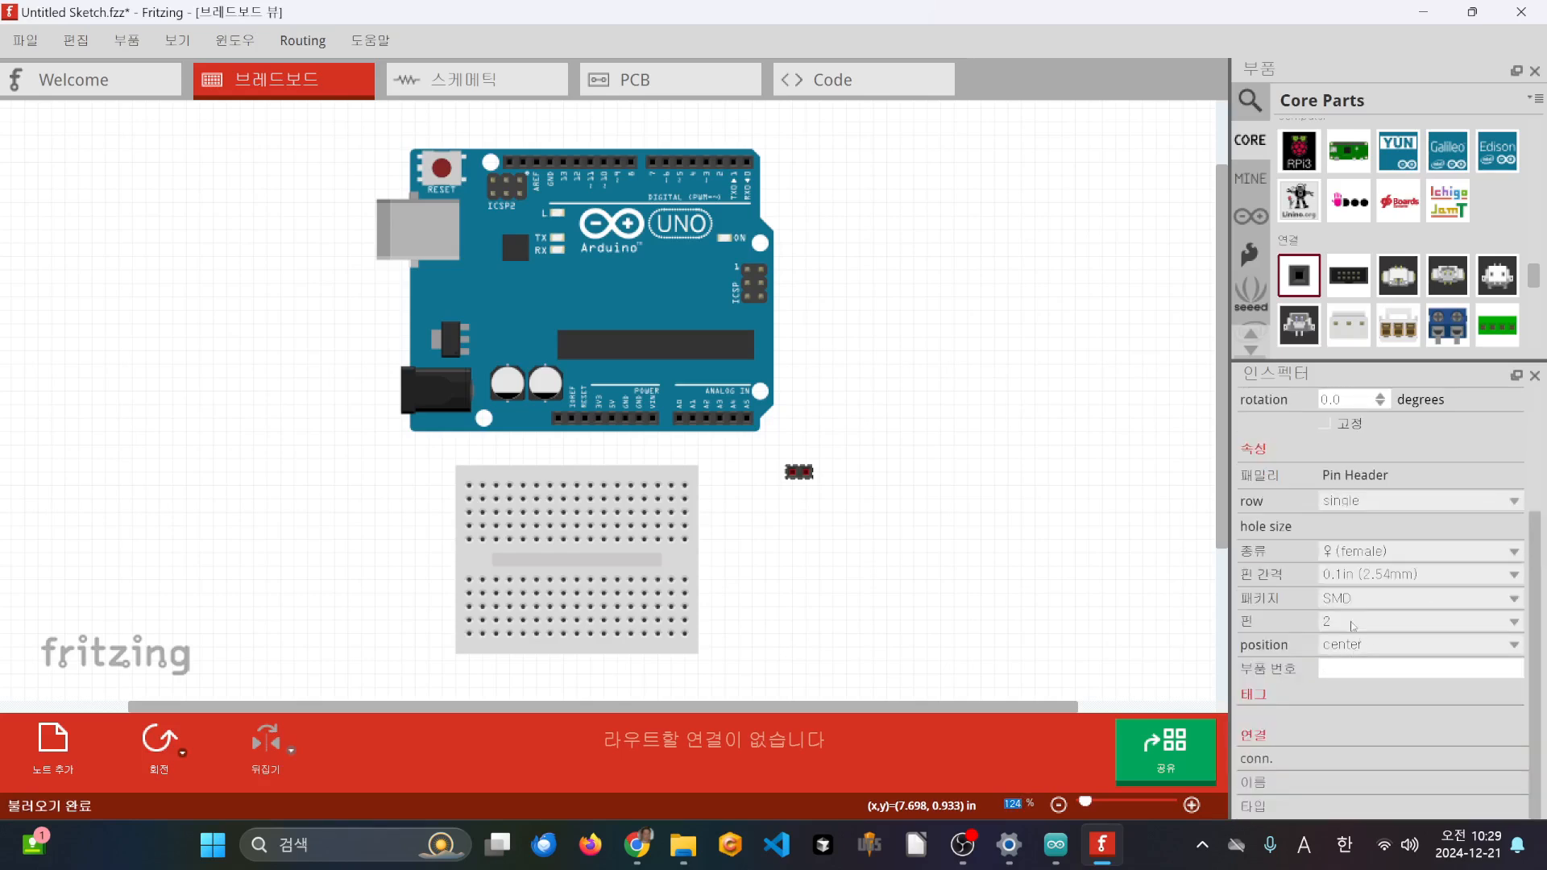
pyautogui.click(1353, 622)
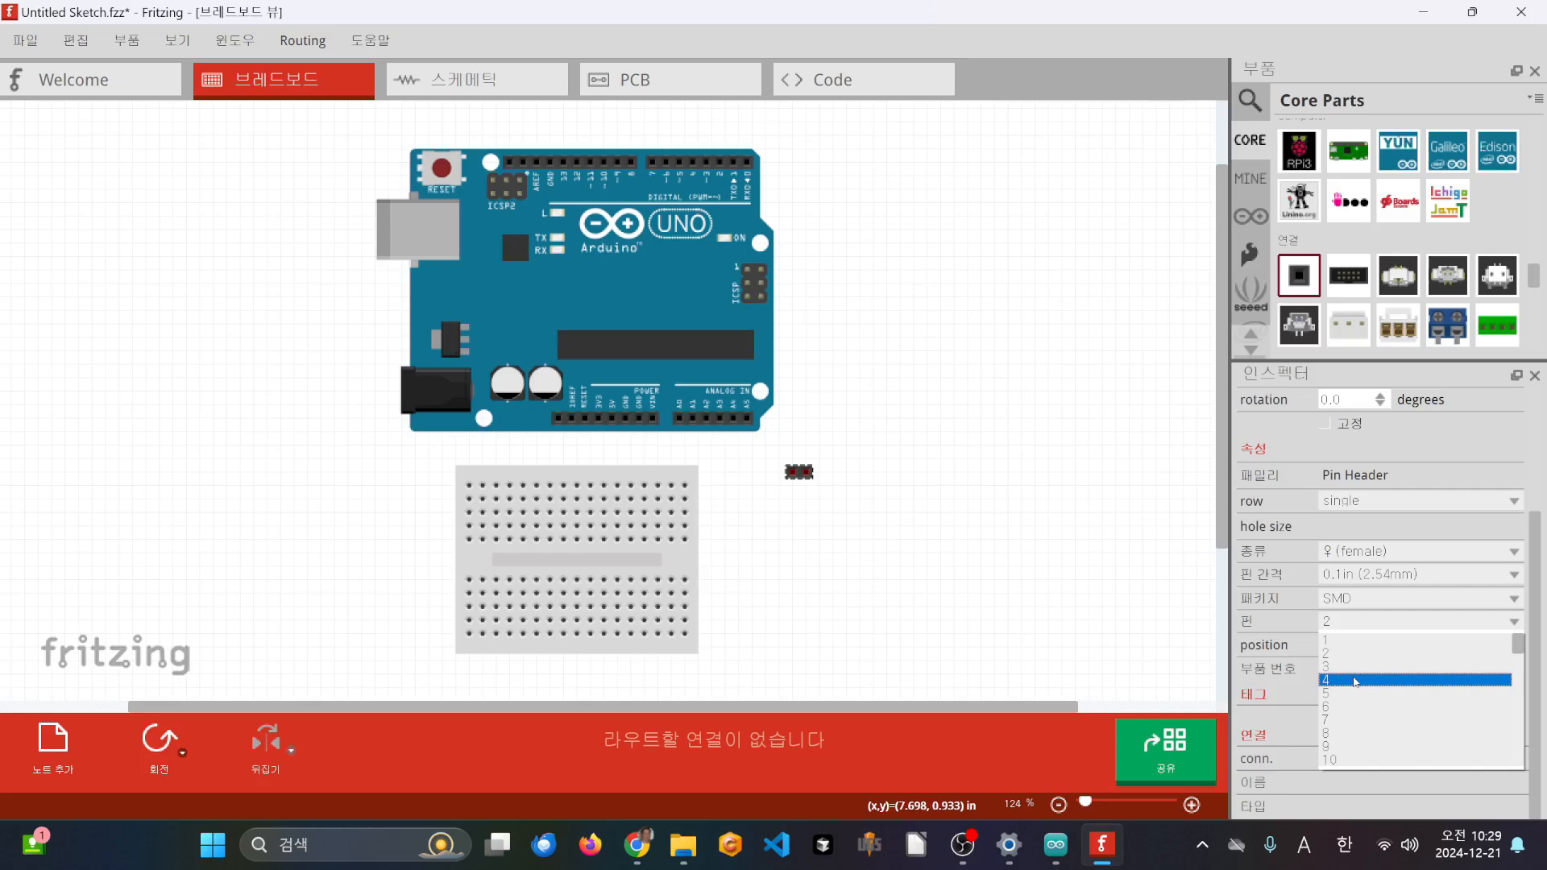
pyautogui.click(1353, 681)
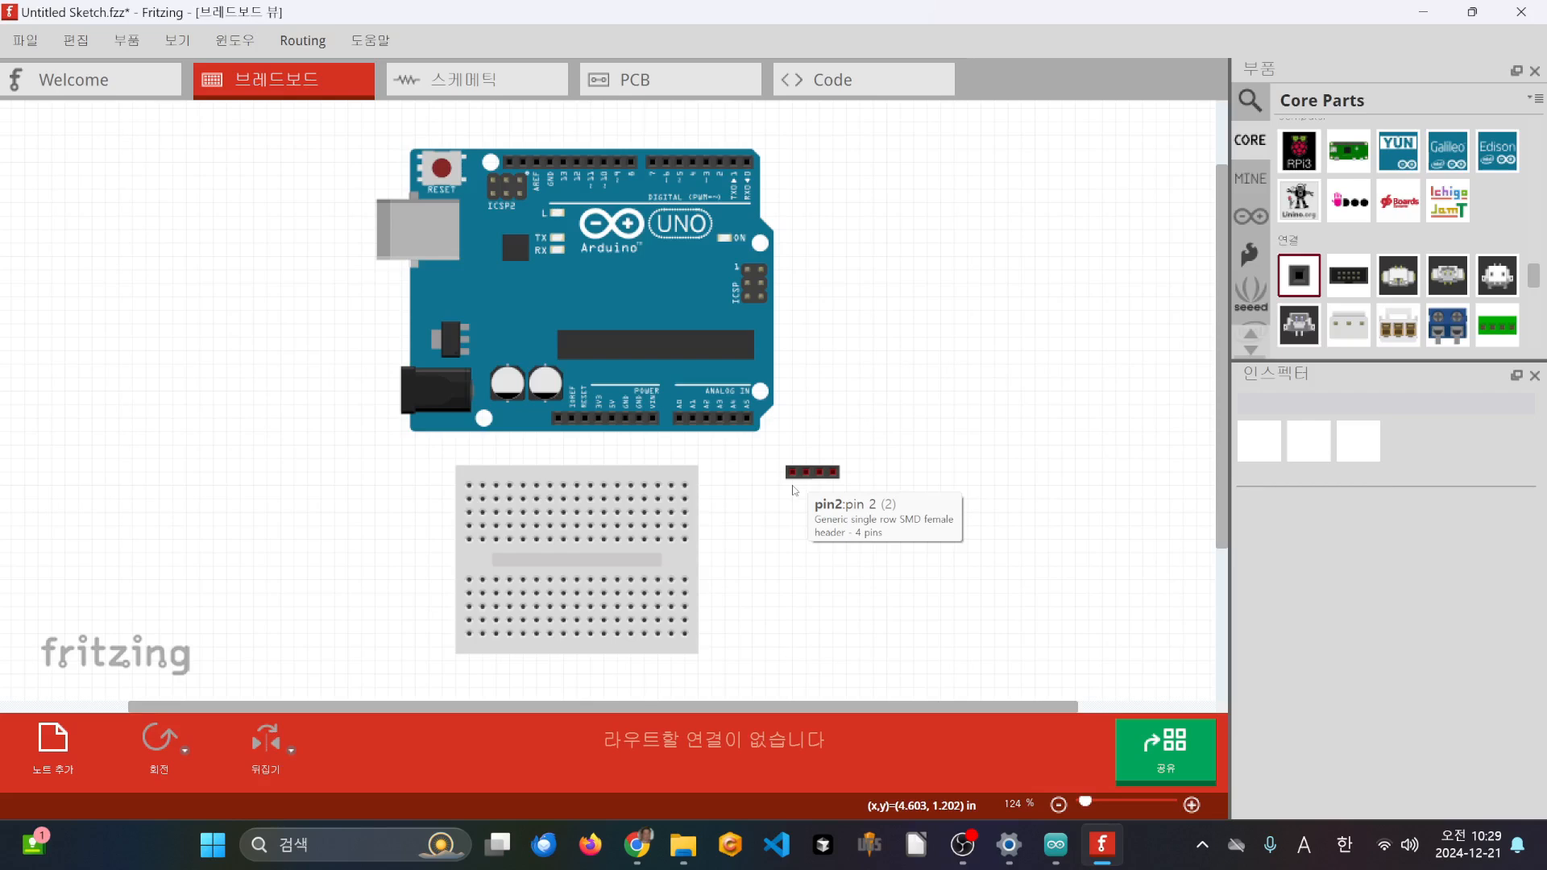
# - Place the custom LCM1602 IIC part beside the Arduino Uno to check its GND, VCC, SDA and SCL pin order, and delete it
pyautogui.scroll(5, 1339, 145)
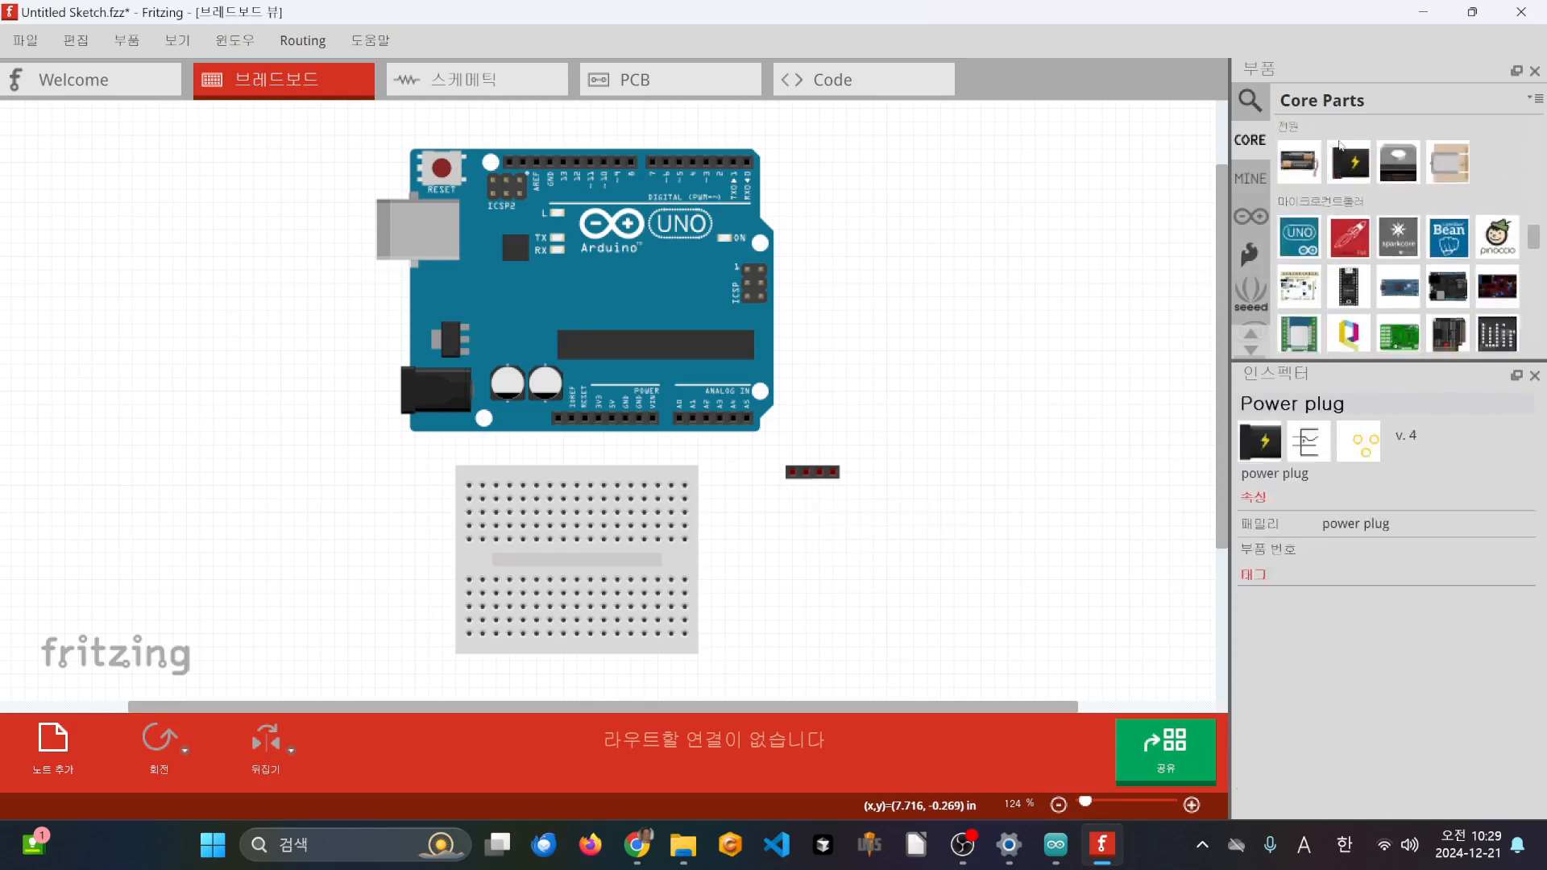
pyautogui.click(1249, 178)
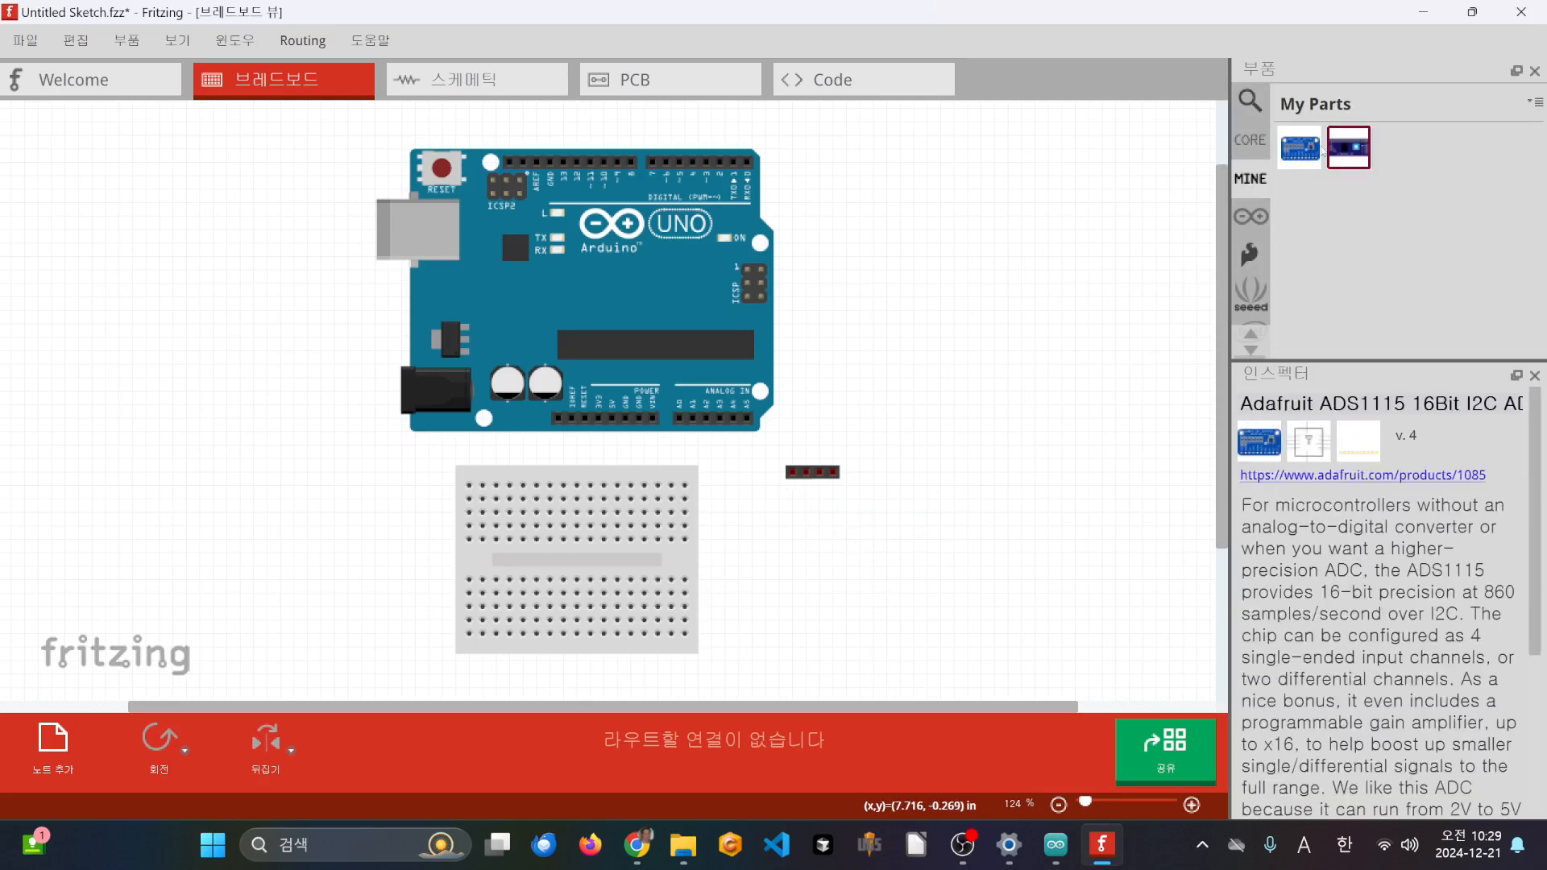
pyautogui.moveTo(1348, 147); pyautogui.dragTo(1017, 361)
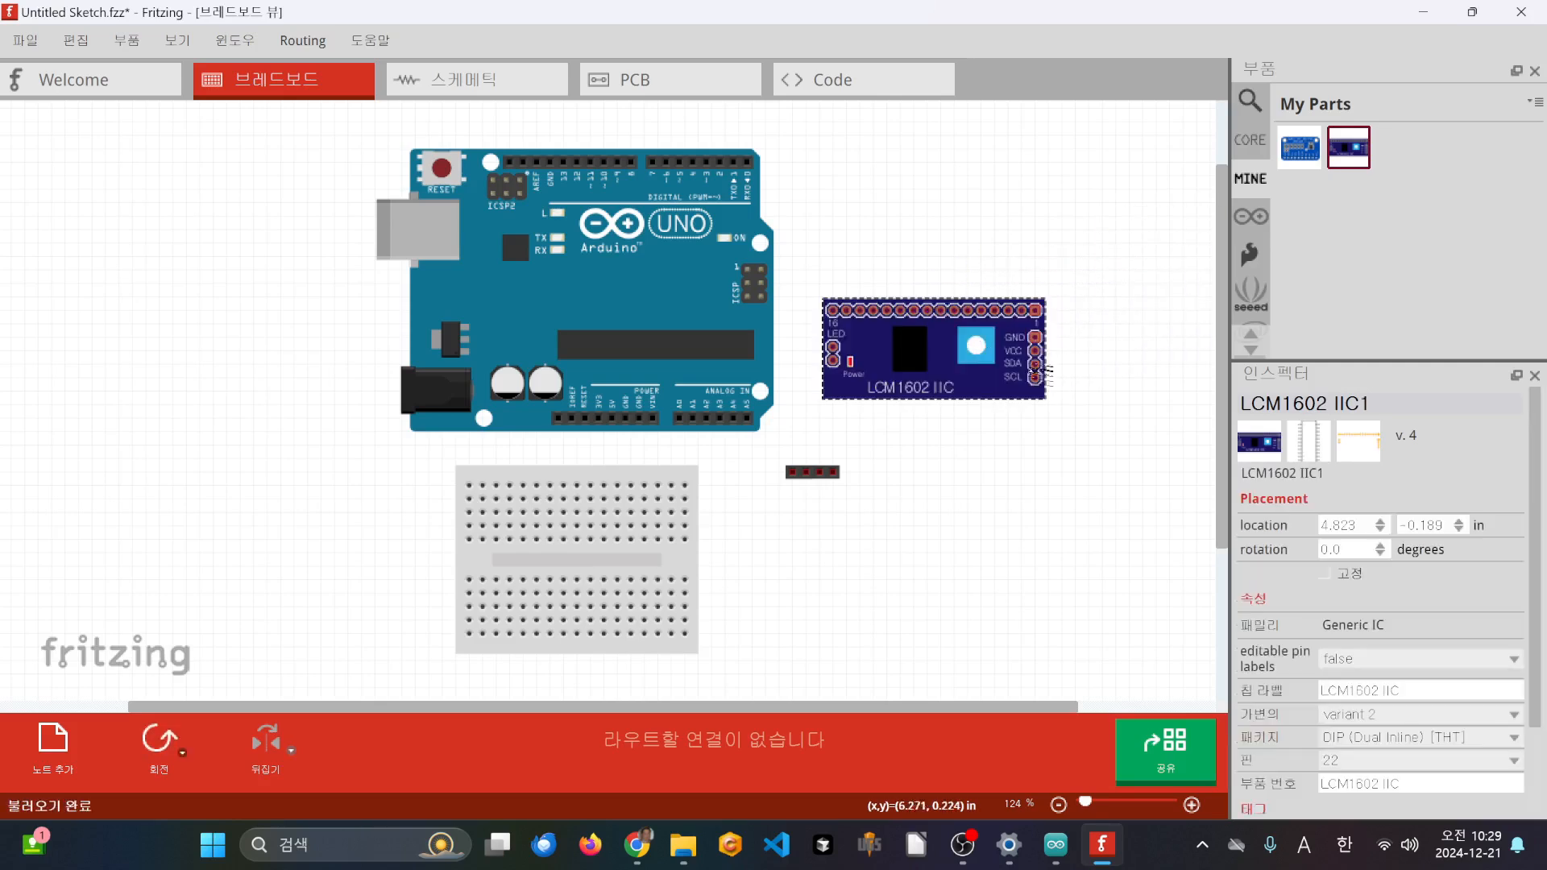
pyautogui.keyDown('ctrl'); pyautogui.scroll(5, 1017, 361); pyautogui.keyUp('ctrl')
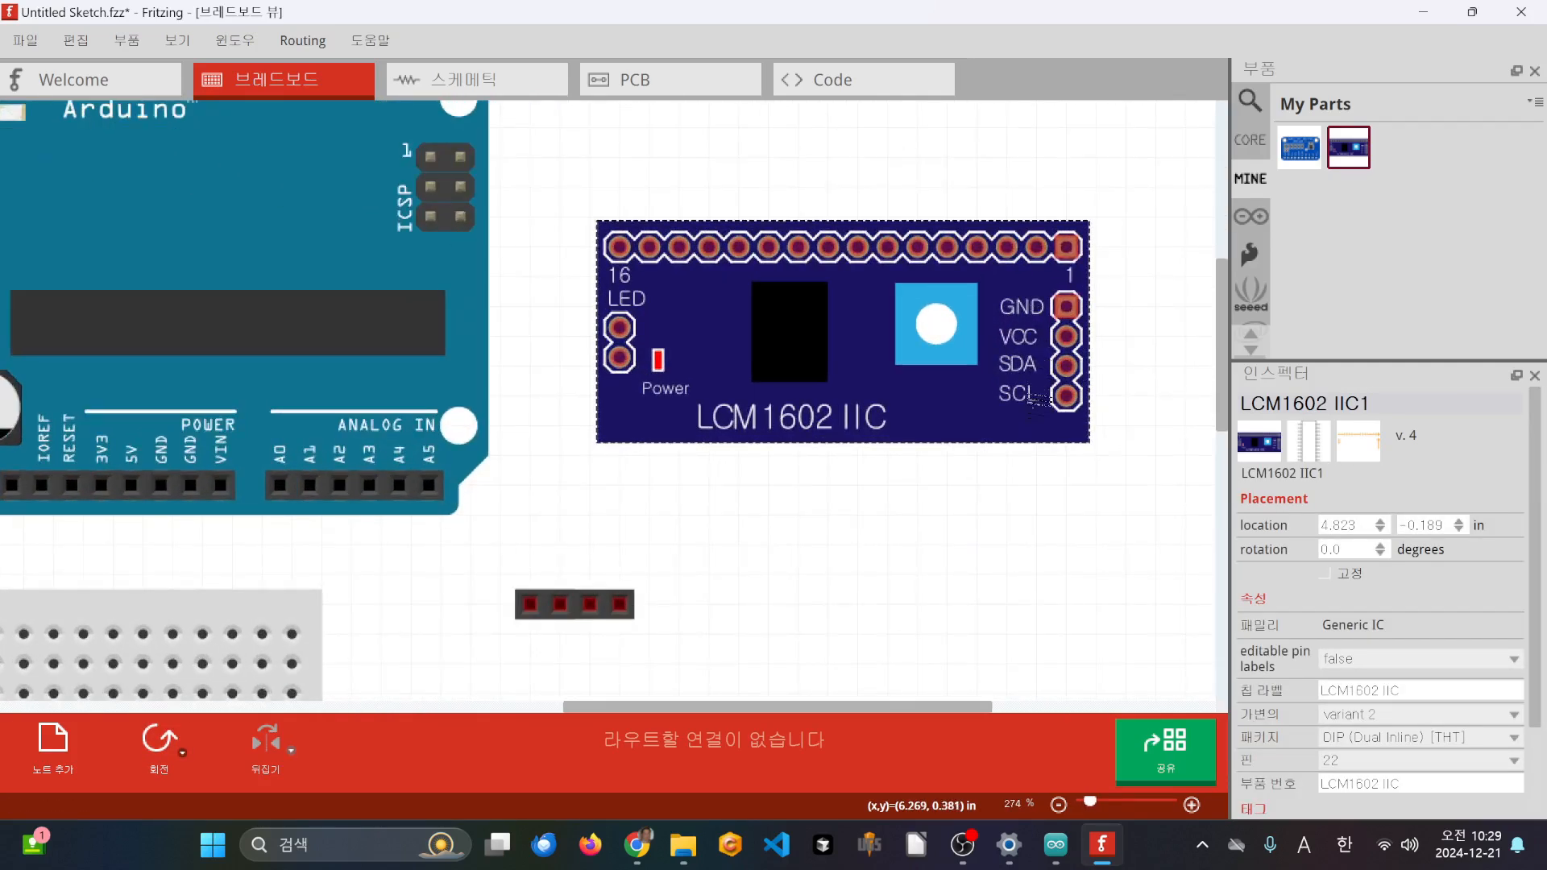
pyautogui.keyDown('ctrl'); pyautogui.scroll(-1, 818, 522); pyautogui.keyUp('ctrl')
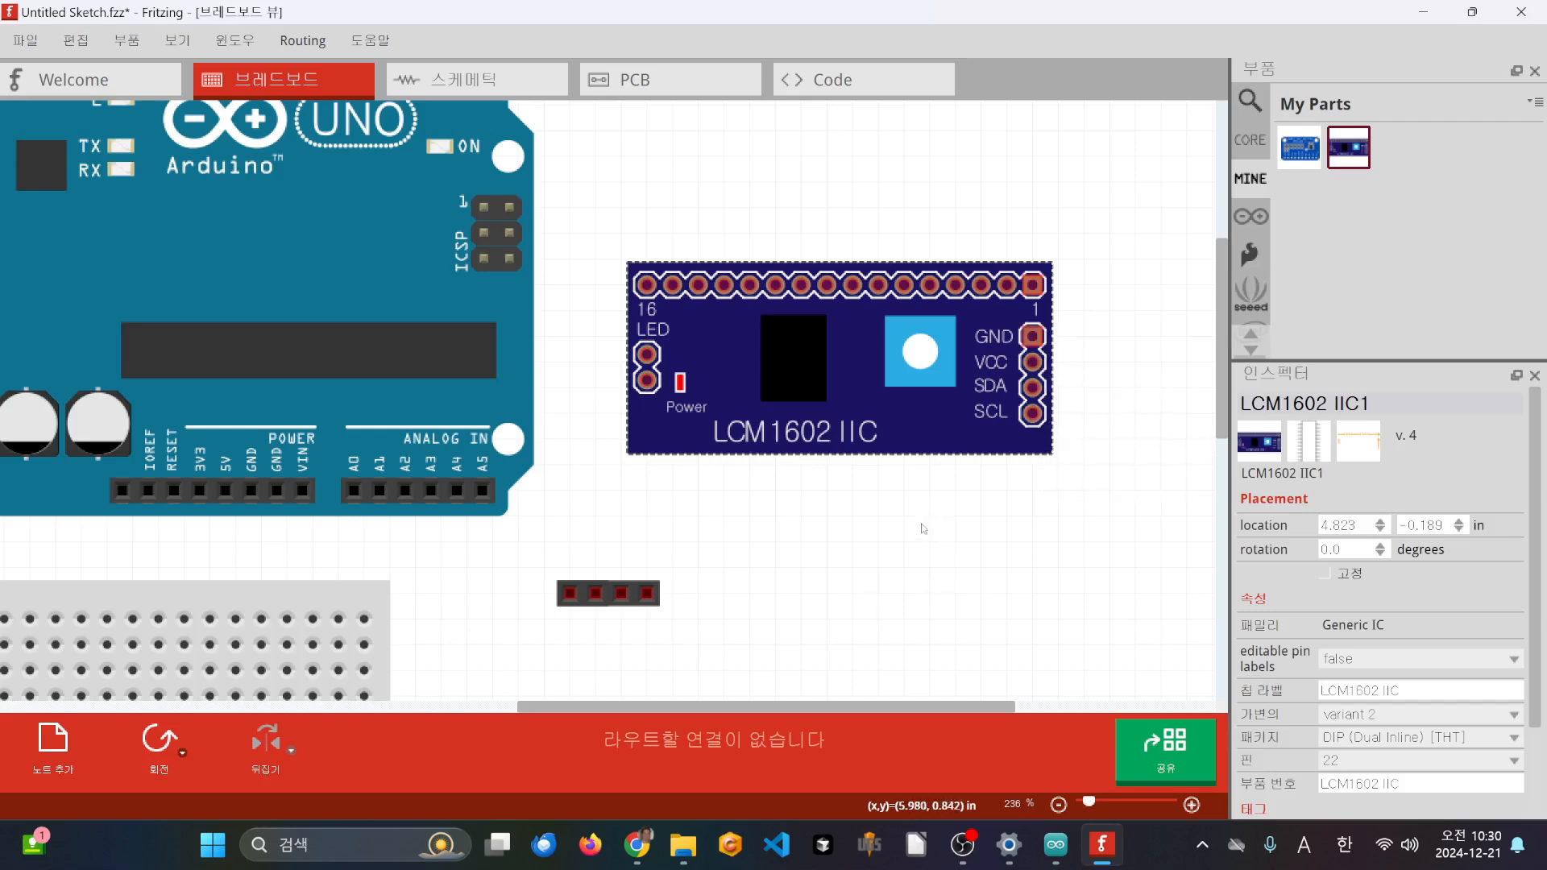
pyautogui.press('Delete')
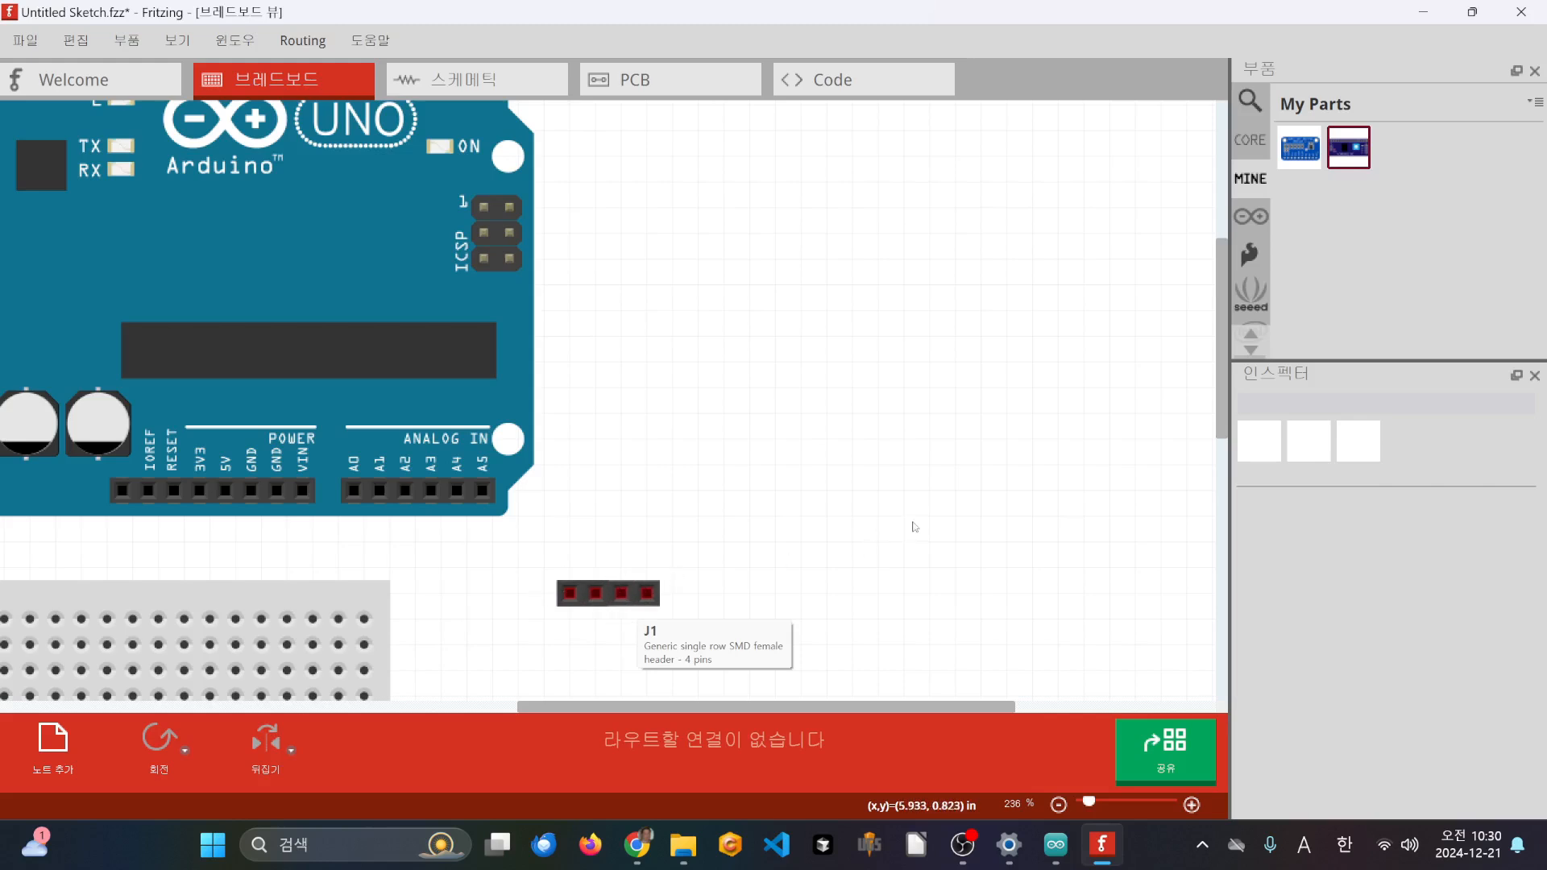
# - Plug the 4-pin female header into the first four holes of the mini breadboard's top row
pyautogui.keyDown('ctrl'); pyautogui.scroll(-3, 1029, 480); pyautogui.keyUp('ctrl')
pyautogui.keyDown('ctrl'); pyautogui.scroll(2, 913, 554); pyautogui.keyUp('ctrl')
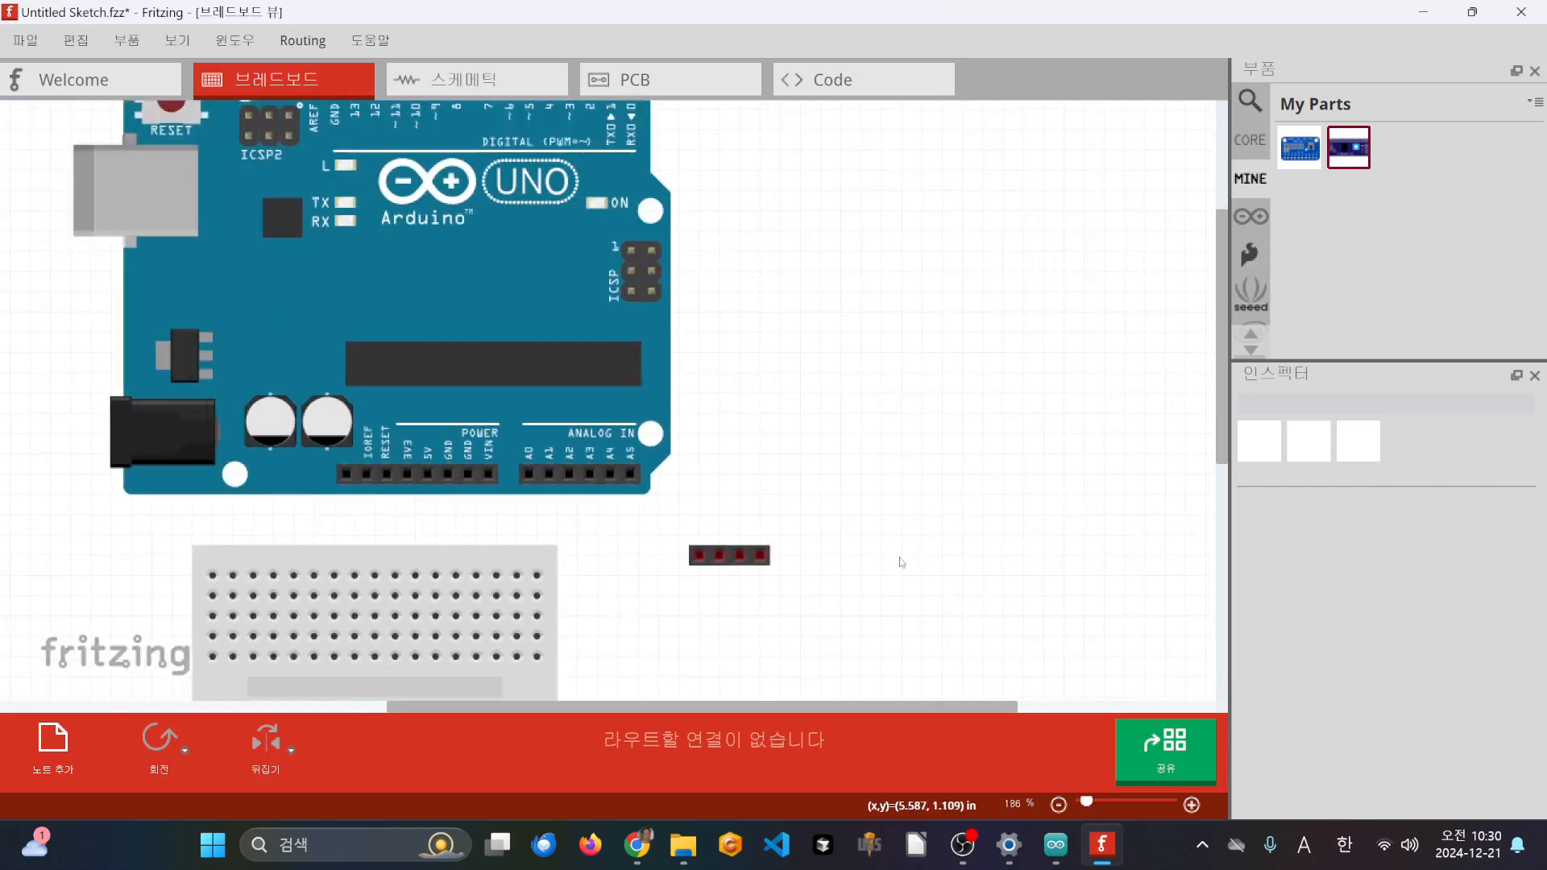
pyautogui.moveTo(904, 486); pyautogui.dragTo(412, 508)
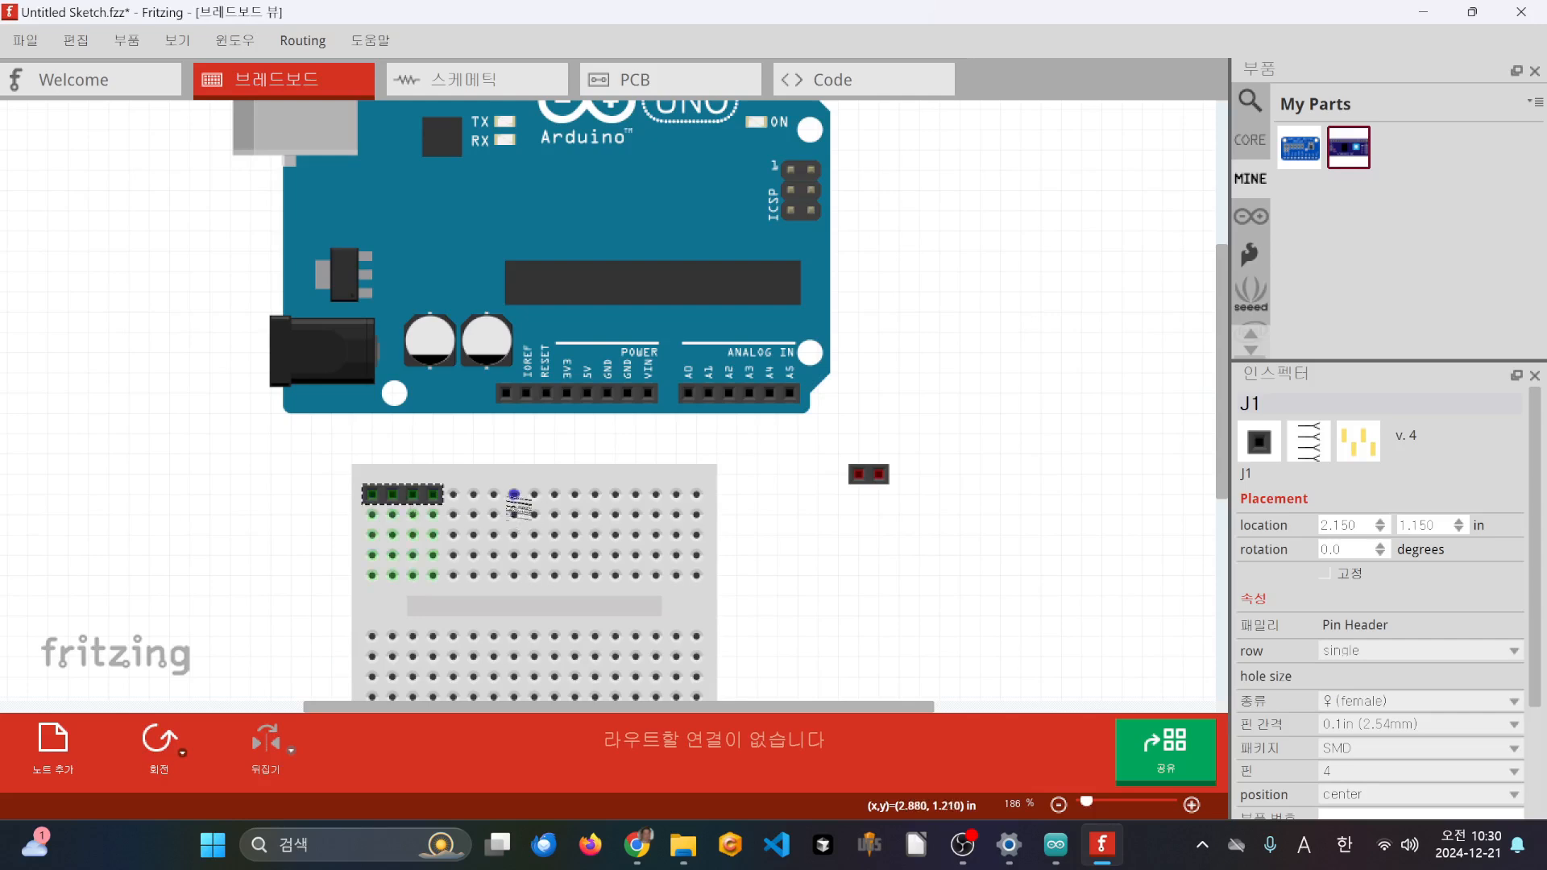
# - Move the breadboard with its header to the right of the Arduino Uno, and the loose 2-pin header to 4.75 in, 1.25 in
pyautogui.moveTo(479, 475); pyautogui.dragTo(963, 152)
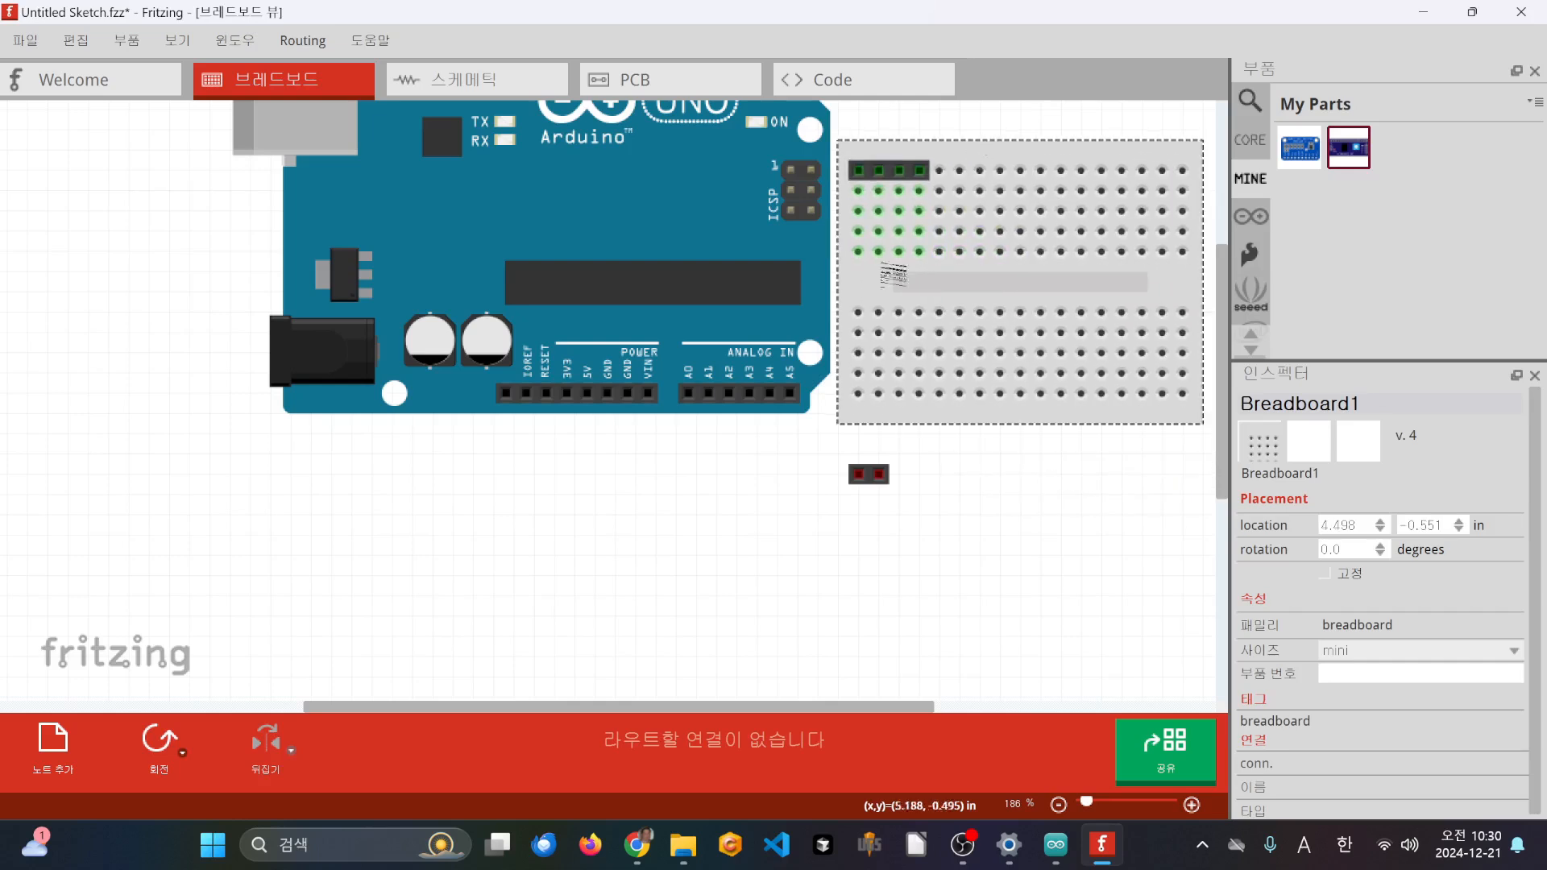
pyautogui.moveTo(741, 483); pyautogui.dragTo(572, 559, button='middle')
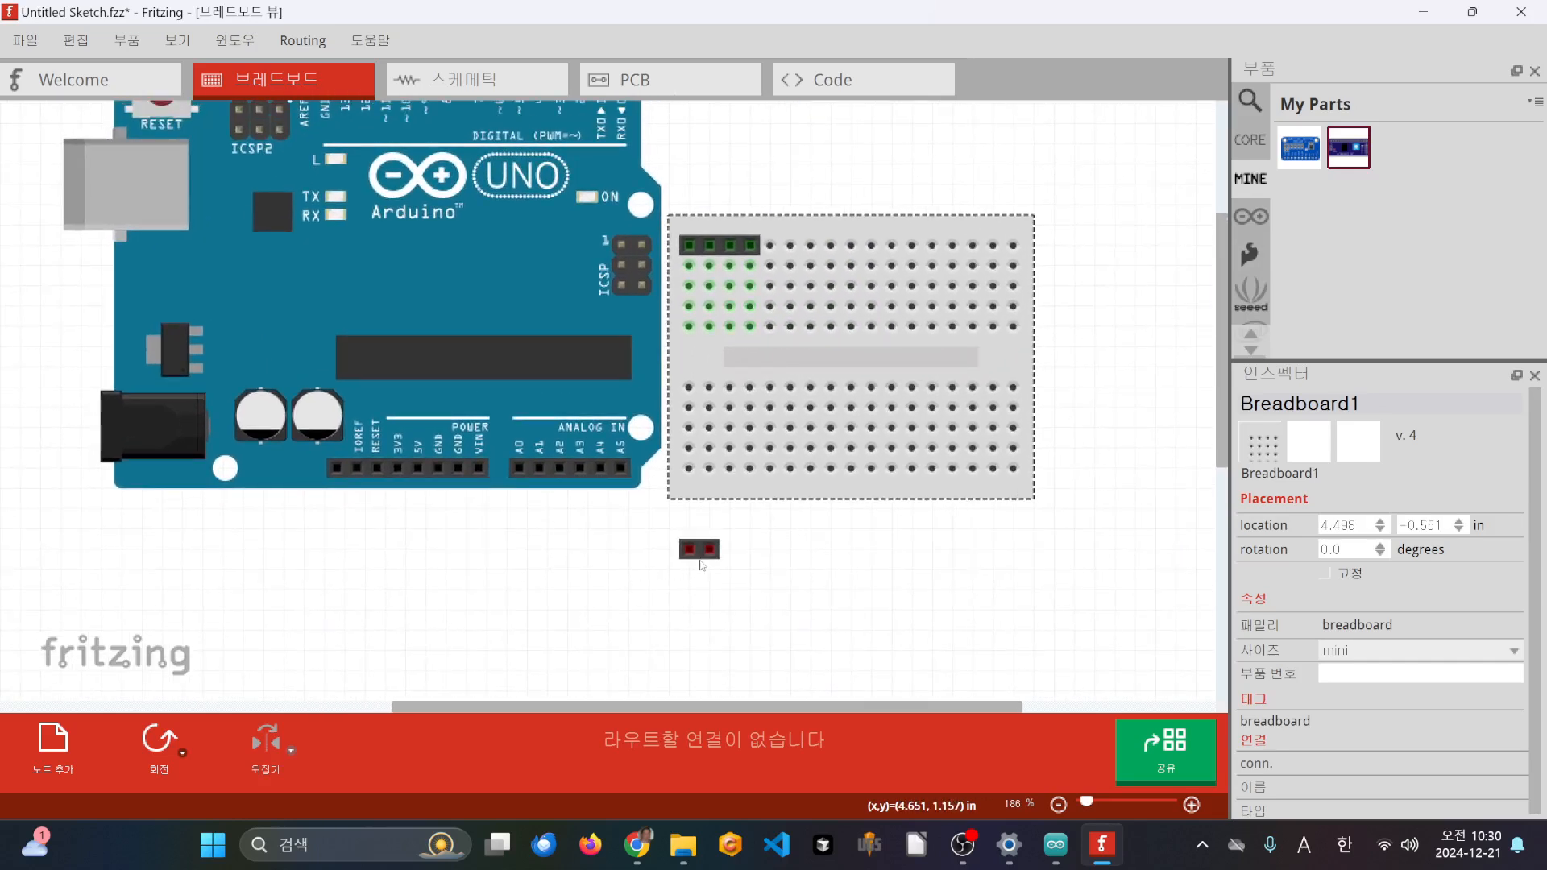
pyautogui.moveTo(701, 554); pyautogui.dragTo(741, 595)
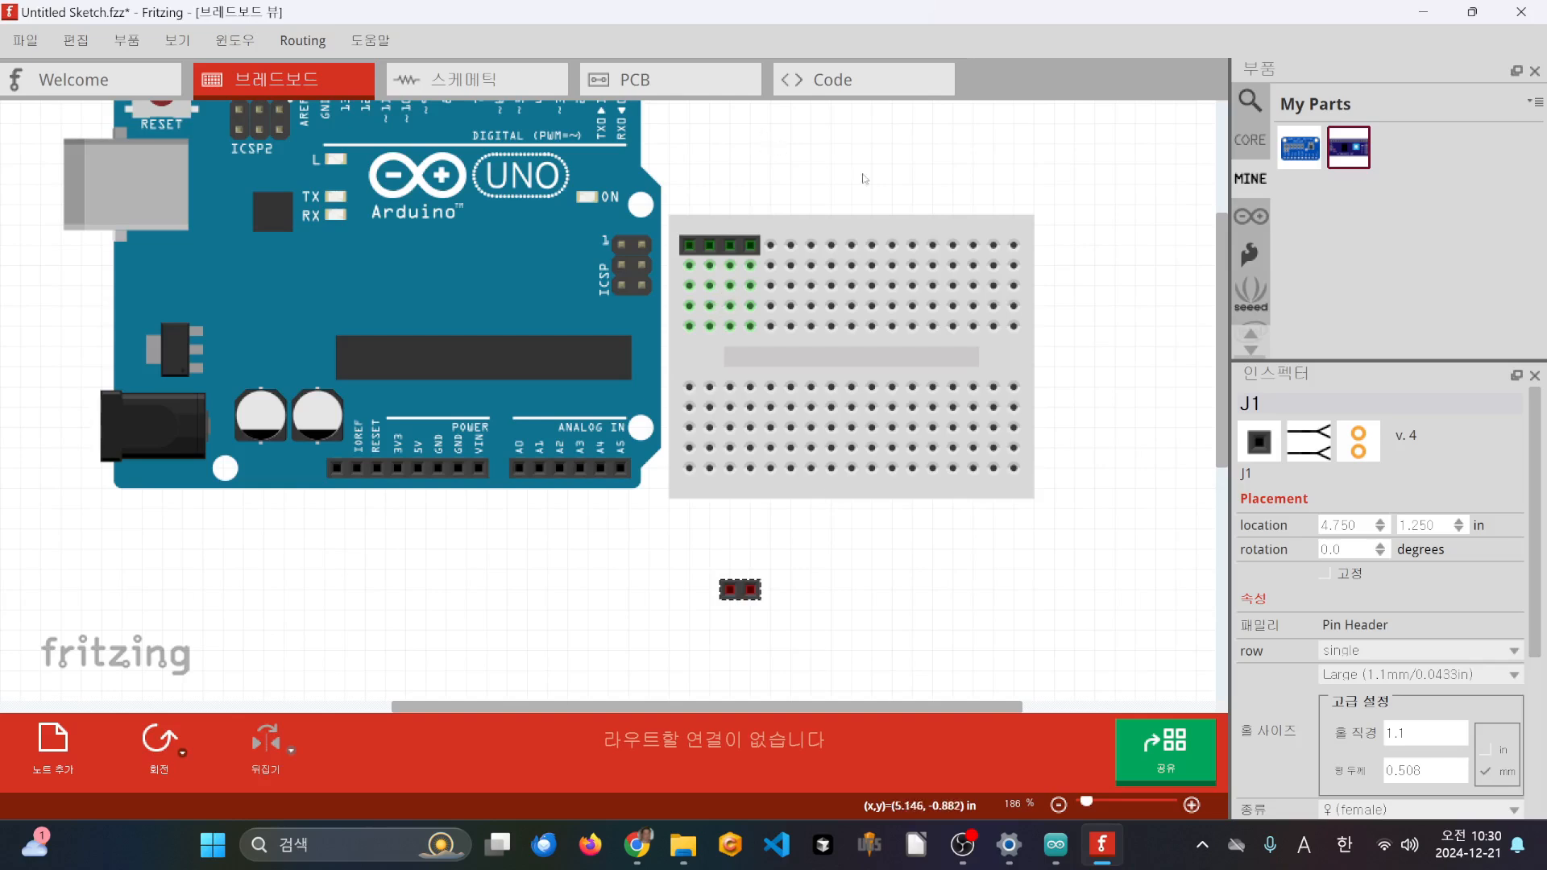
pyautogui.moveTo(886, 222); pyautogui.dragTo(907, 180)
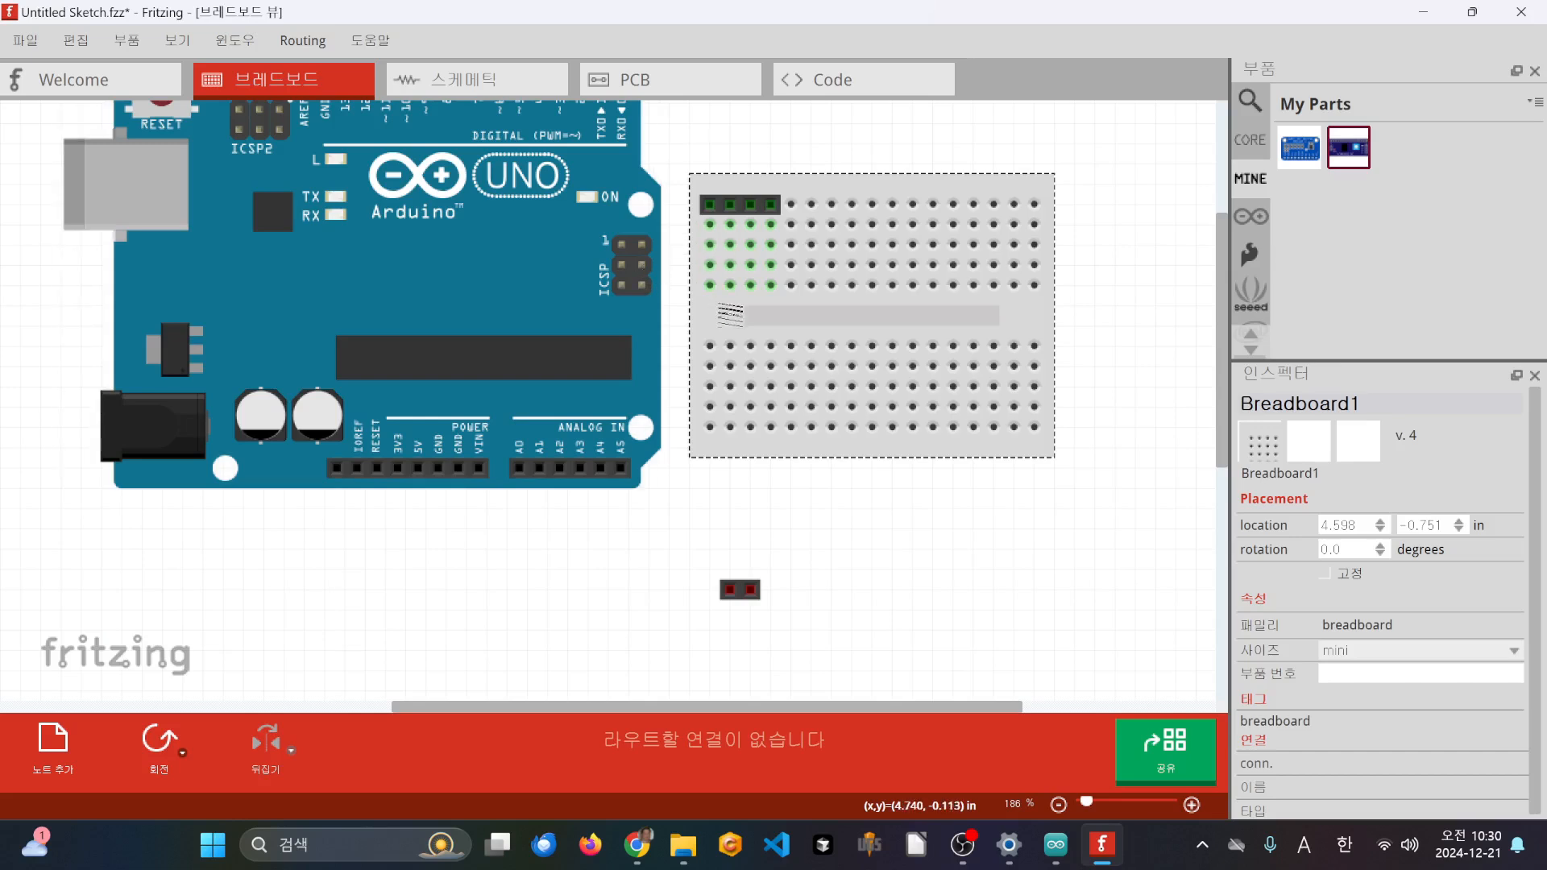
# - Wire breadboard hole E1 to the Arduino's GND in black and hole E2 to 5V in red
pyautogui.moveTo(709, 283); pyautogui.dragTo(435, 467)
pyautogui.moveTo(730, 285)
pyautogui.mouseDown()
pyautogui.moveTo(620, 326)
pyautogui.moveTo(419, 467)
pyautogui.mouseUp()
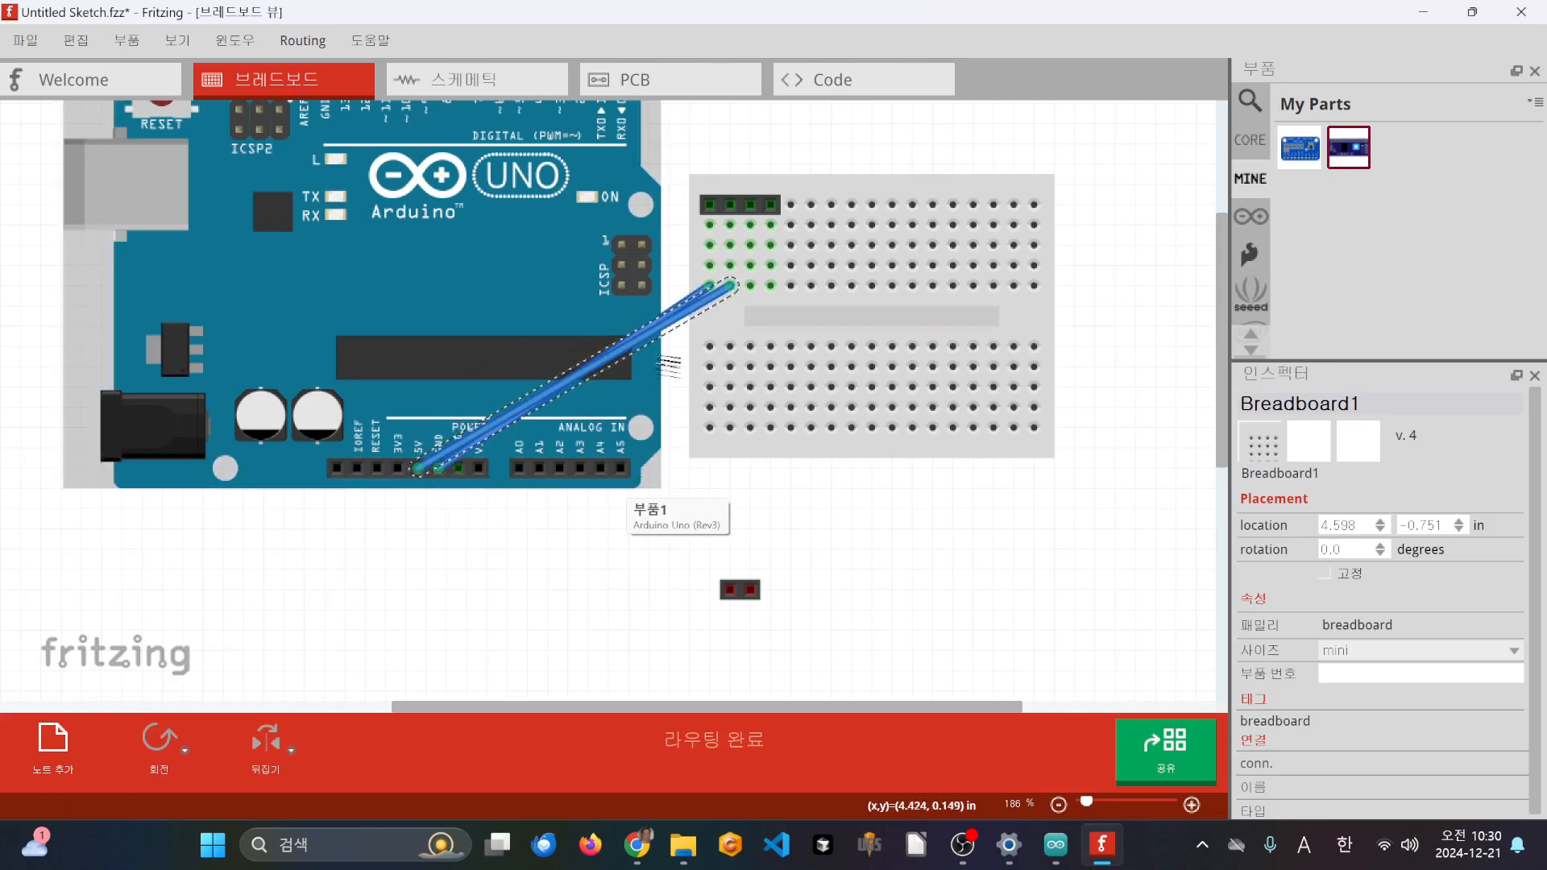
pyautogui.rightClick(696, 310)
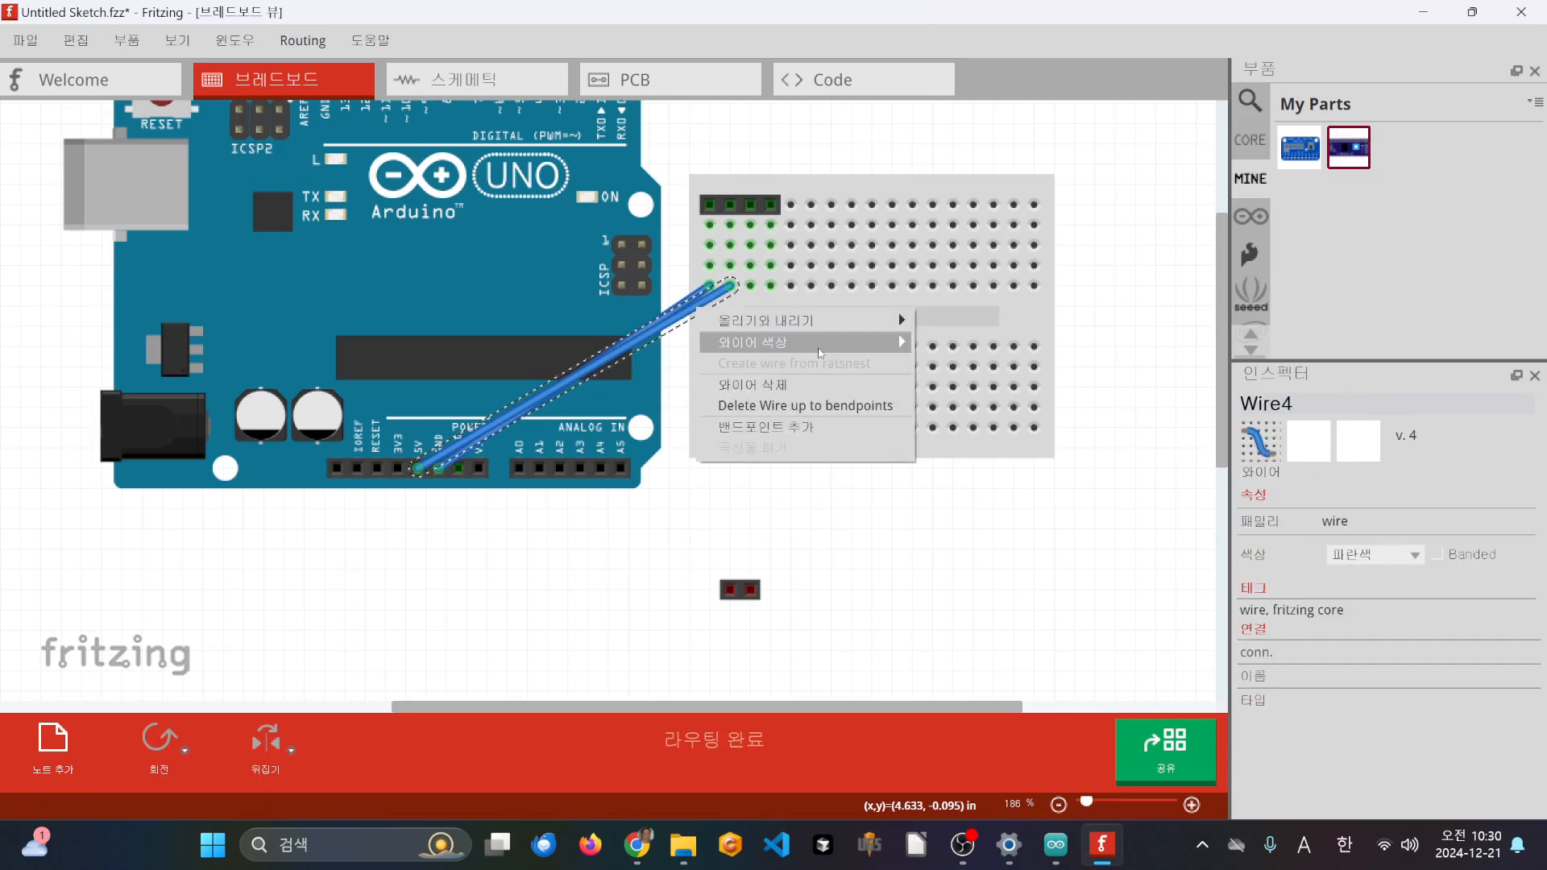
pyautogui.moveTo(805, 342)
pyautogui.click(949, 373)
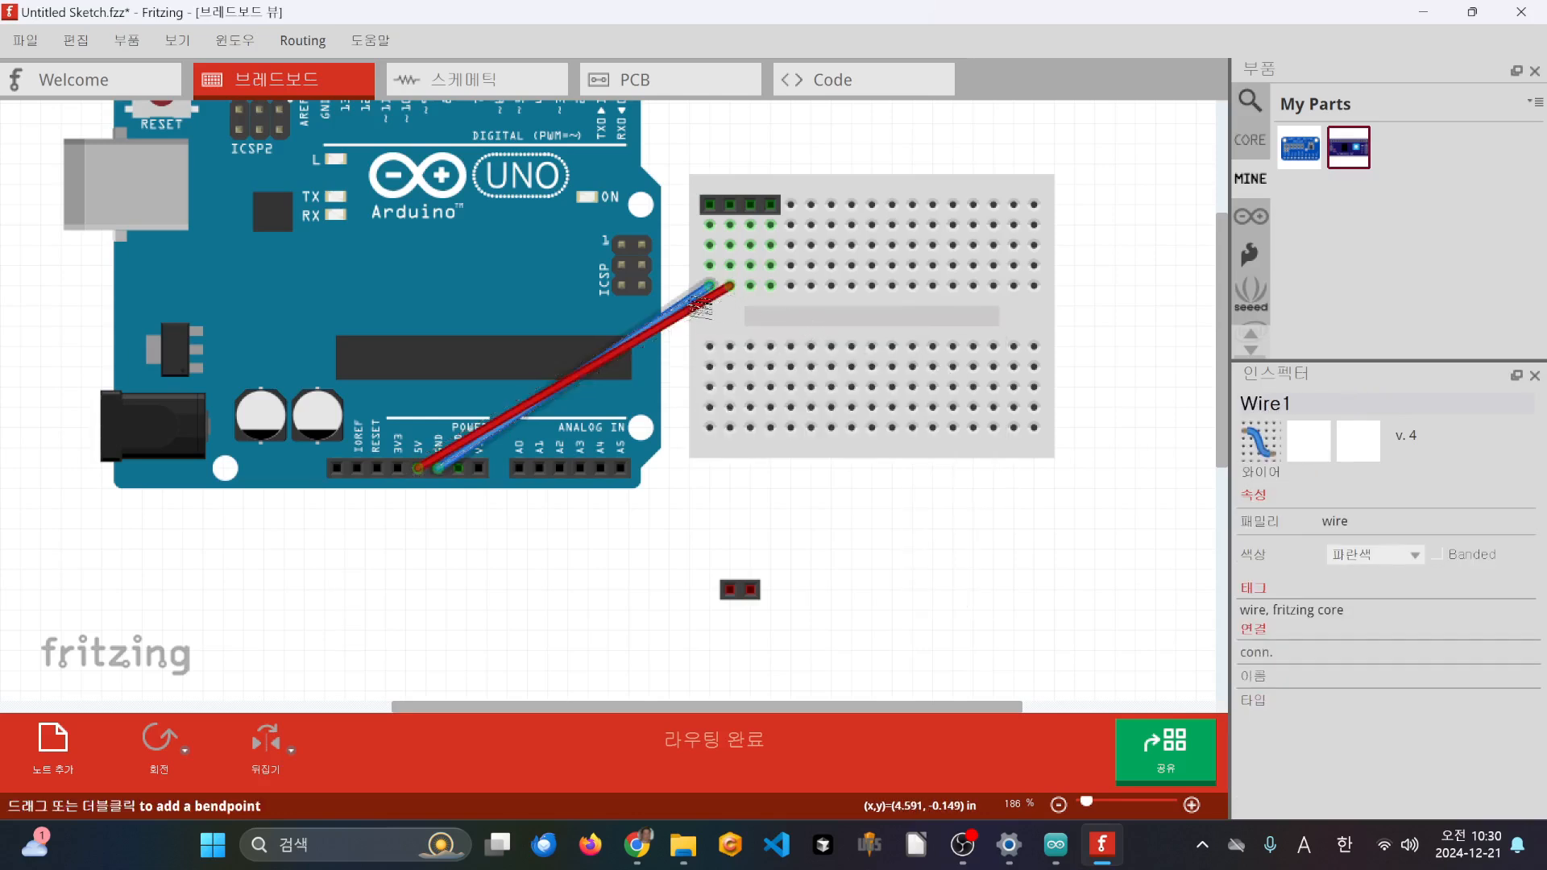
pyautogui.rightClick(690, 298)
pyautogui.moveTo(811, 341)
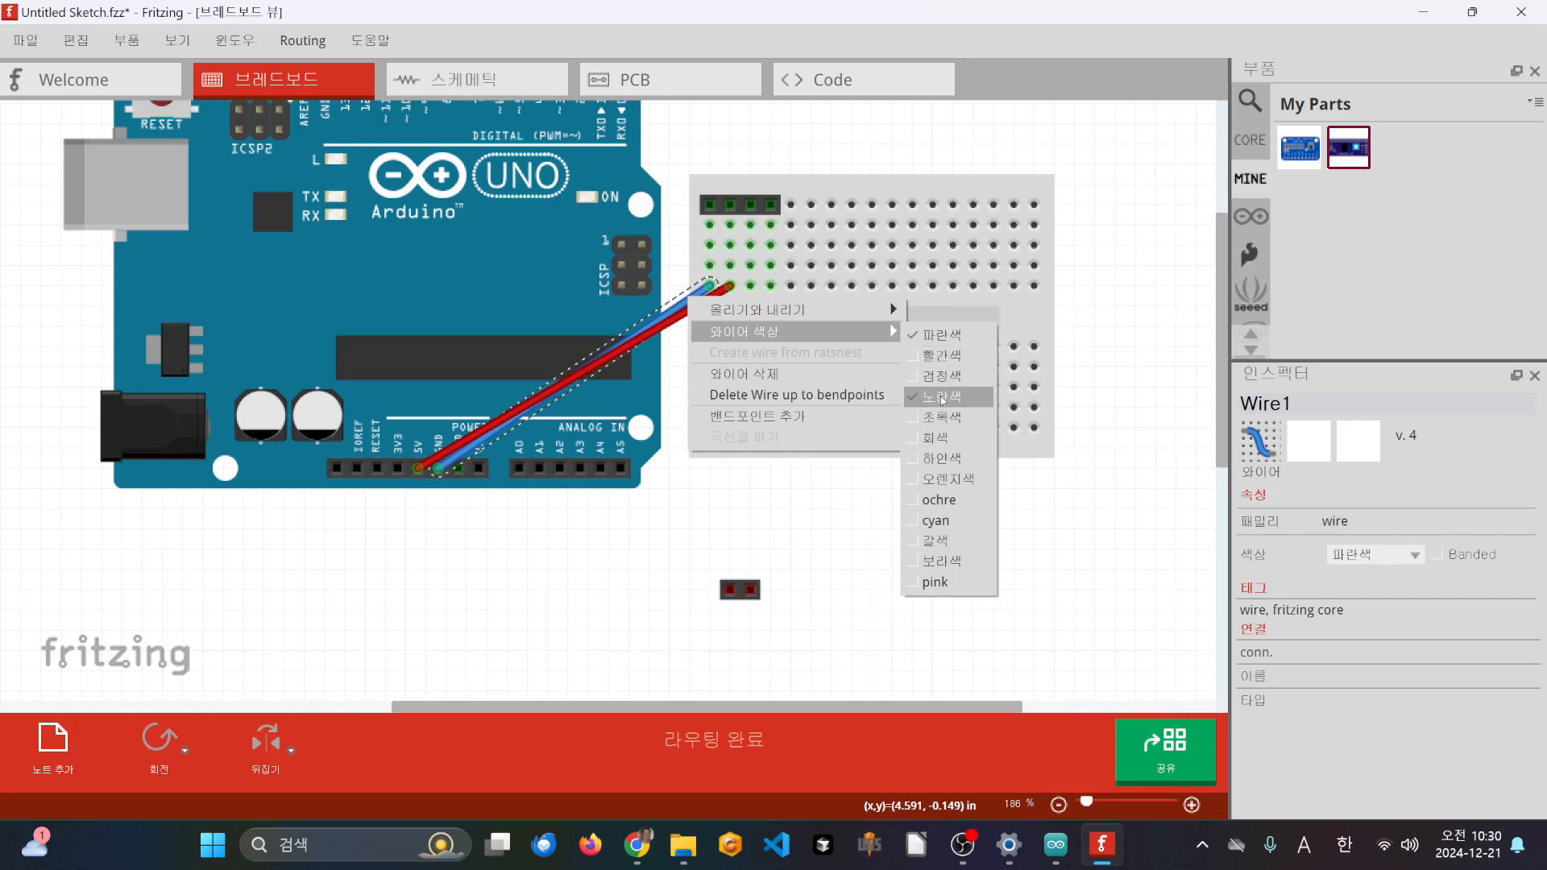
pyautogui.click(947, 373)
pyautogui.click(776, 550)
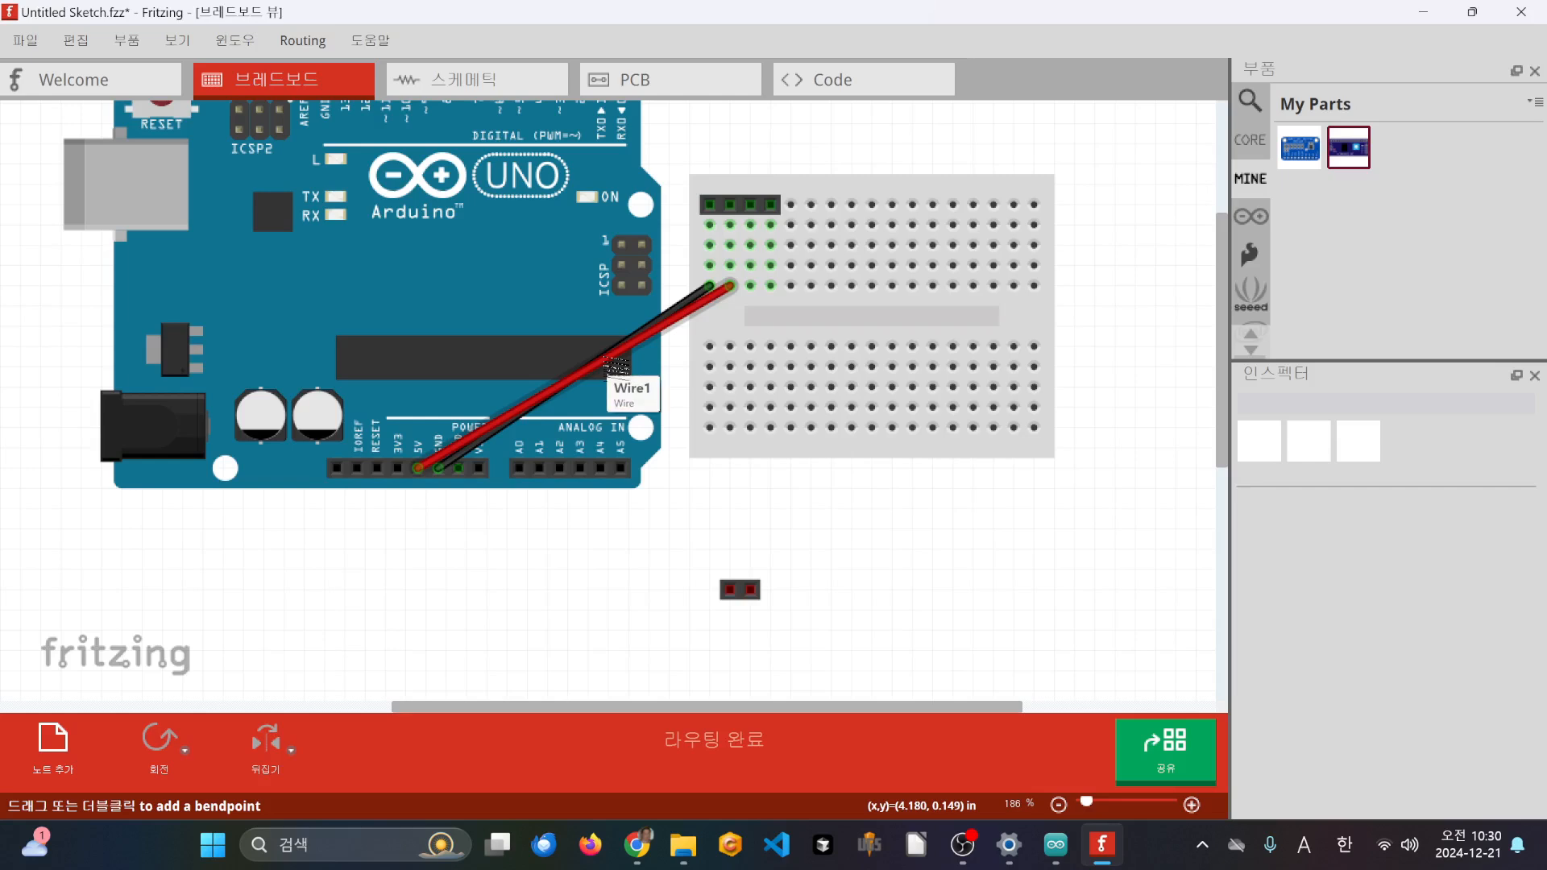
# - Curve the red 5V wire below the Arduino and the black GND wire upward so the two no longer overlap
pyautogui.moveTo(617, 367); pyautogui.dragTo(637, 527)
pyautogui.moveTo(588, 367); pyautogui.dragTo(448, 396)
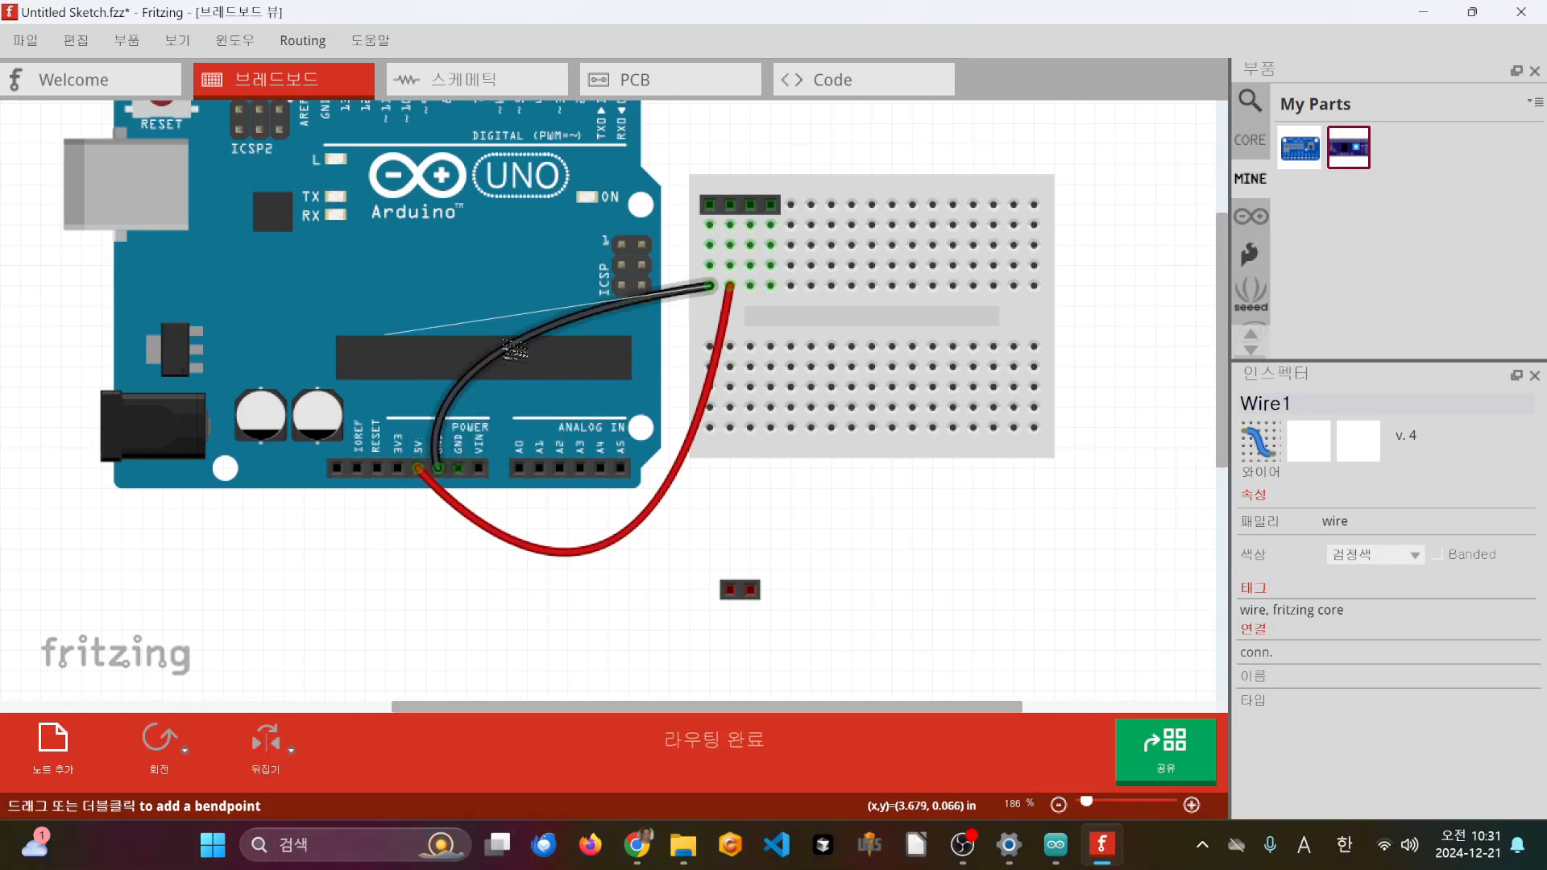
pyautogui.click(957, 516)
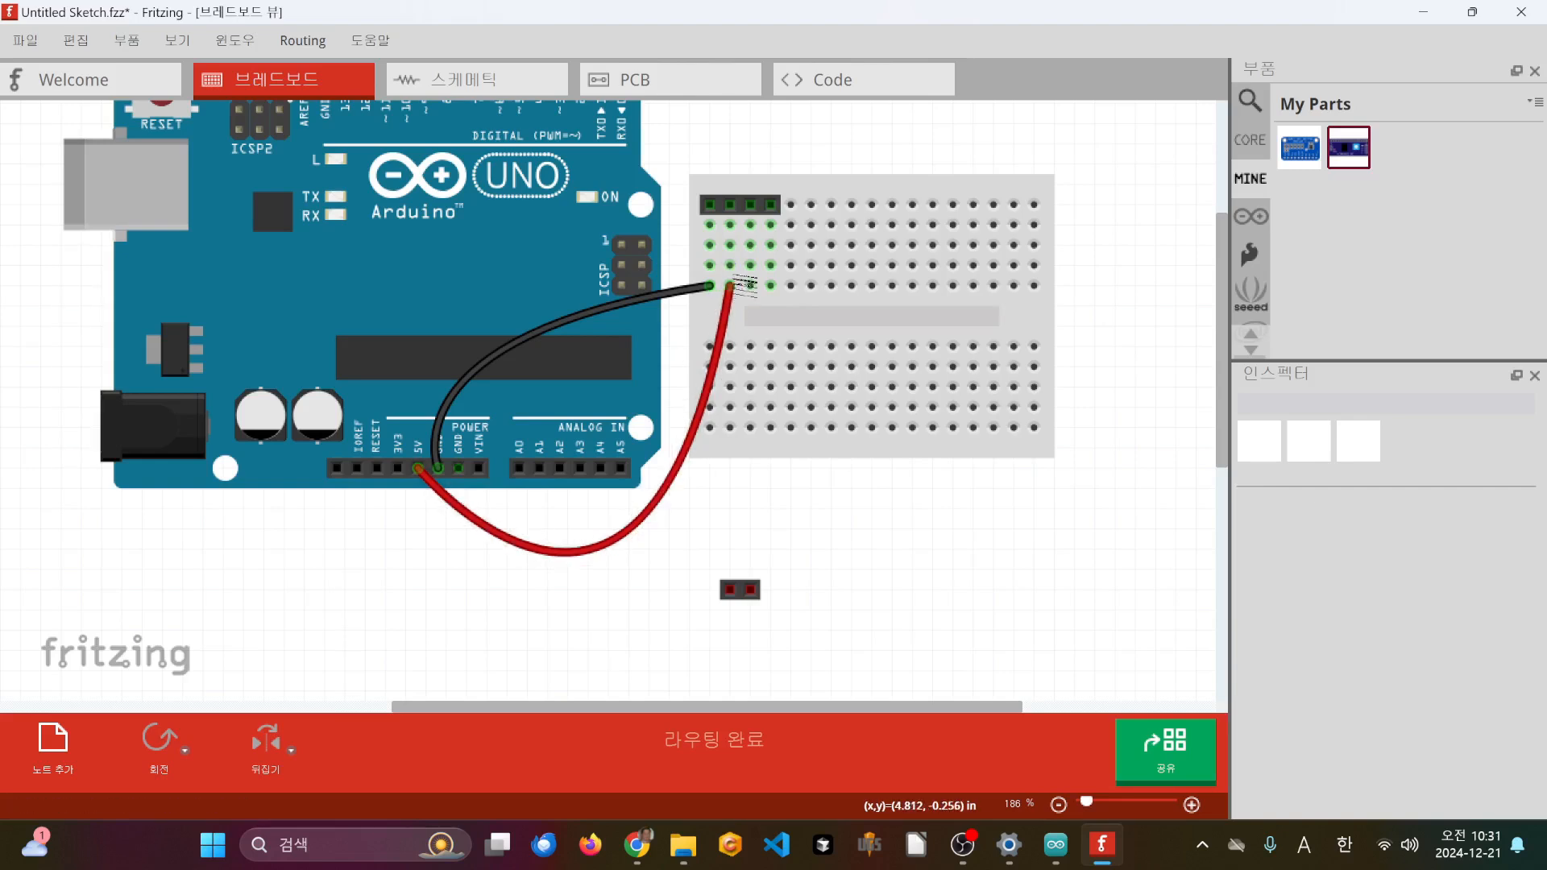
# - Wire breadboard hole E3 to Arduino pin A4 in blue and hole E4 to pin A5 in green
pyautogui.moveTo(752, 286); pyautogui.dragTo(600, 467)
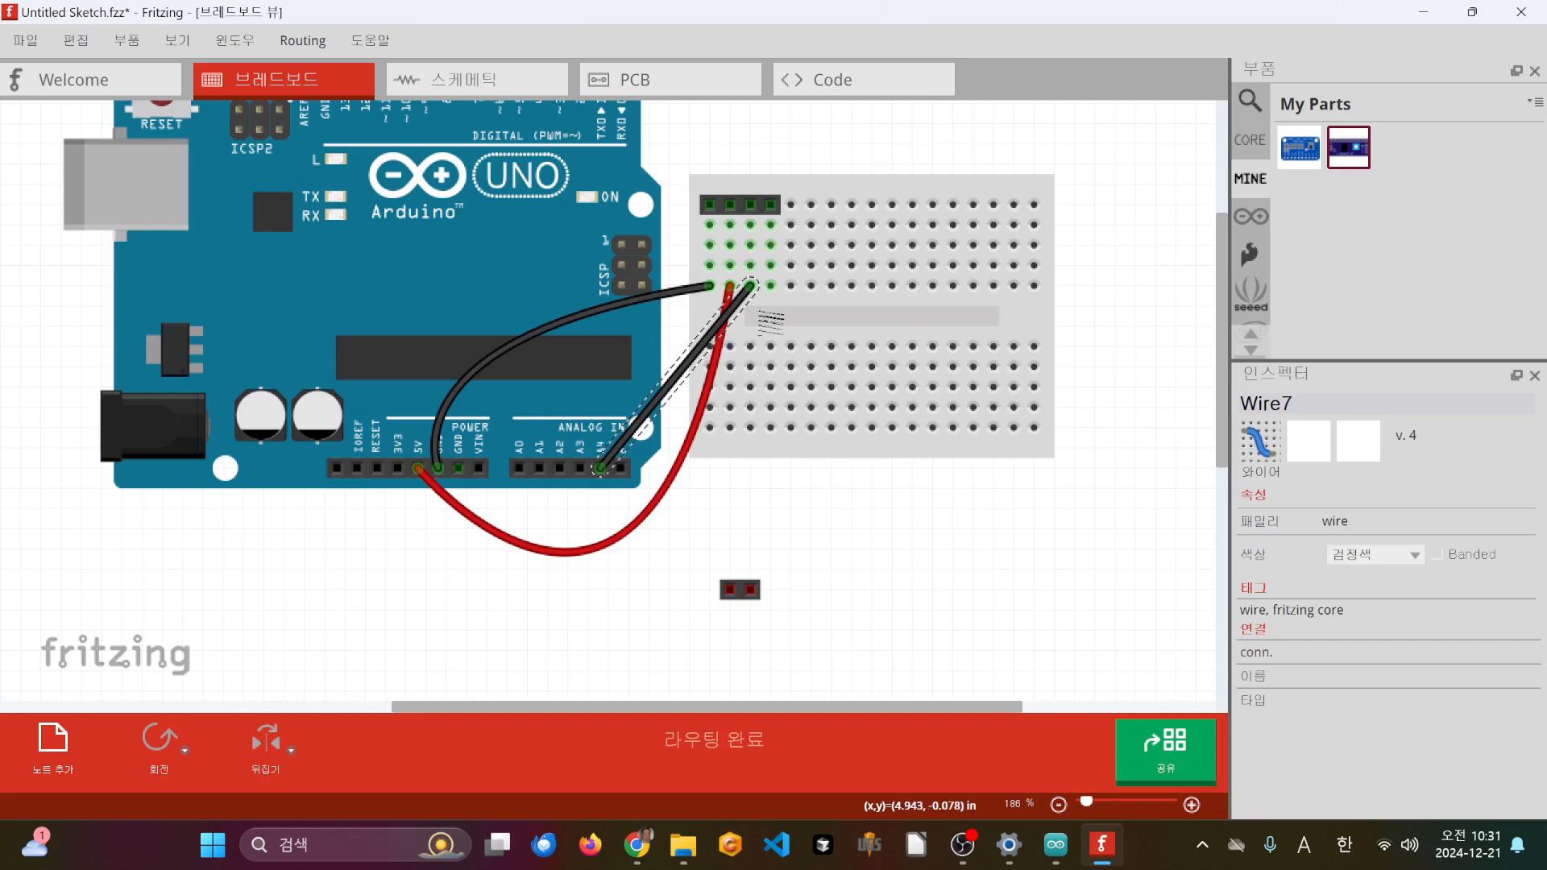
pyautogui.moveTo(771, 285); pyautogui.dragTo(621, 469)
pyautogui.click(778, 512)
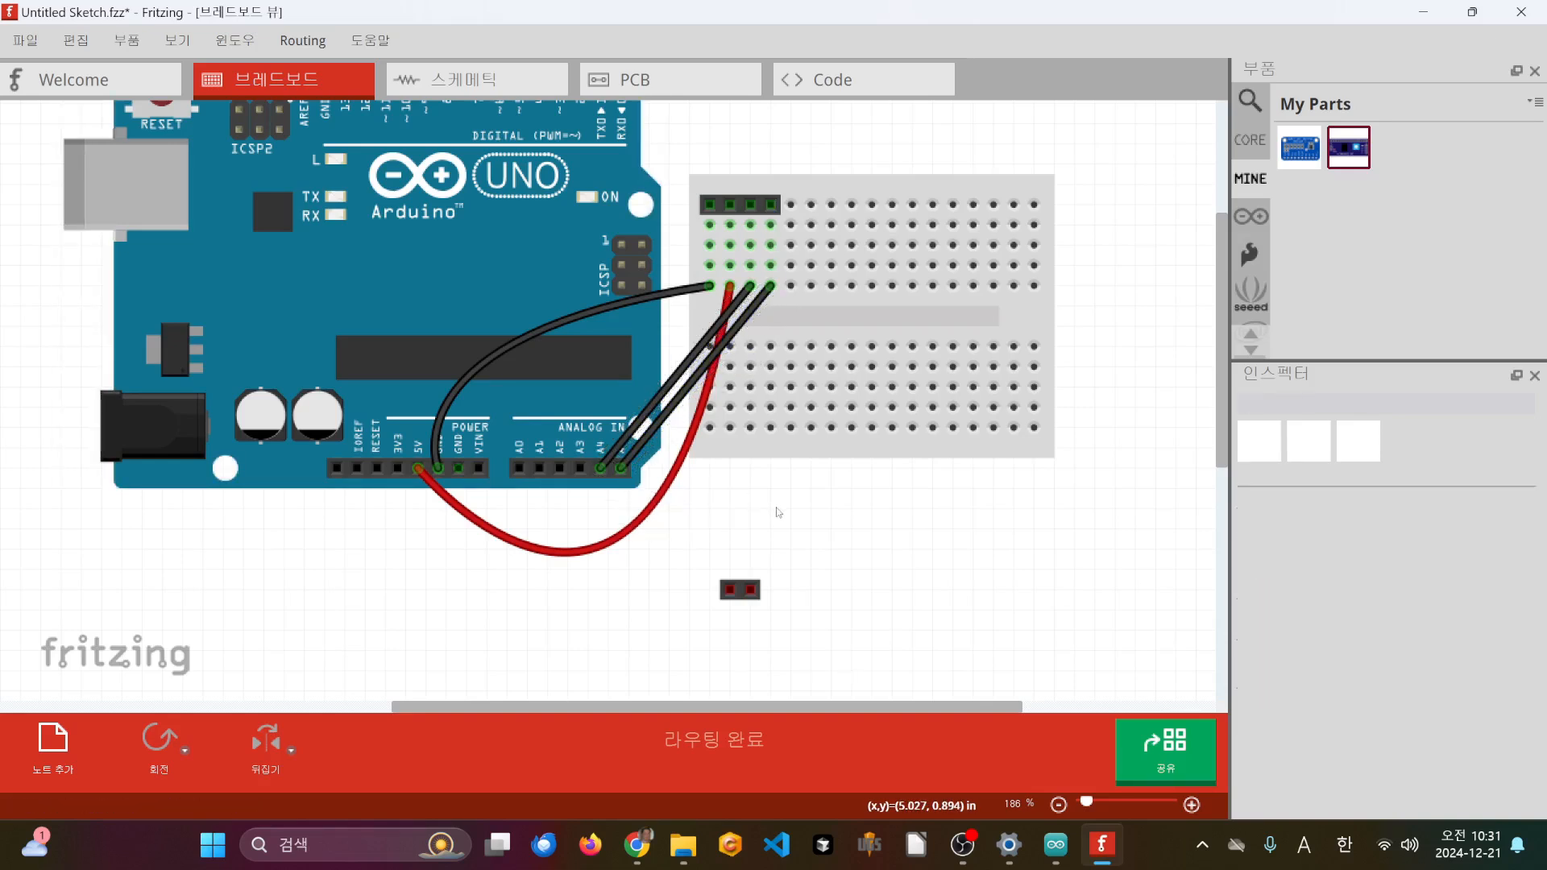
pyautogui.rightClick(699, 348)
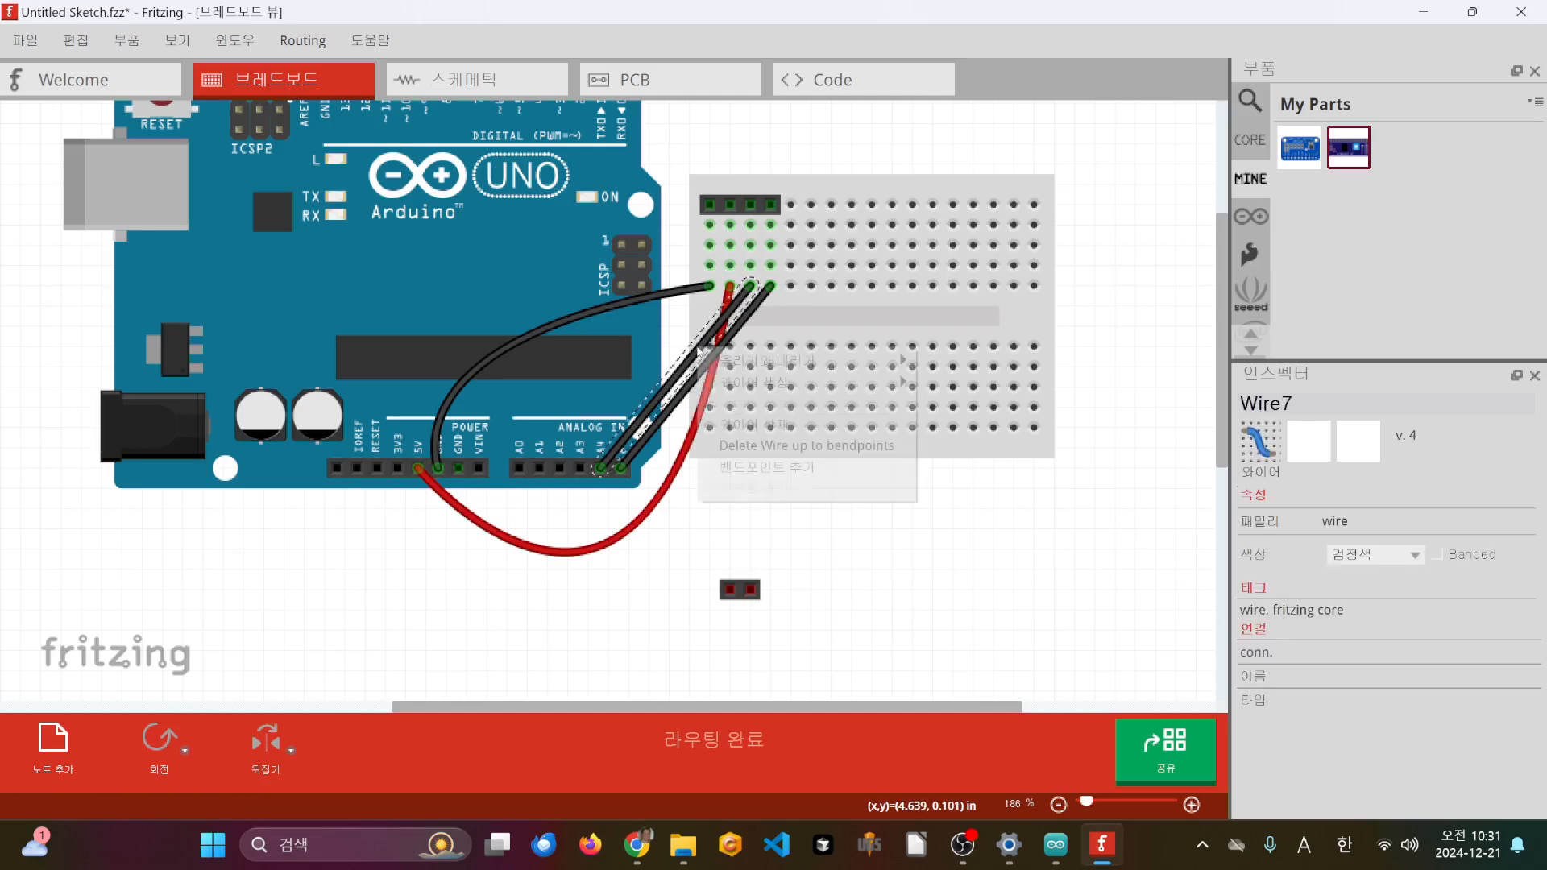
pyautogui.moveTo(776, 394)
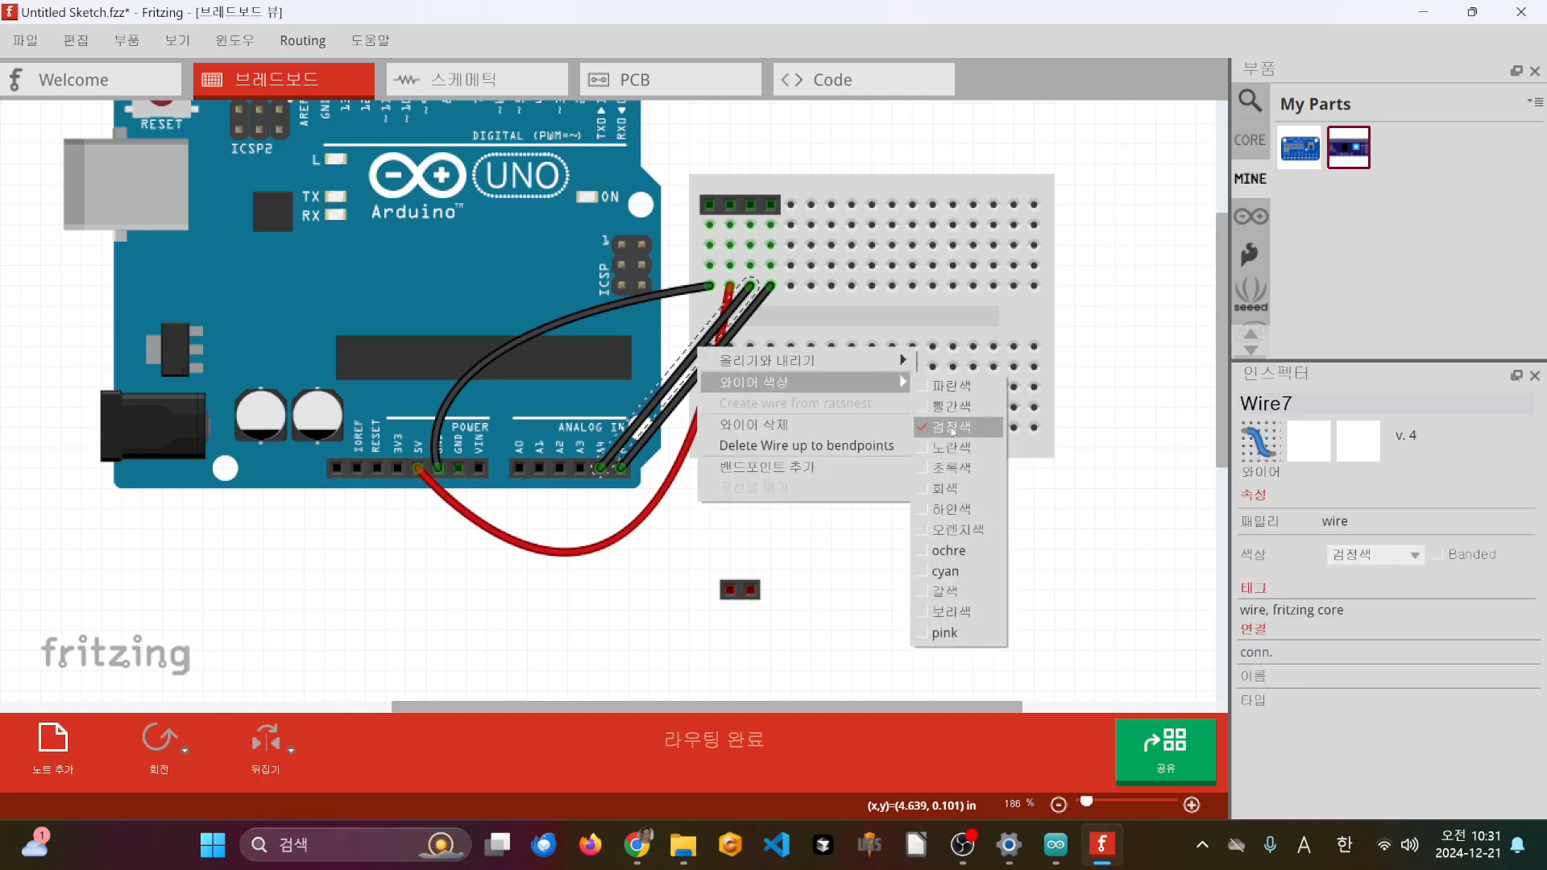
pyautogui.click(952, 386)
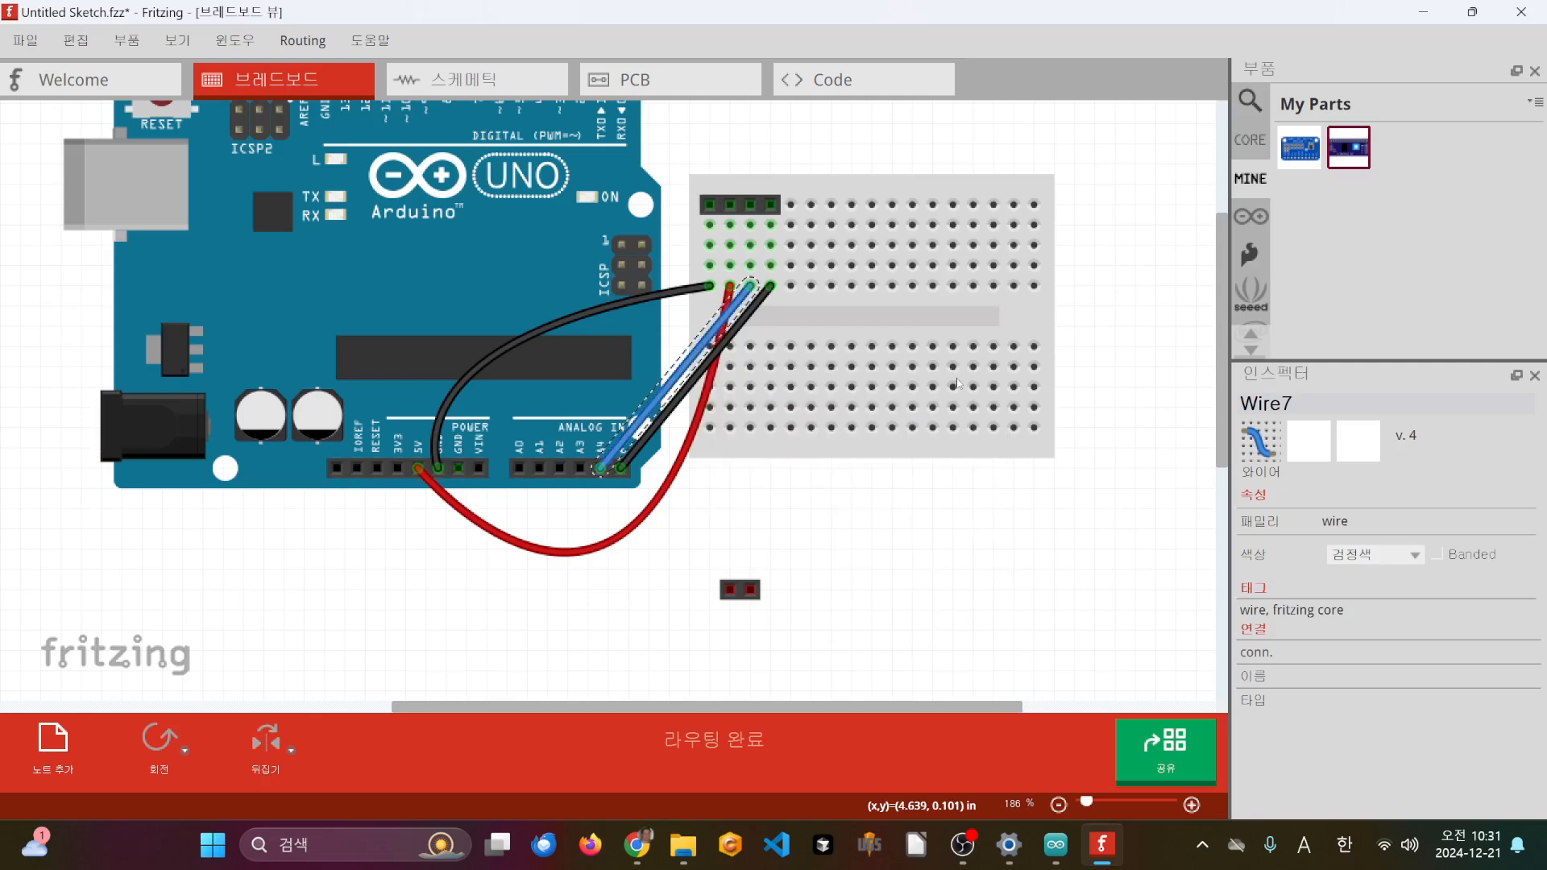
pyautogui.rightClick(744, 323)
pyautogui.moveTo(926, 353)
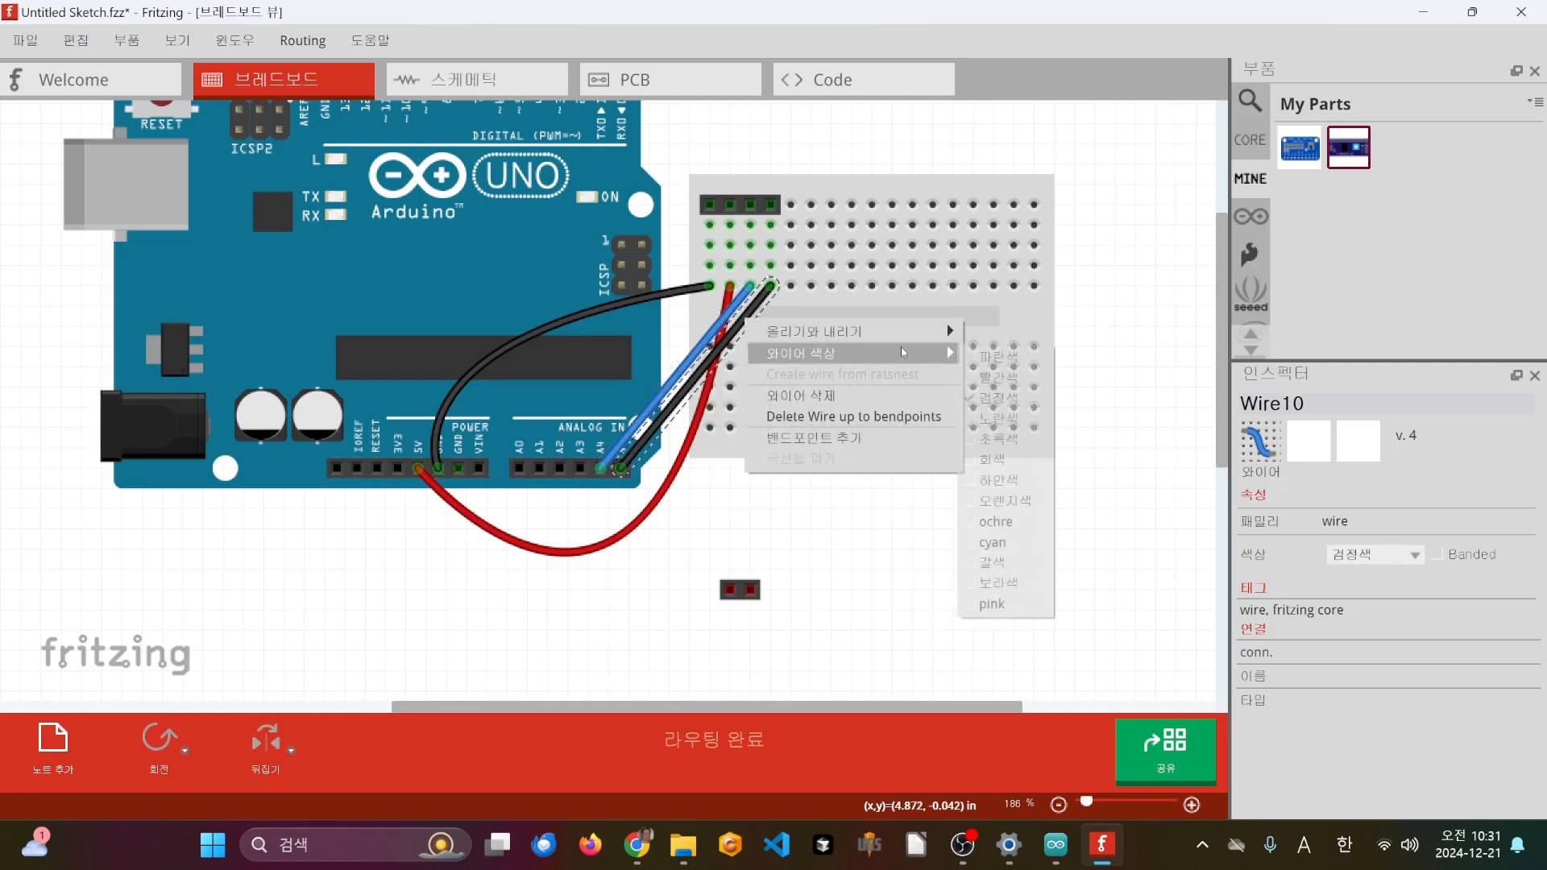
pyautogui.click(1004, 443)
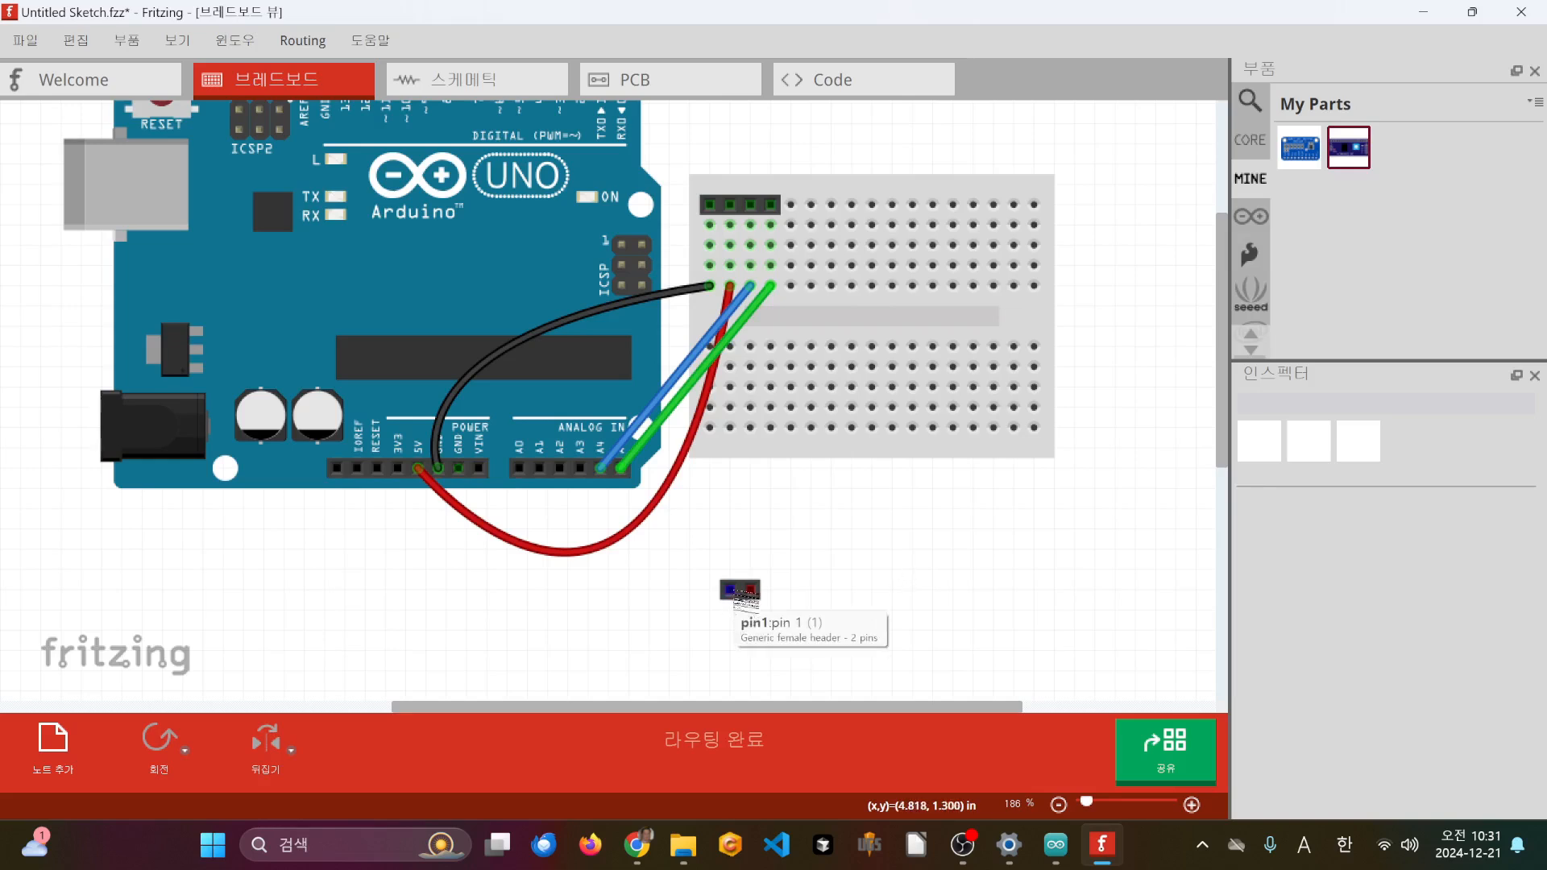
# - Set the loose female header's pin count to 3 and plug it into the last three holes of the breadboard's top row
pyautogui.rightClick(743, 594)
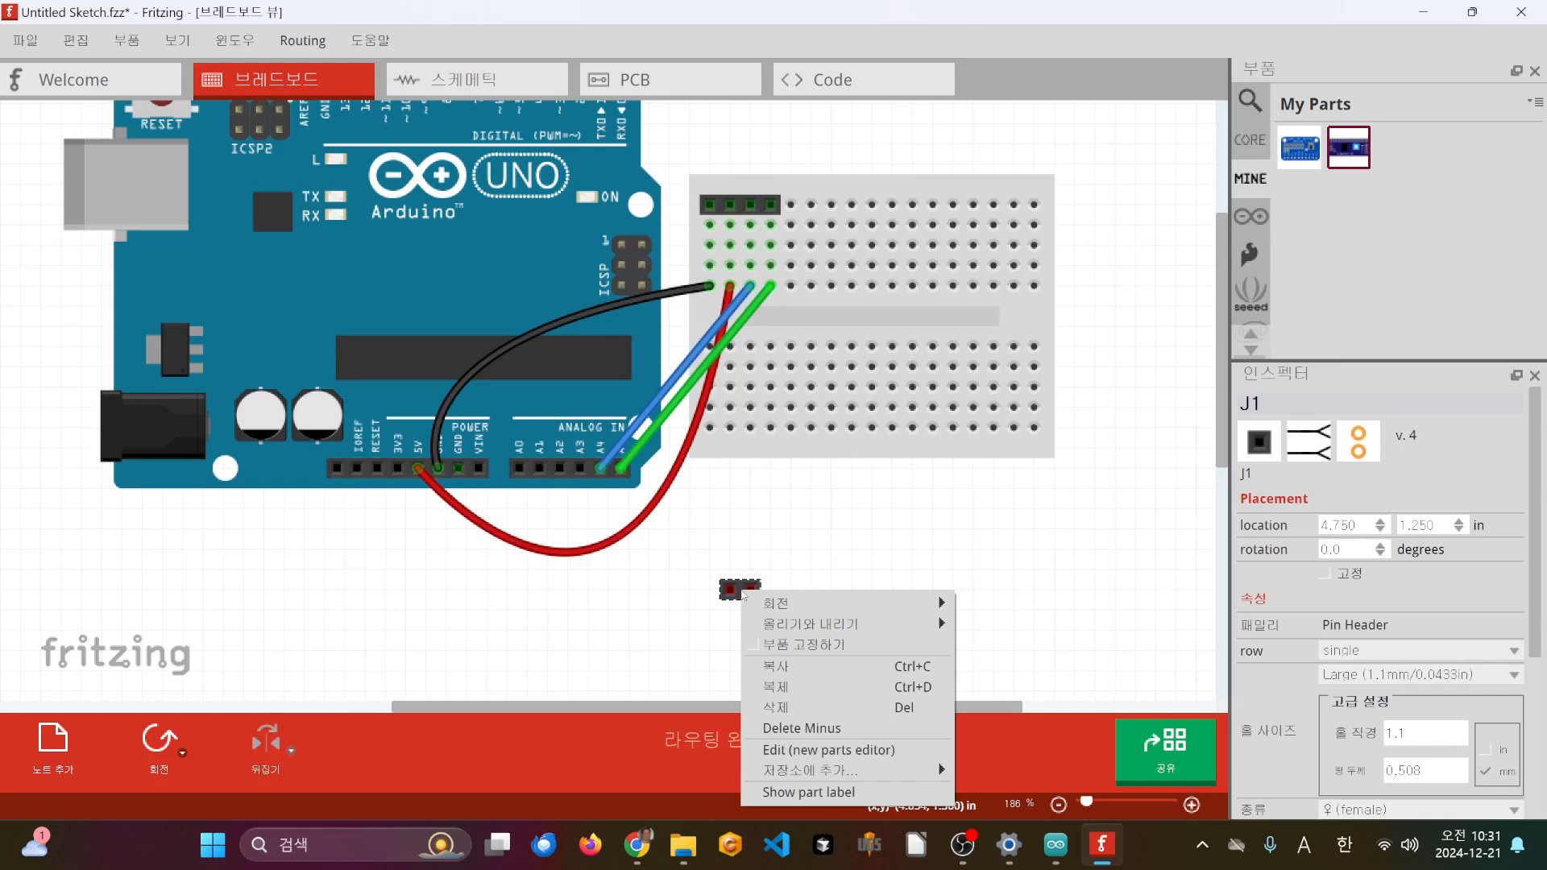
pyautogui.click(899, 482)
pyautogui.click(747, 597)
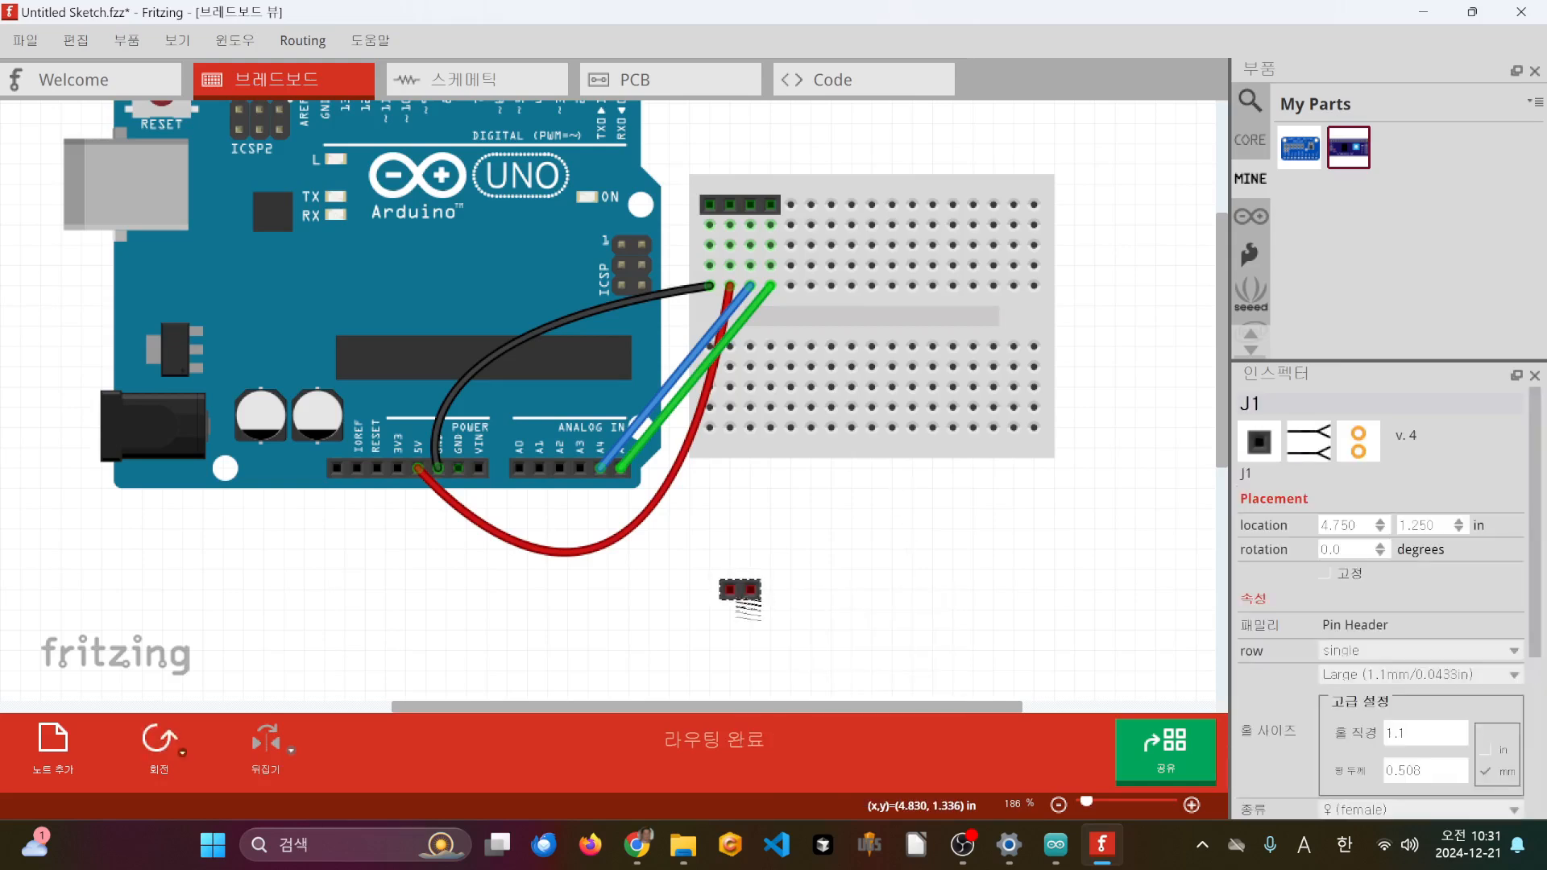
pyautogui.scroll(-3, 1432, 532)
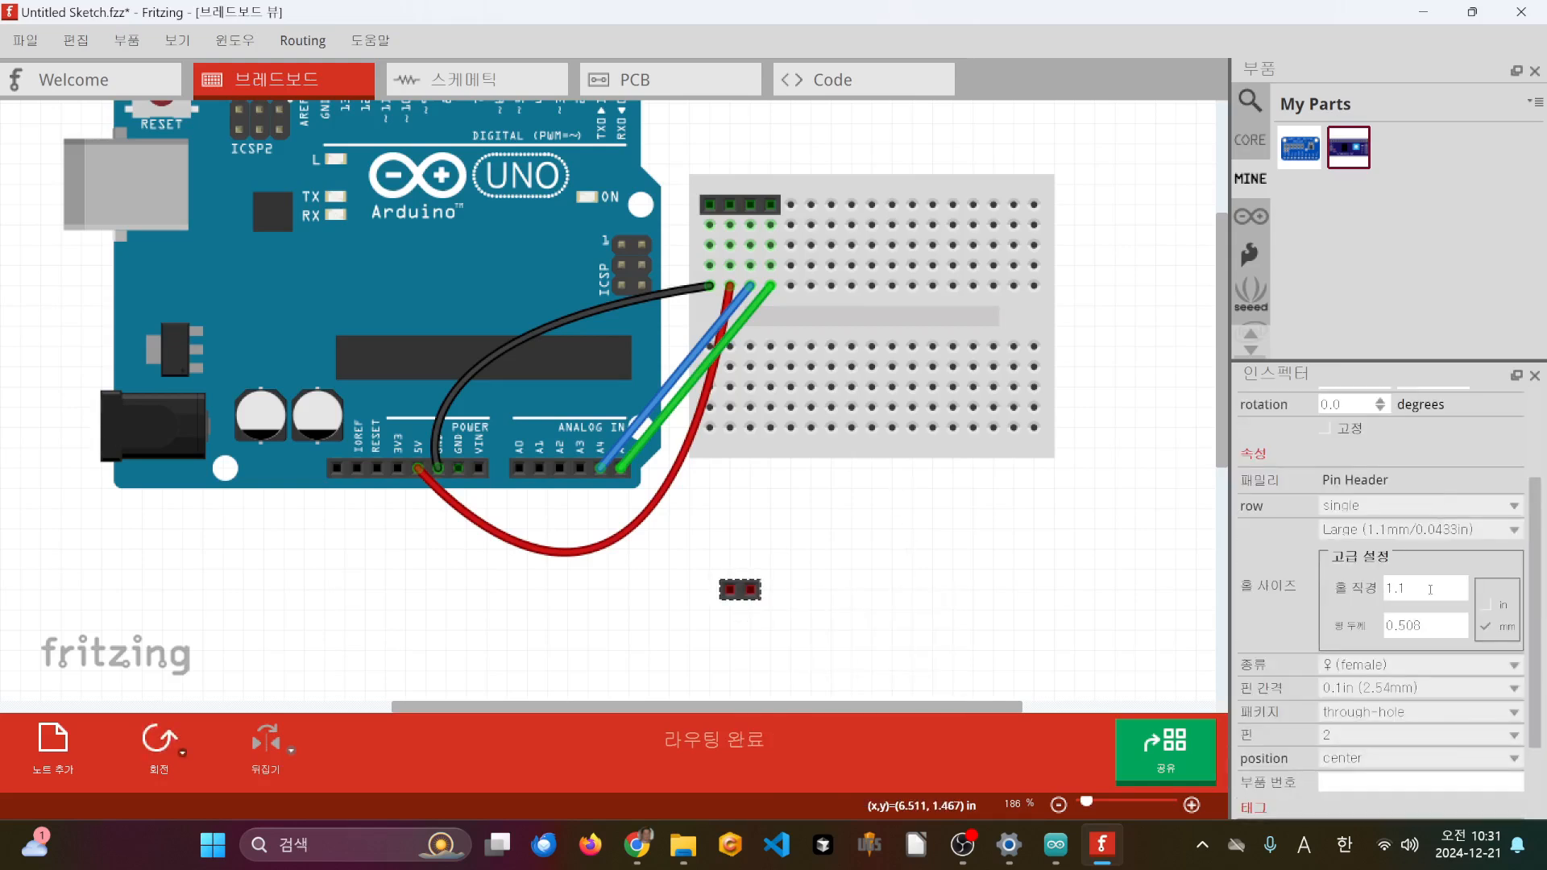
pyautogui.click(1355, 735)
pyautogui.click(1345, 611)
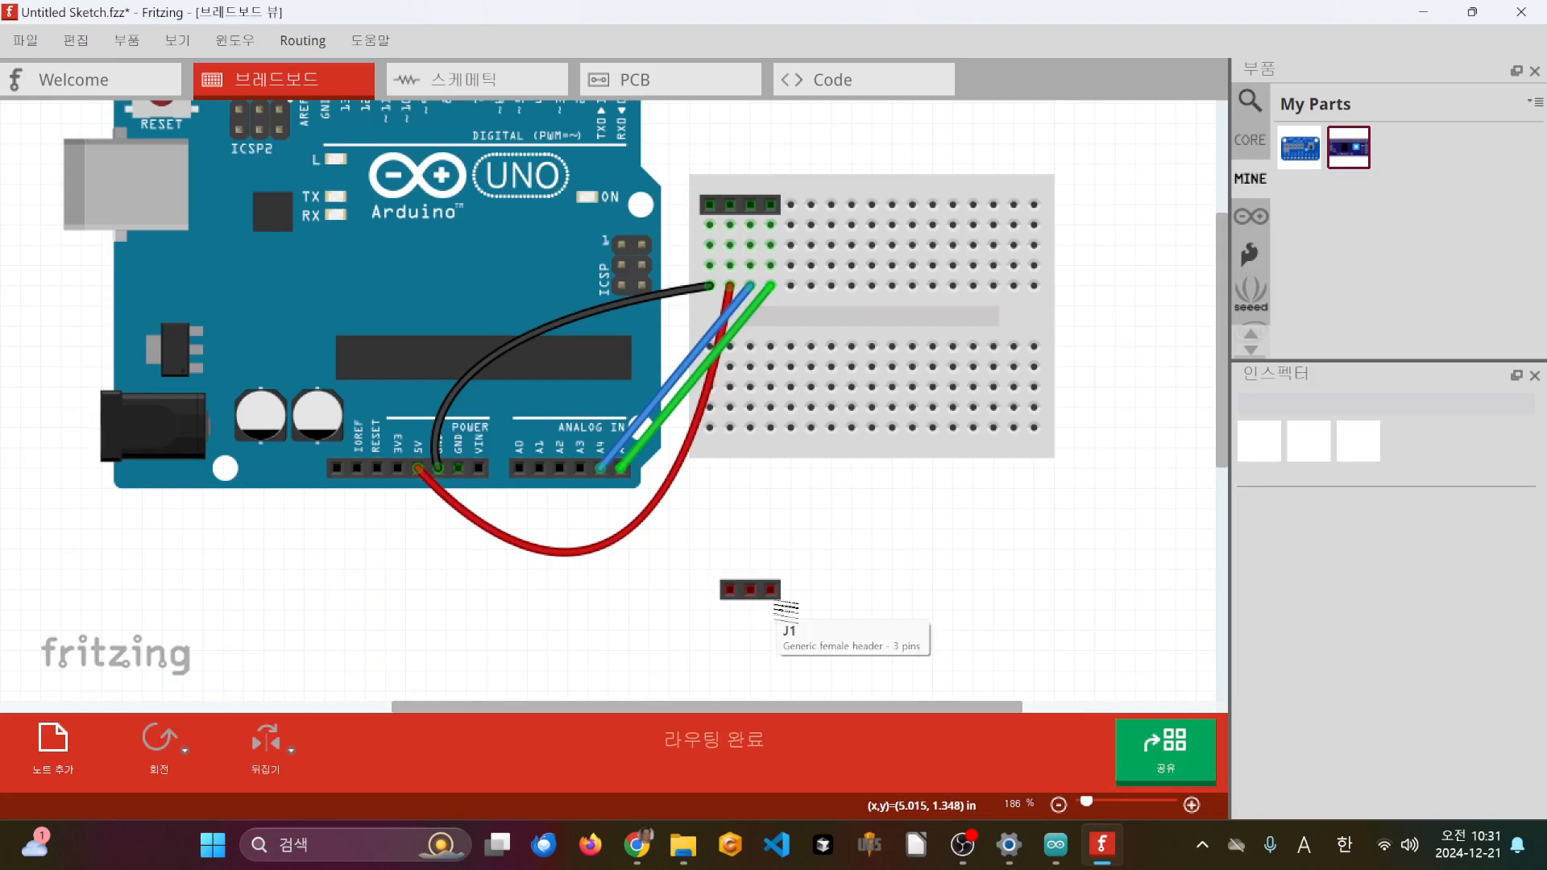
pyautogui.moveTo(762, 598); pyautogui.dragTo(1024, 213)
pyautogui.click(1111, 328)
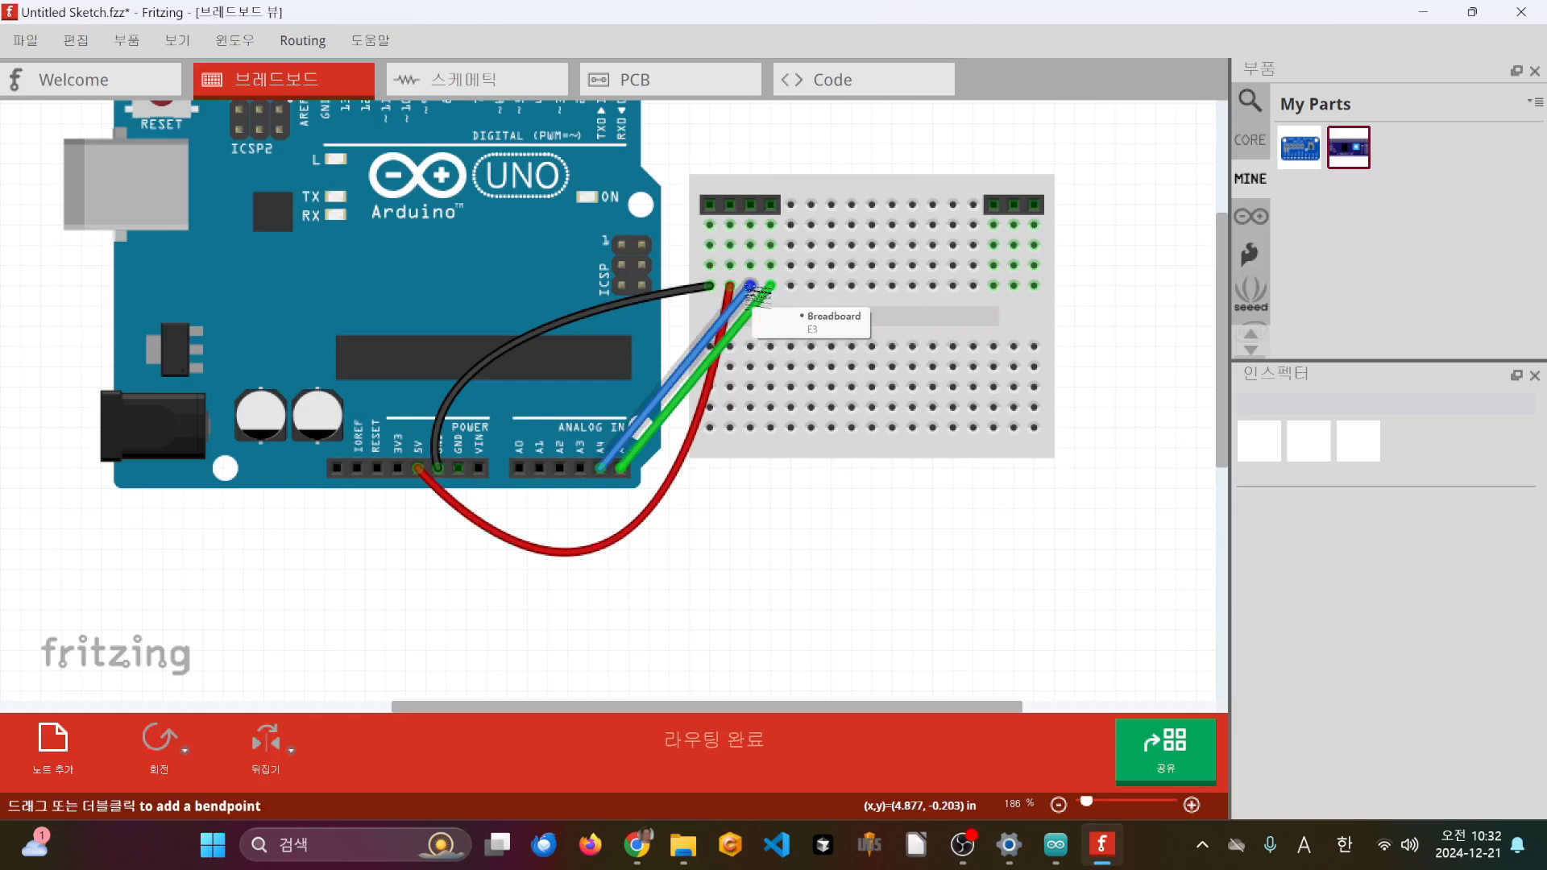
# - Run a wire along breadboard row C from the first column to the last column, and colour it black
pyautogui.moveTo(709, 246); pyautogui.dragTo(1034, 246)
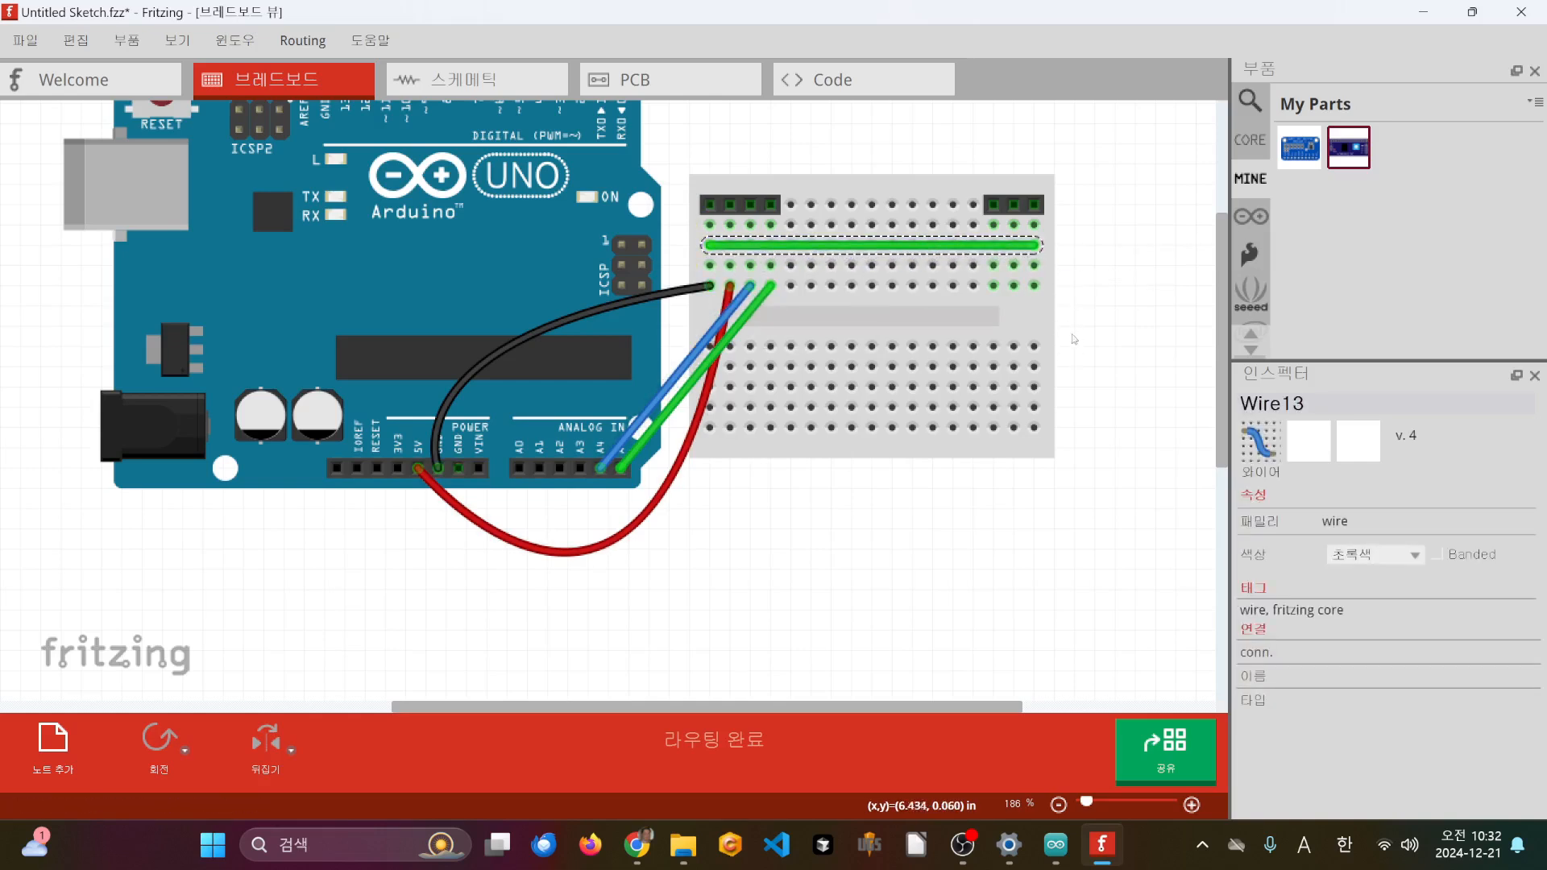
pyautogui.click(1121, 314)
pyautogui.rightClick(921, 247)
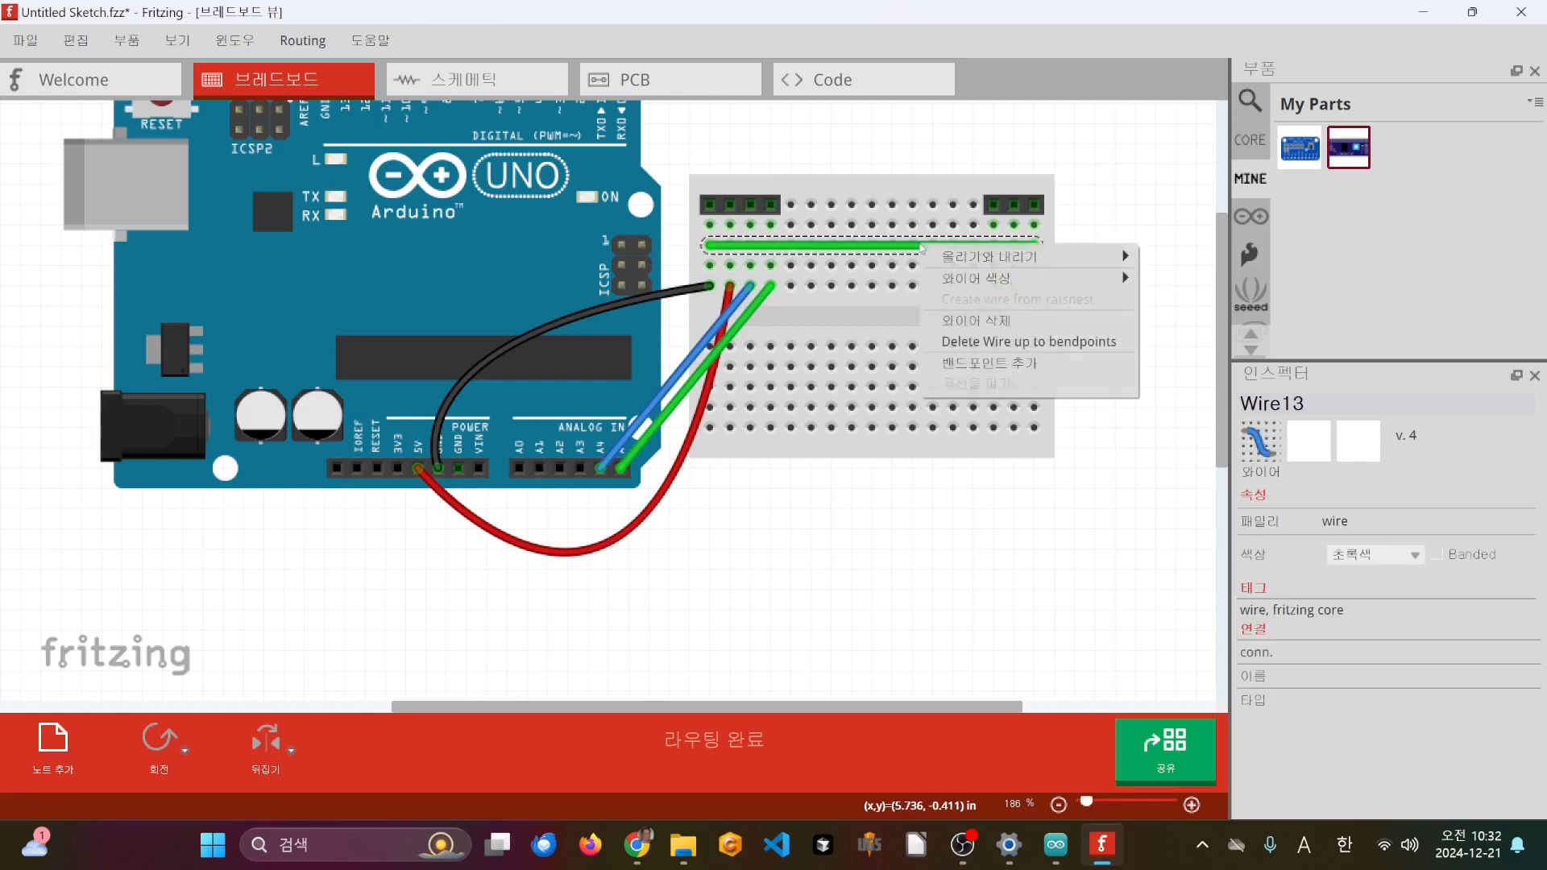
pyautogui.moveTo(1018, 276)
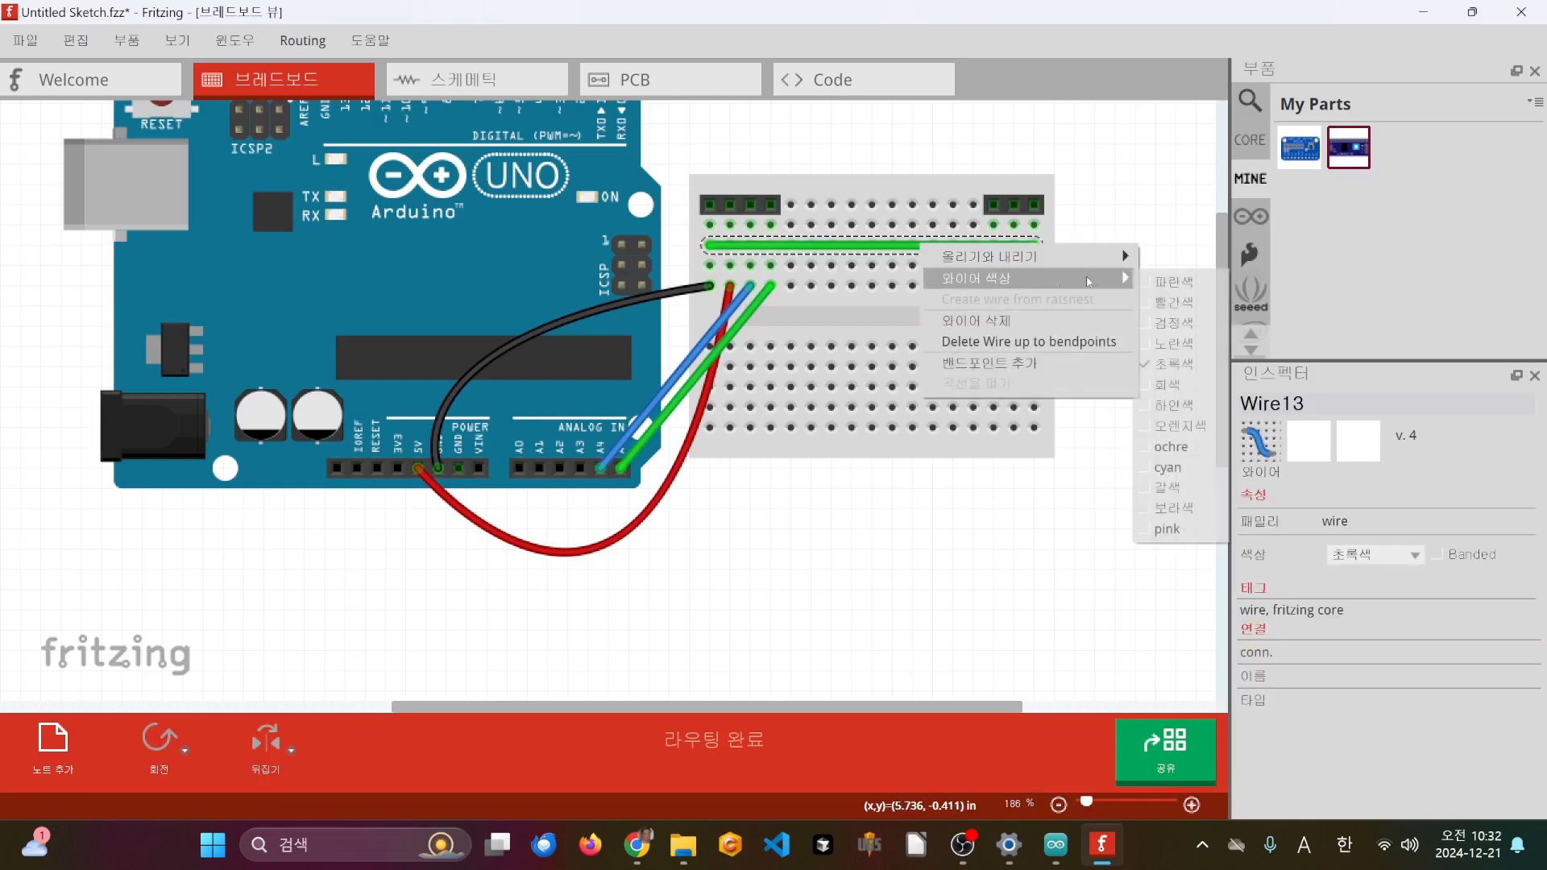
pyautogui.click(1190, 328)
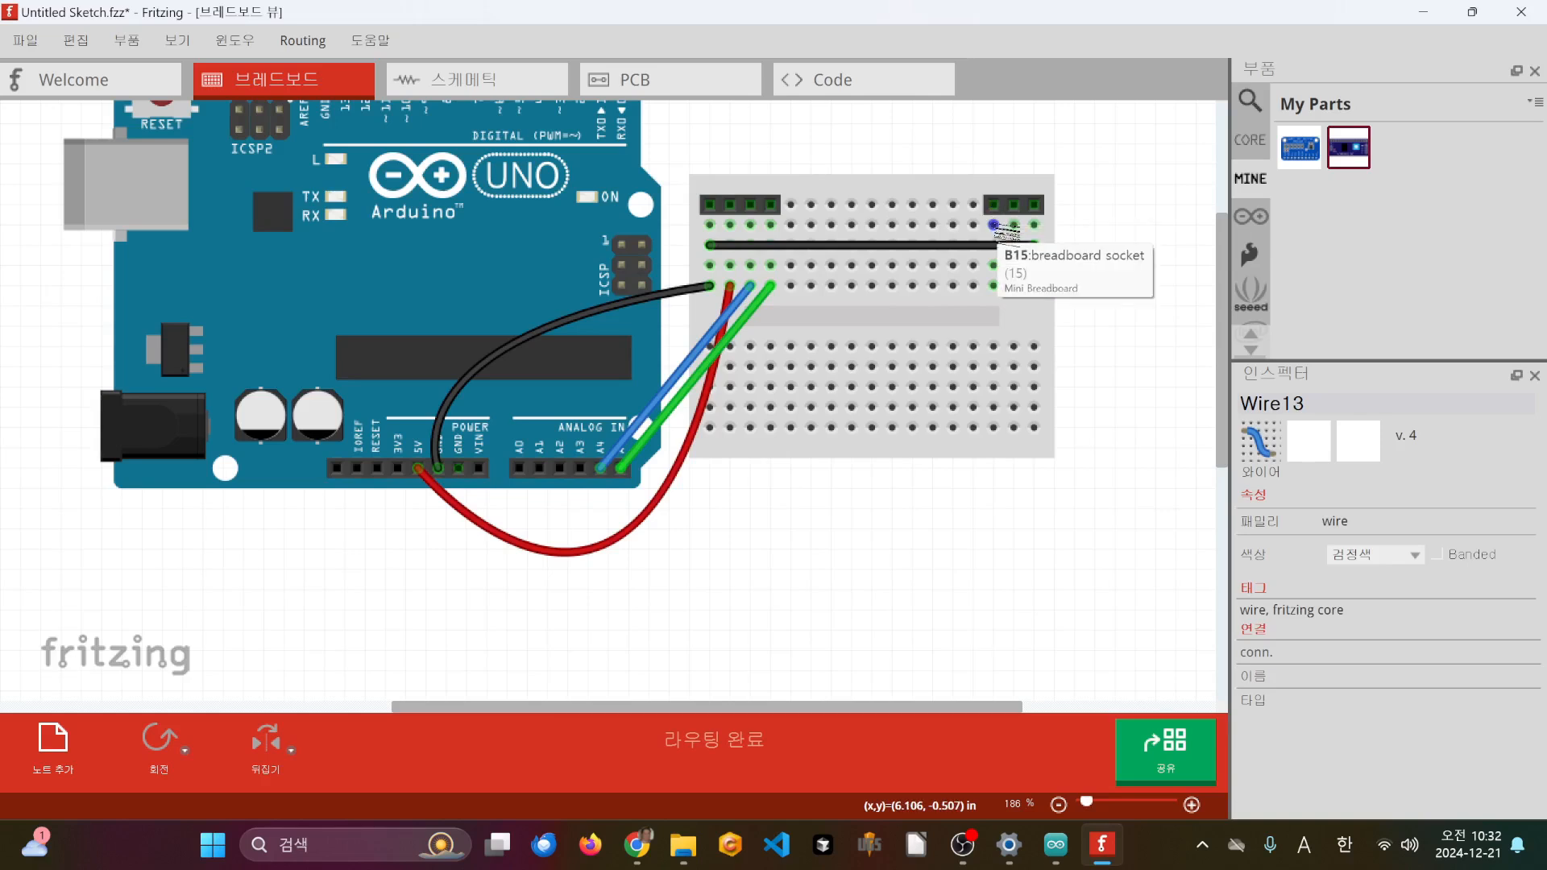
# - Run a wire along breadboard row D from column 15 to column 2 and colour it red
pyautogui.moveTo(994, 266); pyautogui.dragTo(729, 266)
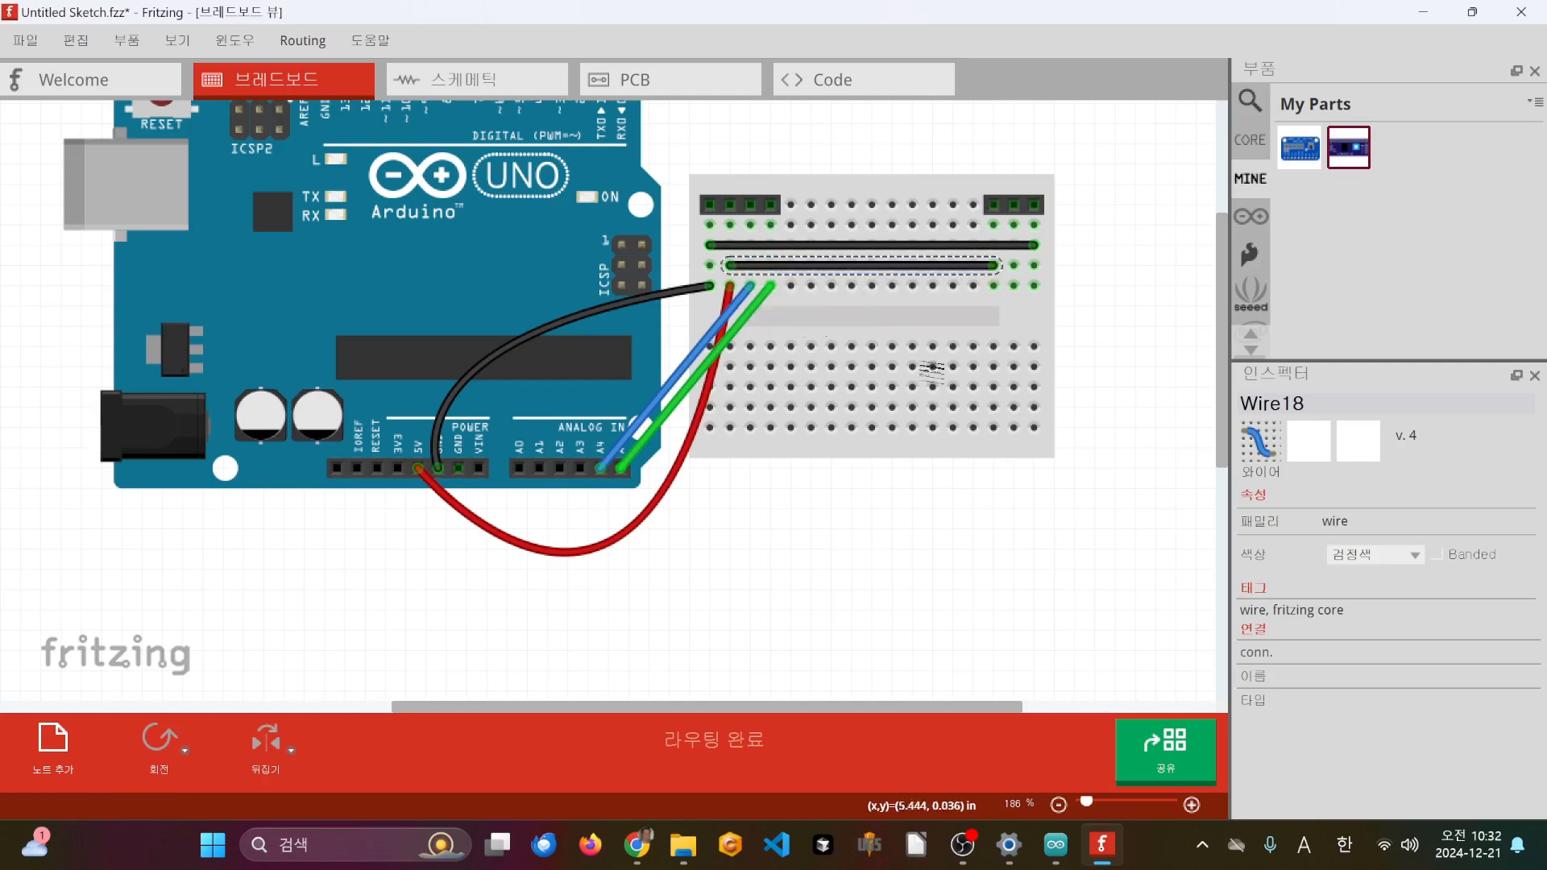
pyautogui.rightClick(938, 268)
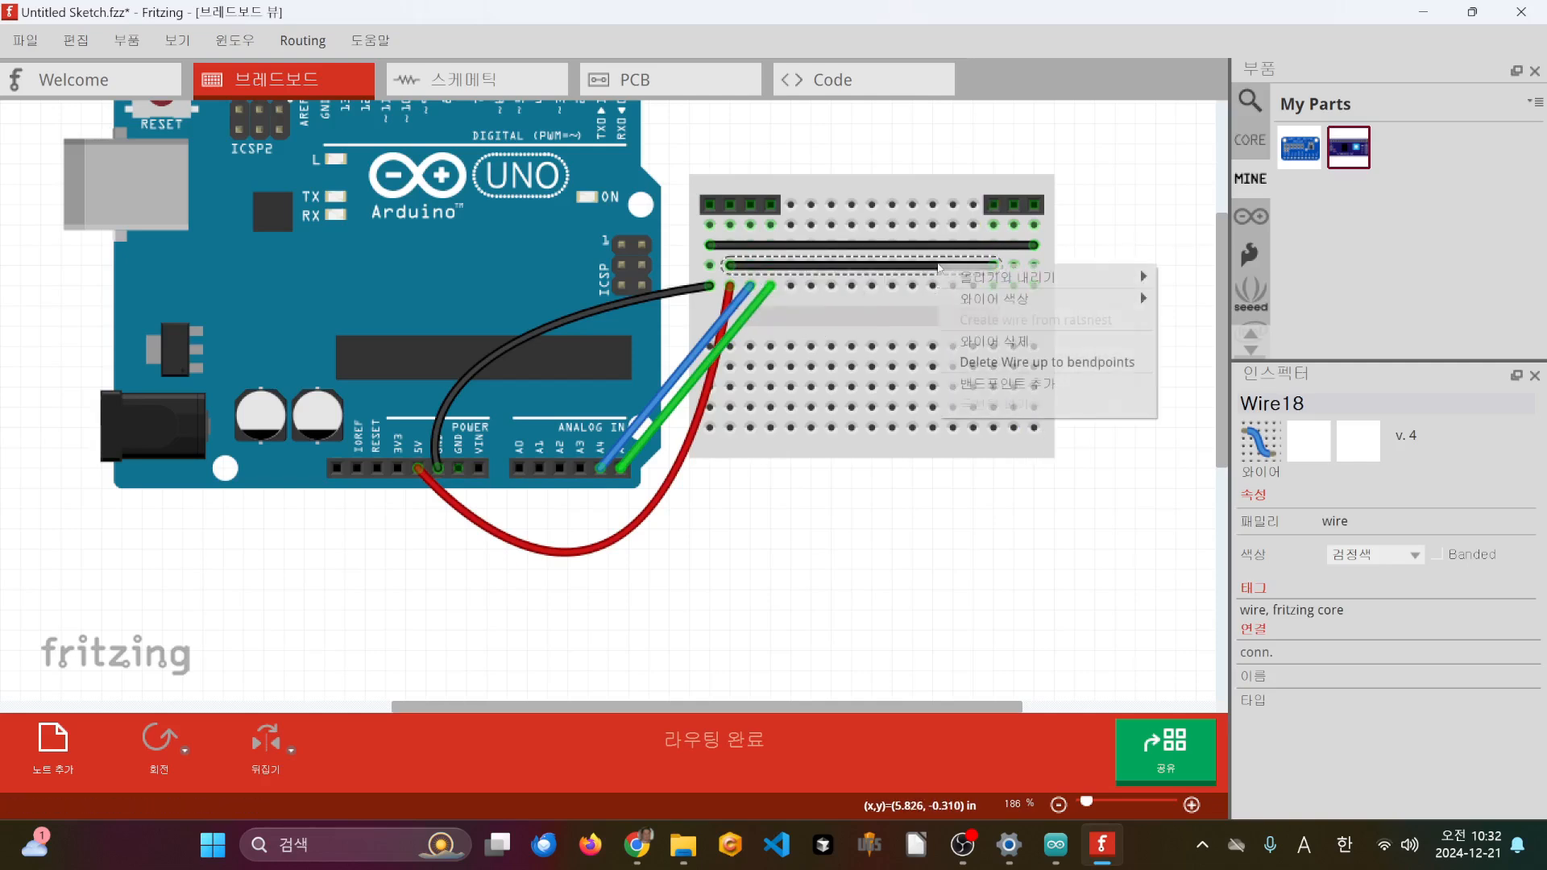
pyautogui.moveTo(1071, 298)
pyautogui.click(1196, 324)
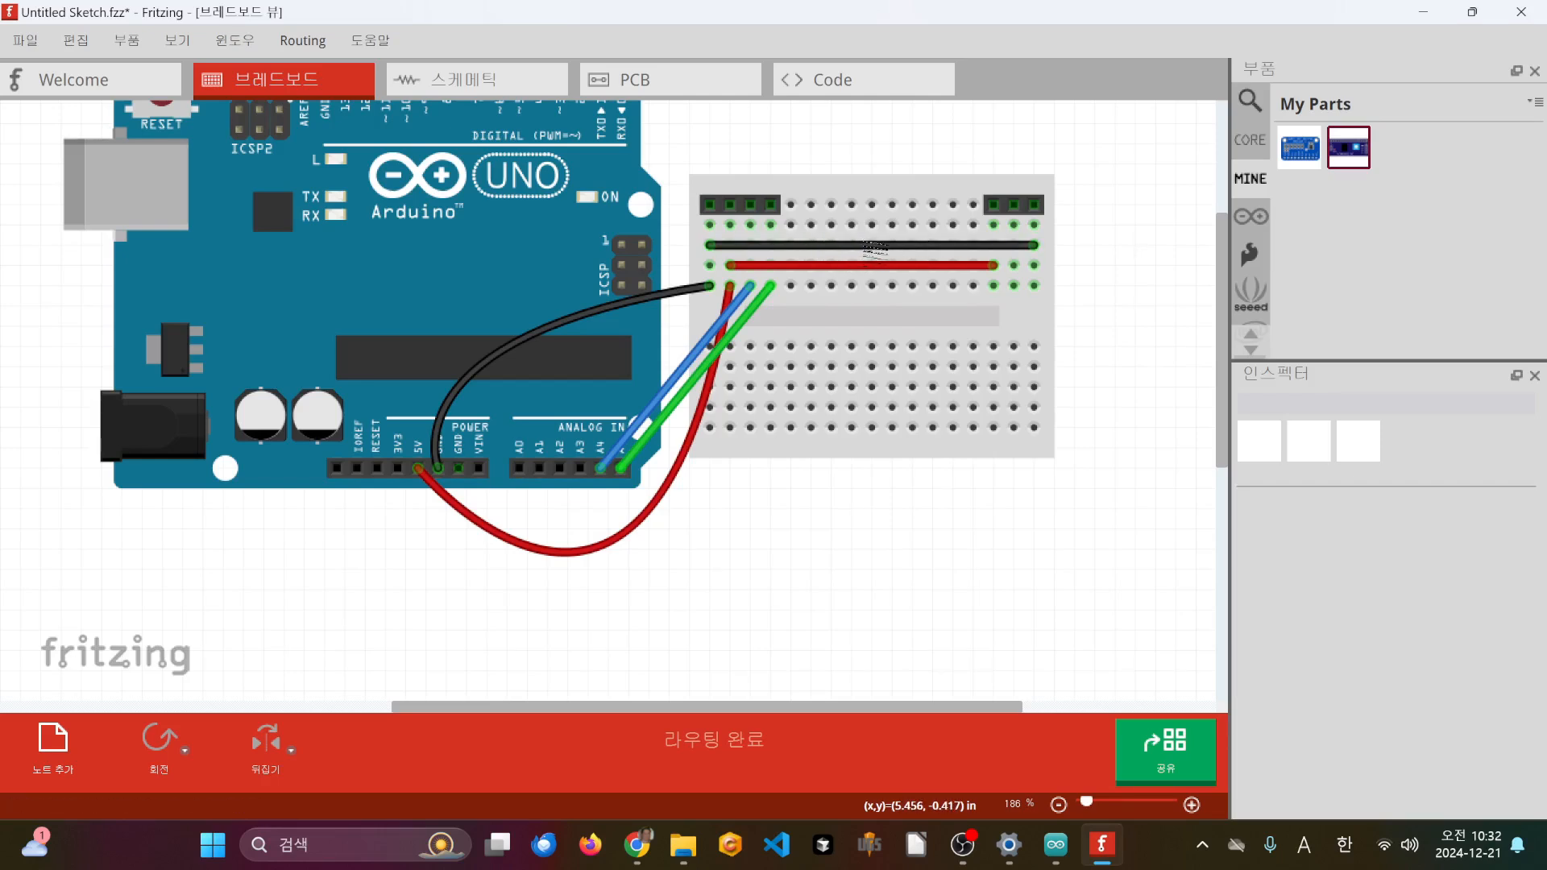
# - Curve the black row C wire high above the breadboard and the red row D wire into a lower arc beneath it
pyautogui.moveTo(899, 252); pyautogui.dragTo(899, 145)
pyautogui.moveTo(894, 261); pyautogui.dragTo(894, 226)
pyautogui.hotkey('ctrl', 'z')
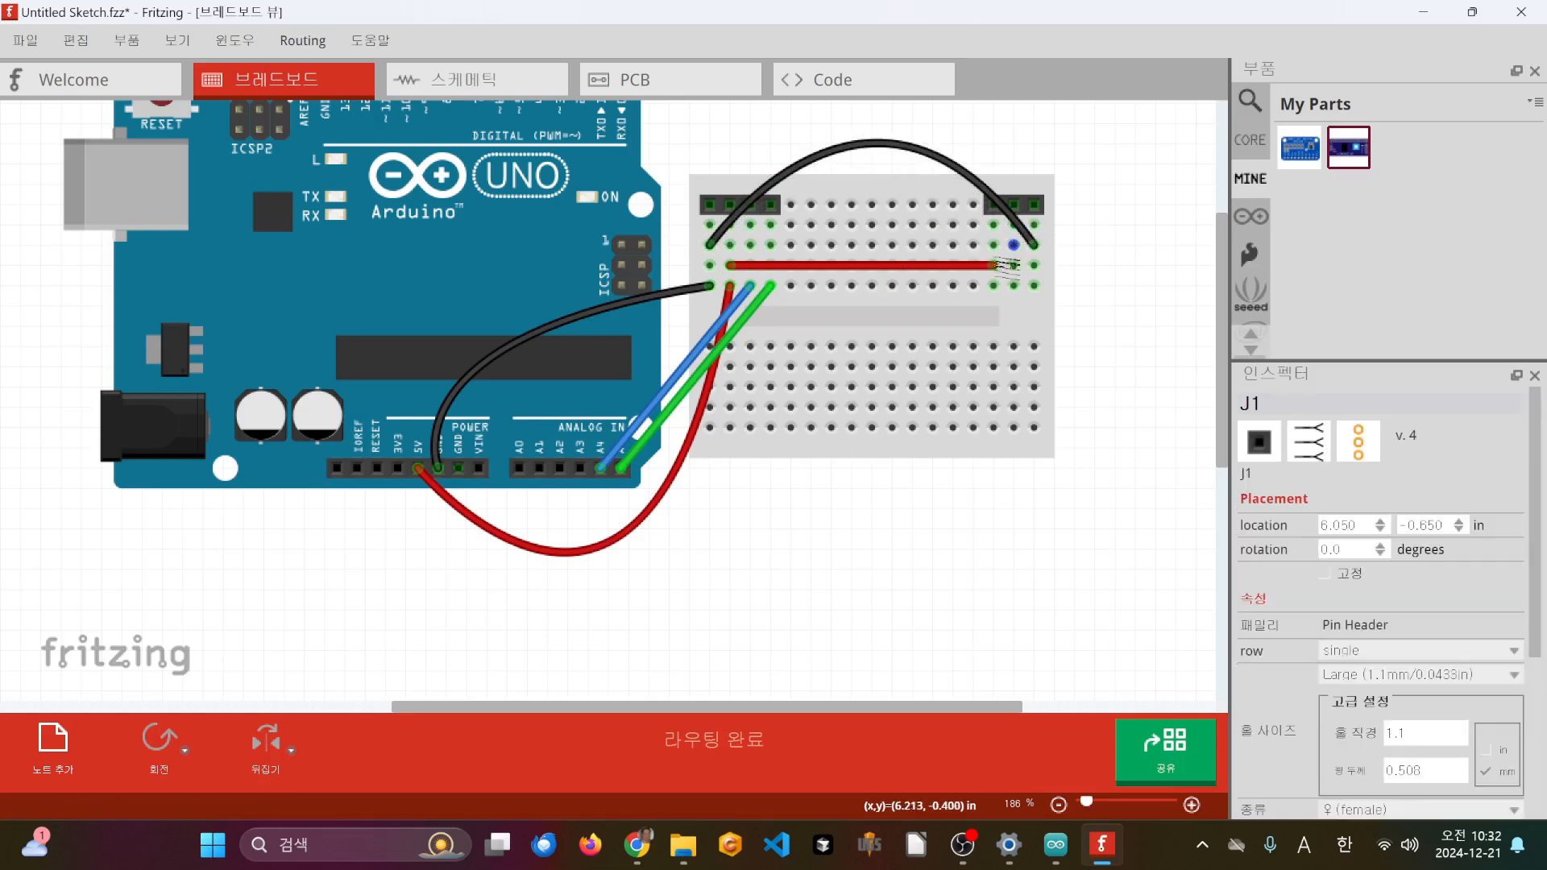
pyautogui.moveTo(906, 266); pyautogui.dragTo(909, 214)
pyautogui.click(1156, 210)
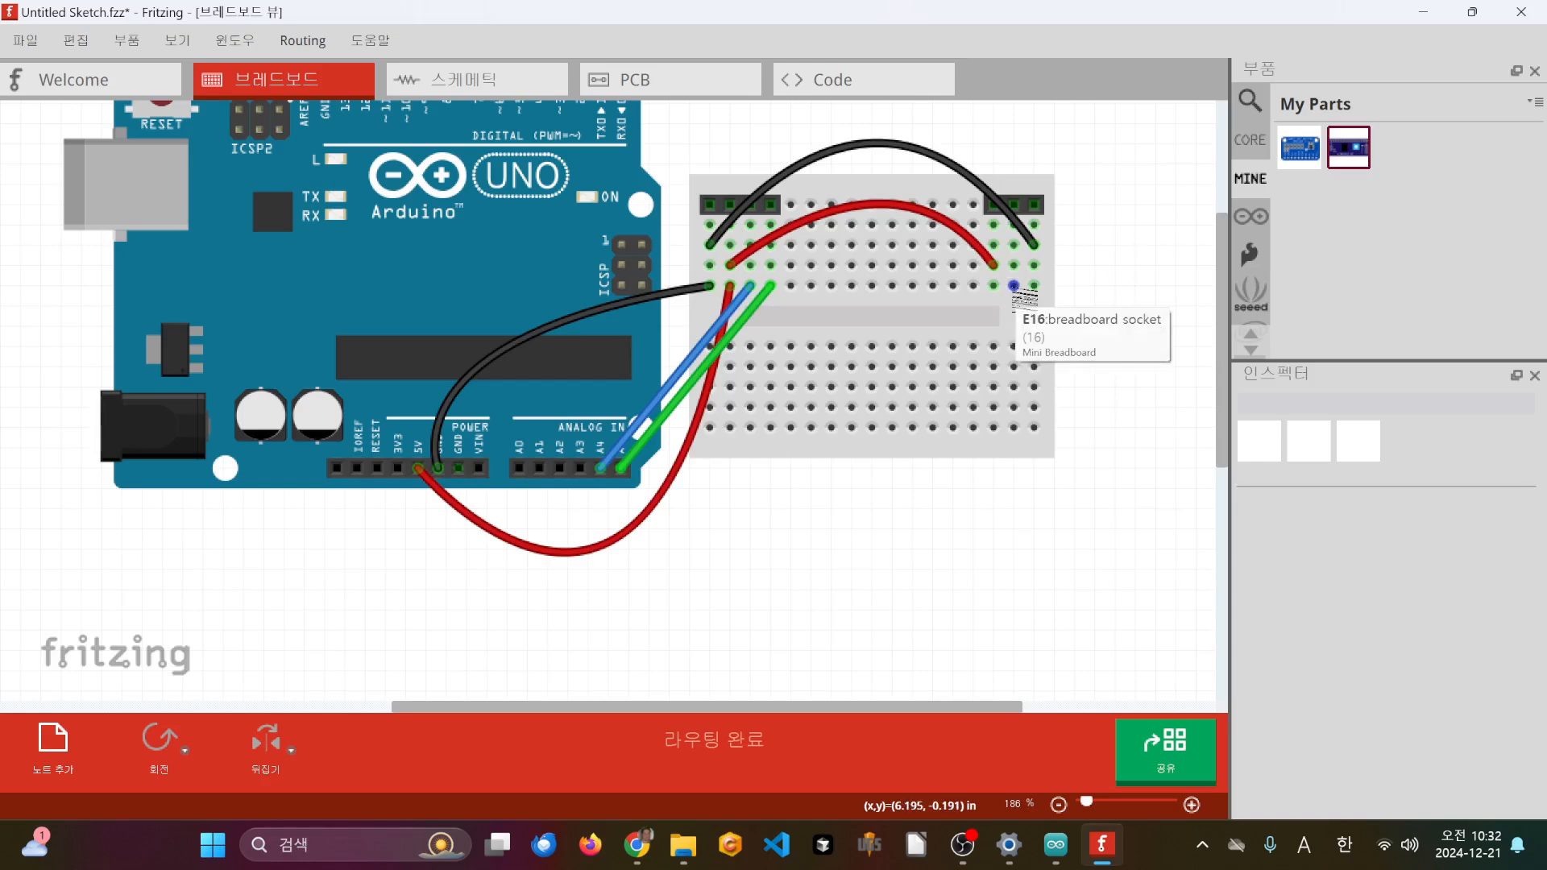
# - Wire breadboard hole E16 to Arduino digital pin 2 and colour the wire yellow
pyautogui.scroll(3, 749, 339)
pyautogui.hscroll(-2, 749, 339)
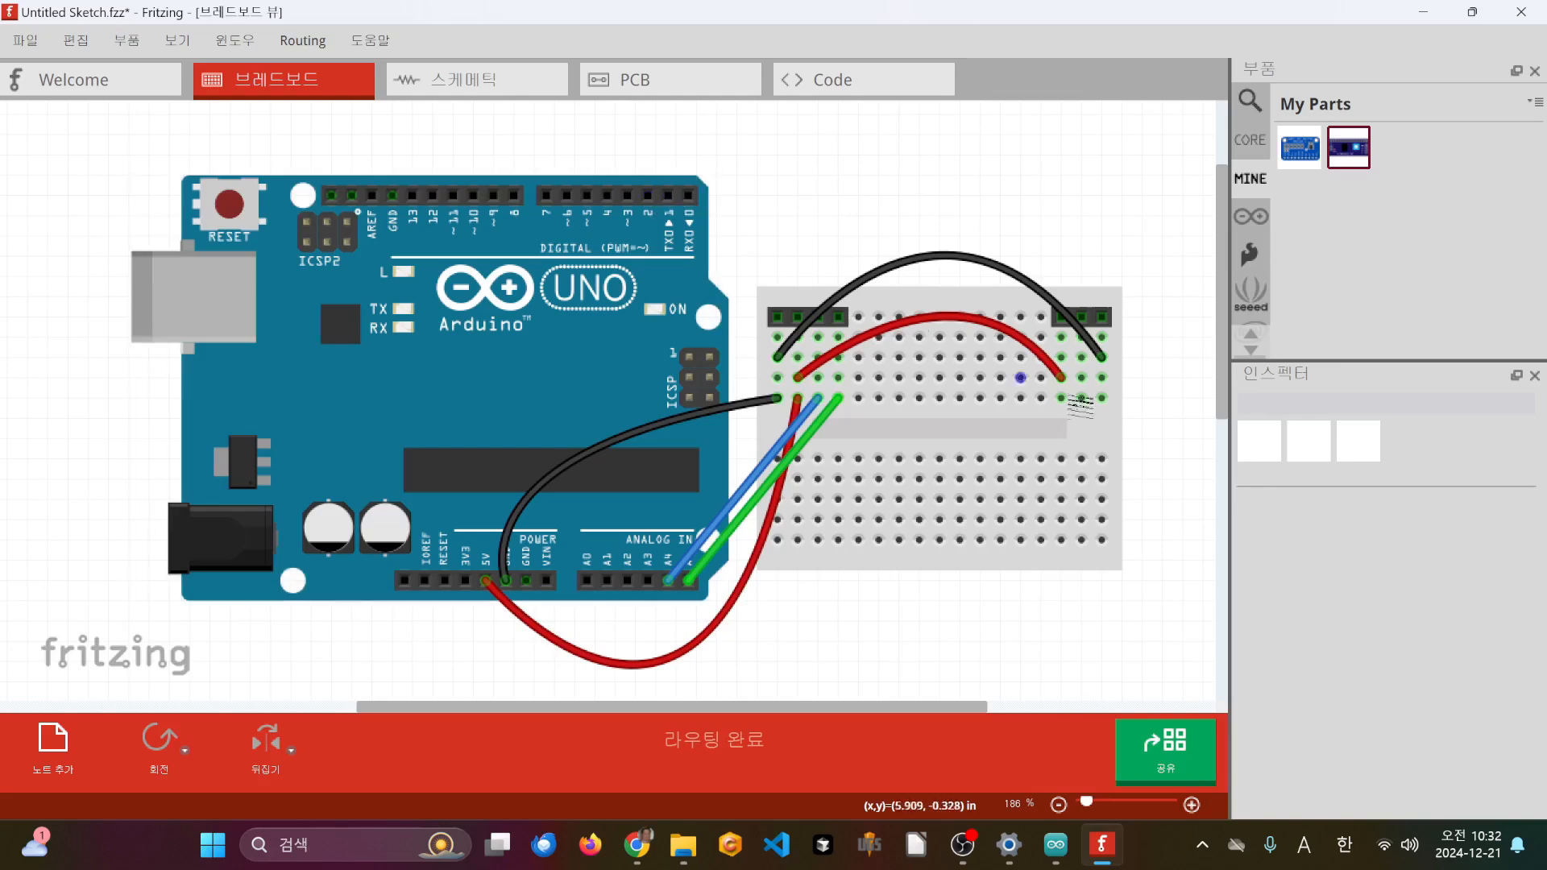
pyautogui.moveTo(1087, 397); pyautogui.dragTo(649, 196)
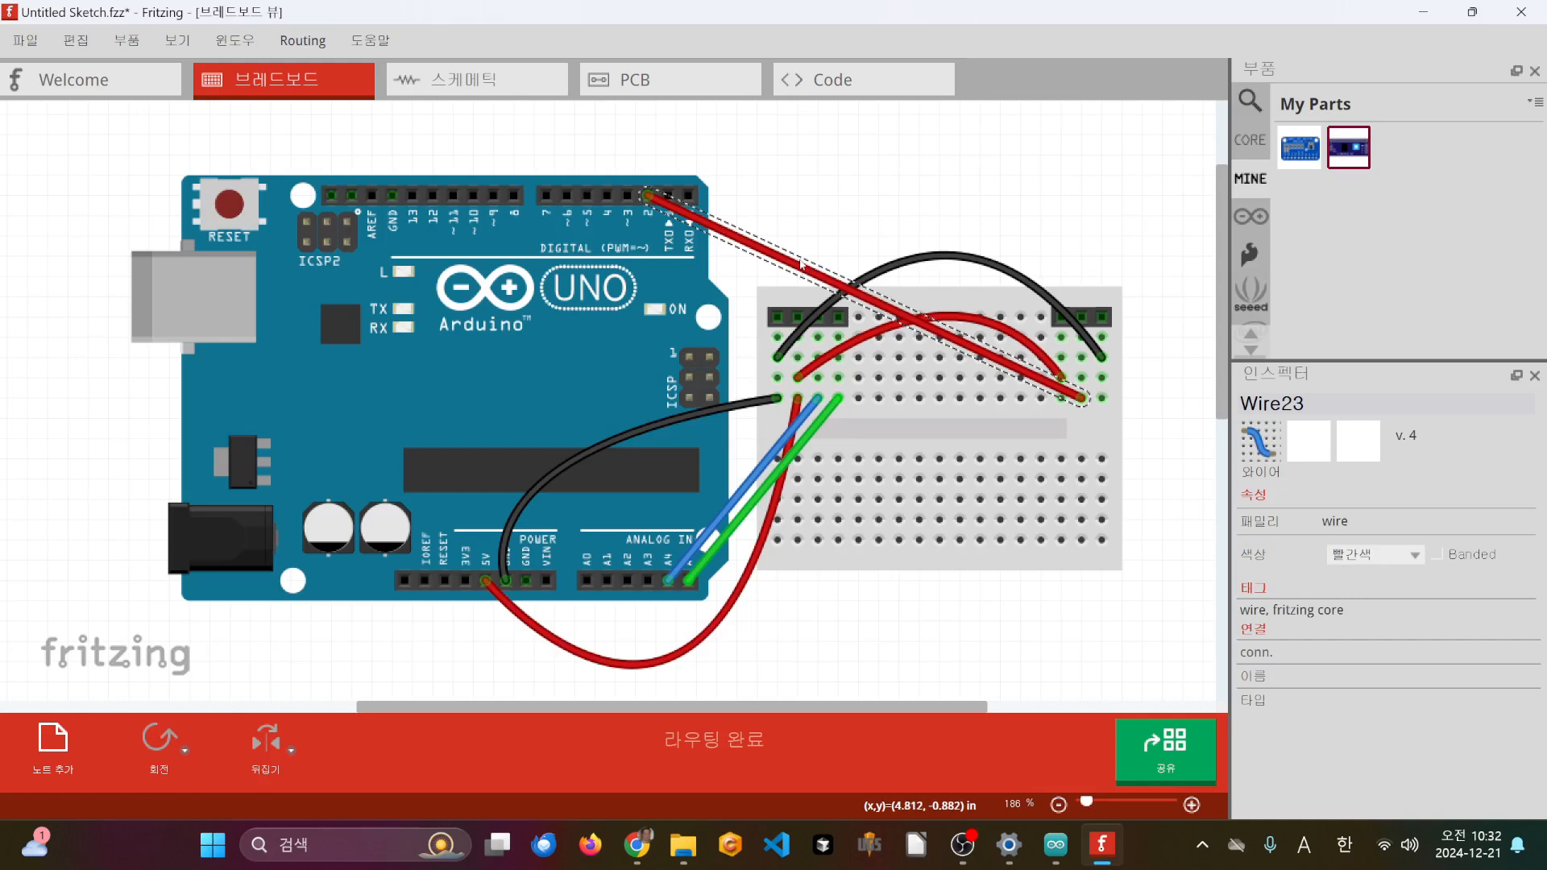
pyautogui.rightClick(797, 268)
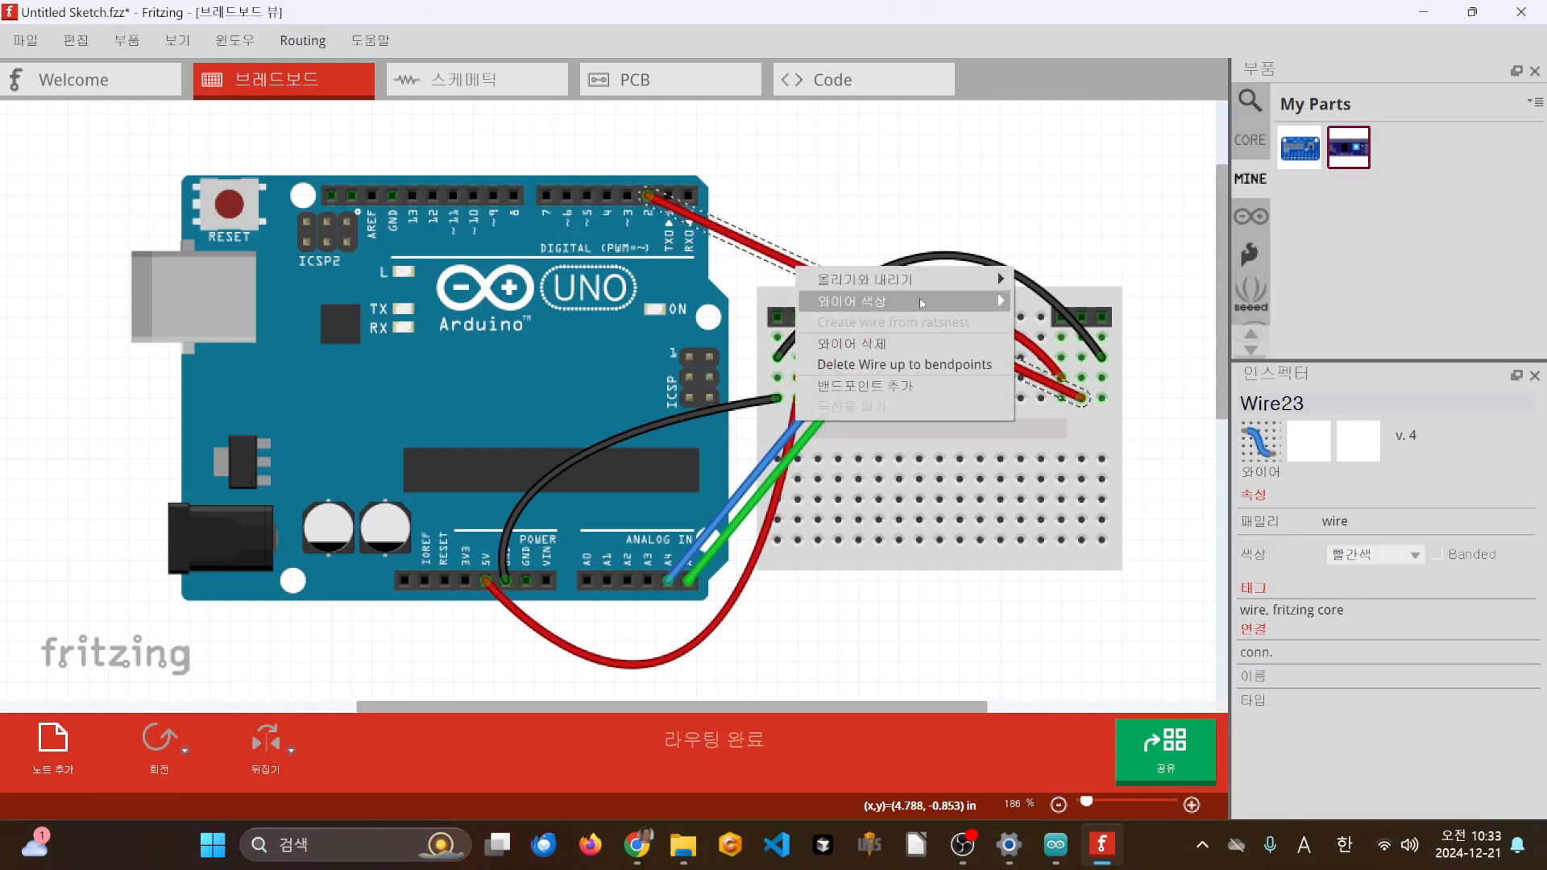
pyautogui.moveTo(921, 303)
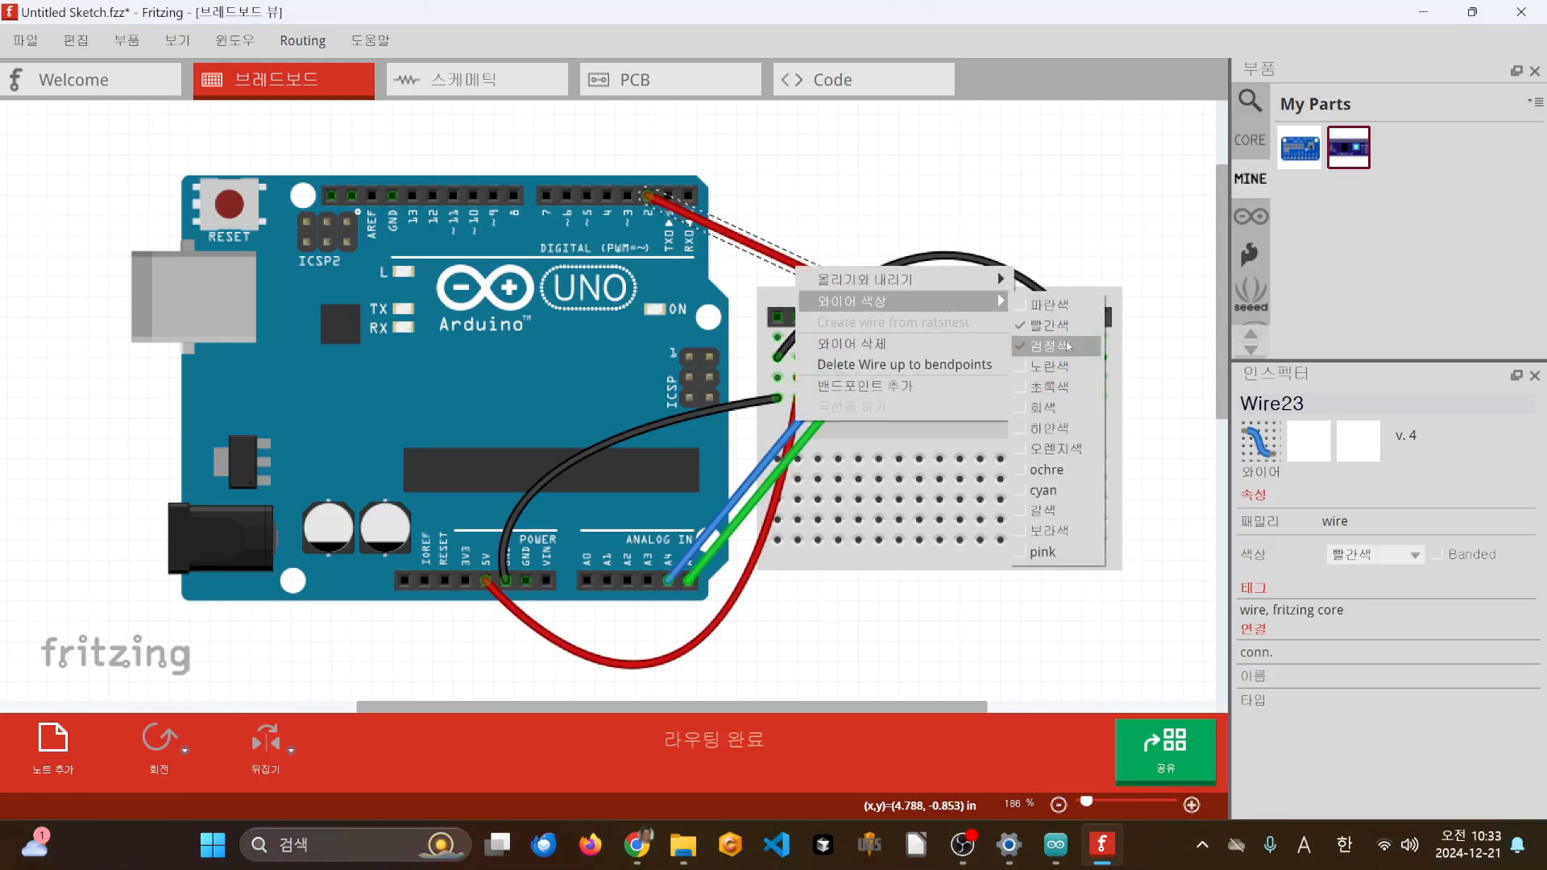
pyautogui.click(1062, 367)
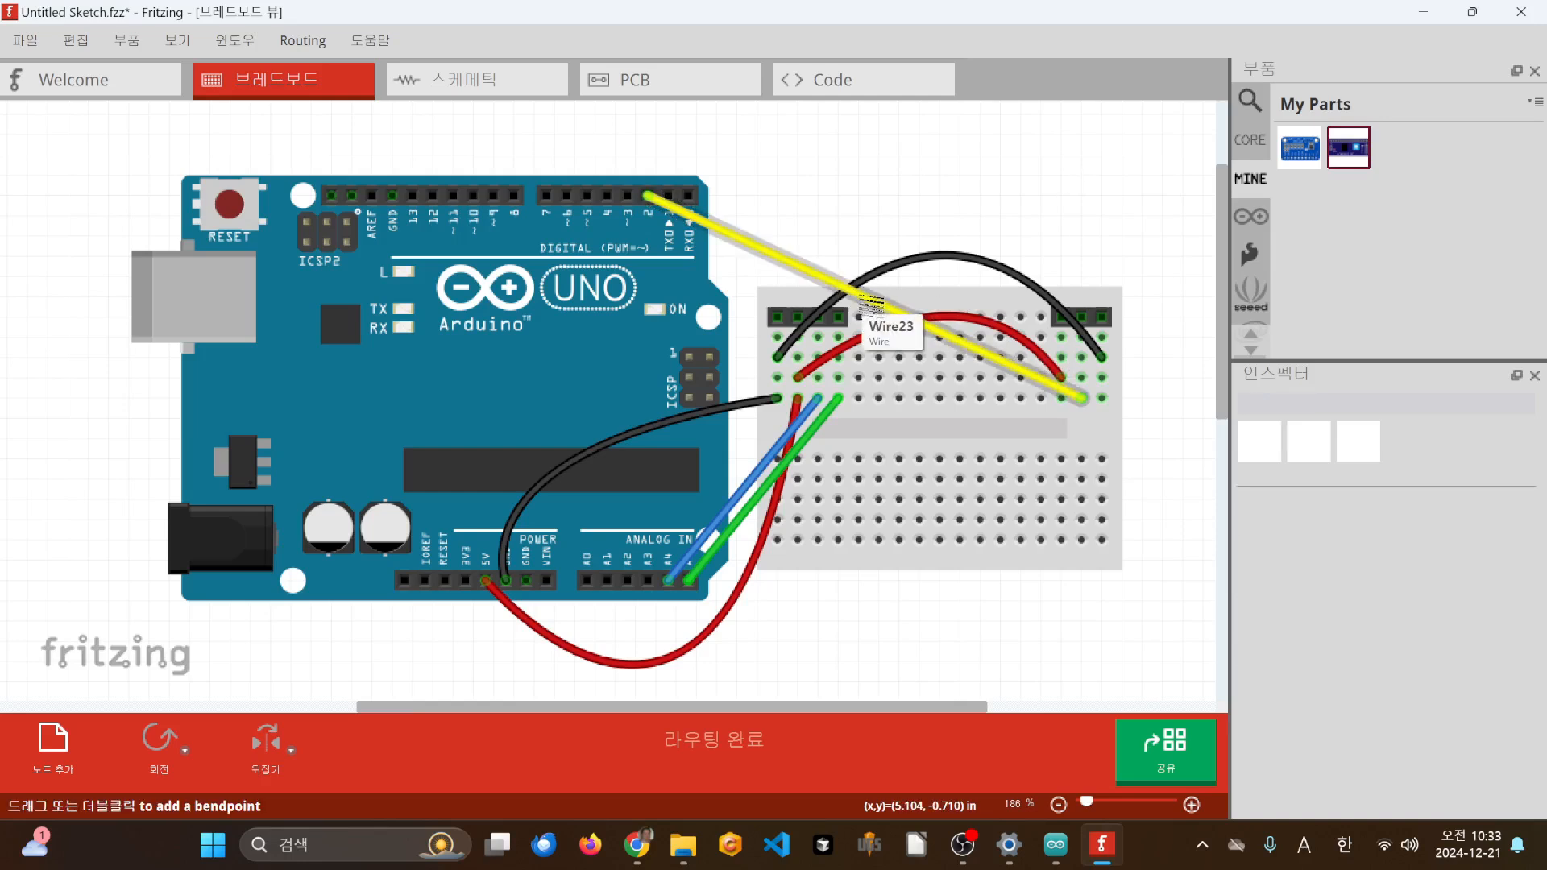
# - Curve the yellow wire over the top and around the right side of the breadboard, clear of the other wires
pyautogui.moveTo(870, 305); pyautogui.dragTo(1136, 241)
pyautogui.click(1181, 355)
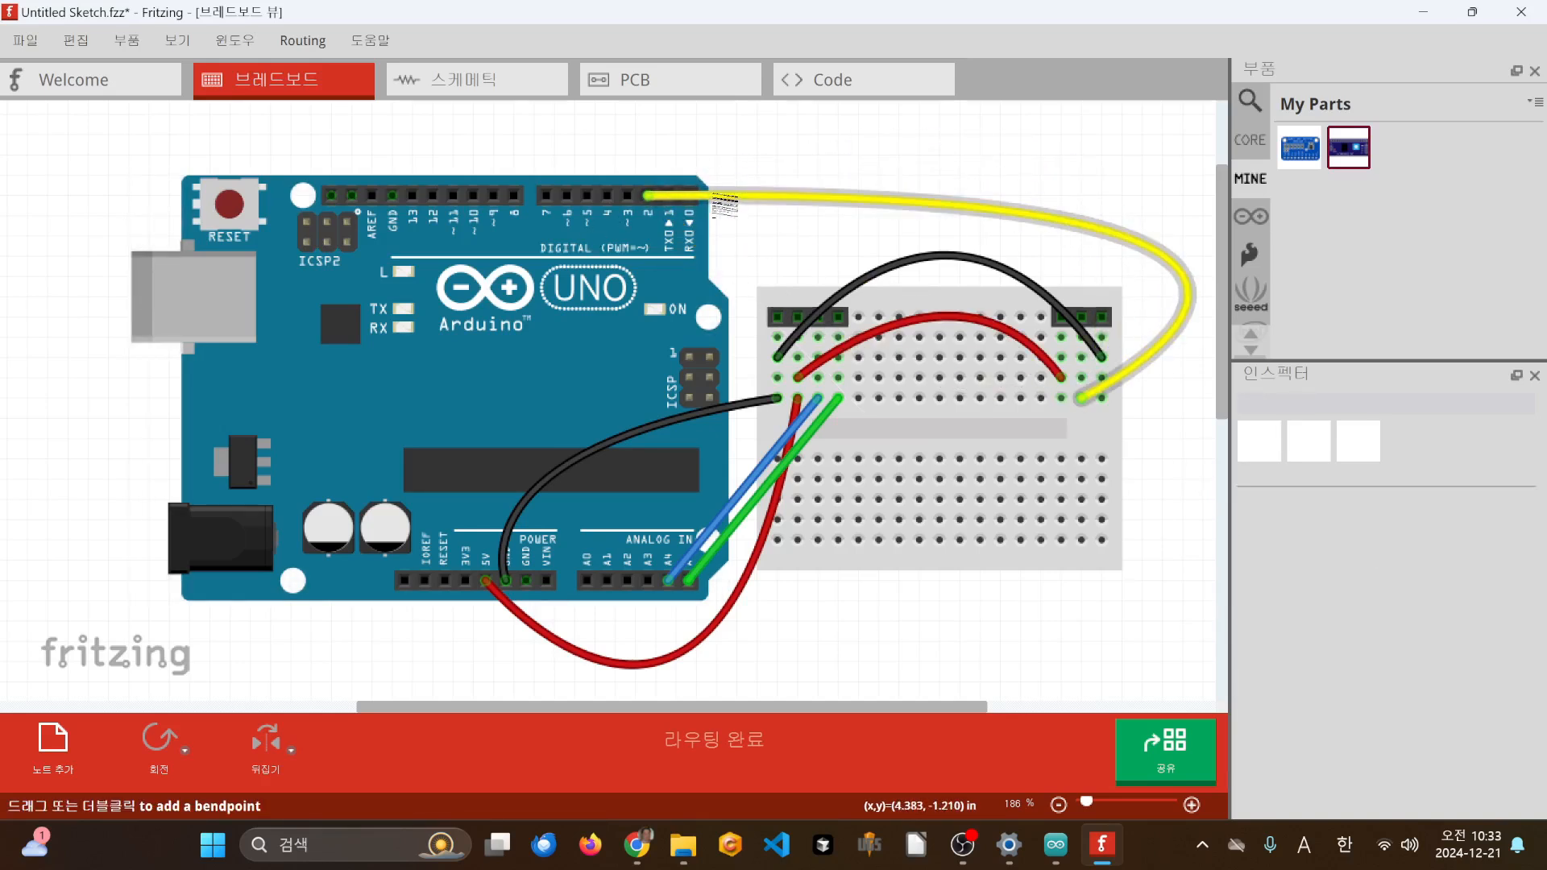
pyautogui.moveTo(724, 205); pyautogui.dragTo(1188, 222)
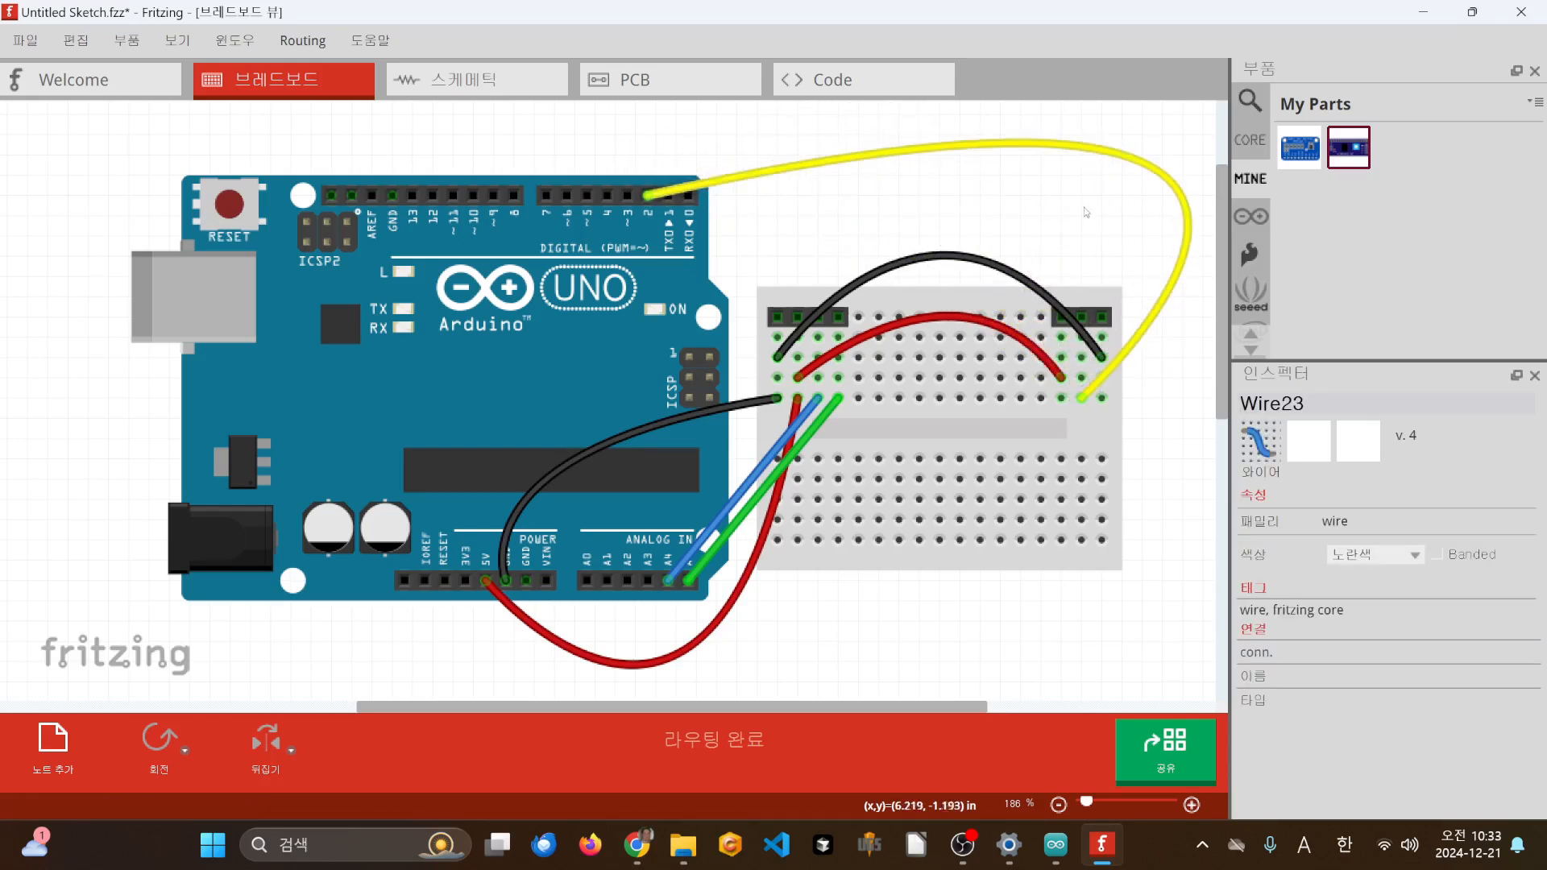
pyautogui.click(1165, 419)
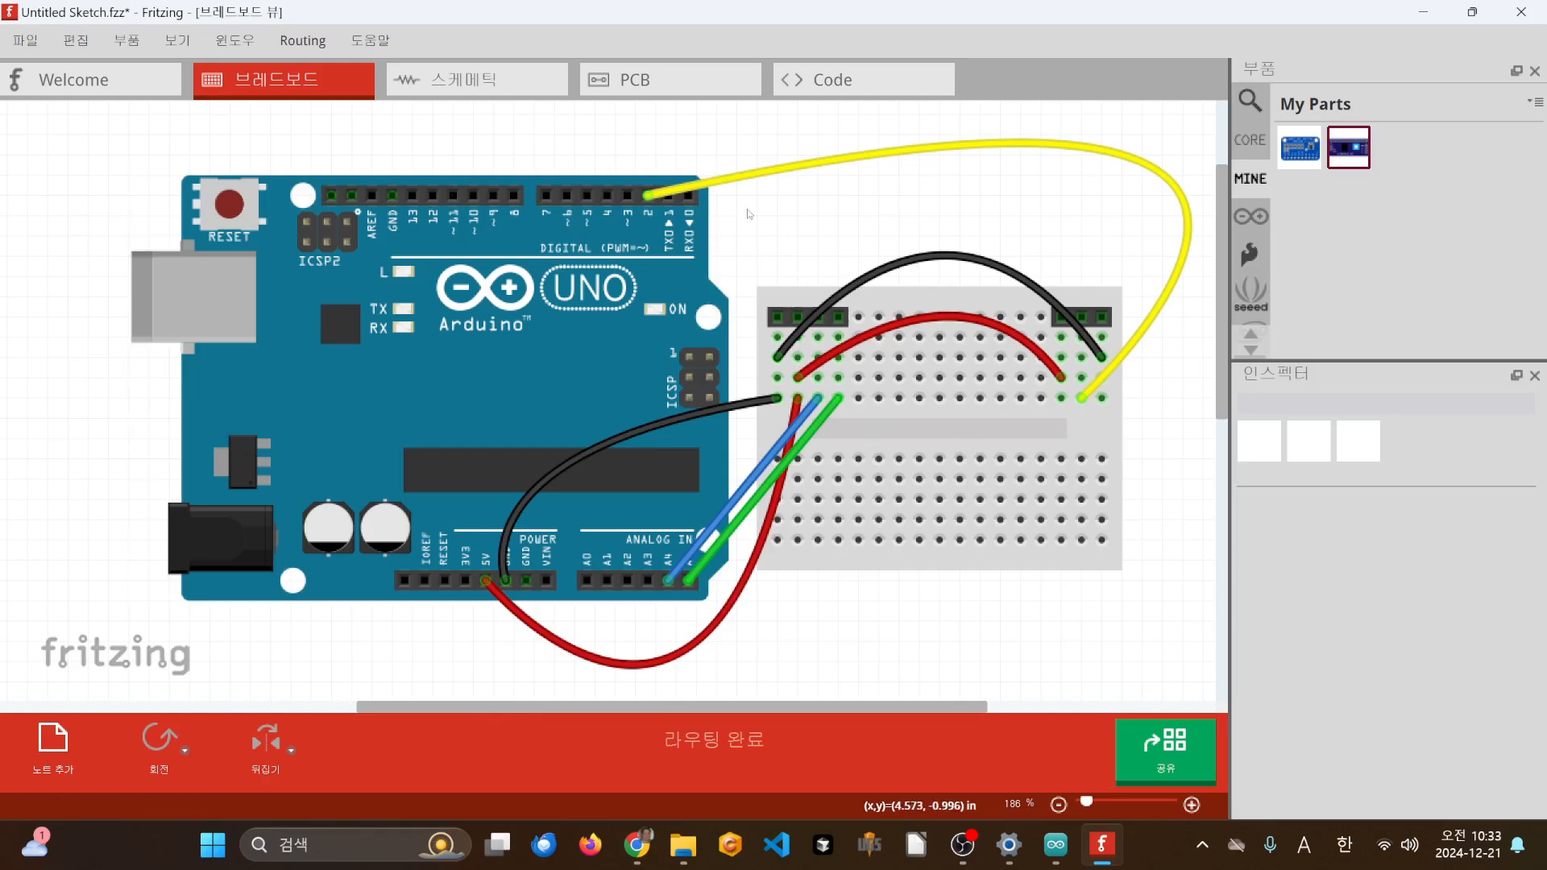
# - In the PCB view, move the three-pin and four-pin headers onto the board, side by side inside the Arduino outline
pyautogui.click(641, 84)
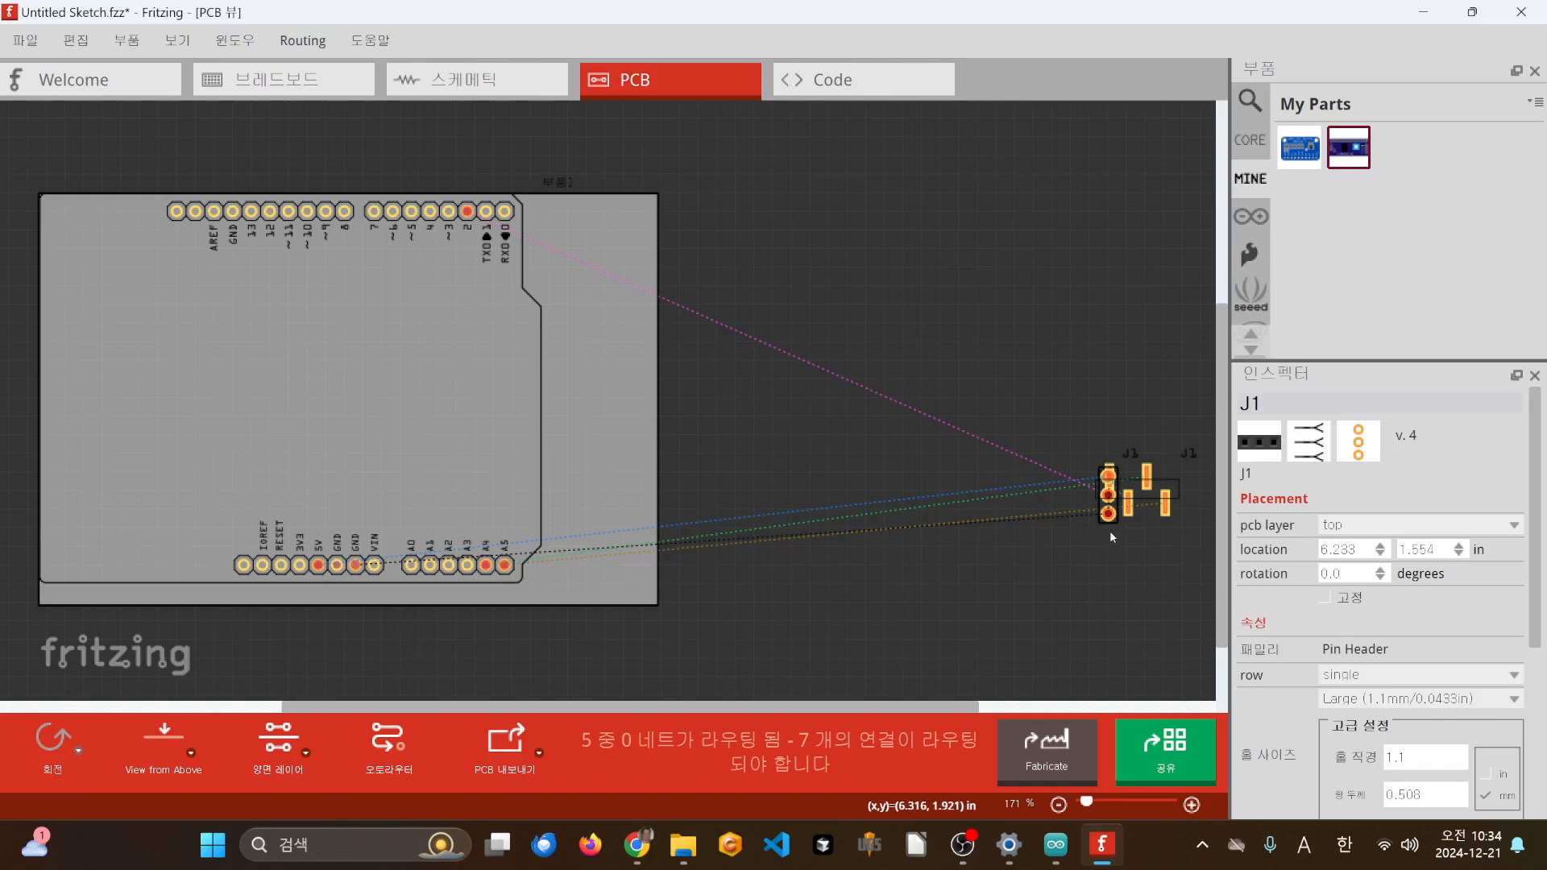
pyautogui.moveTo(1109, 528); pyautogui.dragTo(381, 393)
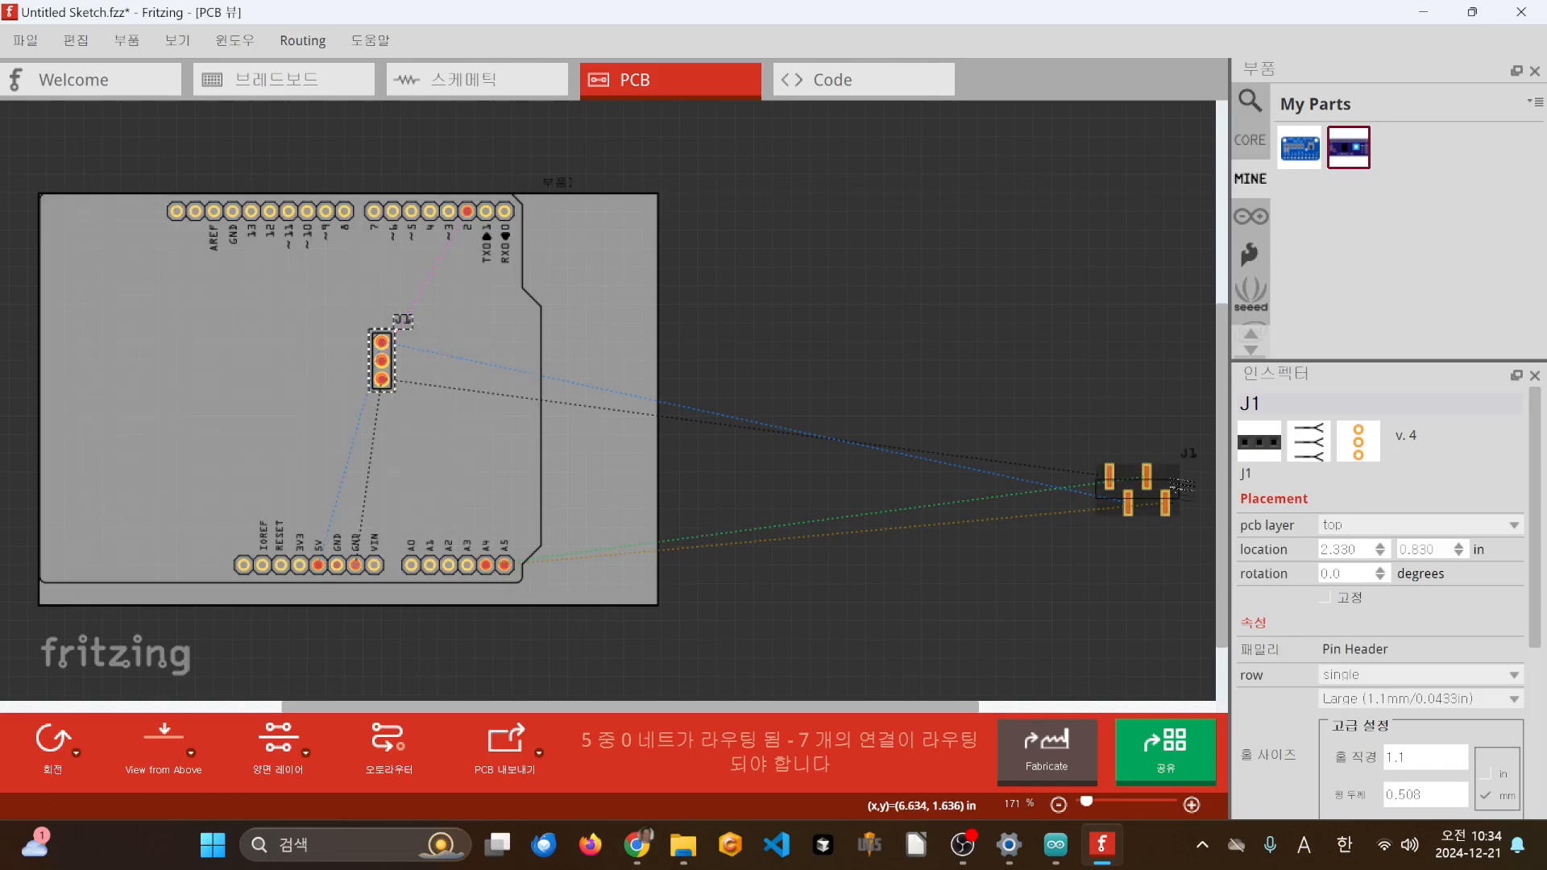
pyautogui.click(1093, 467)
pyautogui.moveTo(1092, 463); pyautogui.dragTo(451, 369)
pyautogui.moveTo(1107, 712)
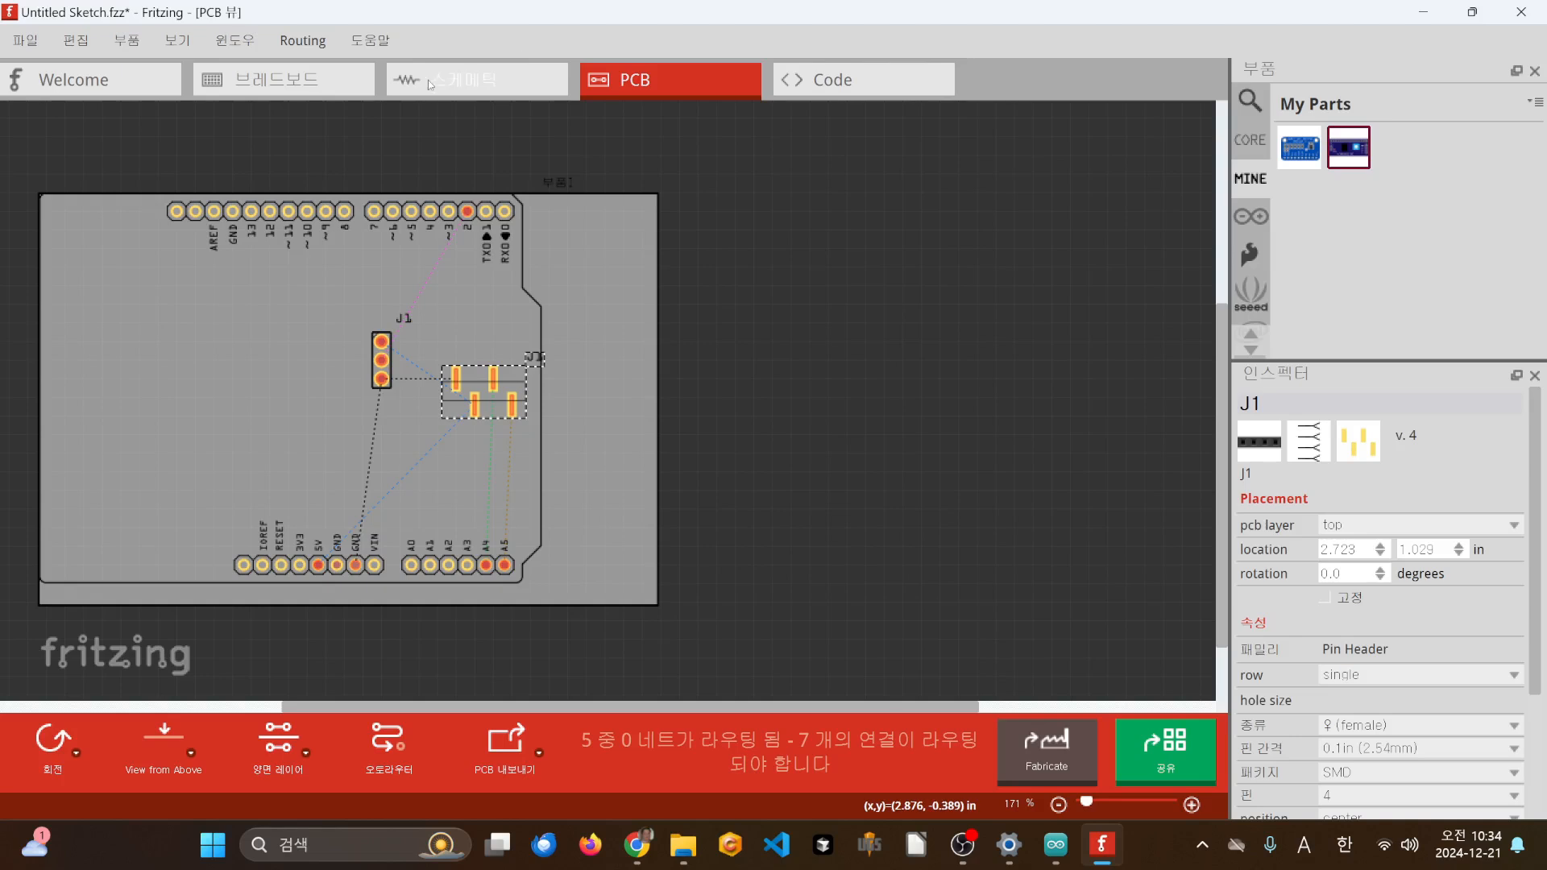
# - Return to the breadboard view and select the four-pin female header
pyautogui.click(264, 75)
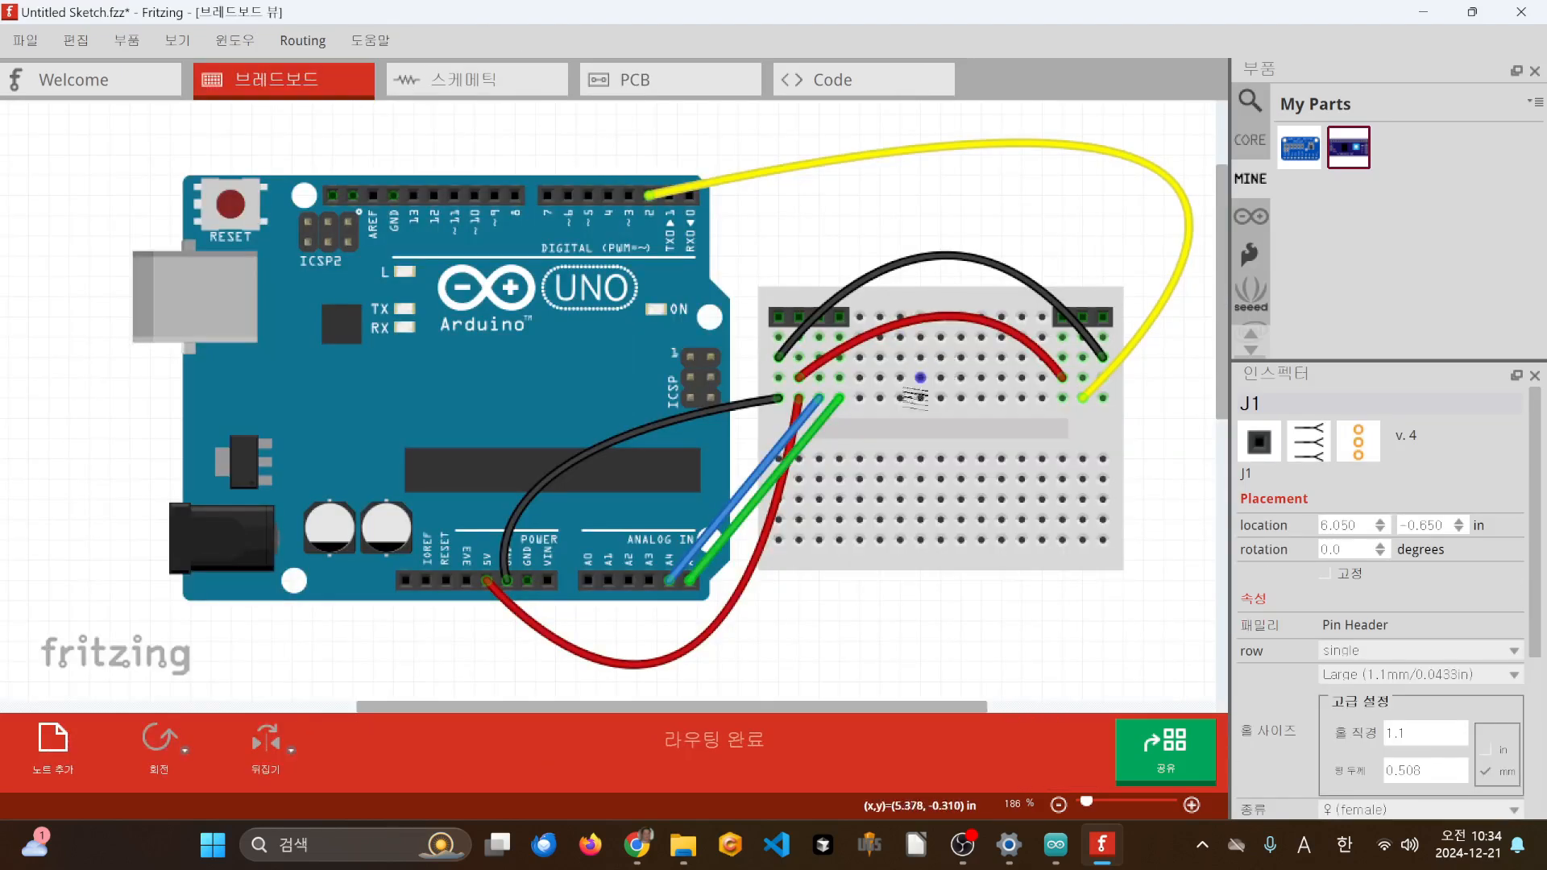
pyautogui.click(798, 318)
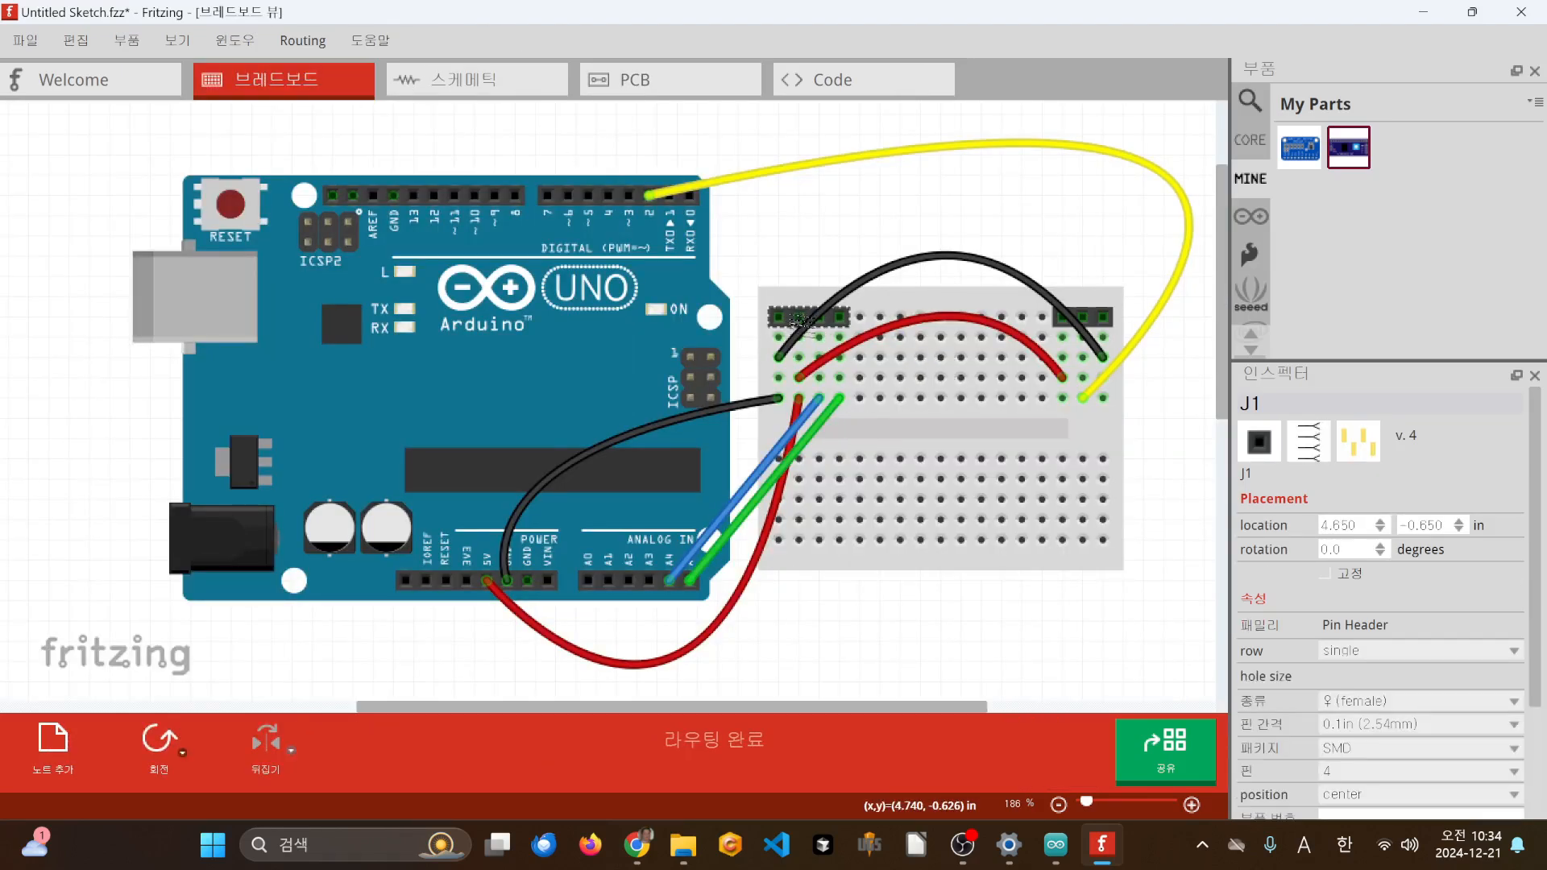
# - Set the package of the four-pin female header on the breadboard to through-hole
pyautogui.click(1378, 747)
pyautogui.click(1368, 777)
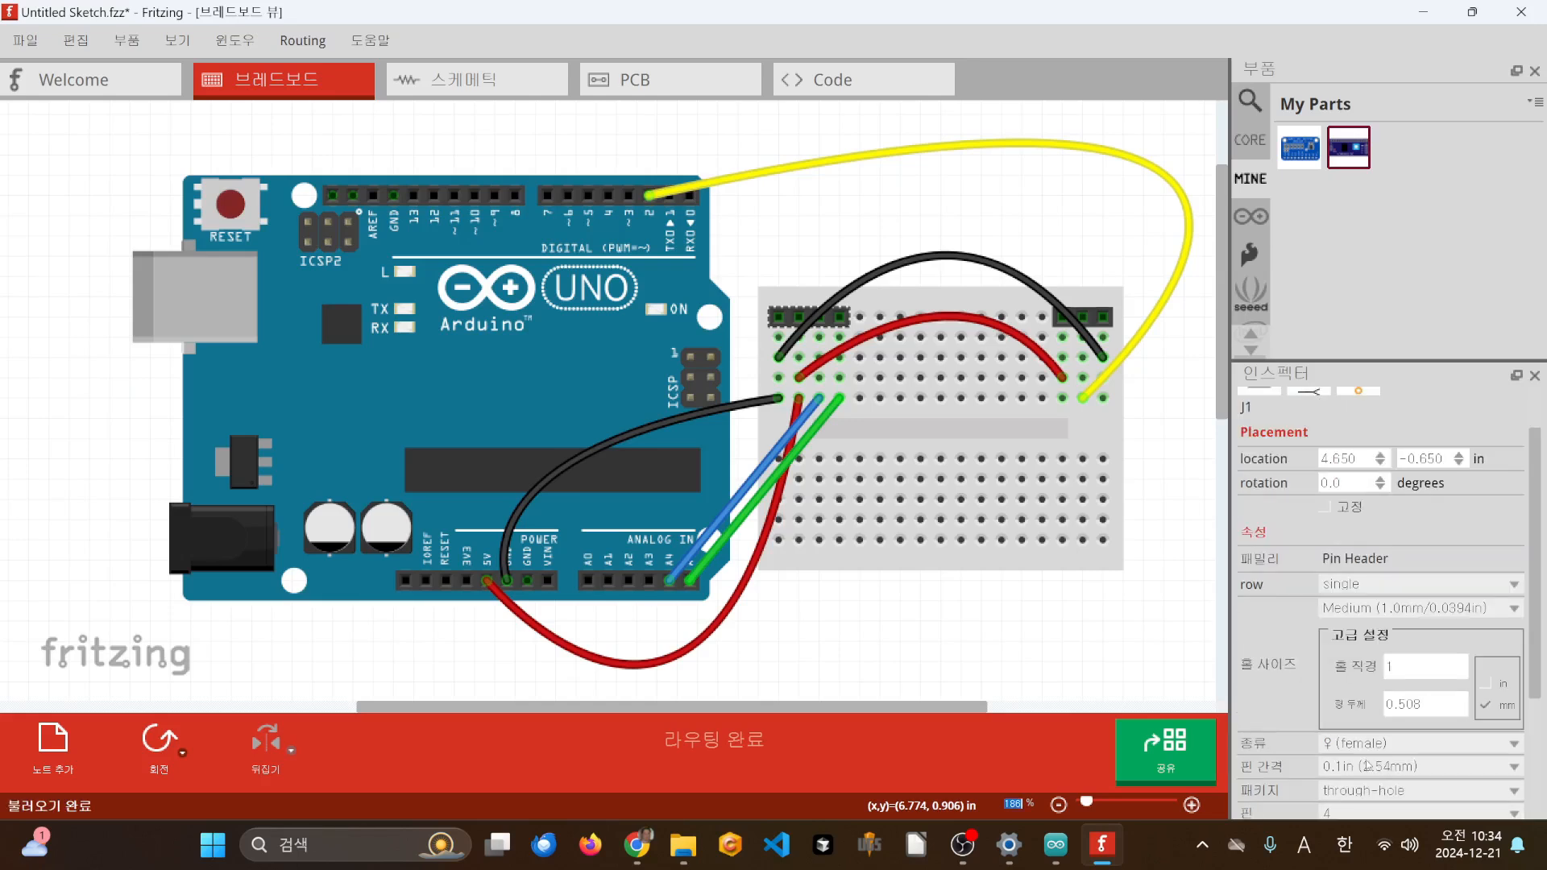
pyautogui.click(1174, 379)
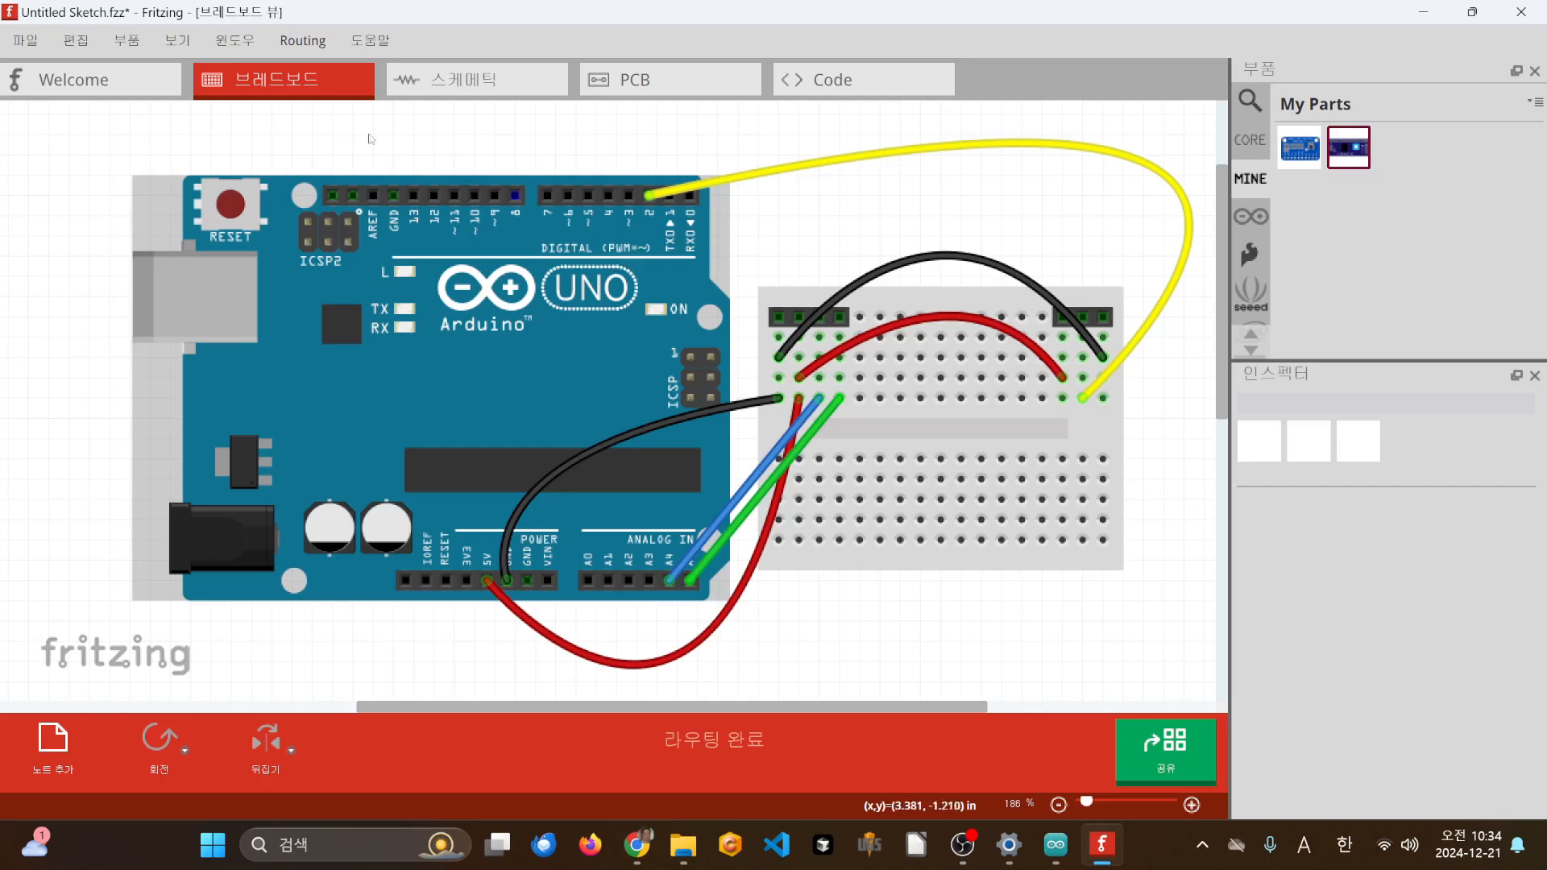
# - Switch to the PCB view and move the four-pin header to about 2.030, 1.430 in, above the 5V and GND pins
pyautogui.click(634, 79)
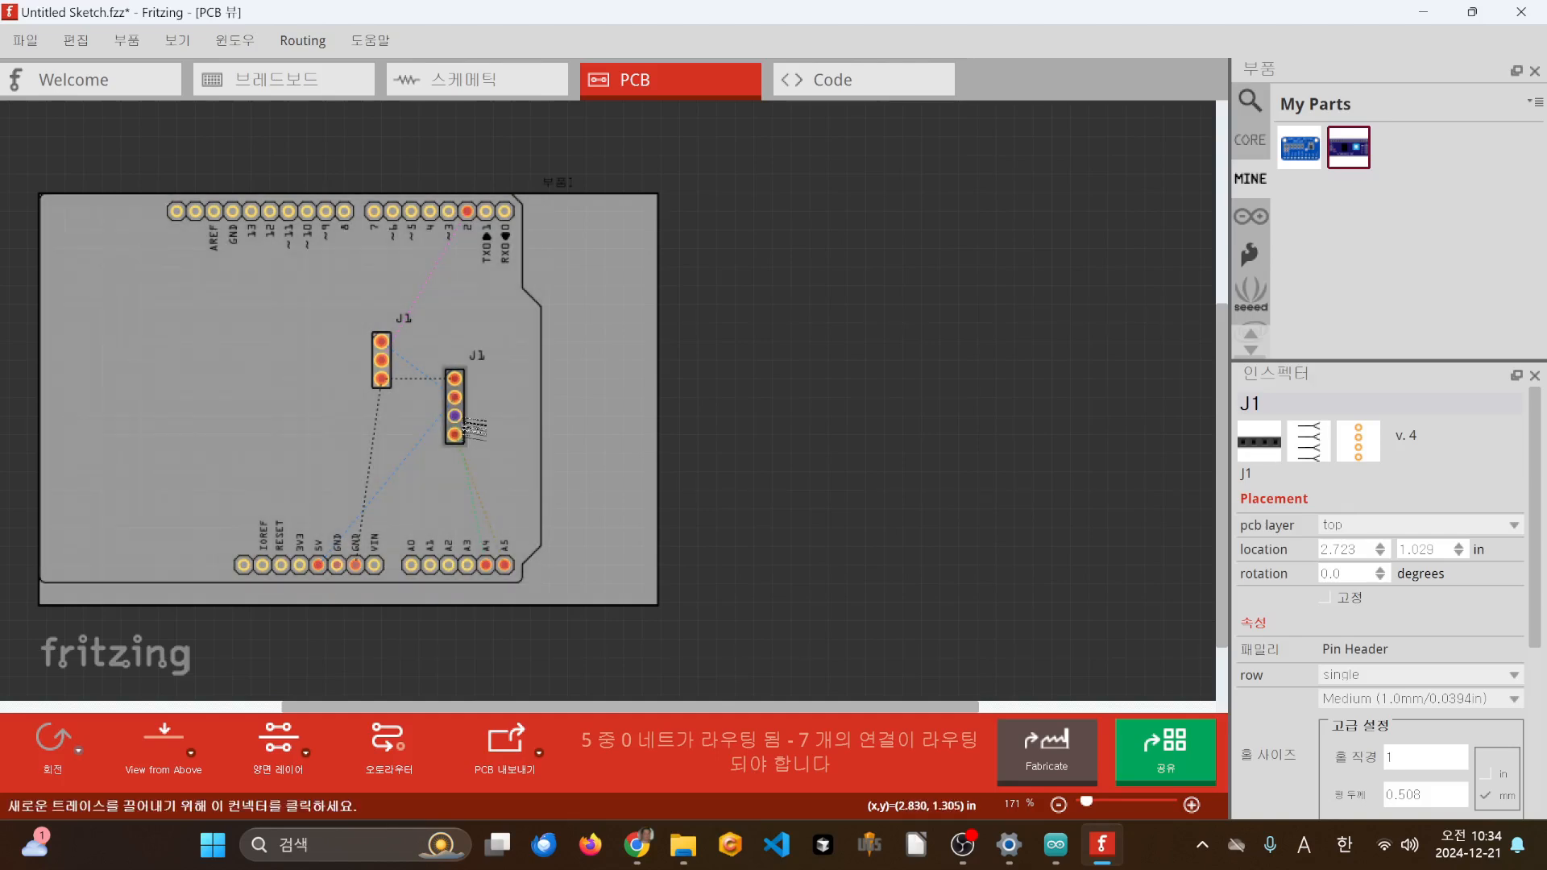
pyautogui.moveTo(469, 416); pyautogui.dragTo(339, 491)
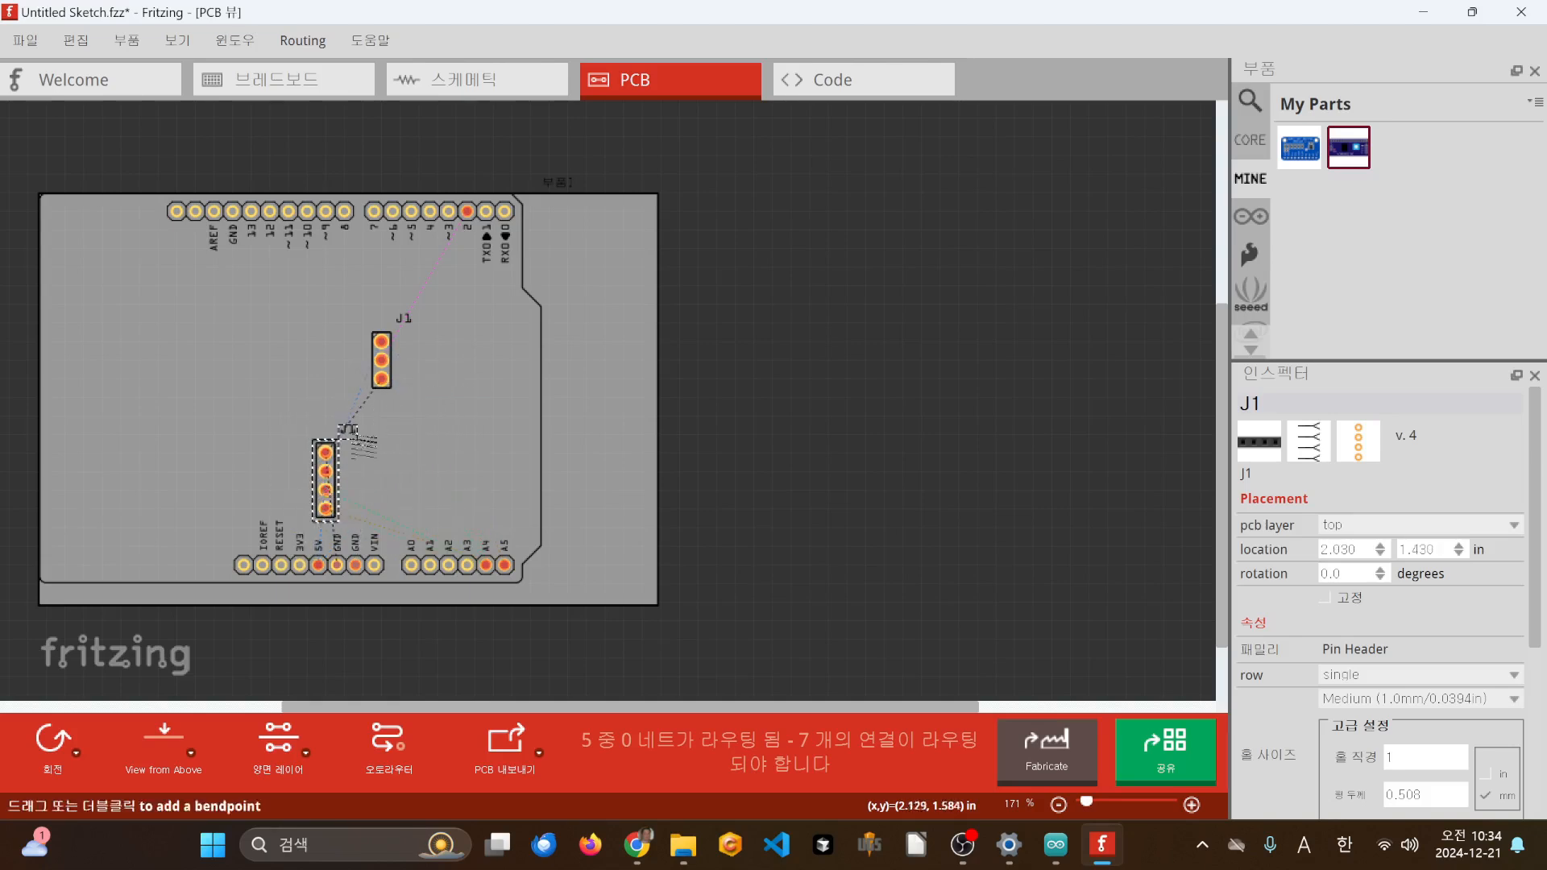
# - Move the three-pin header close to the board's right edge, at about 2.930, 1.030 in
pyautogui.click(391, 375)
pyautogui.moveTo(393, 378); pyautogui.dragTo(500, 394)
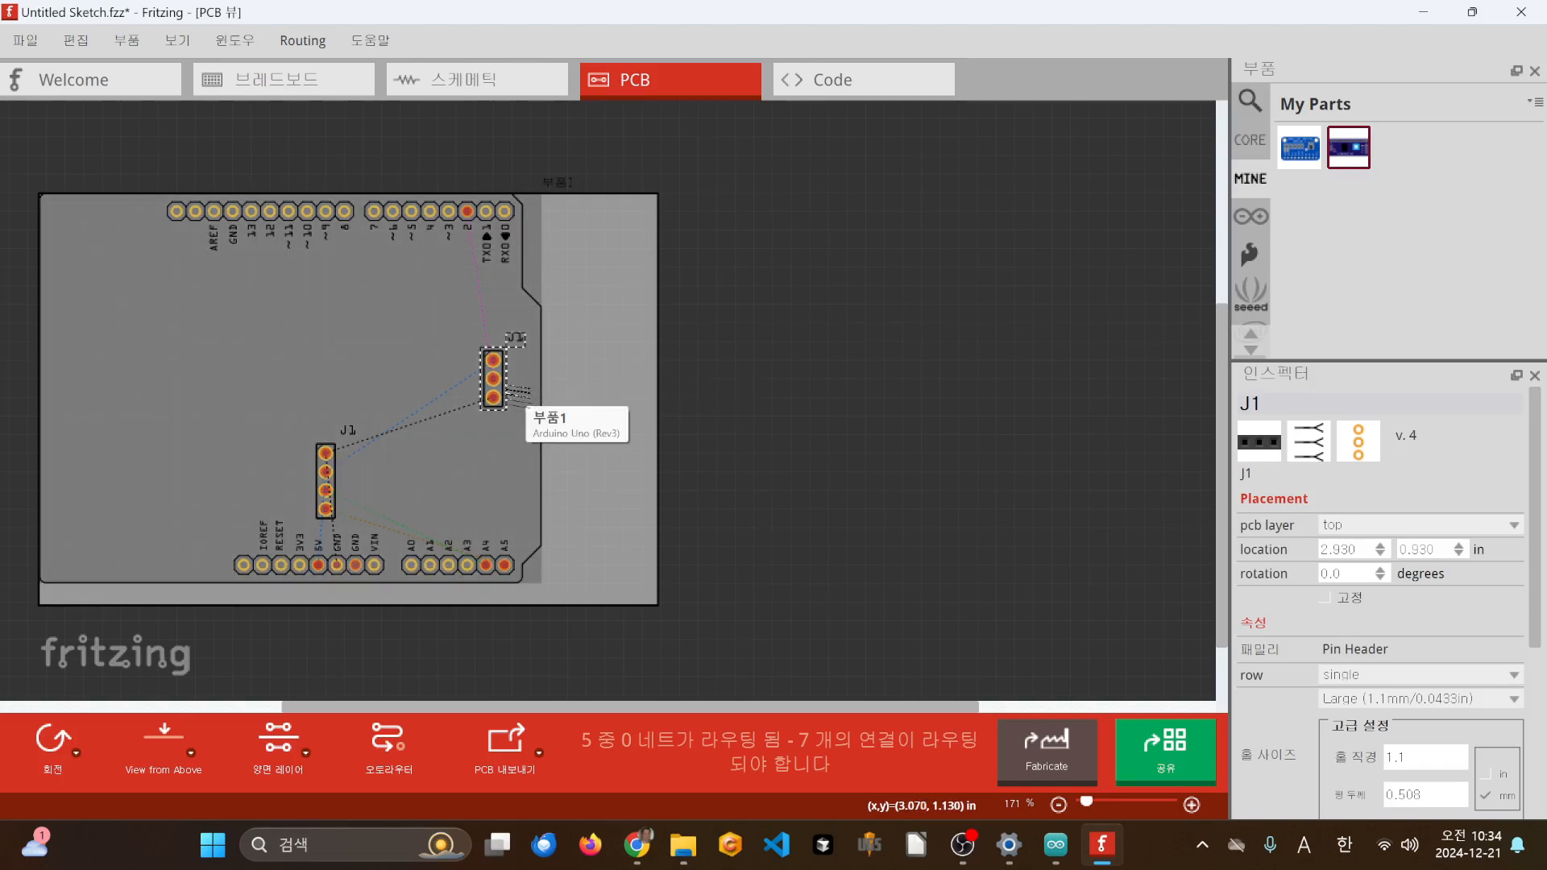
pyautogui.moveTo(503, 388); pyautogui.dragTo(522, 389)
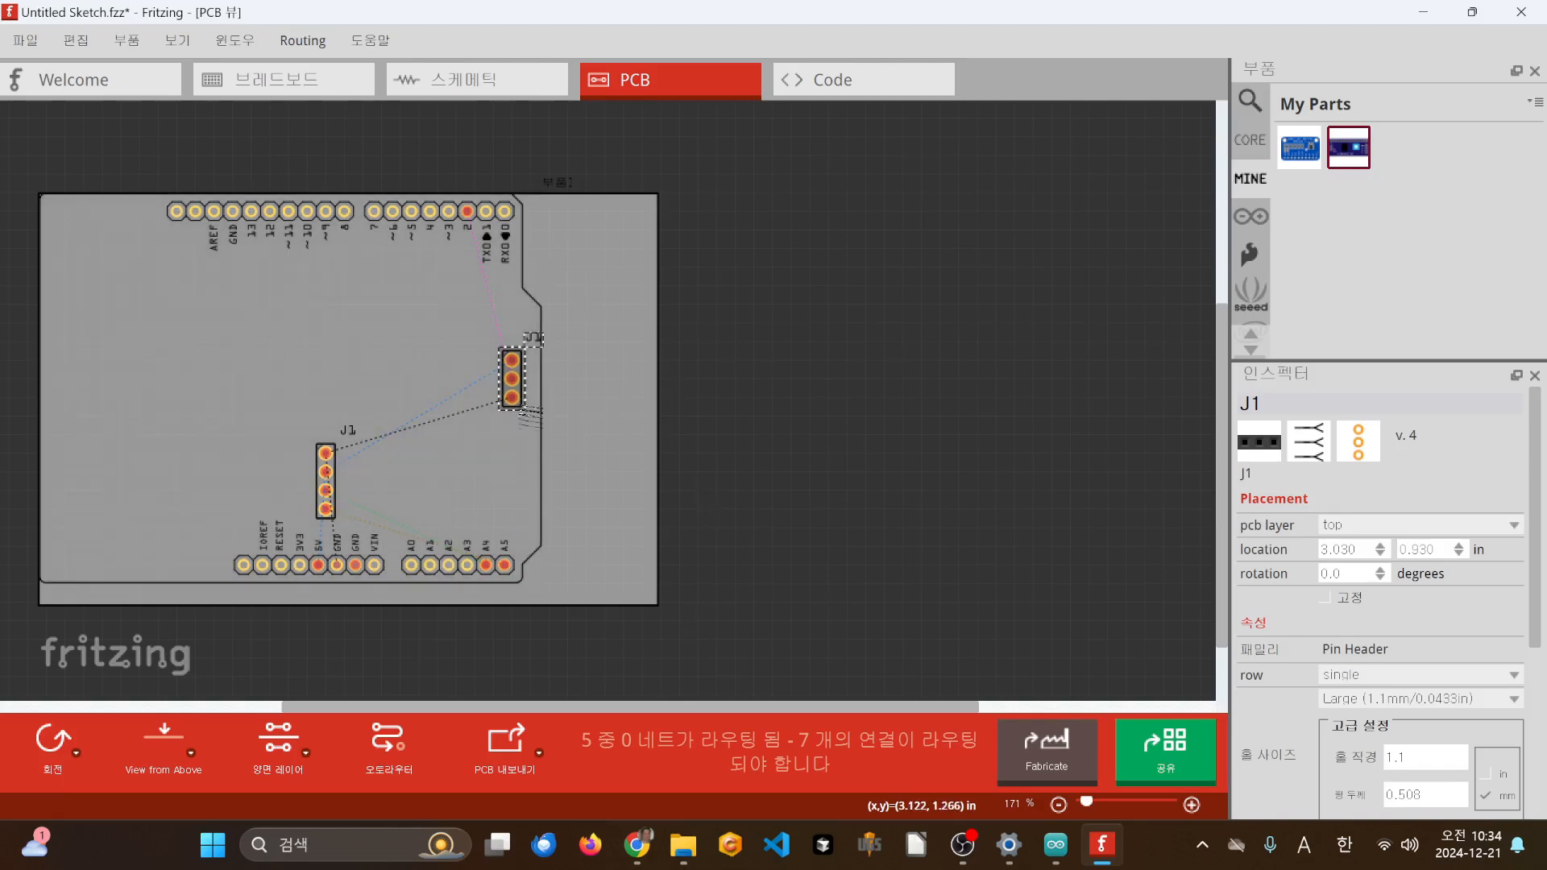
pyautogui.moveTo(525, 392); pyautogui.dragTo(524, 411)
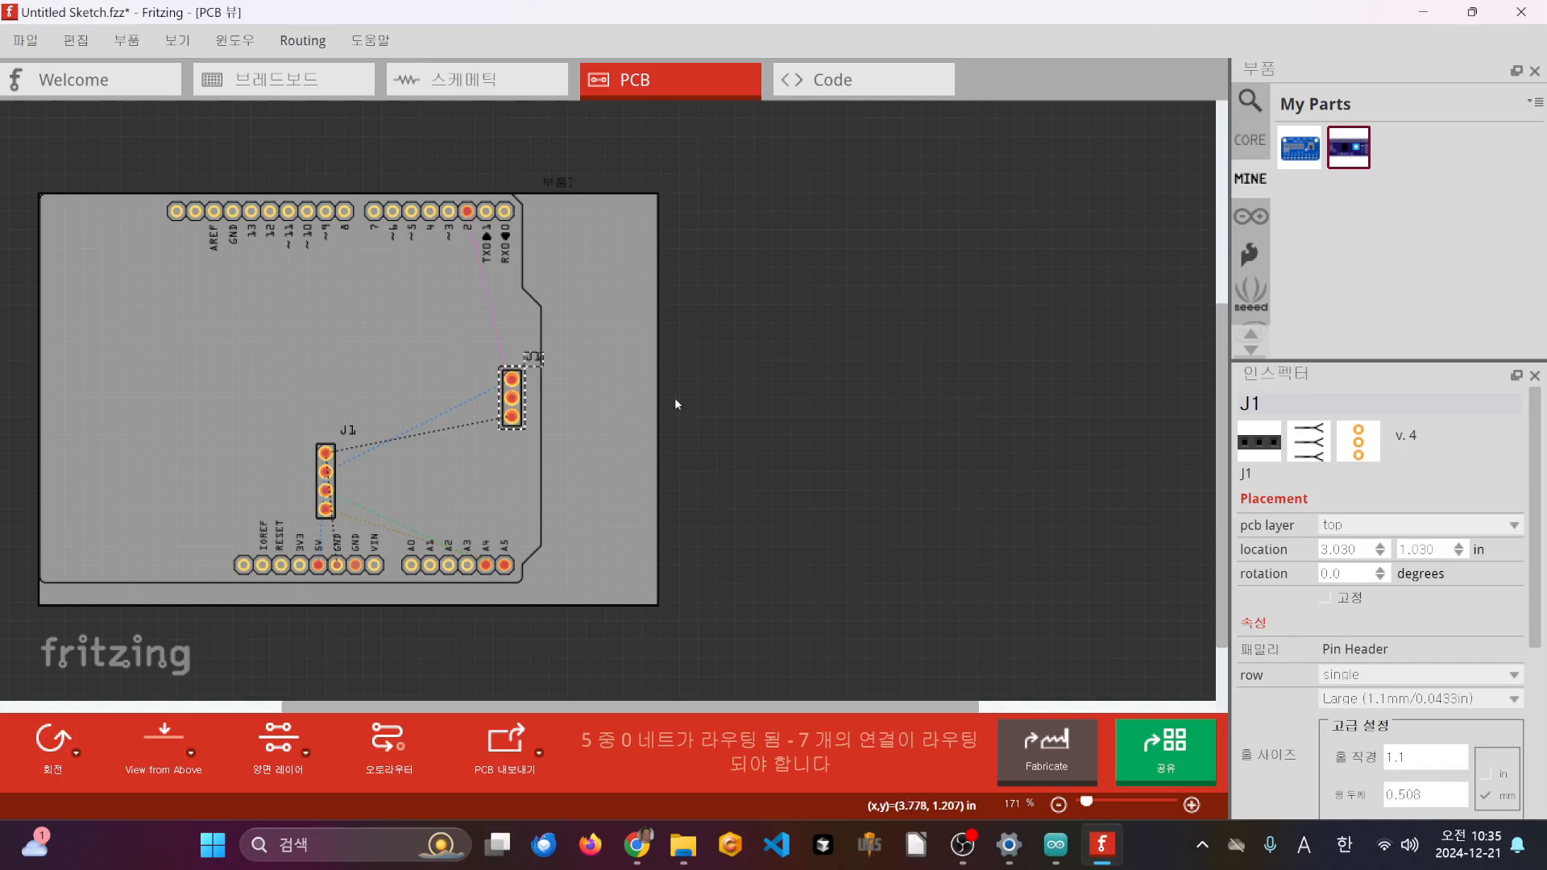
pyautogui.click(545, 434)
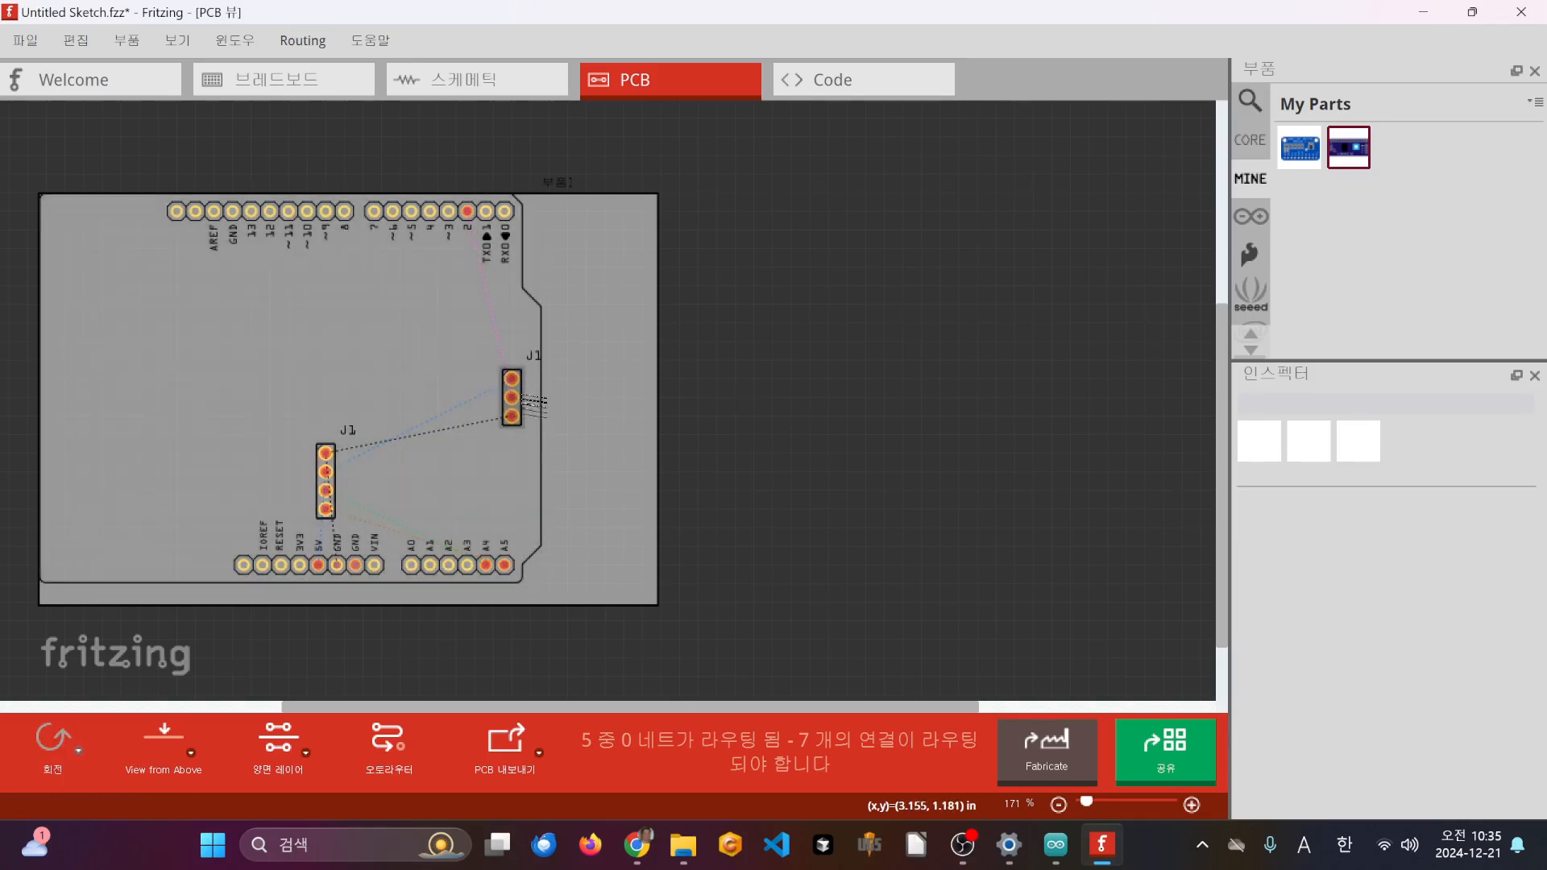
pyautogui.click(524, 401)
pyautogui.moveTo(519, 400)
pyautogui.mouseDown()
pyautogui.moveTo(487, 400)
pyautogui.moveTo(506, 398)
pyautogui.mouseUp()
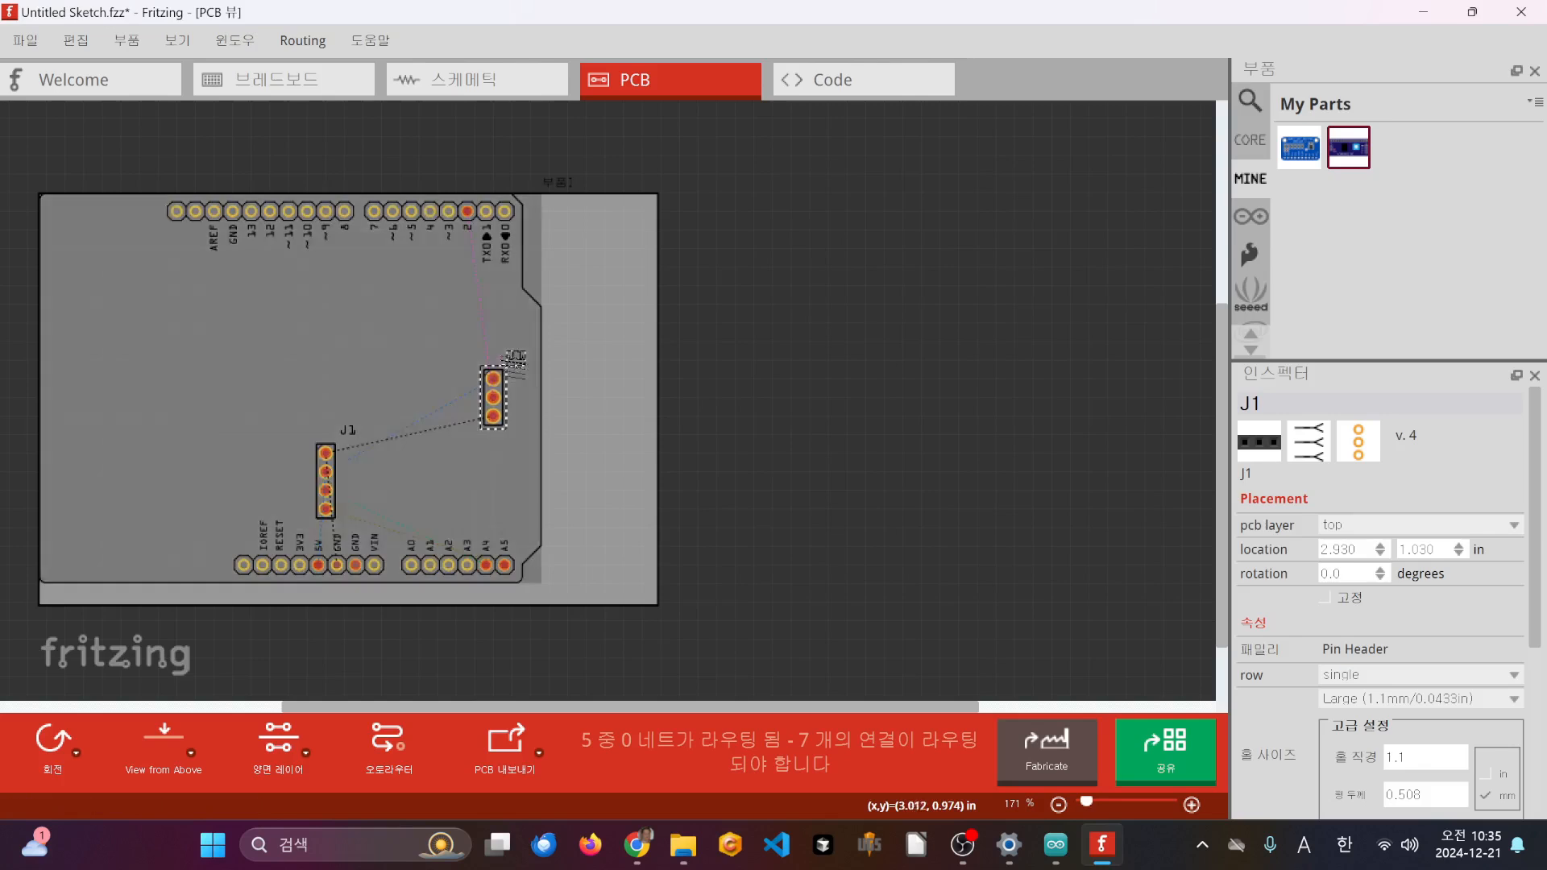
pyautogui.click(703, 375)
# - Change the PCB board's shape to Arduino Shield
pyautogui.click(615, 304)
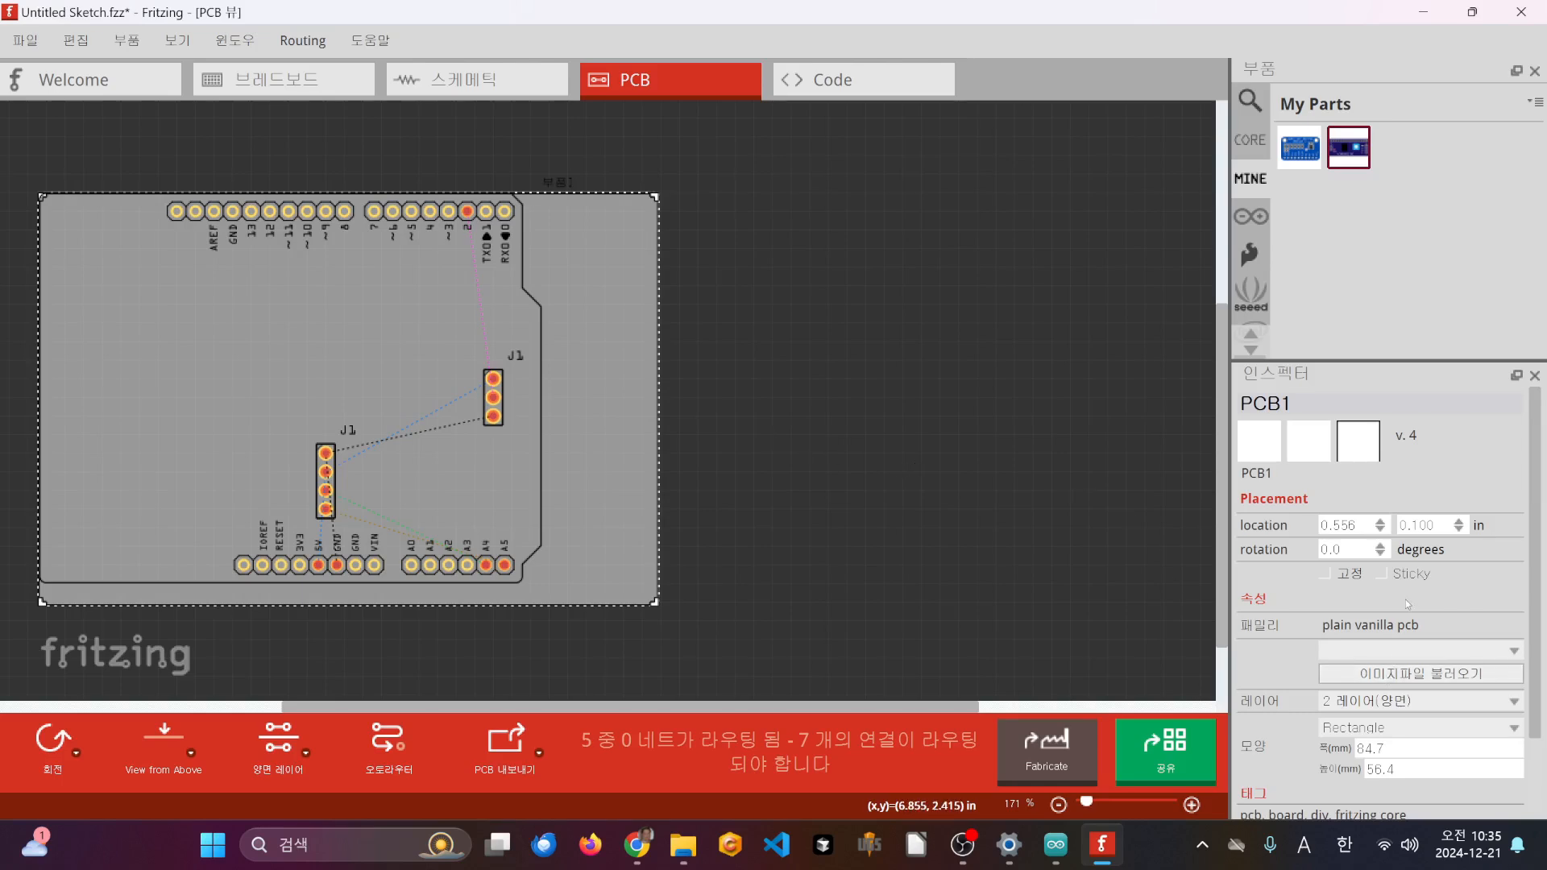
pyautogui.scroll(-1, 1269, 642)
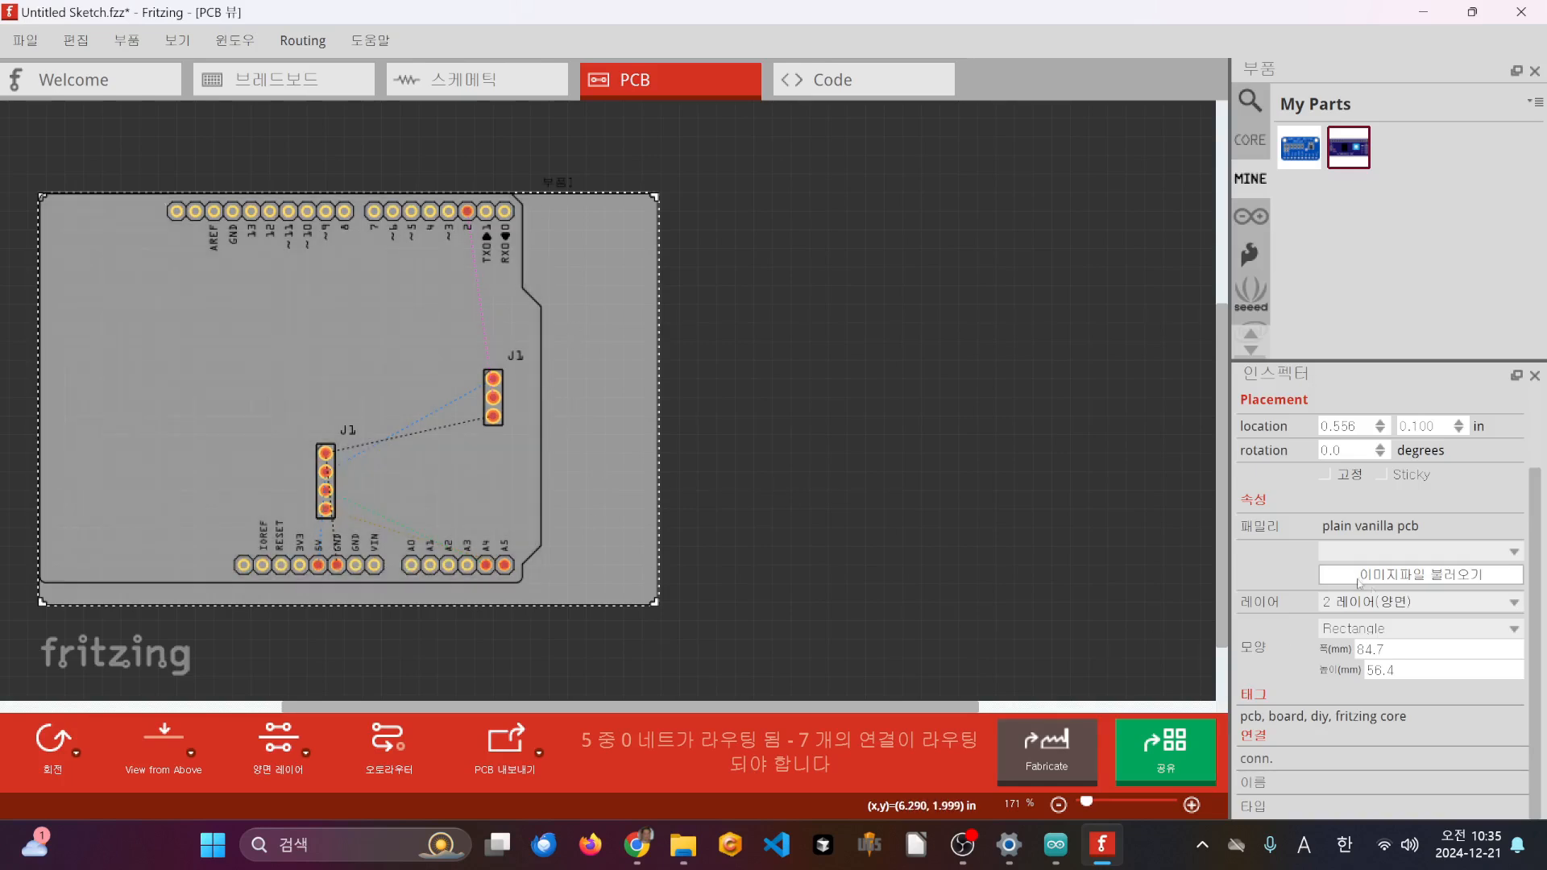
pyautogui.click(1503, 632)
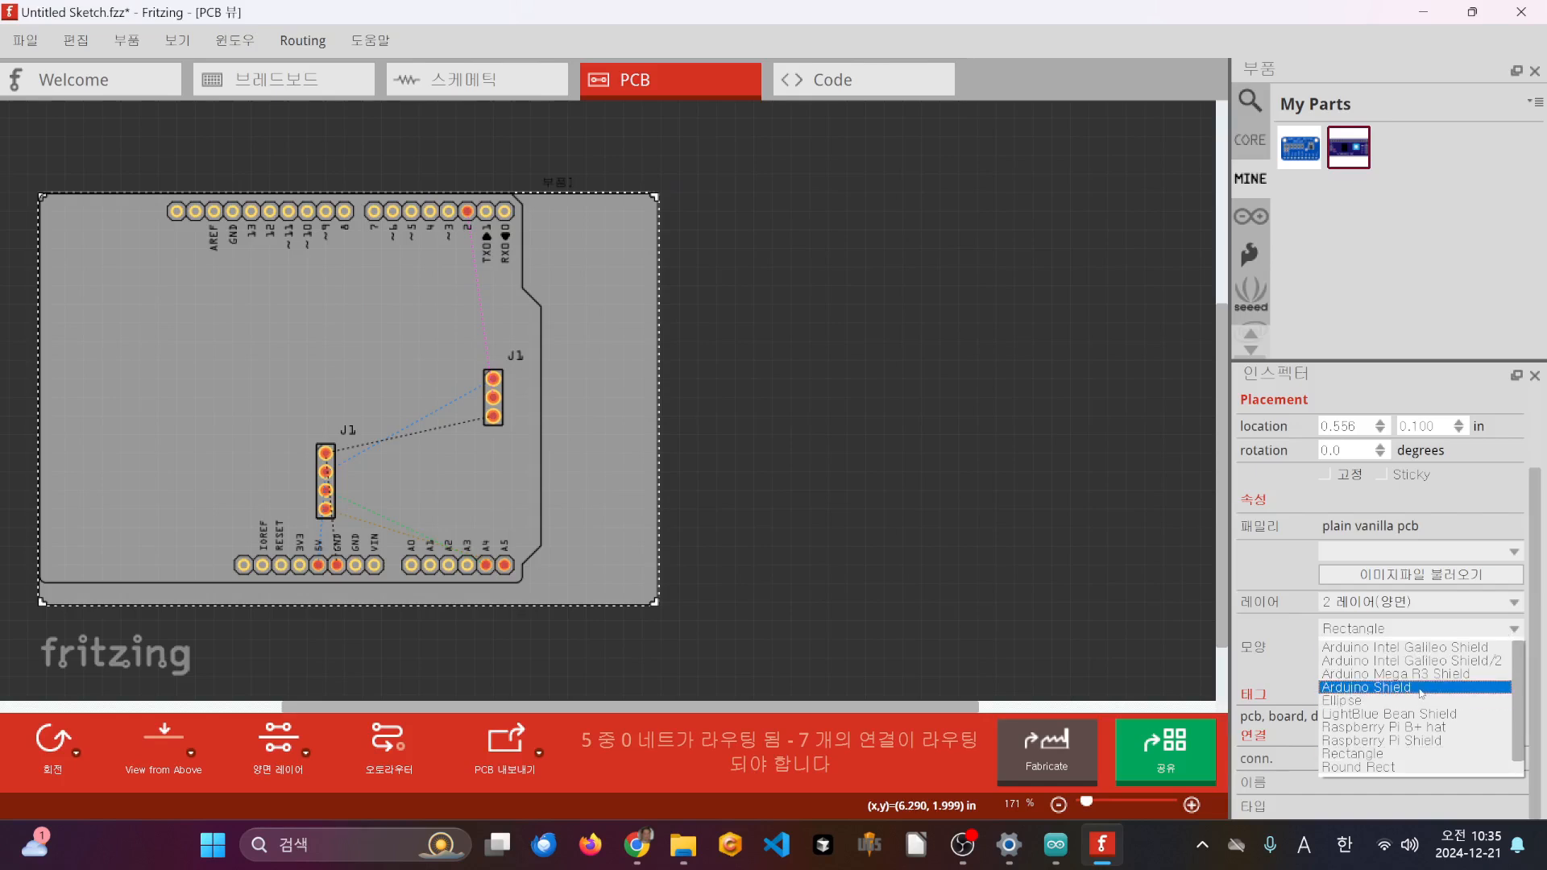
pyautogui.click(1415, 688)
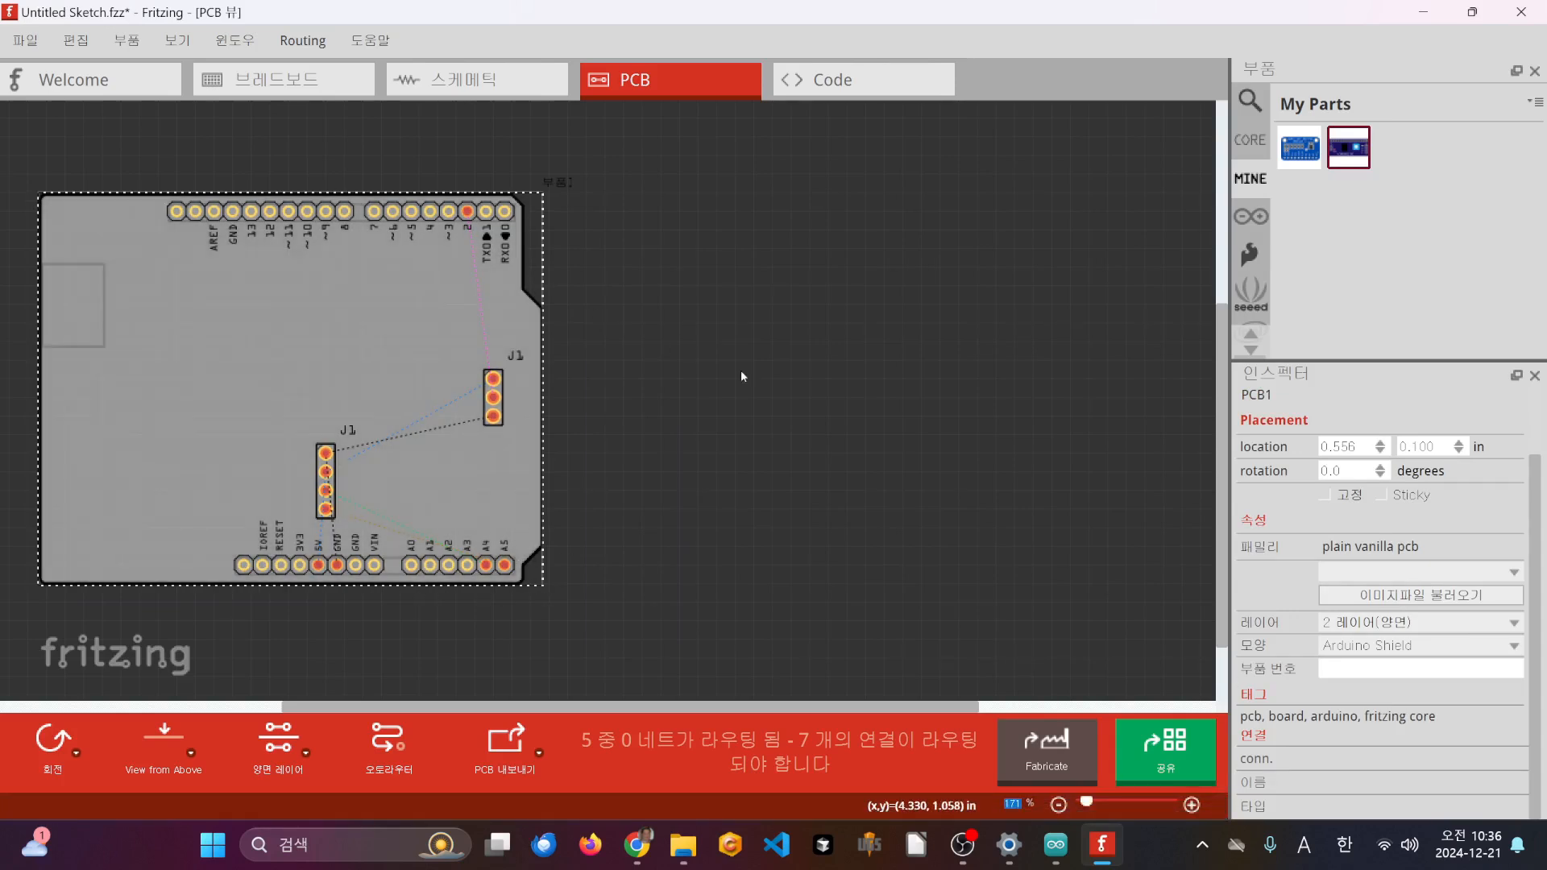
pyautogui.click(856, 523)
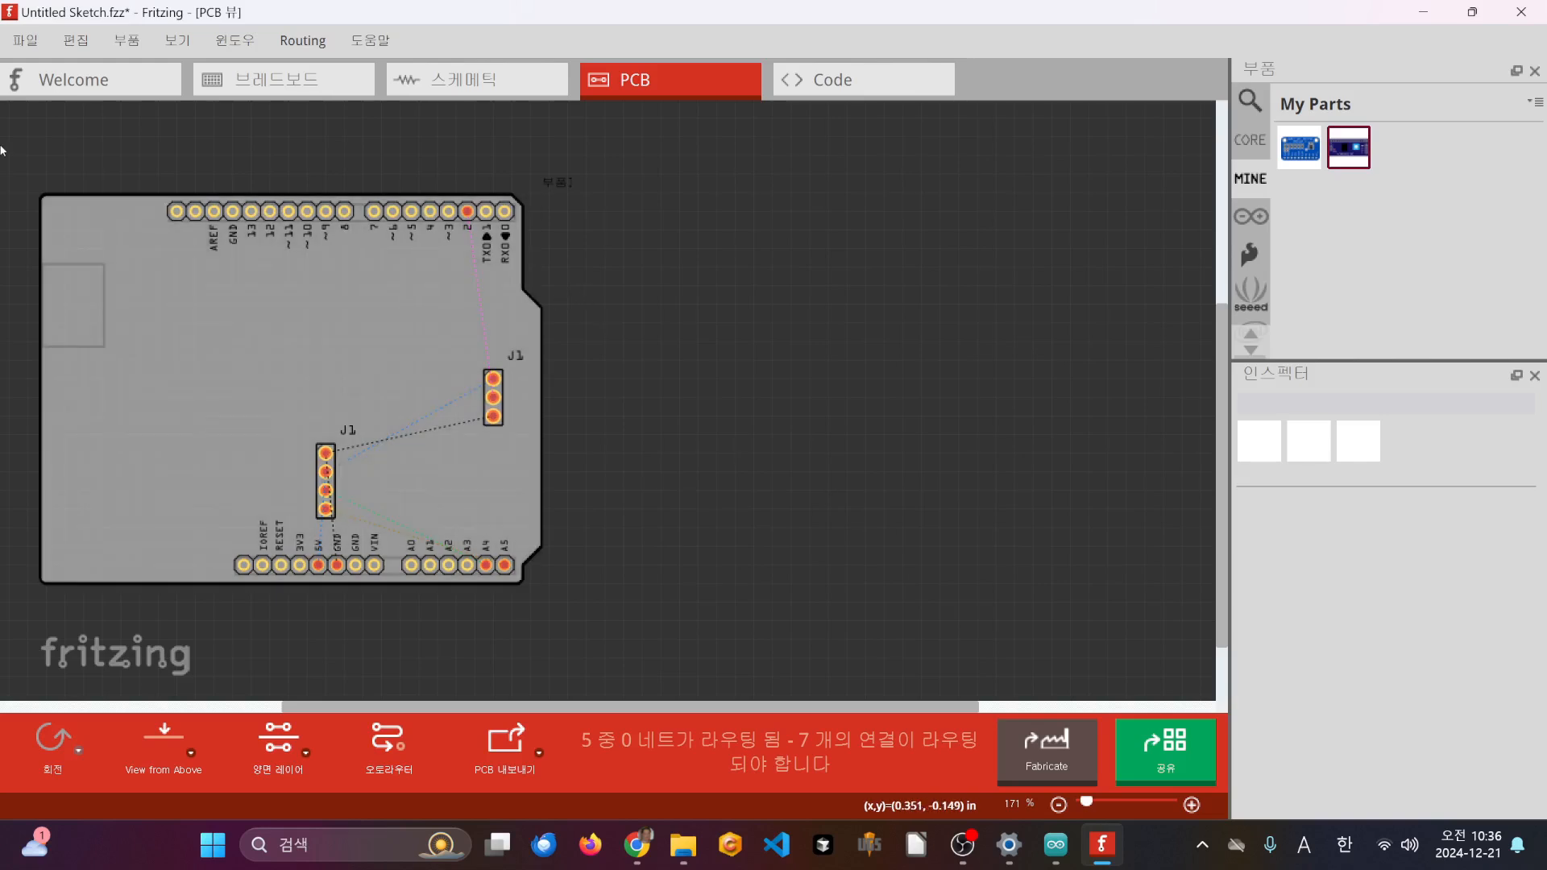
# - Autoroute all connections between the two headers and the Arduino pins
pyautogui.scroll(1, 769, 355)
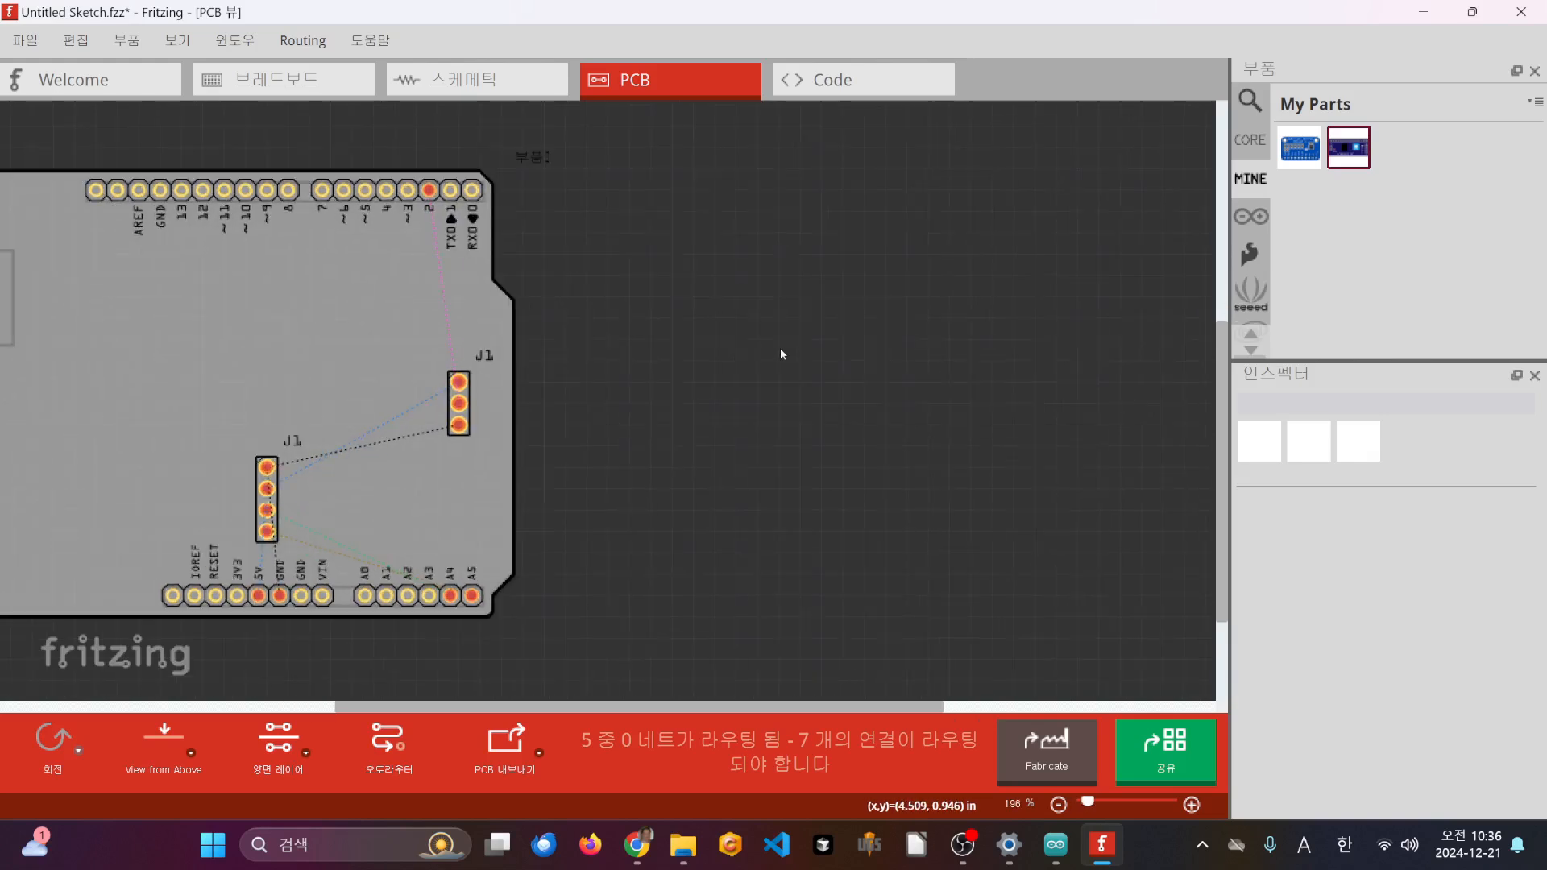
pyautogui.scroll(-5, 781, 348)
pyautogui.scroll(2, 263, 356)
pyautogui.scroll(1, 262, 360)
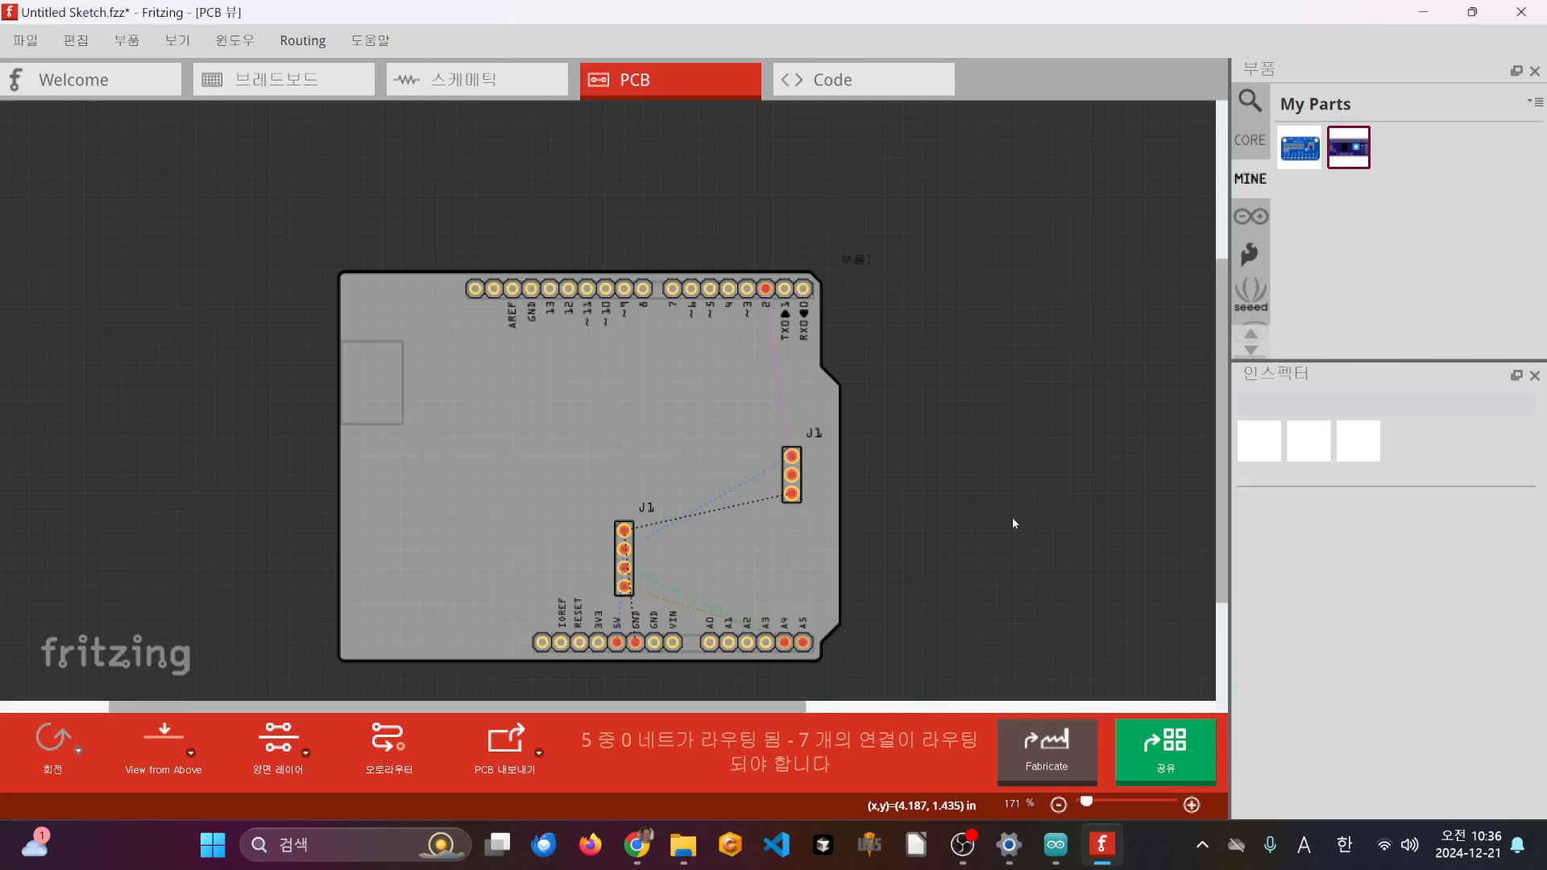
pyautogui.scroll(2, 1015, 508)
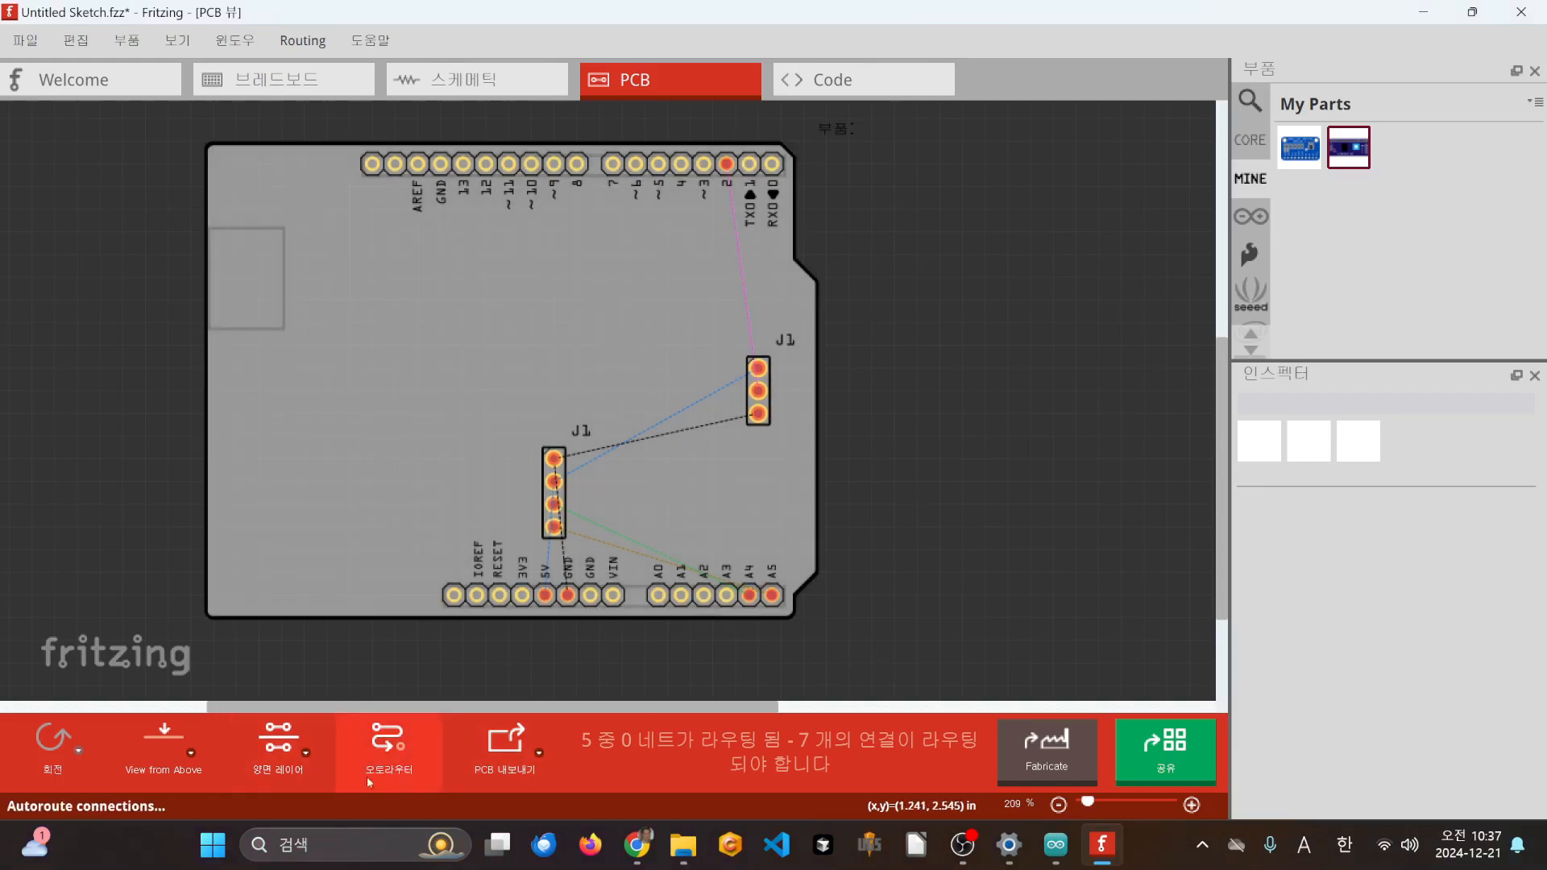
pyautogui.click(416, 750)
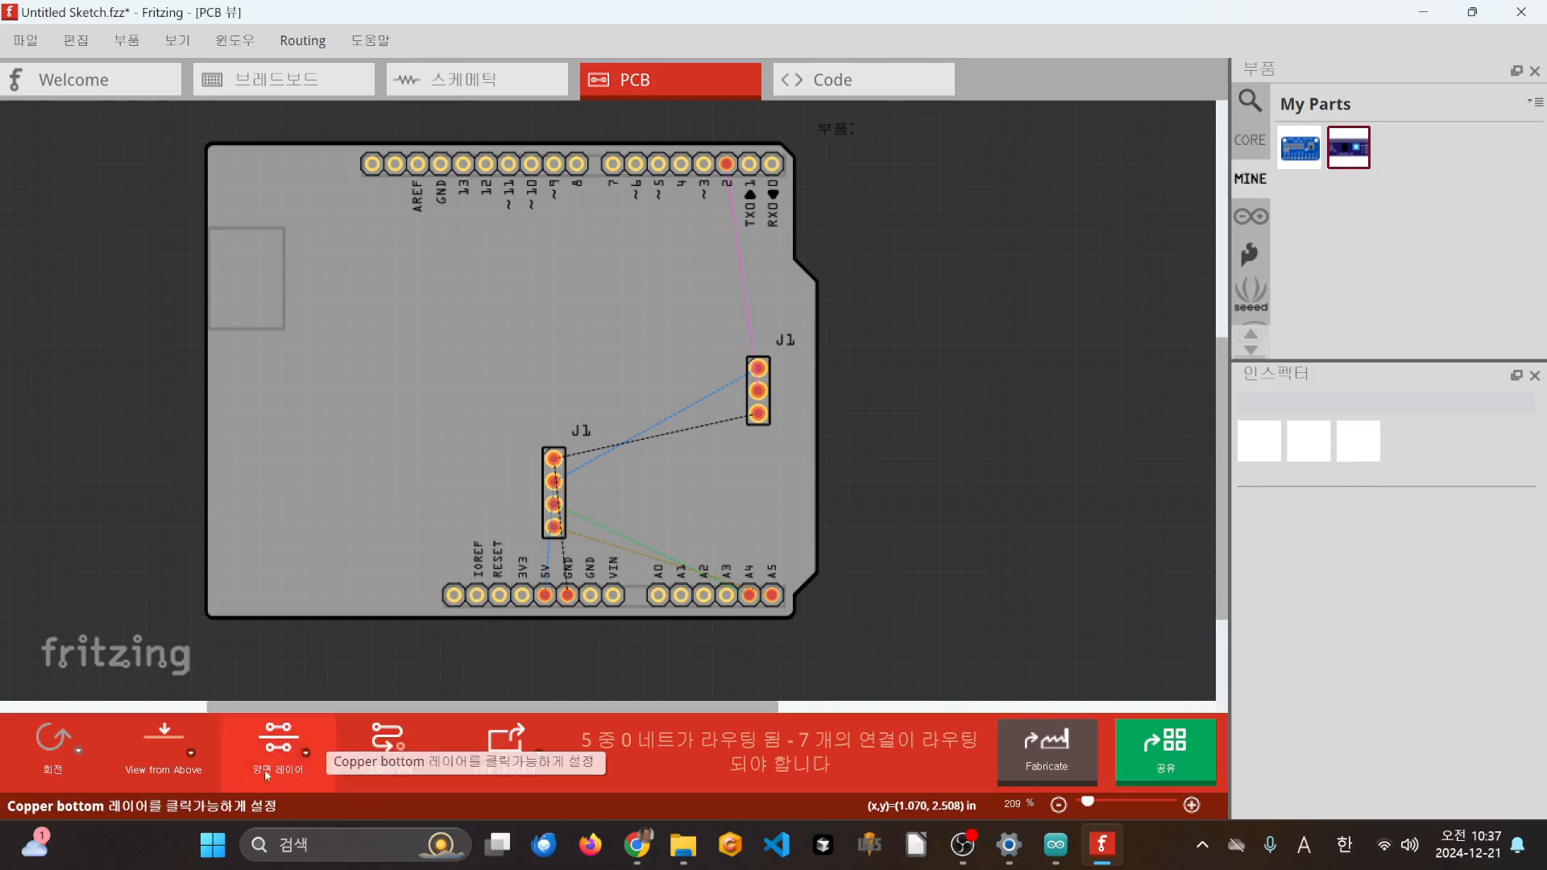
pyautogui.click(390, 742)
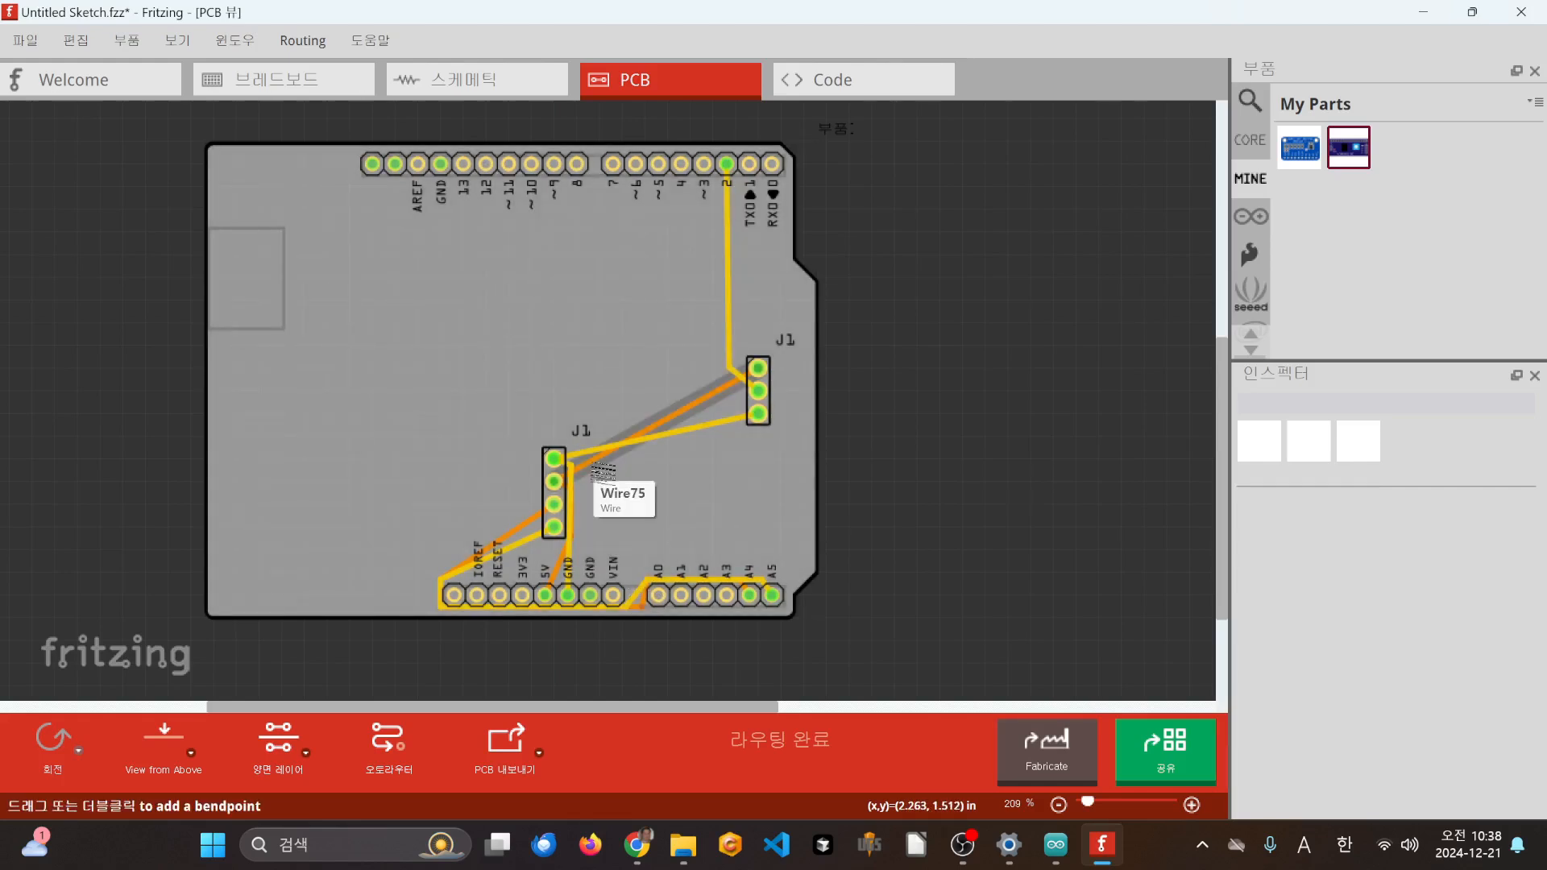
# - Inspect the PCB layer of the trace from pin 2 and of the trace joining the two headers
pyautogui.click(603, 469)
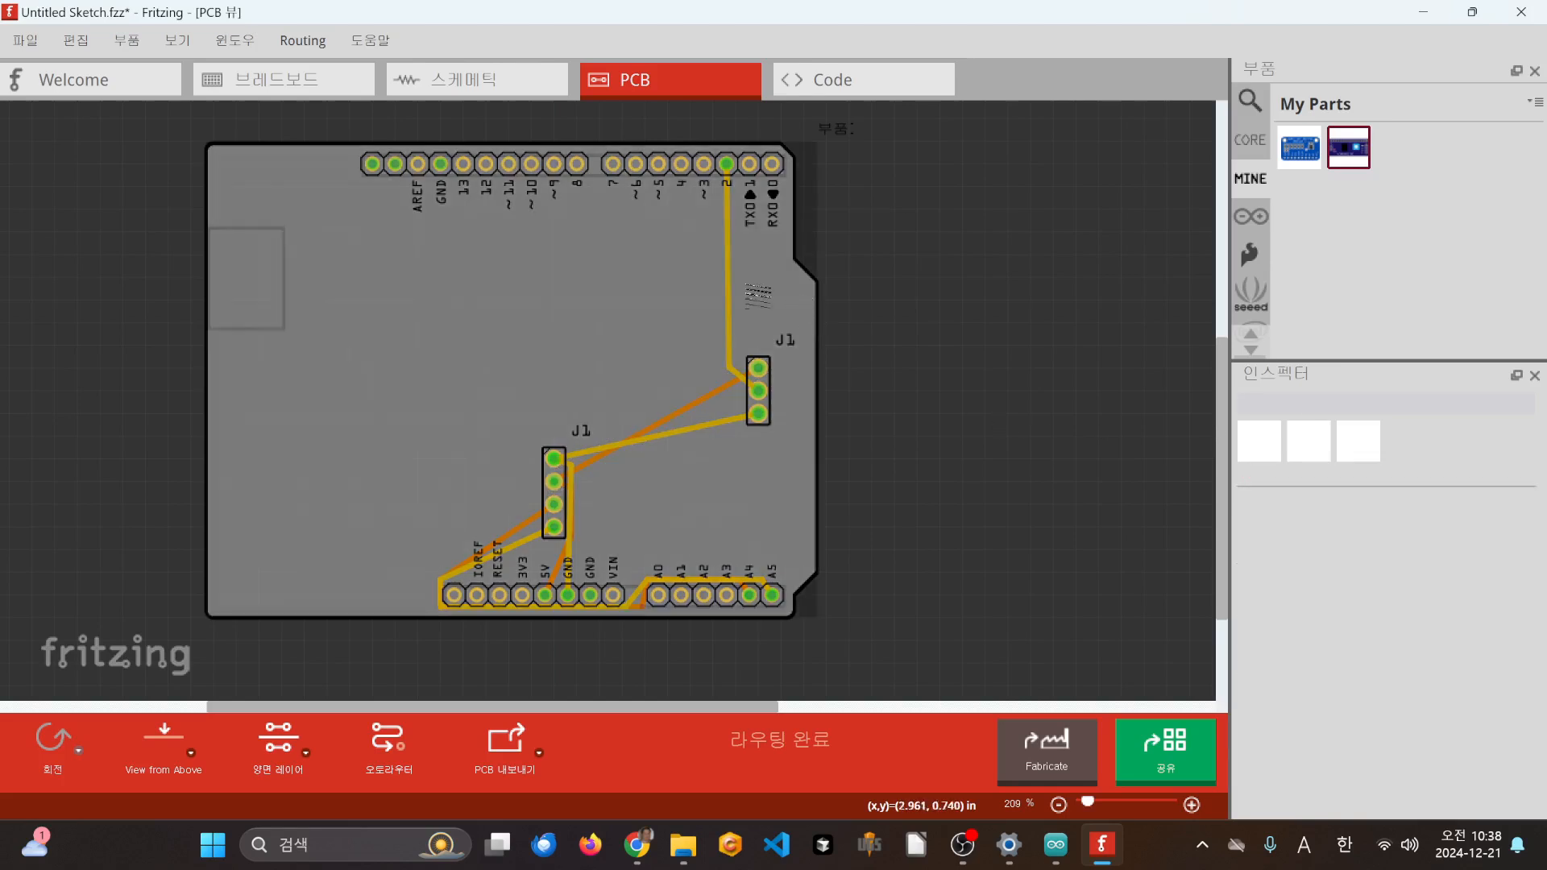
pyautogui.click(730, 278)
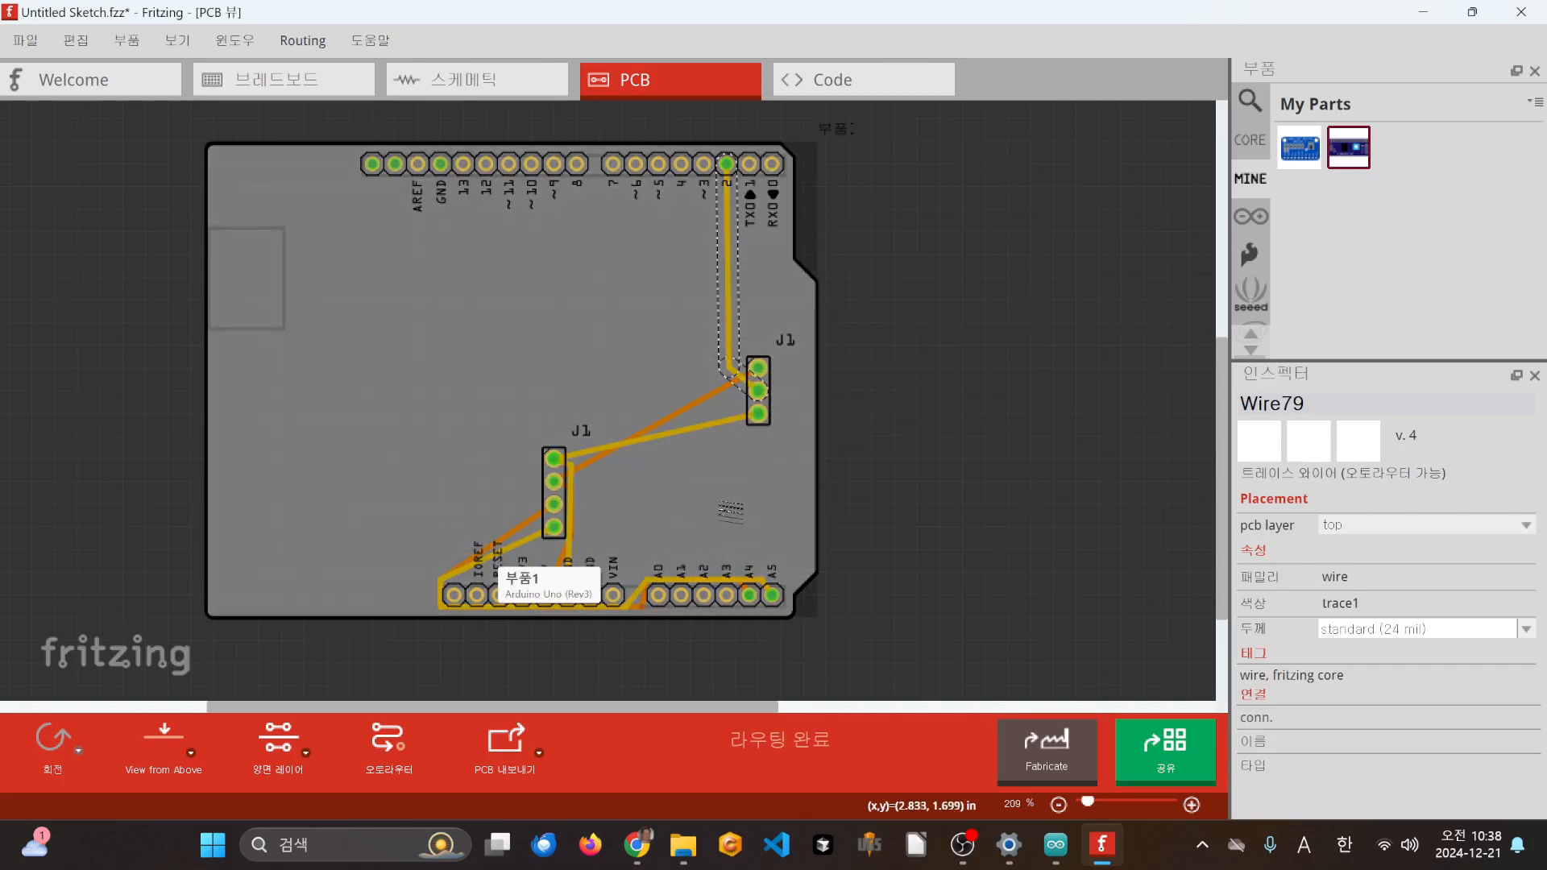
pyautogui.click(709, 398)
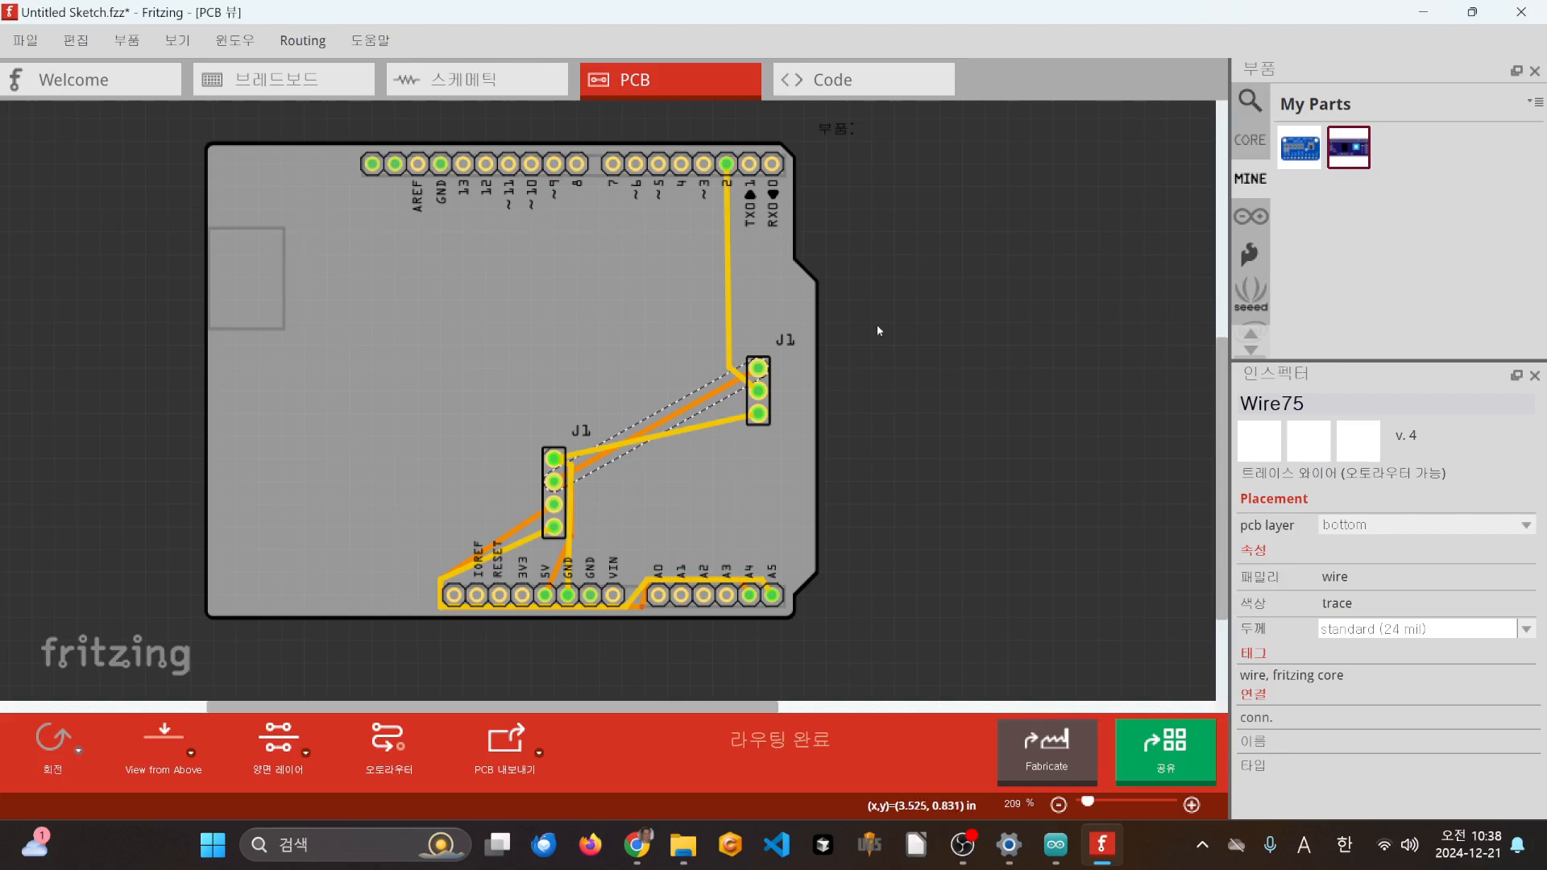
pyautogui.click(881, 368)
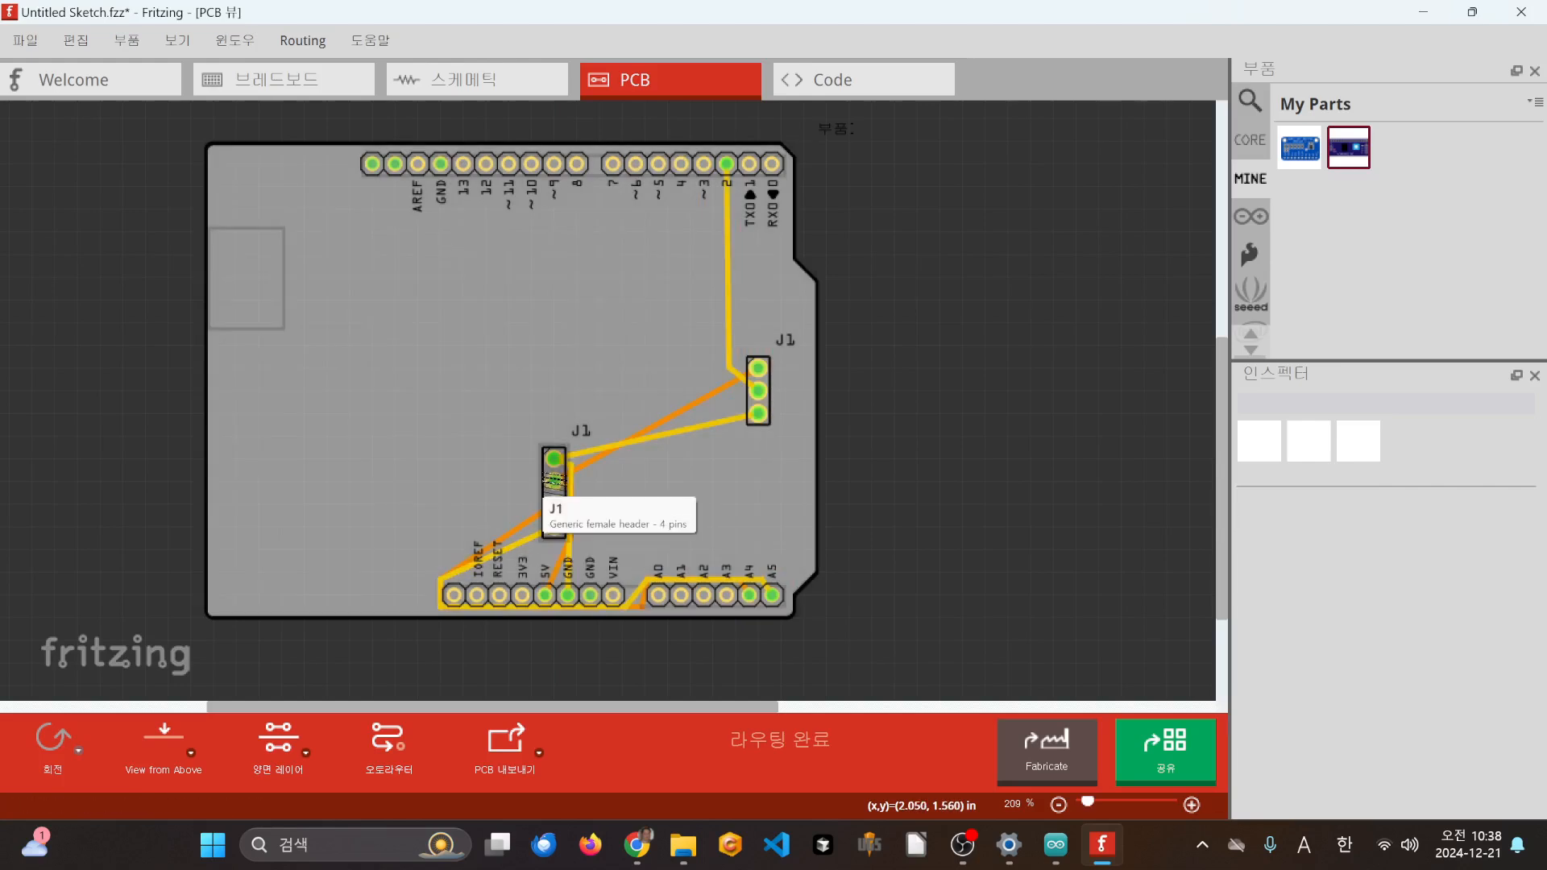
# - Rotate the four-pin header 90° clockwise and place it just above the 5V and GND pins
pyautogui.rightClick(549, 477)
pyautogui.moveTo(681, 487)
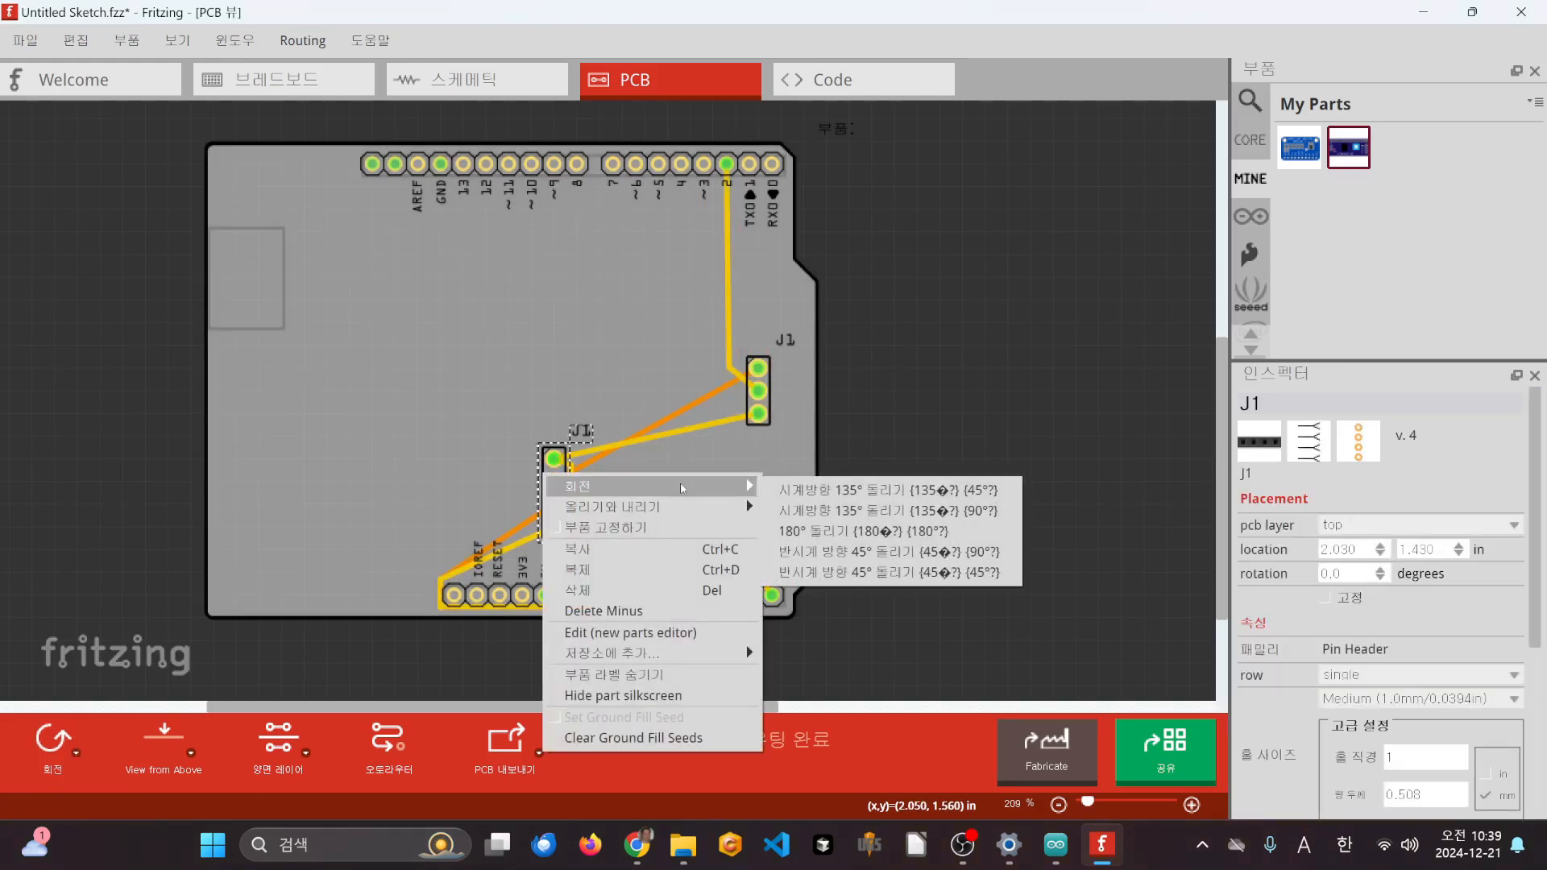
pyautogui.click(883, 509)
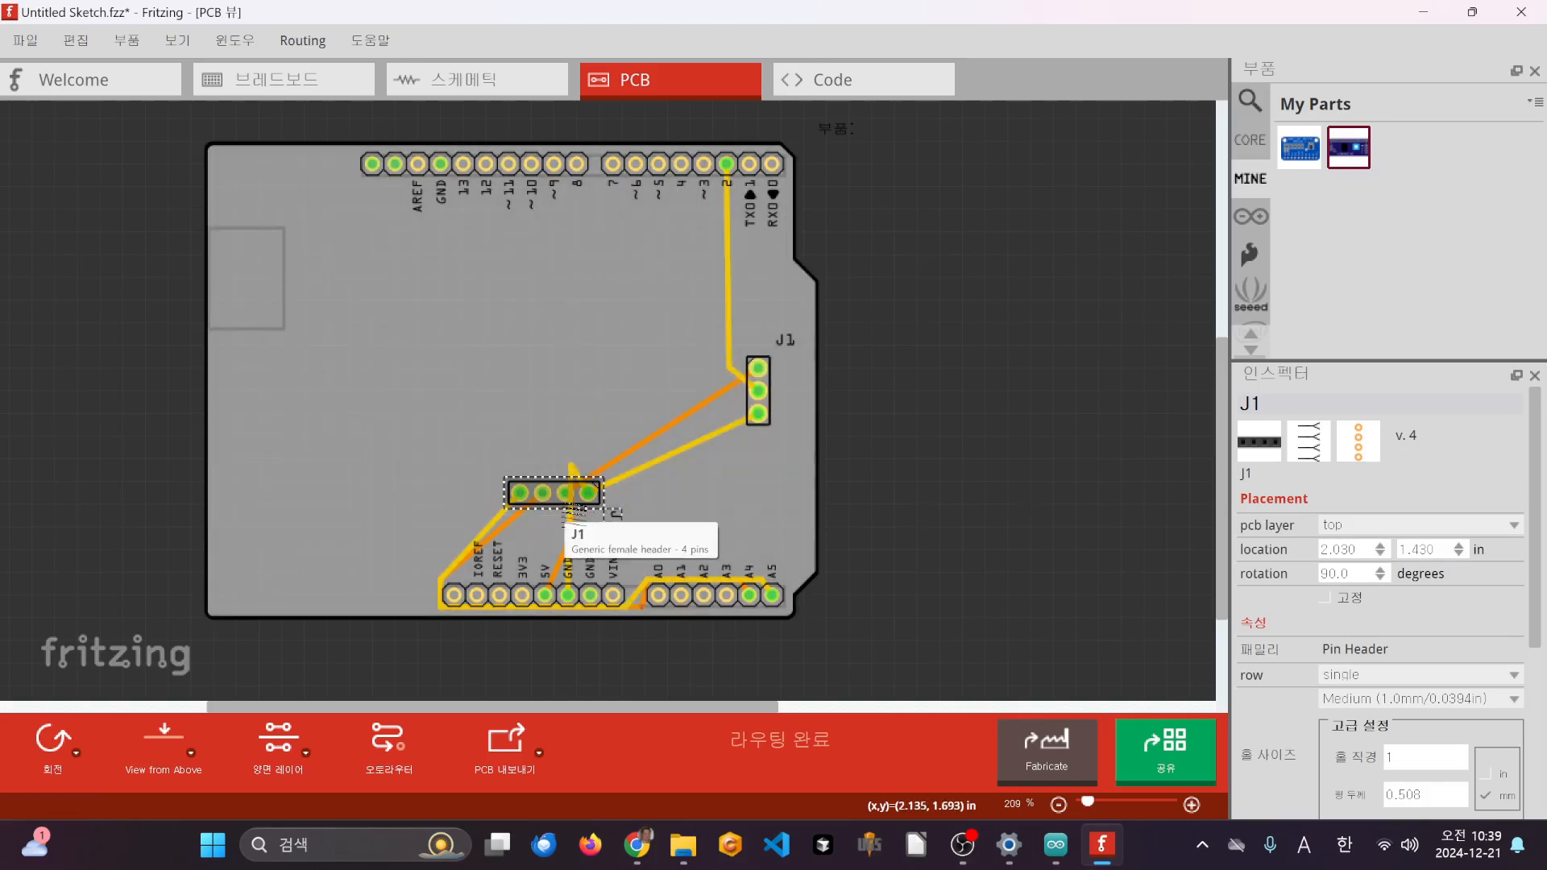
pyautogui.moveTo(561, 510); pyautogui.dragTo(549, 544)
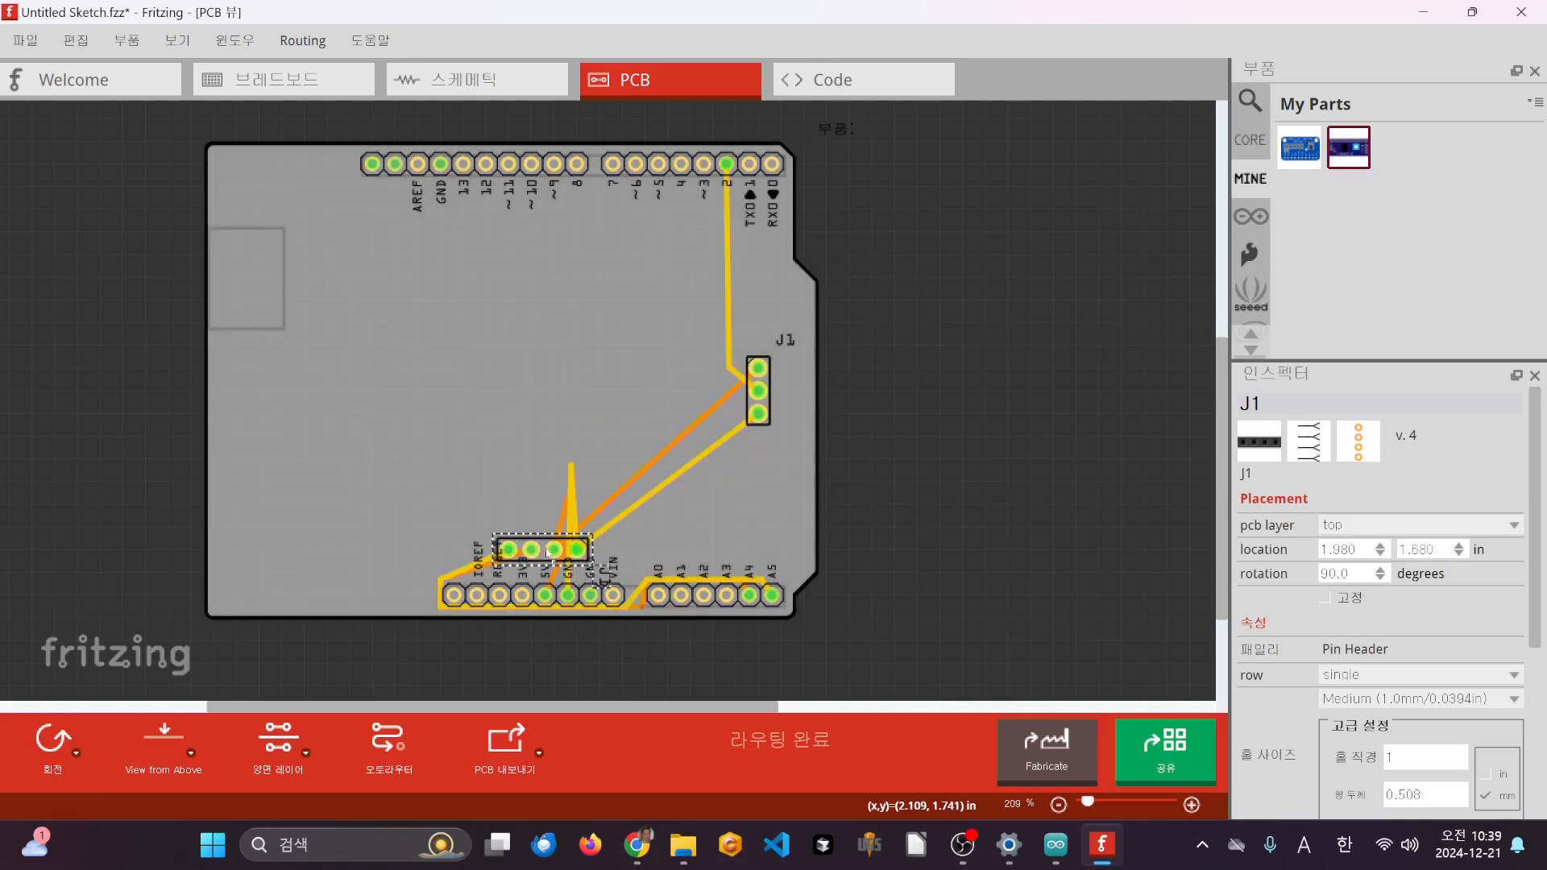
pyautogui.click(962, 522)
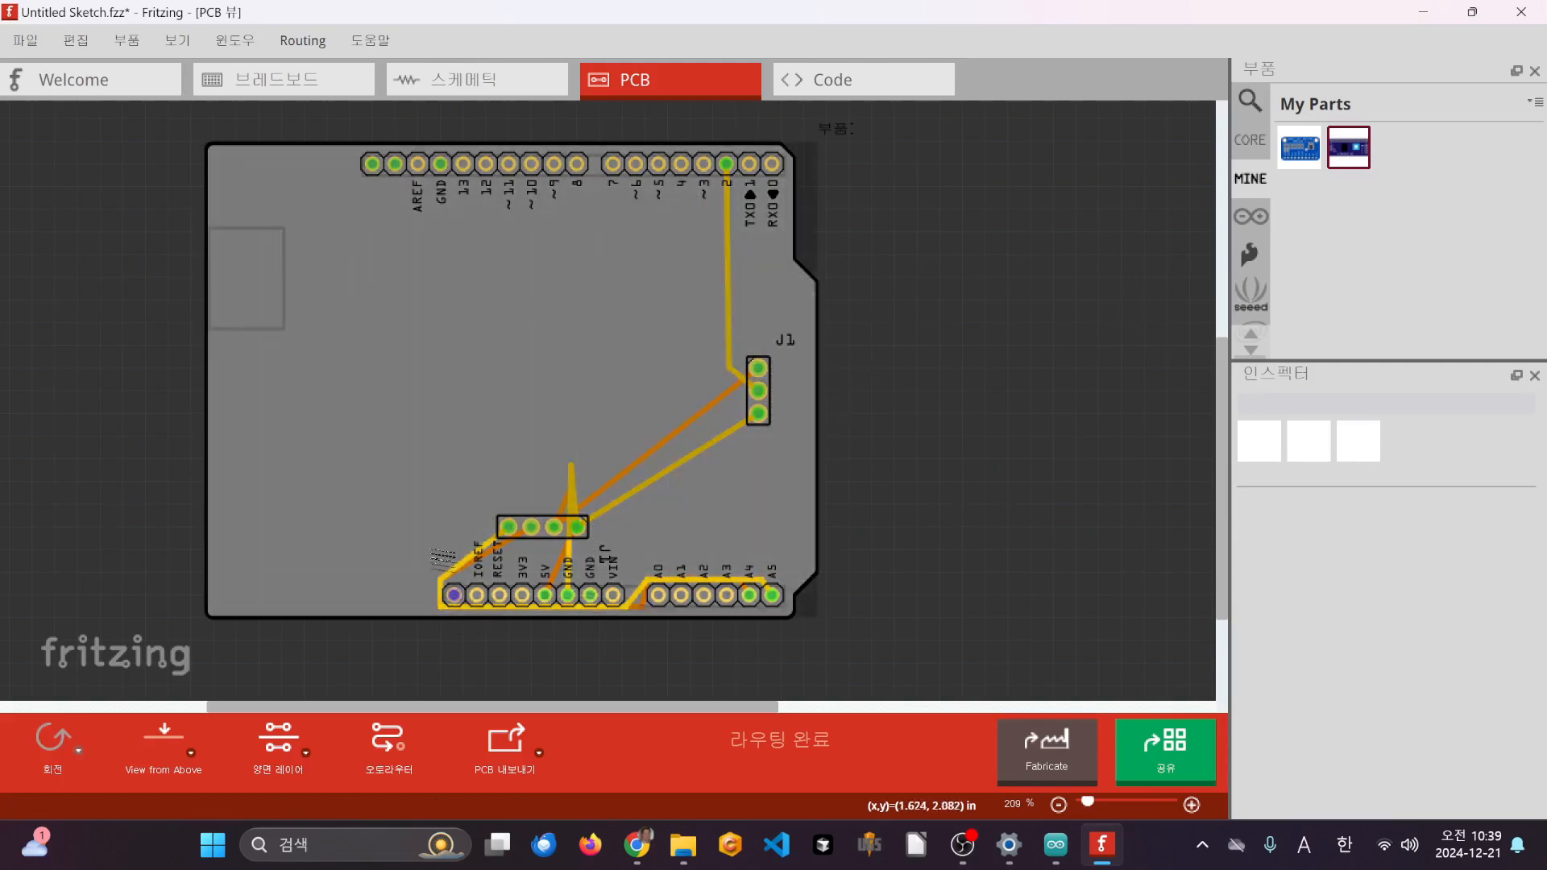
# - Autoroute the board again to suit the rotated four-pin header
pyautogui.click(388, 737)
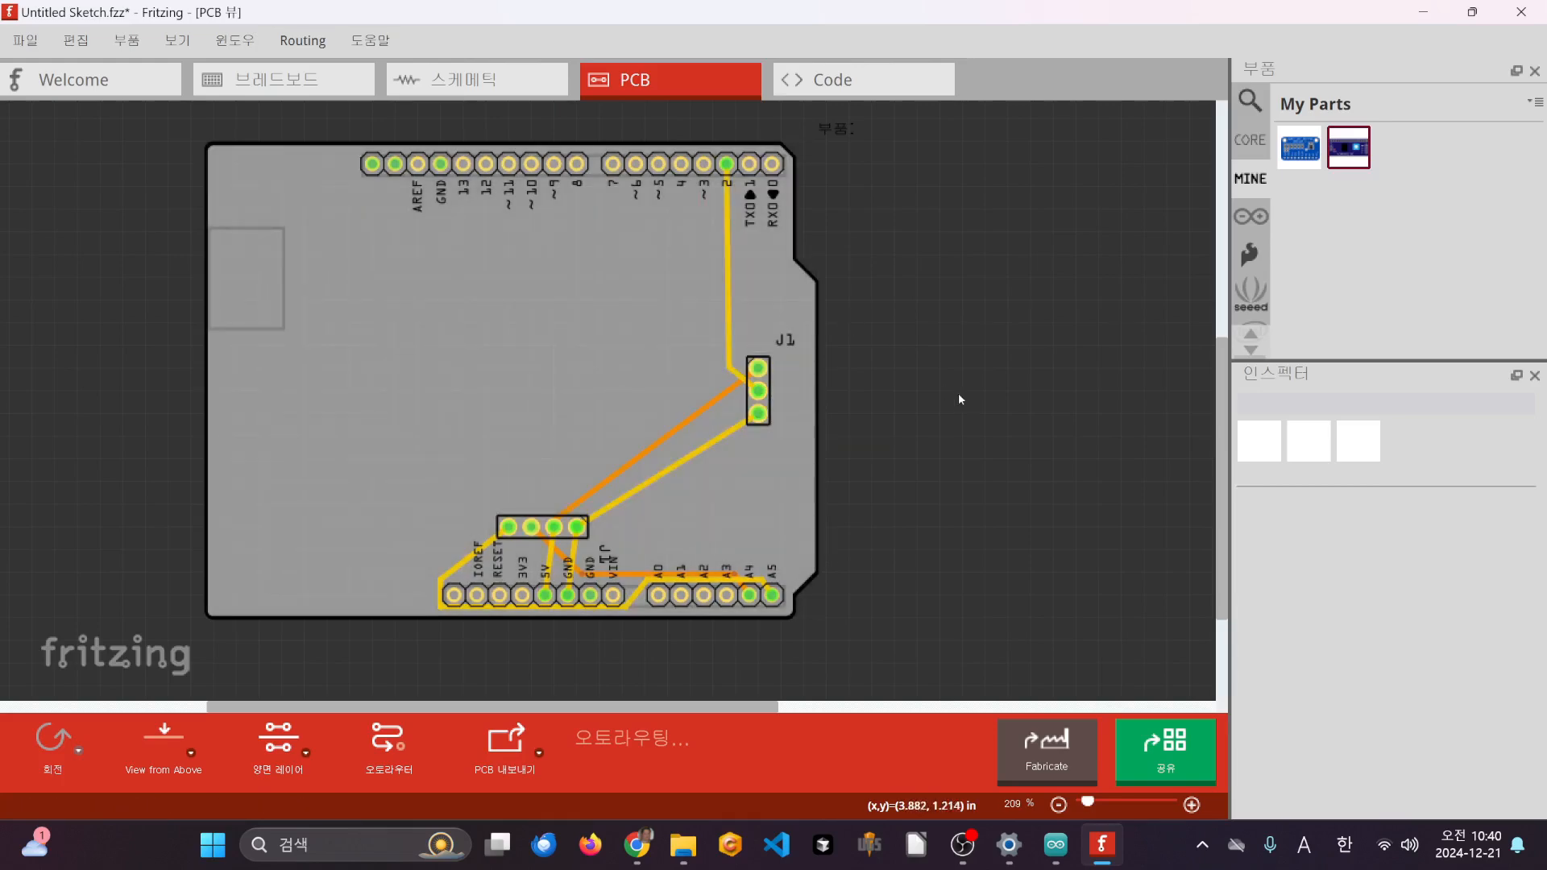
# - Switch to Chrome, examine the Google image results for arduino shield, and return to Fritzing
pyautogui.click(636, 844)
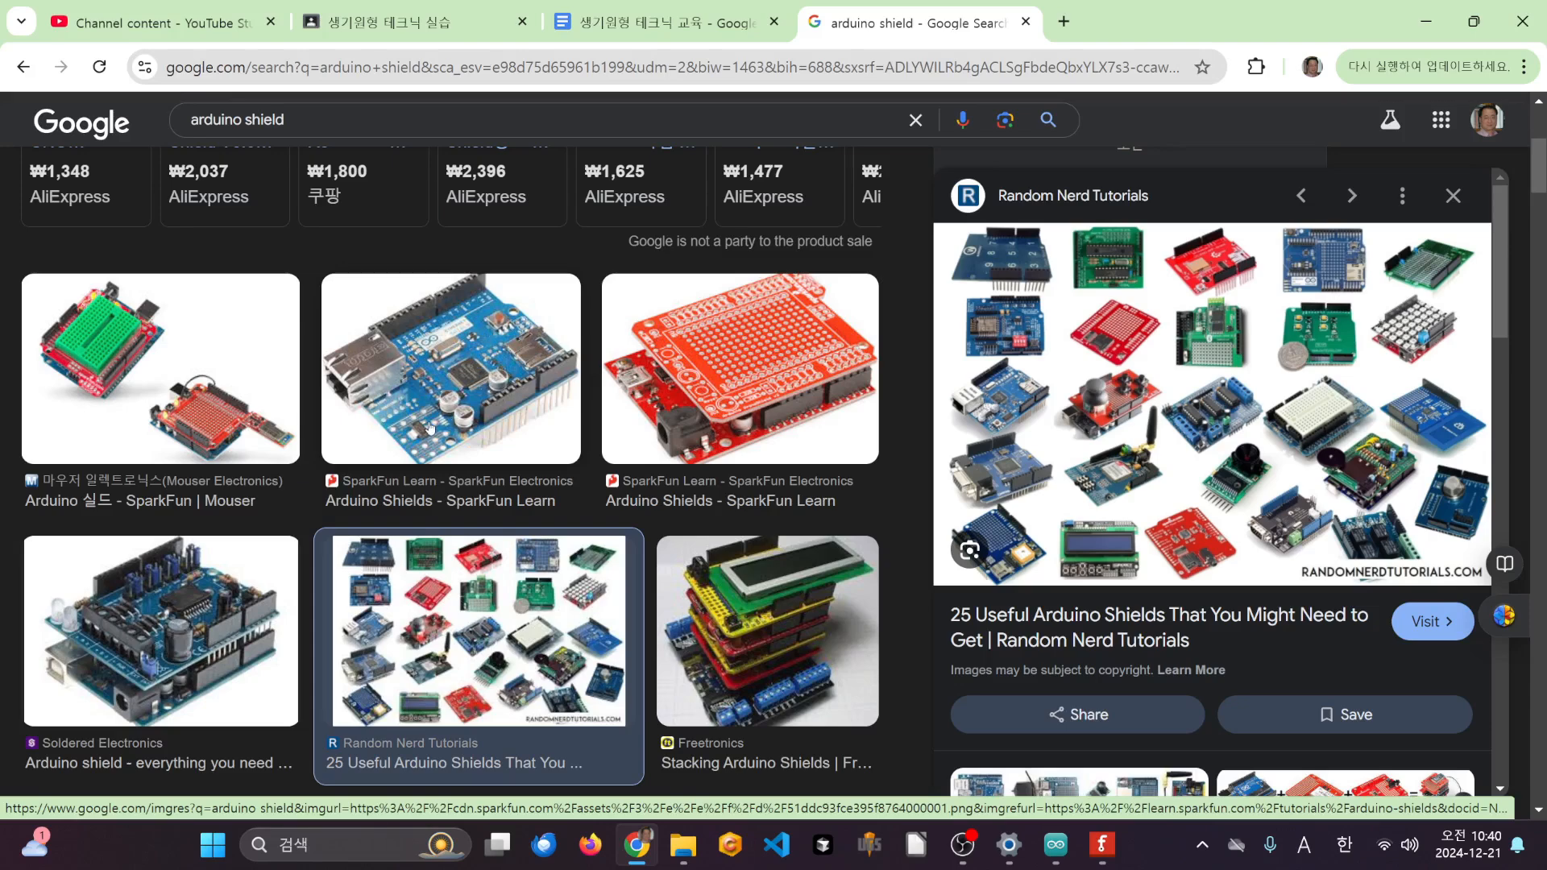
pyautogui.scroll(-5, 601, 430)
pyautogui.scroll(-7, 601, 429)
pyautogui.scroll(4, 581, 428)
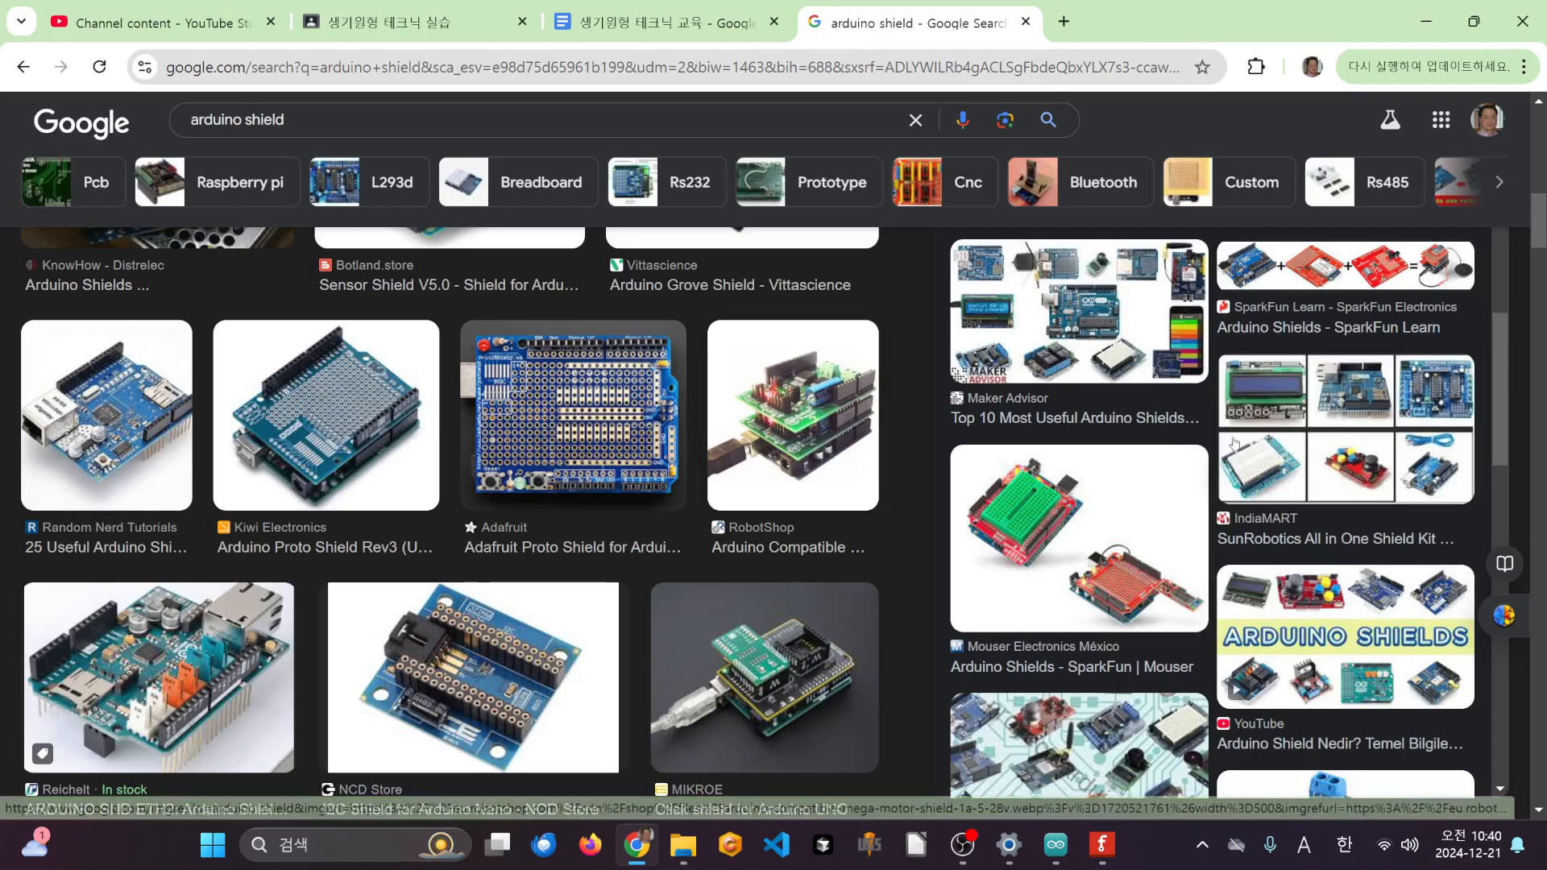
pyautogui.scroll(7, 1216, 435)
pyautogui.scroll(10, 679, 369)
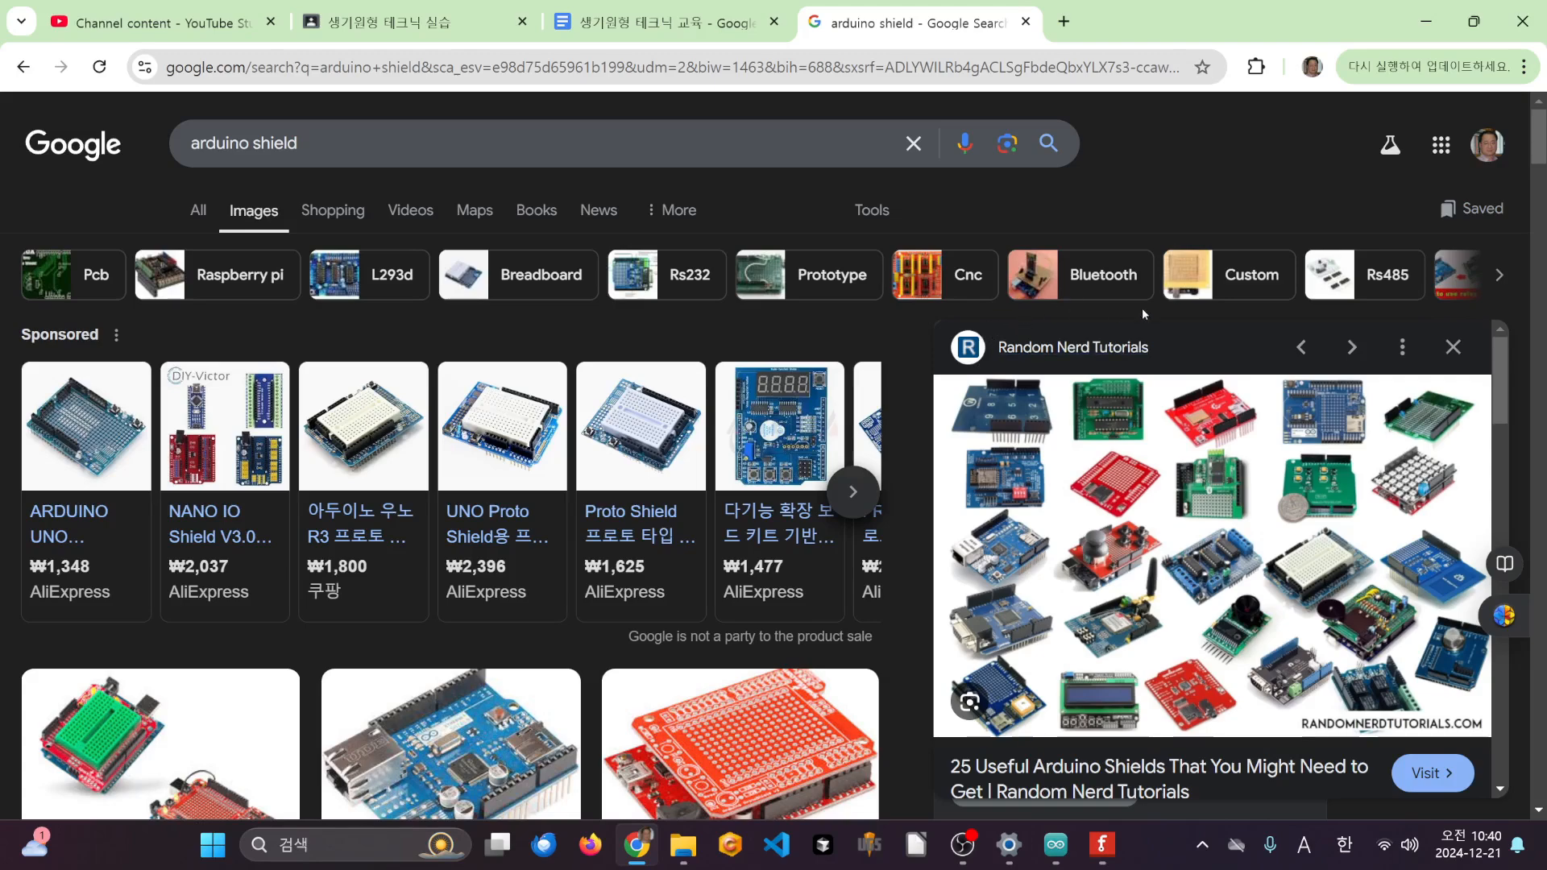
pyautogui.scroll(-4, 843, 562)
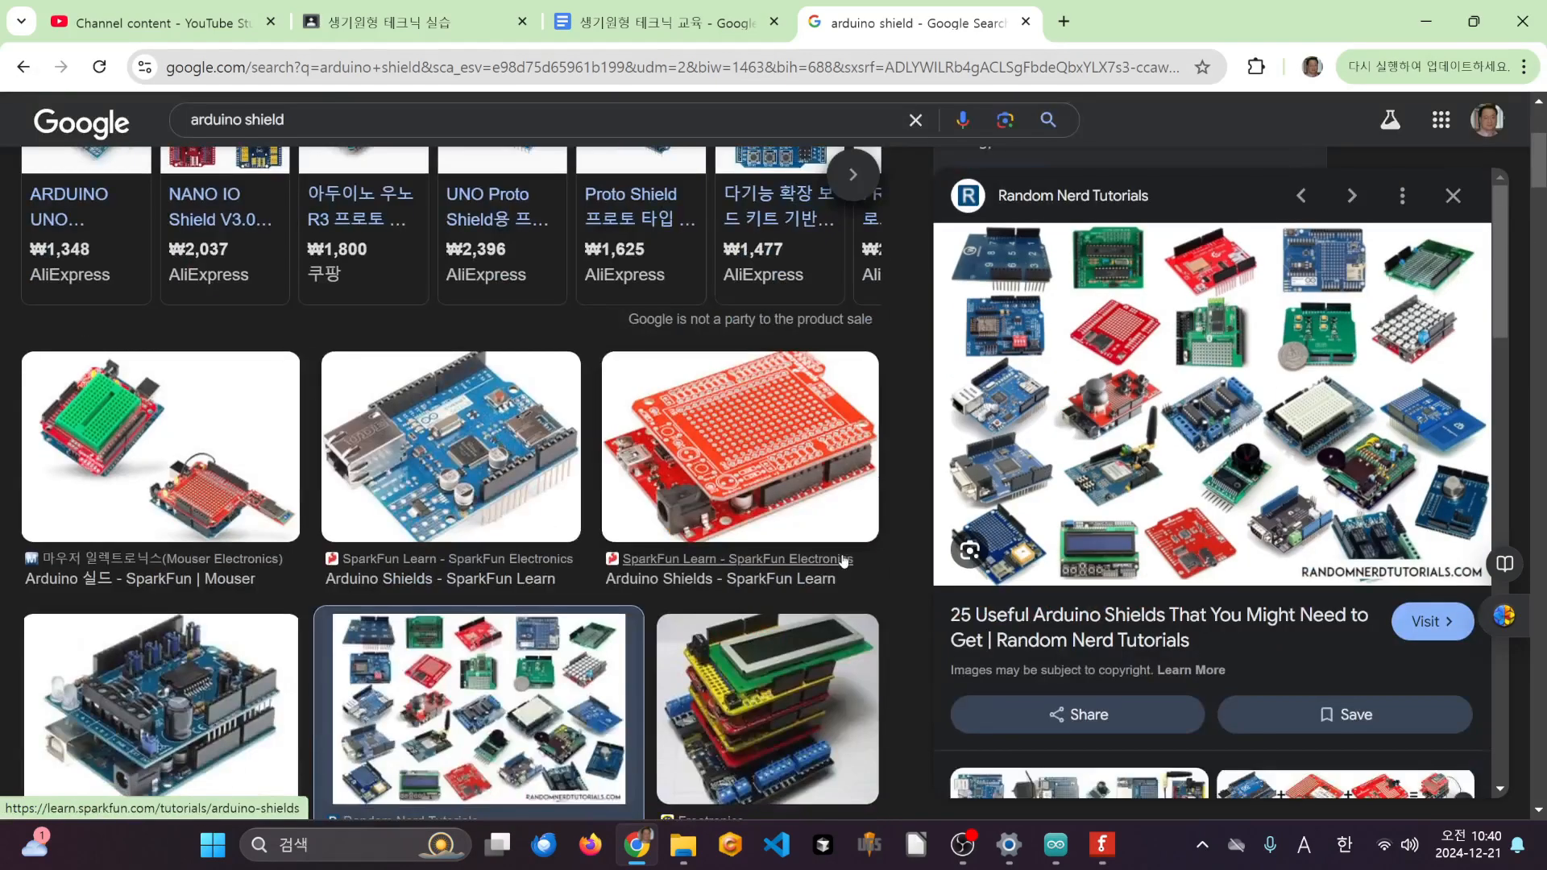
pyautogui.scroll(4, 843, 548)
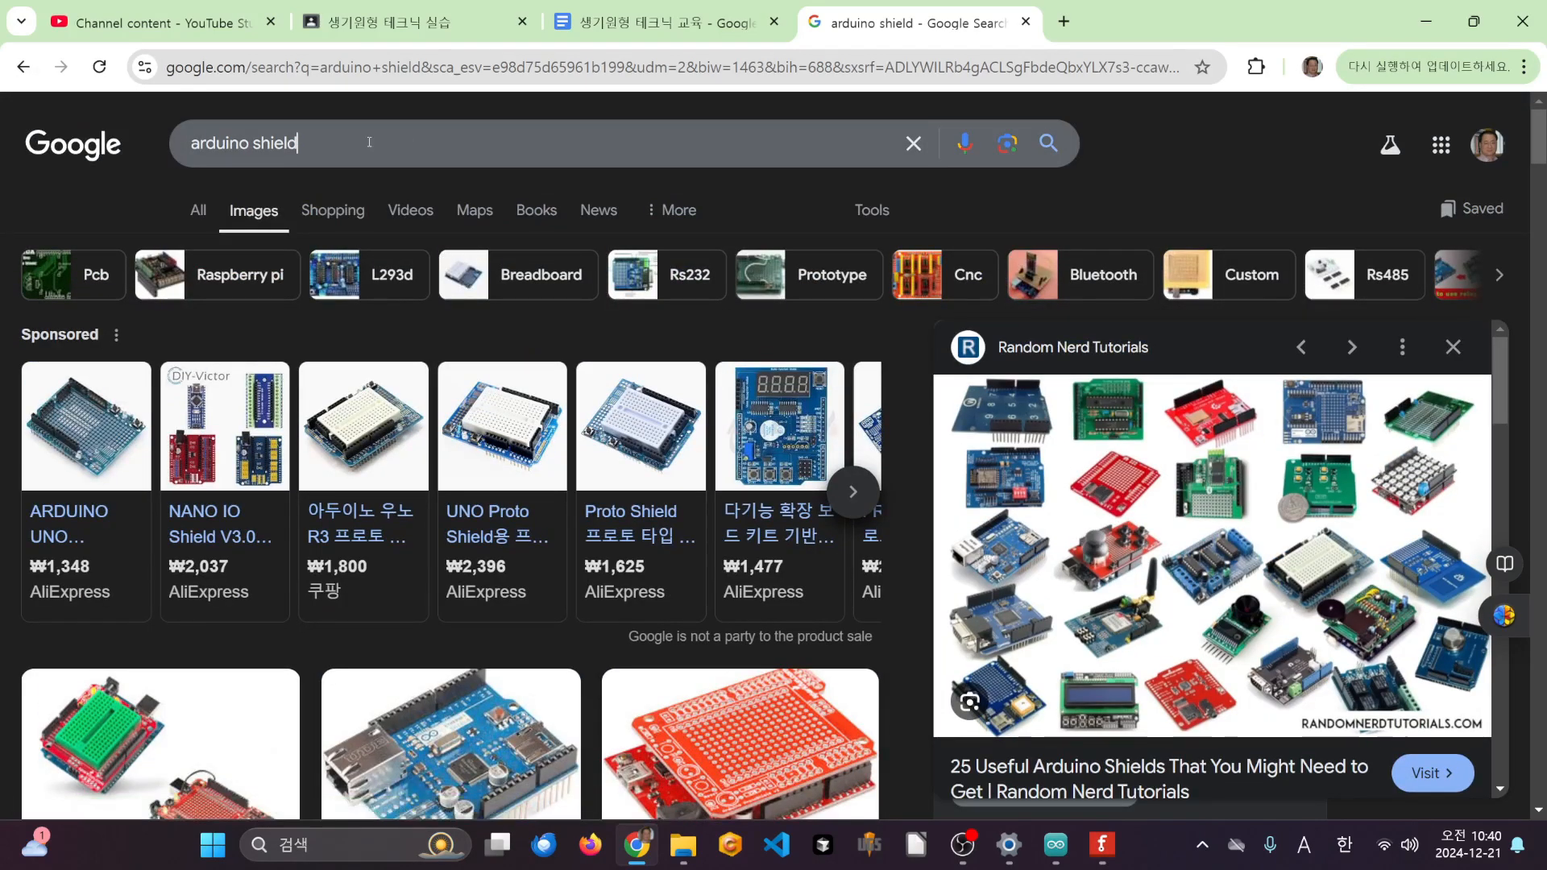
pyautogui.tripleClick(369, 141)
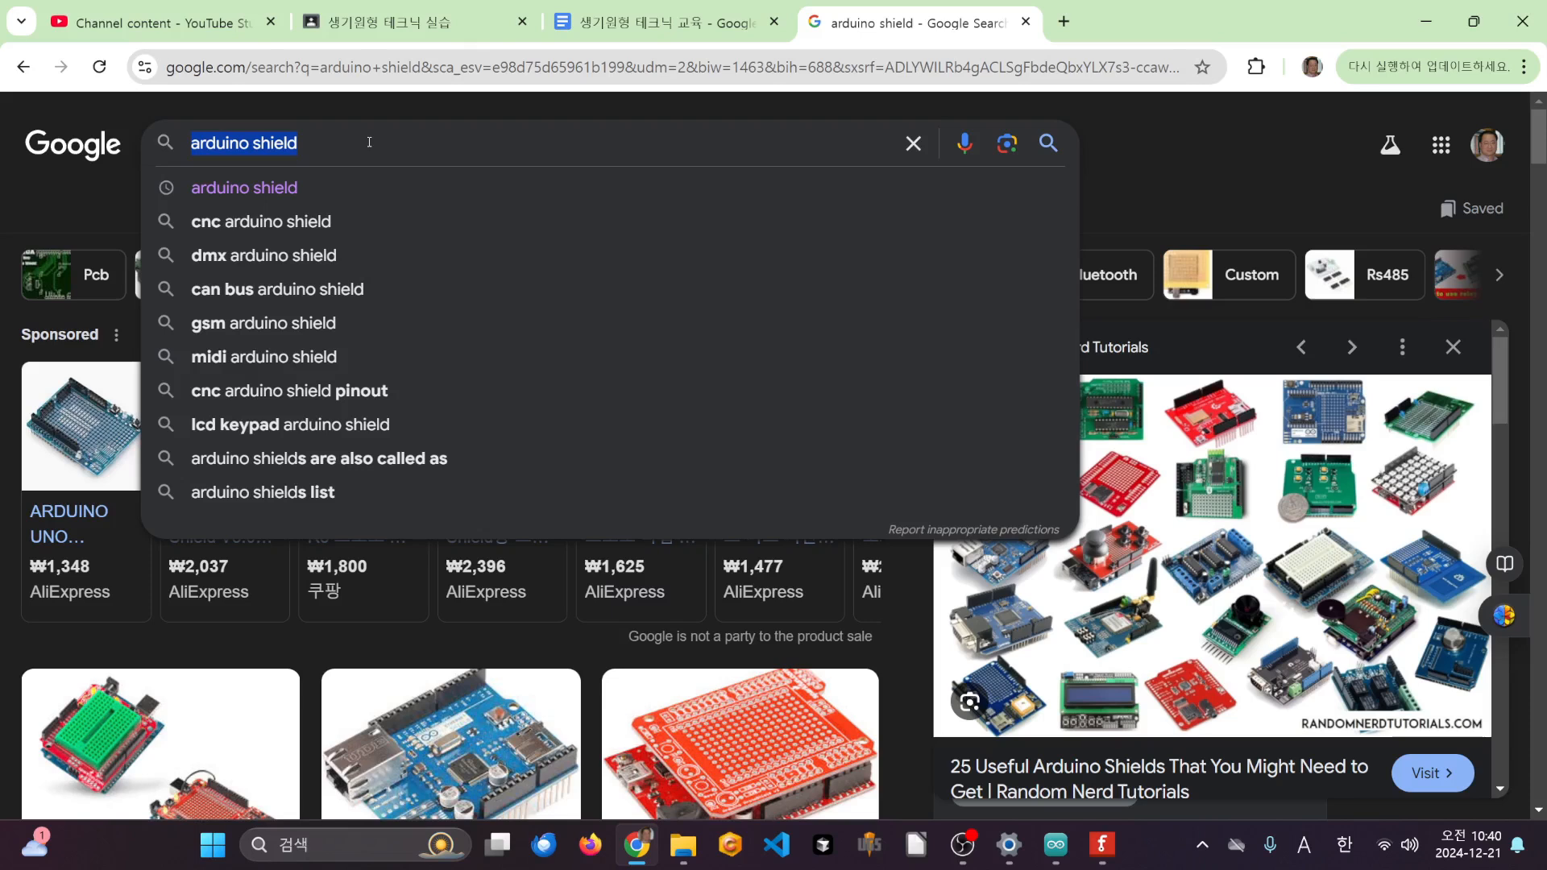
pyautogui.click(1114, 844)
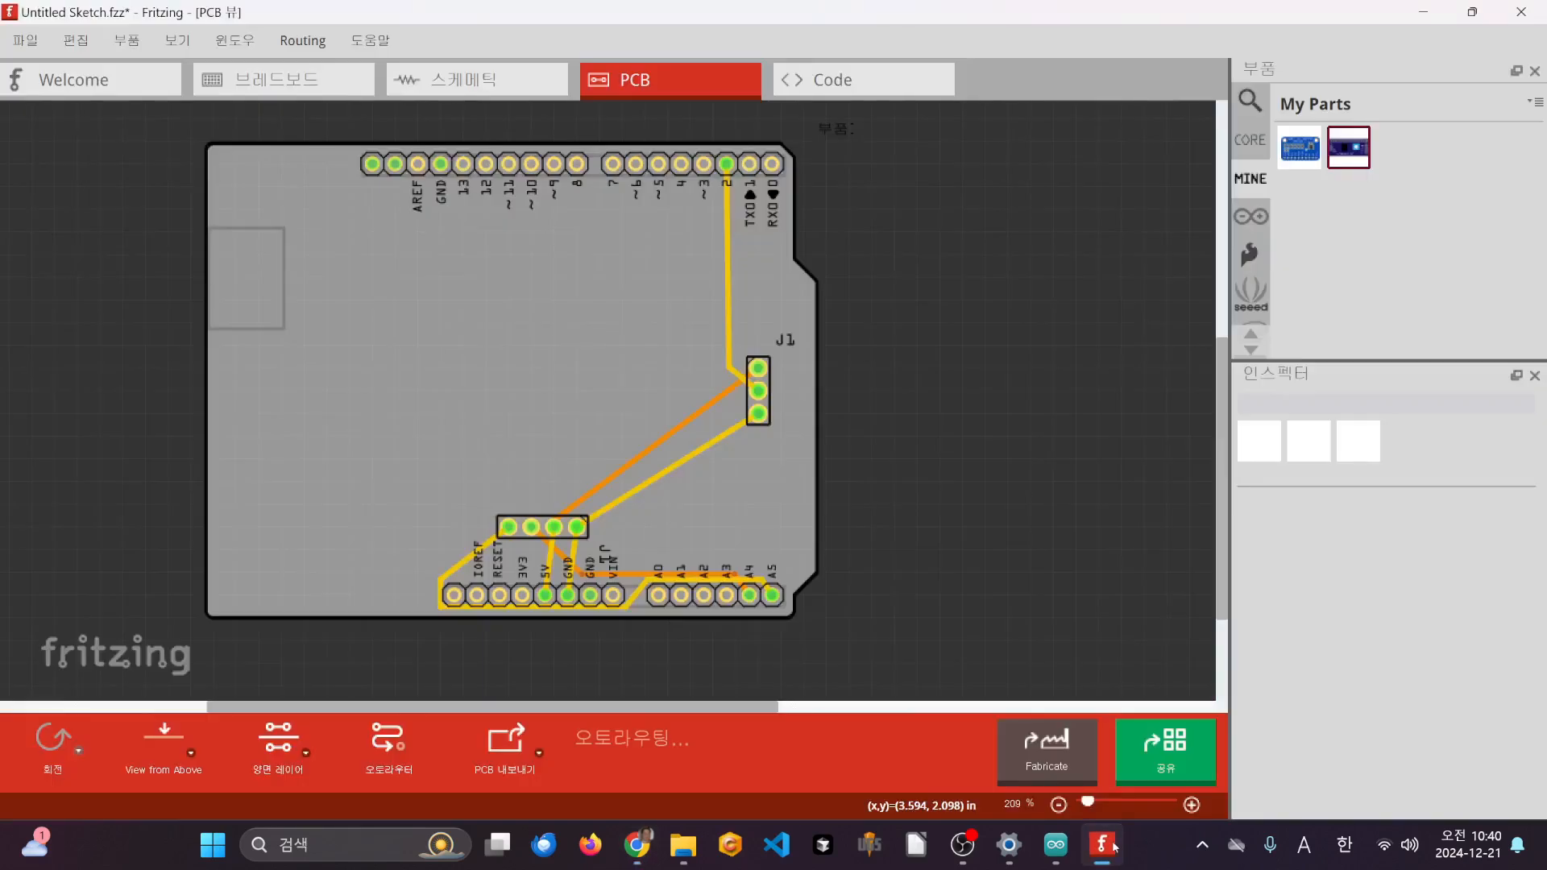
# - Switch to Chrome and search Google Images for "pcb ground fill"
pyautogui.click(291, 42)
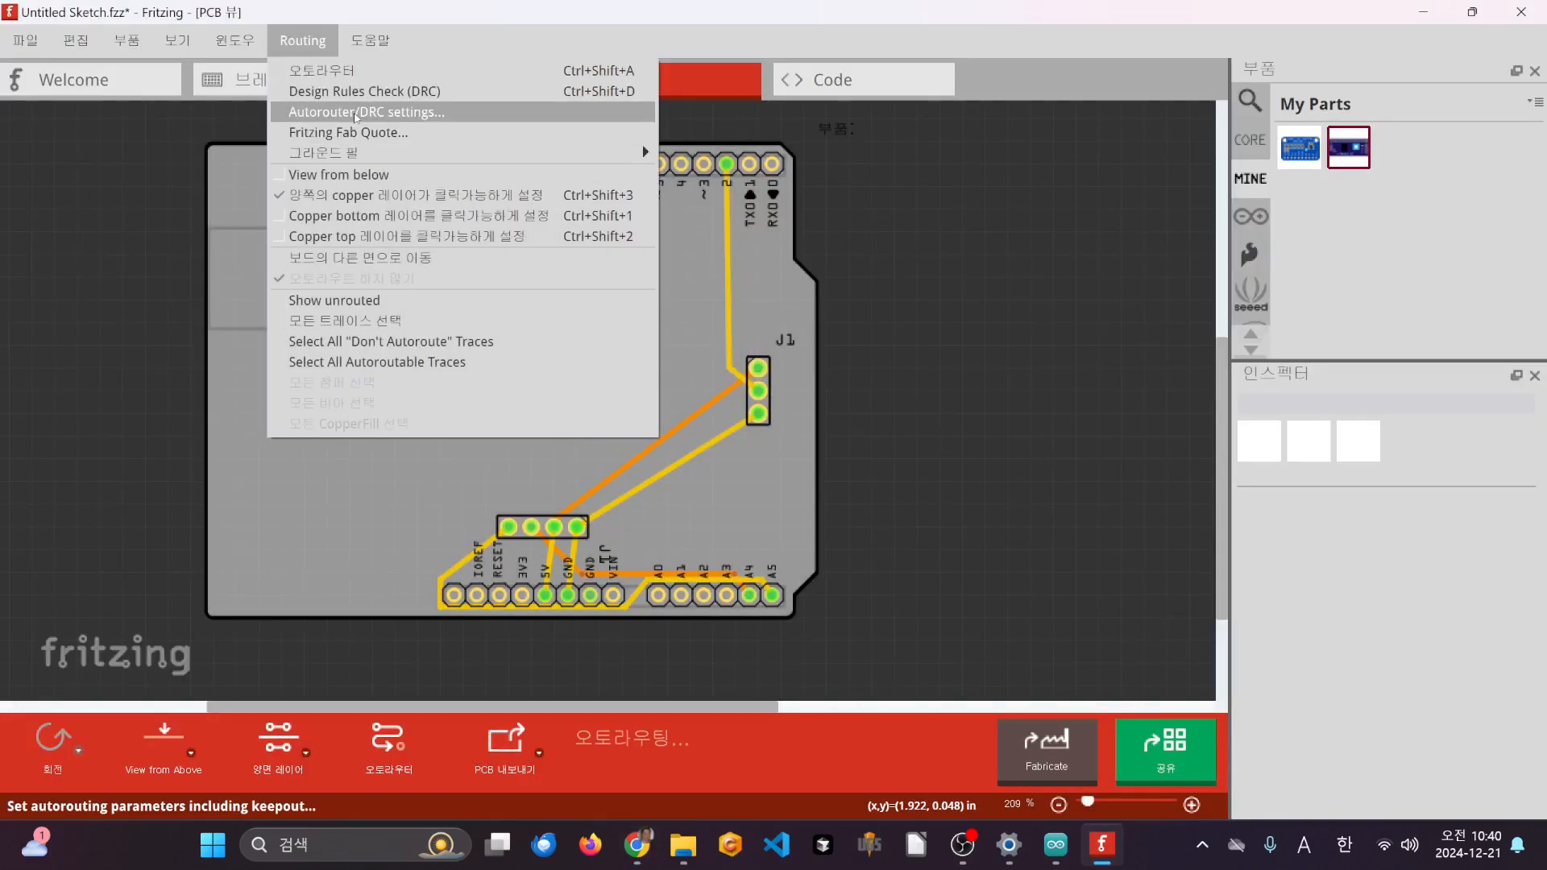
pyautogui.click(1003, 250)
pyautogui.click(636, 844)
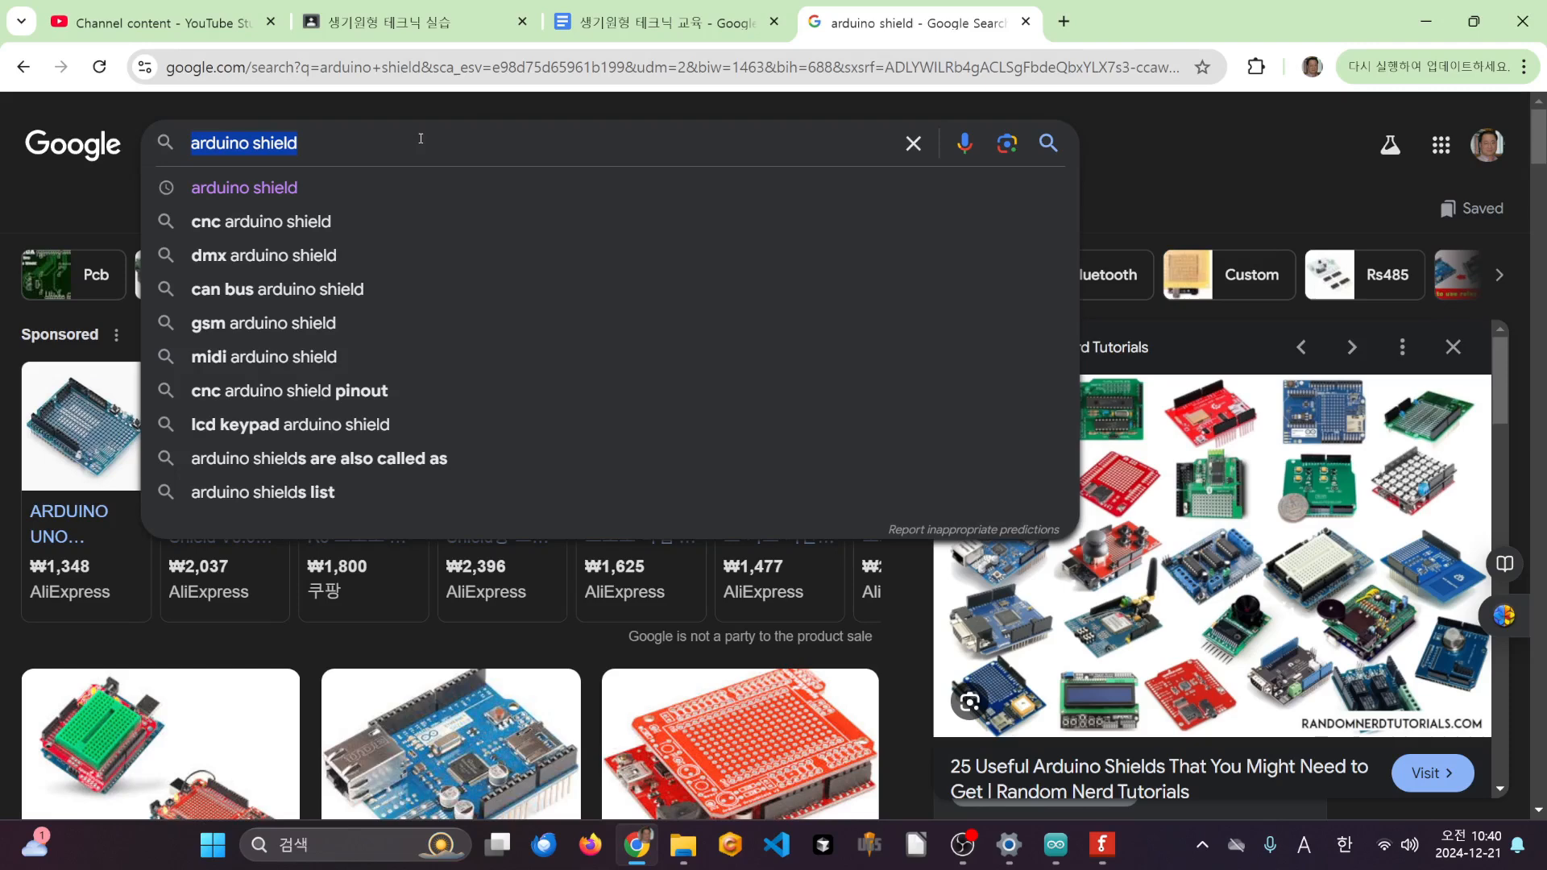
pyautogui.write('pcb ')
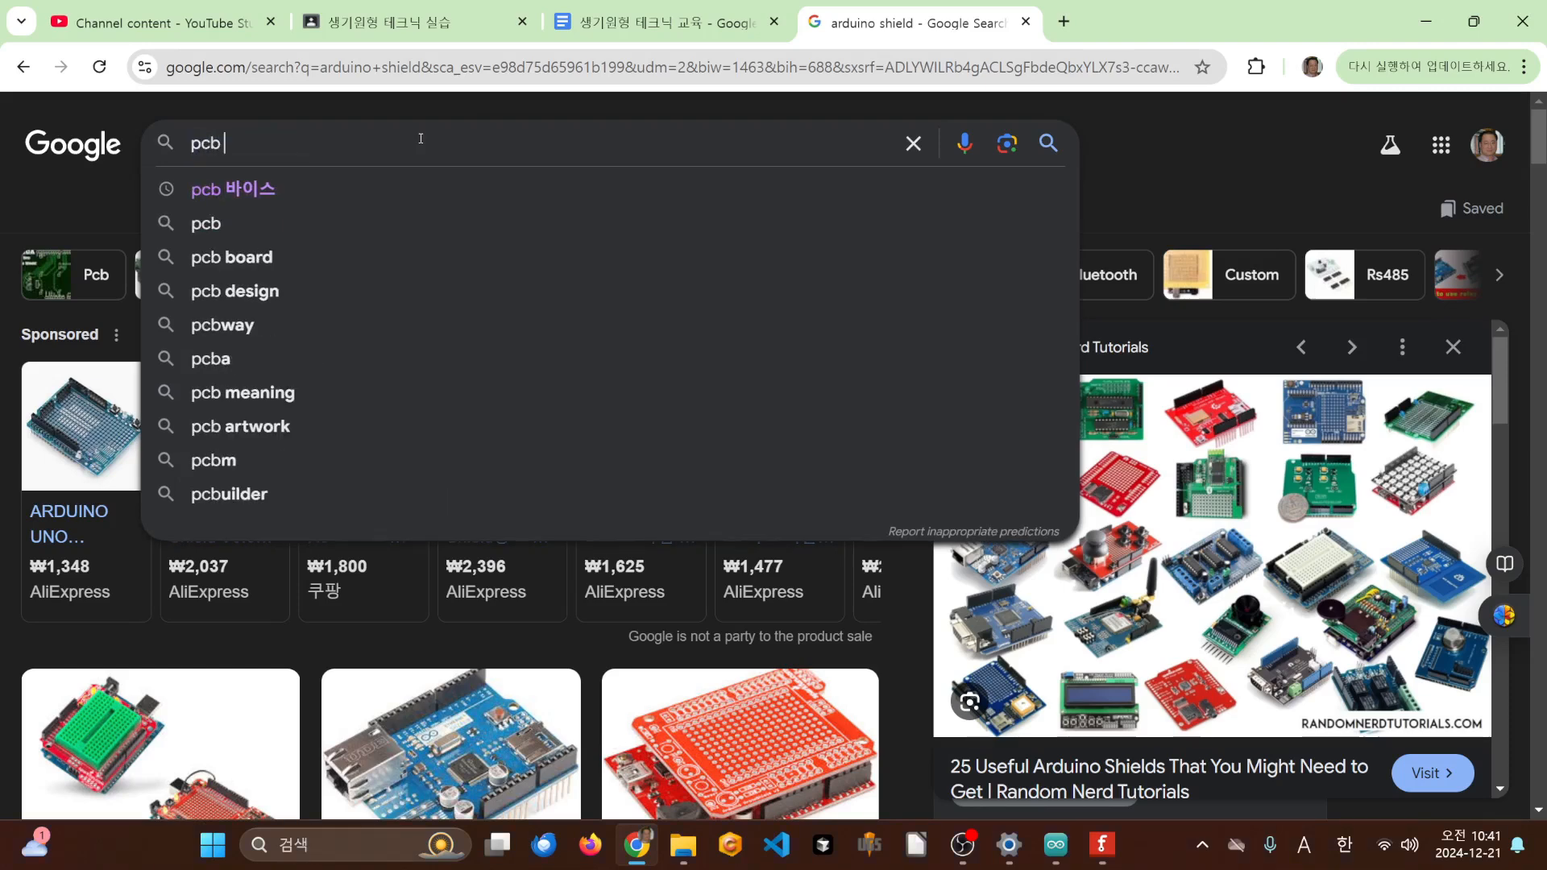
pyautogui.write('ground fill')
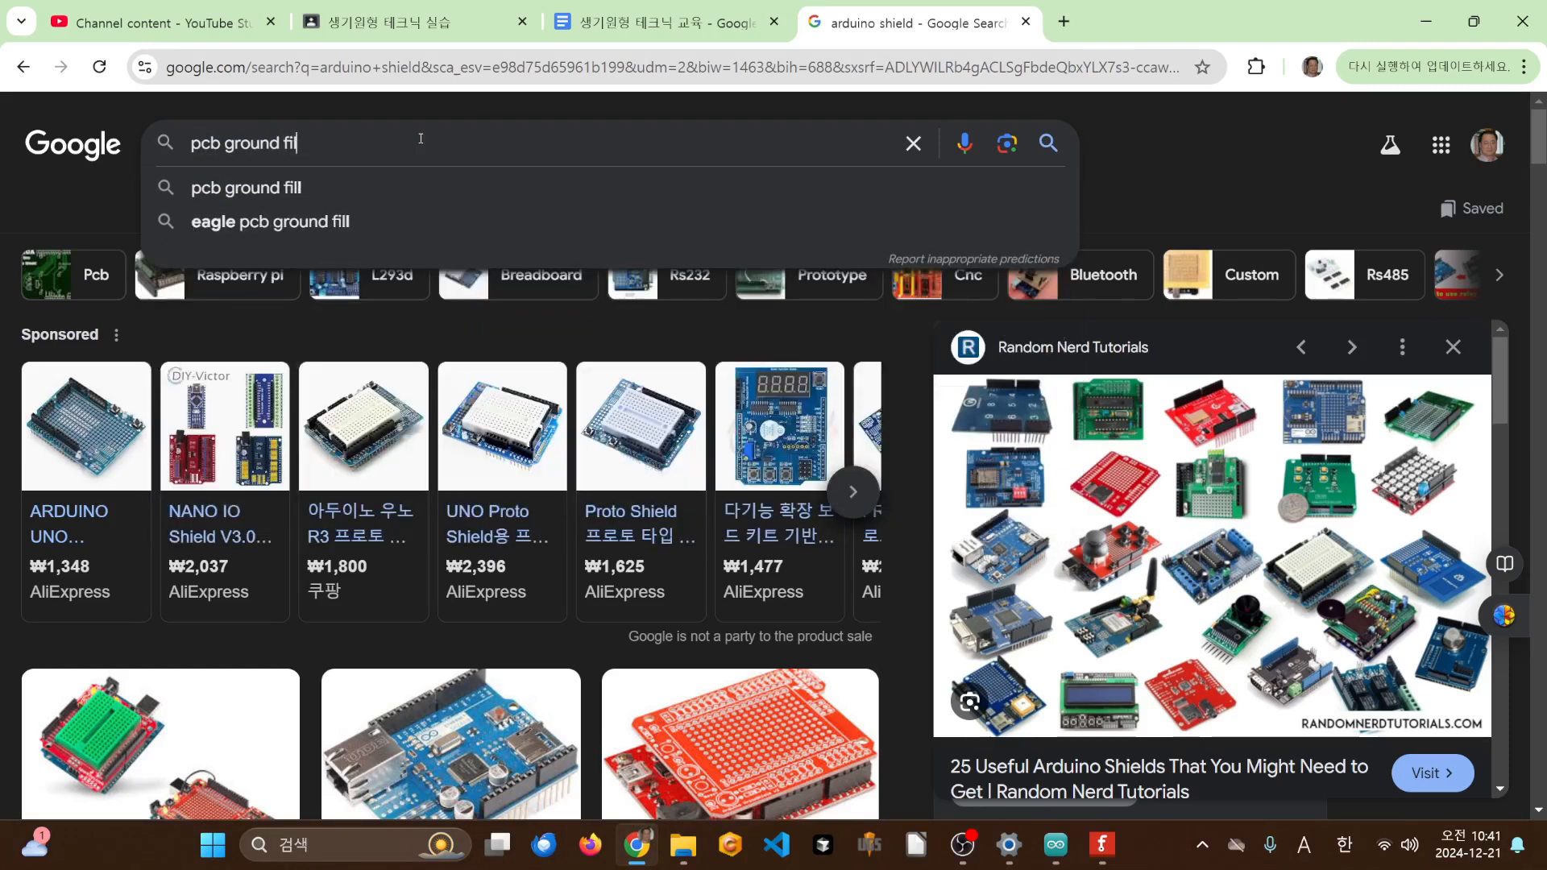
pyautogui.press('Return')
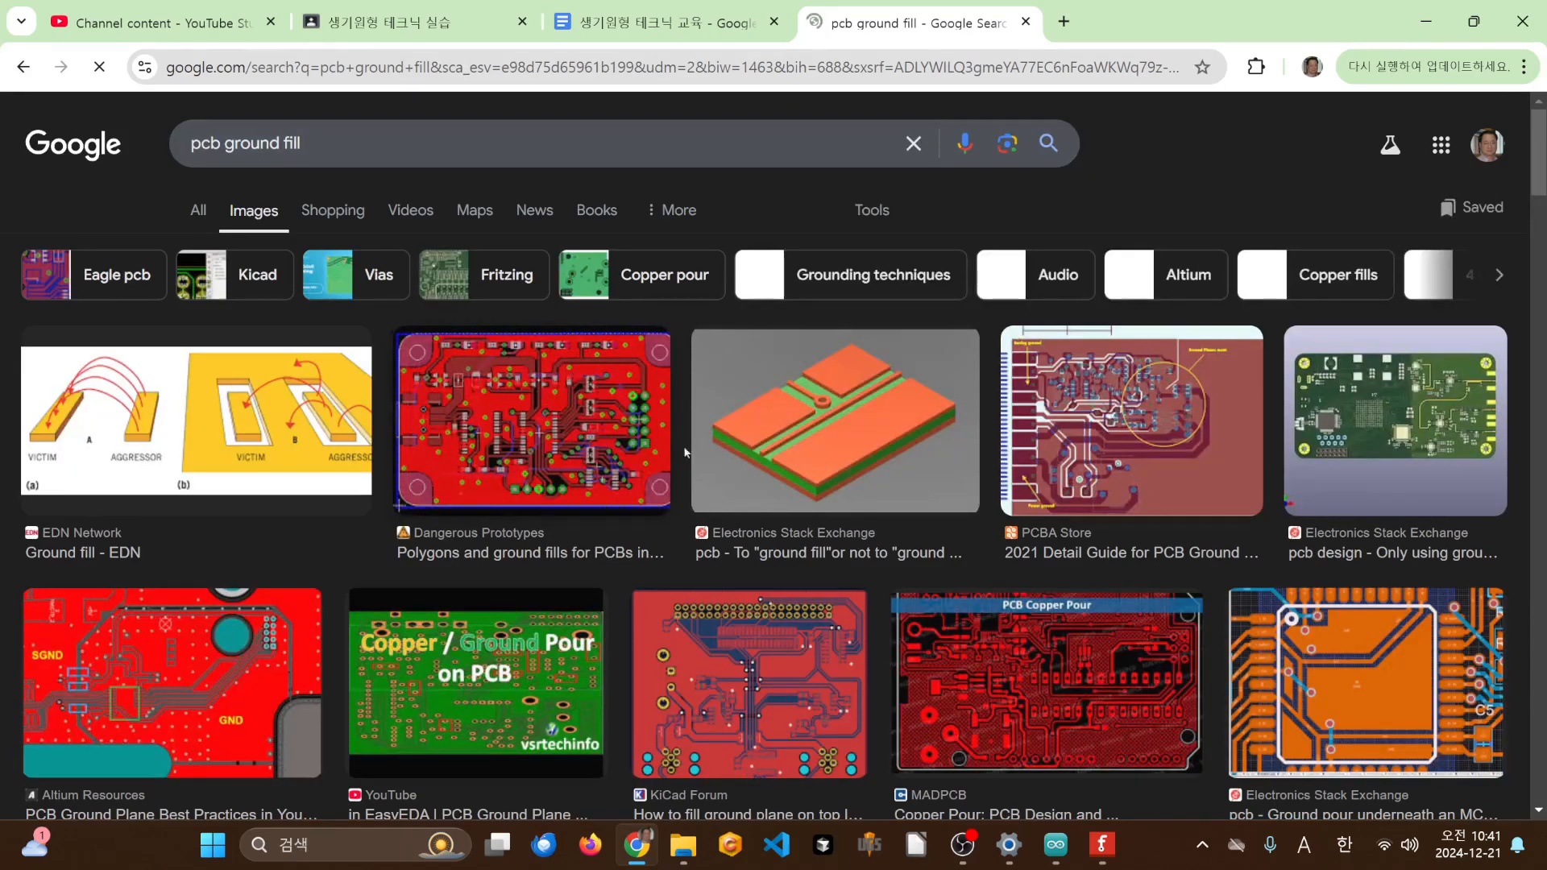
# - Examine the Electronics Stack Exchange and PCBA Store ground fill example images, and return to Fritzing
pyautogui.click(845, 400)
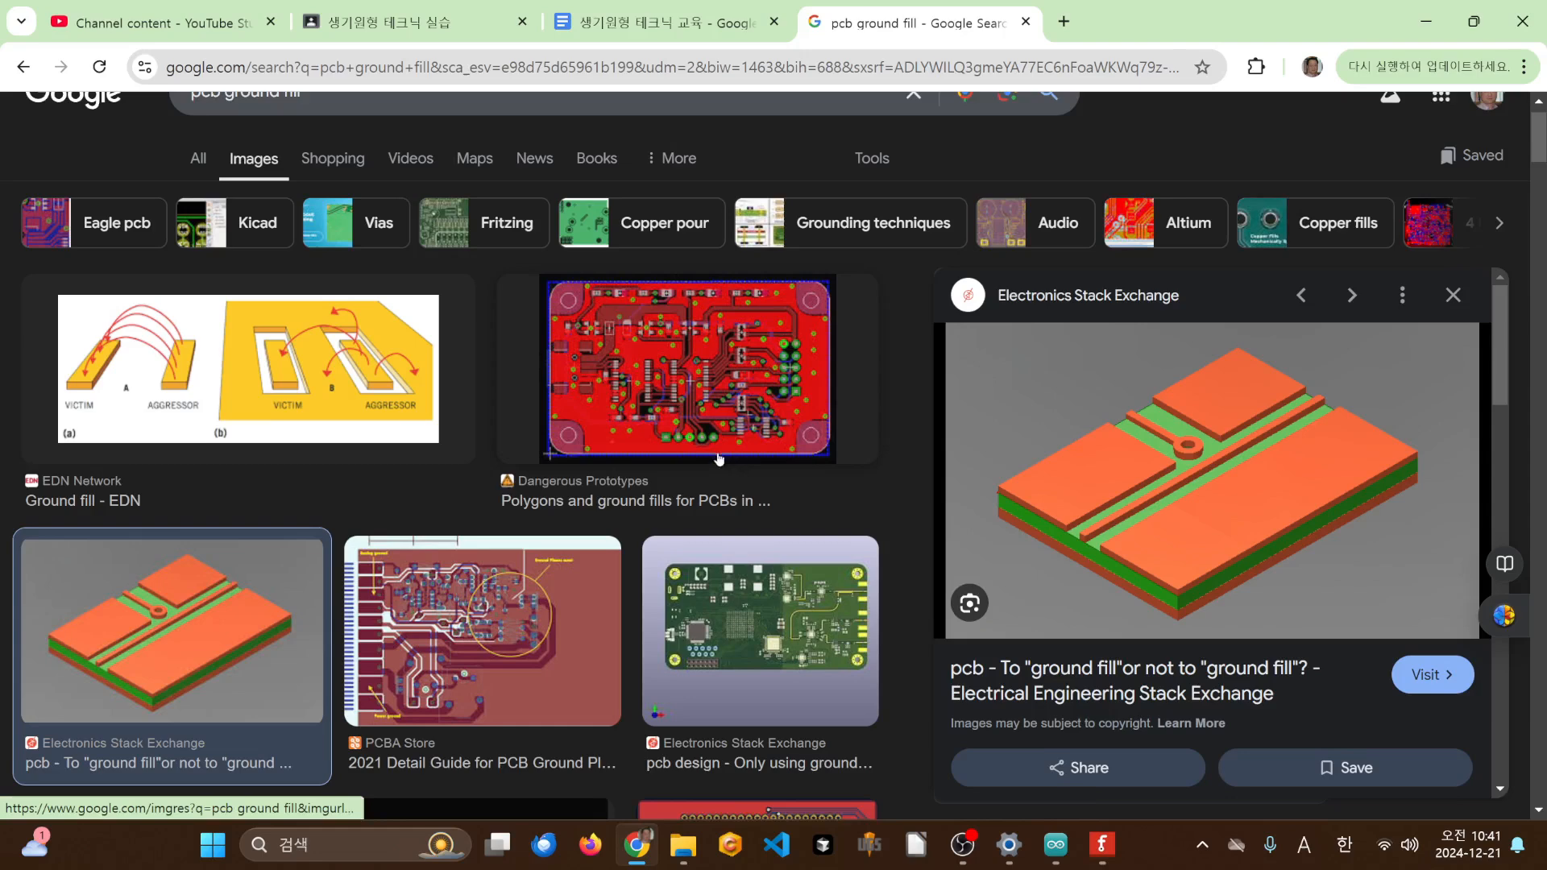
pyautogui.scroll(-4, 564, 371)
pyautogui.click(562, 362)
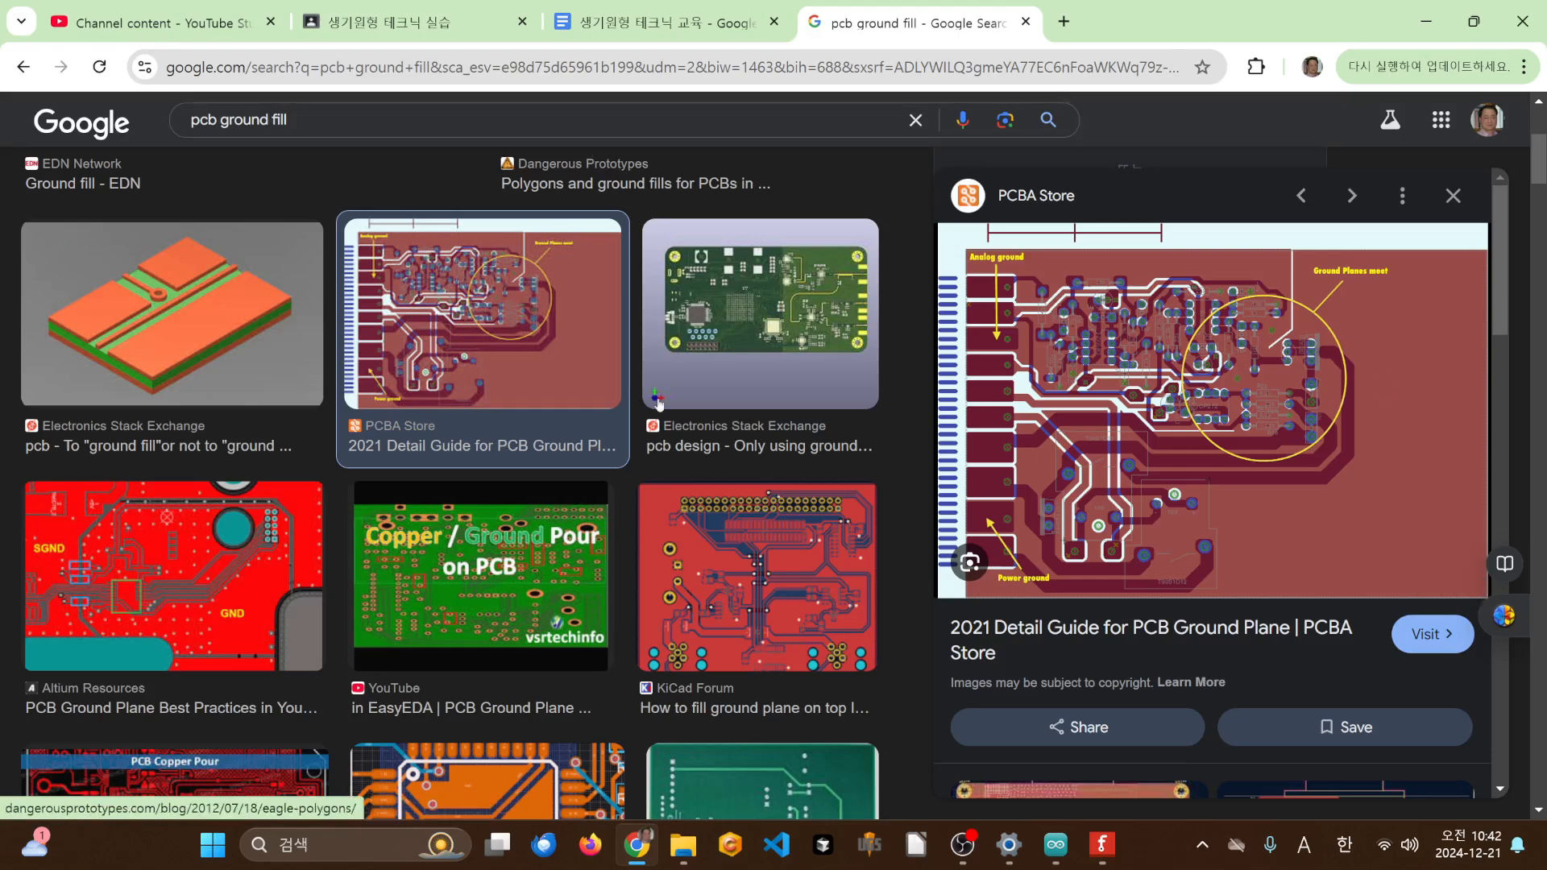
pyautogui.click(1101, 844)
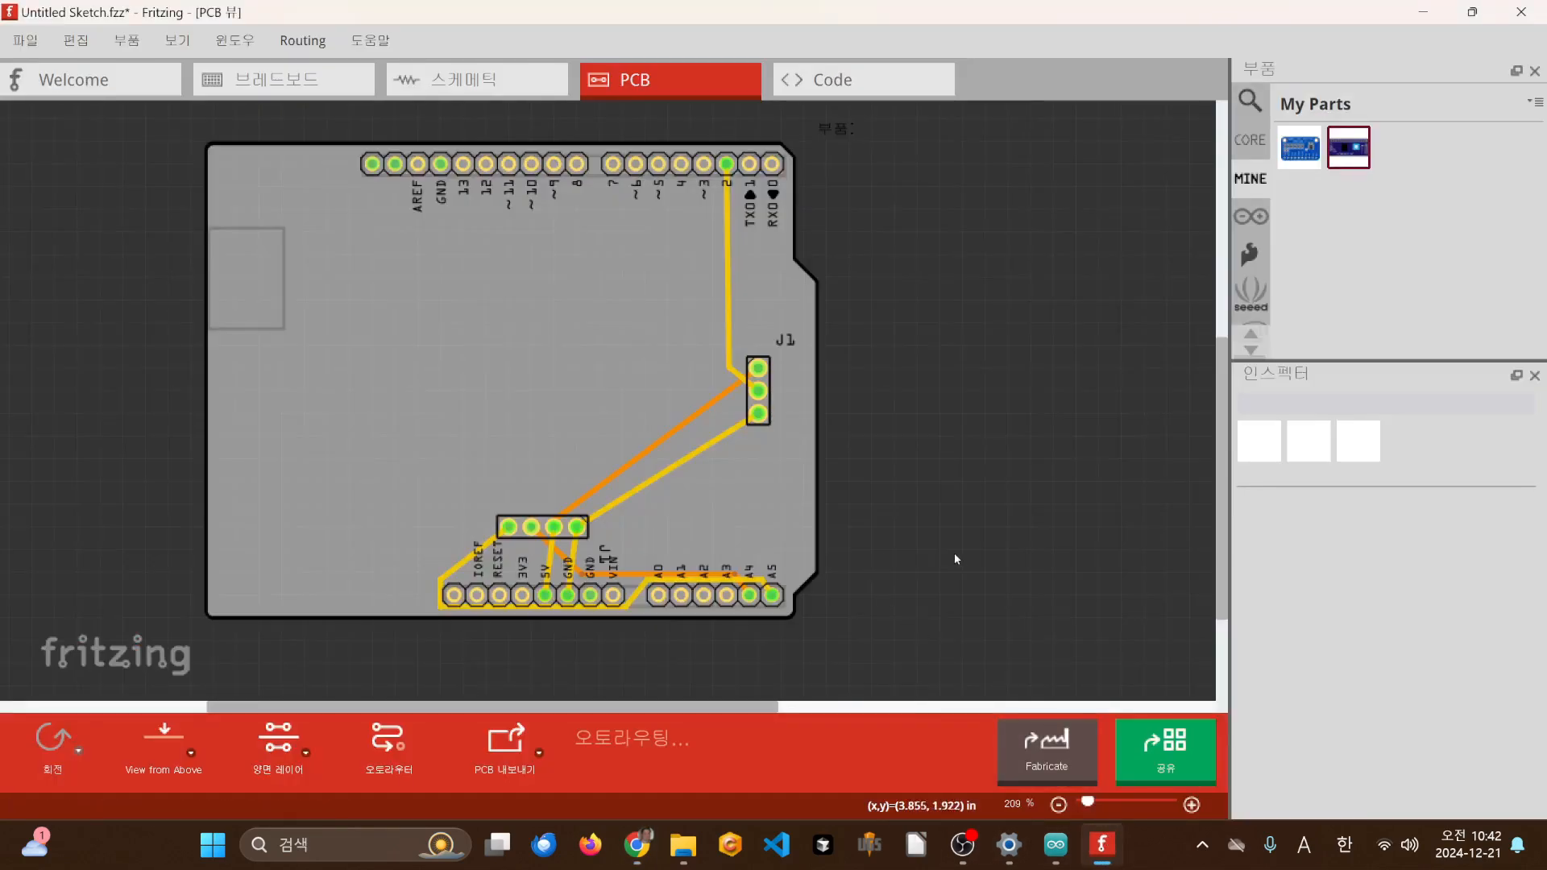
# - Apply a Ground Fill (top and bottom) to the shield board
pyautogui.moveTo(576, 527); pyautogui.dragTo(569, 594)
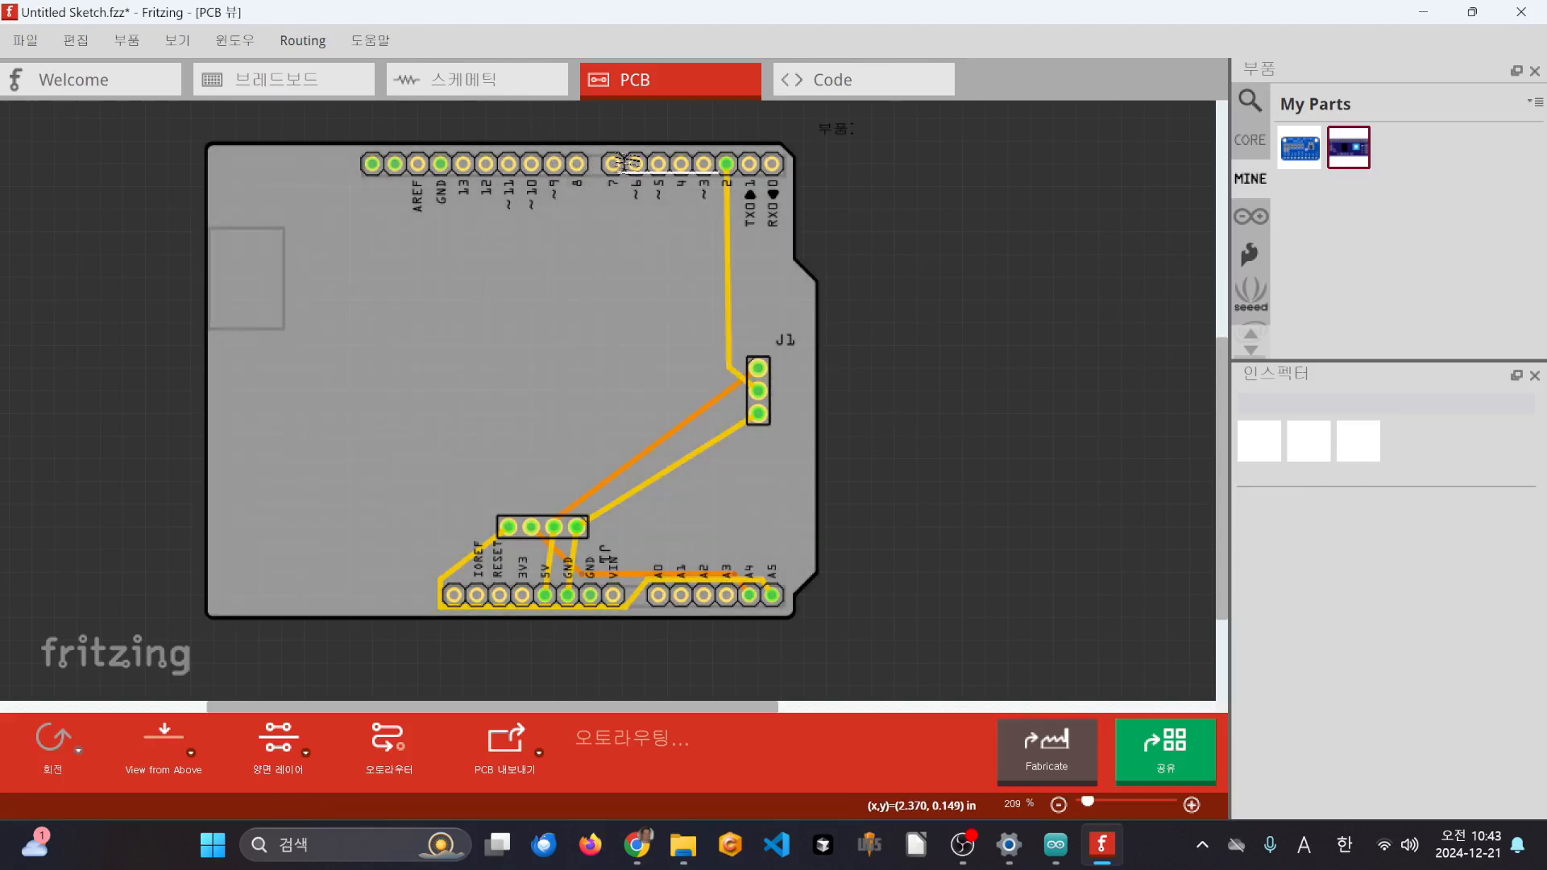
pyautogui.click(283, 46)
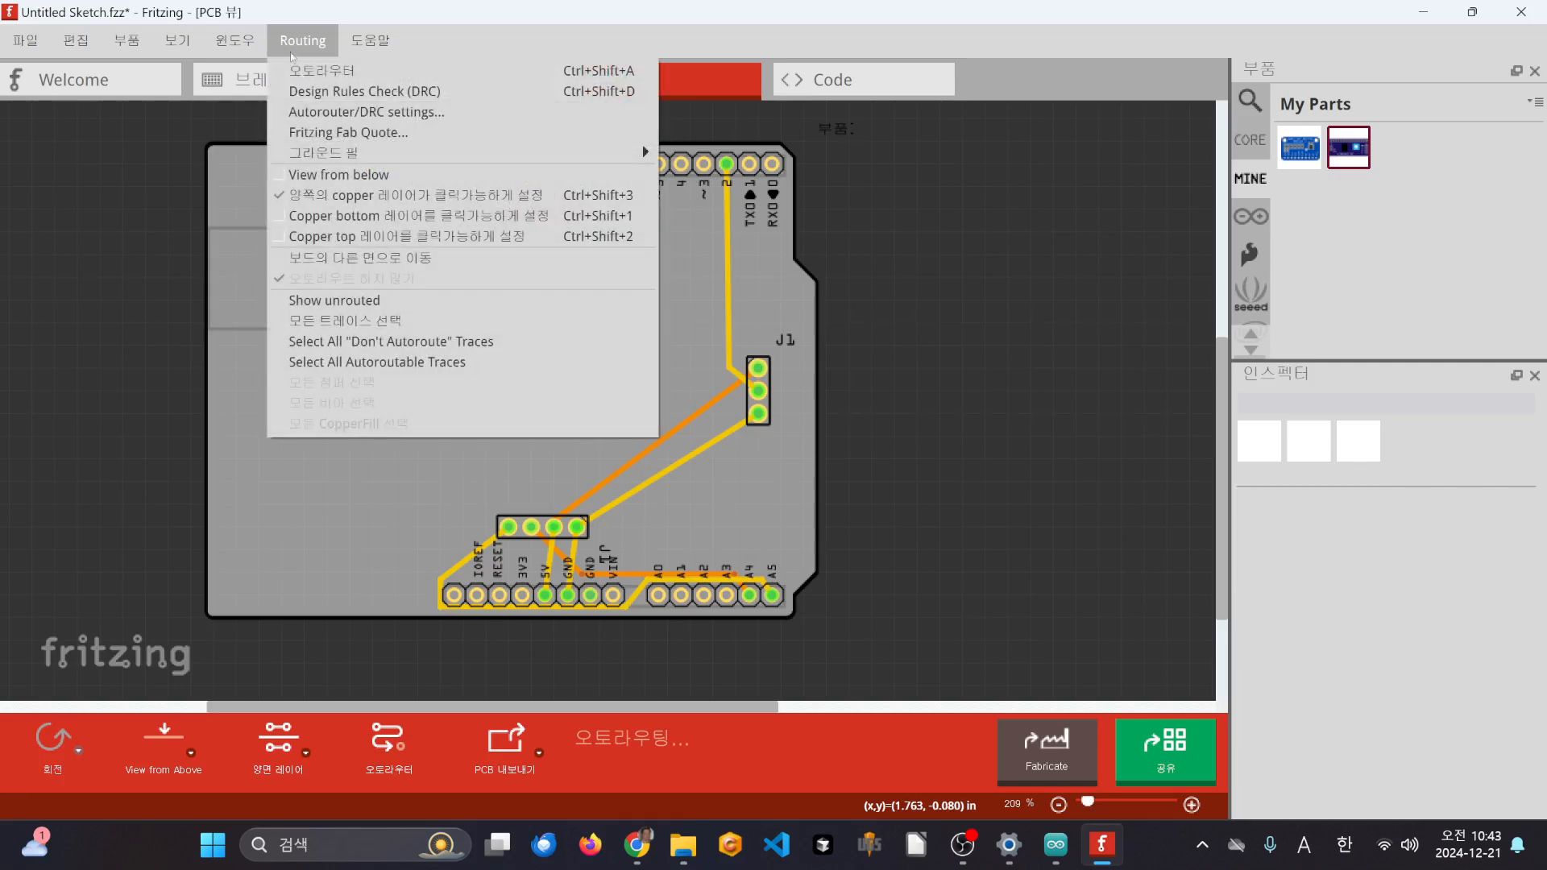
pyautogui.moveTo(359, 155)
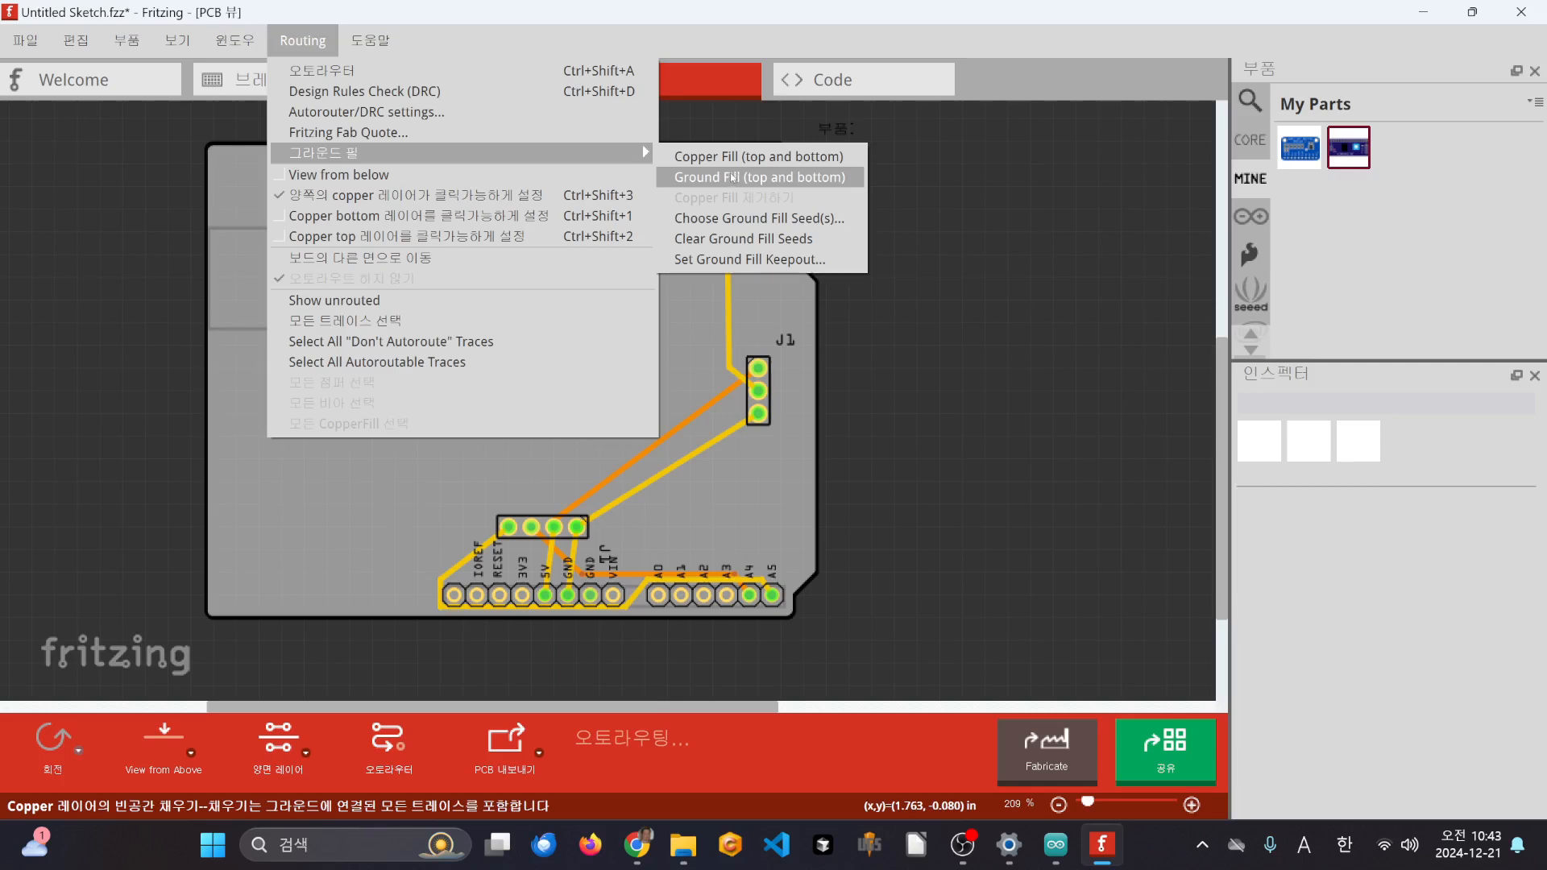
pyautogui.click(732, 177)
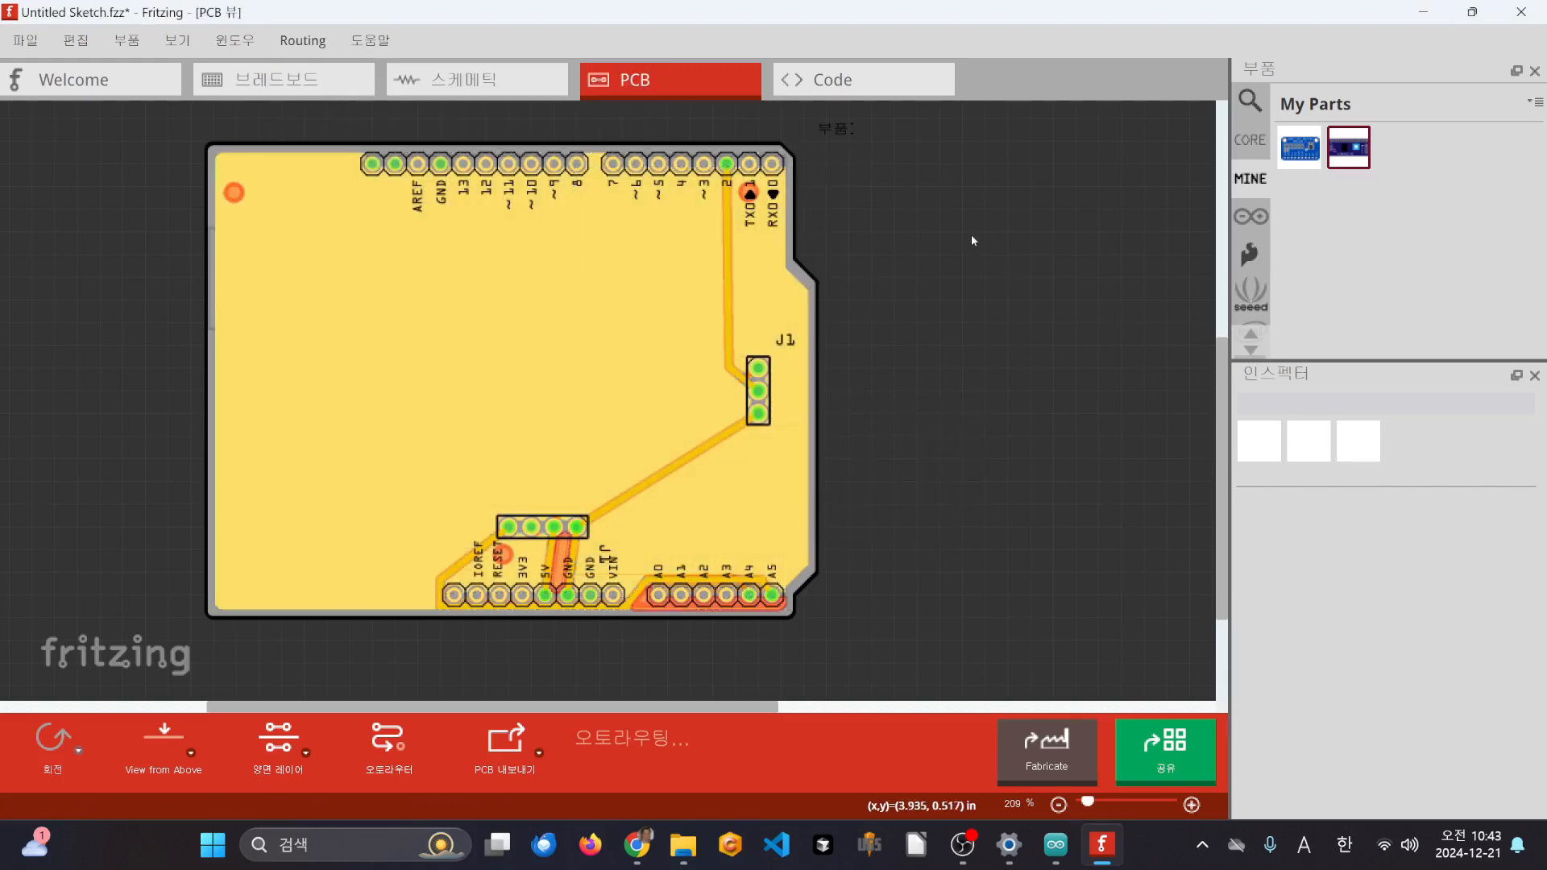
# - Examine the fill's clearance around the traces at the three-pin header, the four-pin header and the 5V and GND pins
pyautogui.keyDown('ctrl'); pyautogui.scroll(1, 792, 461); pyautogui.keyUp('ctrl')
pyautogui.keyDown('ctrl'); pyautogui.scroll(4, 792, 461); pyautogui.keyUp('ctrl')
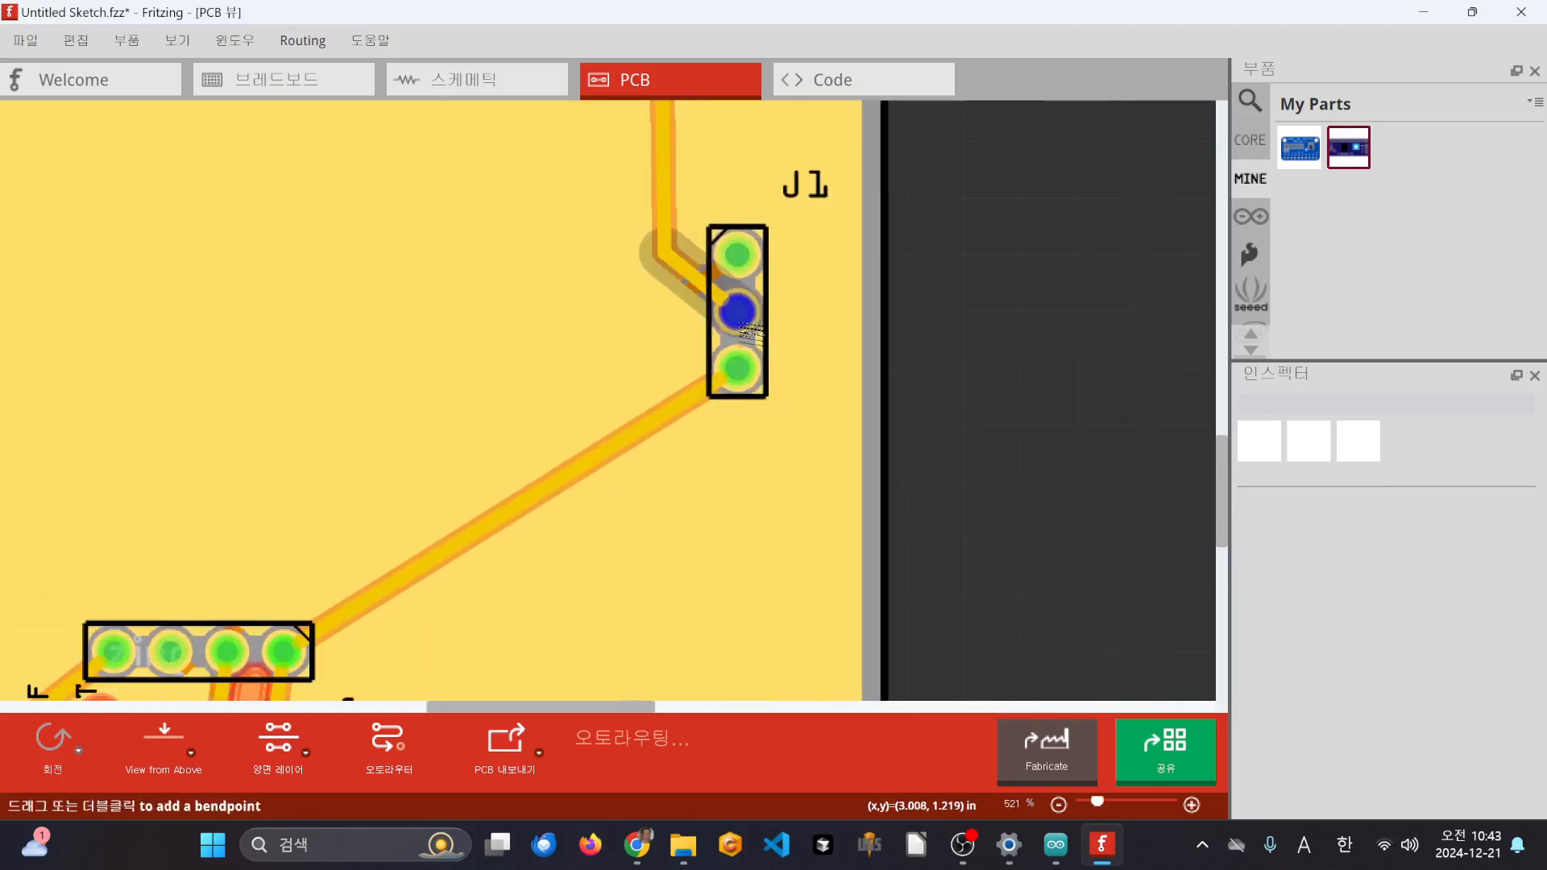
pyautogui.keyDown('ctrl'); pyautogui.scroll(1, 753, 326); pyautogui.keyUp('ctrl')
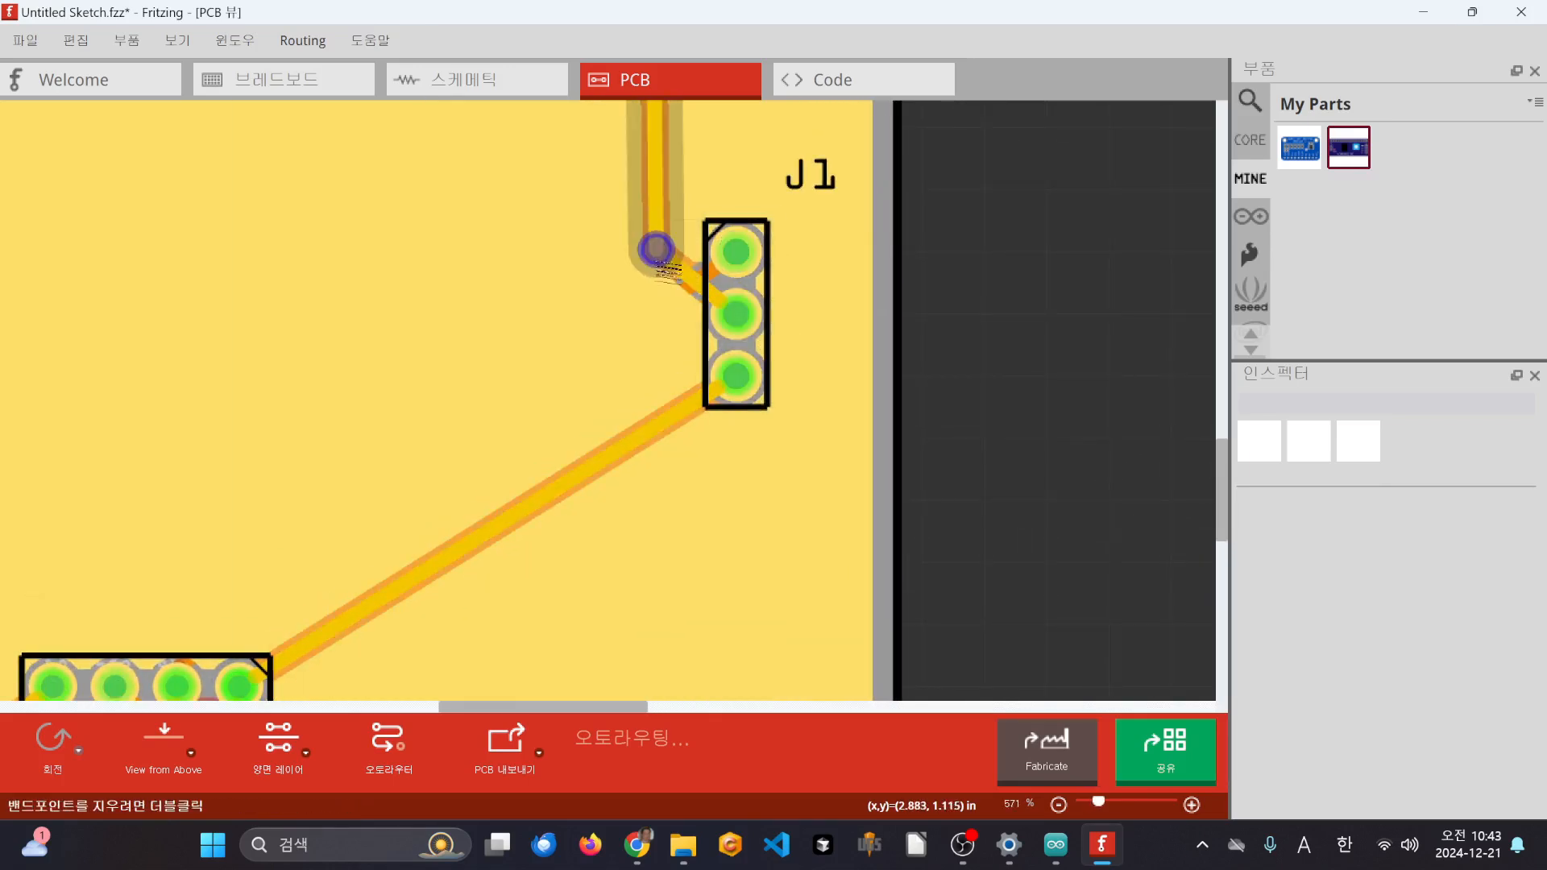
pyautogui.keyDown('ctrl'); pyautogui.scroll(-3, 895, 419); pyautogui.keyUp('ctrl')
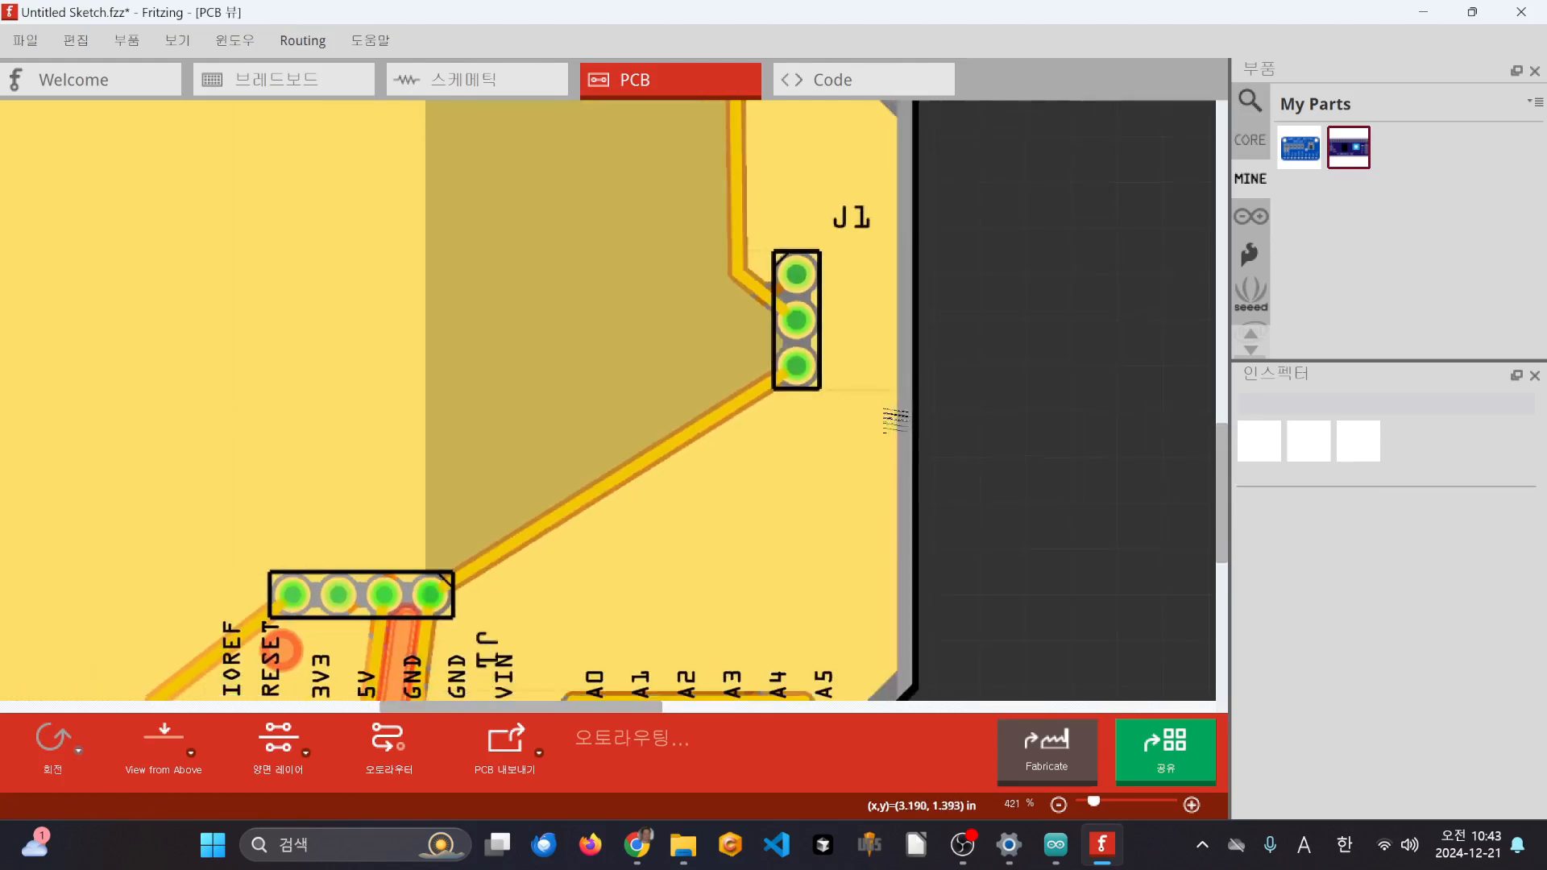
pyautogui.keyDown('ctrl'); pyautogui.scroll(-3, 895, 419); pyautogui.keyUp('ctrl')
pyautogui.keyDown('ctrl'); pyautogui.scroll(2, 685, 635); pyautogui.keyUp('ctrl')
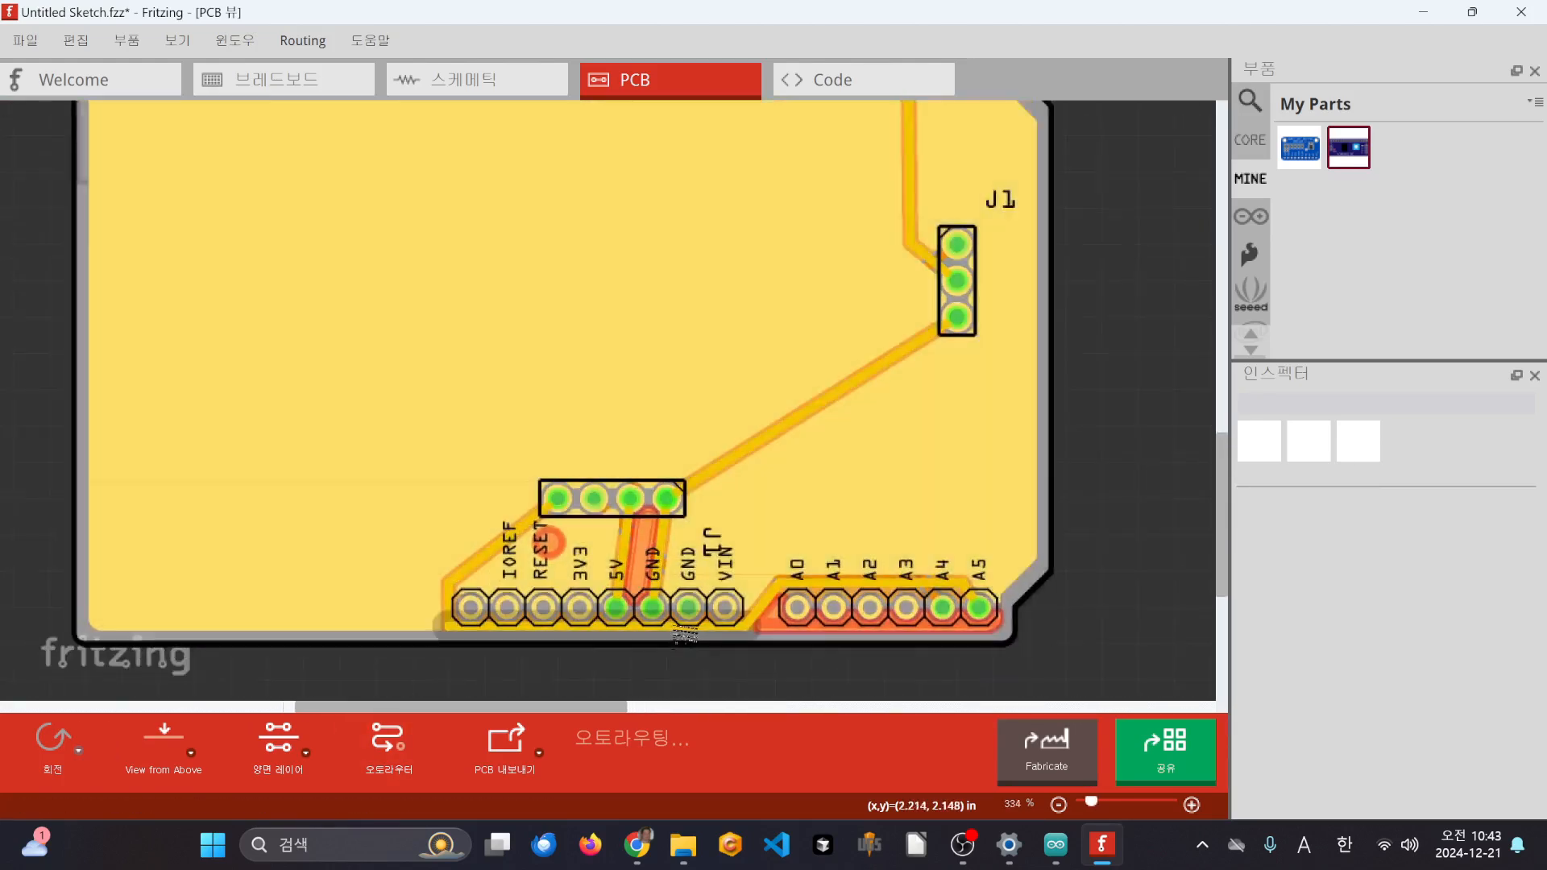
pyautogui.keyDown('ctrl'); pyautogui.scroll(2, 684, 634); pyautogui.keyUp('ctrl')
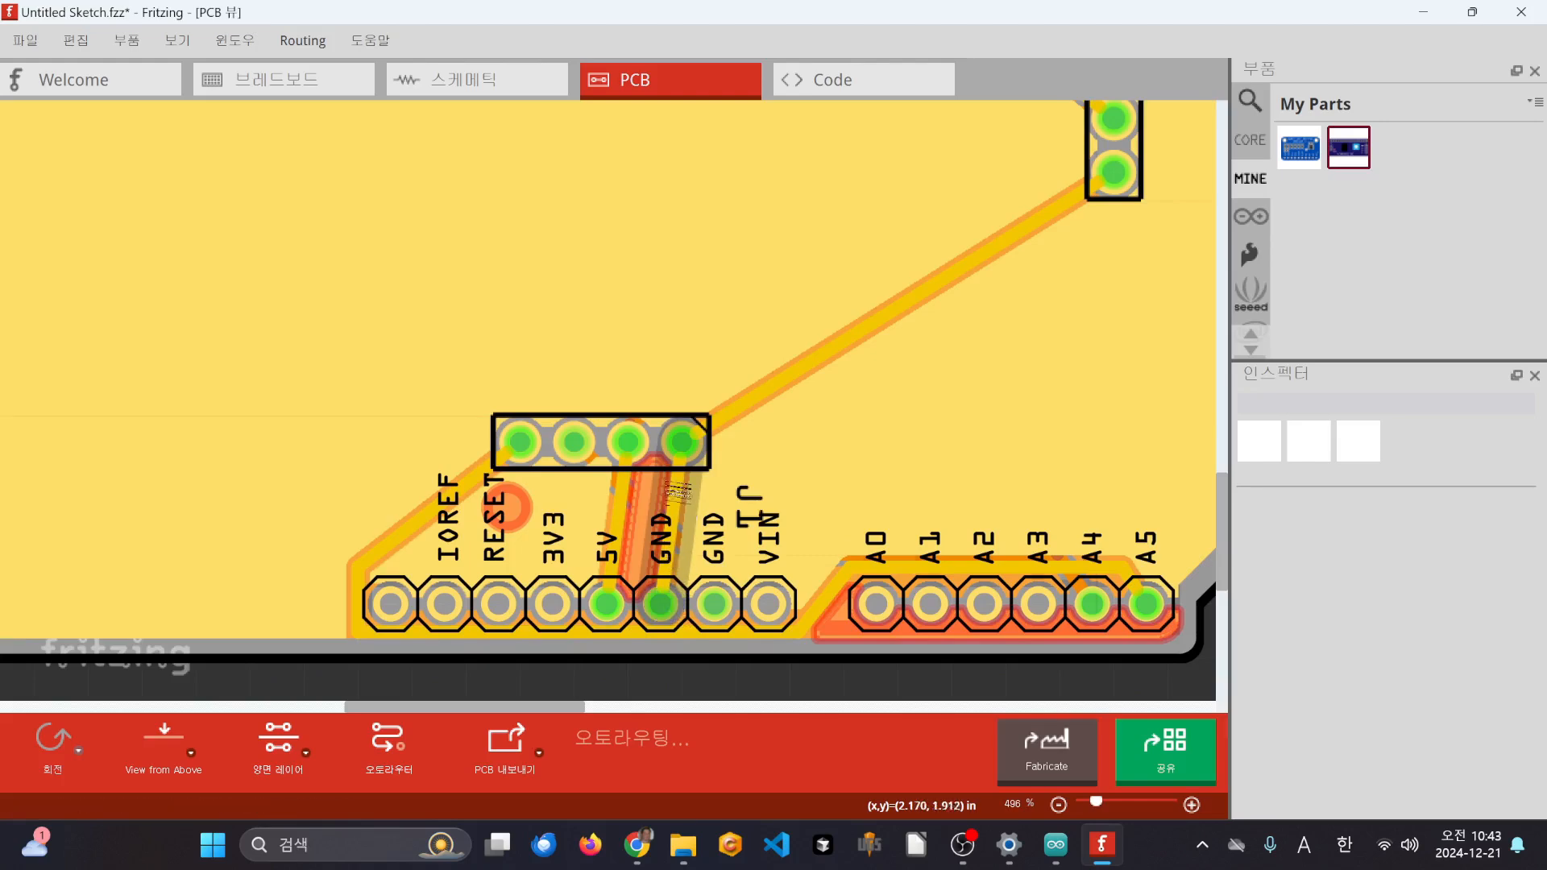
pyautogui.keyDown('ctrl'); pyautogui.scroll(-3, 777, 443); pyautogui.keyUp('ctrl')
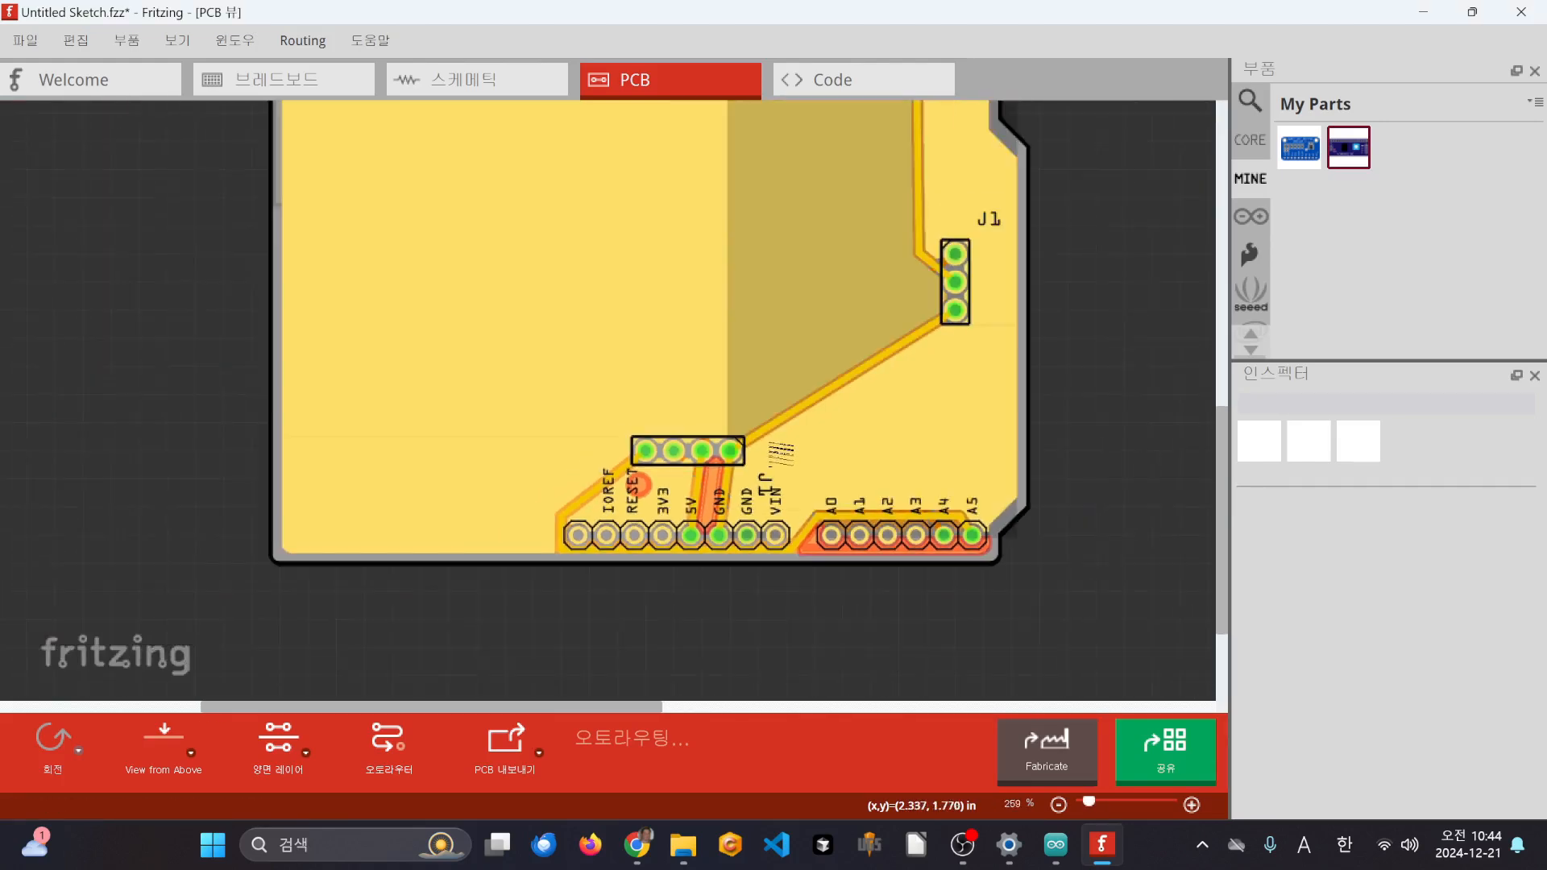
pyautogui.keyDown('ctrl'); pyautogui.scroll(-2, 781, 453); pyautogui.keyUp('ctrl')
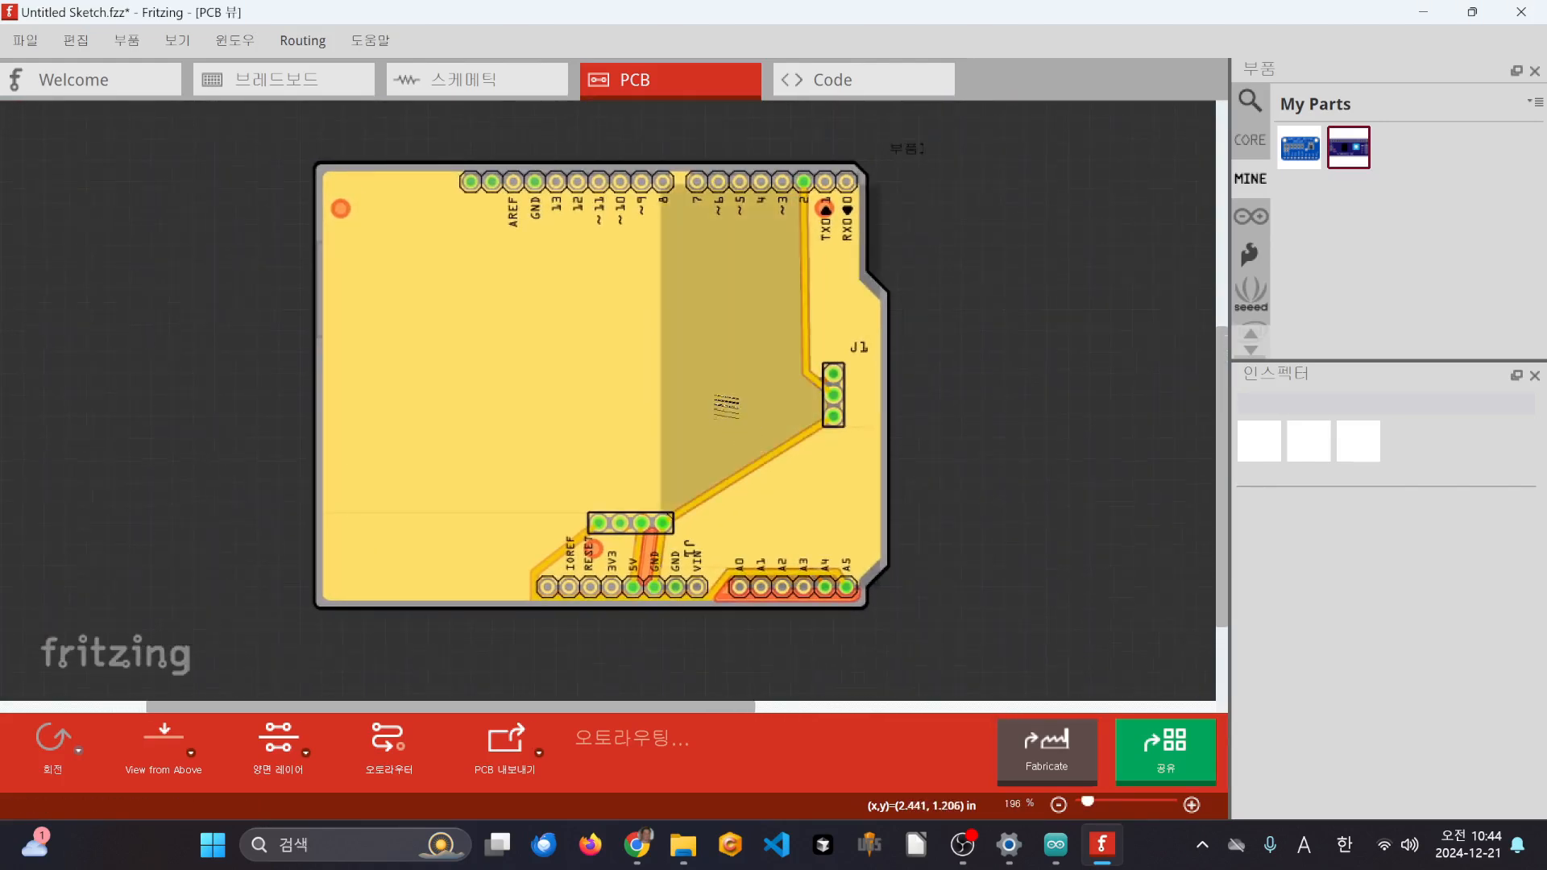
pyautogui.scroll(6, 726, 407)
pyautogui.scroll(-3, 725, 407)
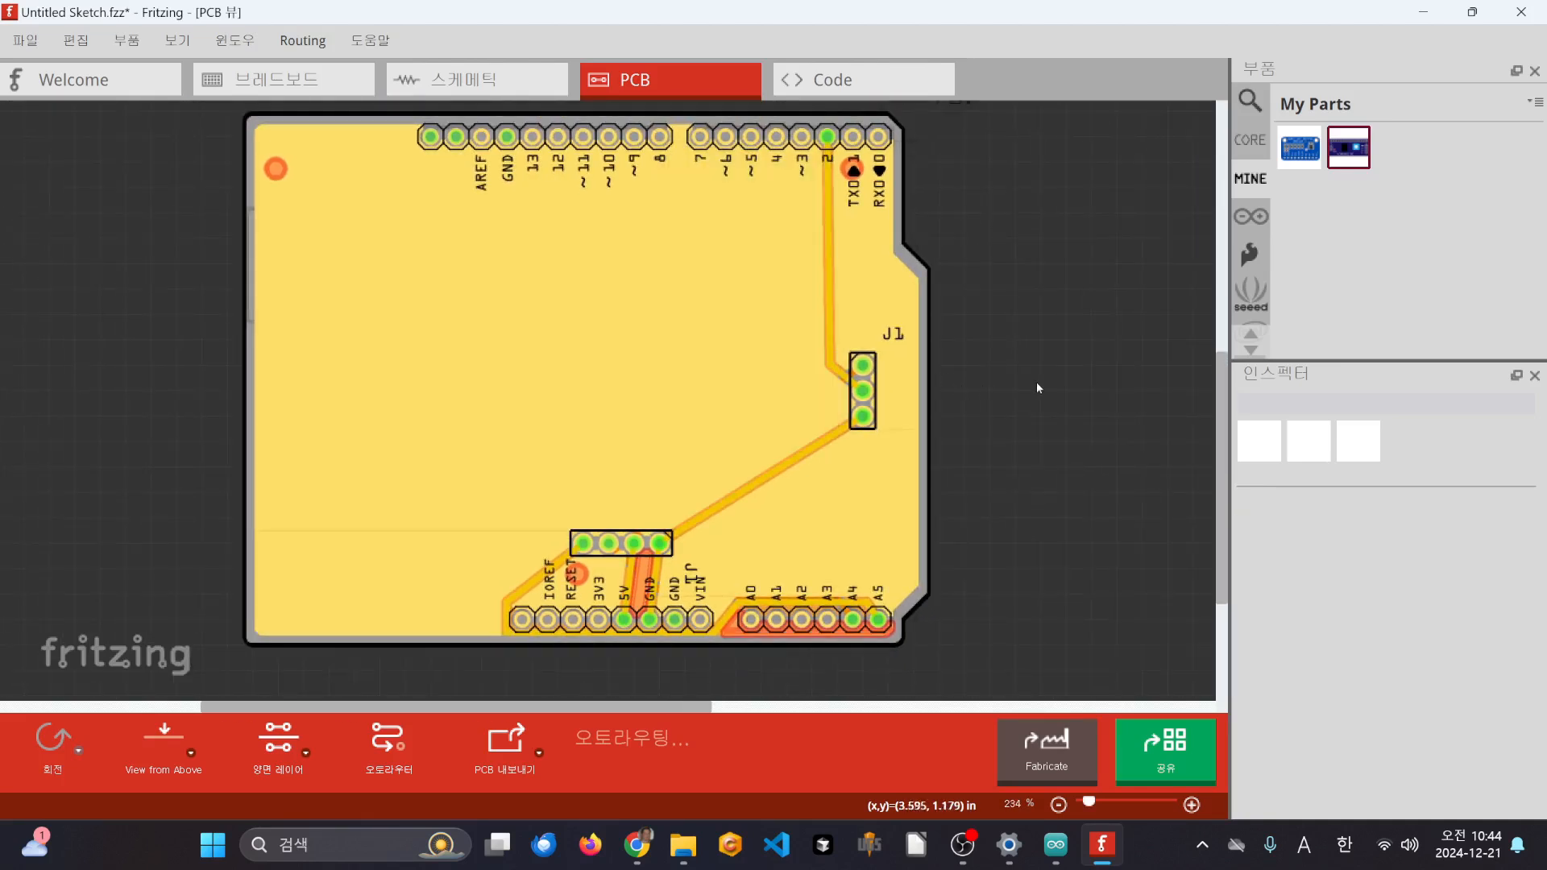
pyautogui.moveTo(1036, 383); pyautogui.dragTo(1039, 392, button='middle')
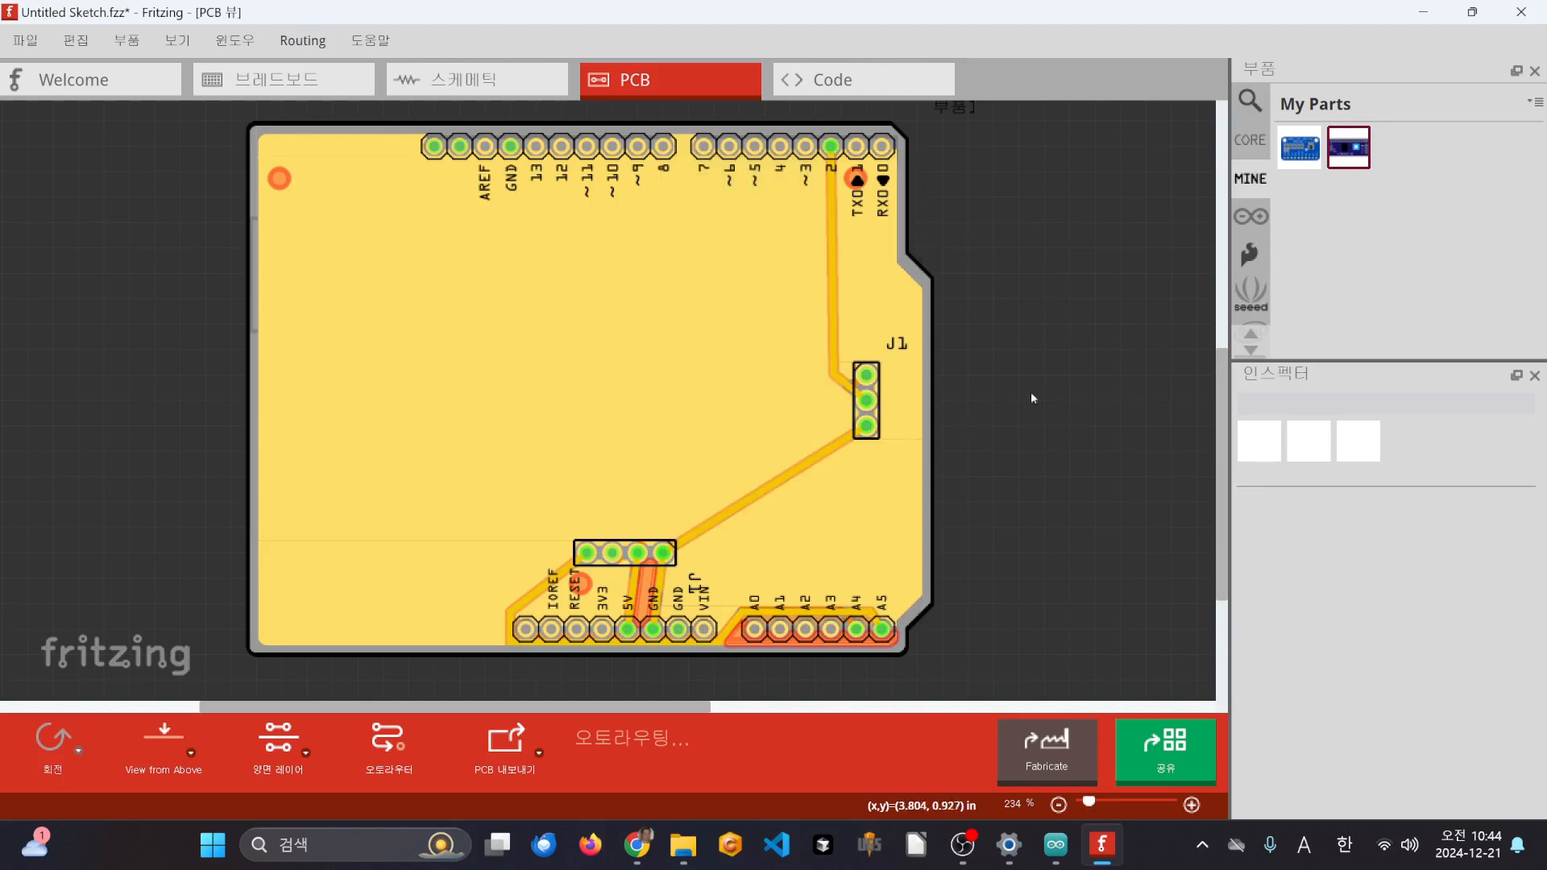
# - Generate the Ground Fill (top and bottom) again on the shield board
pyautogui.click(310, 42)
pyautogui.moveTo(636, 152)
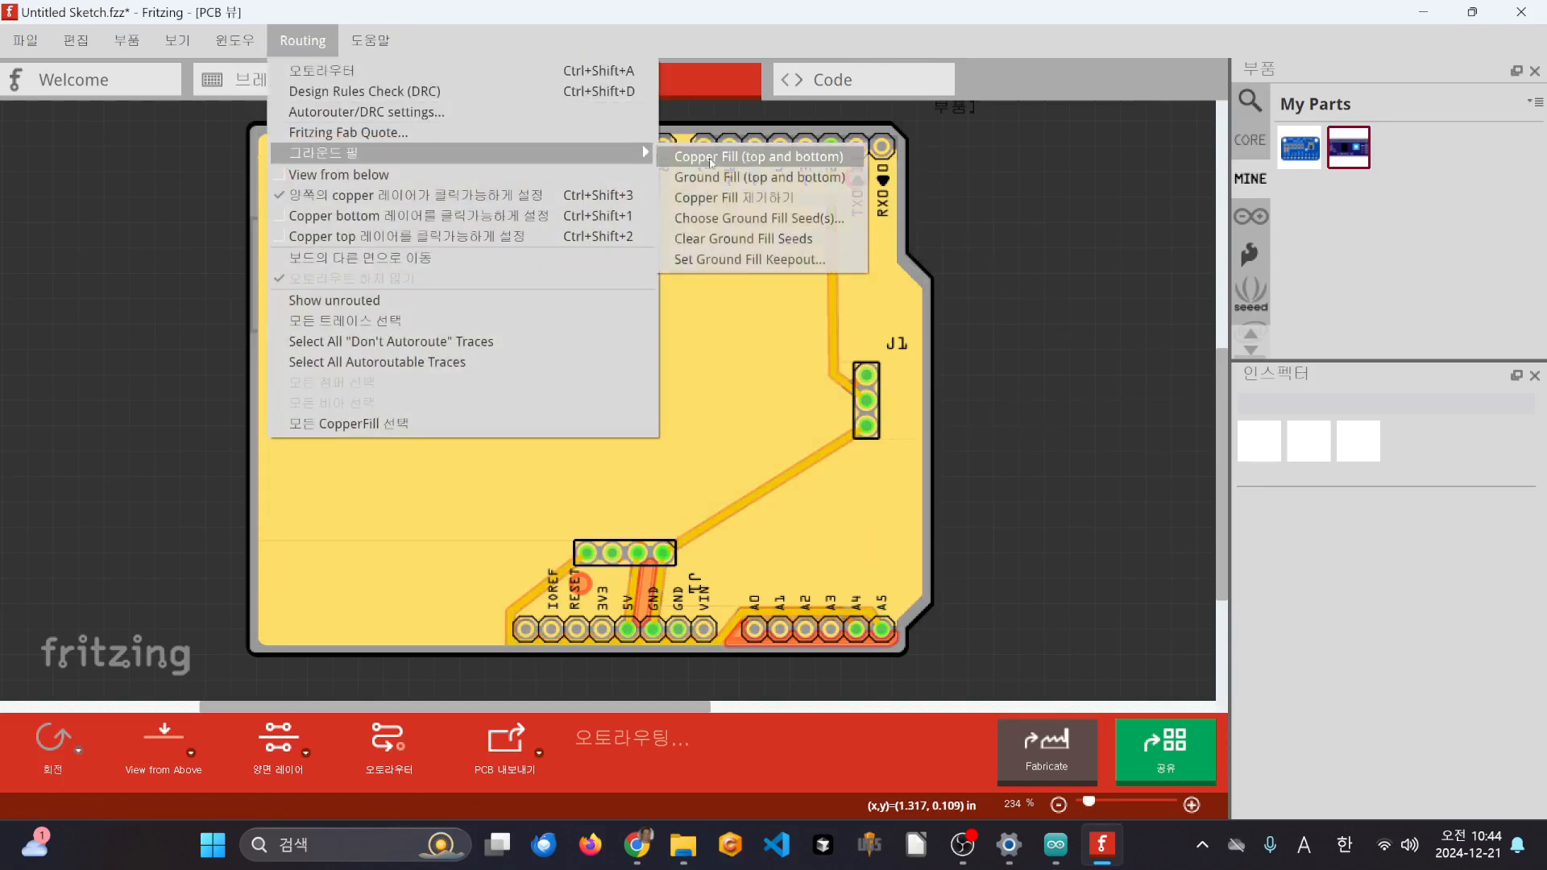
pyautogui.click(784, 180)
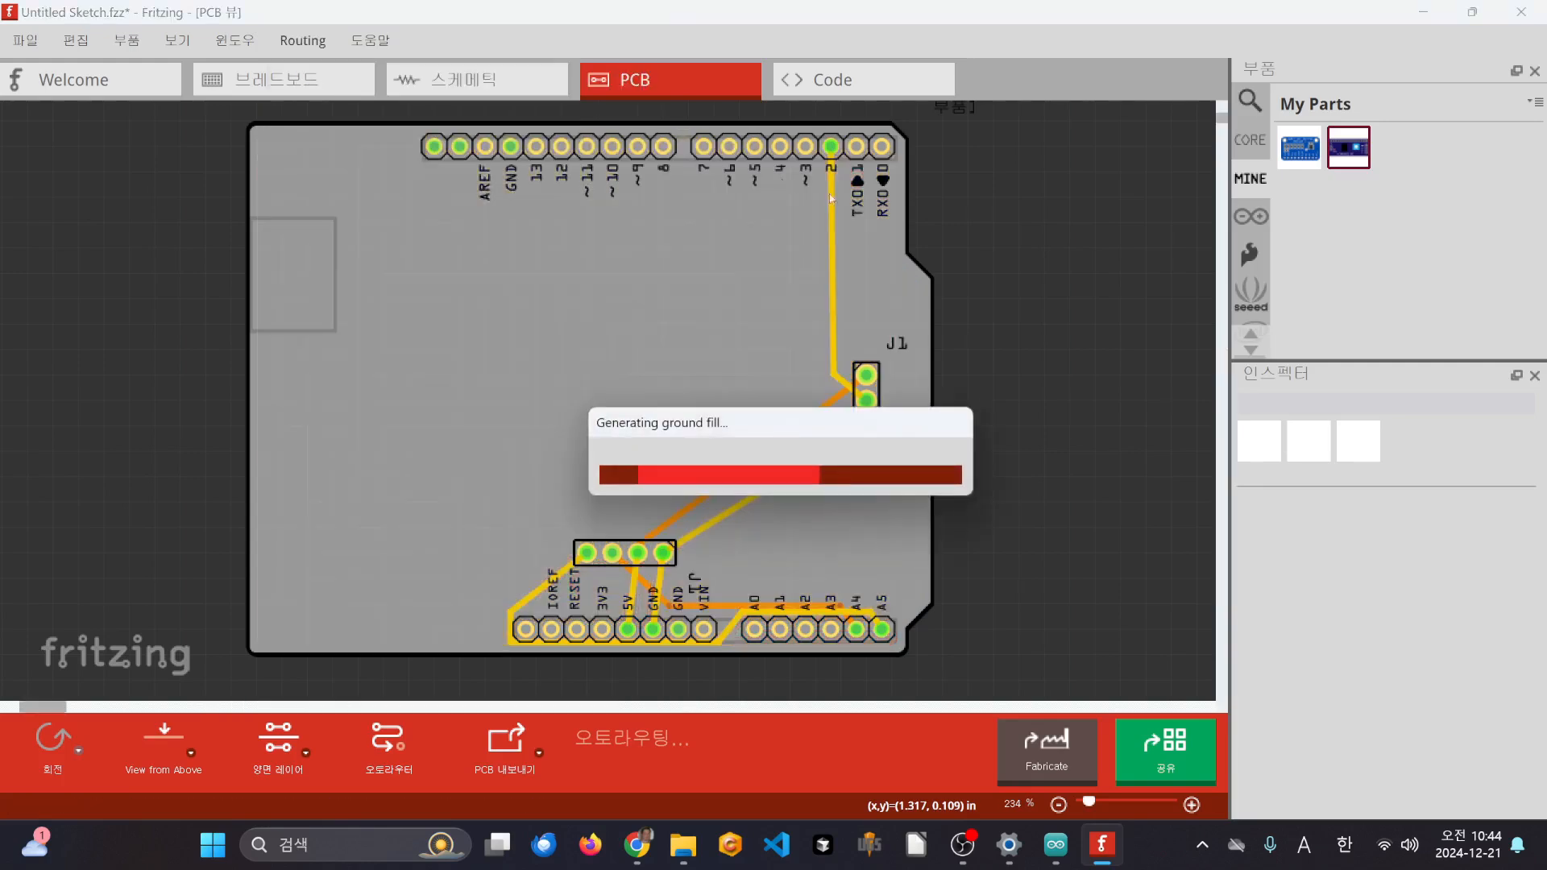
# - Examine how the regenerated fill meets the GND trace and the trace joining the two headers
pyautogui.keyDown('ctrl'); pyautogui.scroll(5, 651, 627); pyautogui.keyUp('ctrl')
pyautogui.keyDown('ctrl'); pyautogui.scroll(2, 683, 625); pyautogui.keyUp('ctrl')
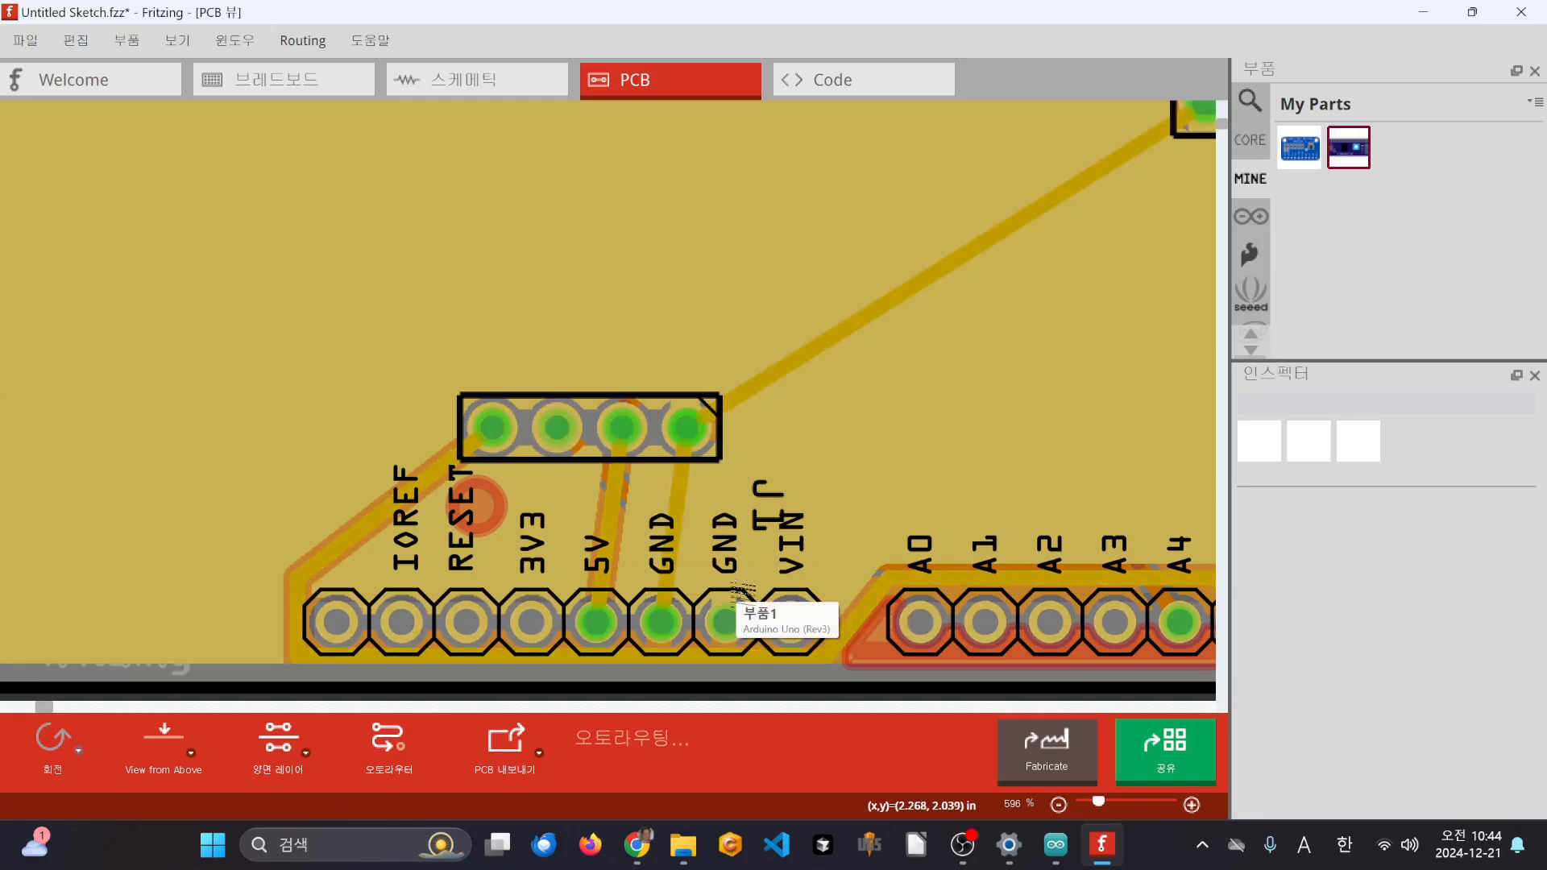
pyautogui.keyDown('ctrl'); pyautogui.scroll(-1, 694, 490); pyautogui.keyUp('ctrl')
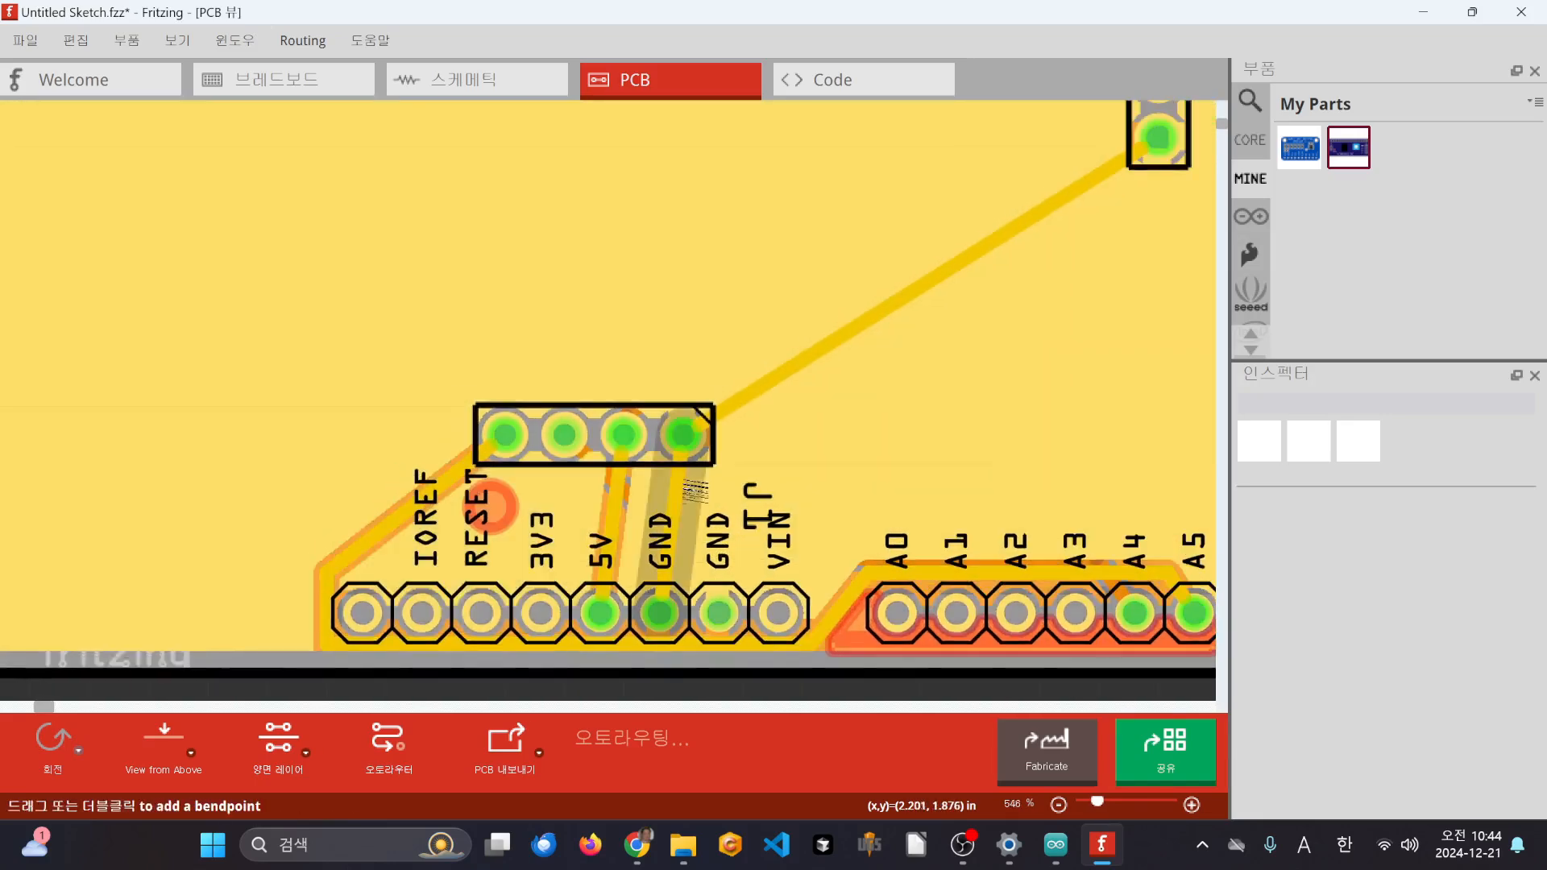
pyautogui.keyDown('ctrl'); pyautogui.scroll(-5, 694, 490); pyautogui.keyUp('ctrl')
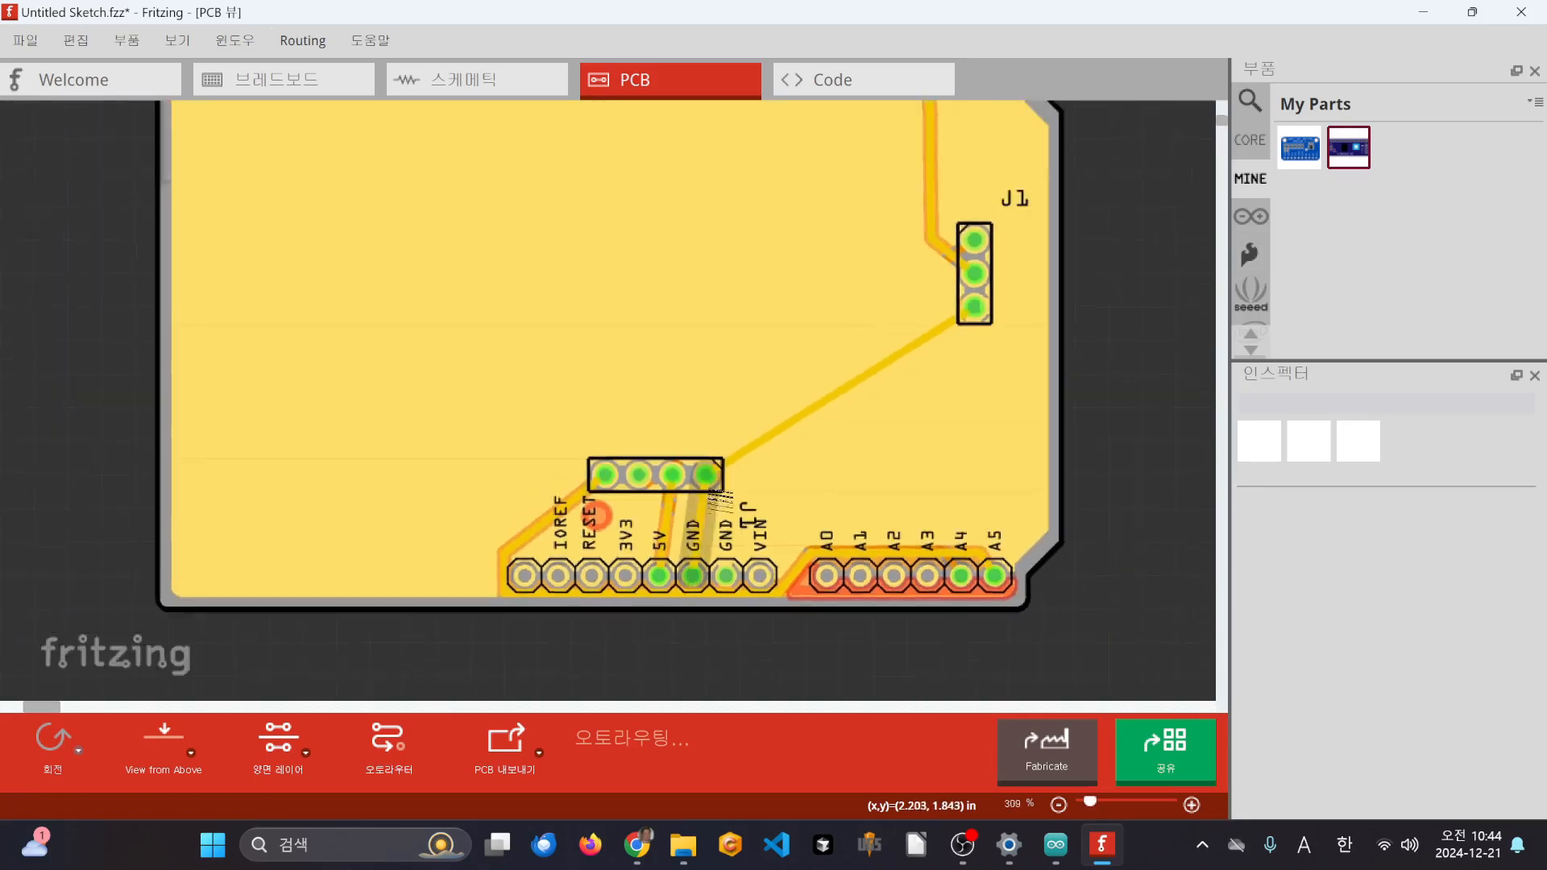
pyautogui.keyDown('ctrl'); pyautogui.scroll(-2, 694, 490); pyautogui.keyUp('ctrl')
pyautogui.moveTo(1010, 439); pyautogui.dragTo(1004, 456, button='middle')
pyautogui.scroll(-1, 1007, 444)
pyautogui.scroll(2, 853, 447)
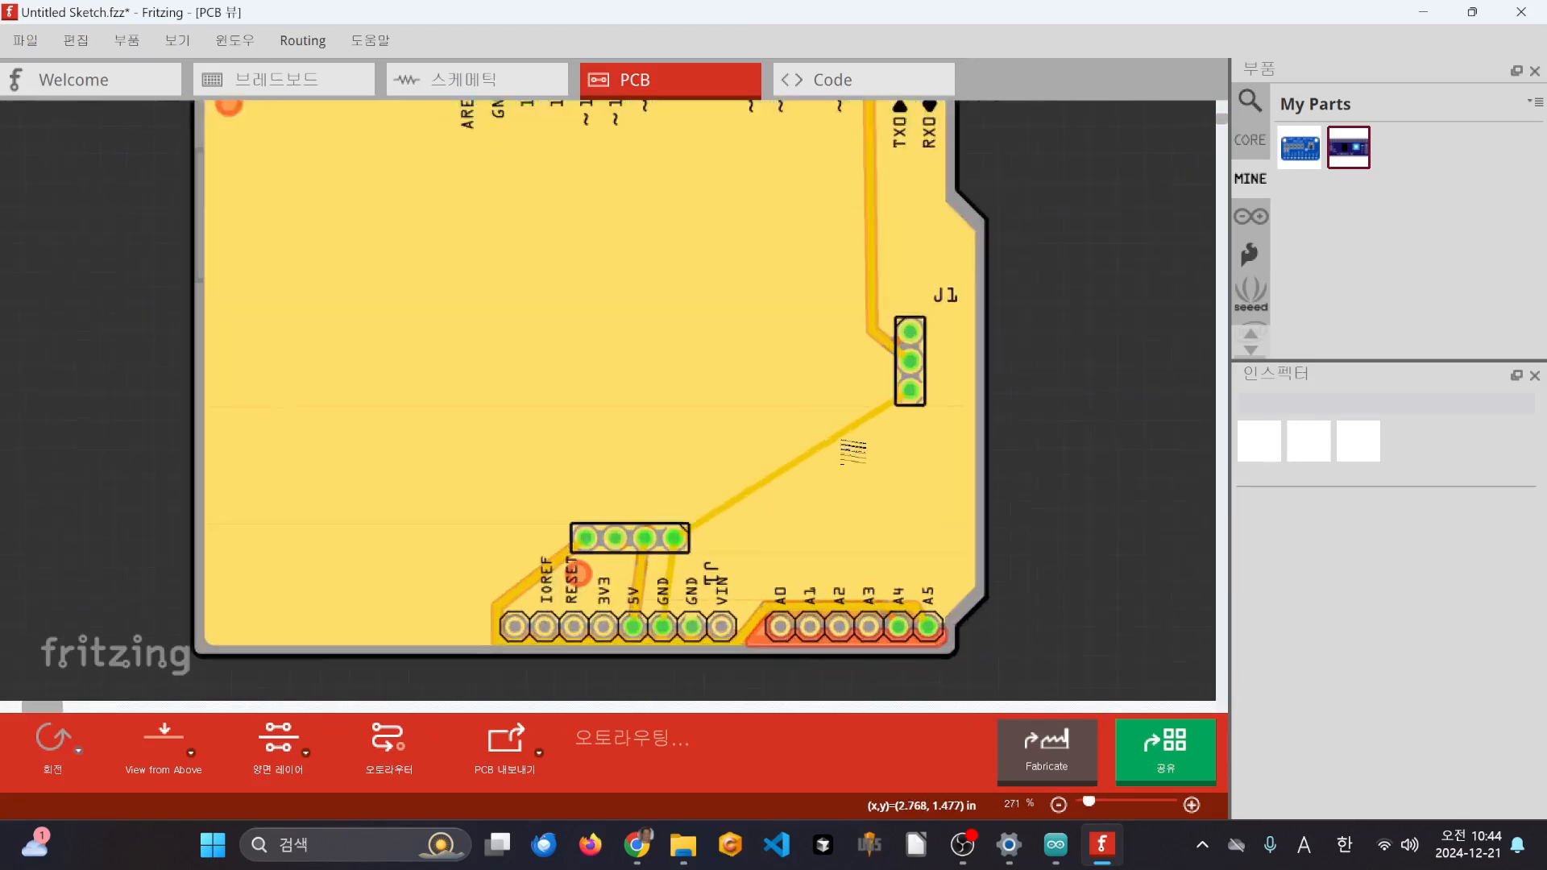
pyautogui.scroll(2, 853, 449)
pyautogui.scroll(-1, 855, 440)
pyautogui.scroll(2, 862, 440)
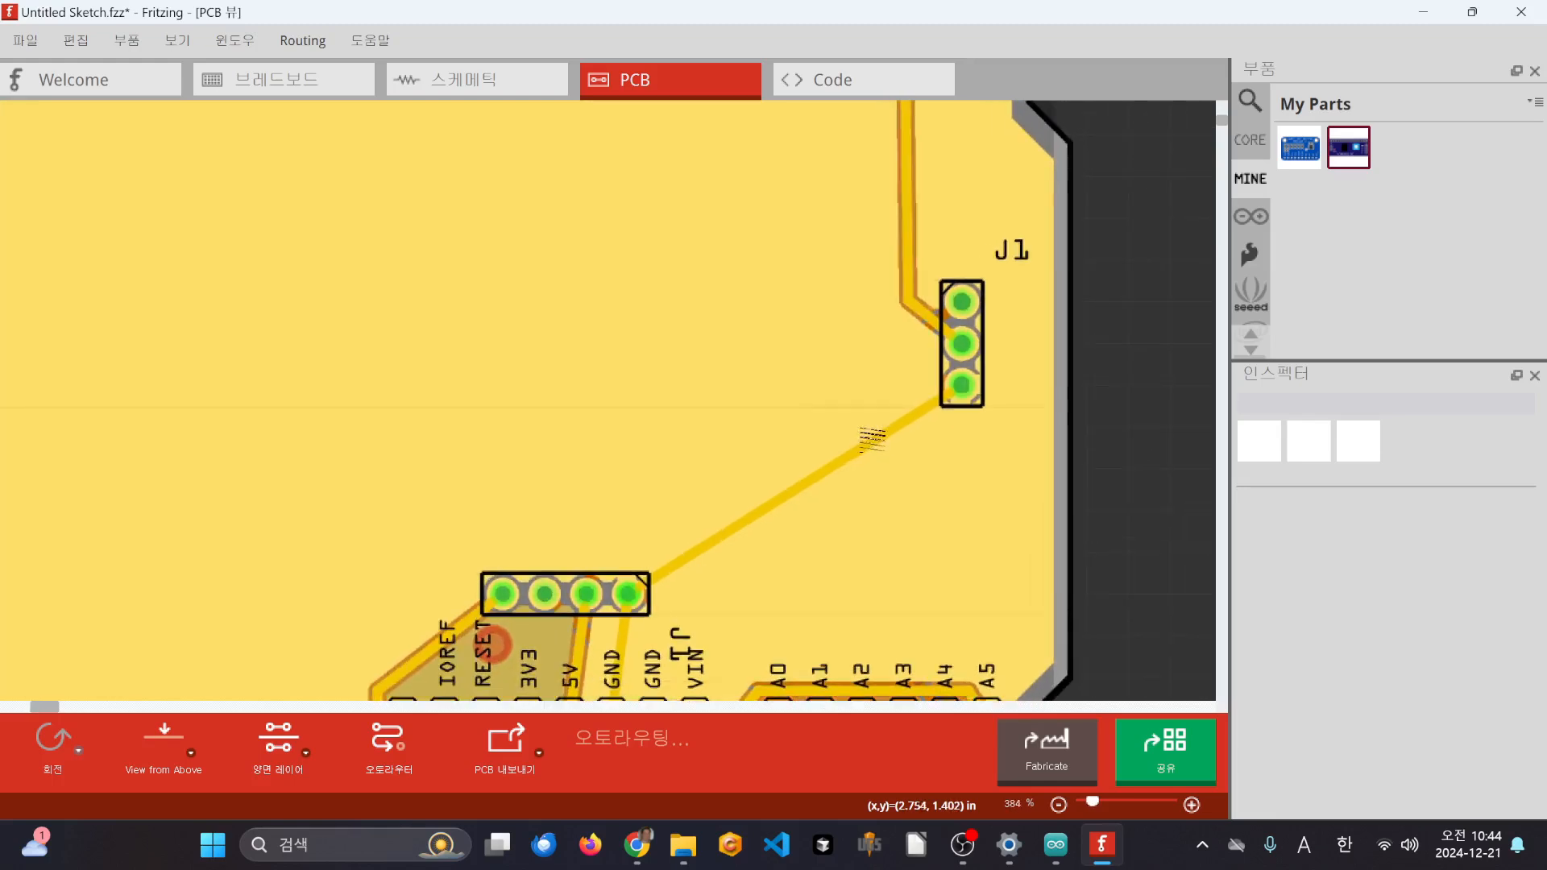
pyautogui.scroll(-2, 872, 439)
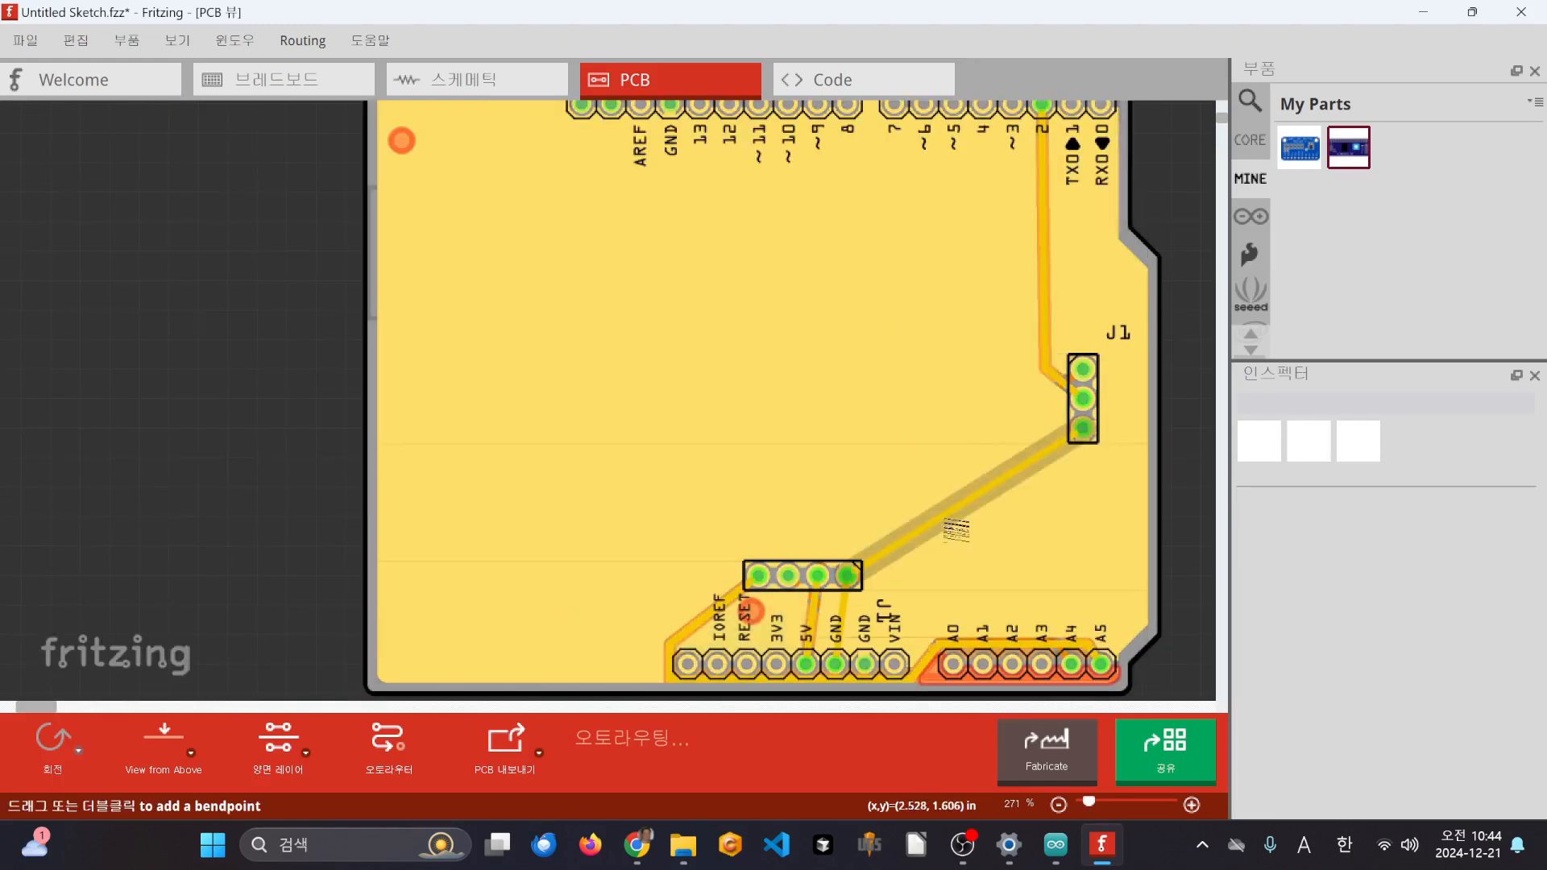
# - Inspect the properties of the trace joining the two headers, the short trace at the three-pin header's middle pin, and the copper fill
pyautogui.click(956, 529)
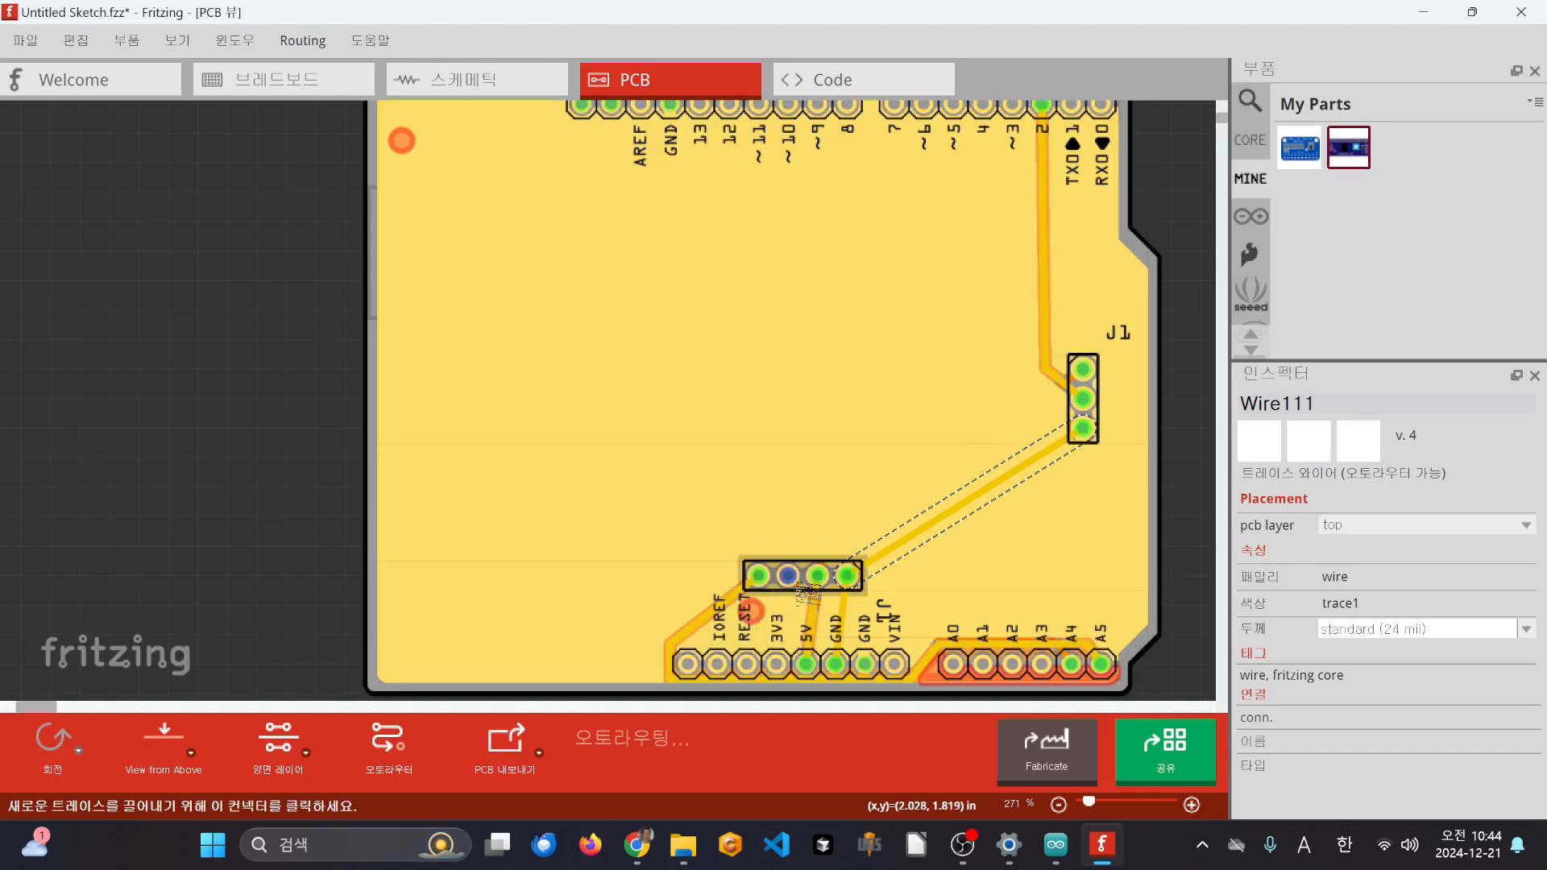
pyautogui.scroll(2, 1079, 383)
pyautogui.scroll(1, 1080, 399)
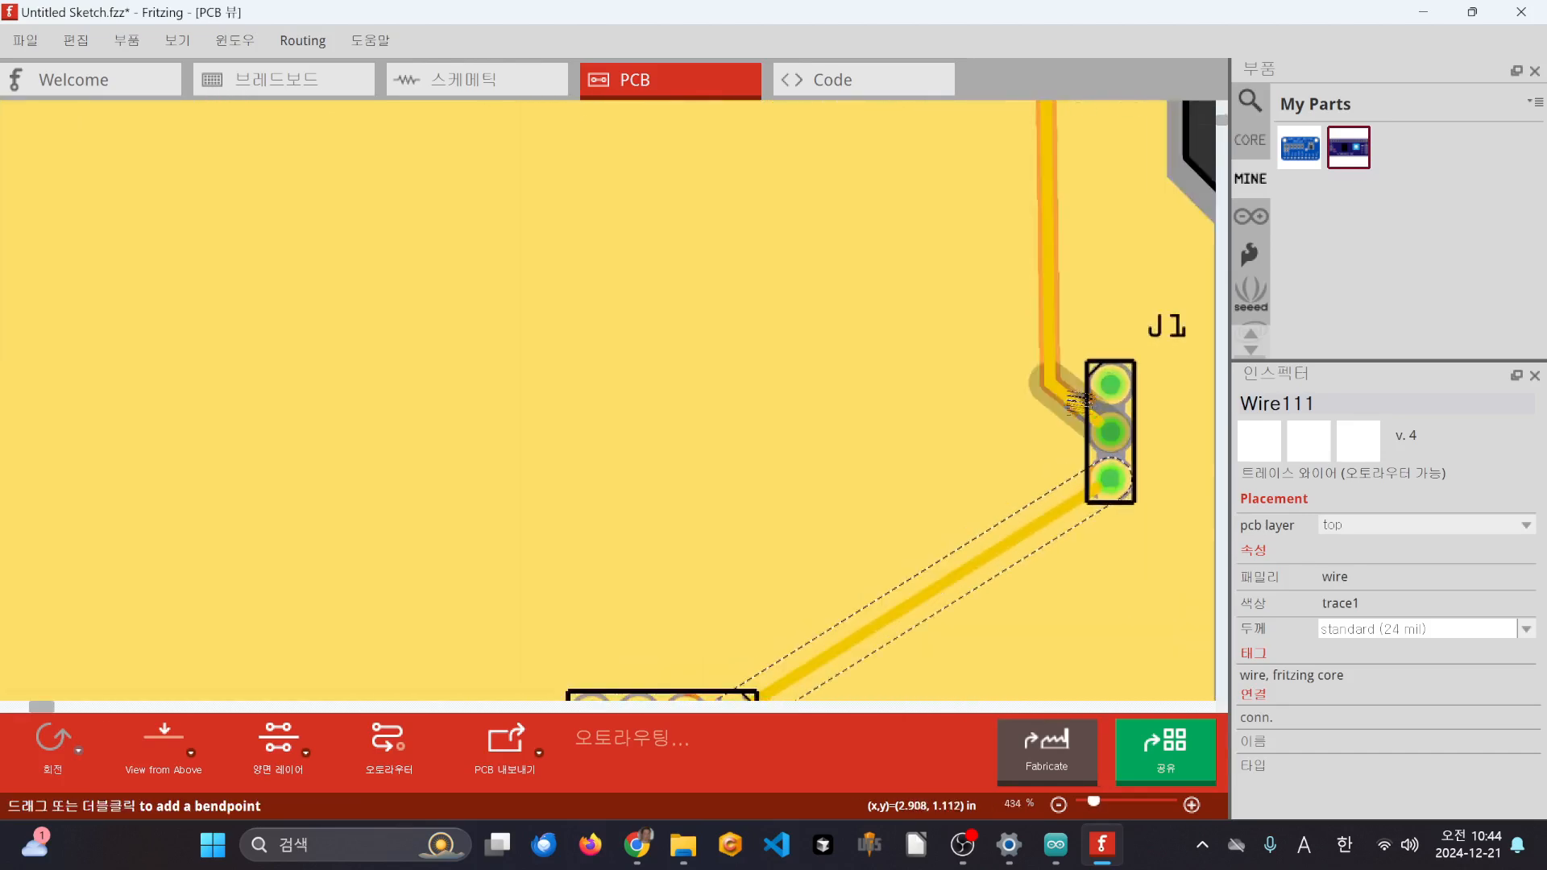
pyautogui.click(1100, 410)
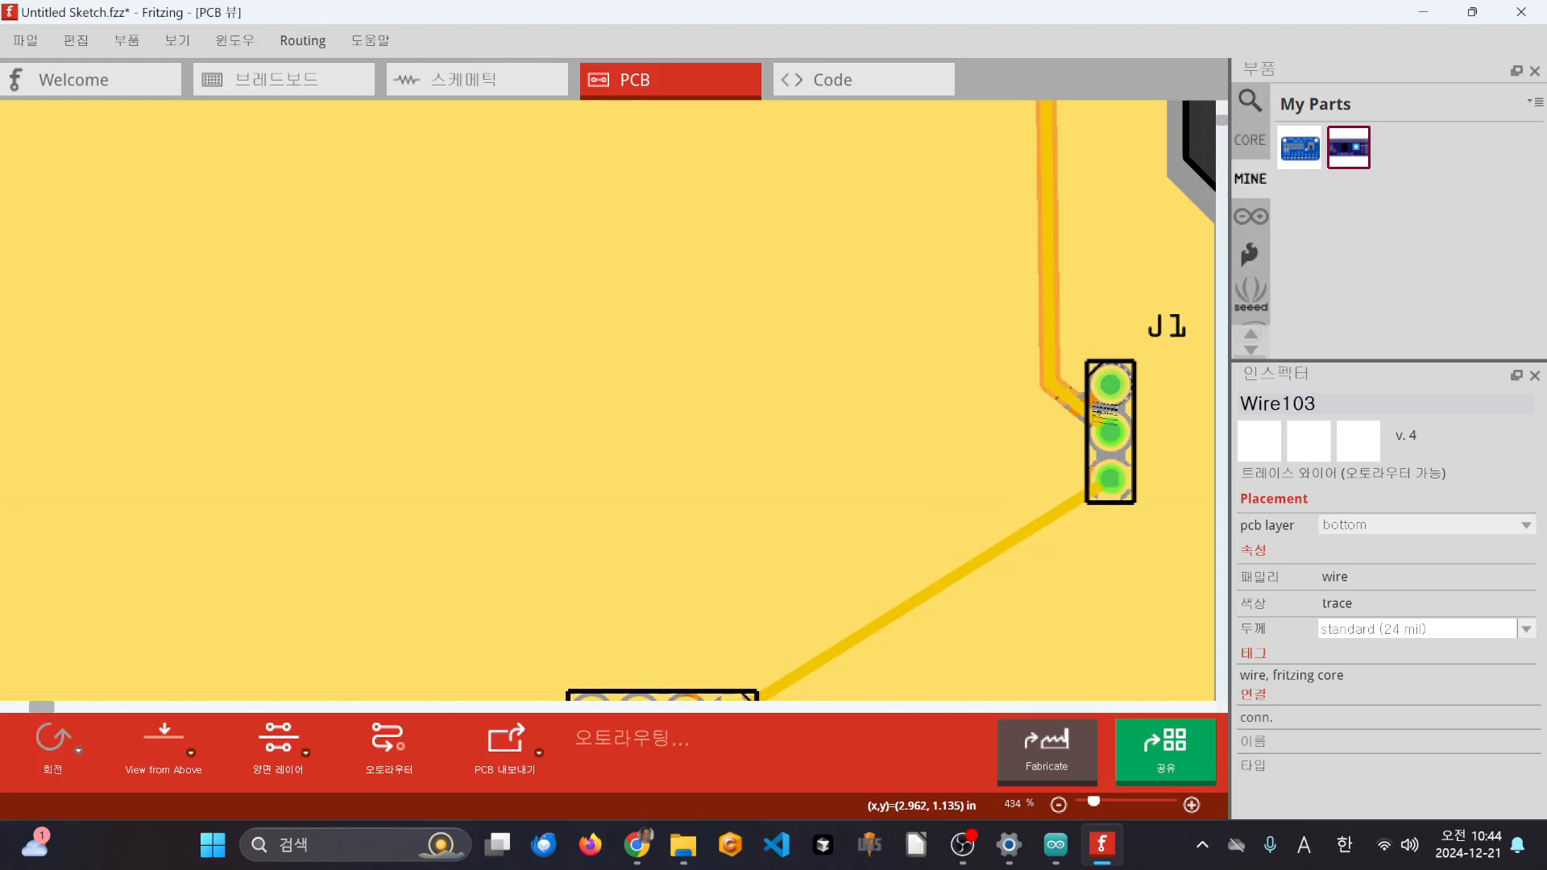
pyautogui.scroll(-5, 1103, 411)
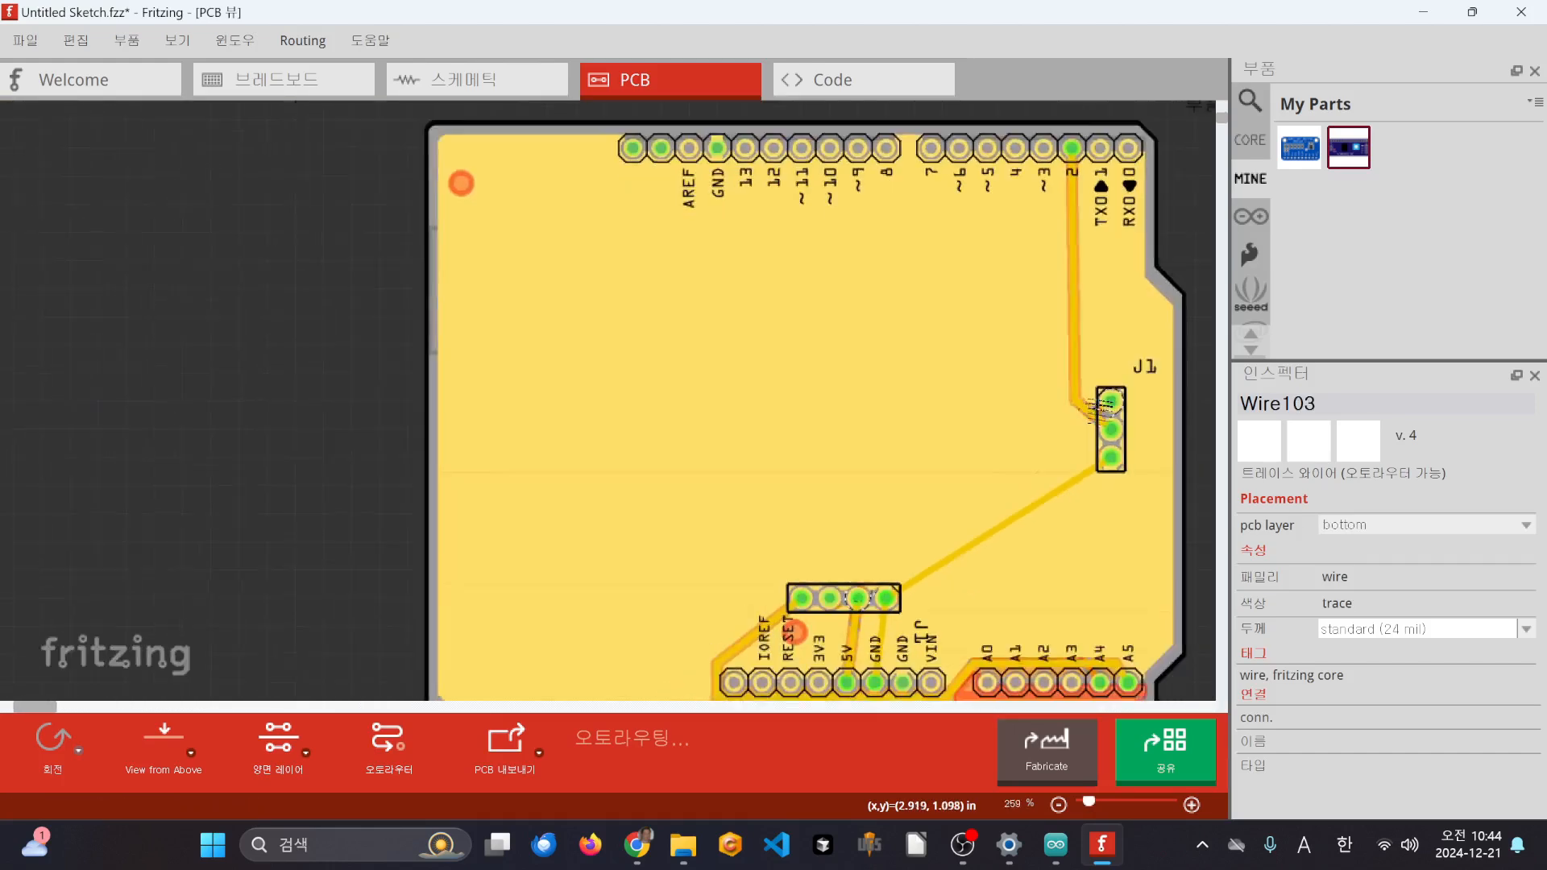
pyautogui.click(1120, 380)
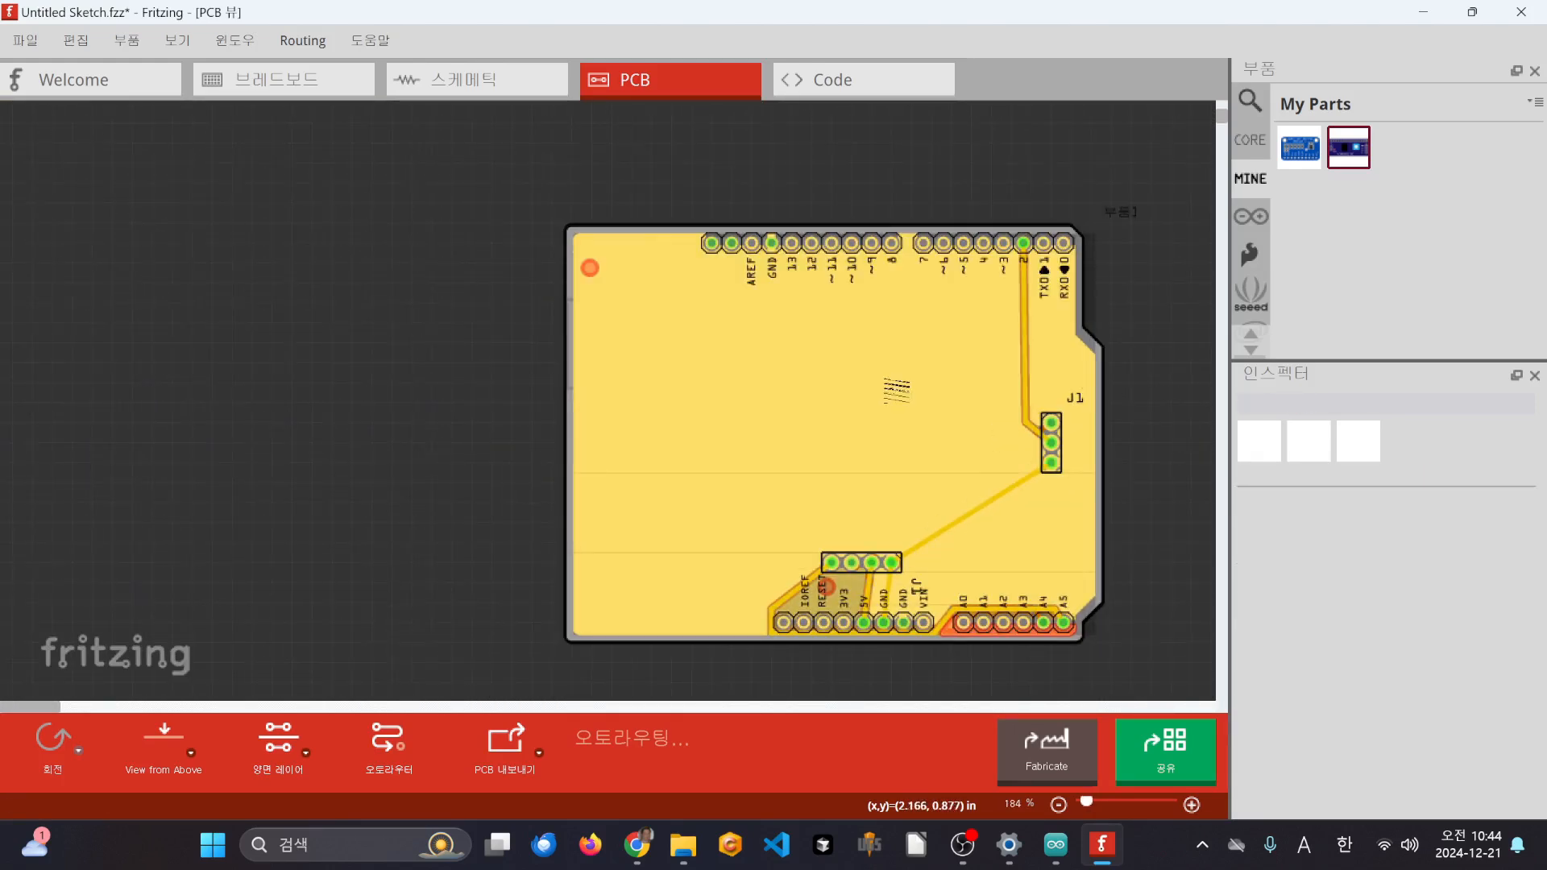
pyautogui.click(898, 388)
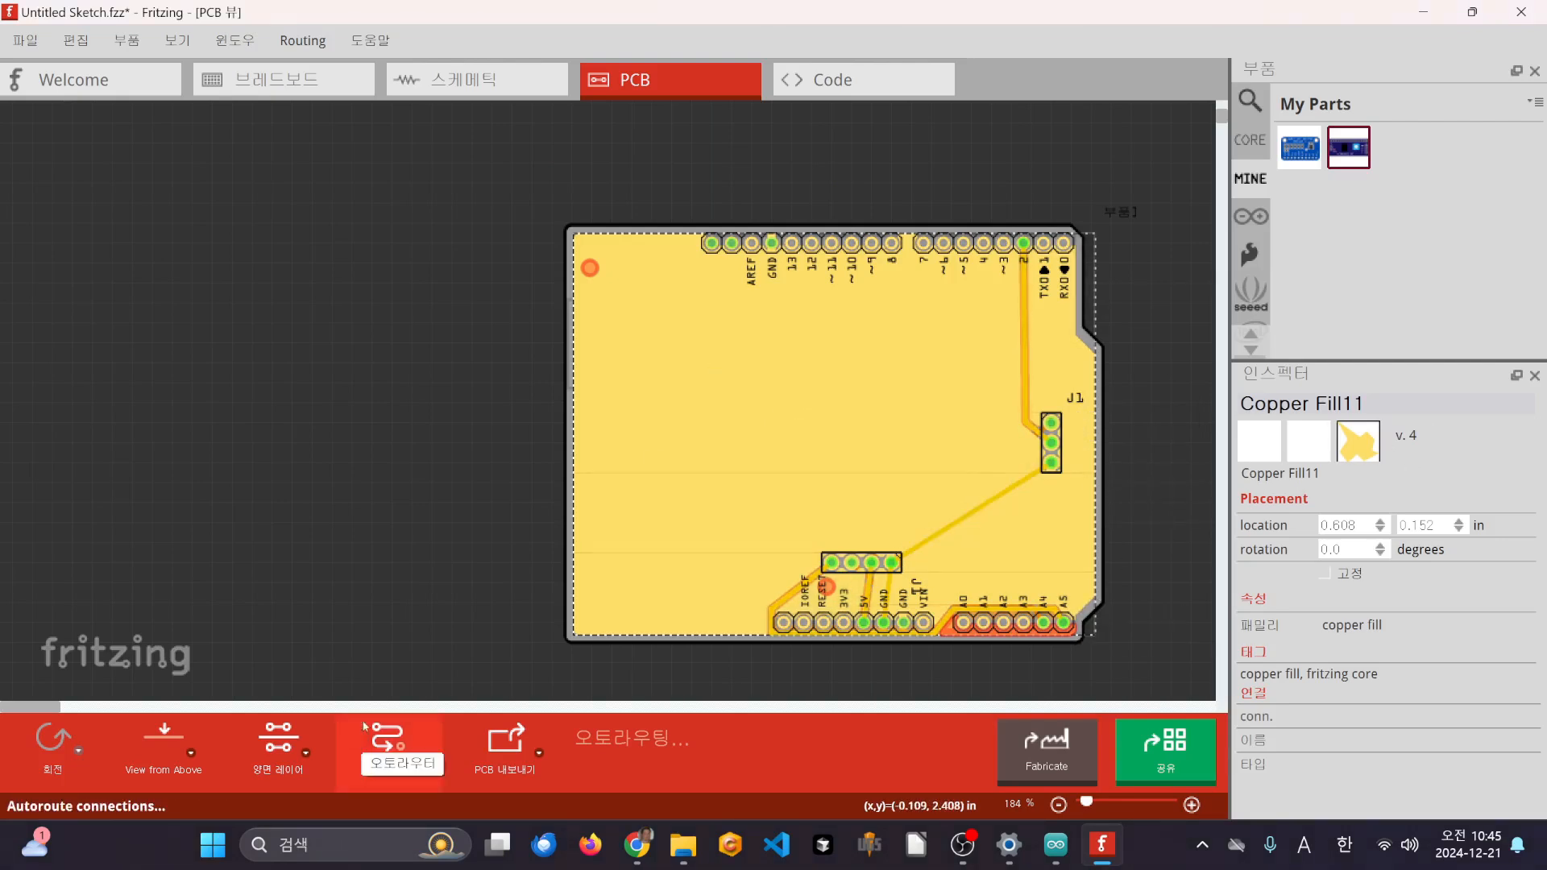
# - Remove the existing copper fill from the shield board and regenerate it as Ground Fill (top and bottom)
pyautogui.click(302, 40)
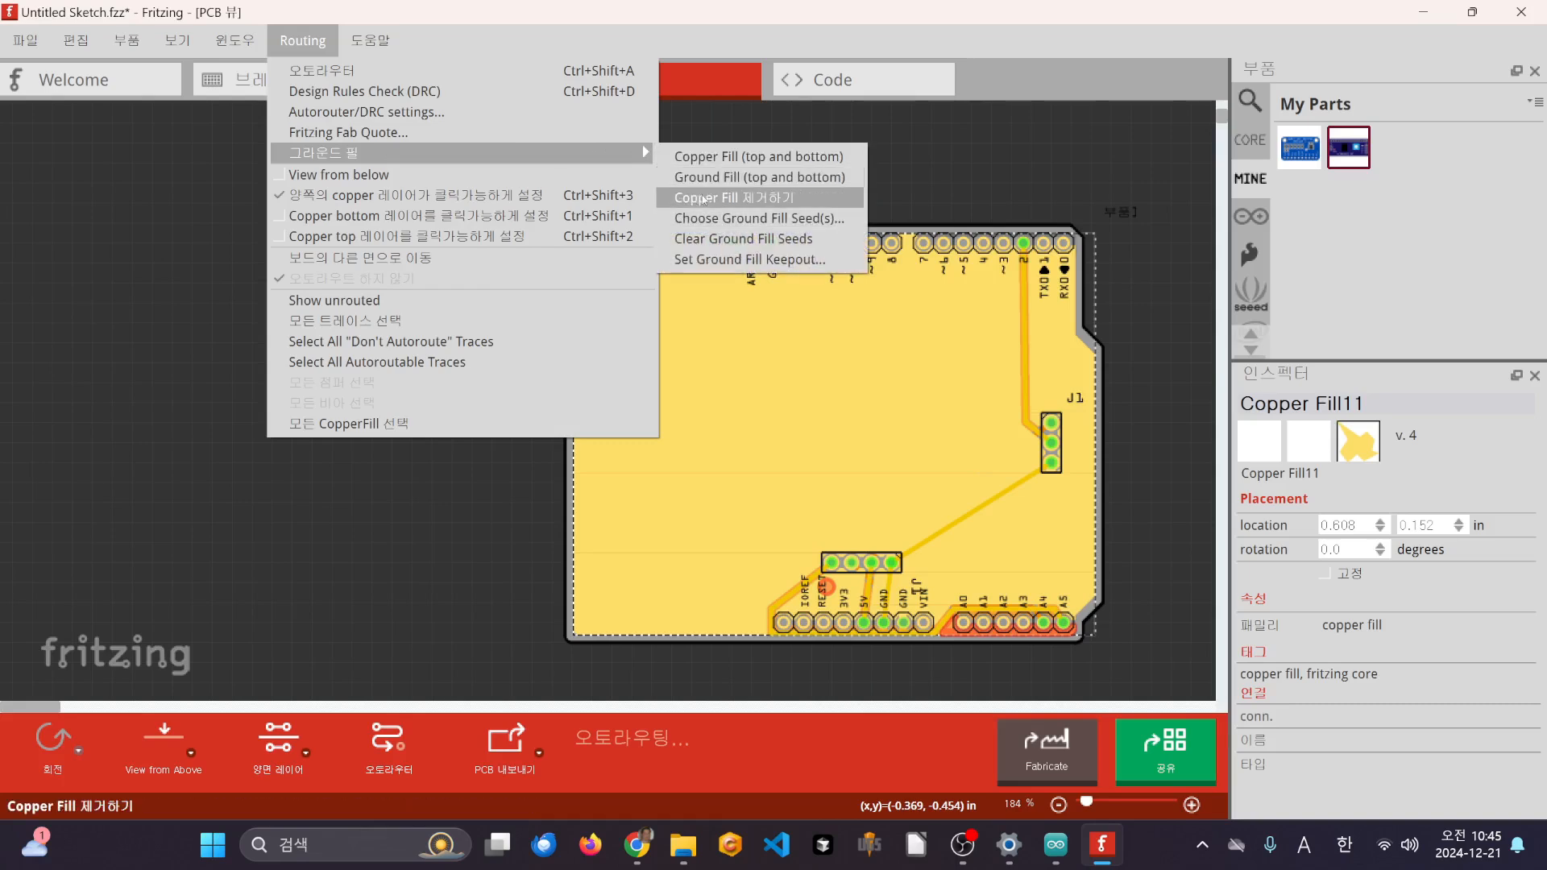
pyautogui.click(723, 198)
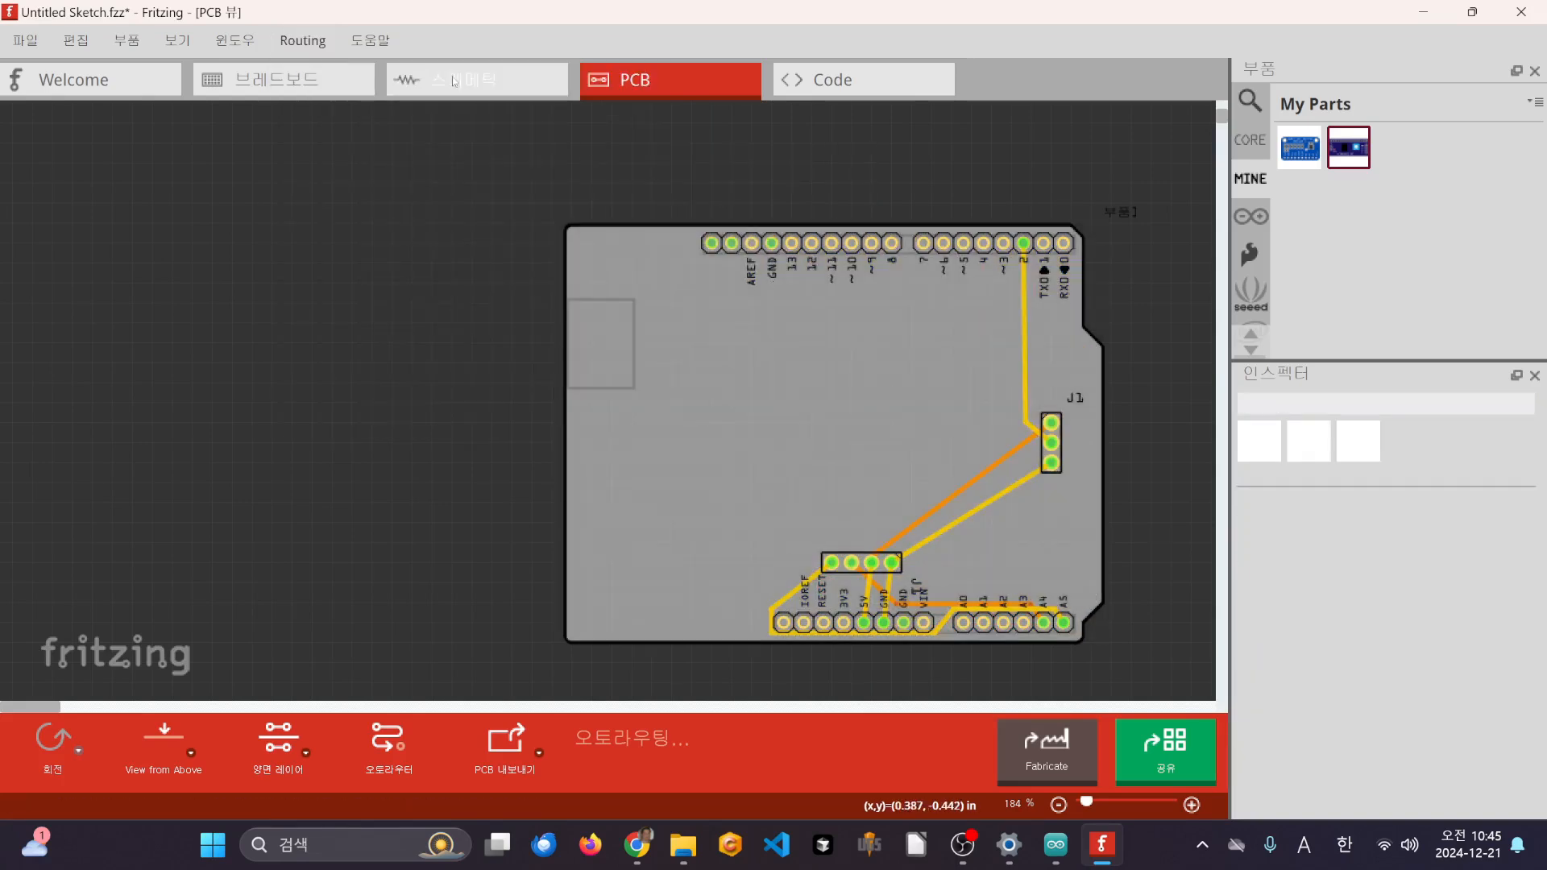
pyautogui.click(302, 40)
pyautogui.moveTo(630, 152)
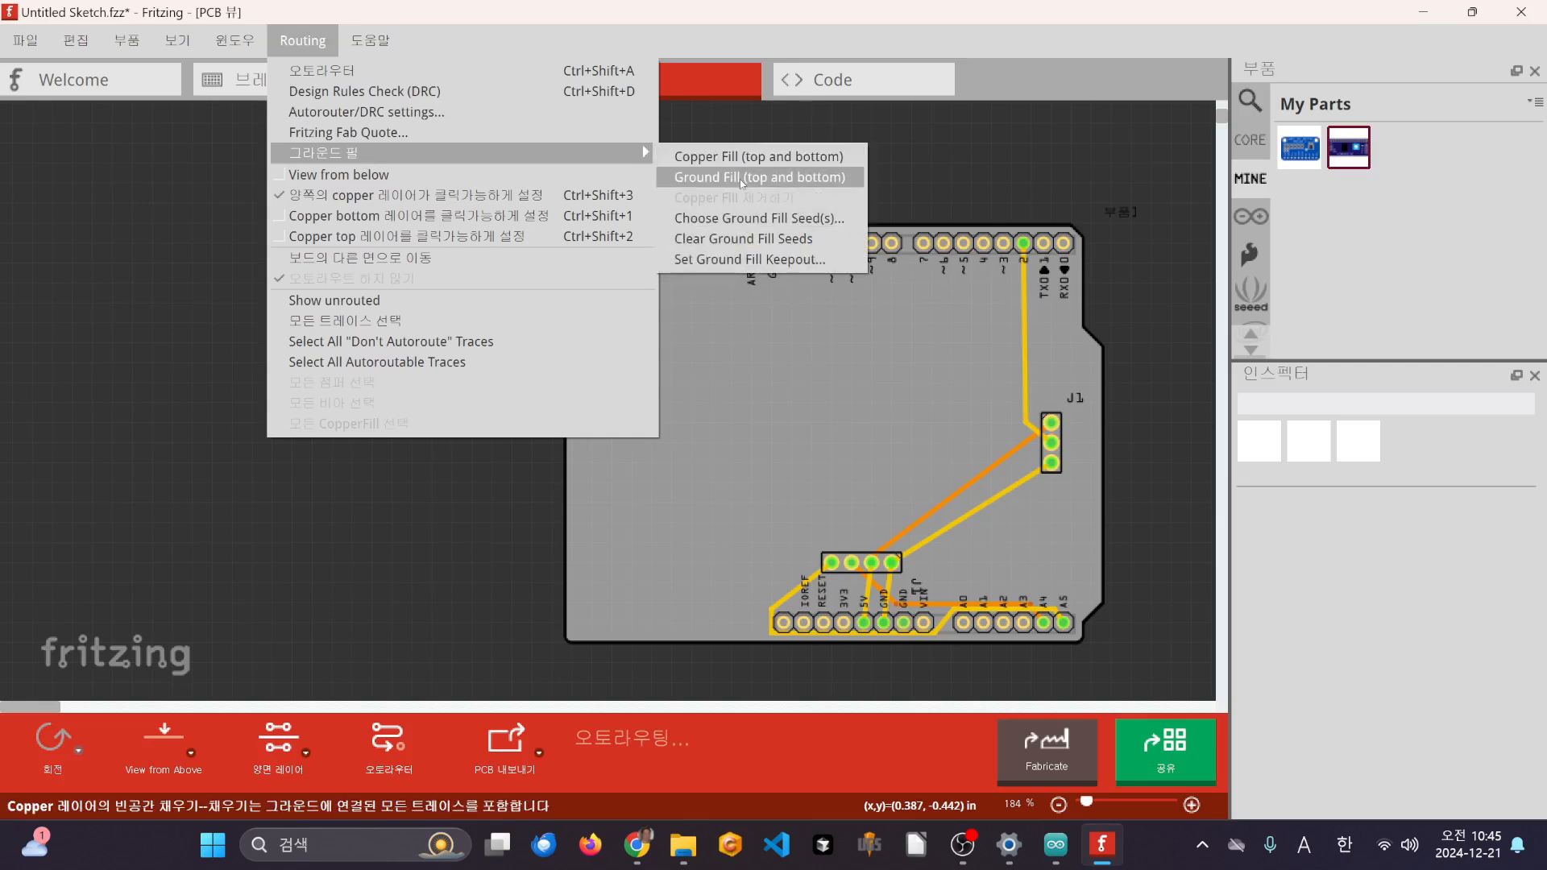
pyautogui.click(735, 177)
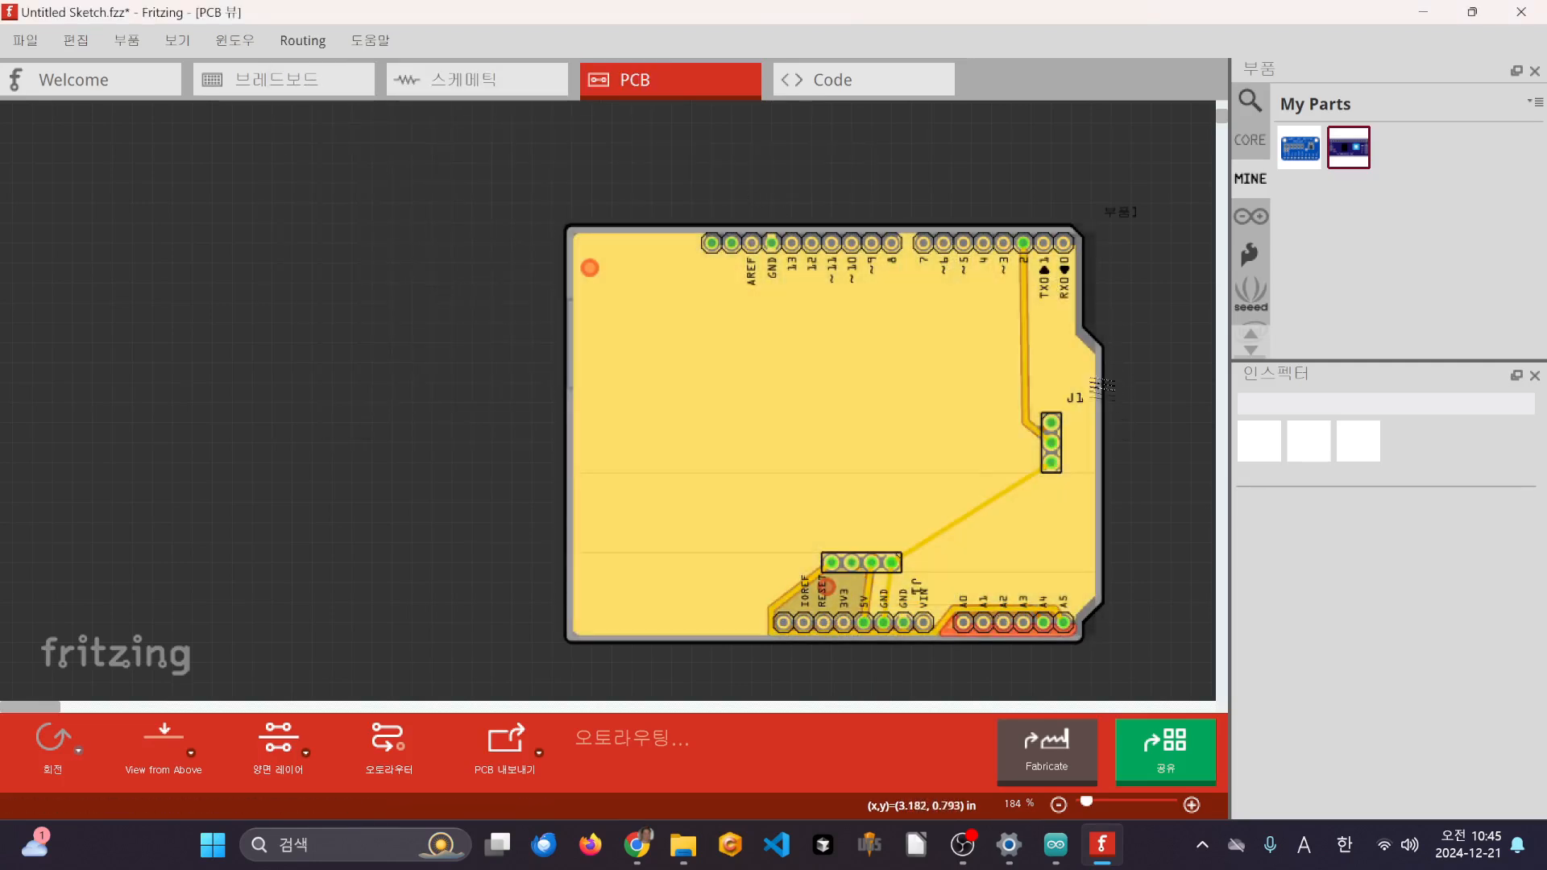
pyautogui.keyDown('ctrl'); pyautogui.scroll(5, 1080, 466); pyautogui.keyUp('ctrl')
pyautogui.keyDown('ctrl'); pyautogui.scroll(4, 1080, 466); pyautogui.keyUp('ctrl')
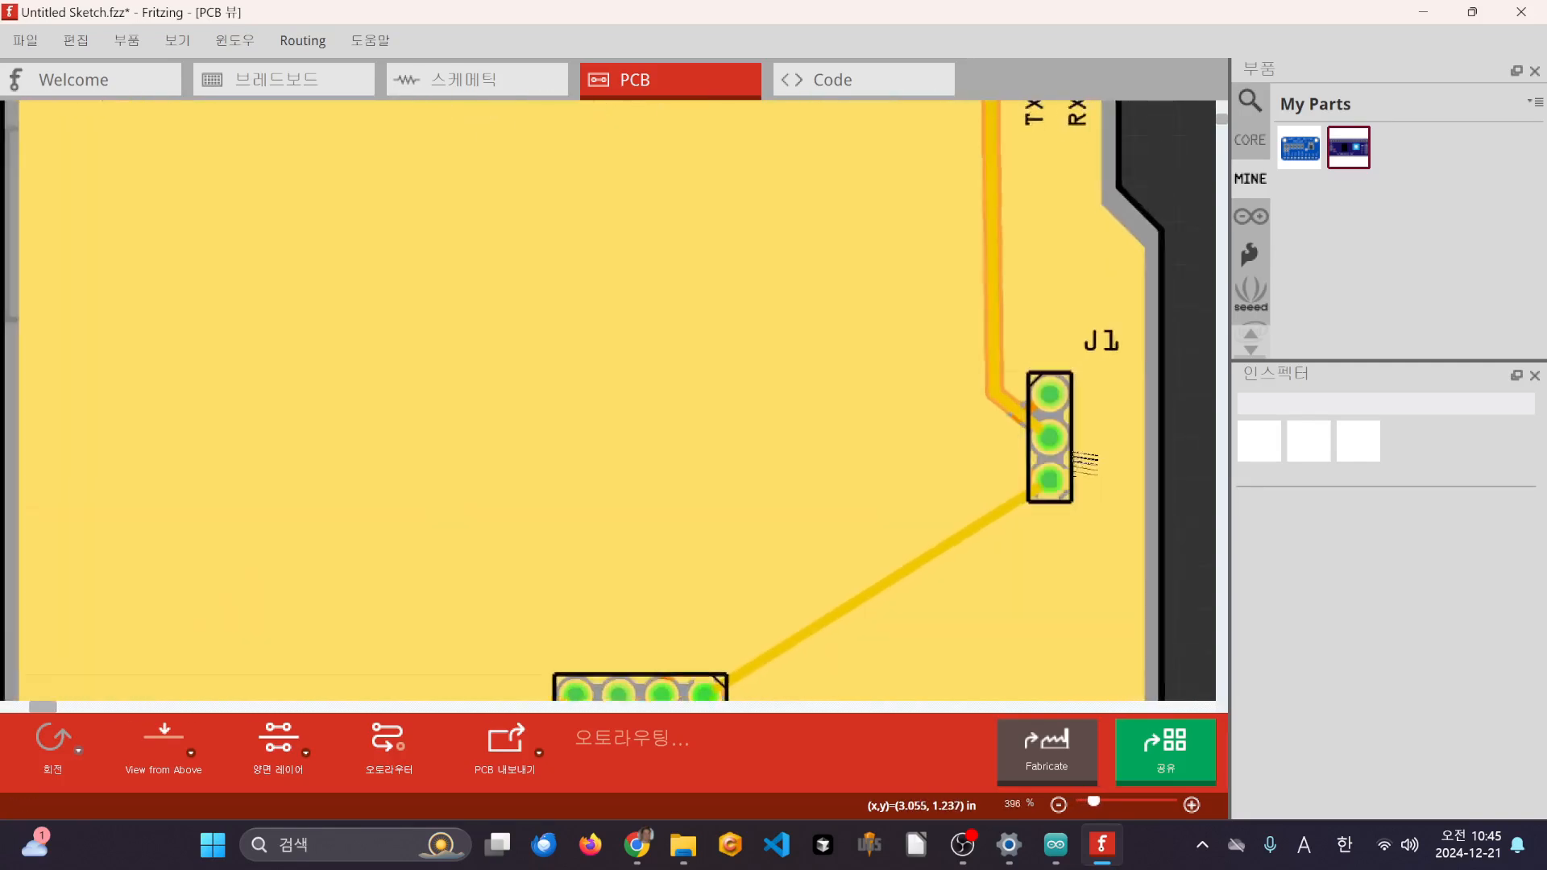
pyautogui.keyDown('ctrl'); pyautogui.scroll(-5, 1065, 511); pyautogui.keyUp('ctrl')
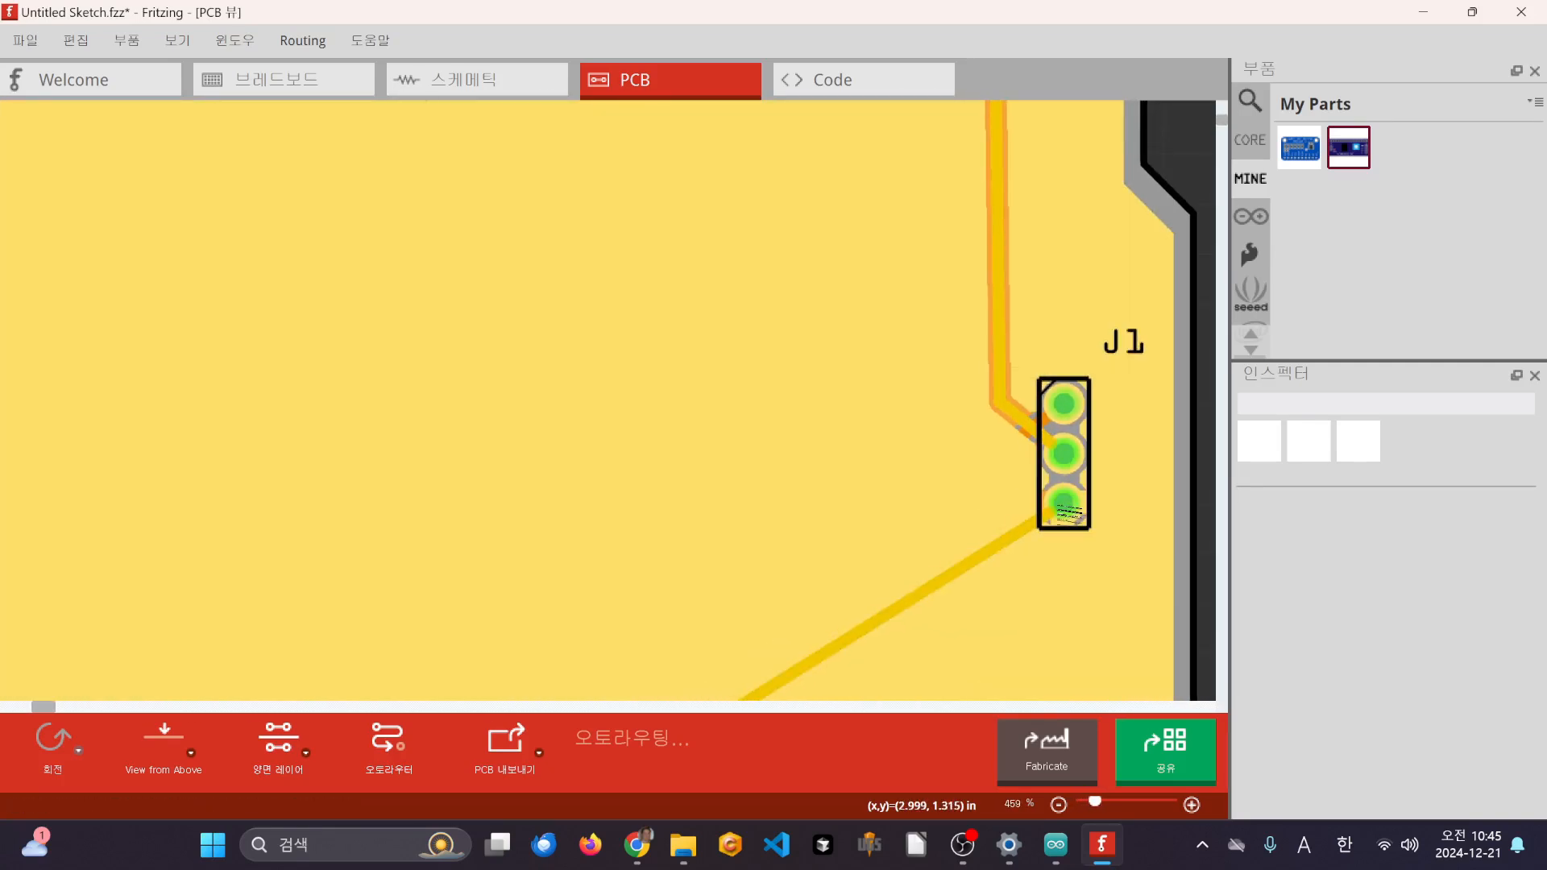
pyautogui.keyDown('ctrl'); pyautogui.scroll(-3, 1065, 511); pyautogui.keyUp('ctrl')
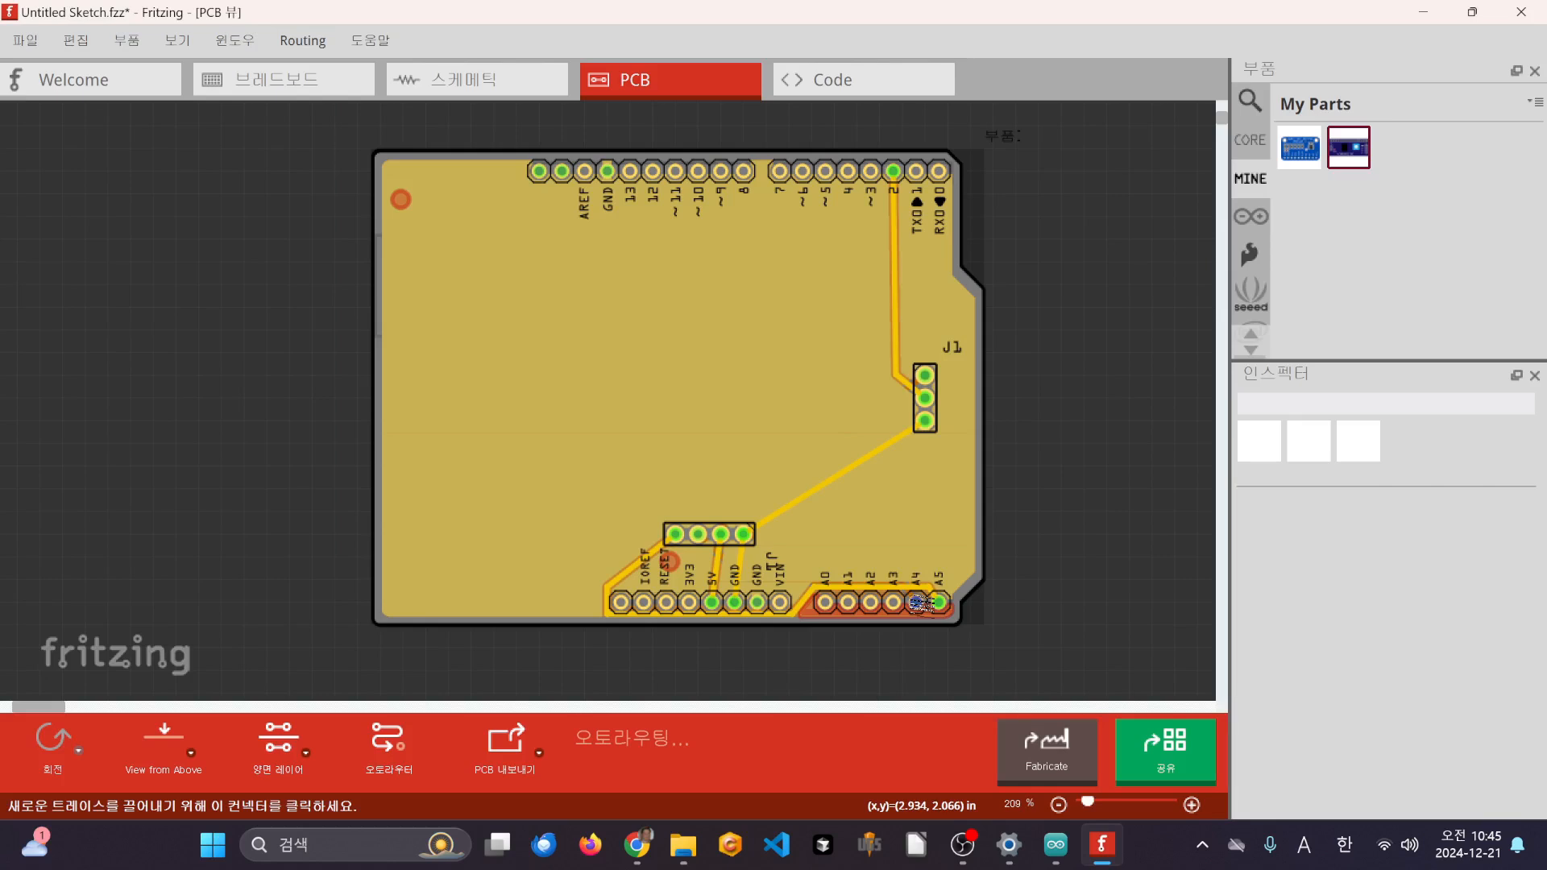
# - Export the PCB as Extended Gerber (RS-274X) into a new folder named test_pcb inside the Downloads folder
pyautogui.click(538, 753)
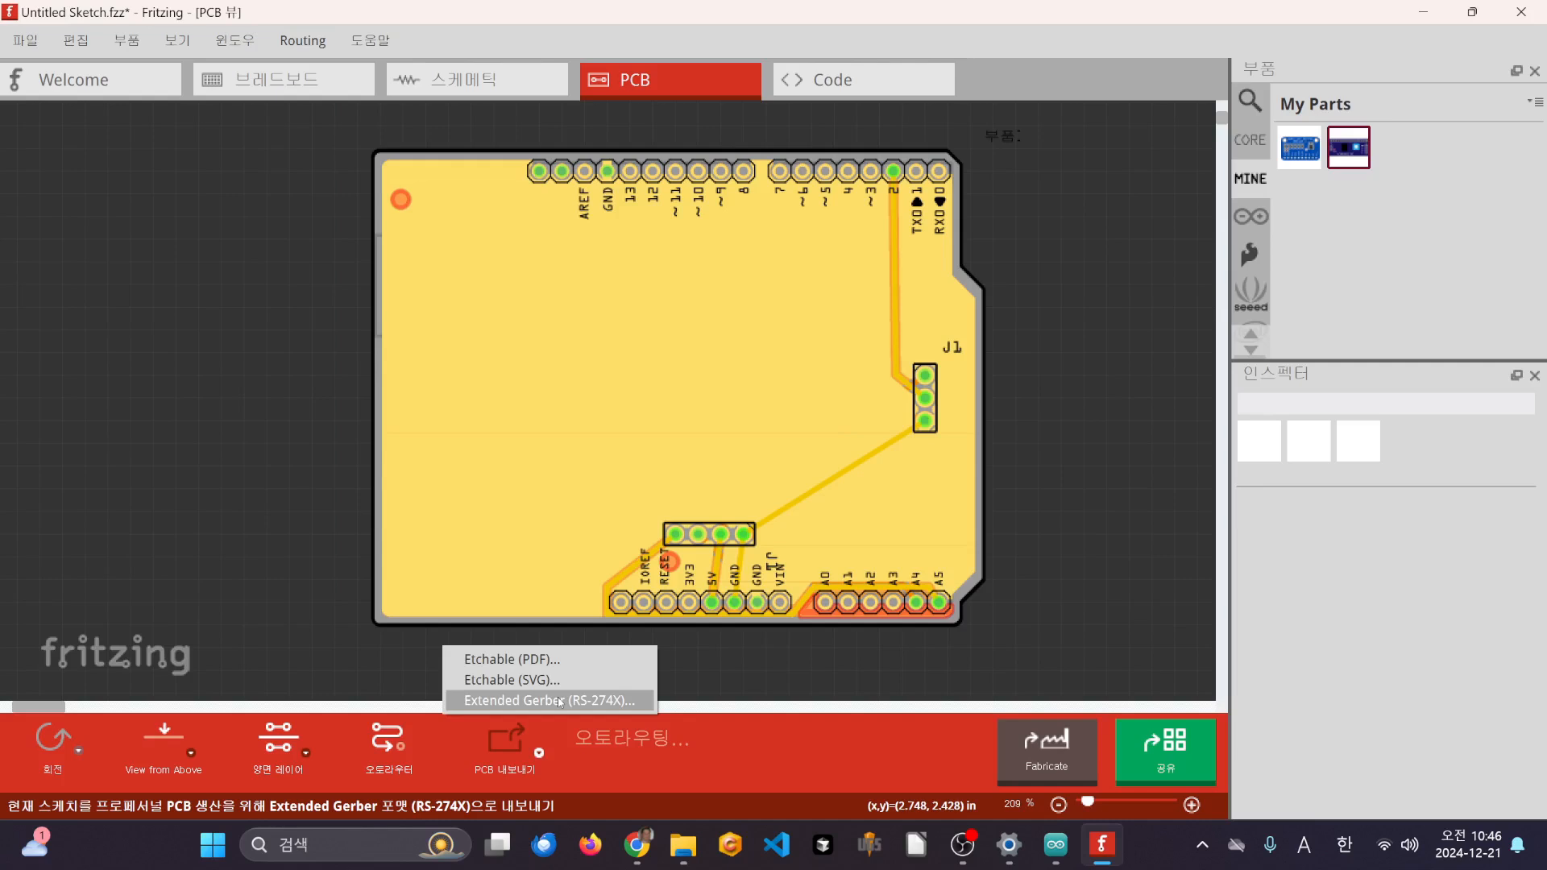
pyautogui.click(560, 700)
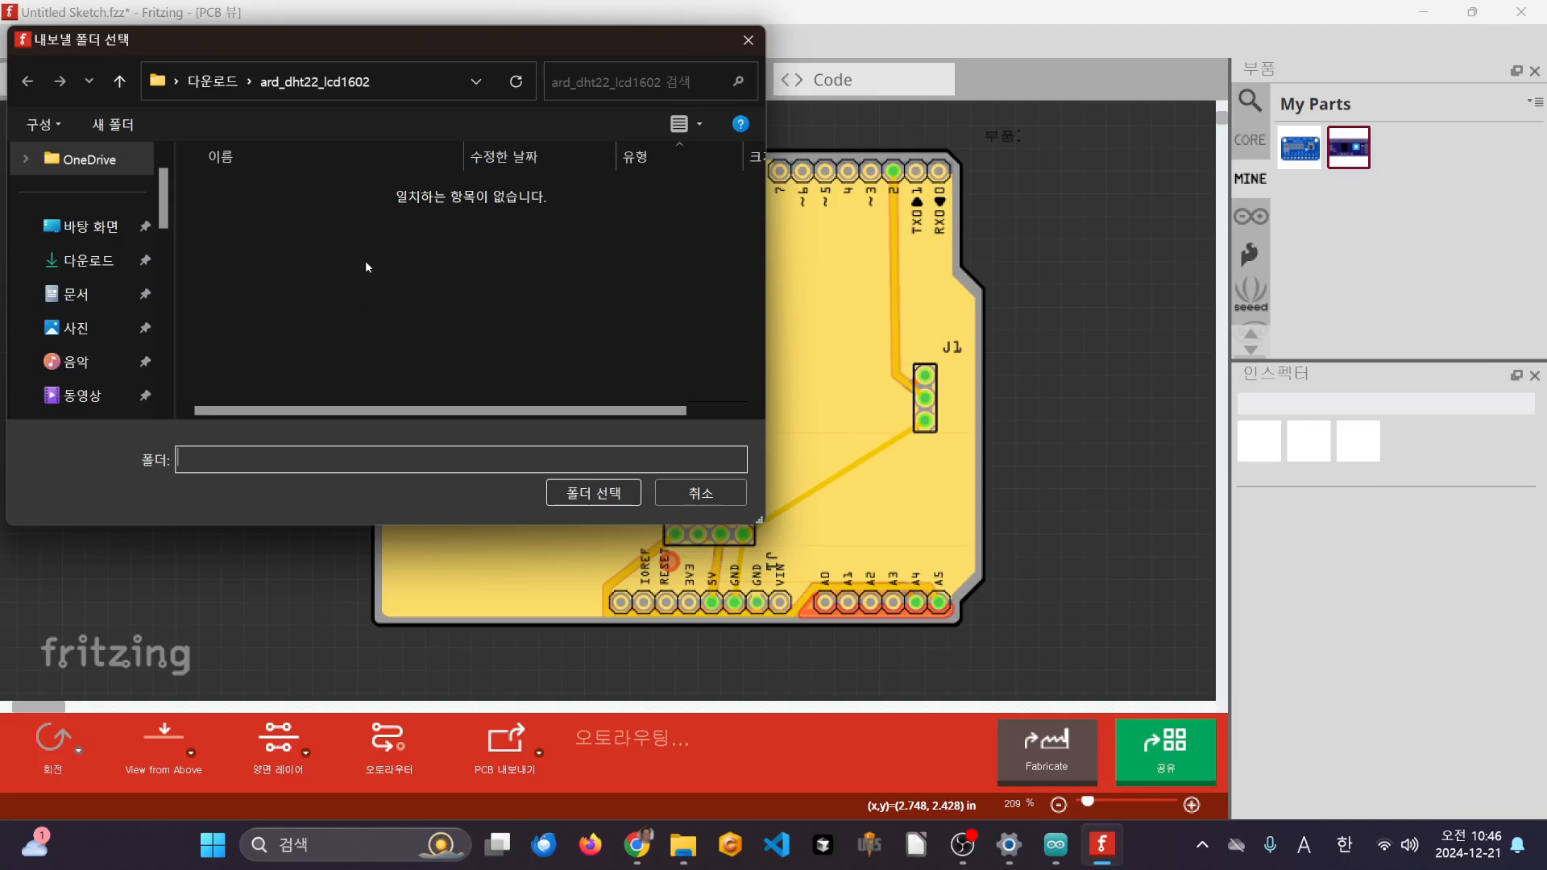
pyautogui.click(227, 87)
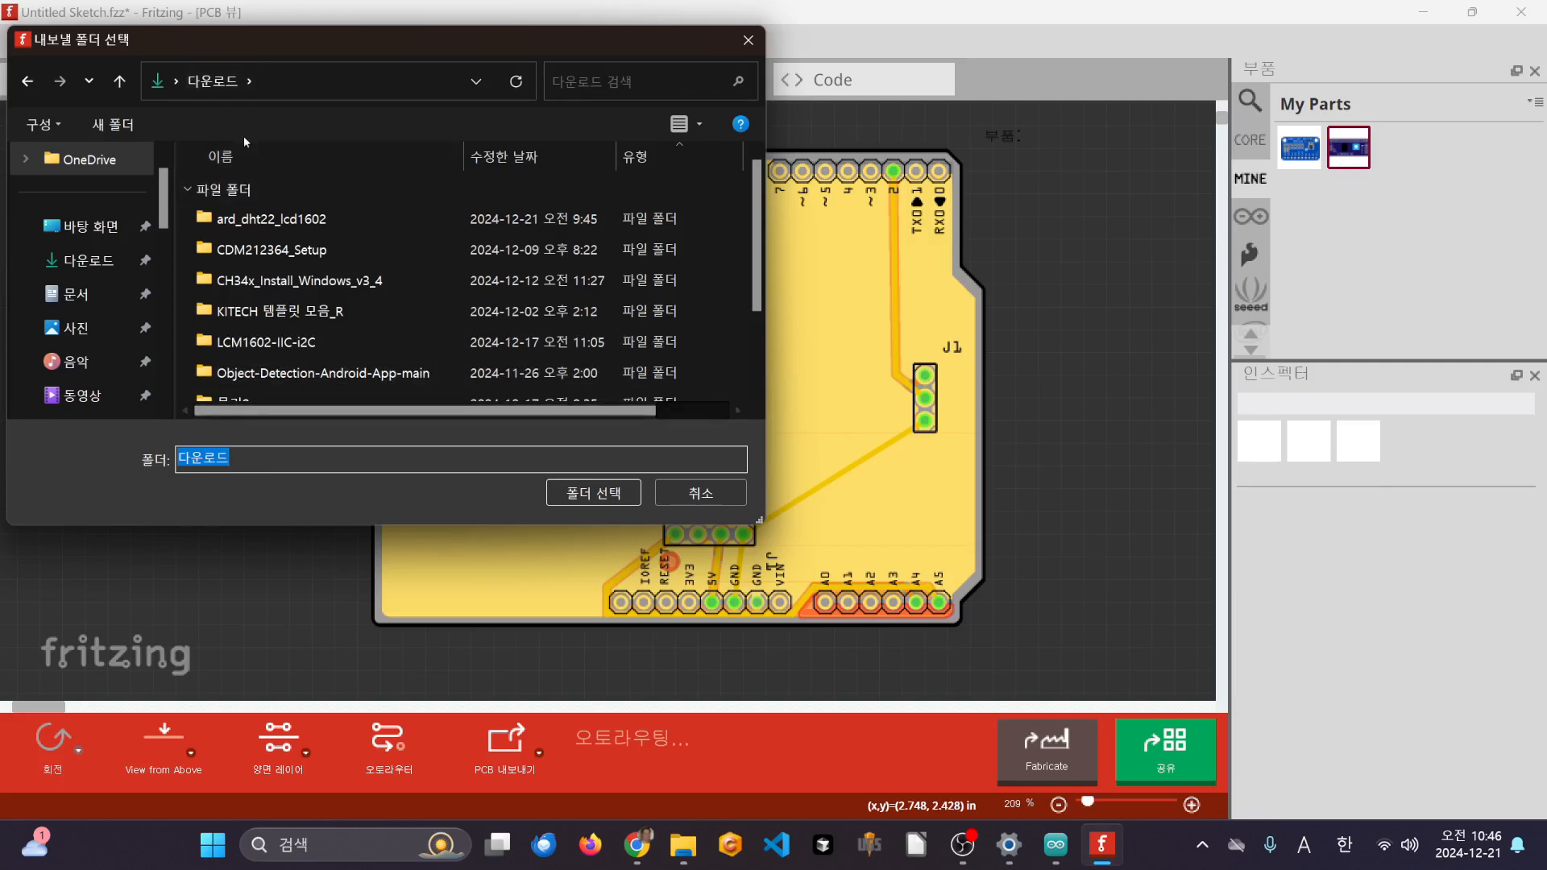
pyautogui.click(113, 124)
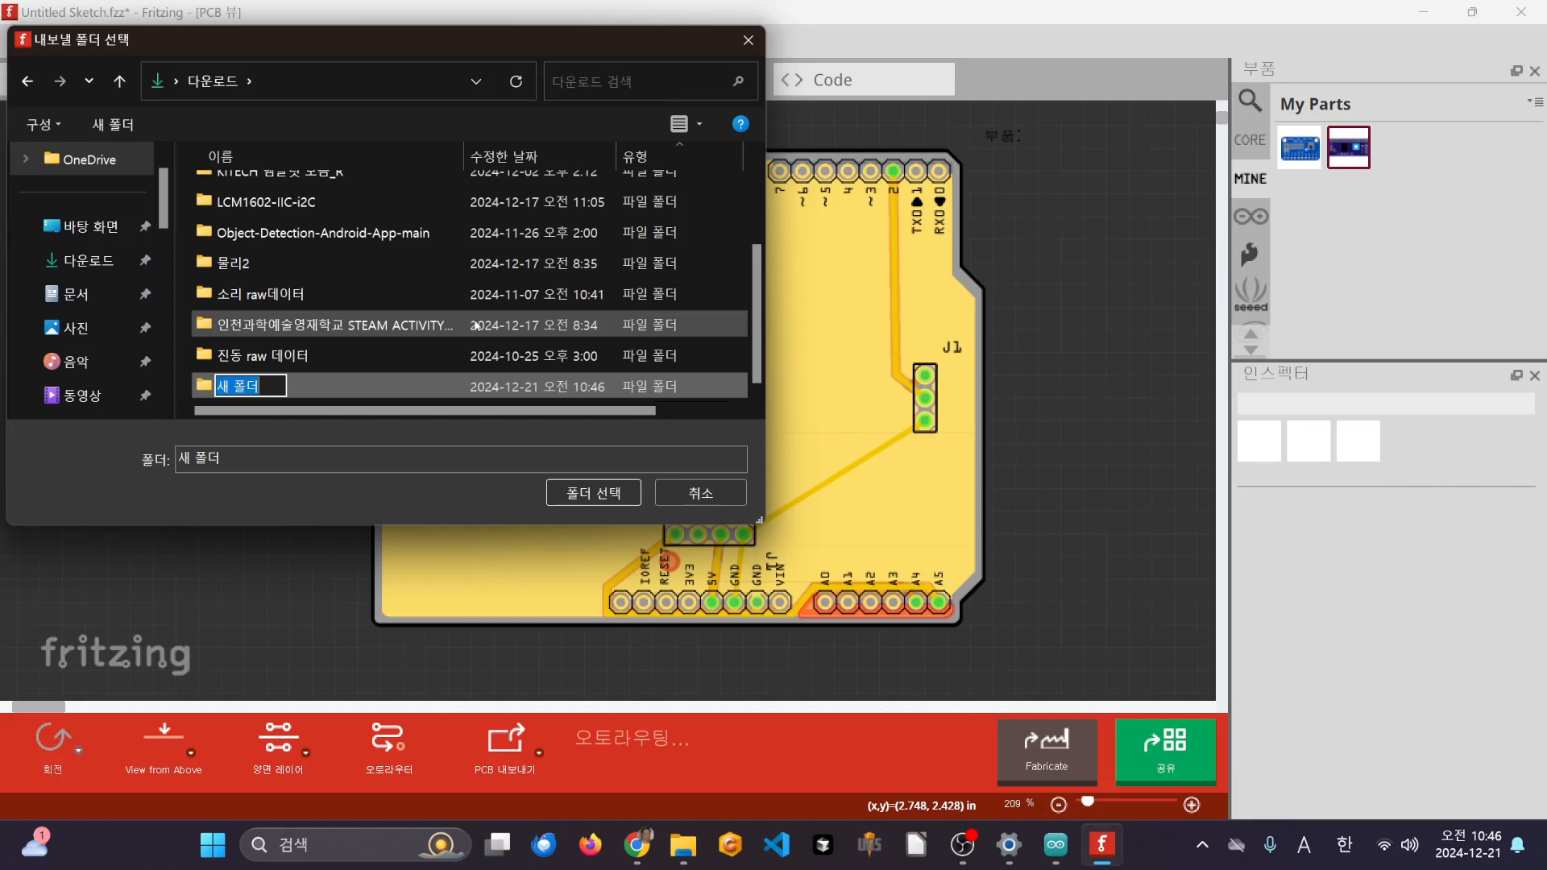
pyautogui.write('test')
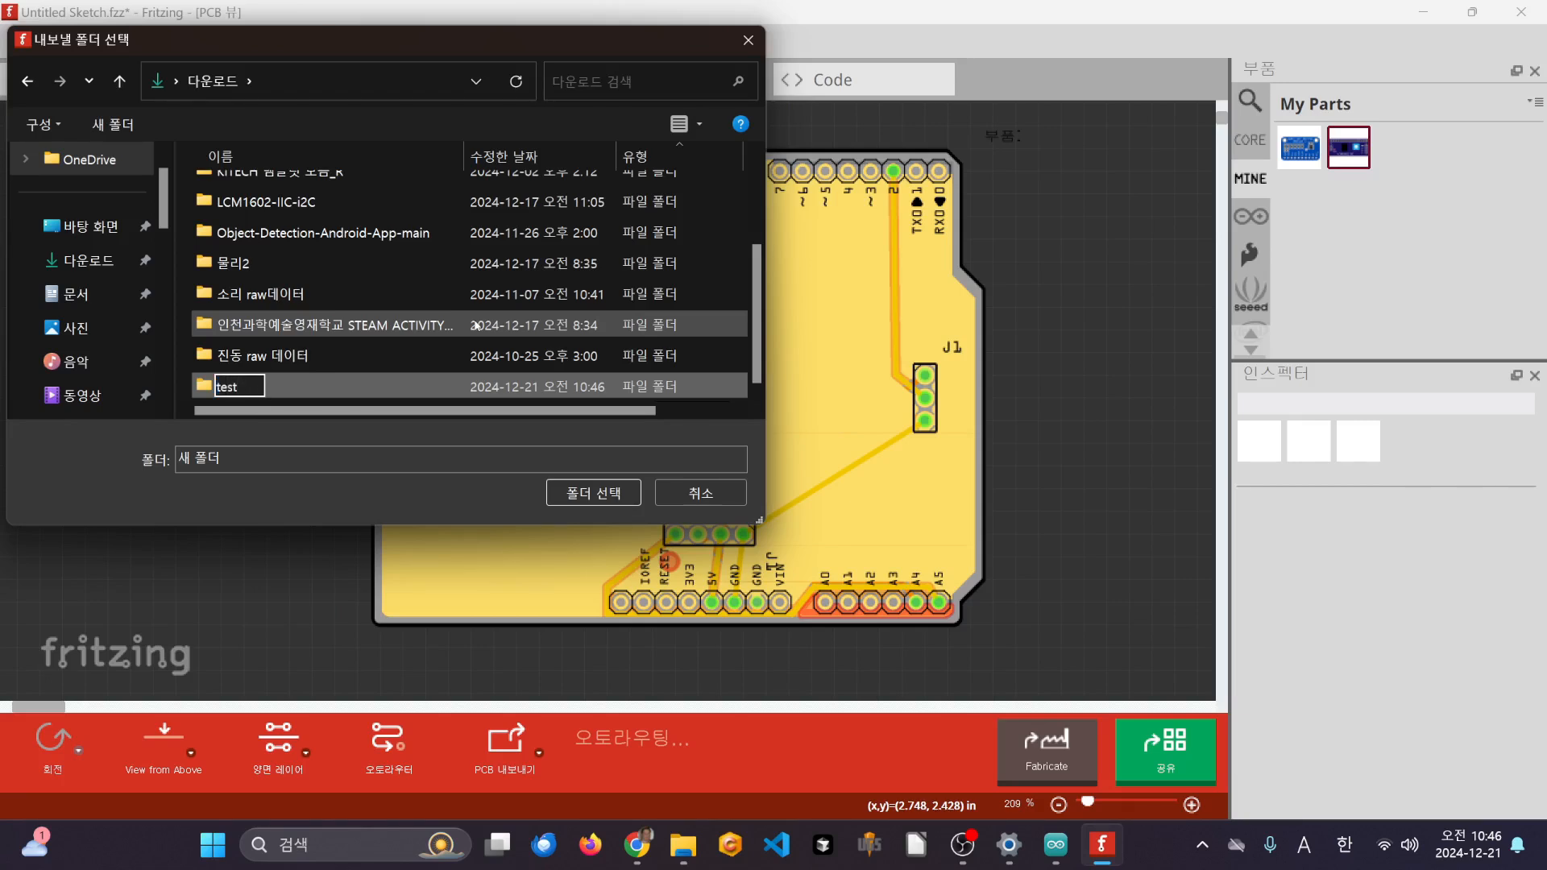
pyautogui.write('_pcb')
pyautogui.press('Return')
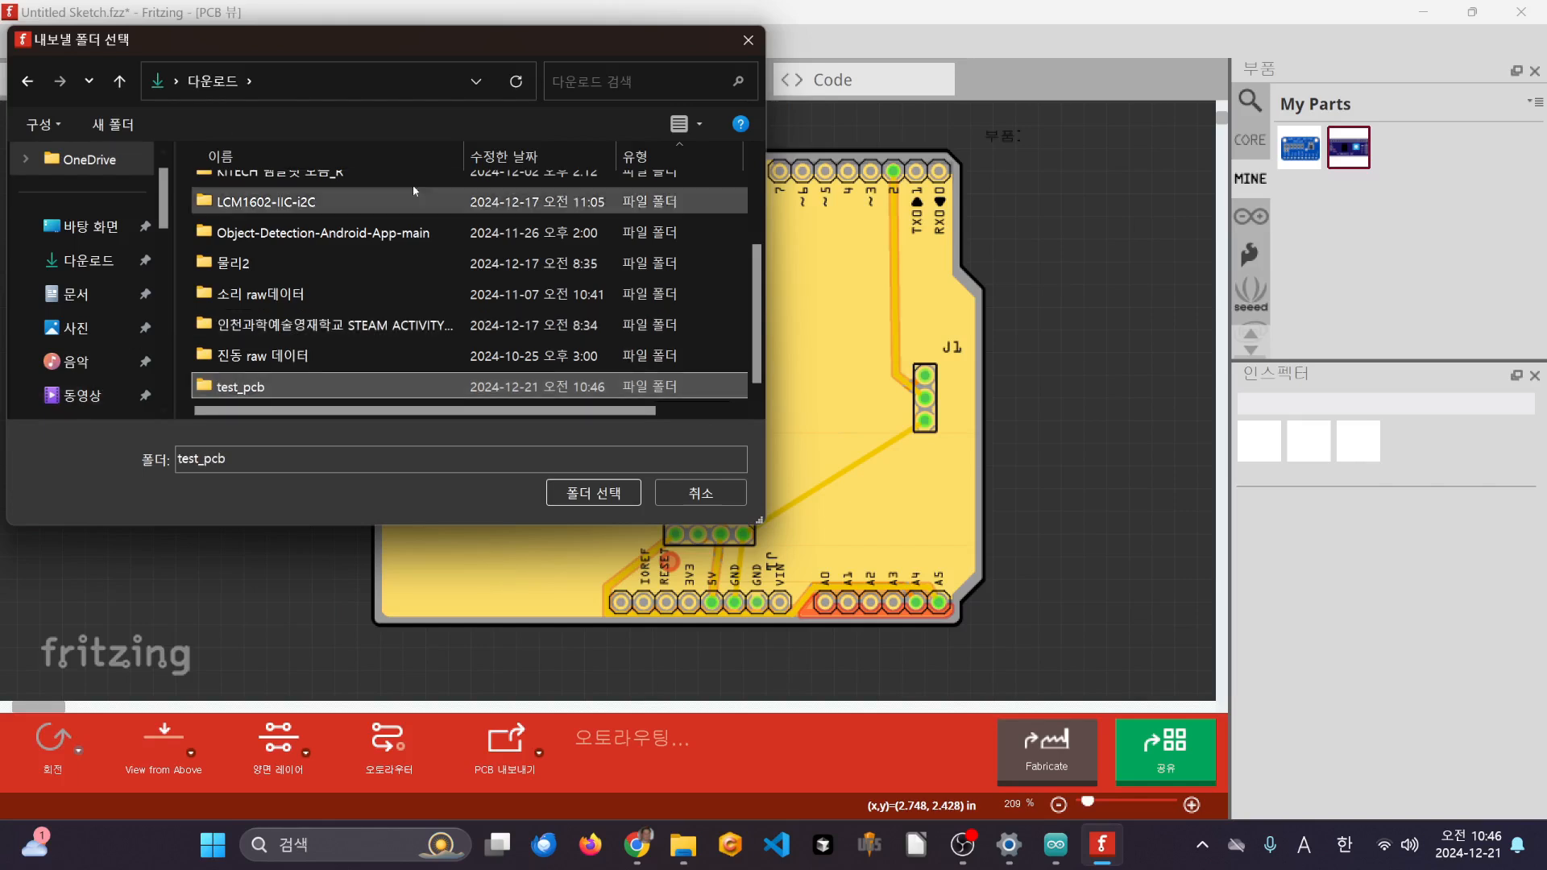
pyautogui.doubleClick(227, 390)
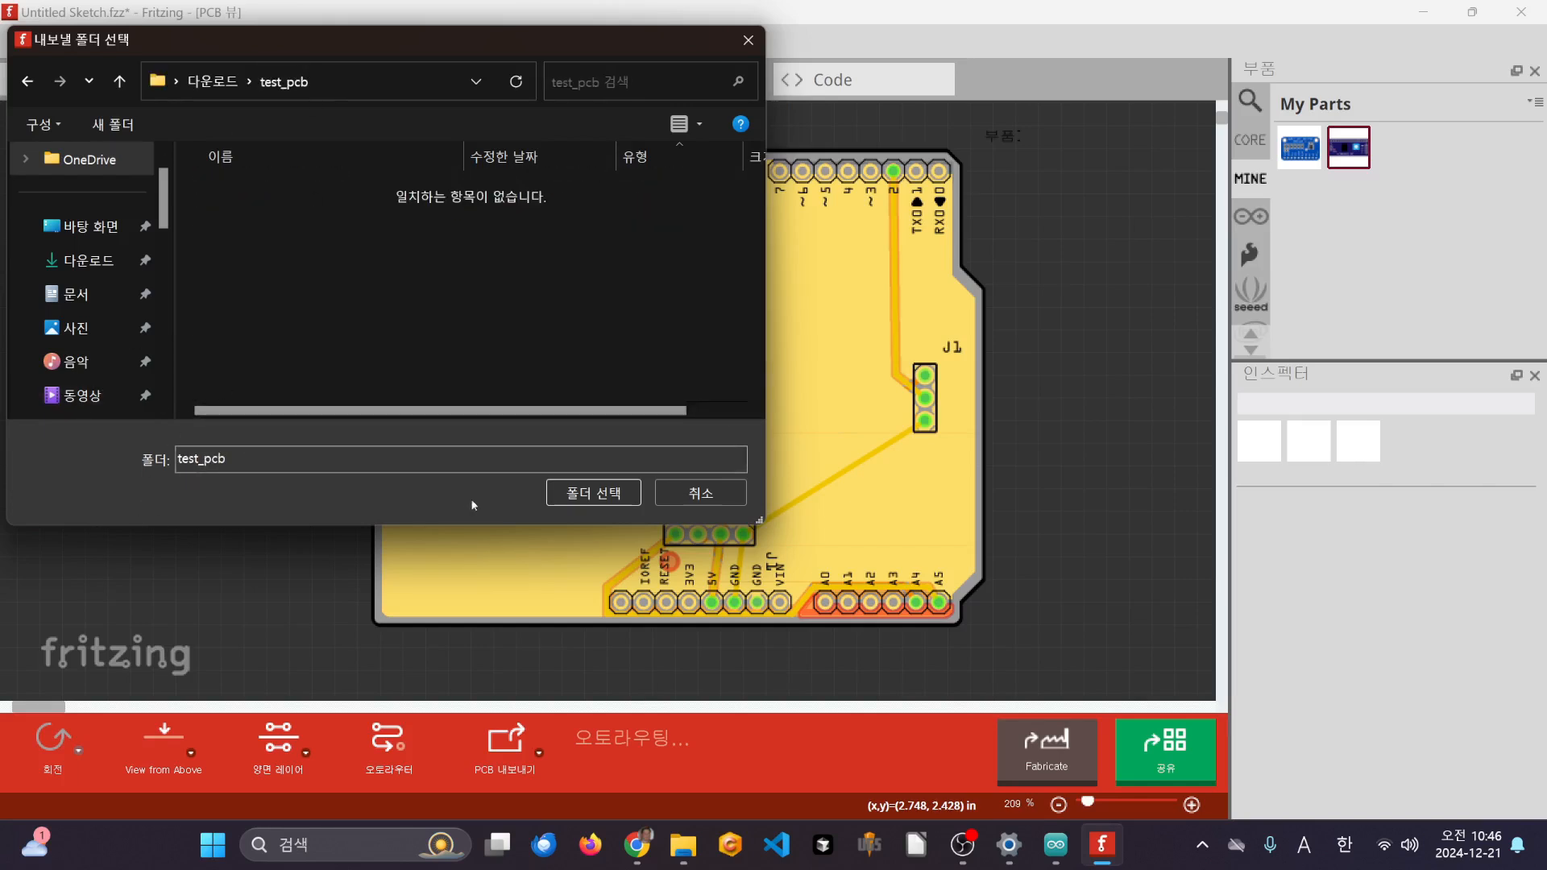
pyautogui.click(585, 494)
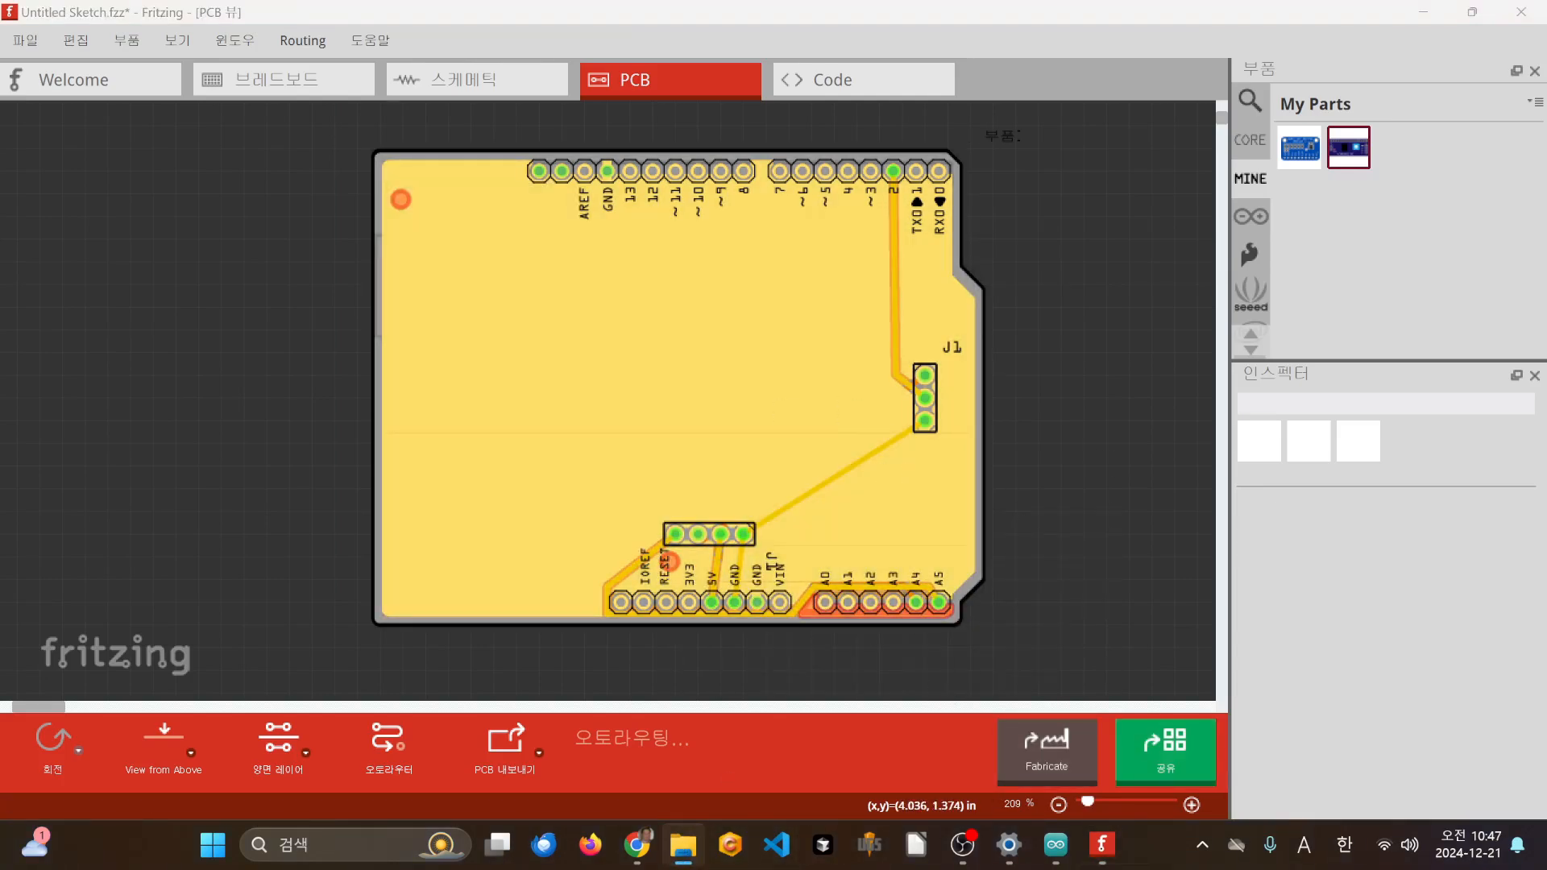
# - Switch to File Explorer and open the test_pcb folder in Downloads
pyautogui.moveTo(1546, 210); pyautogui.dragTo(594, 111)
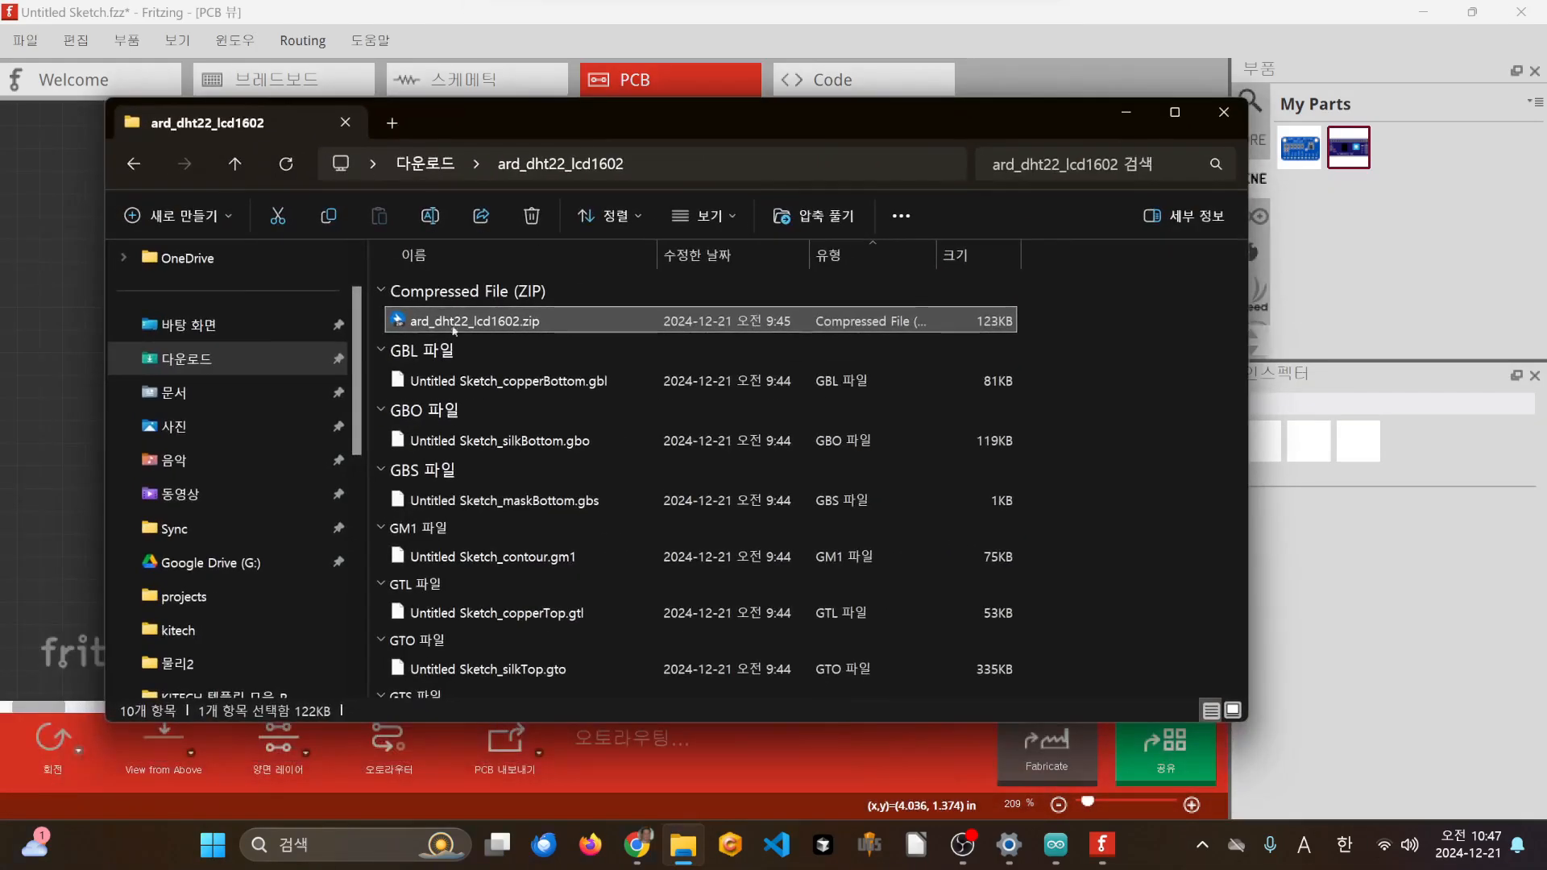
pyautogui.click(406, 165)
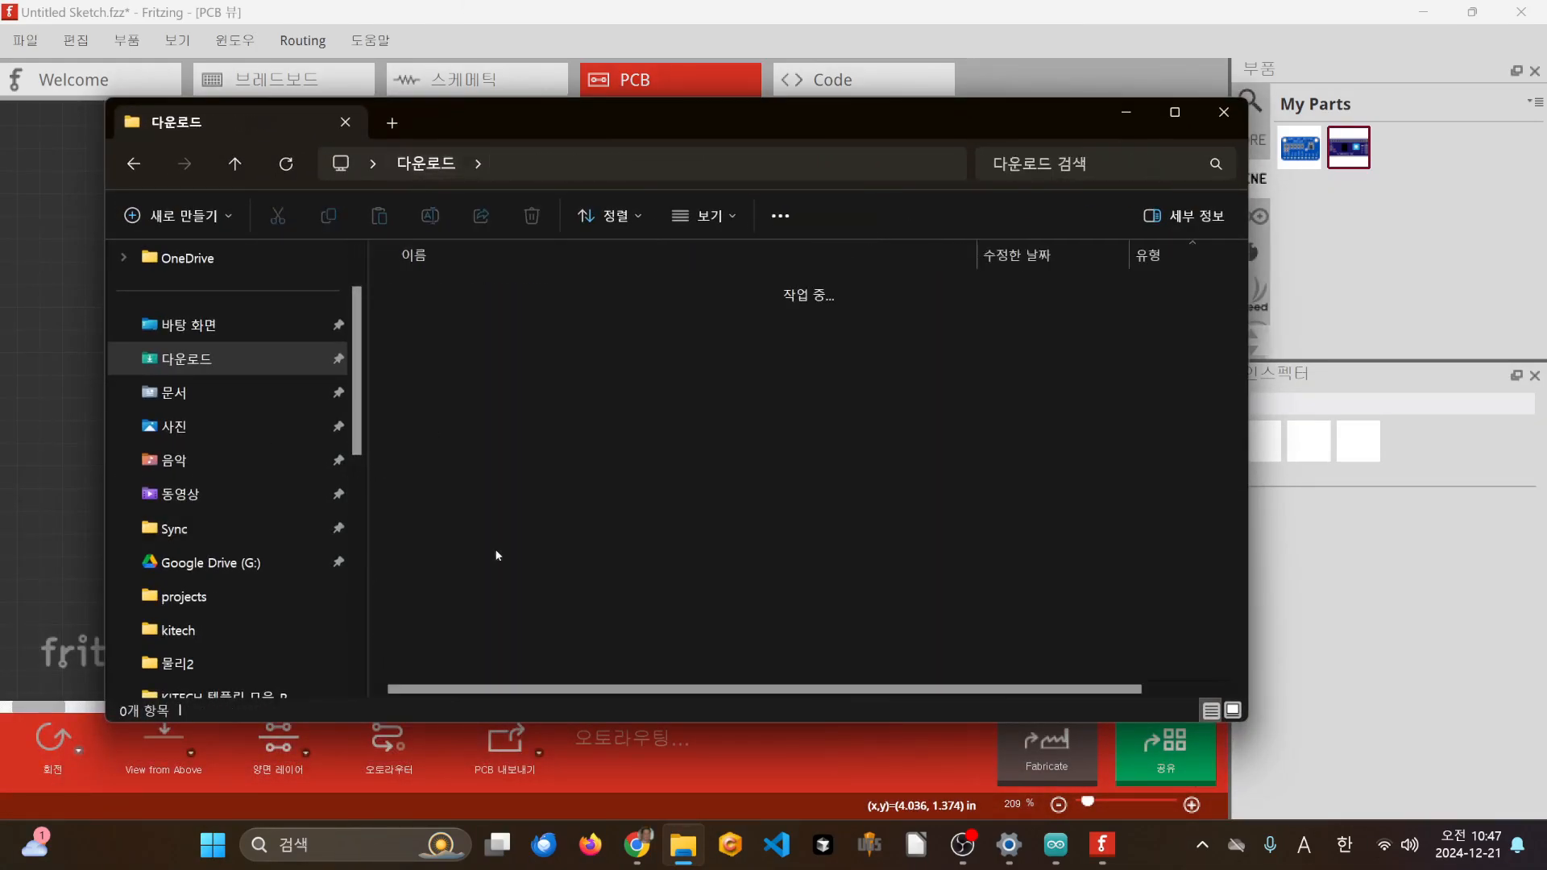
pyautogui.scroll(-4, 491, 467)
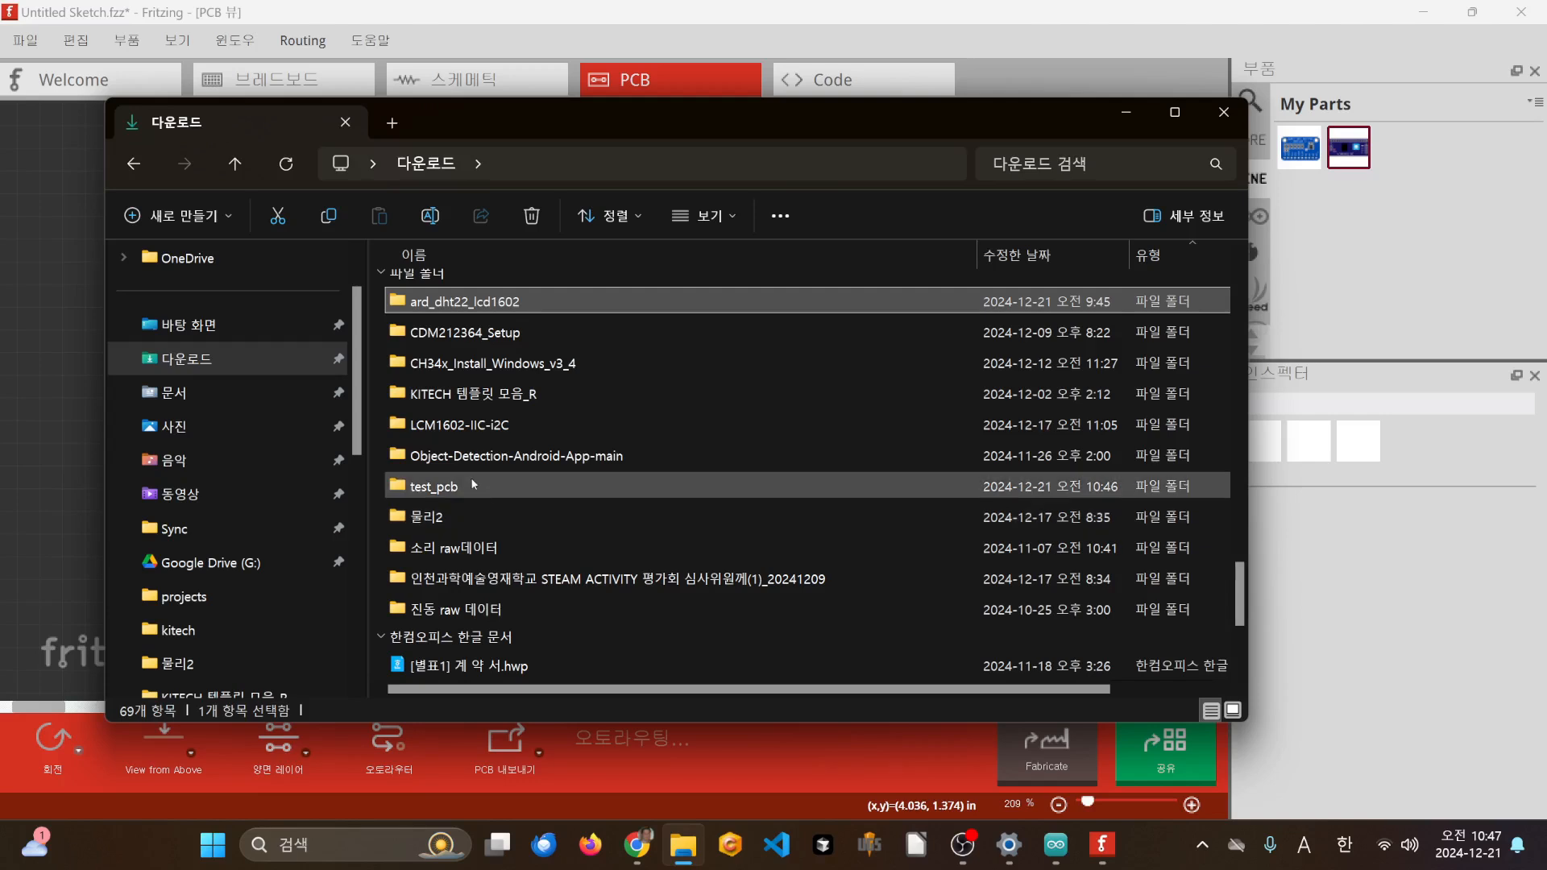
pyautogui.doubleClick(434, 487)
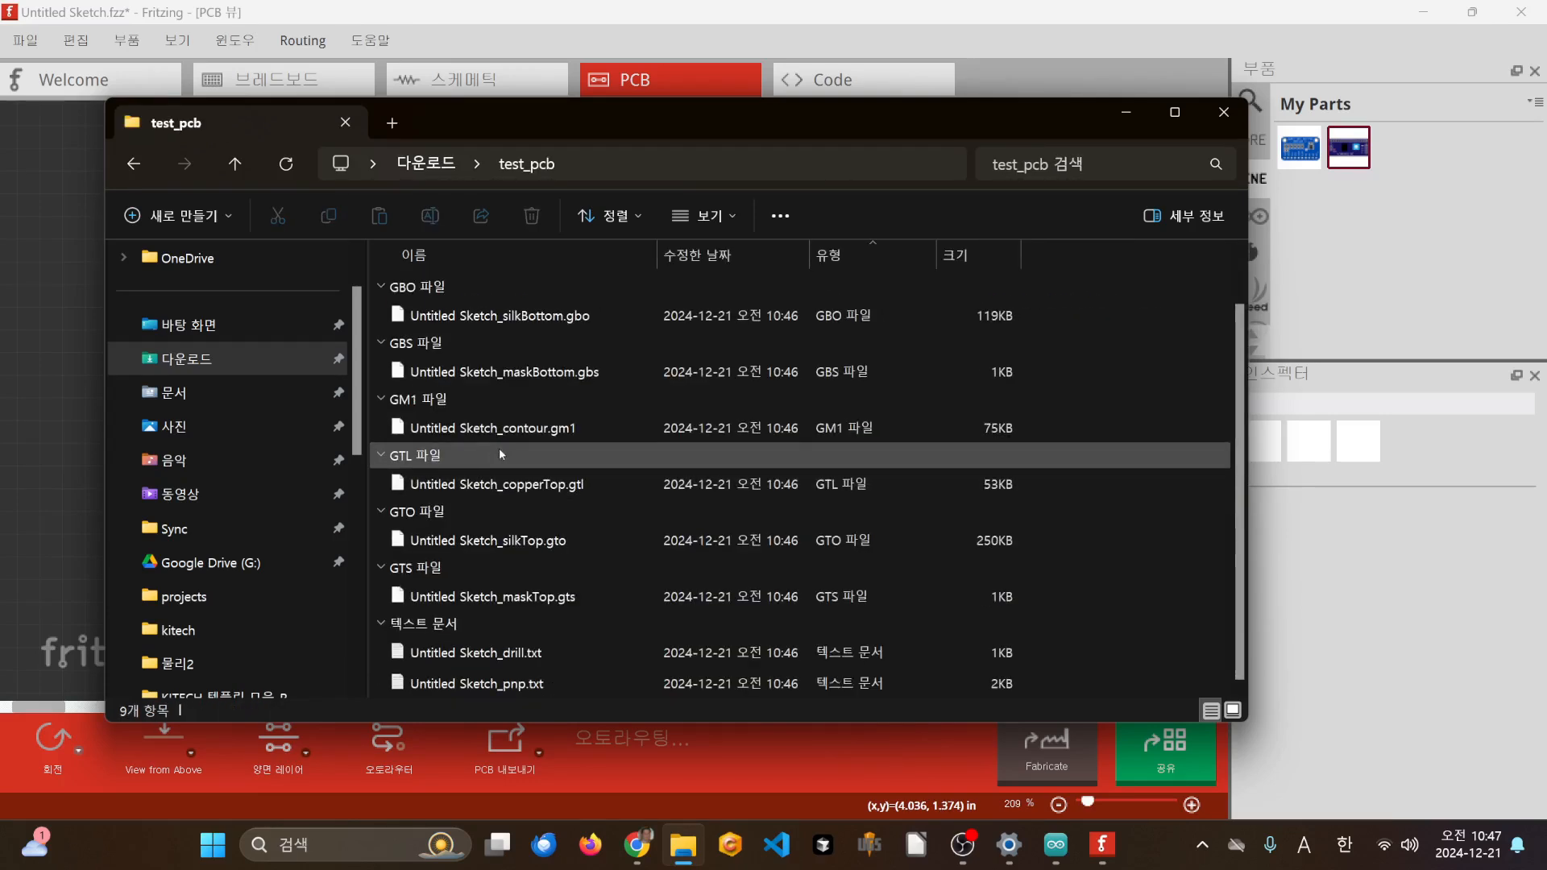
# - Examine the exported copper, silkscreen, mask, contour and drill files in the test_pcb folder
pyautogui.scroll(1, 499, 454)
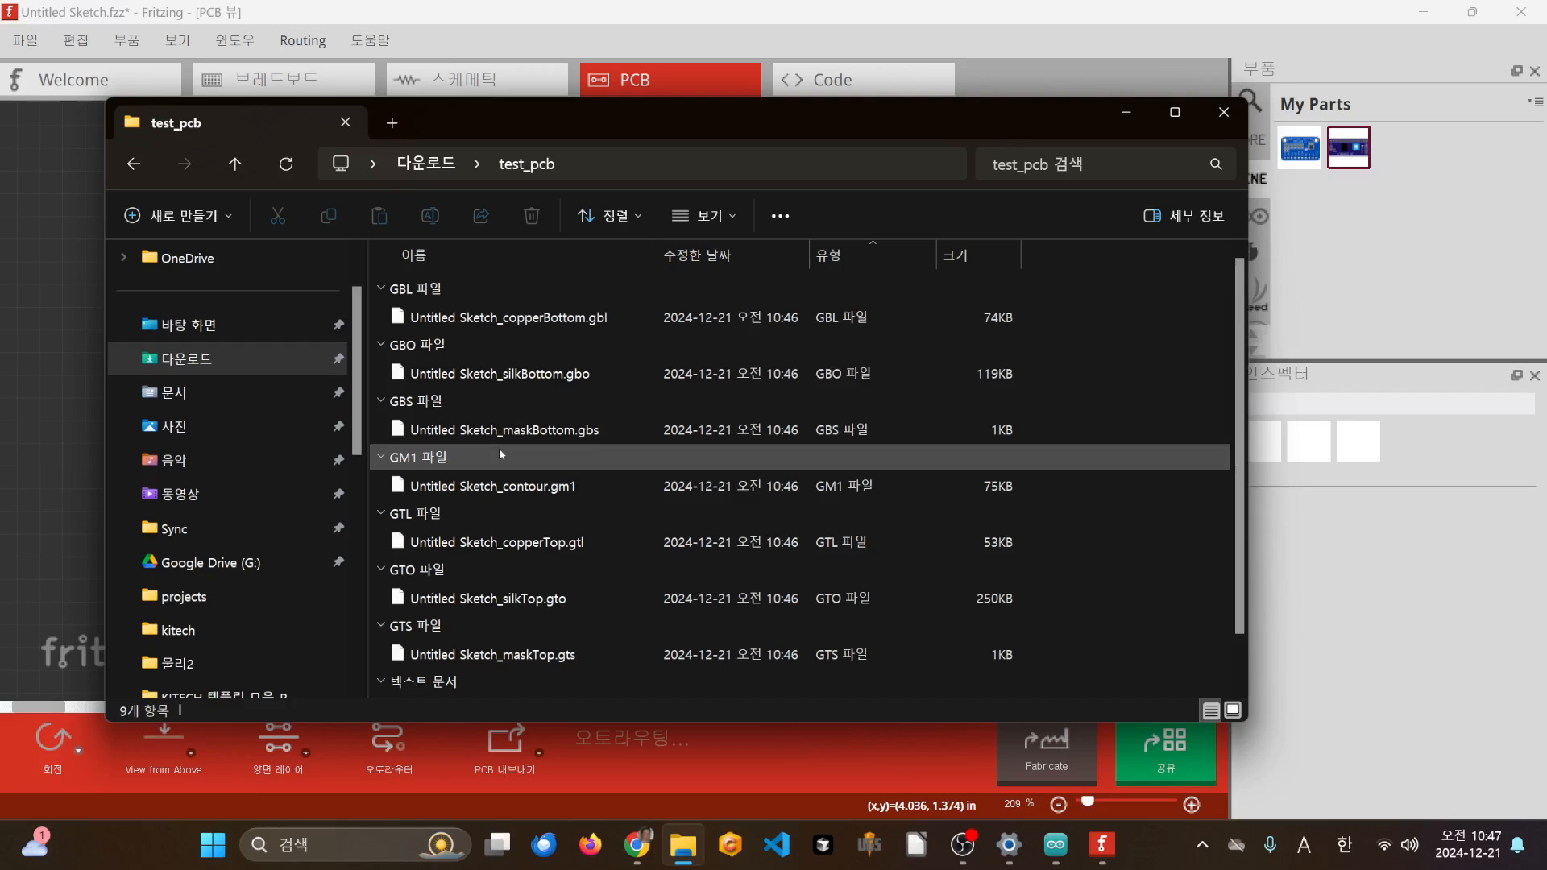
pyautogui.click(572, 322)
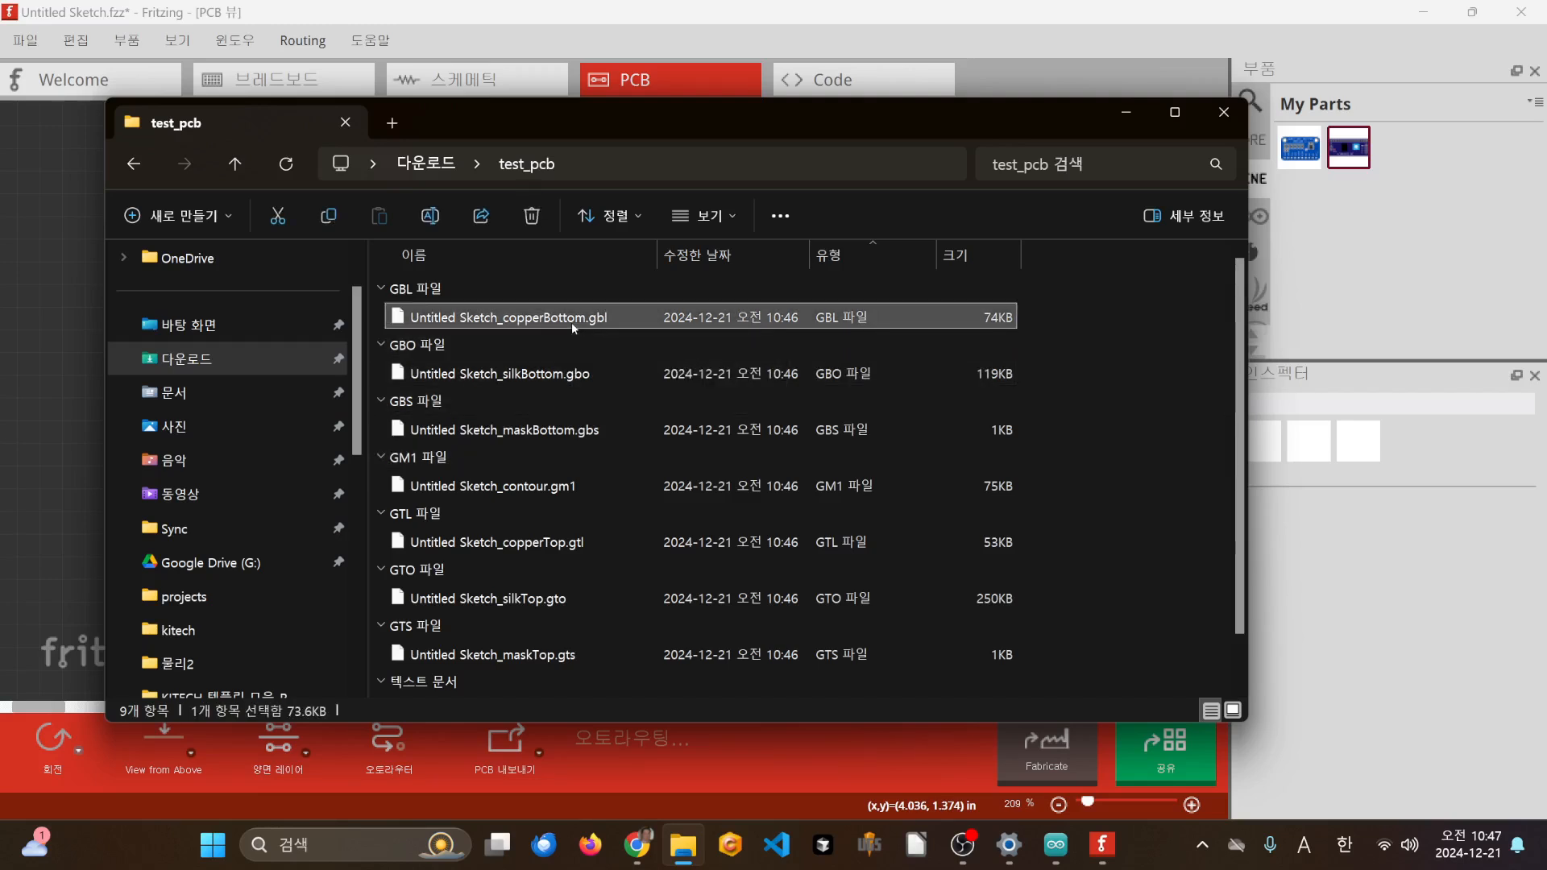
pyautogui.click(562, 374)
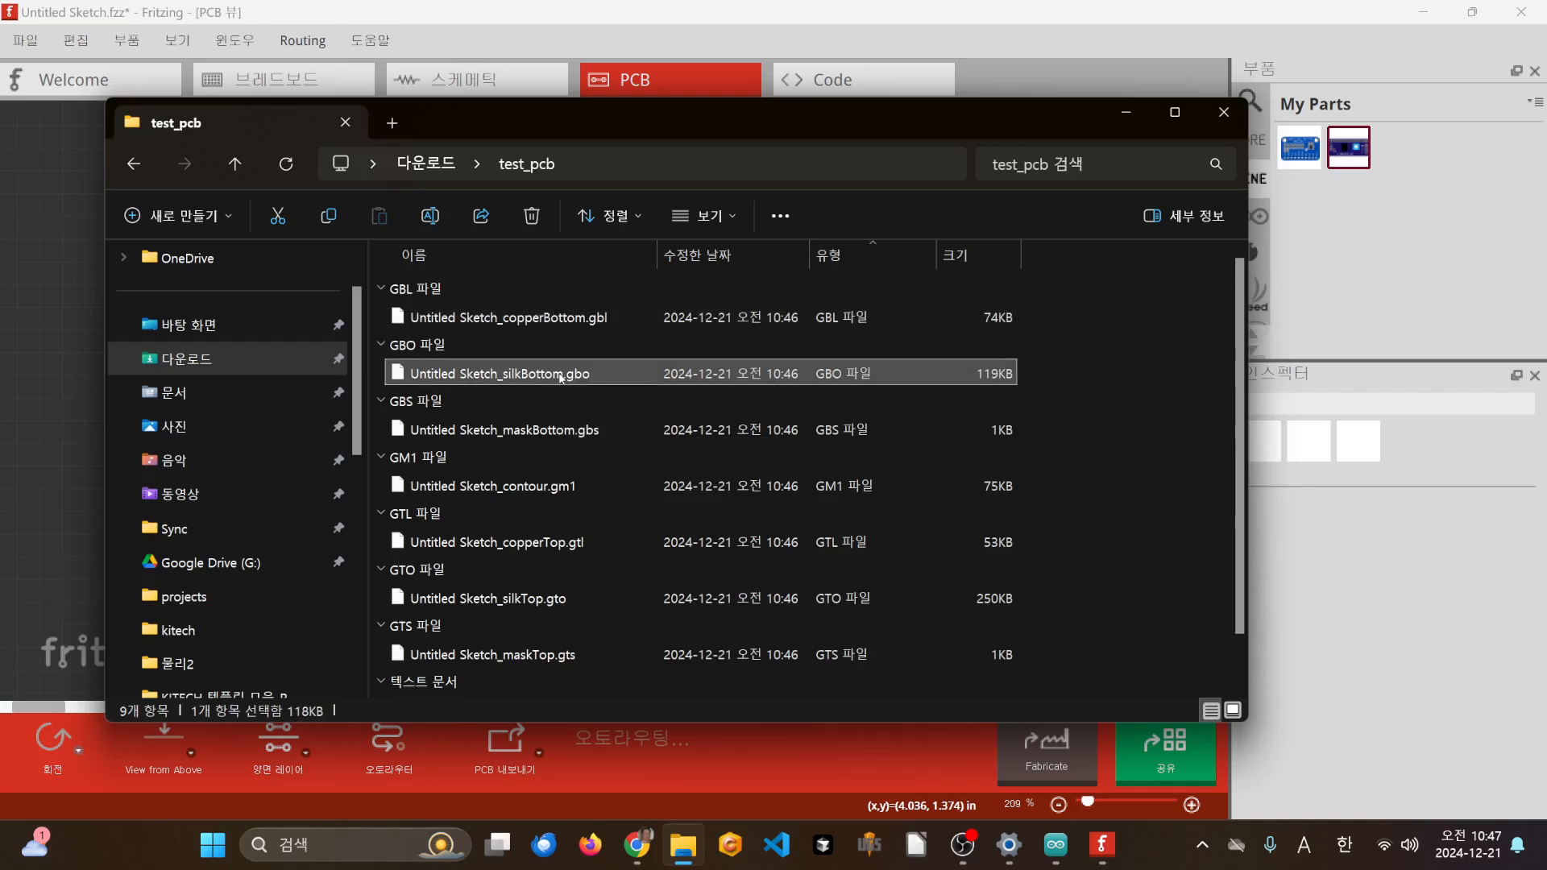
pyautogui.click(553, 433)
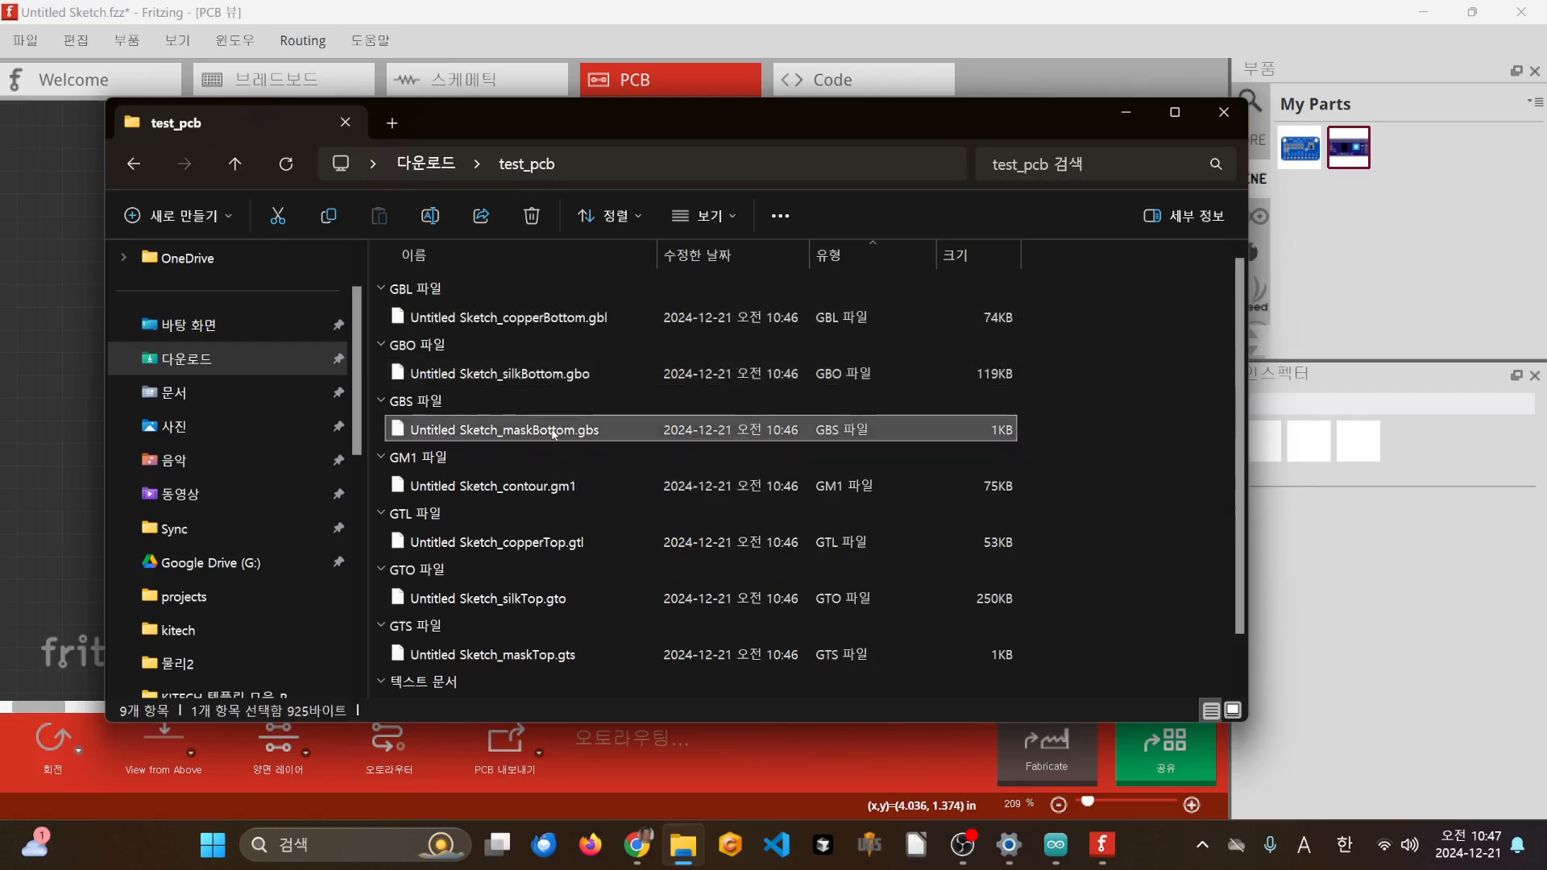
pyautogui.click(519, 487)
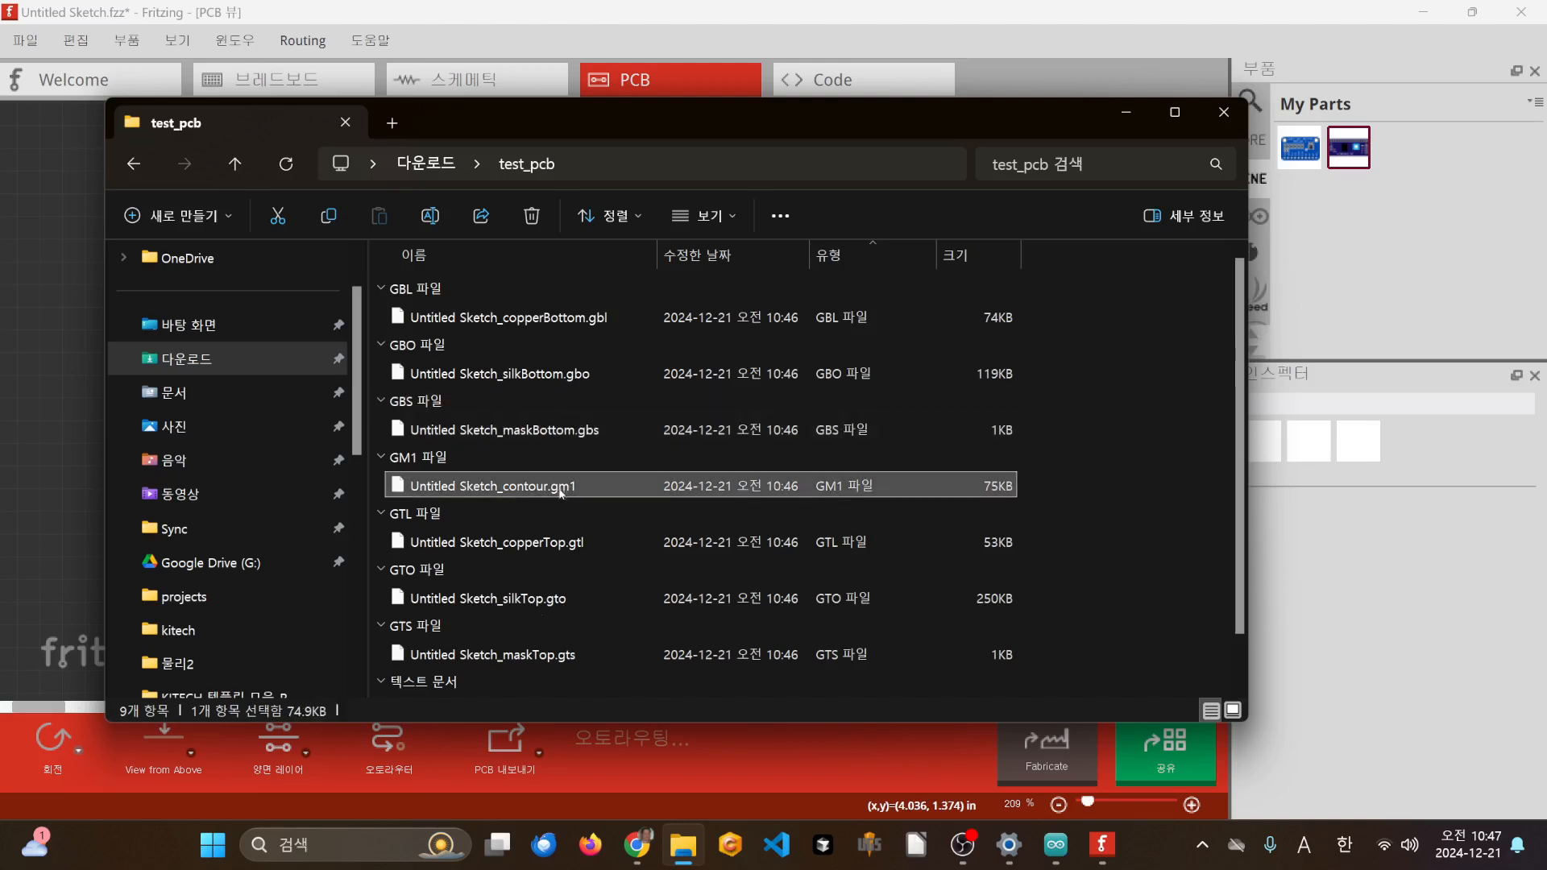
pyautogui.click(693, 655)
pyautogui.scroll(-1, 703, 569)
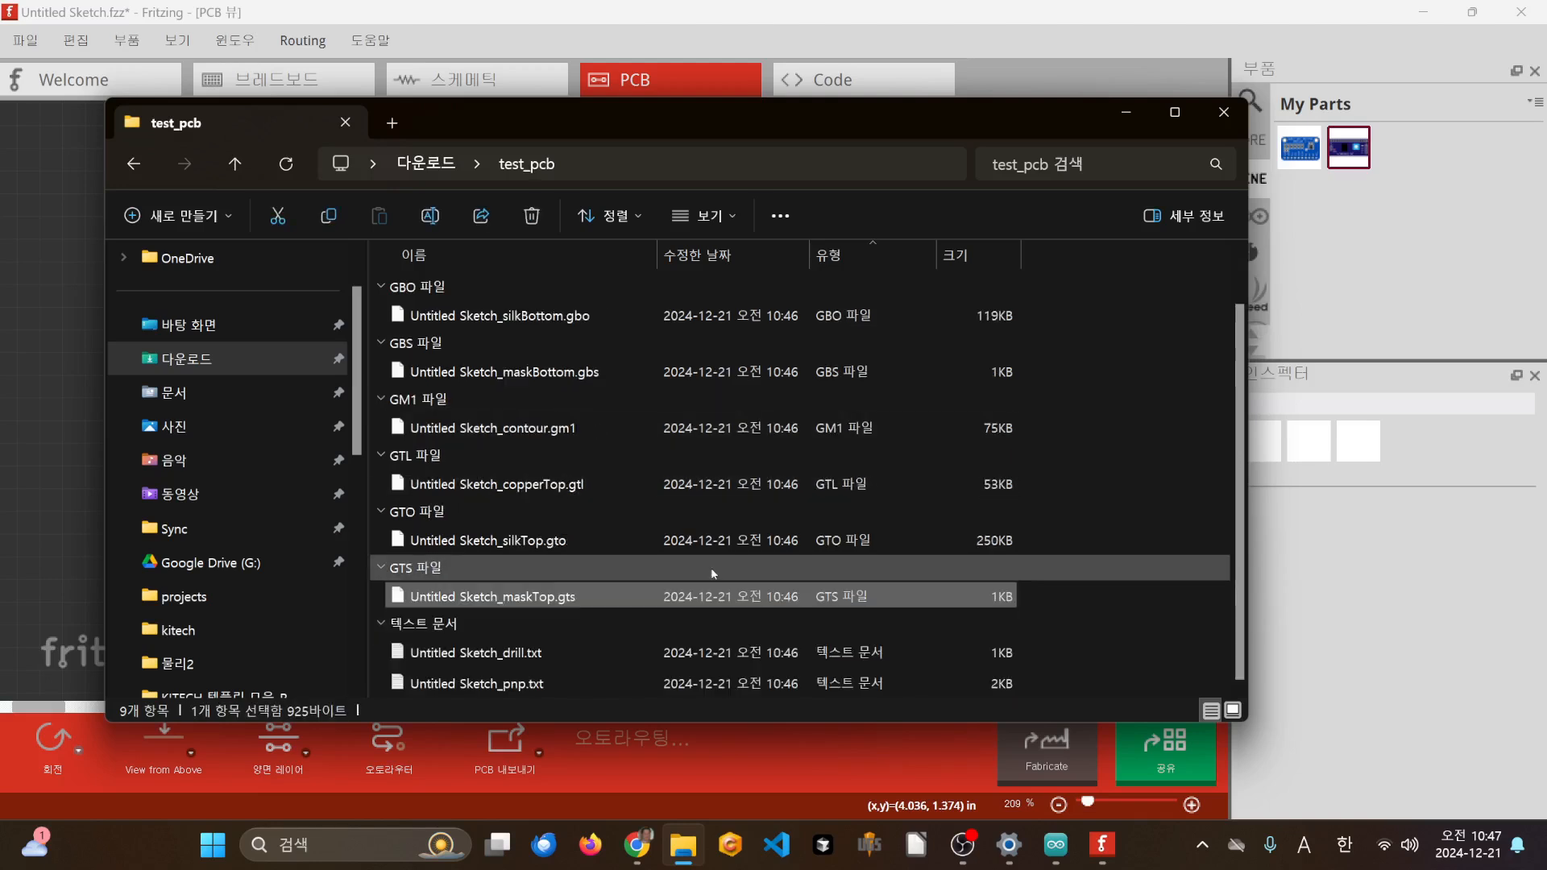
pyautogui.scroll(1, 703, 568)
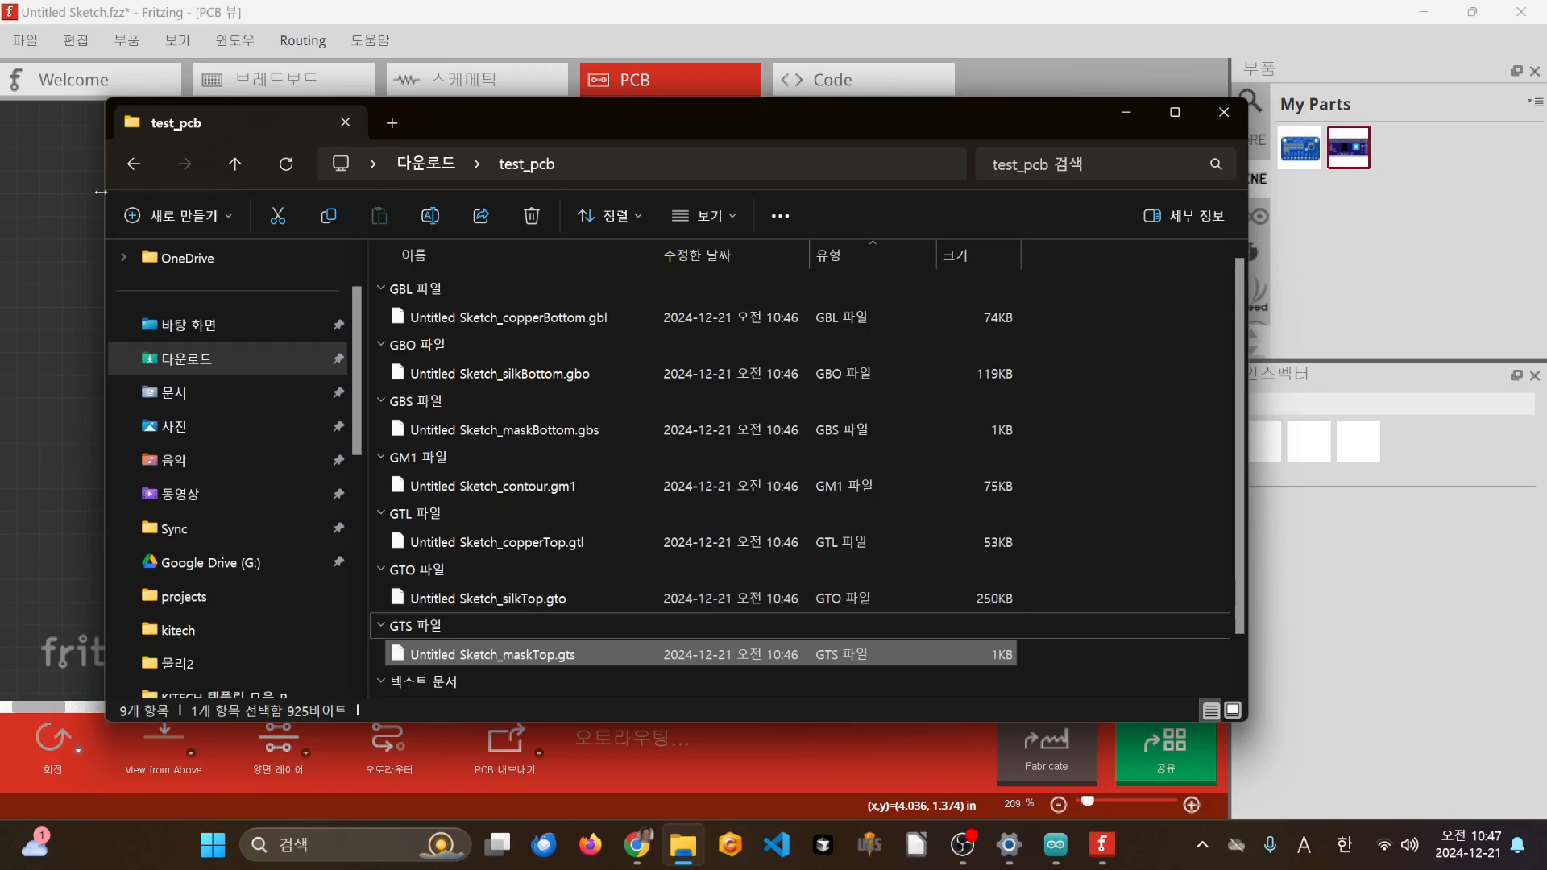
pyautogui.click(133, 165)
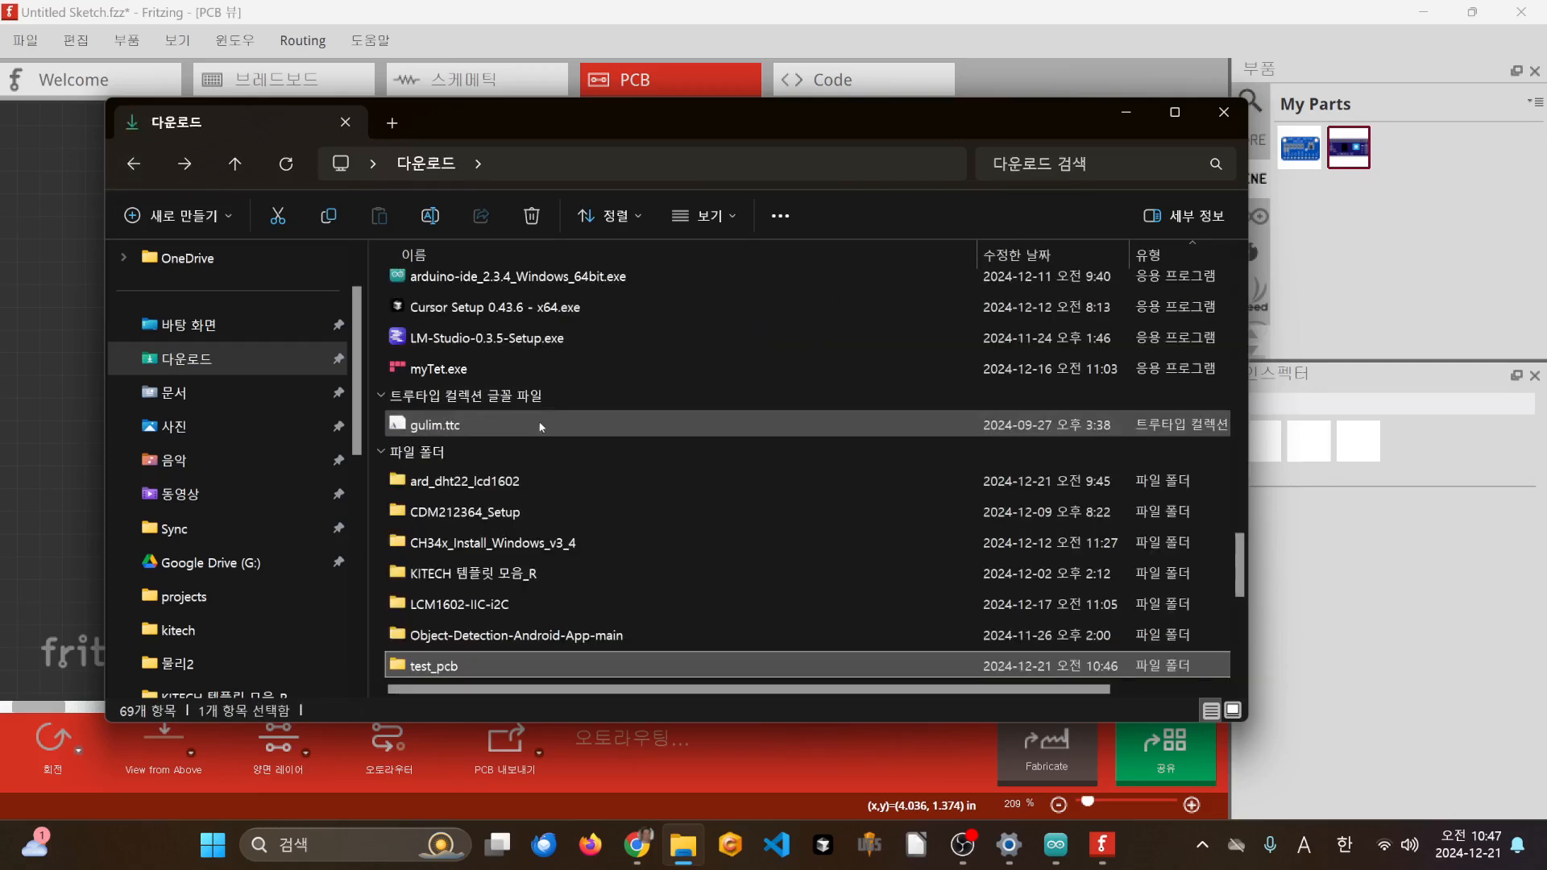
pyautogui.doubleClick(433, 668)
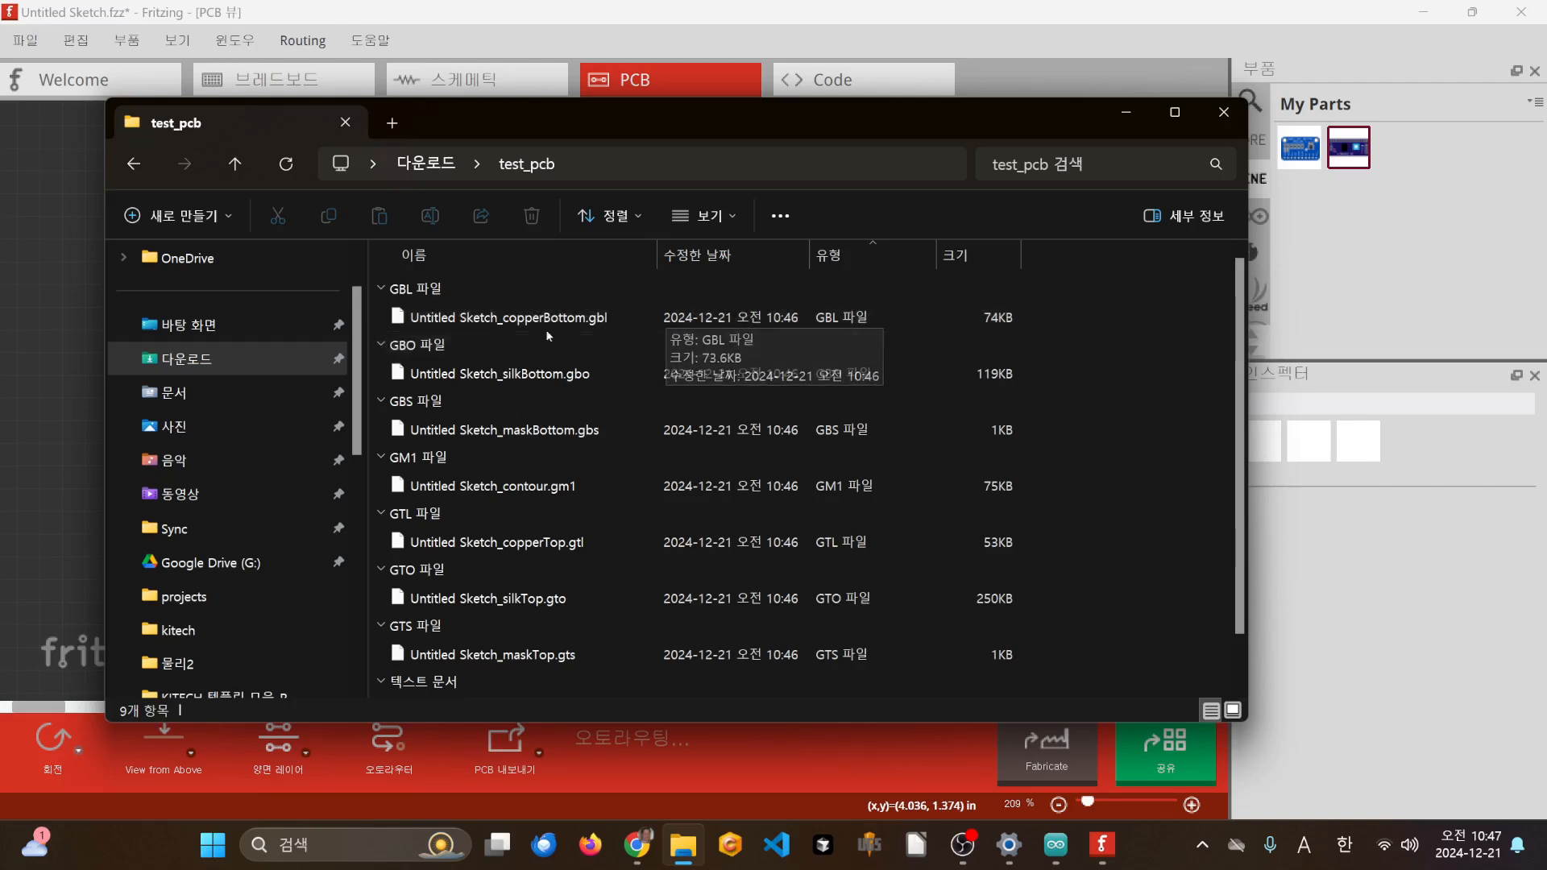
# - Compress all the exported files in the test_pcb folder into a ZIP archive named test_pcb.zip
pyautogui.click(481, 322)
pyautogui.scroll(-1, 523, 451)
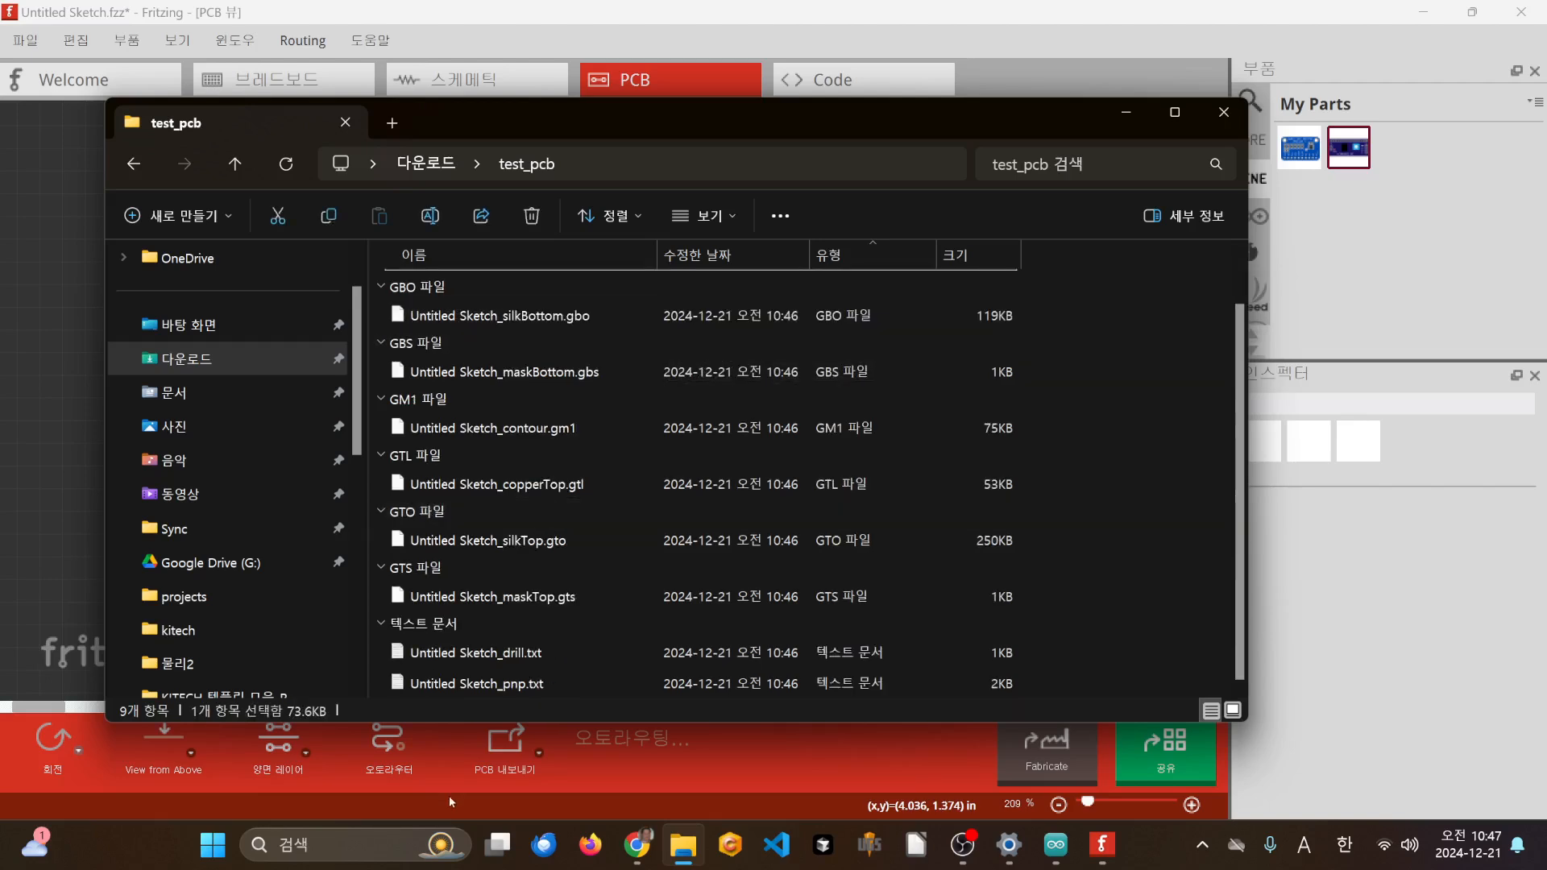
pyautogui.hotkey('ctrl', 'a')
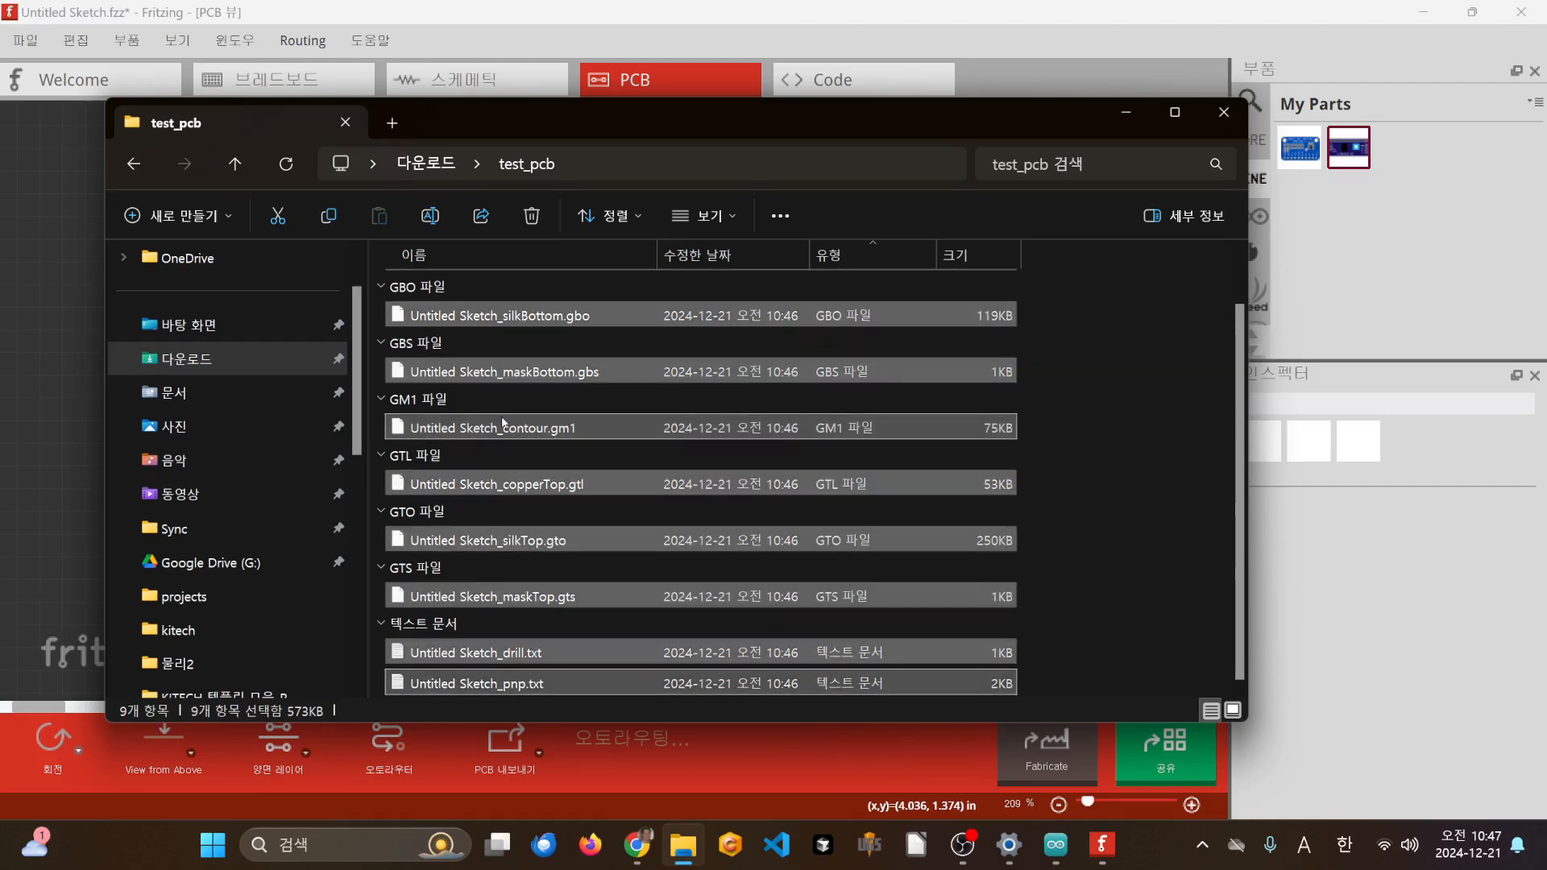
pyautogui.rightClick(505, 422)
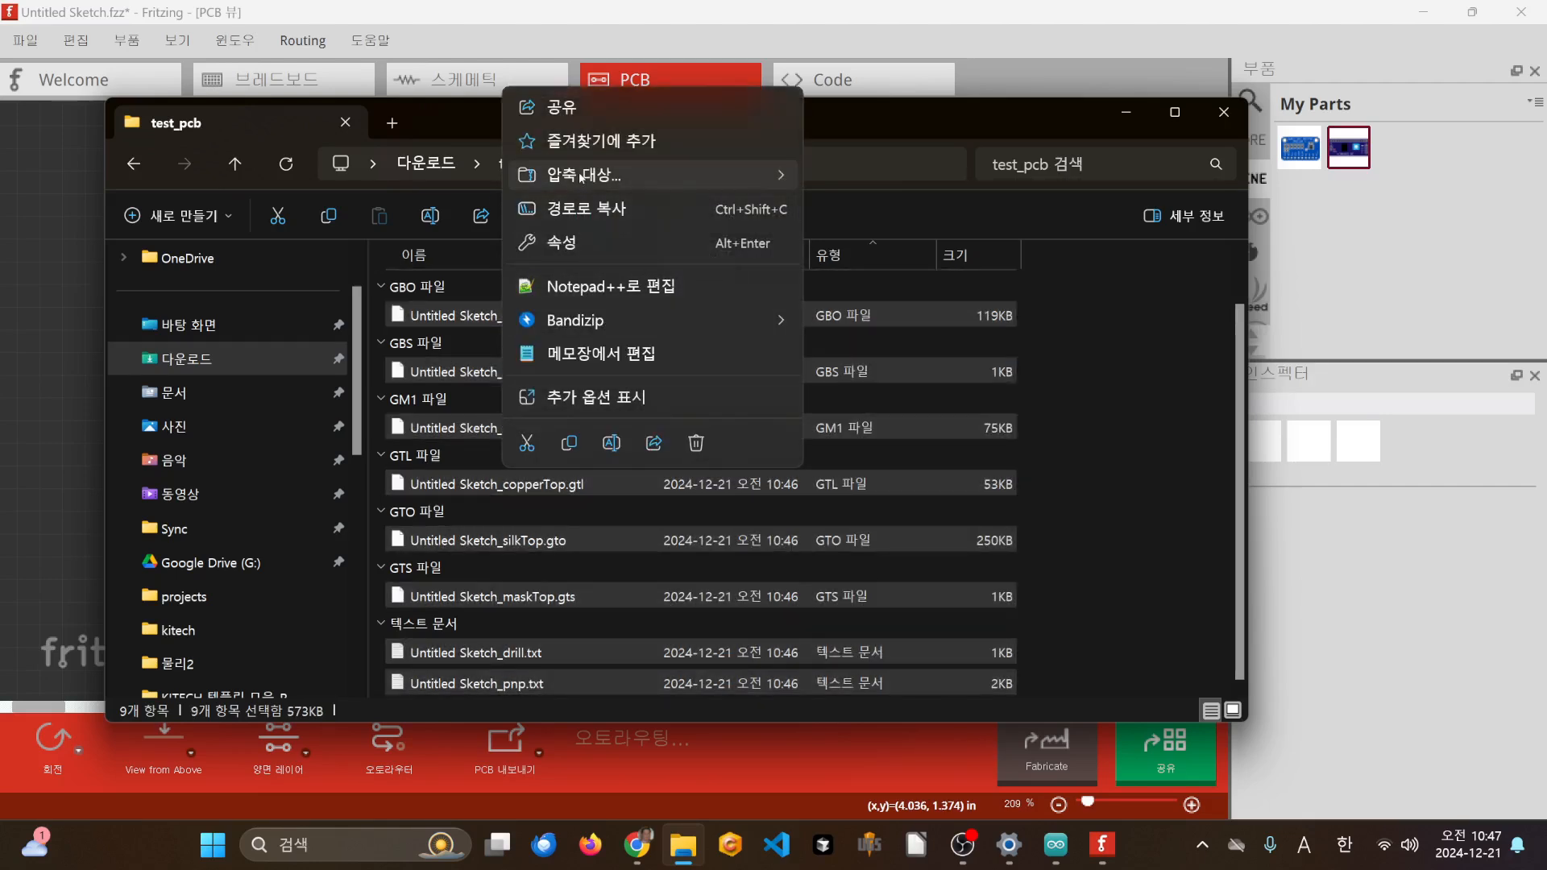
pyautogui.moveTo(584, 174)
pyautogui.click(829, 178)
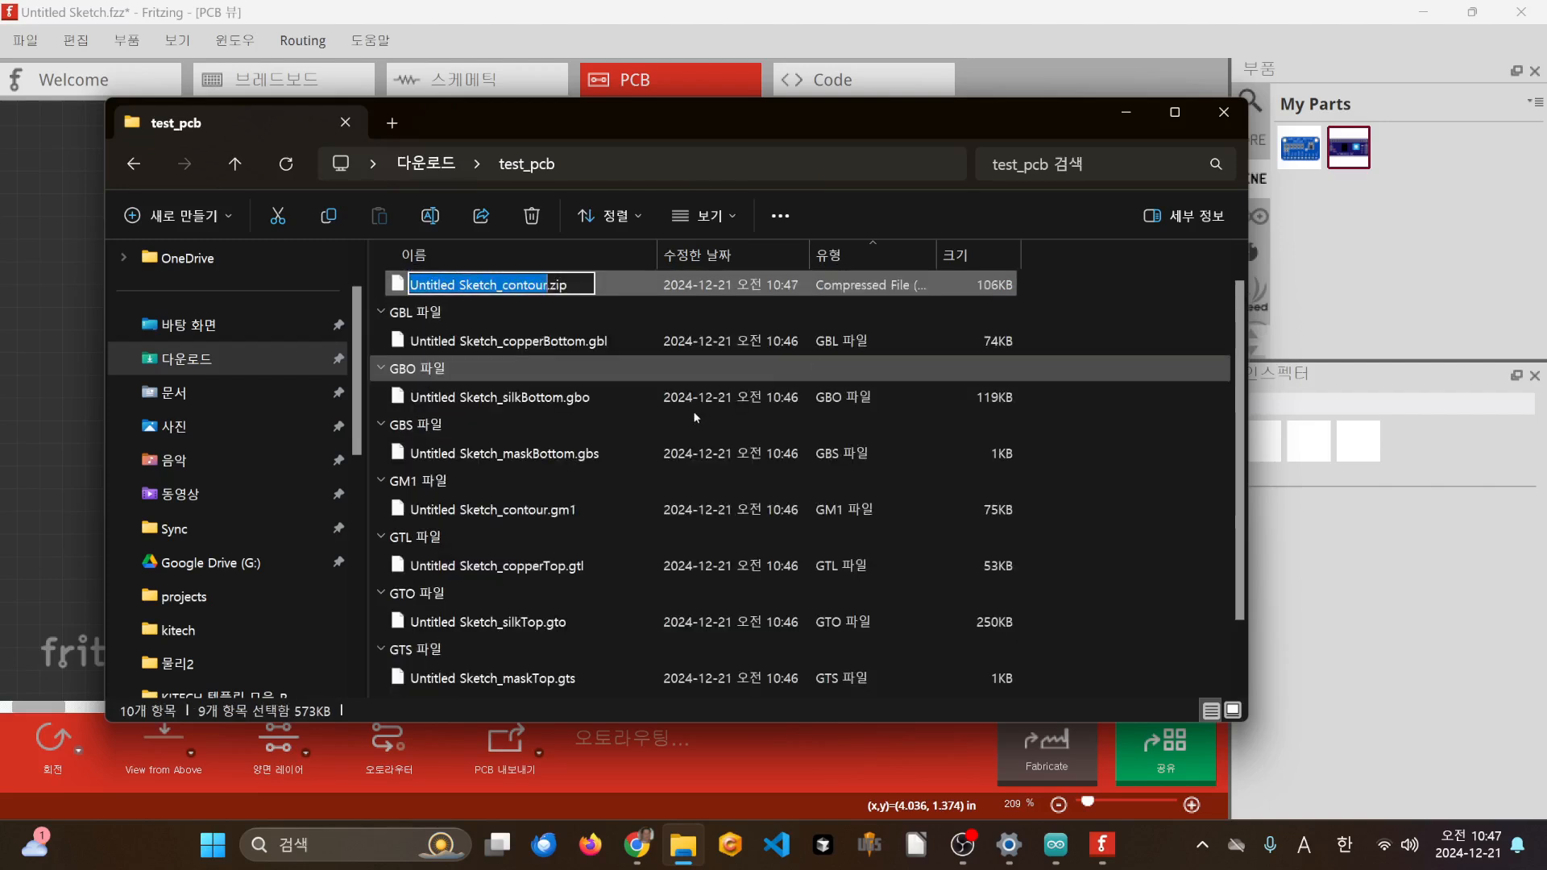
pyautogui.write('test')
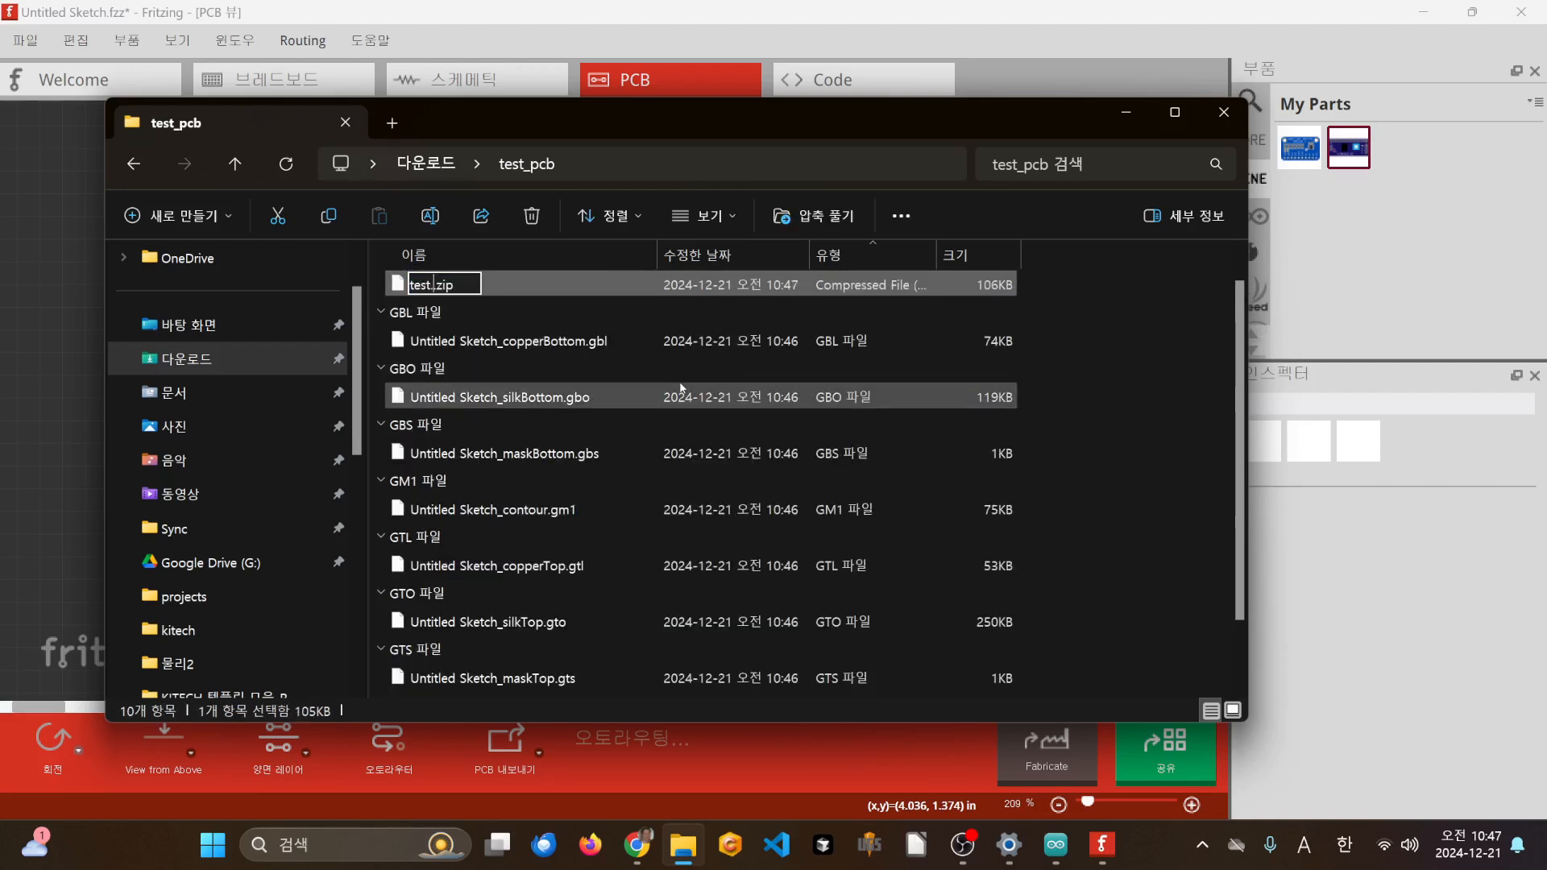
pyautogui.write('_pcb')
pyautogui.press('Return')
pyautogui.click(997, 365)
pyautogui.click(814, 284)
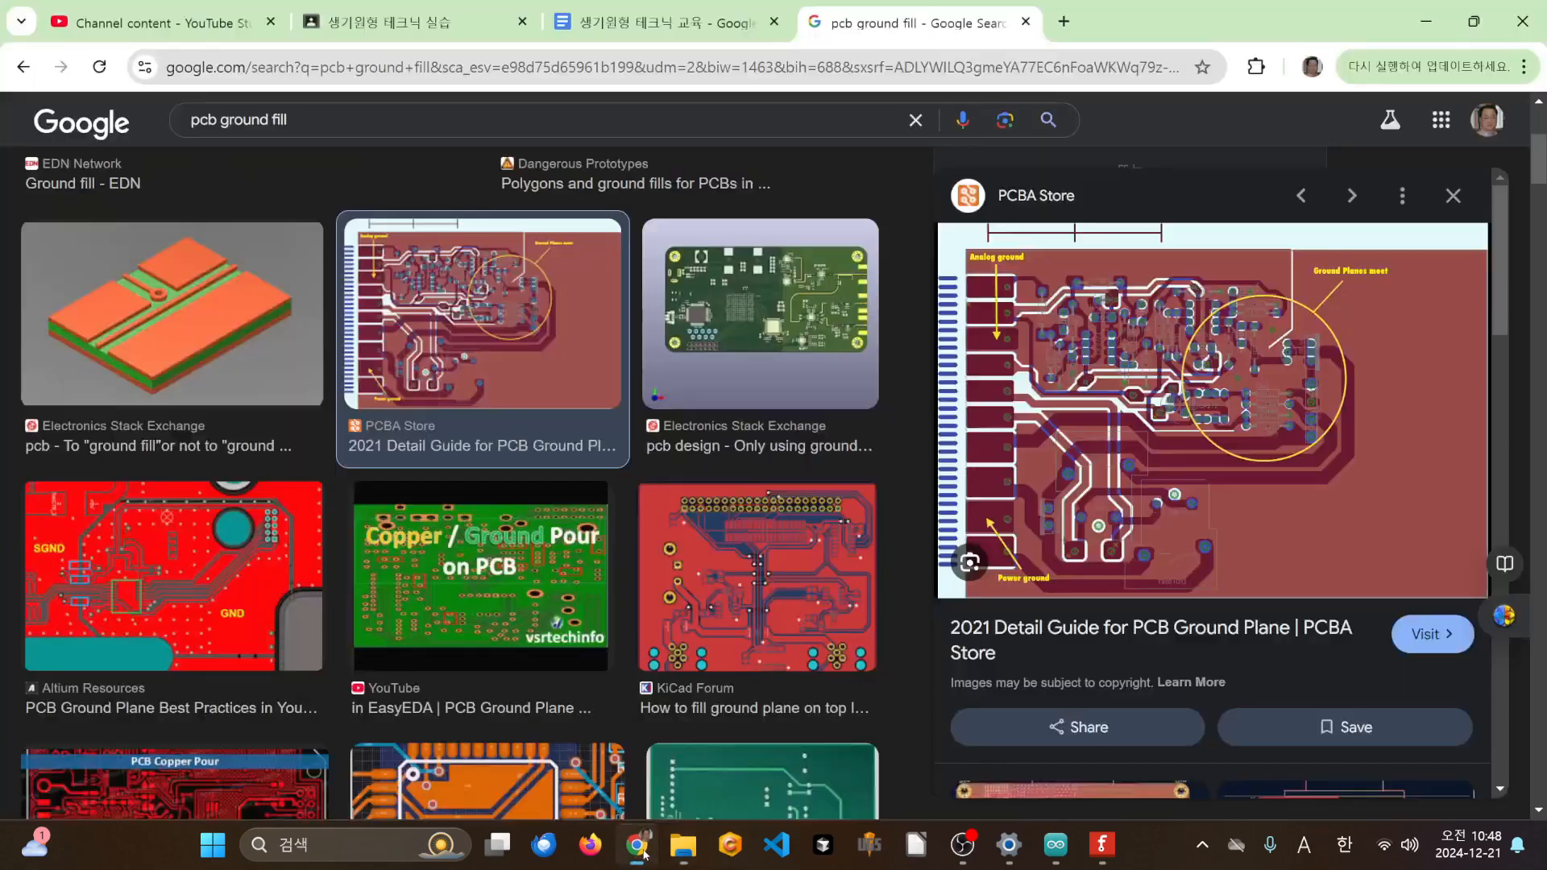
# - Switch to Chrome and search Google for "pcb 제작"
pyautogui.click(636, 844)
pyautogui.click(549, 77)
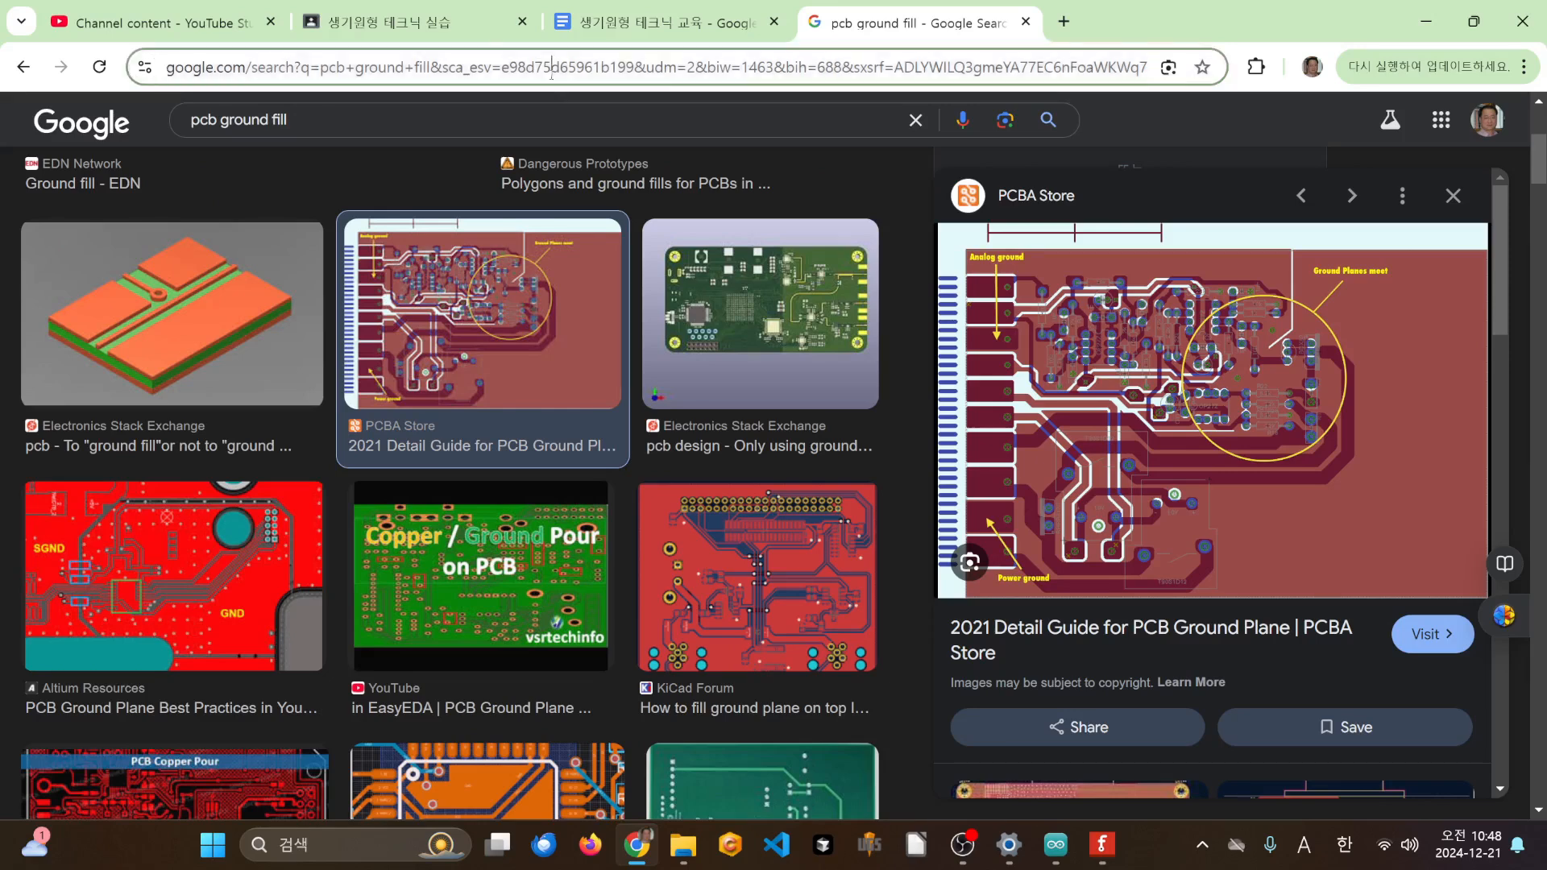
pyautogui.write('pcb')
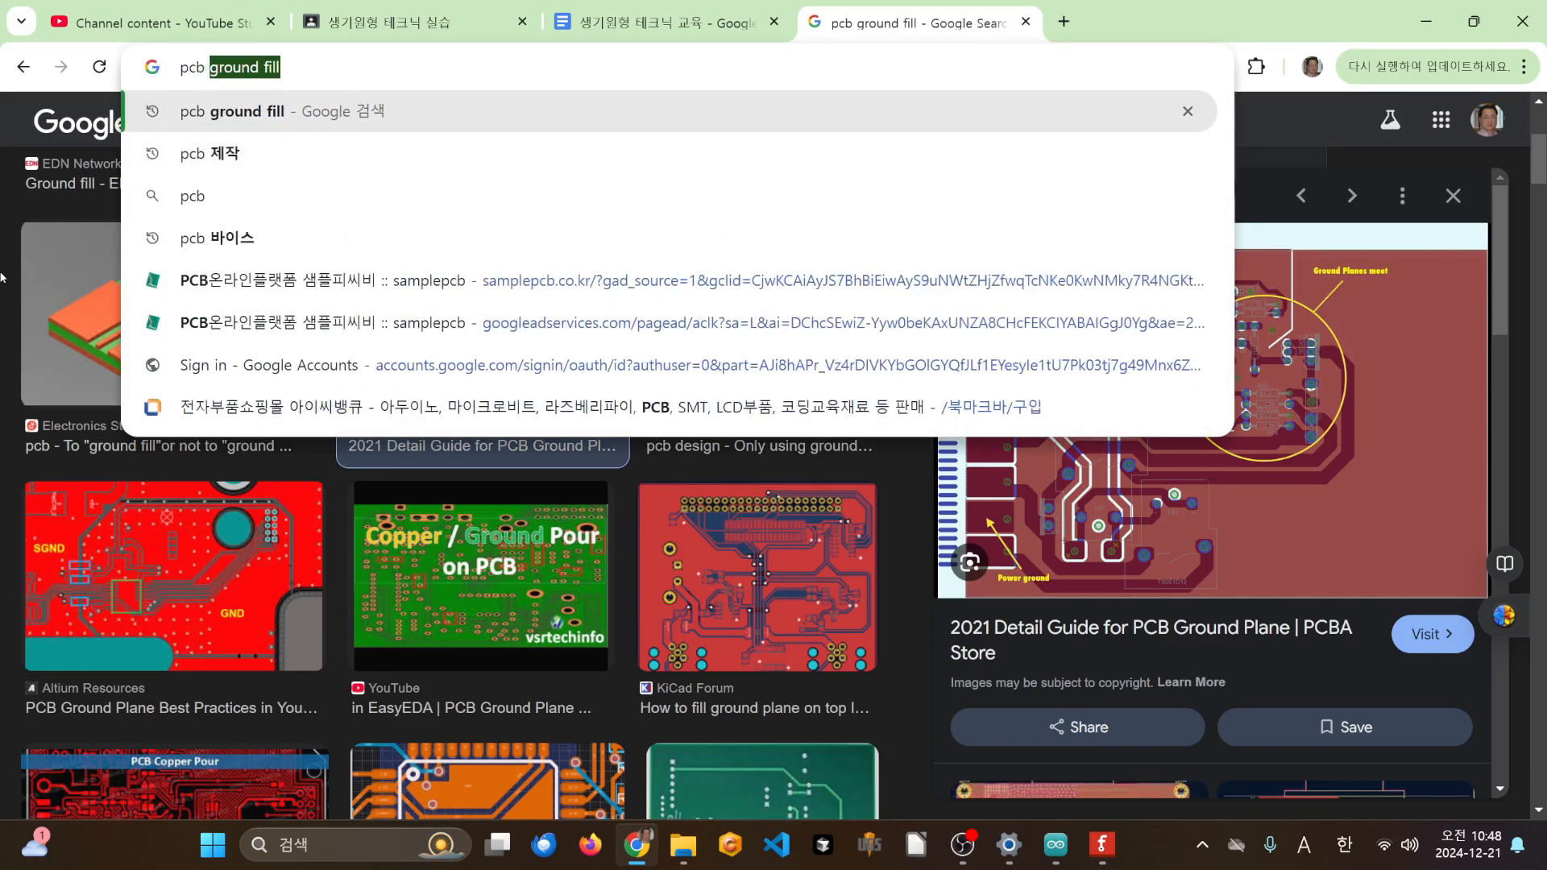
pyautogui.click(403, 157)
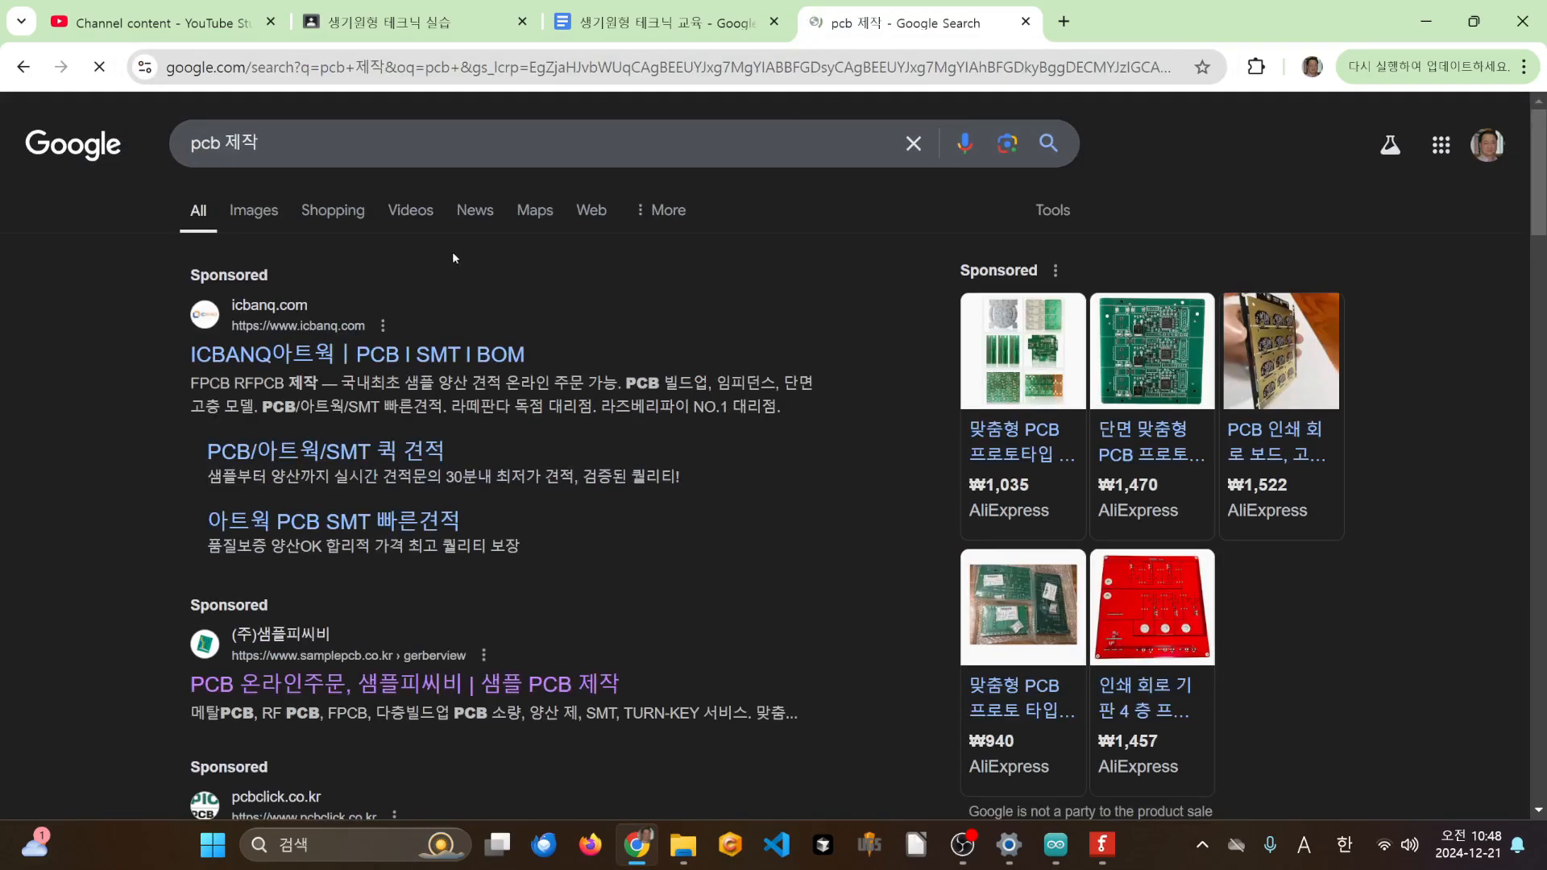
# - Examine the PCB manufacturing search results, comparing the sponsored services such as ICBANQ, SamplePCB, pcbclick and JLCPCB
pyautogui.scroll(-3, 656, 345)
pyautogui.scroll(2, 866, 364)
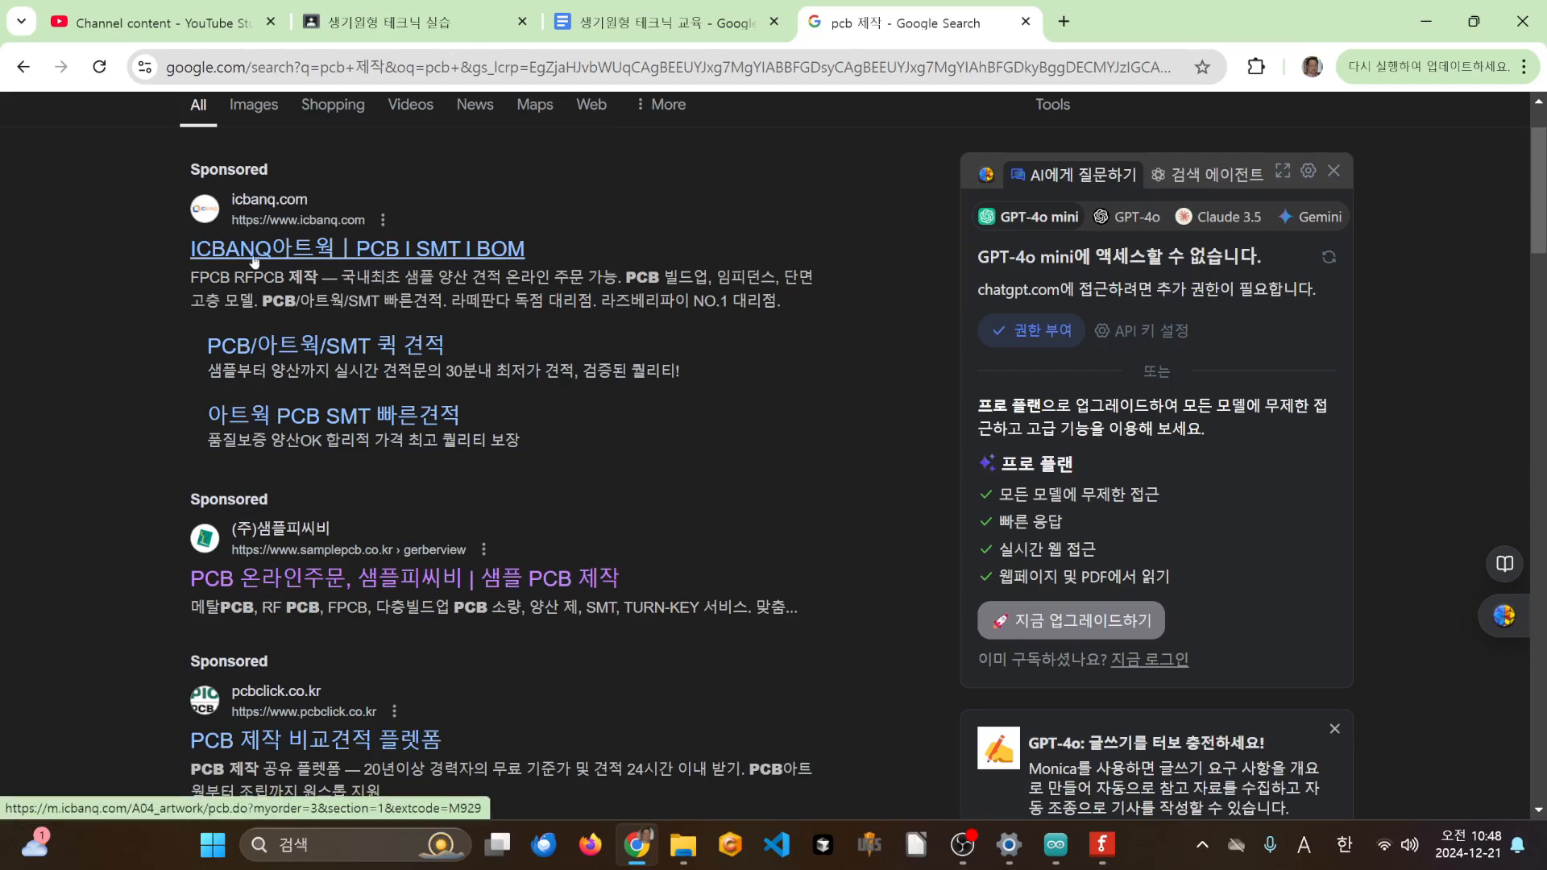
pyautogui.scroll(-4, 537, 311)
pyautogui.scroll(1, 427, 337)
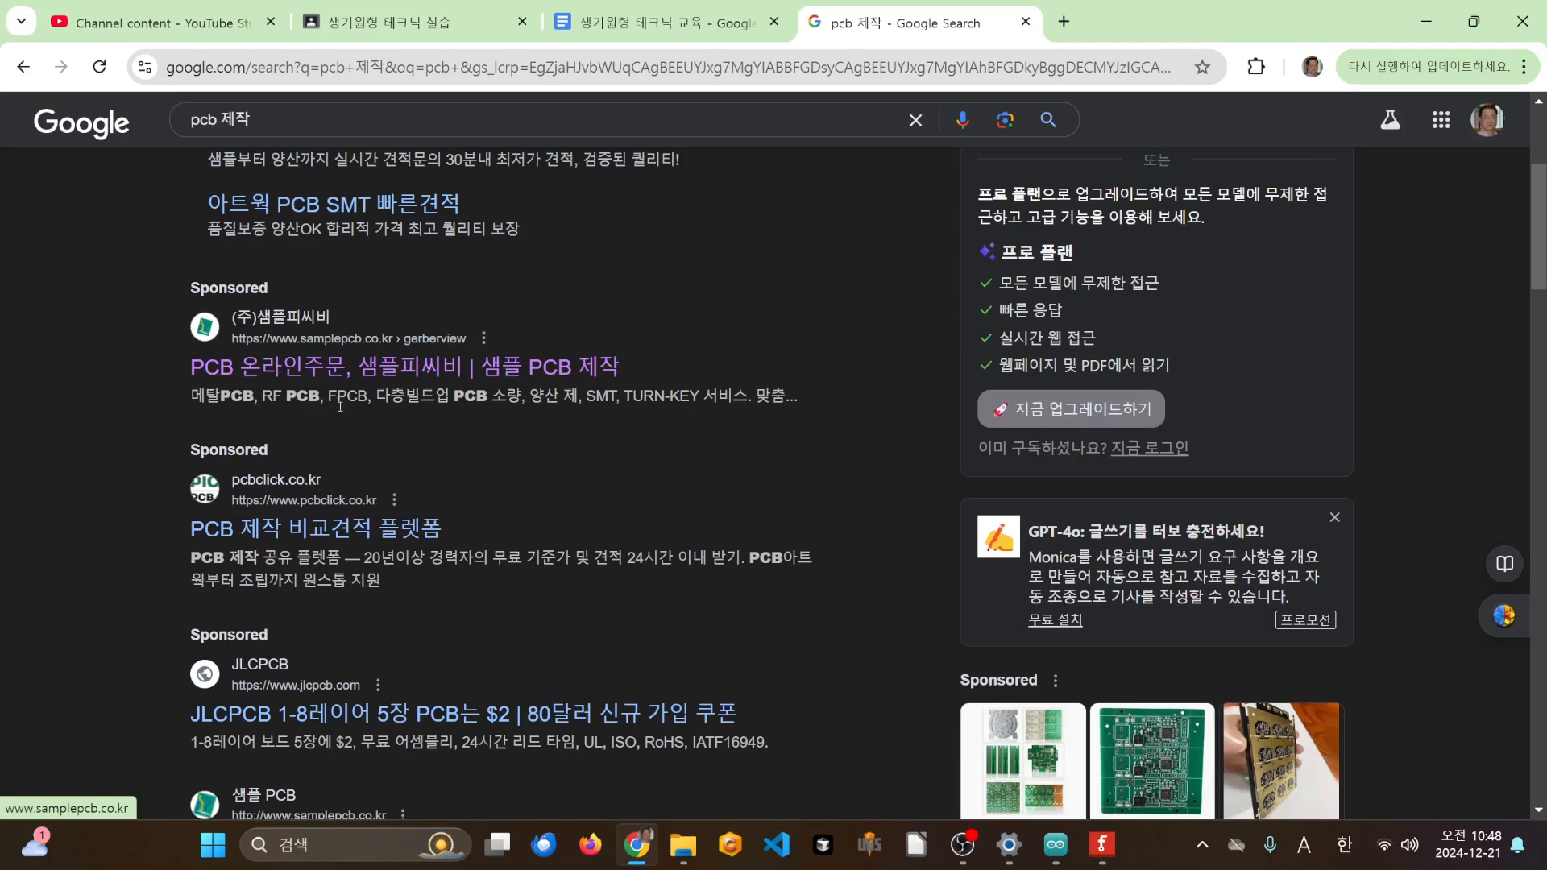
pyautogui.scroll(-2, 364, 489)
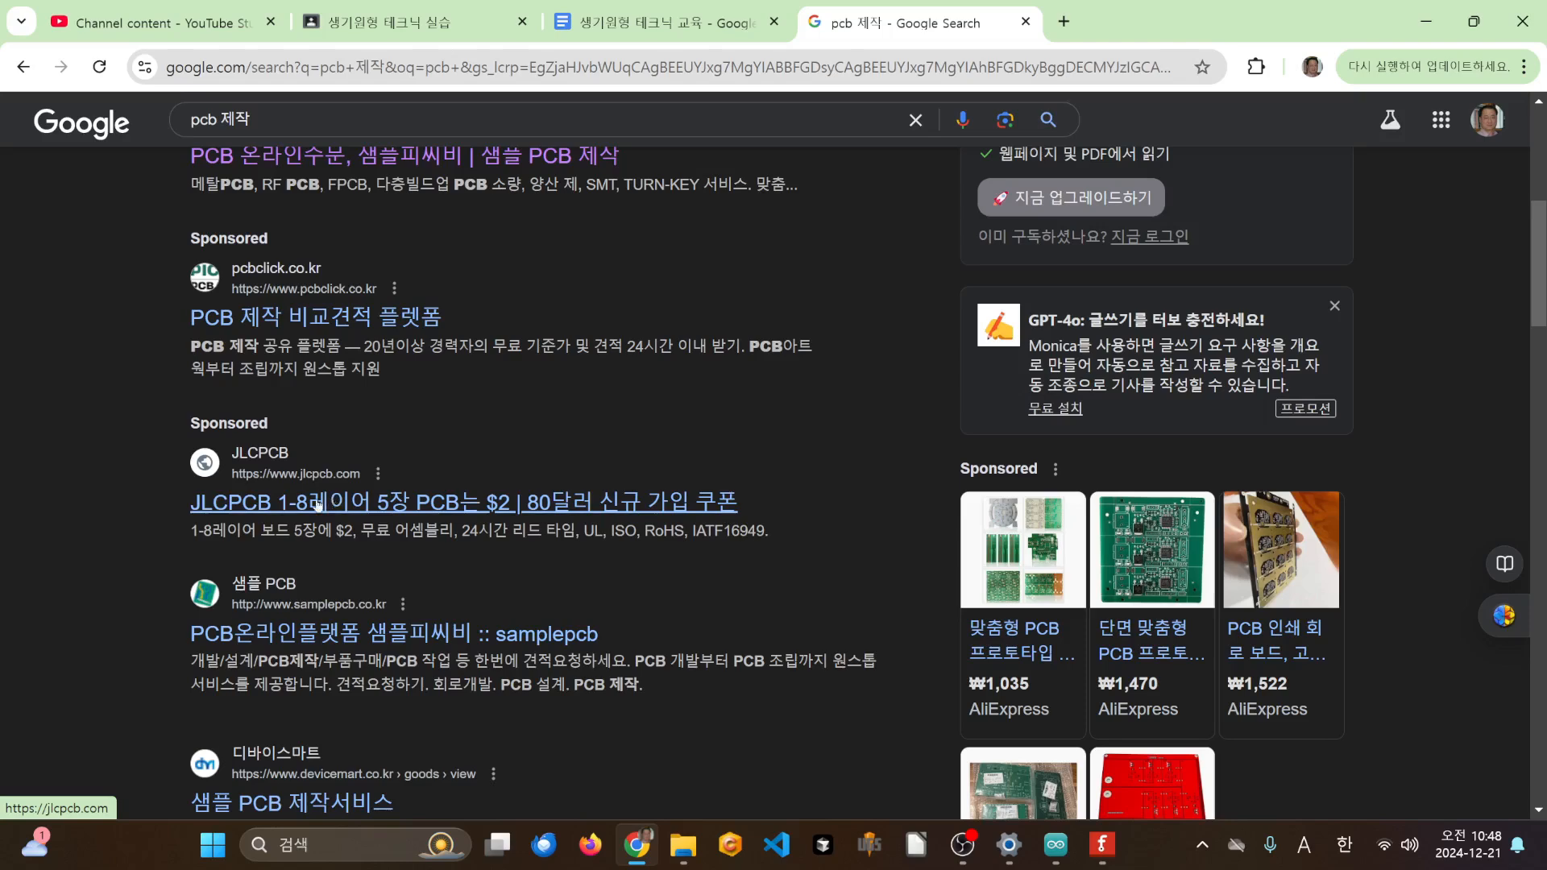
pyautogui.scroll(2, 391, 614)
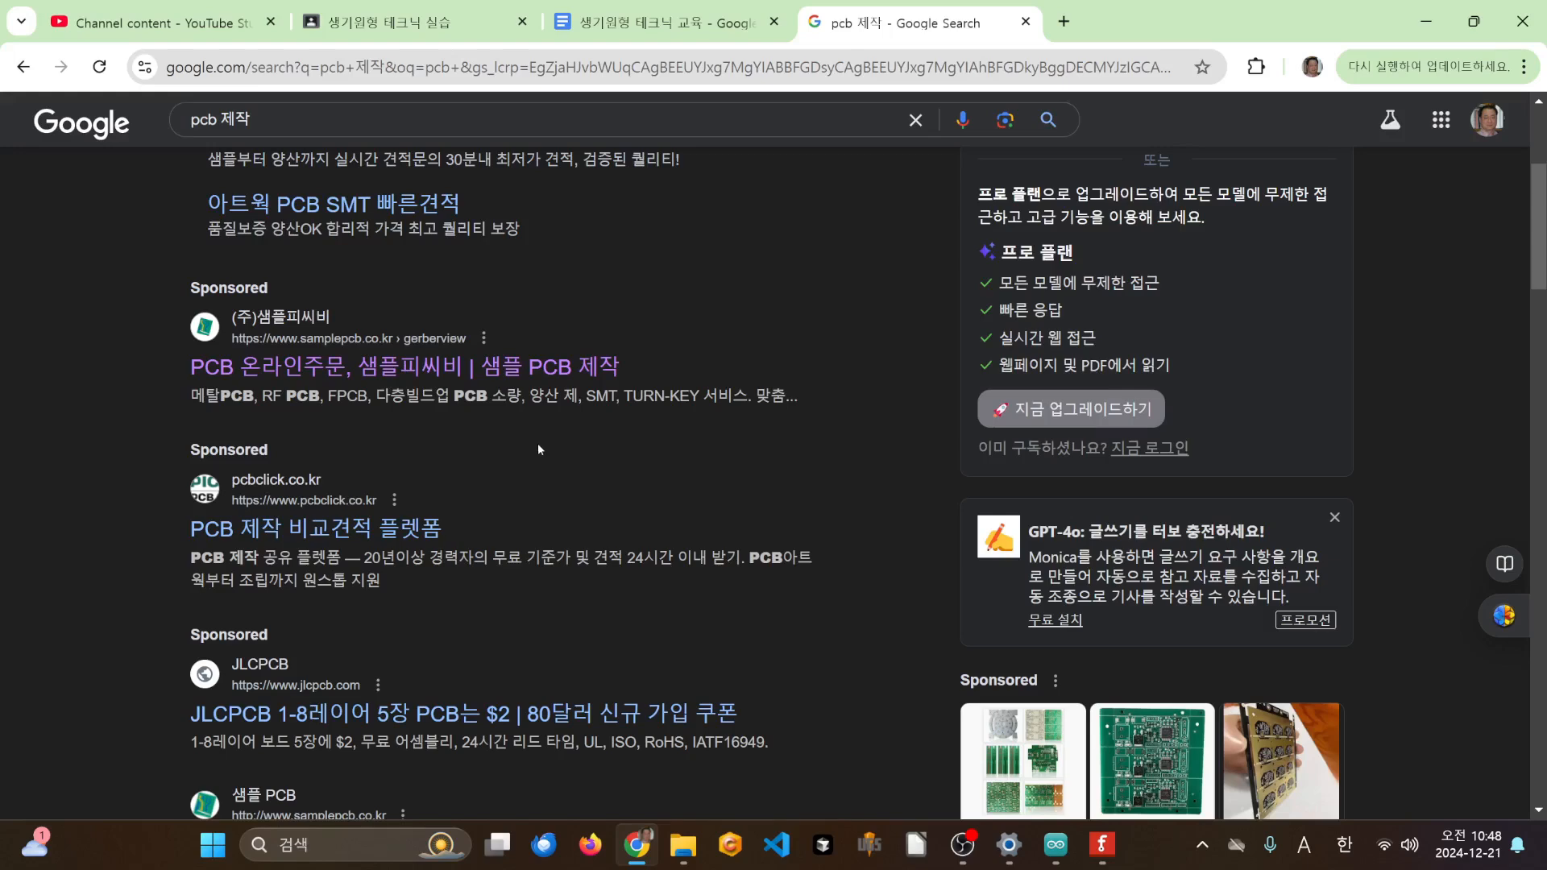
pyautogui.scroll(-3, 537, 449)
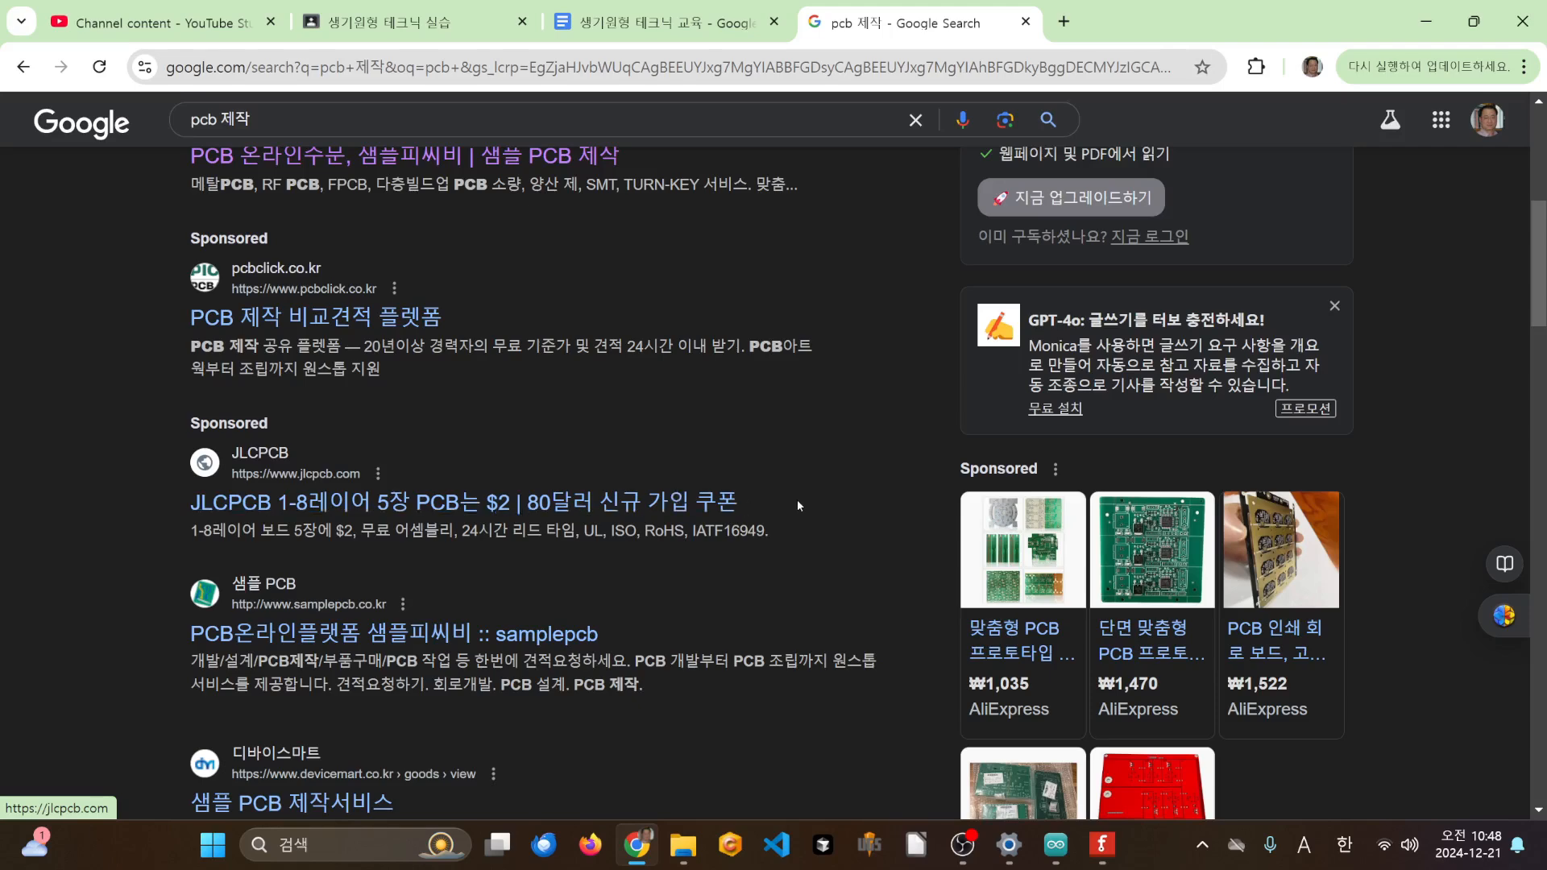
pyautogui.scroll(6, 799, 494)
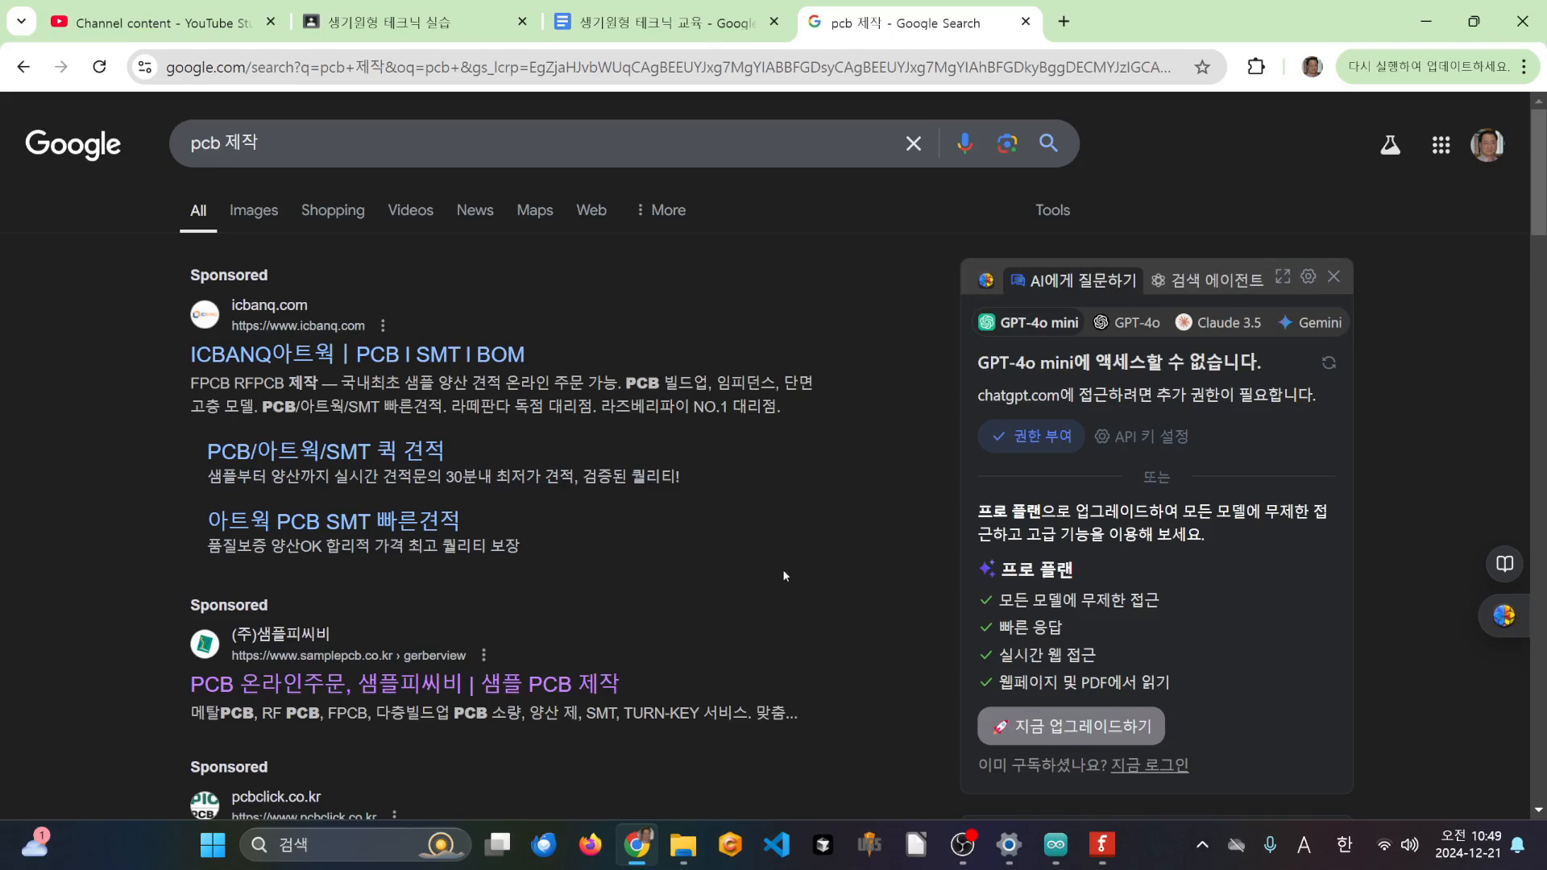
pyautogui.scroll(-5, 816, 512)
pyautogui.scroll(4, 816, 513)
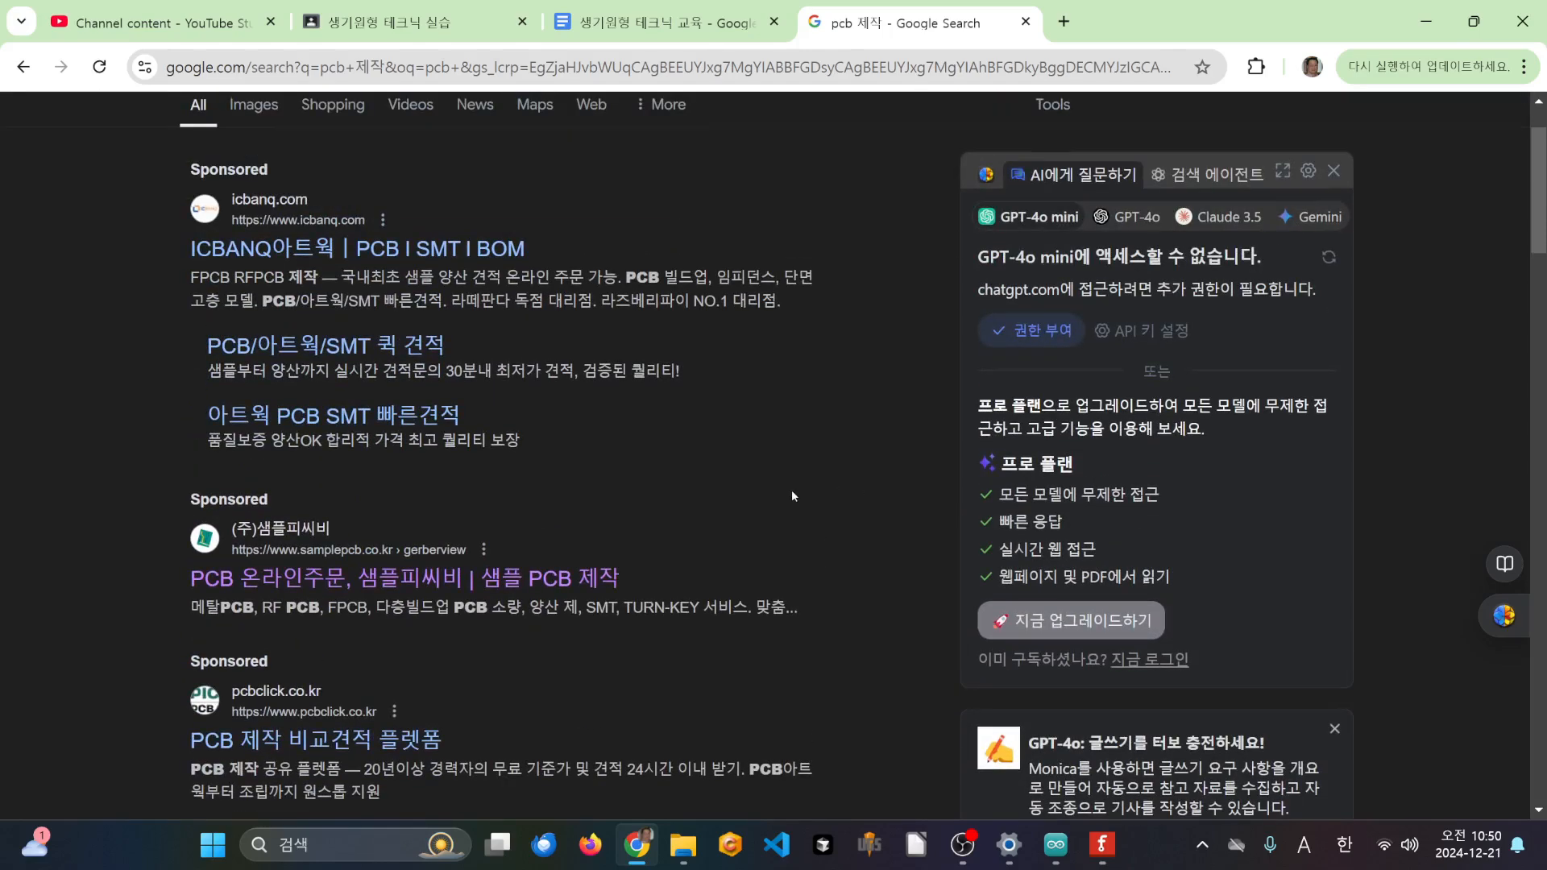
pyautogui.scroll(-3, 792, 493)
pyautogui.scroll(1, 792, 491)
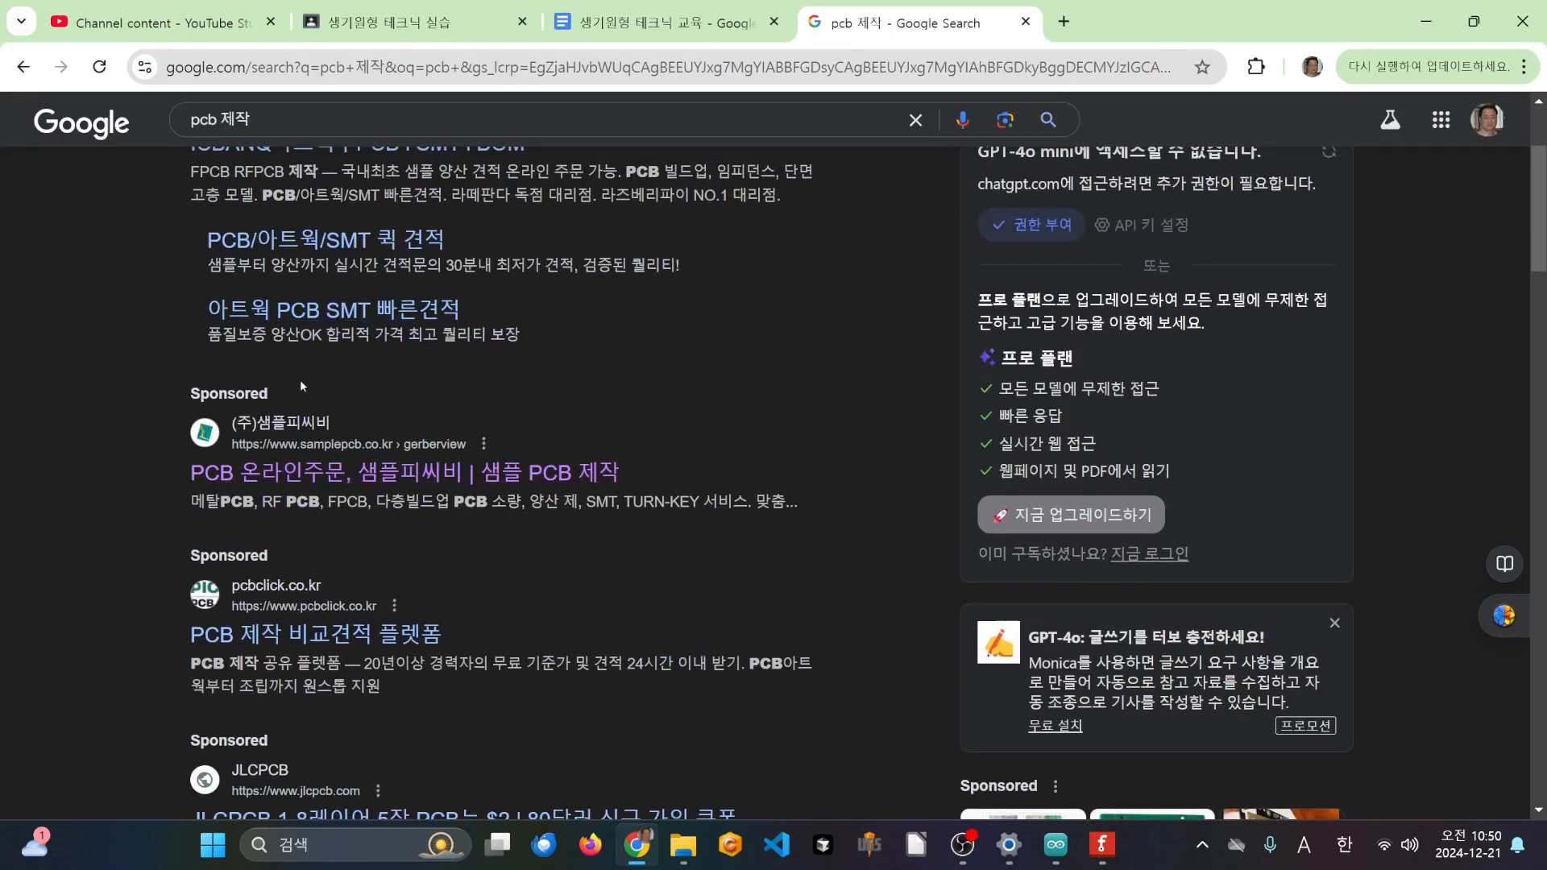
# - Open the SamplePCB website from the search results and go to its PCB샘플 online Gerber viewer
pyautogui.click(322, 473)
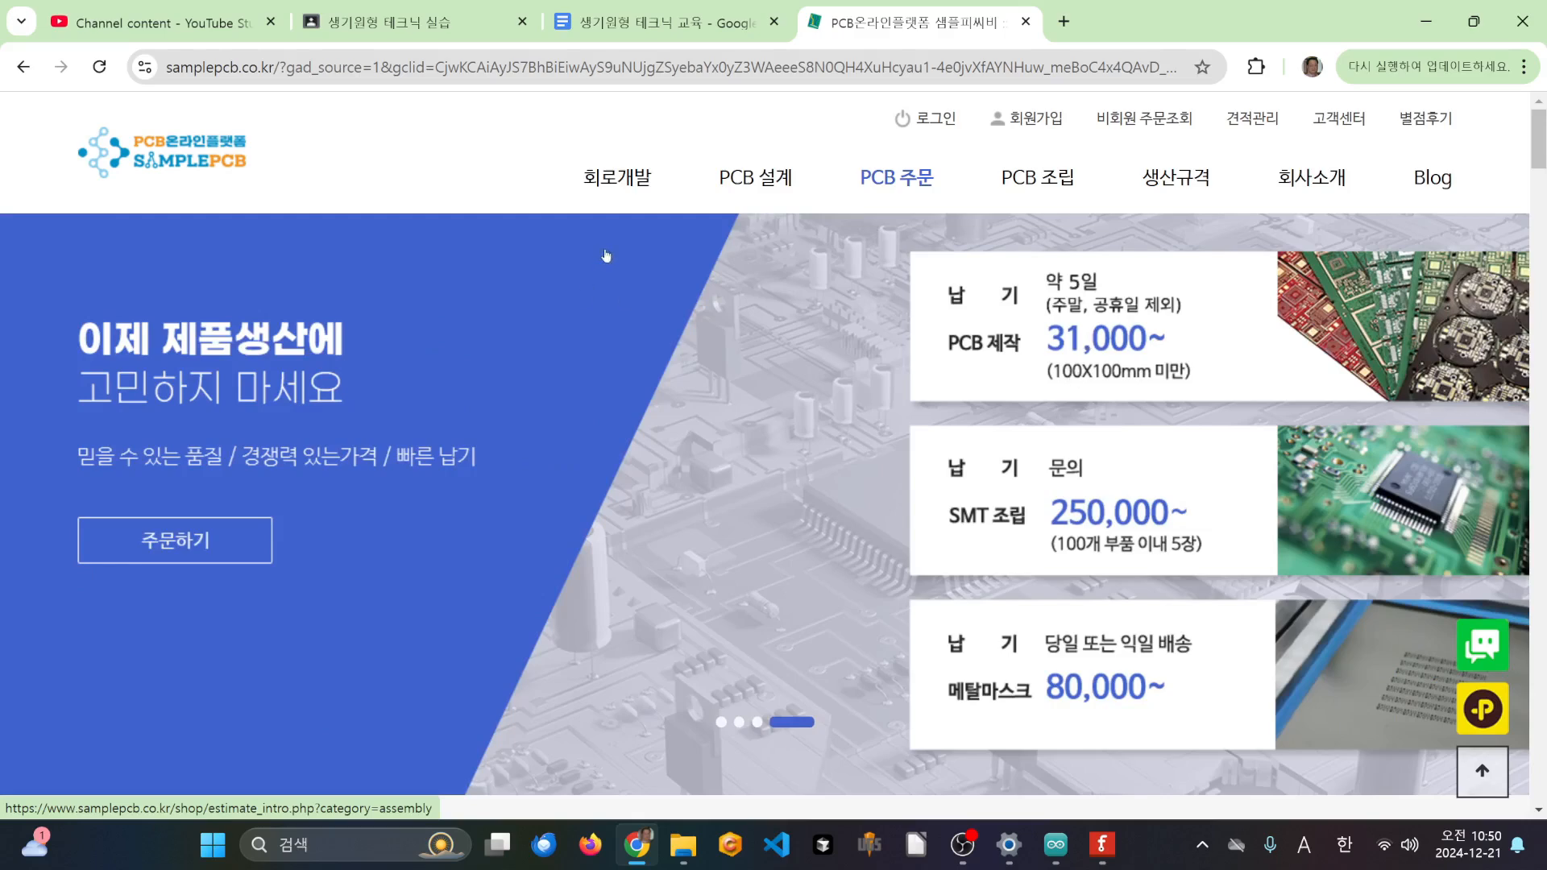
pyautogui.moveTo(890, 181)
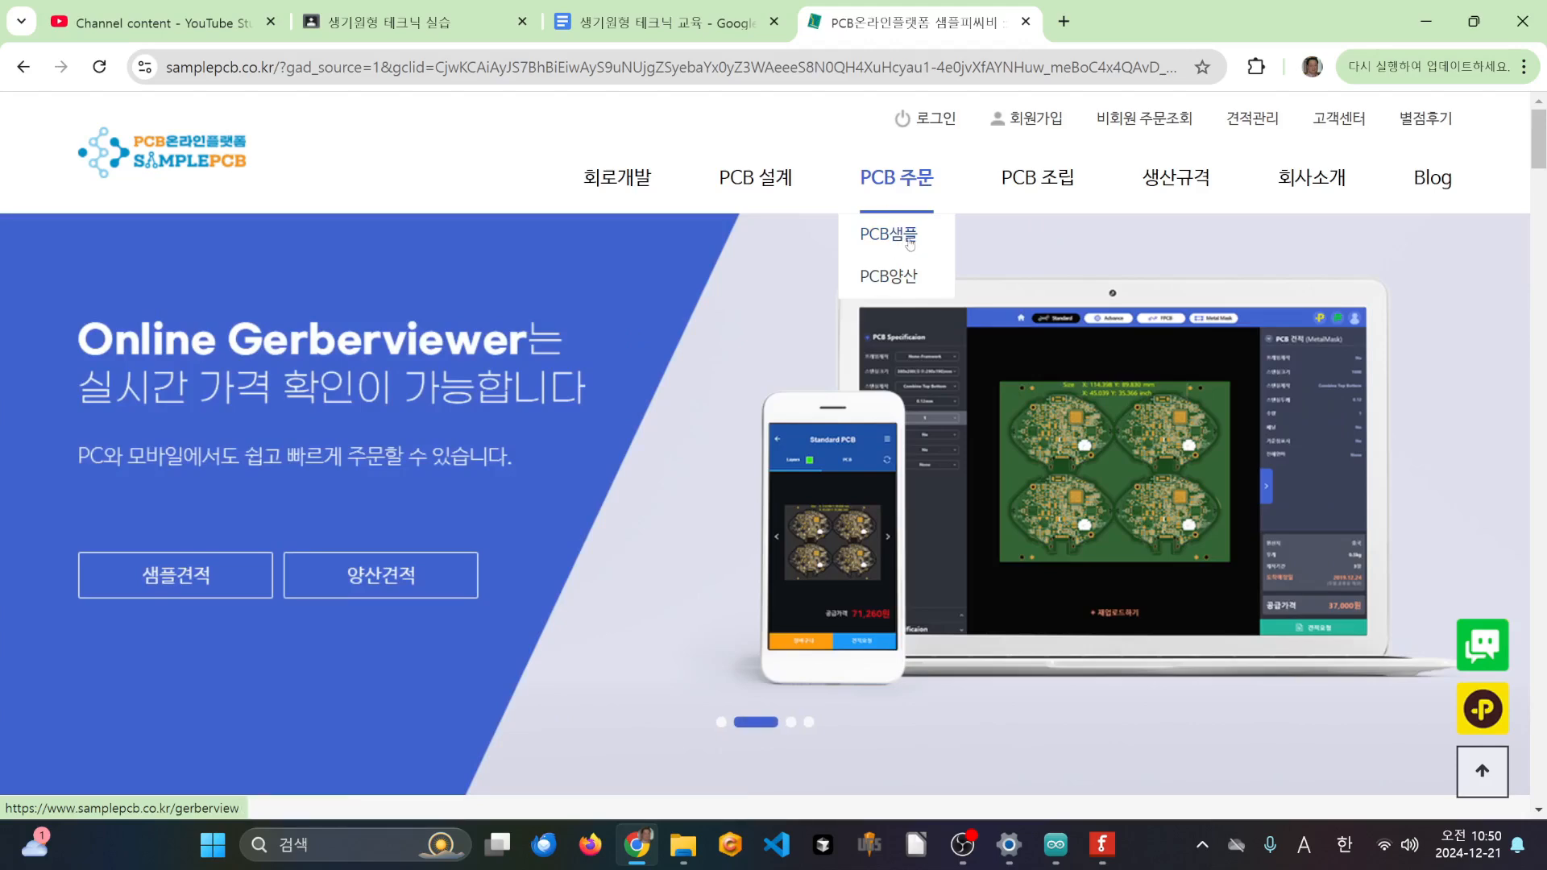
pyautogui.click(907, 239)
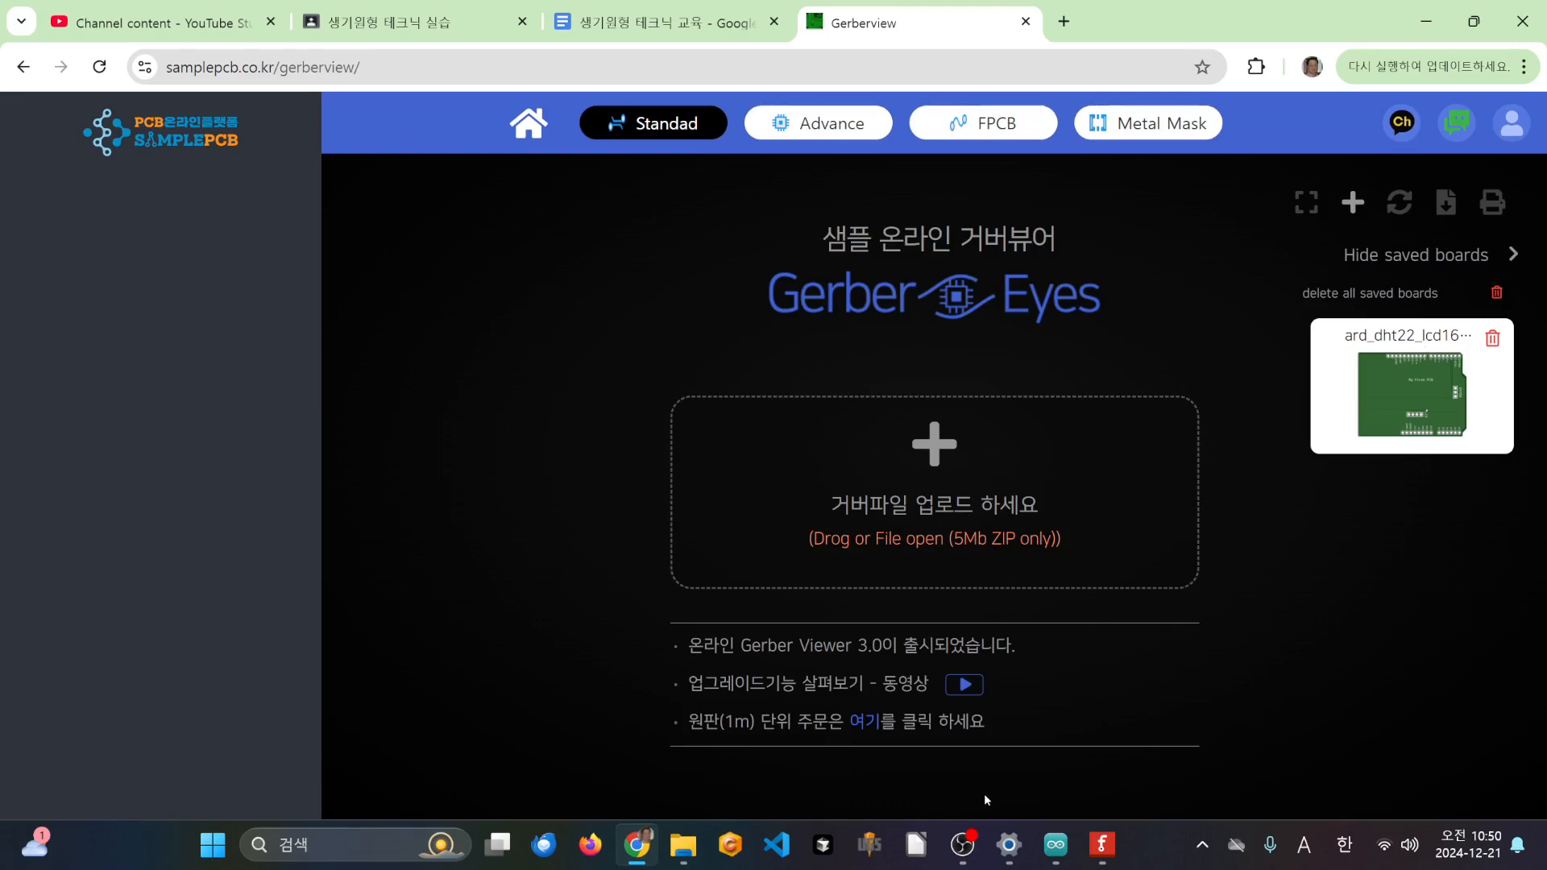
# - Upload test_pcb.zip from the test_pcb folder in File Explorer to the SamplePCB Gerber viewer
pyautogui.click(684, 844)
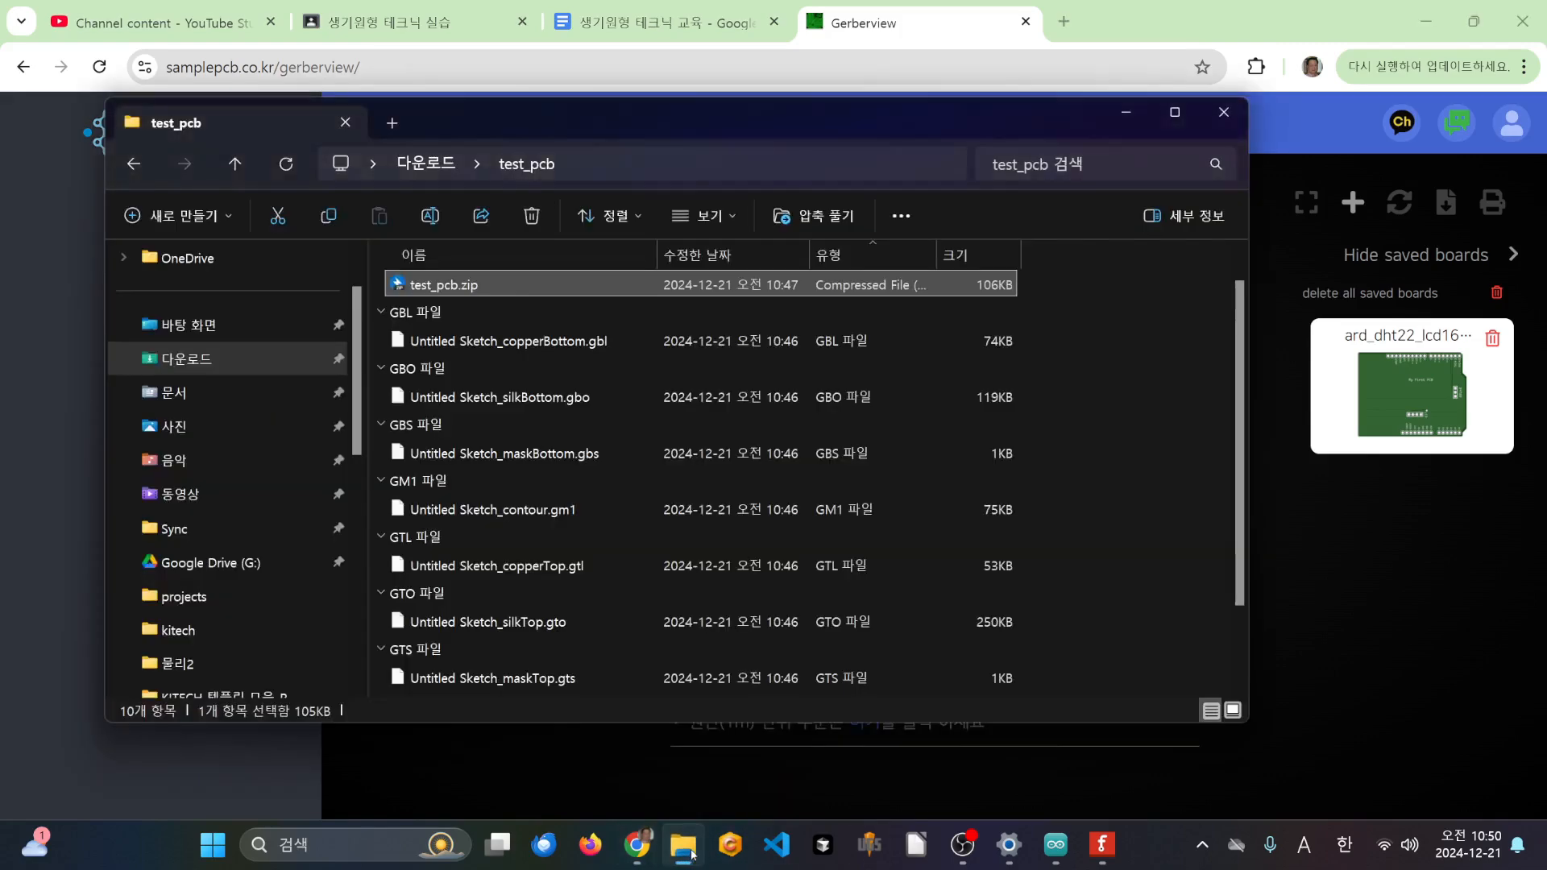
pyautogui.moveTo(934, 123); pyautogui.dragTo(592, 99)
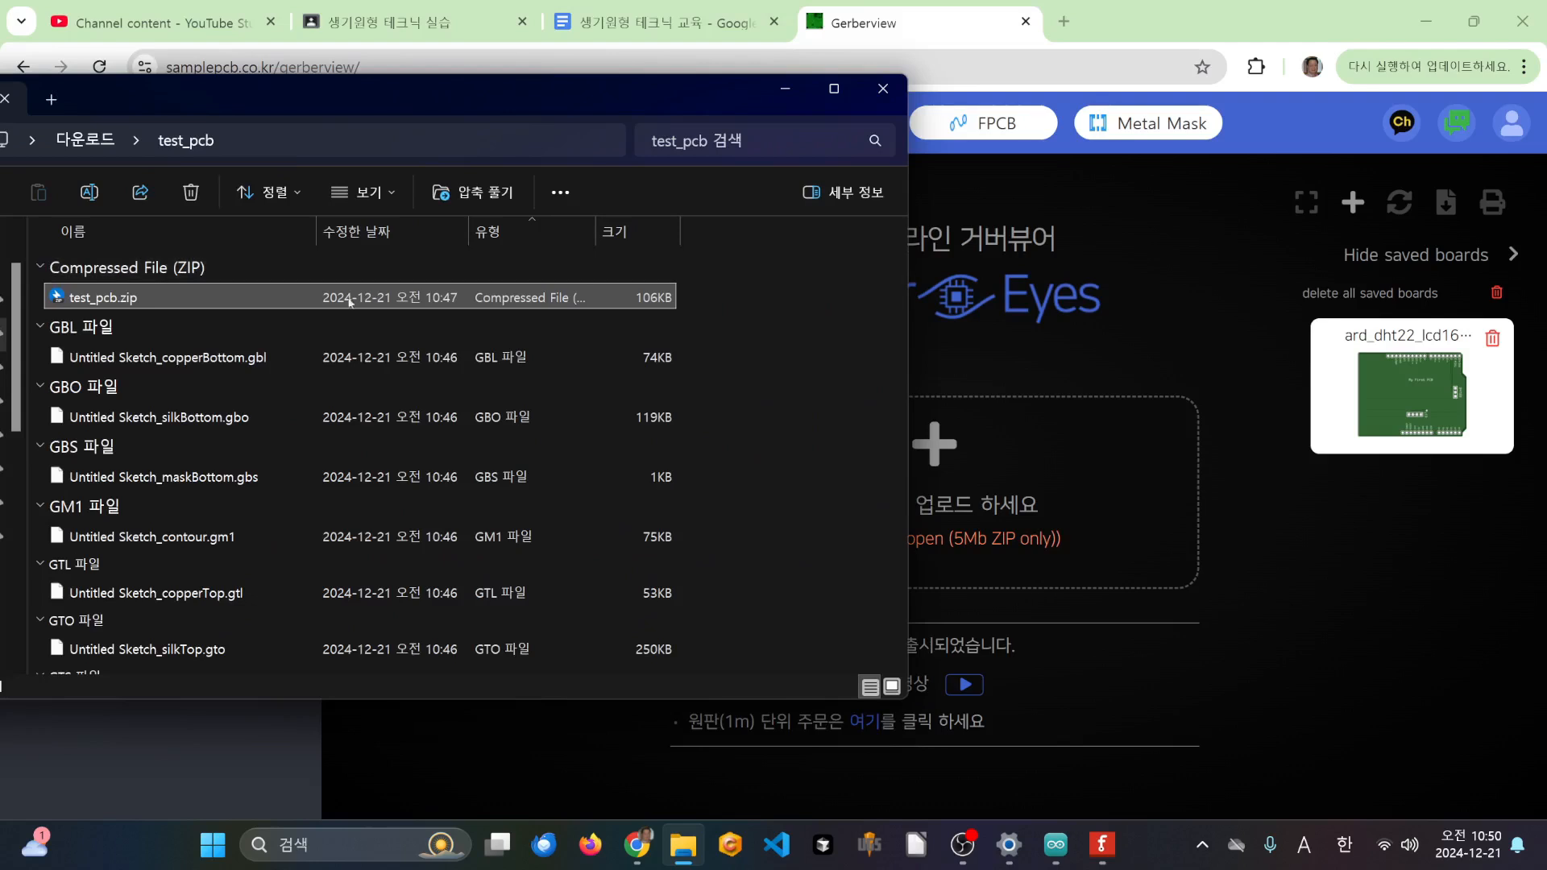
pyautogui.moveTo(97, 304); pyautogui.dragTo(1094, 501)
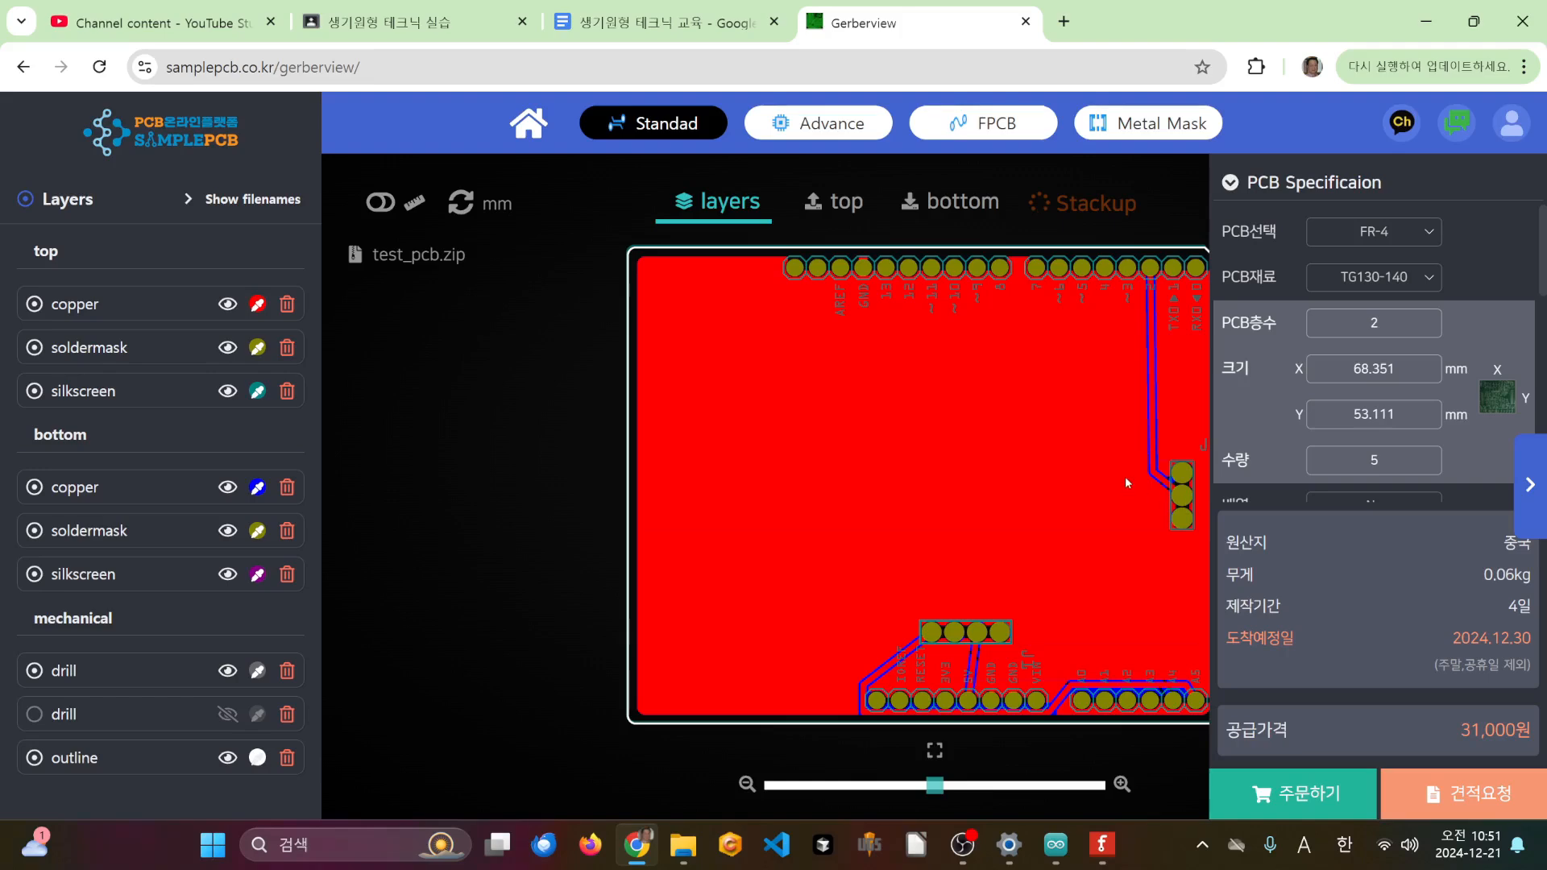
# - Inspect the uploaded board in the Gerber viewer's layers view and its rendered top and bottom views
pyautogui.scroll(-3, 979, 494)
pyautogui.scroll(1, 980, 495)
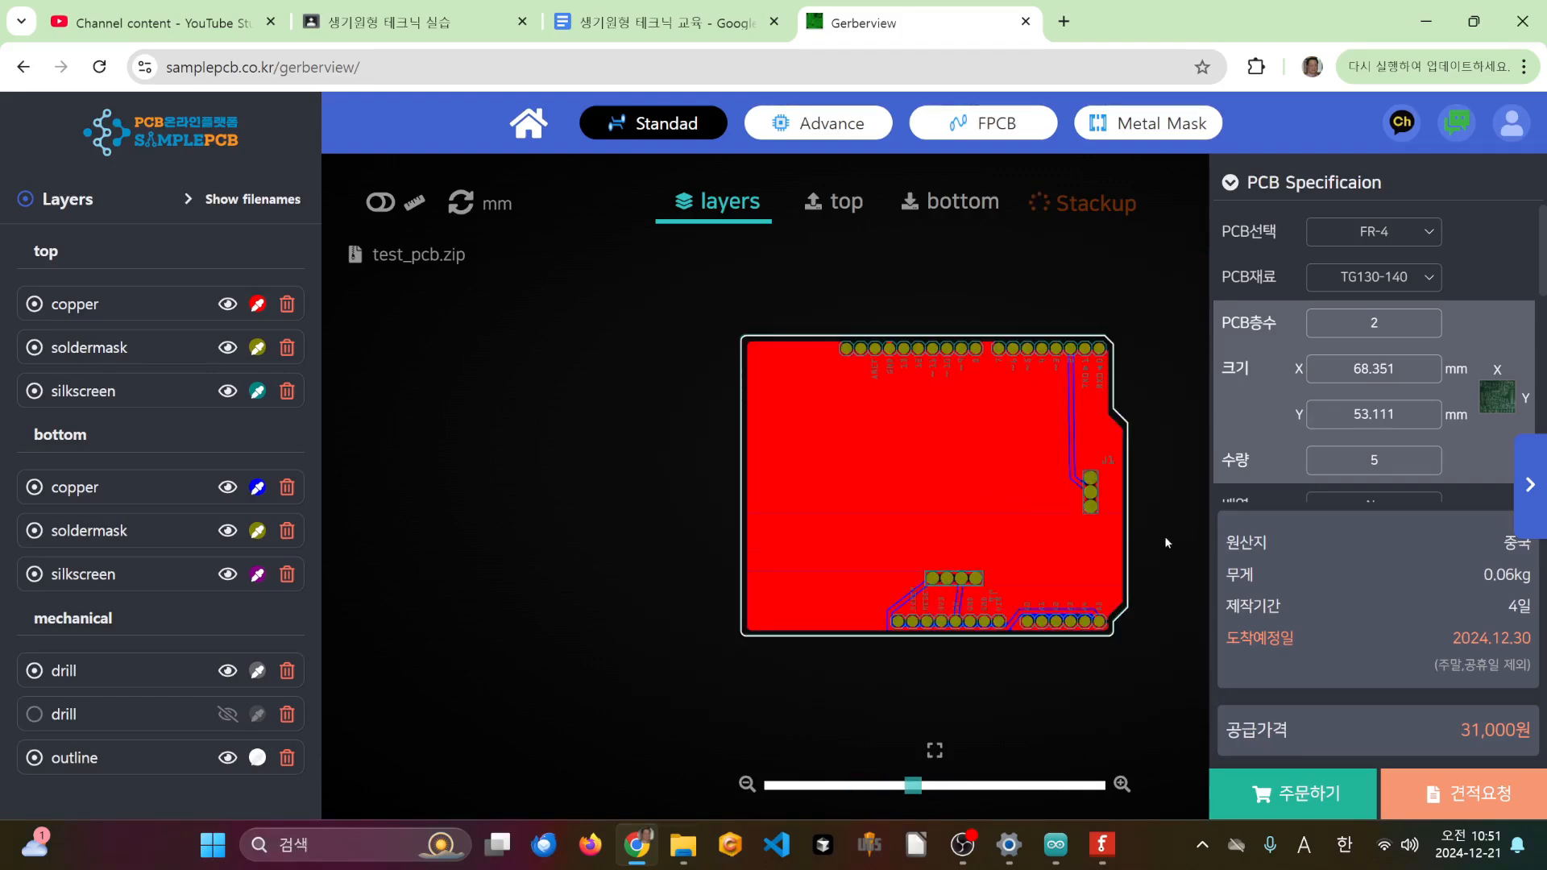
pyautogui.scroll(2, 703, 487)
pyautogui.scroll(-2, 702, 486)
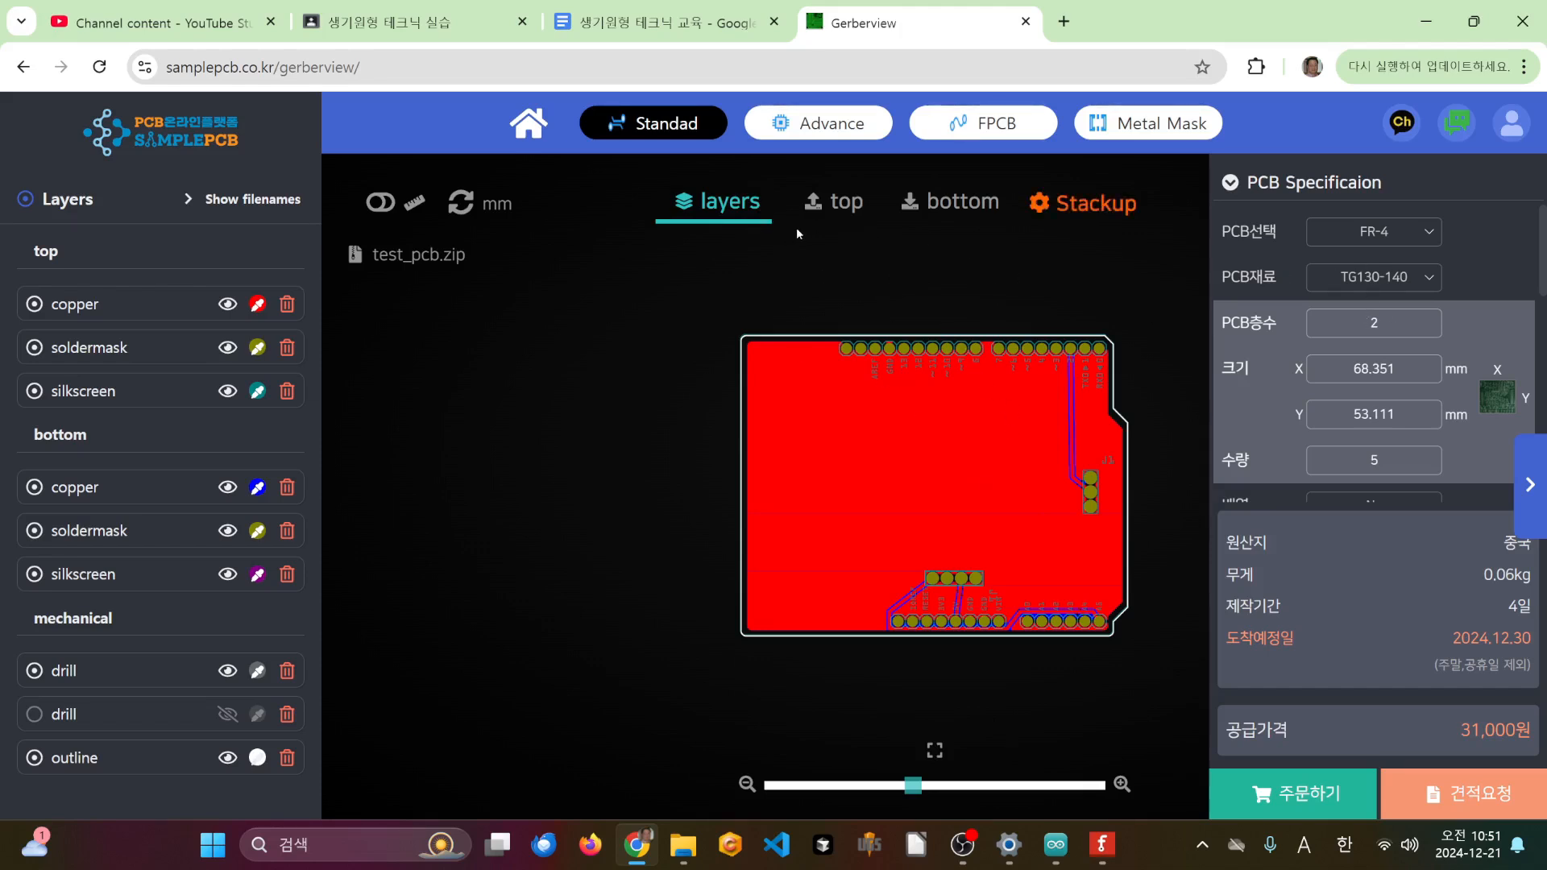
pyautogui.click(837, 203)
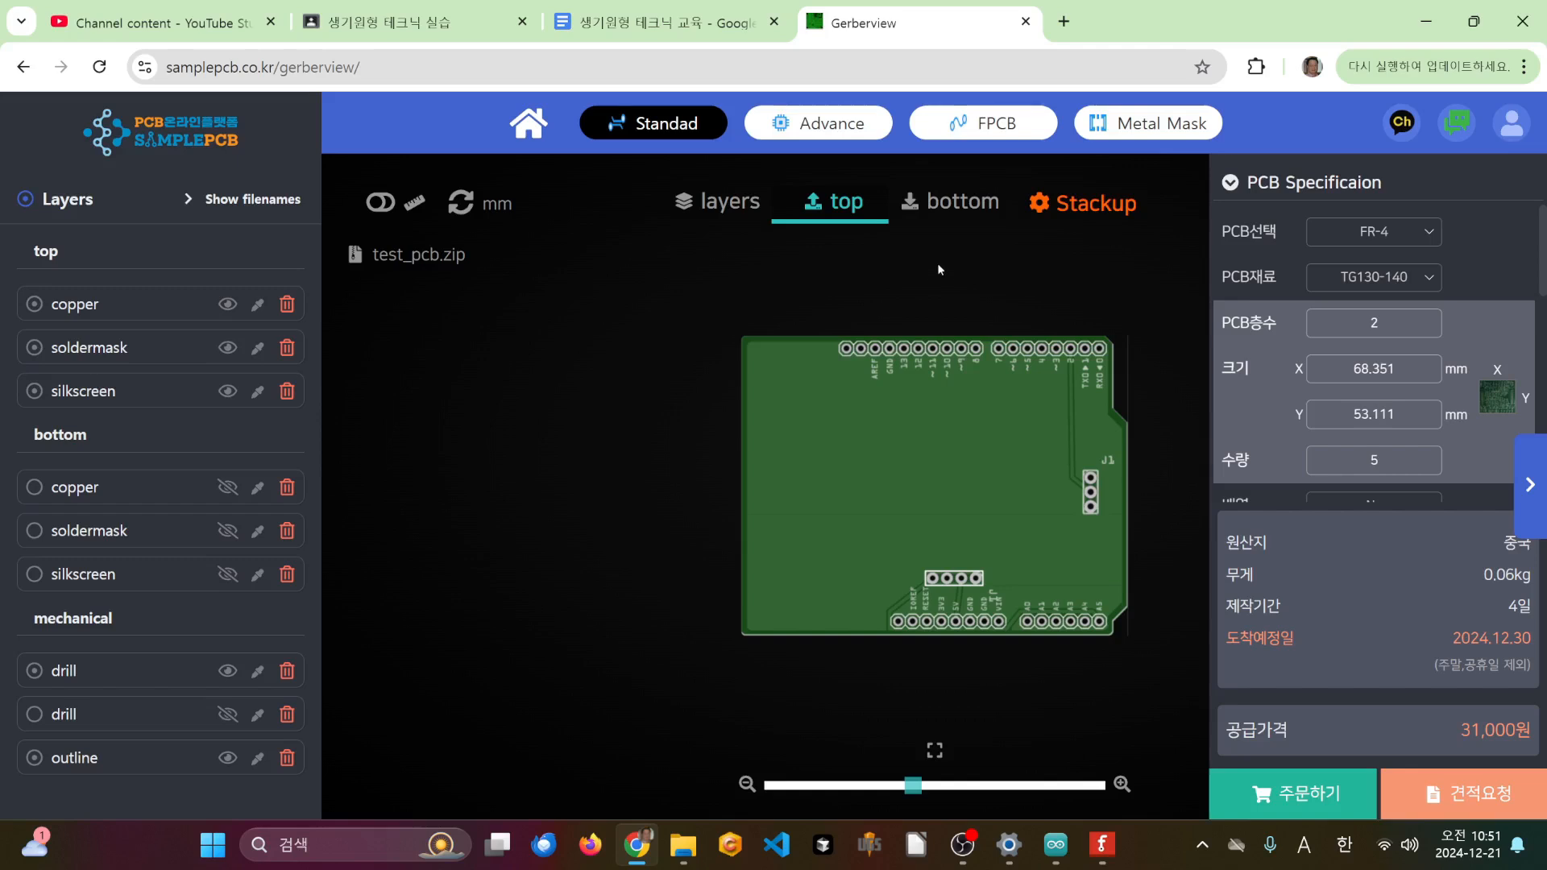
pyautogui.click(955, 203)
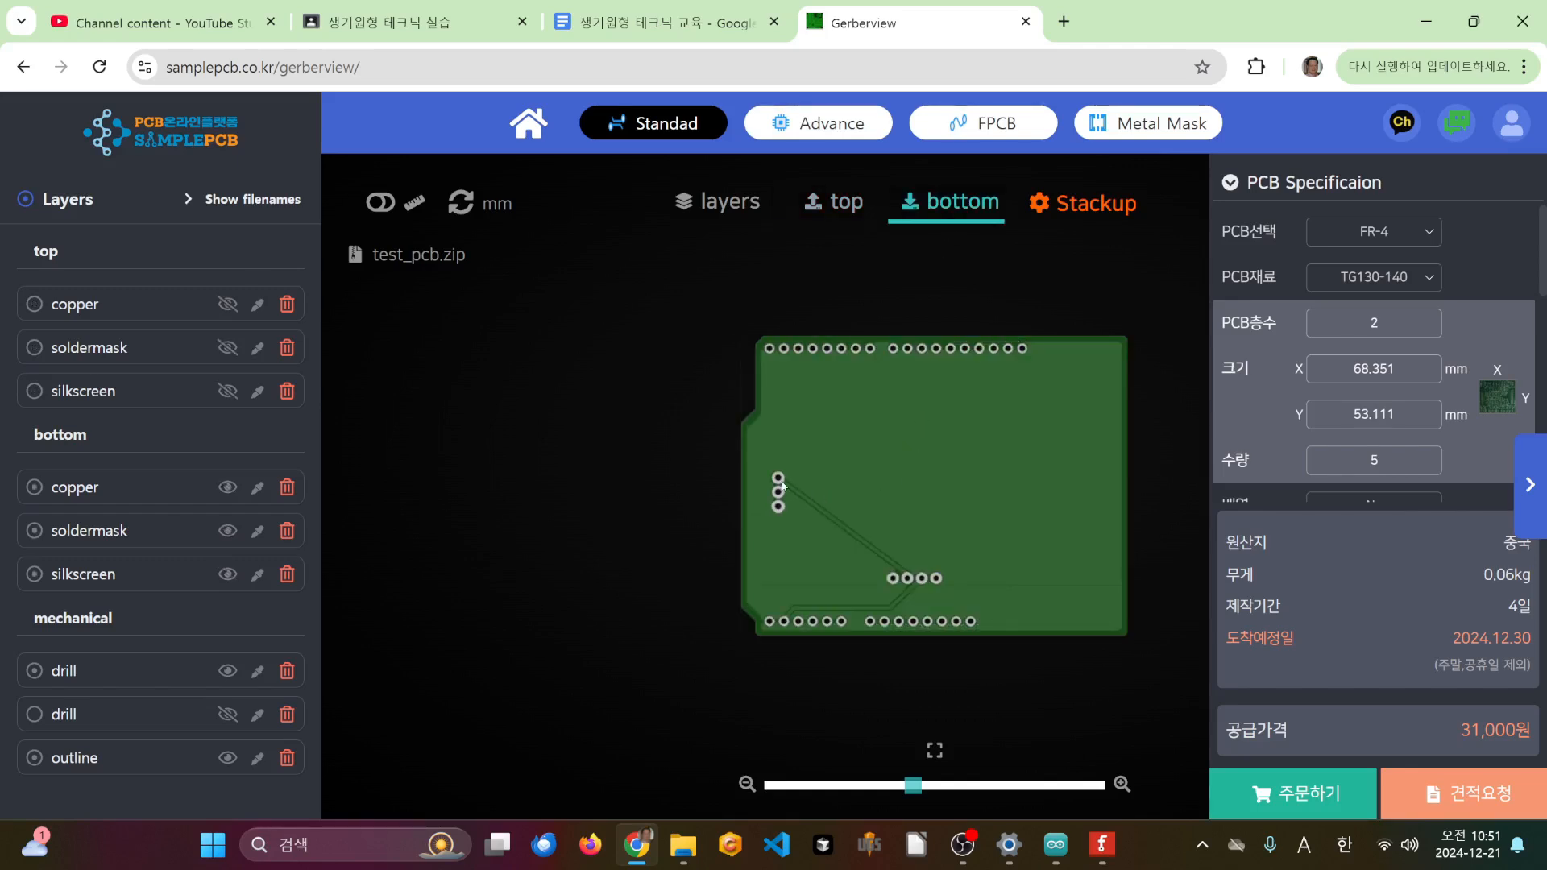
pyautogui.click(851, 207)
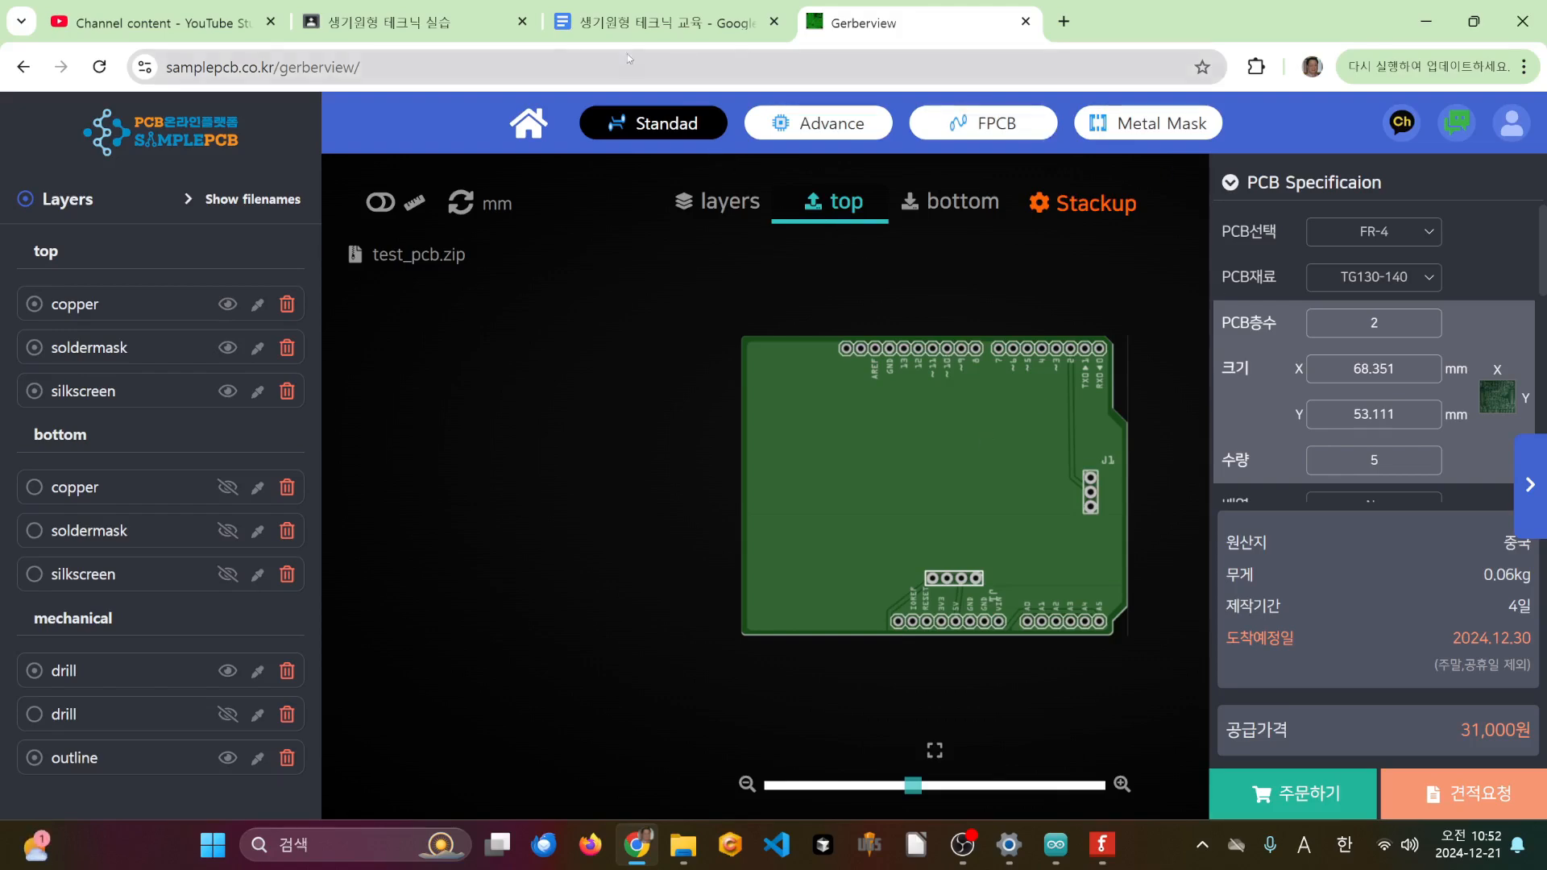
# - Search Google for "arduino shield" in a new browser tab
pyautogui.click(1063, 22)
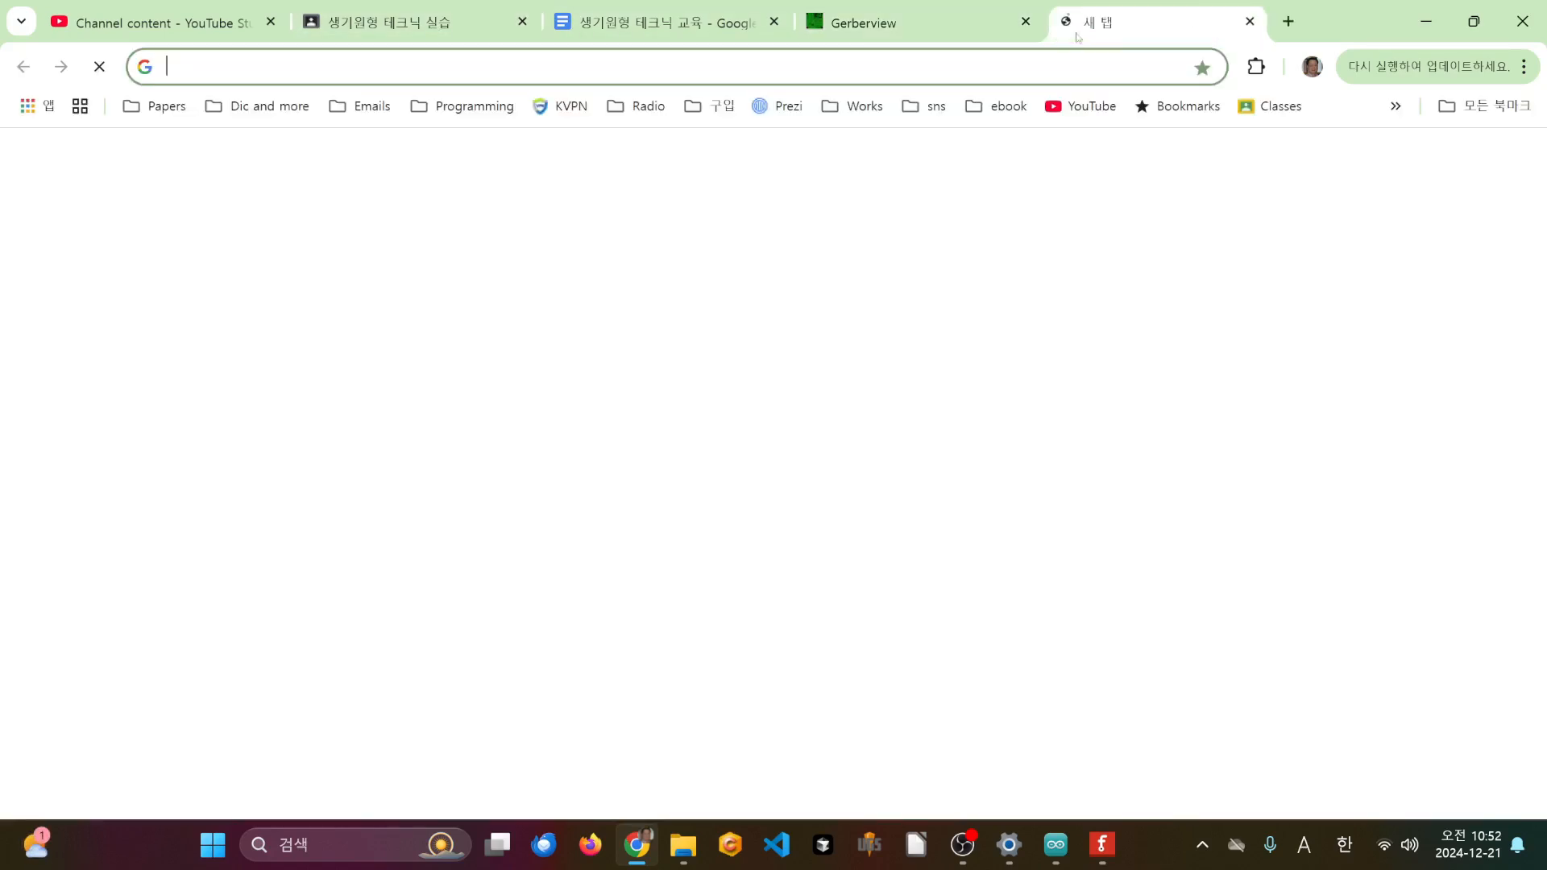
pyautogui.write('arud')
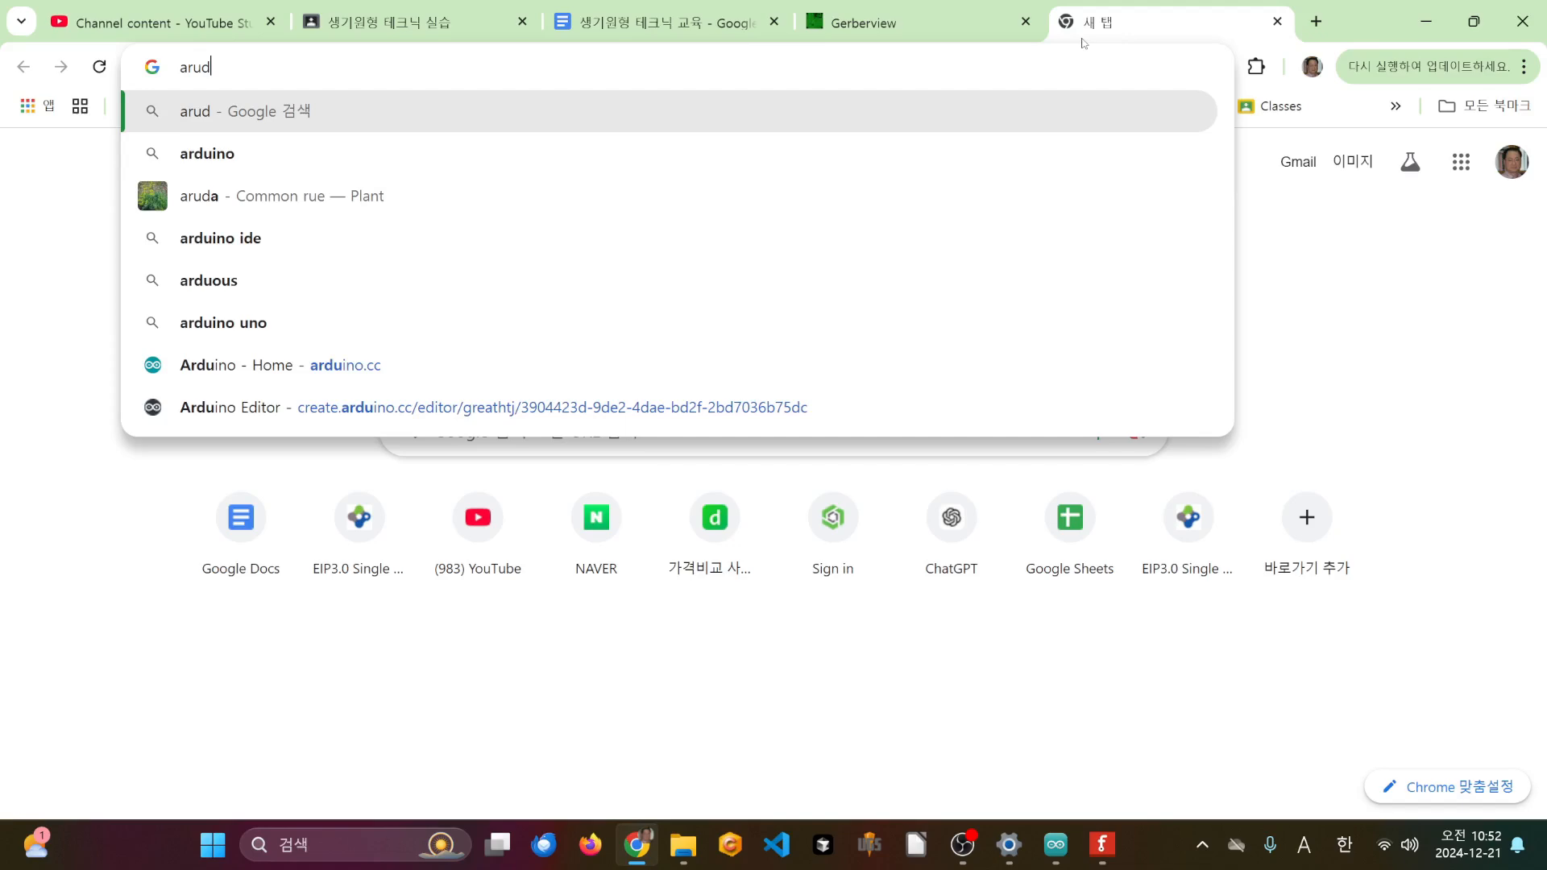
pyautogui.press('BackSpace')
pyautogui.press('BackSpace')
pyautogui.write('duino')
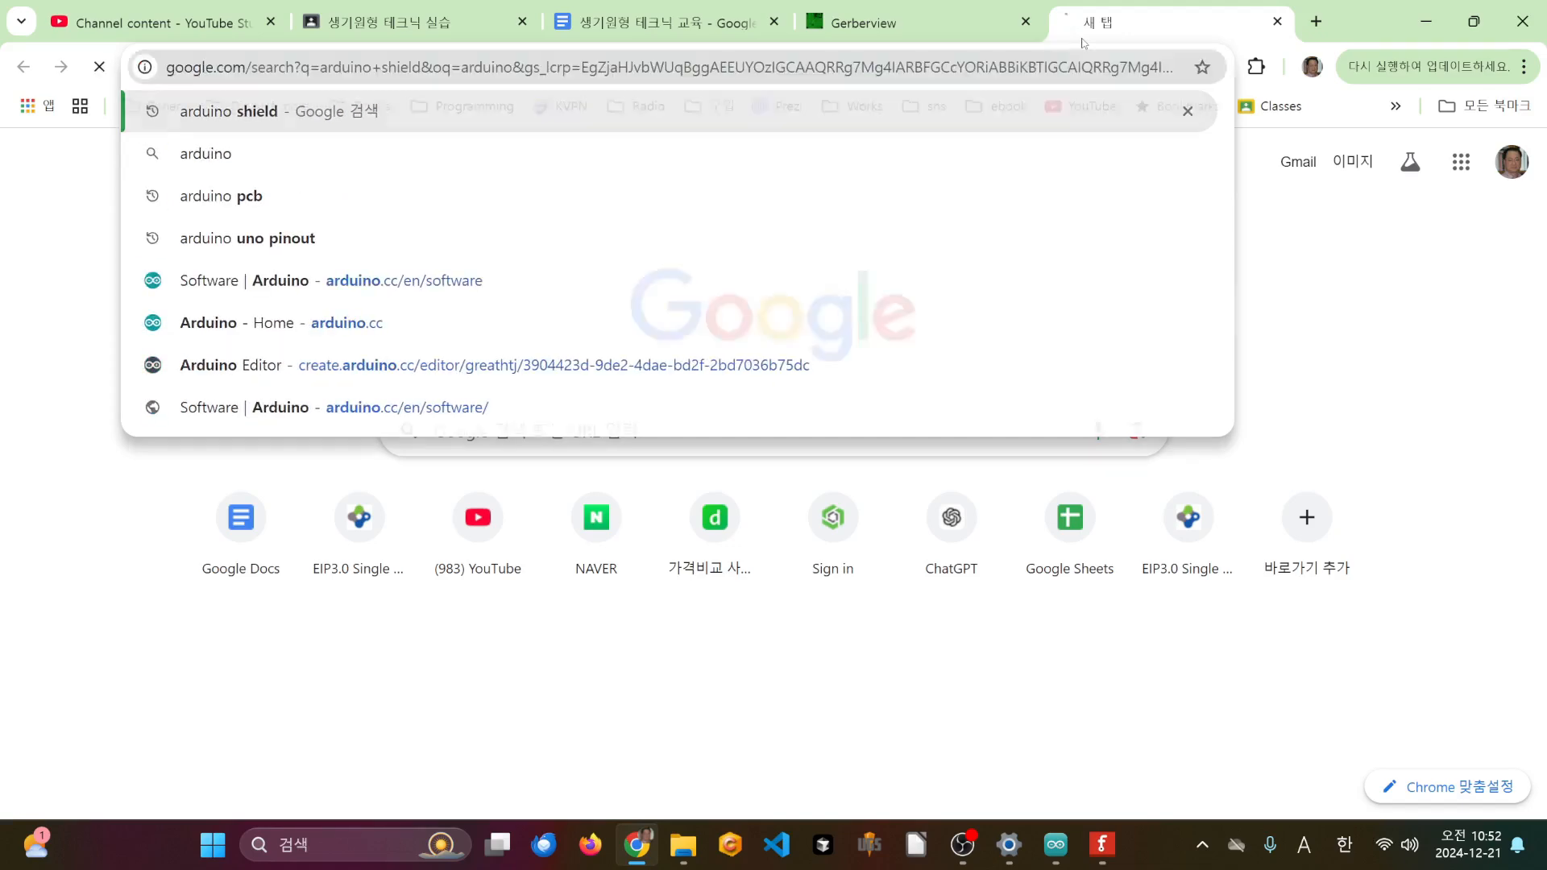
pyautogui.press('Return')
# - Browse the image results for Arduino shields and open the Soldered Electronics shield picture for a closer look
pyautogui.scroll(-5, 739, 570)
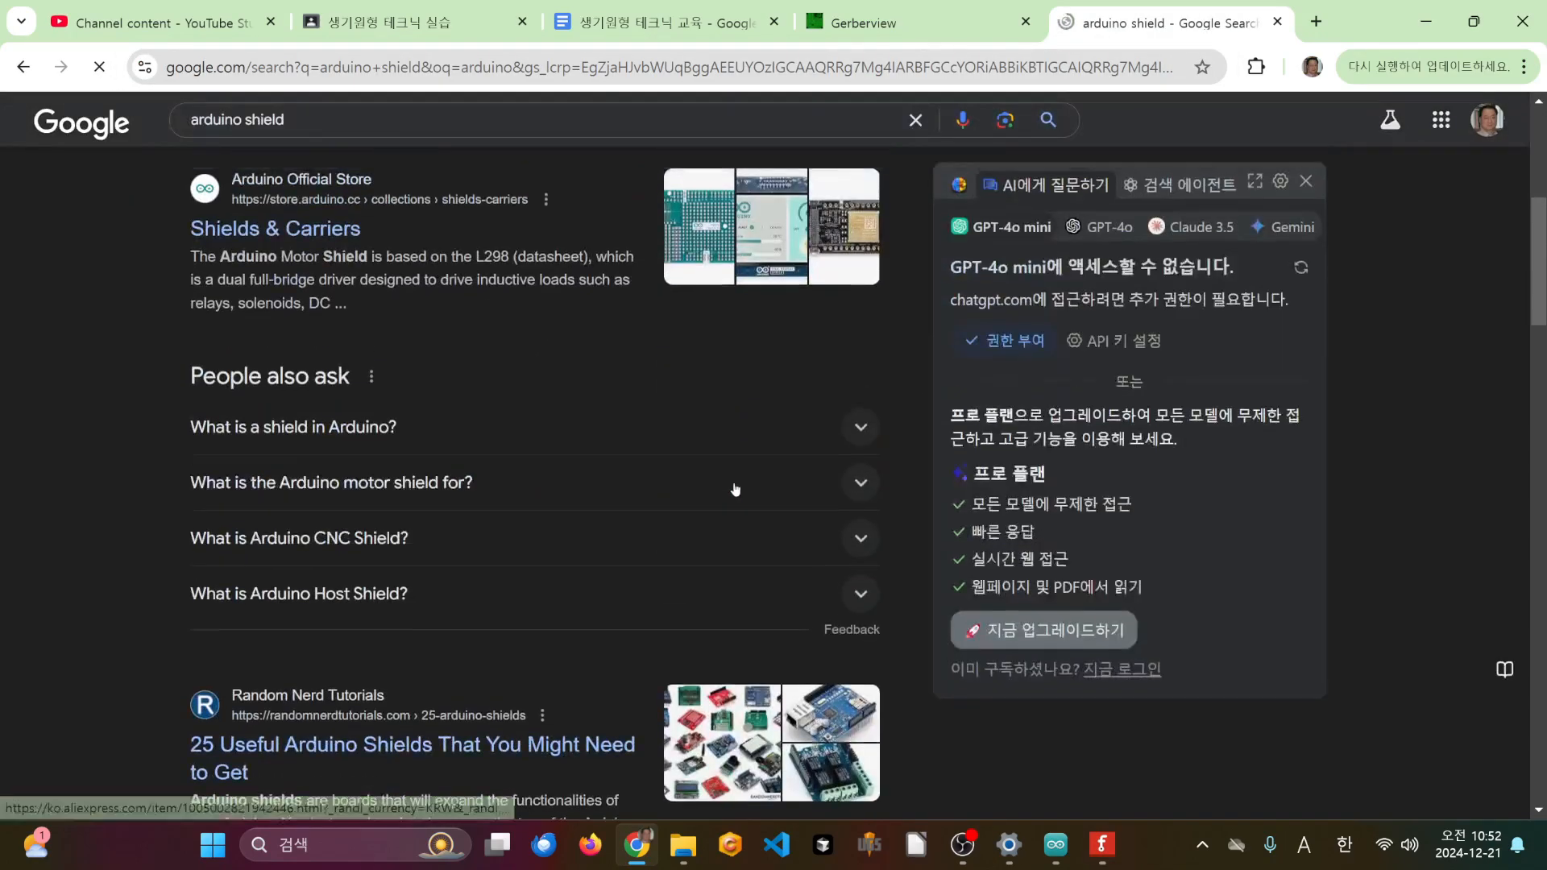
pyautogui.scroll(5, 564, 403)
pyautogui.click(257, 209)
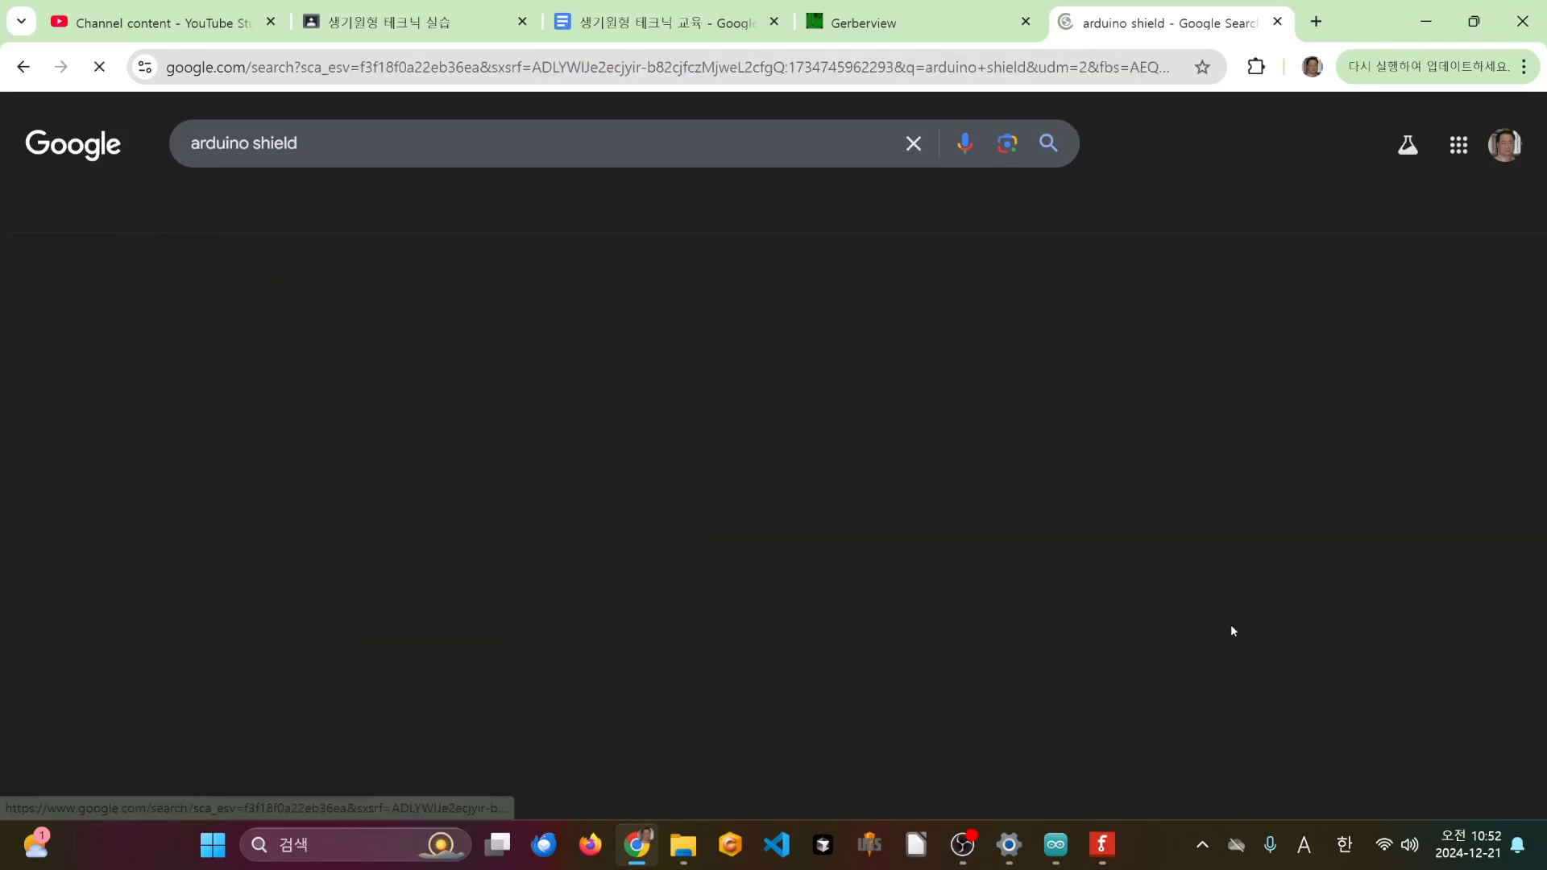
pyautogui.scroll(-1, 978, 516)
pyautogui.scroll(-1, 978, 515)
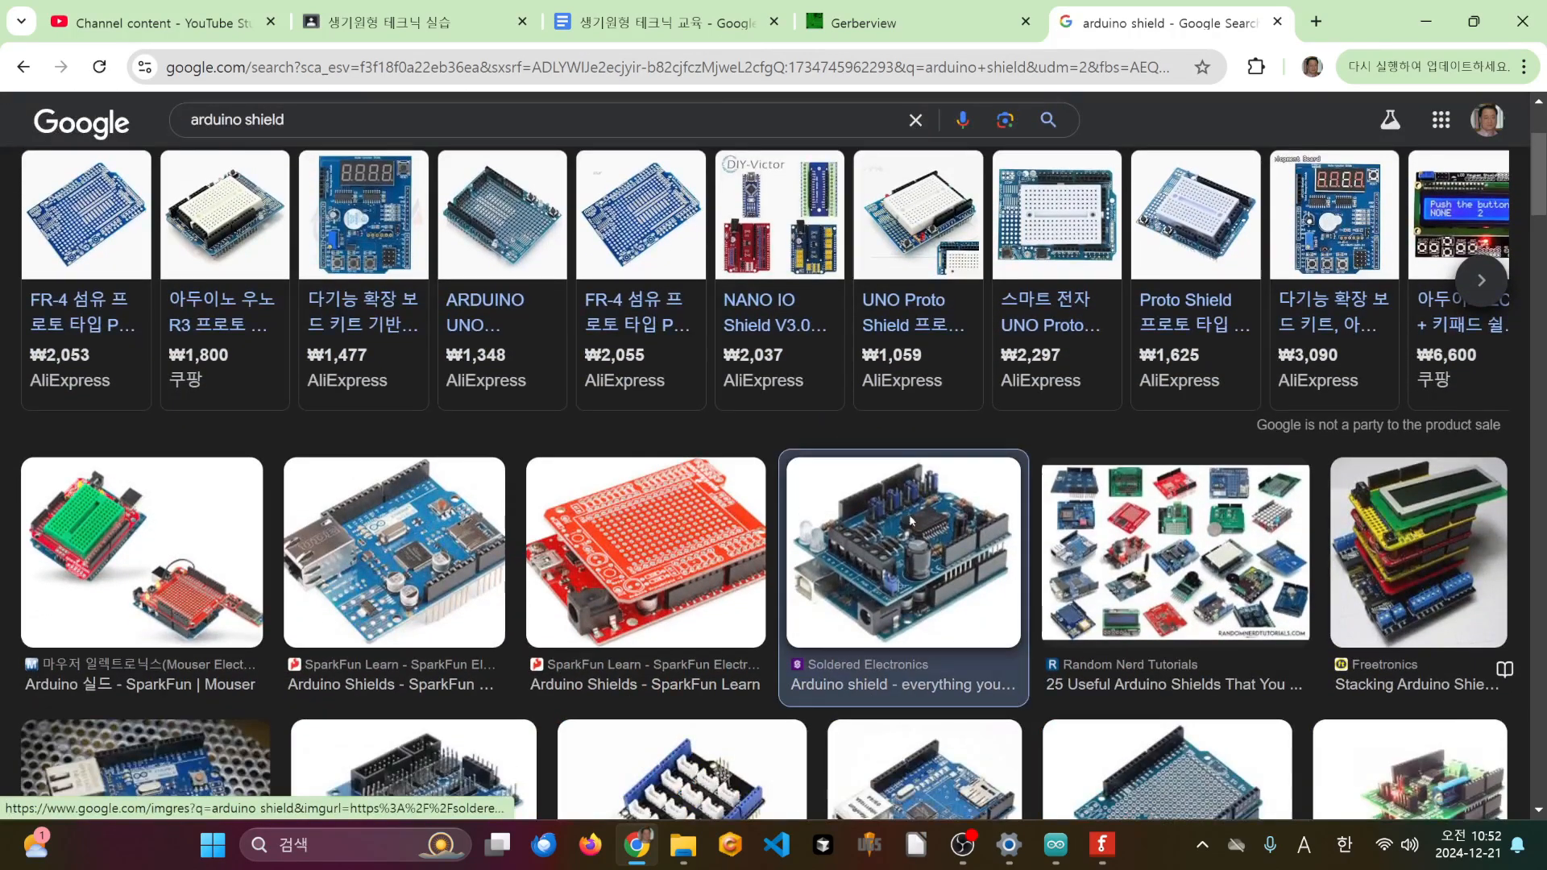
pyautogui.click(909, 514)
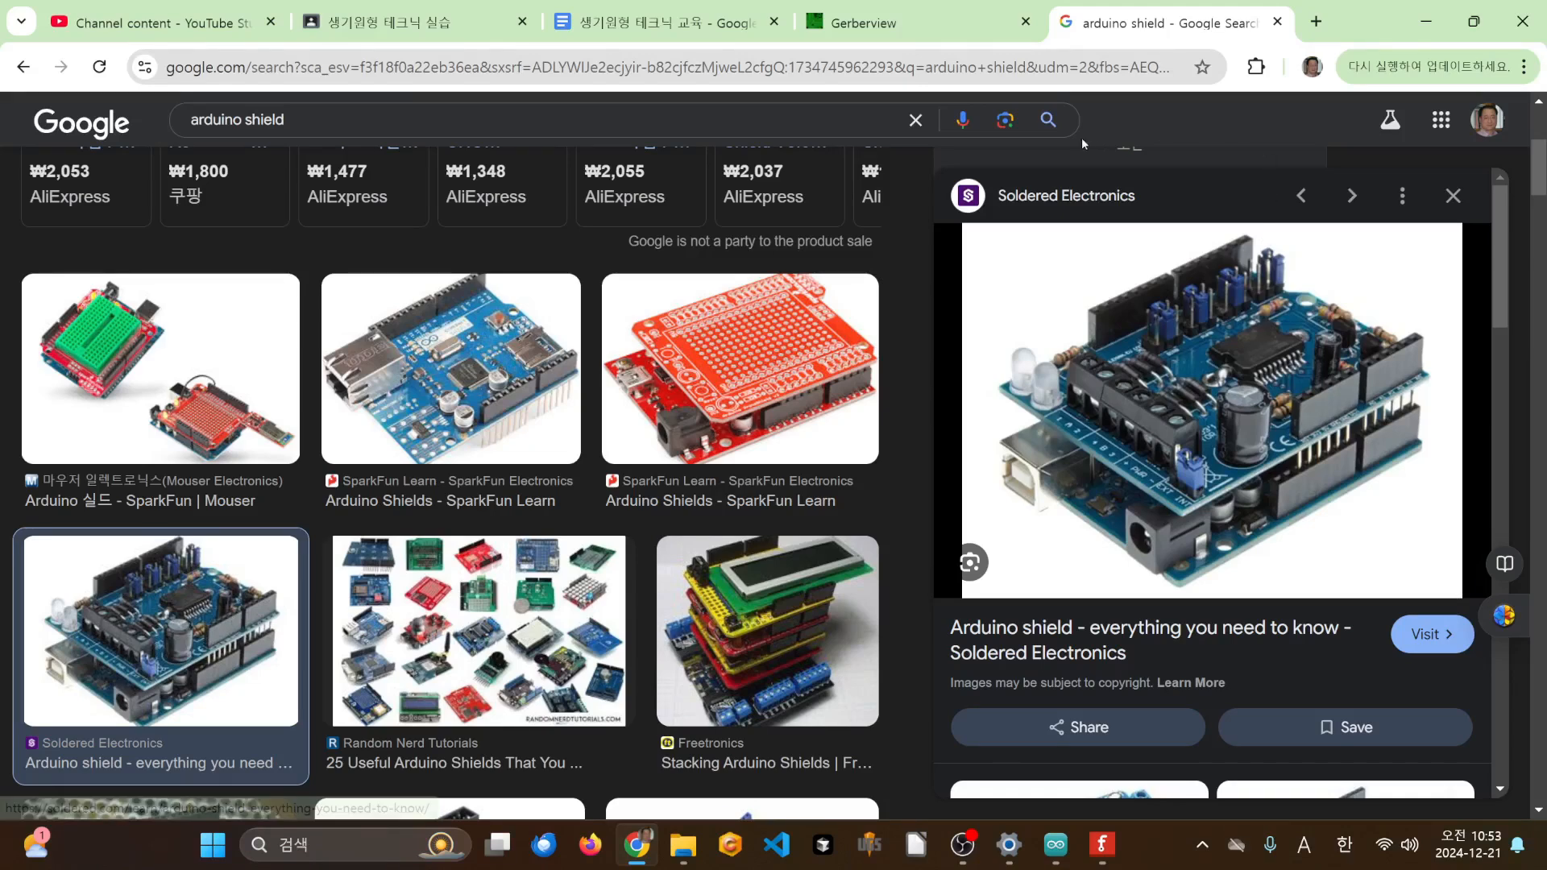
# - Switch to Fritzing and change the label of the four-pin header near the board's lower edge to LCD1602
pyautogui.click(1101, 844)
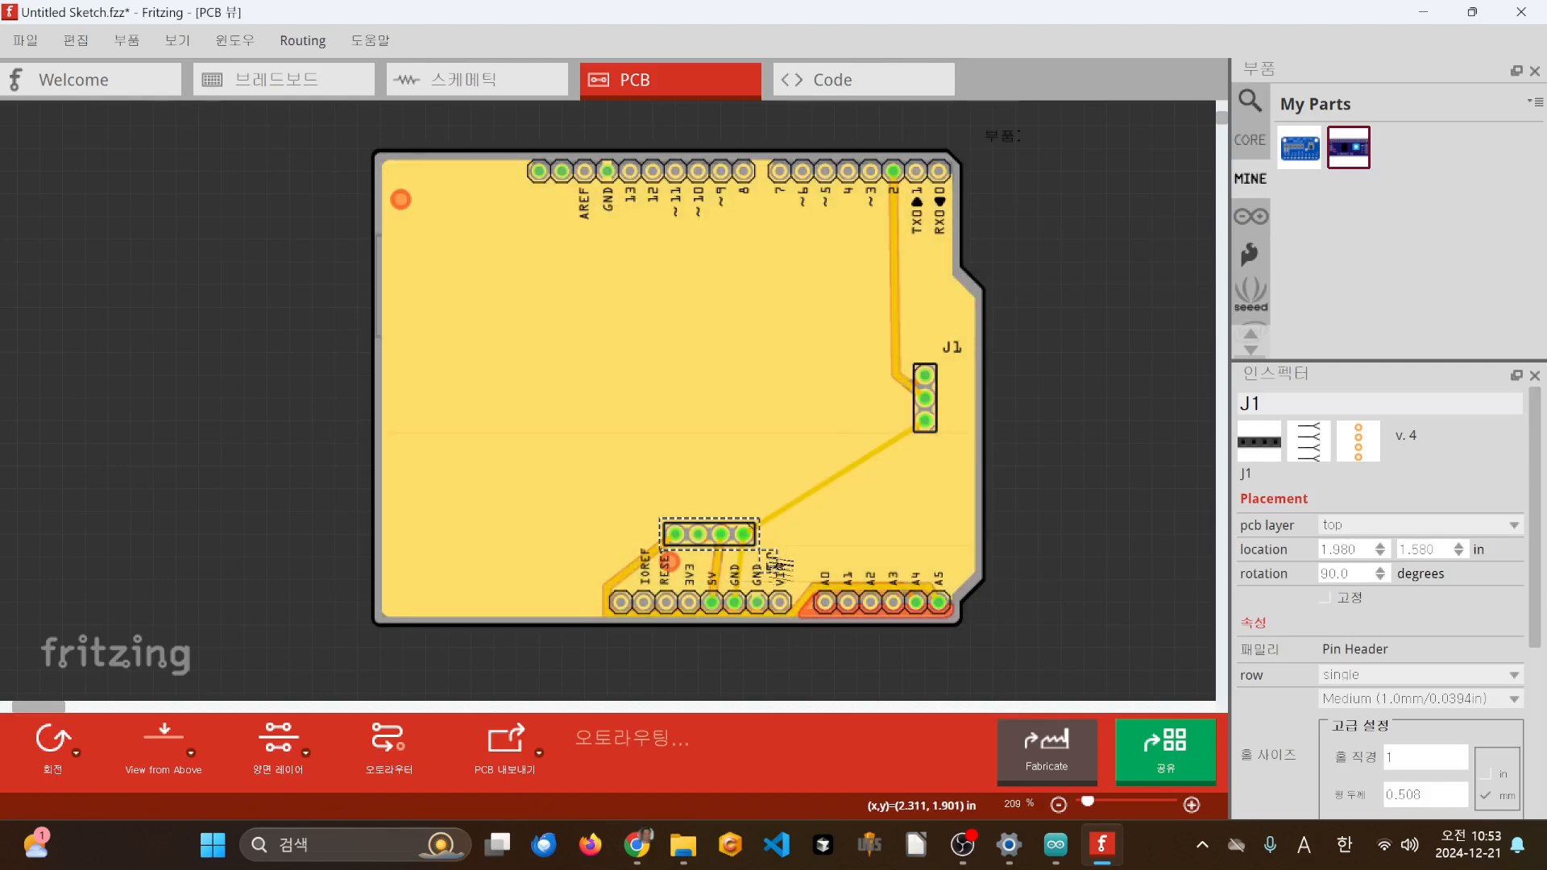
pyautogui.doubleClick(772, 561)
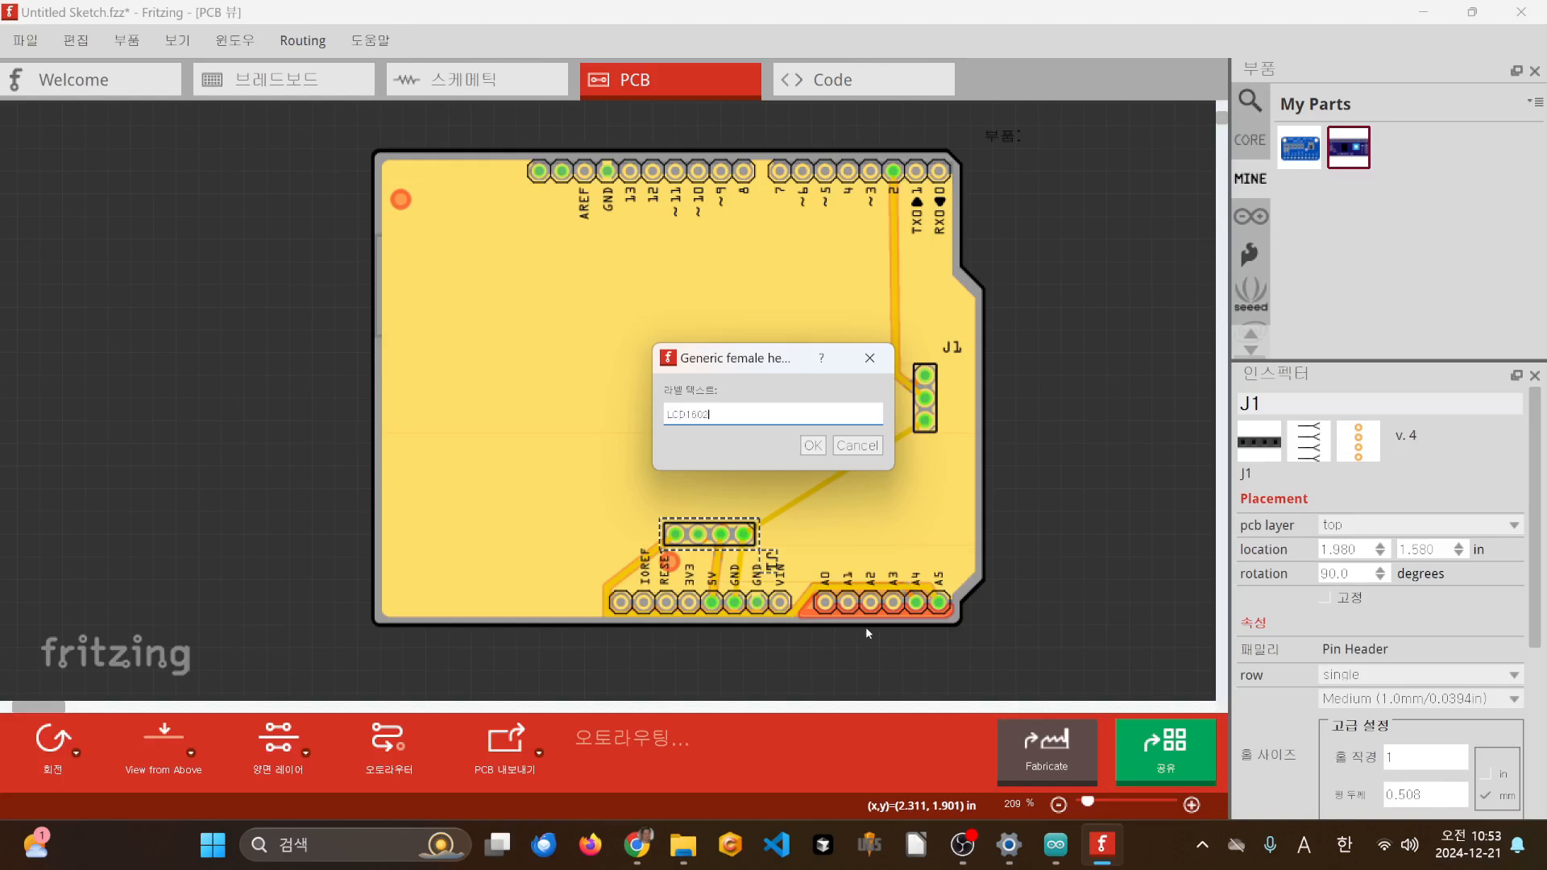
pyautogui.press('Return')
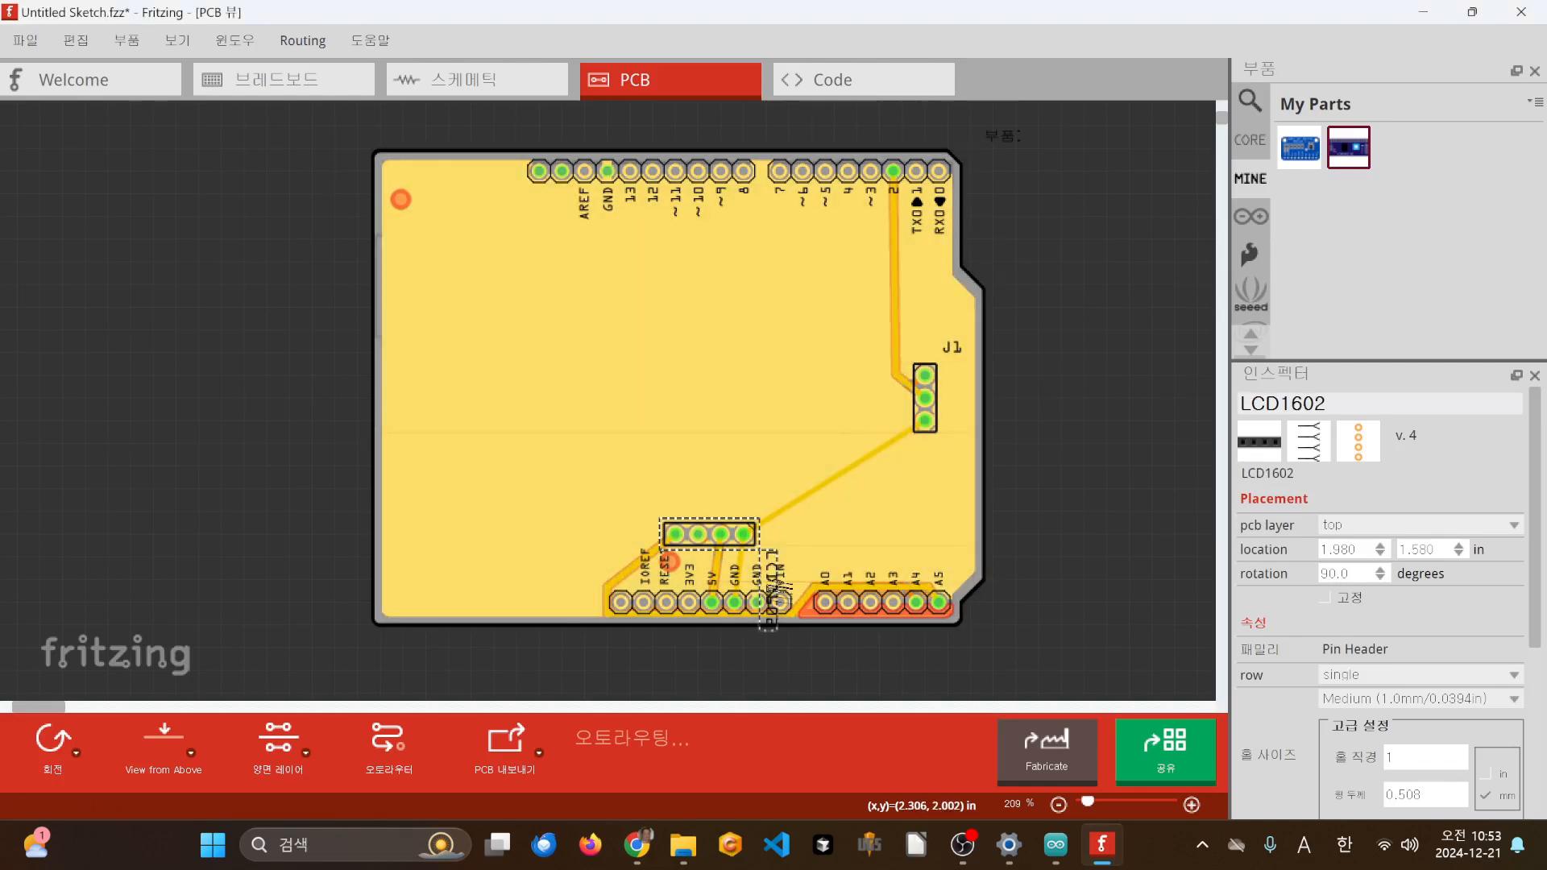
# - Move the LCD1602 label up beside the four-pin header and rotate it to a horizontal orientation
pyautogui.moveTo(775, 596); pyautogui.dragTo(777, 514)
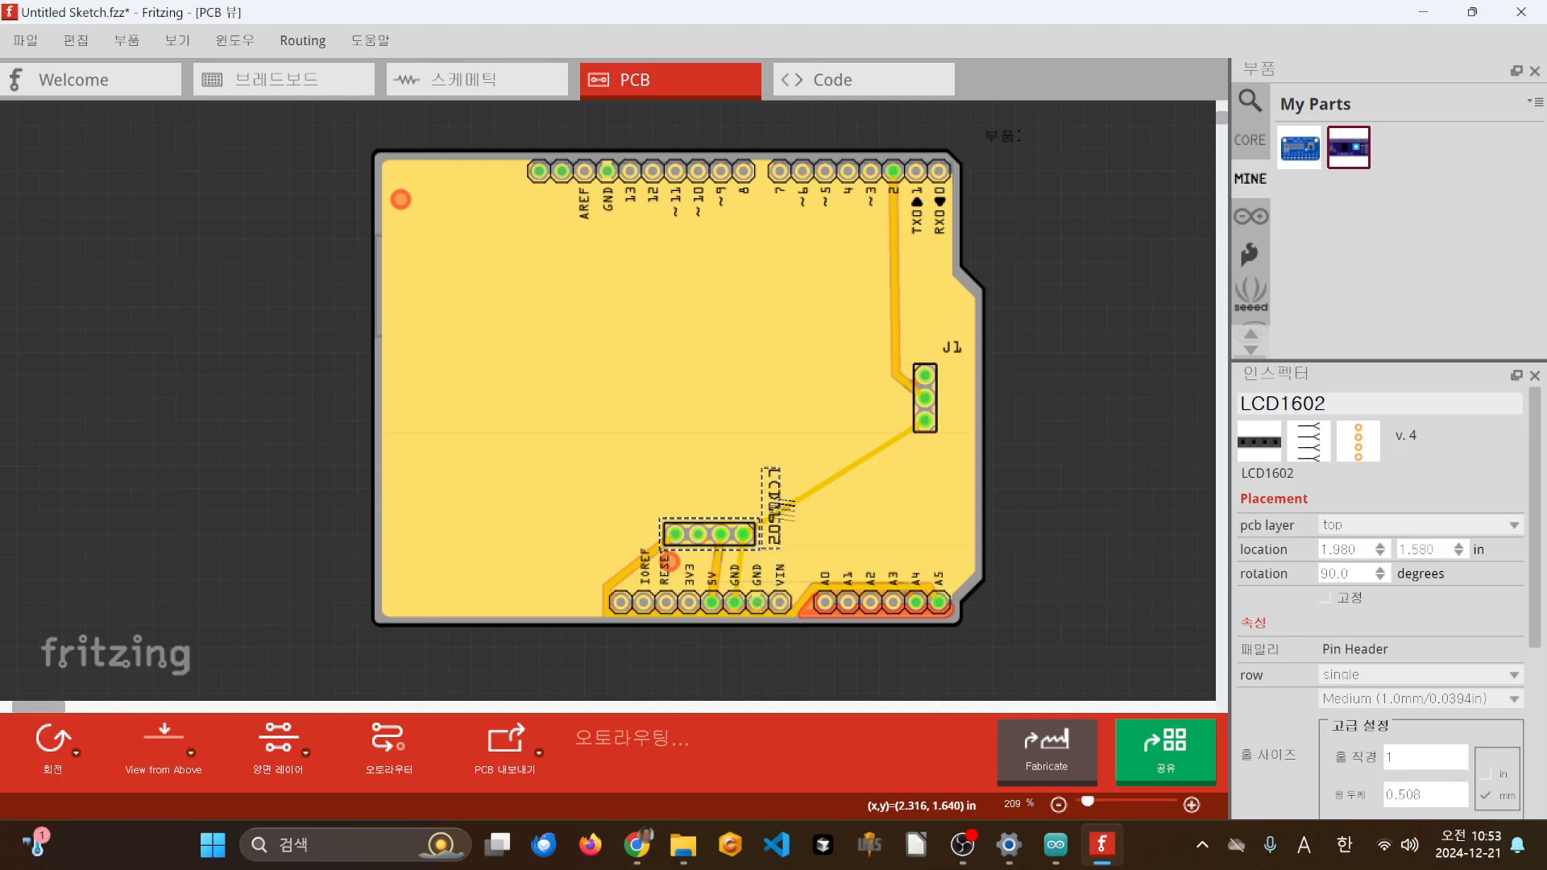
pyautogui.rightClick(772, 503)
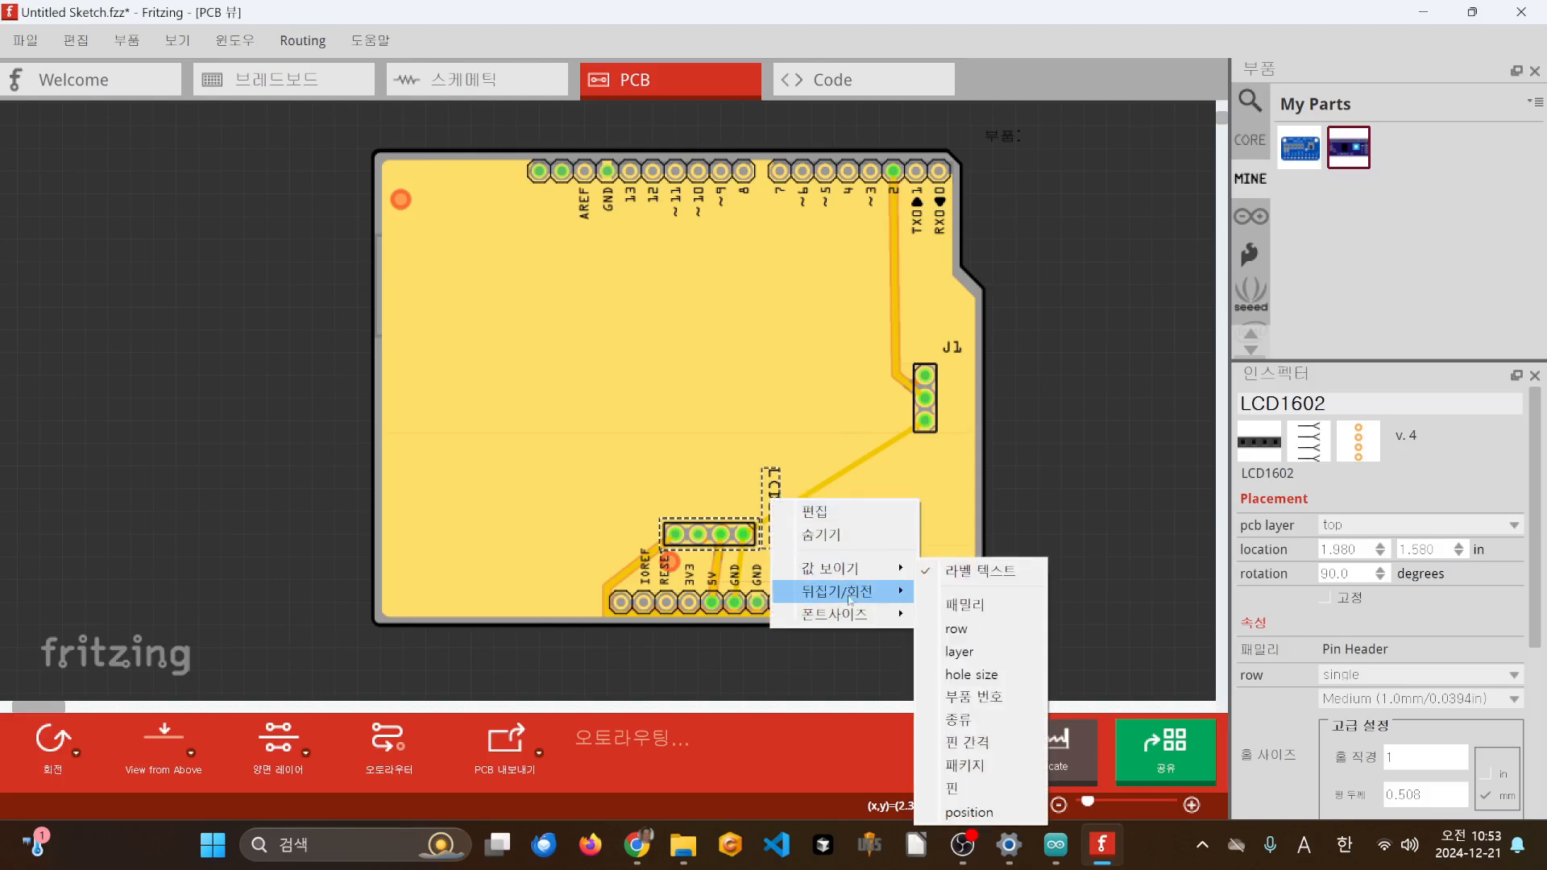
pyautogui.moveTo(854, 593)
pyautogui.click(978, 617)
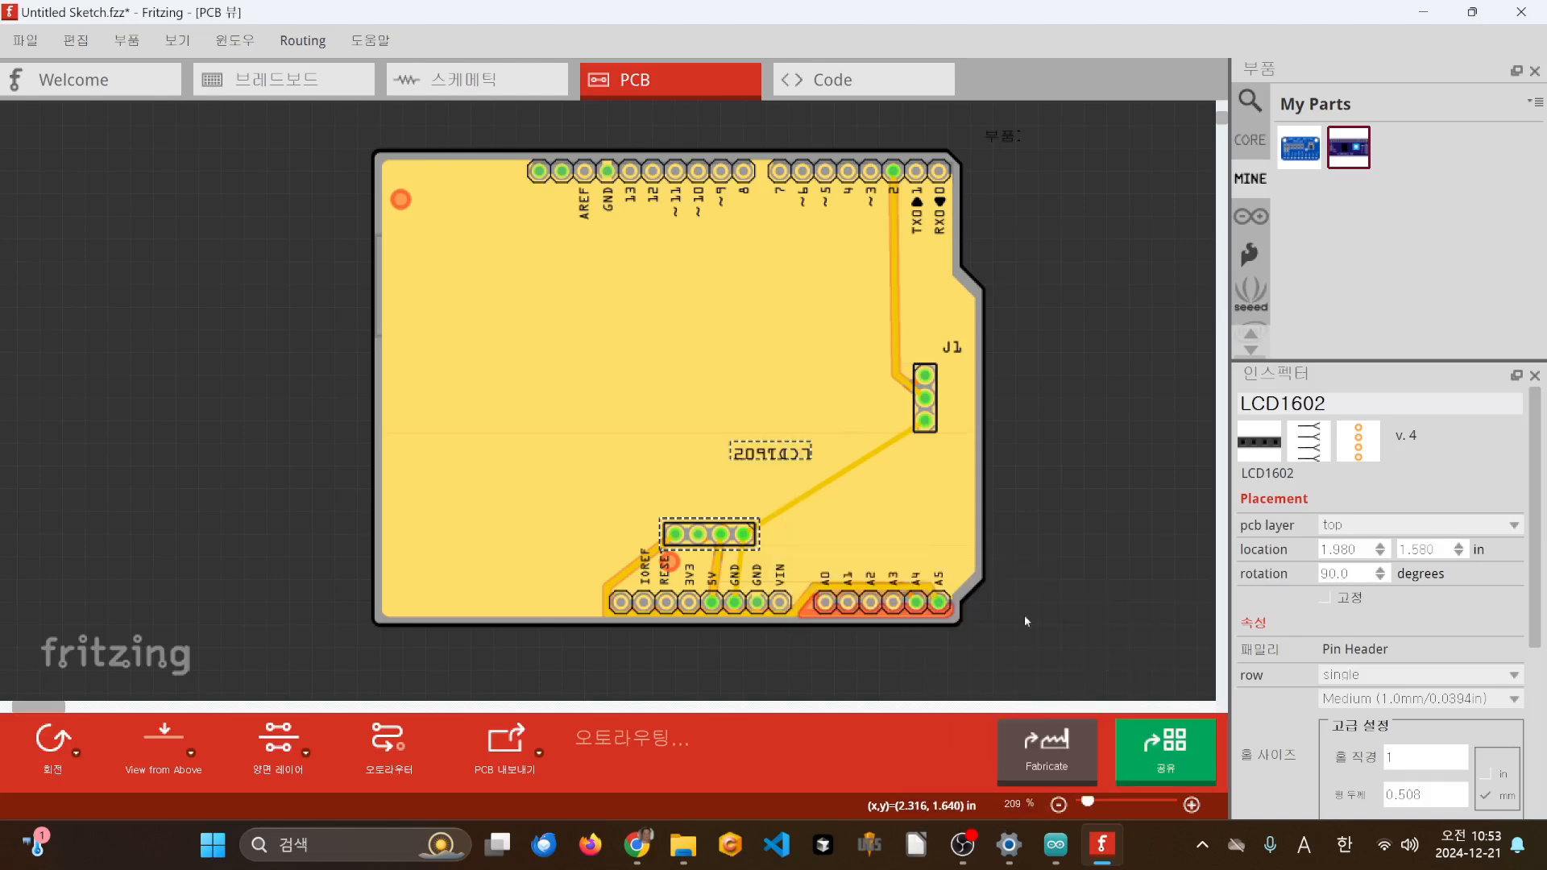
# - Rotate the LCD1602 label by 180° and place it directly above the four-pin header
pyautogui.rightClick(795, 455)
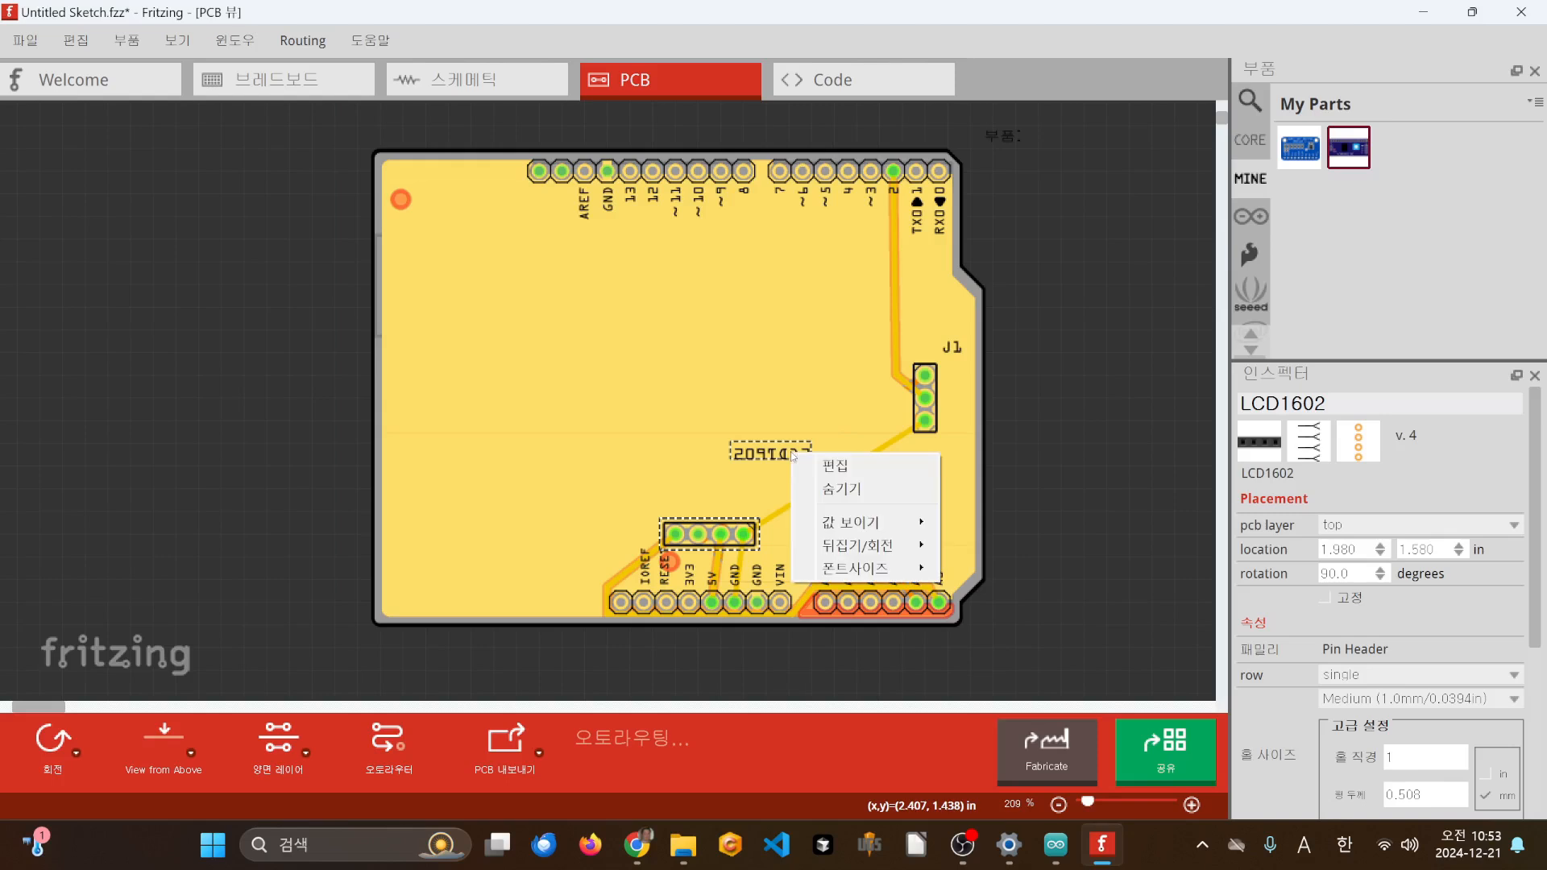
pyautogui.moveTo(856, 546)
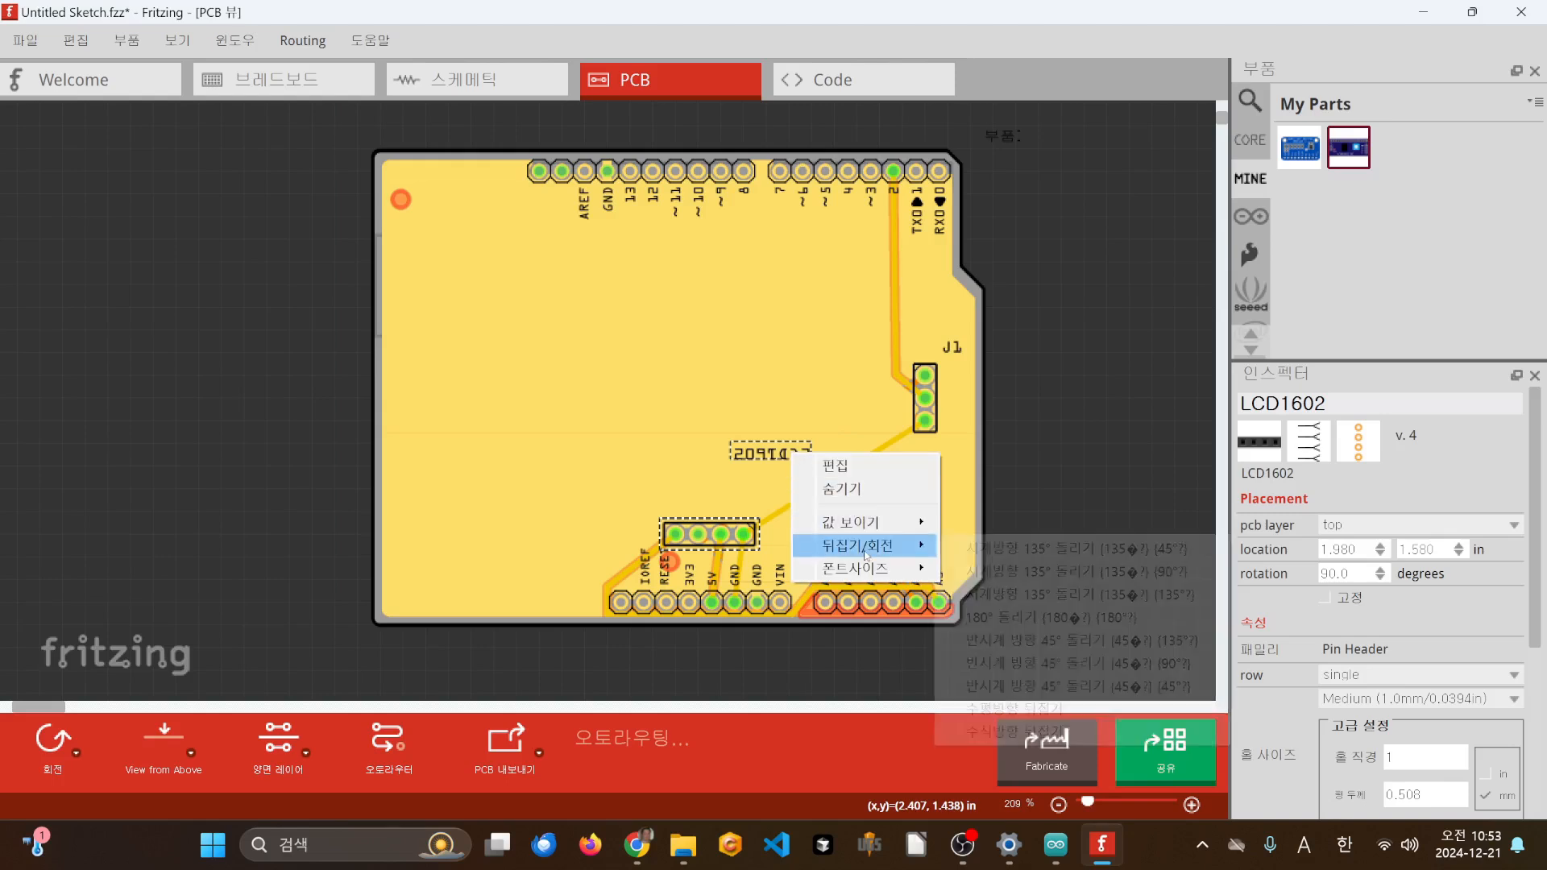
pyautogui.click(1044, 617)
pyautogui.moveTo(819, 512); pyautogui.dragTo(734, 505)
pyautogui.click(1125, 479)
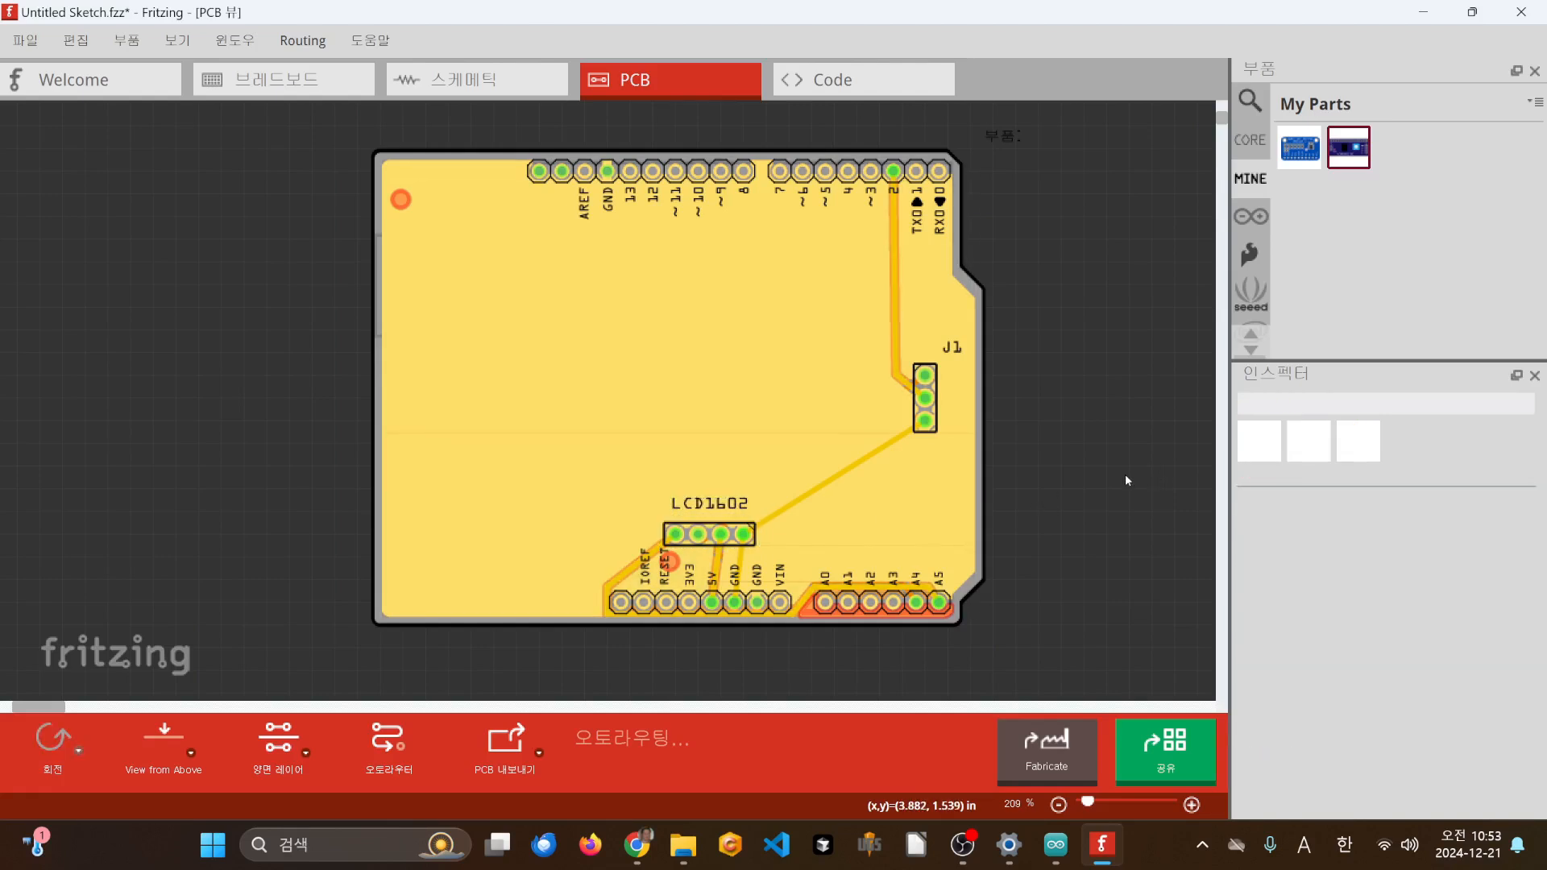
# - Change the label of the three-pin header near the board's right edge to DHT22
pyautogui.click(962, 354)
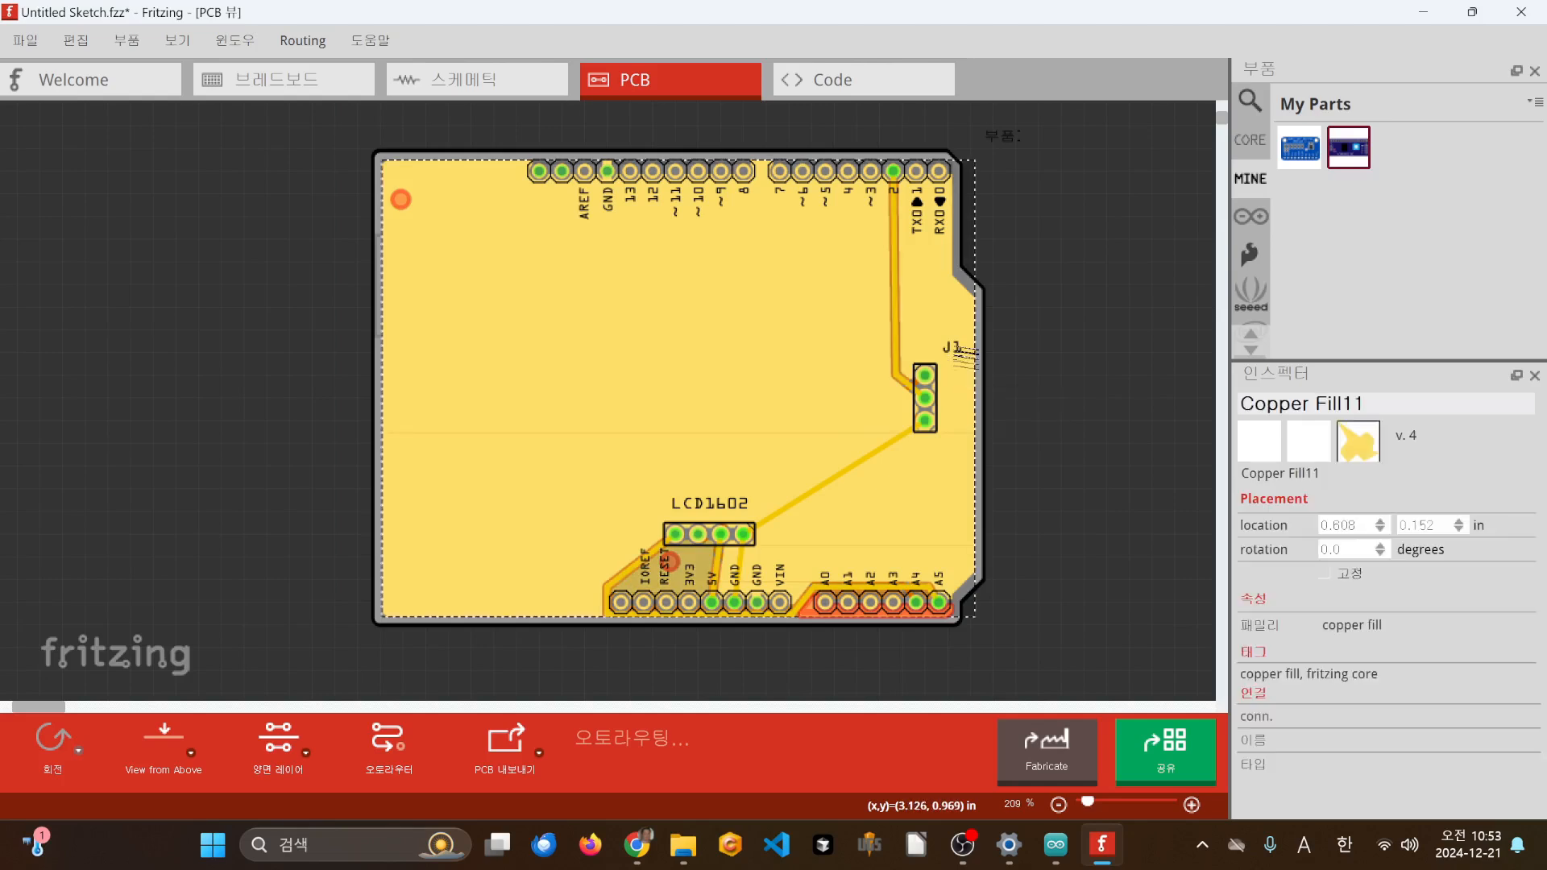
pyautogui.click(1058, 346)
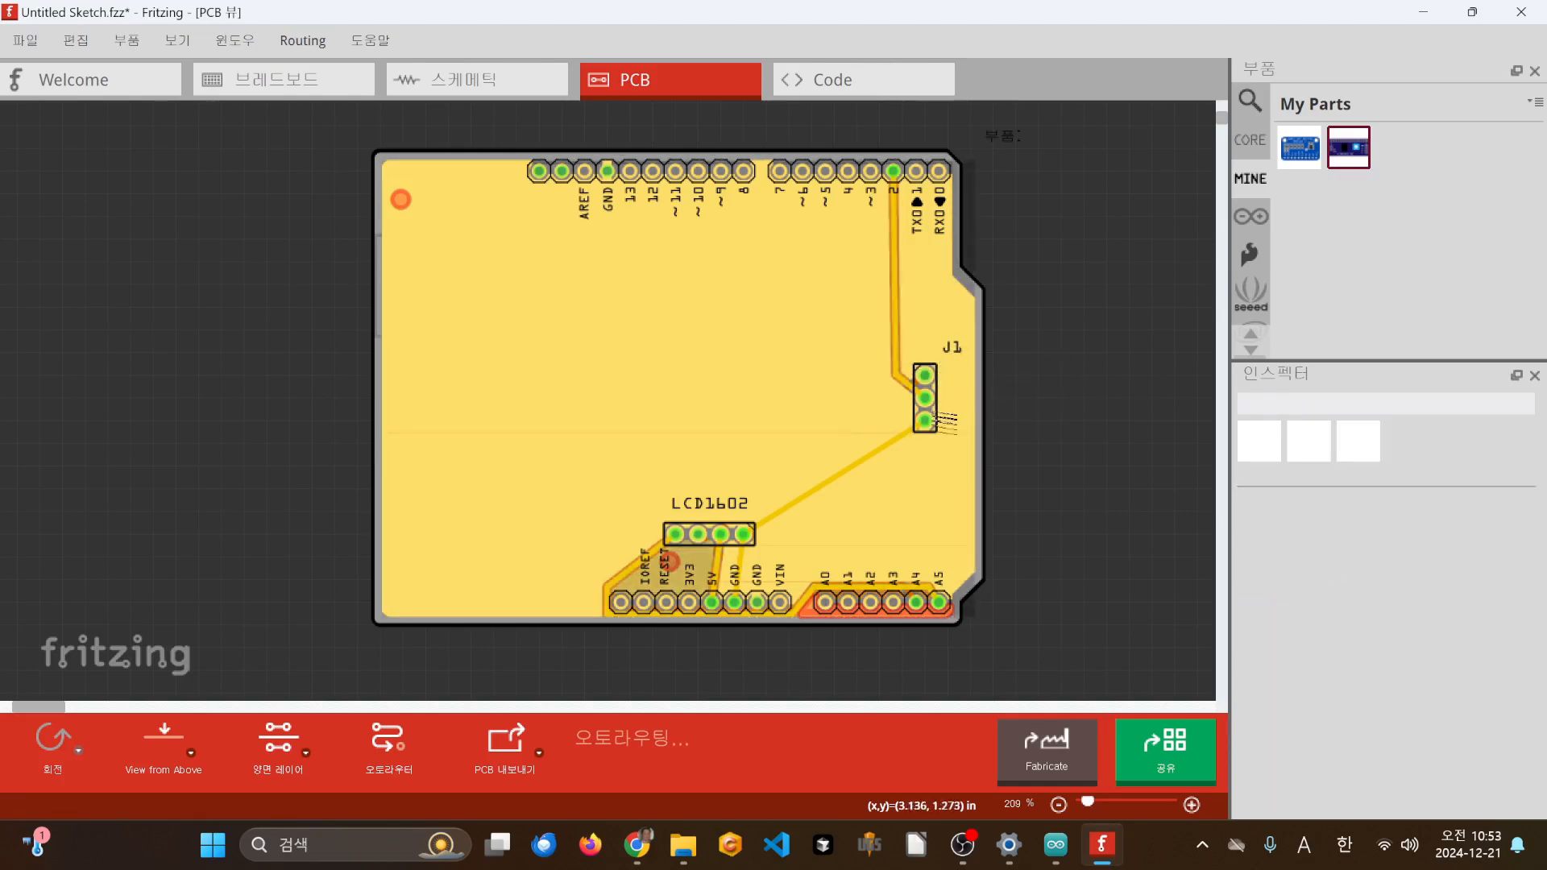
pyautogui.click(934, 413)
pyautogui.doubleClick(953, 350)
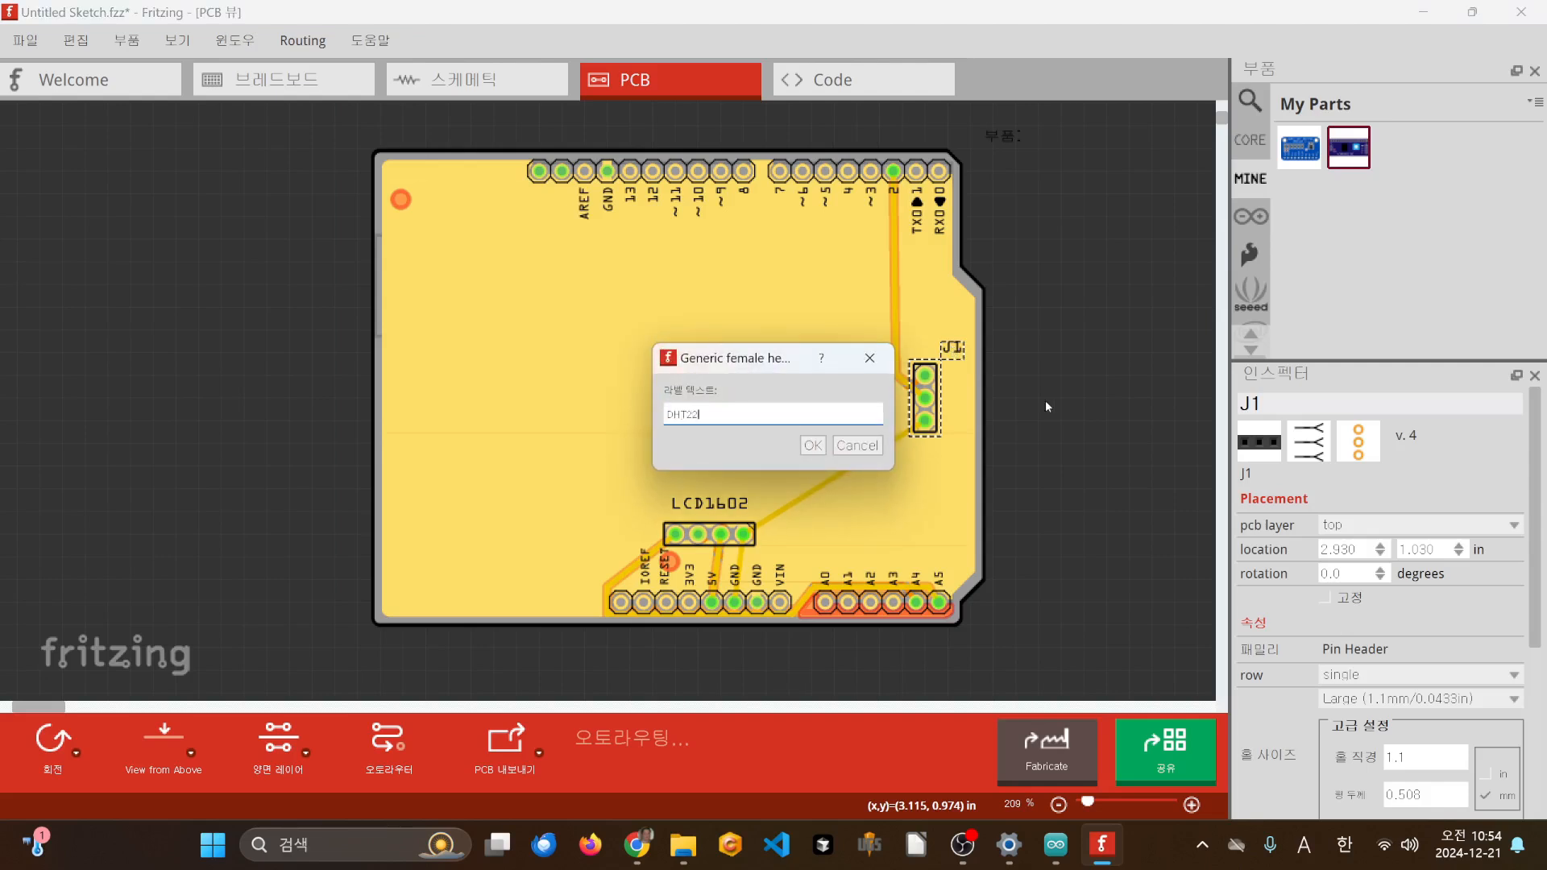
pyautogui.press('Return')
# - Move the DHT22 label onto the board, just to the left of the three-pin header
pyautogui.click(989, 364)
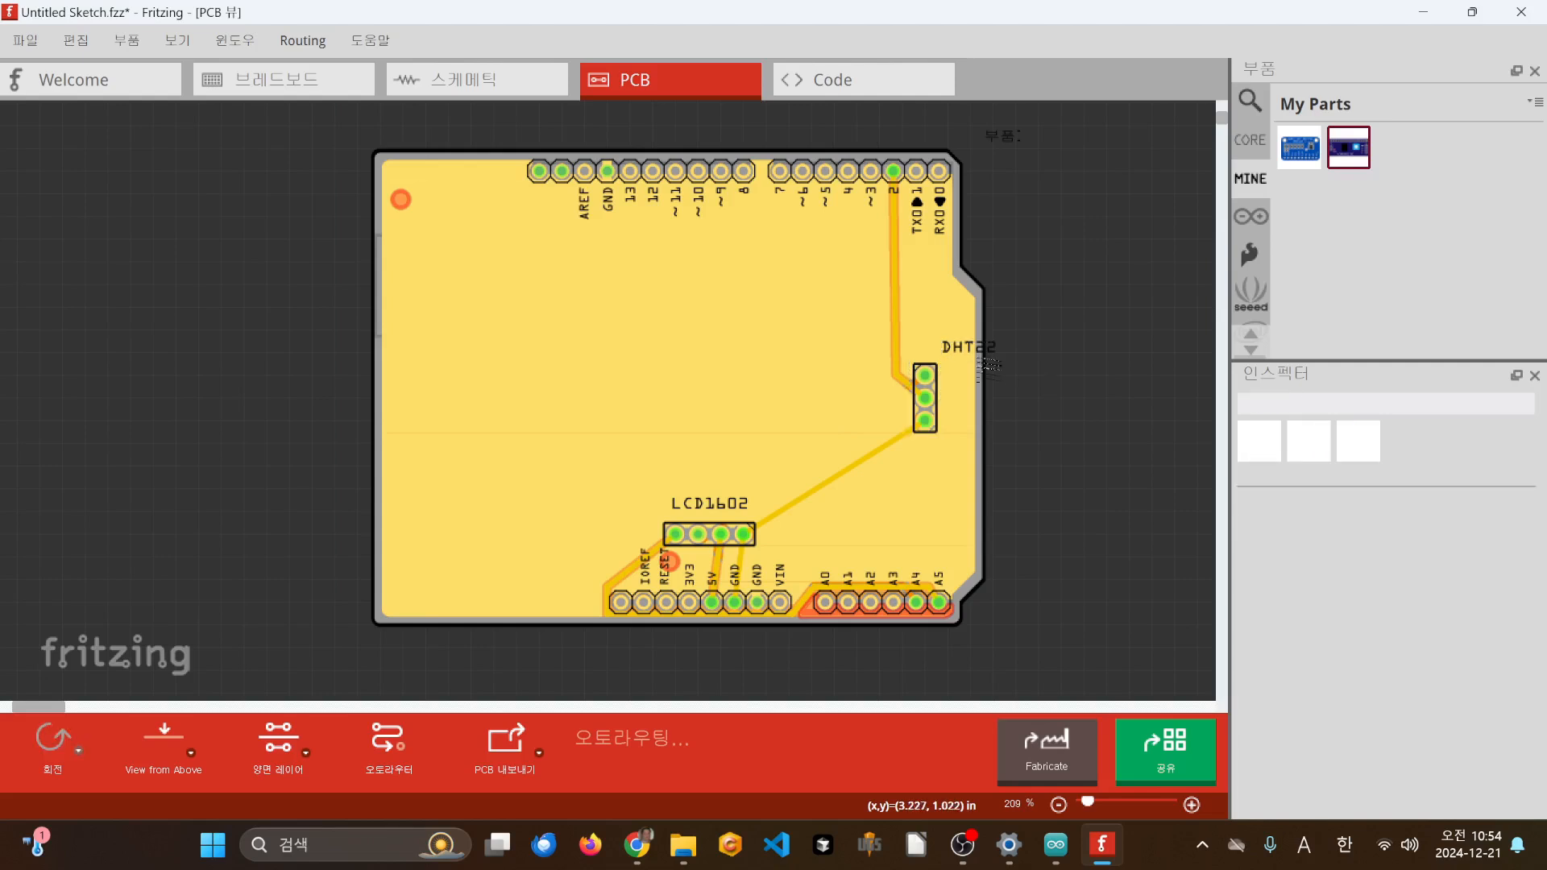
pyautogui.click(991, 360)
pyautogui.click(995, 353)
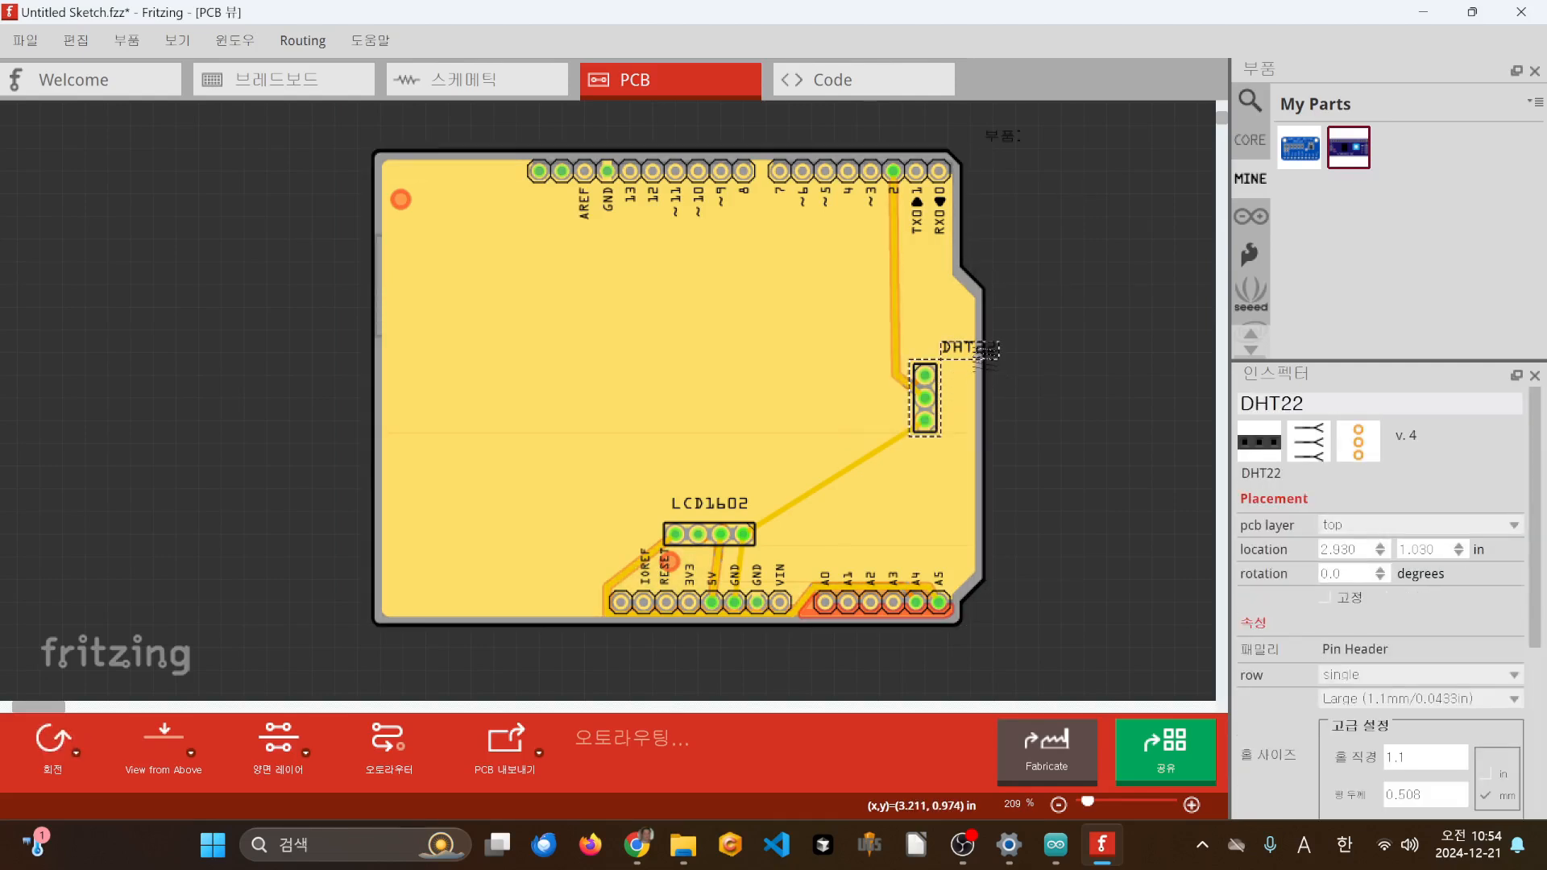
pyautogui.moveTo(985, 354); pyautogui.dragTo(889, 409)
pyautogui.click(1093, 421)
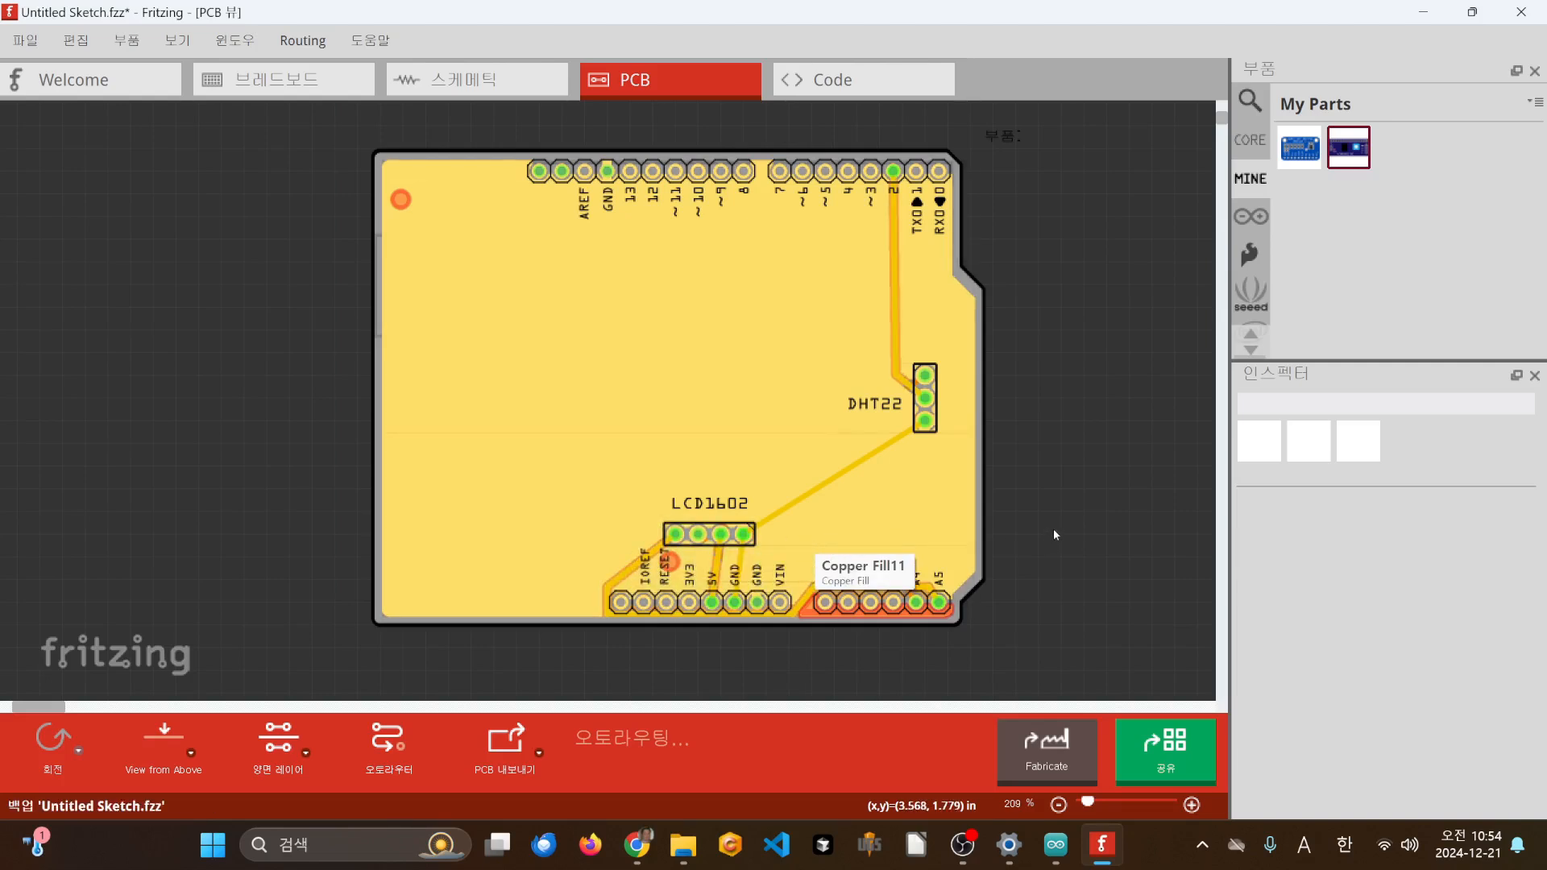
# - Check the pin wiring of the LCD1602 and DHT22 headers in the breadboard view and return to the PCB view
pyautogui.keyDown('ctrl'); pyautogui.scroll(3, 805, 554); pyautogui.keyUp('ctrl')
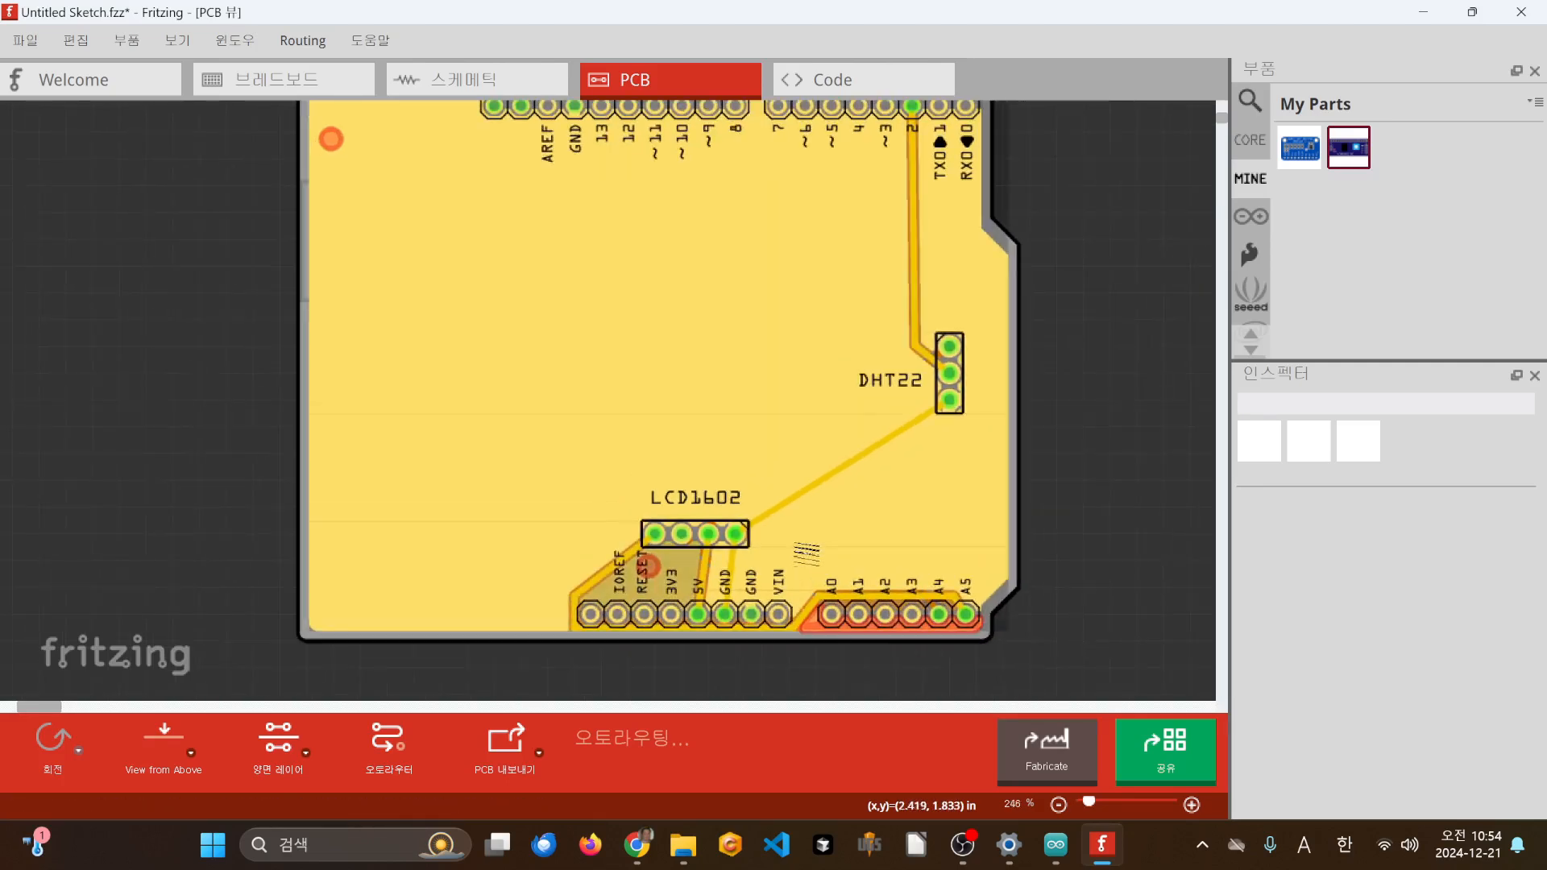
pyautogui.scroll(3, 806, 554)
pyautogui.scroll(-2, 806, 553)
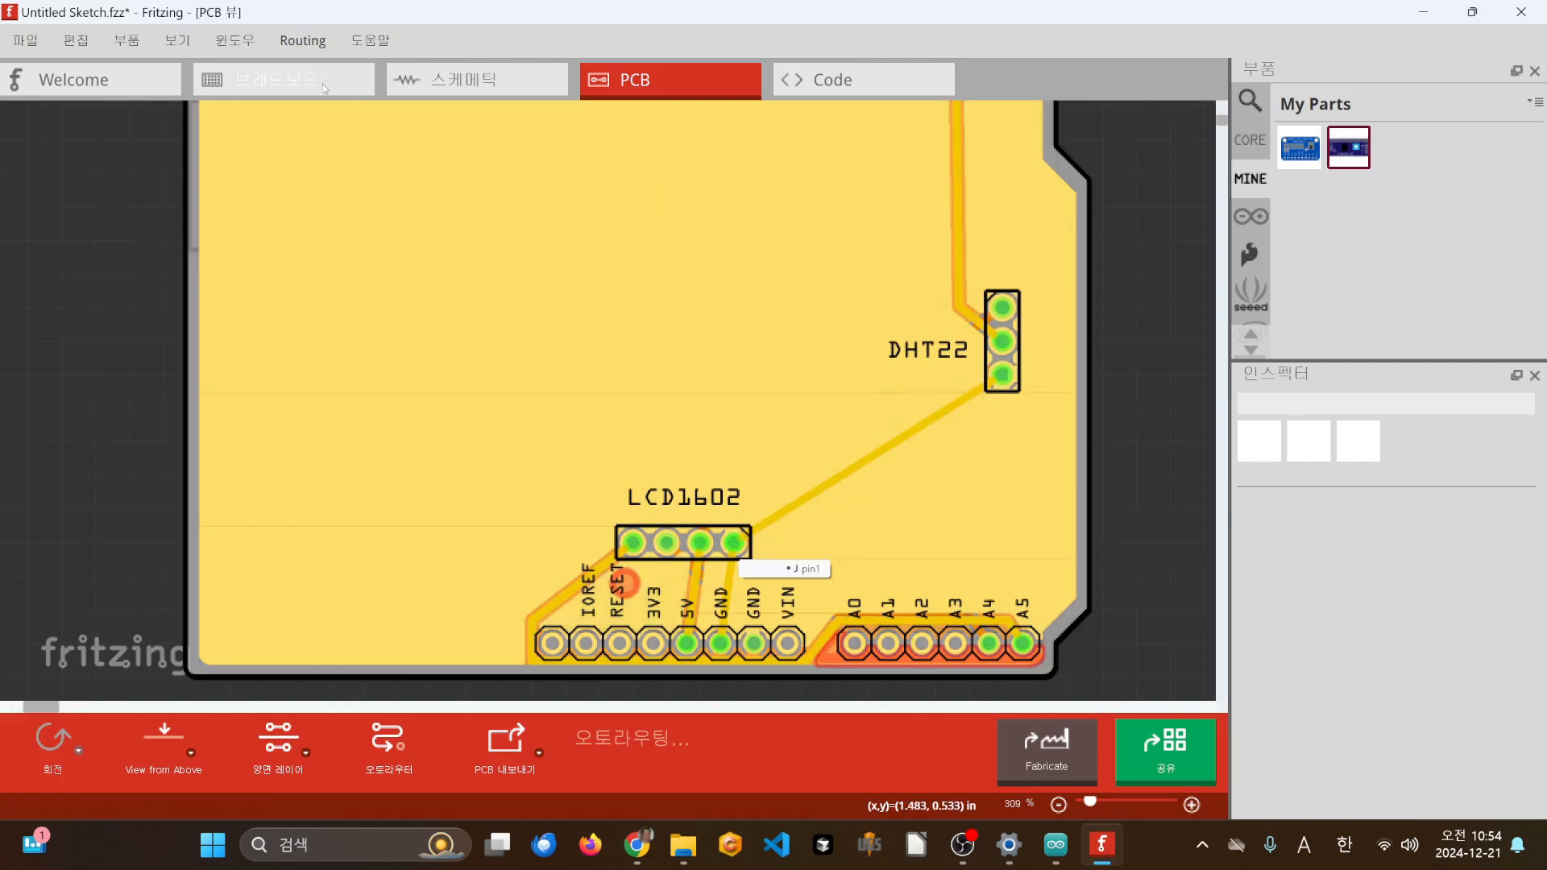
pyautogui.hotkey('ctrl', '1')
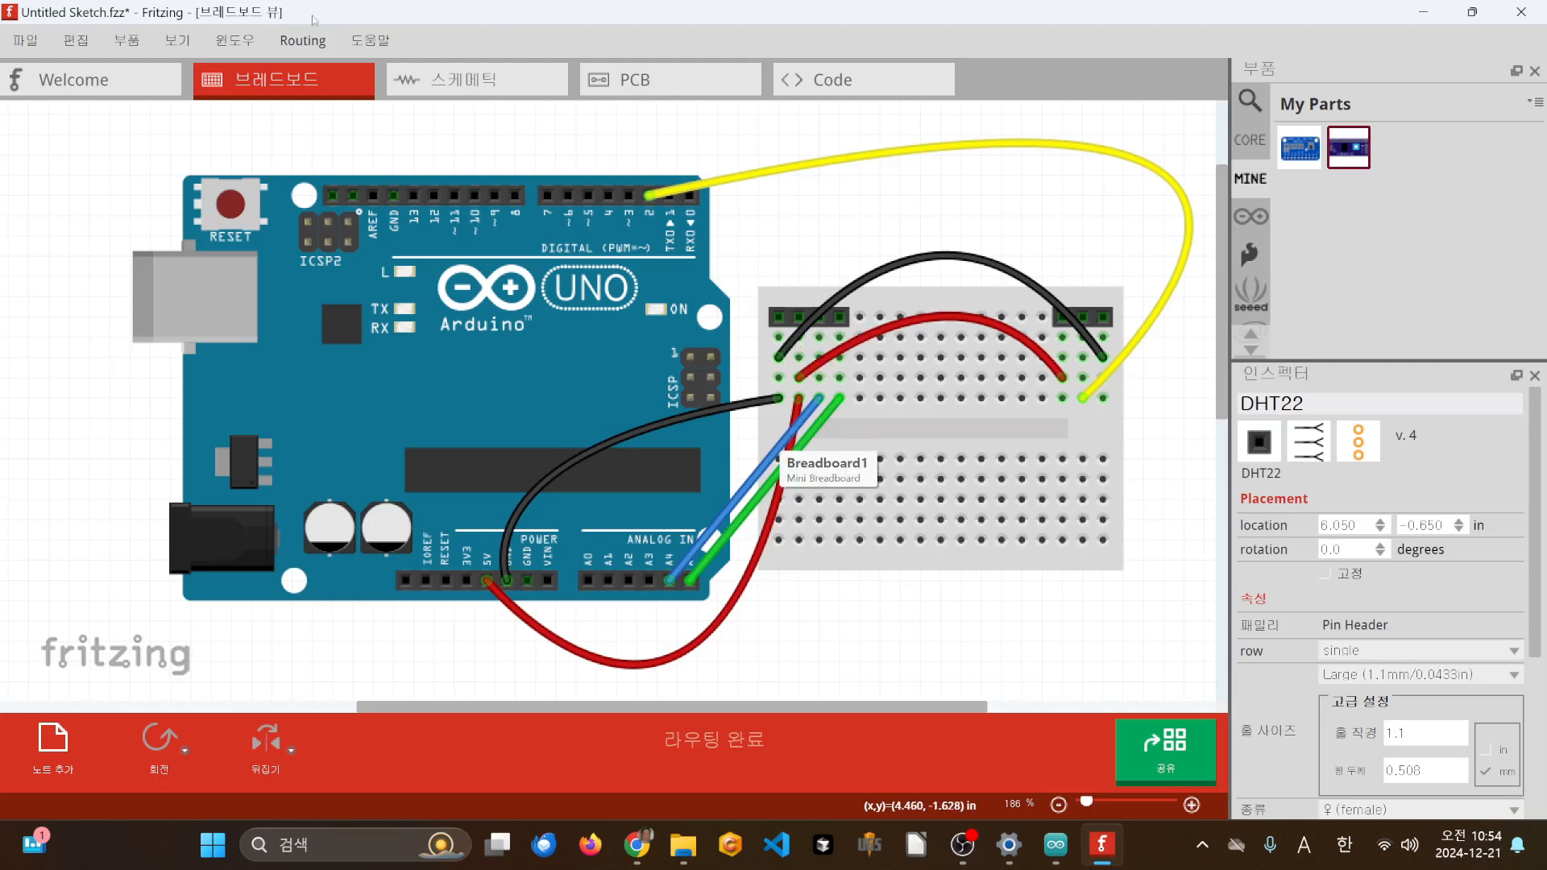
pyautogui.hotkey('ctrl', '3')
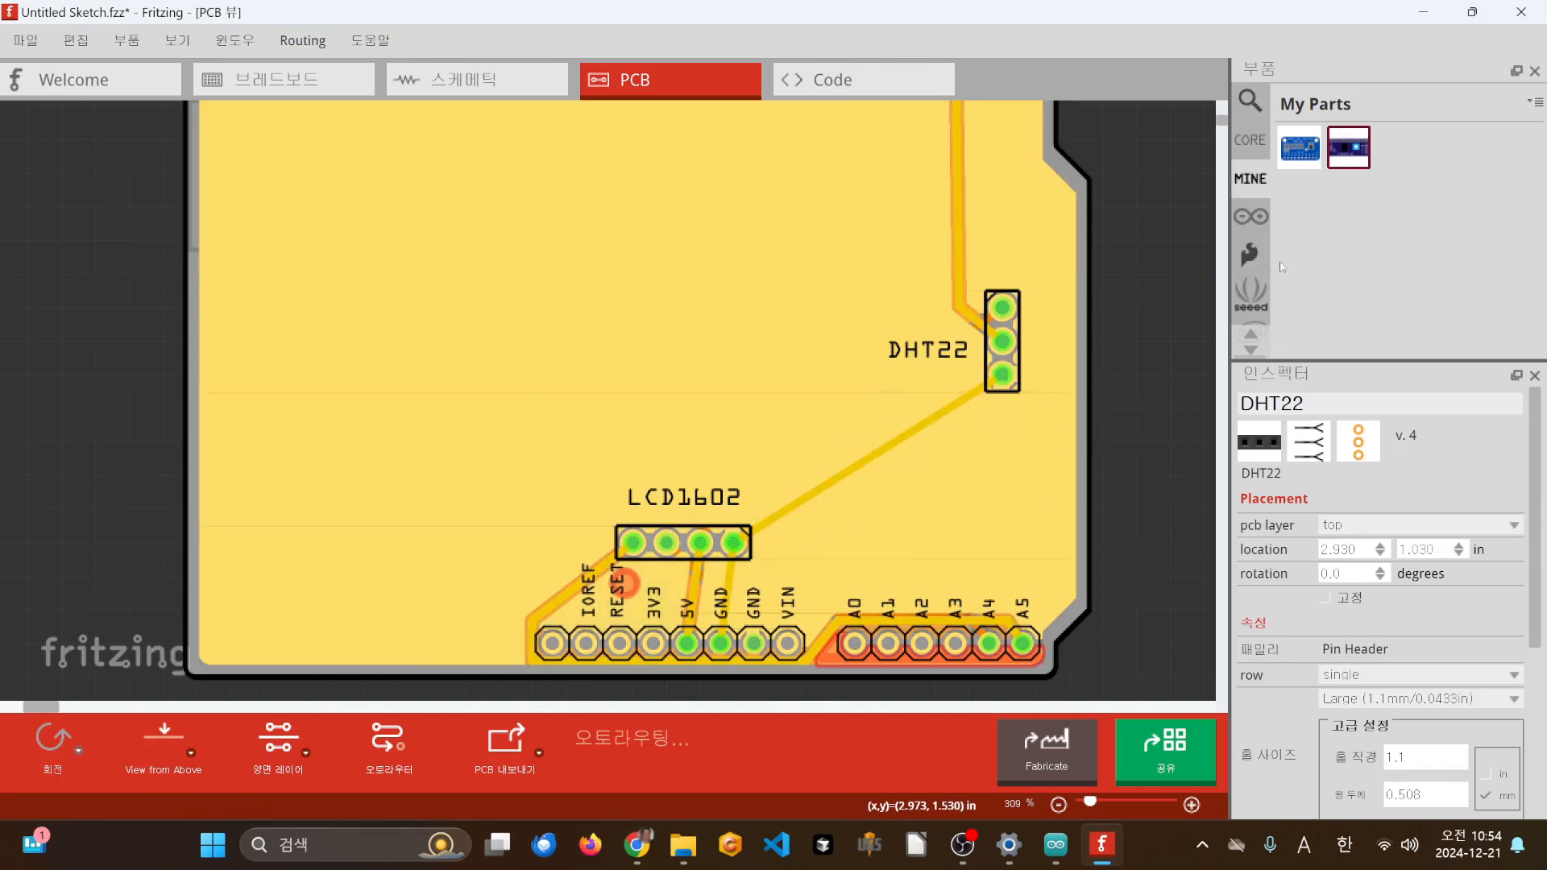
# - Add a silkscreen text part from the core PCB parts and place it to the right of the LCD1602 header
pyautogui.click(1249, 139)
pyautogui.scroll(-10, 1410, 193)
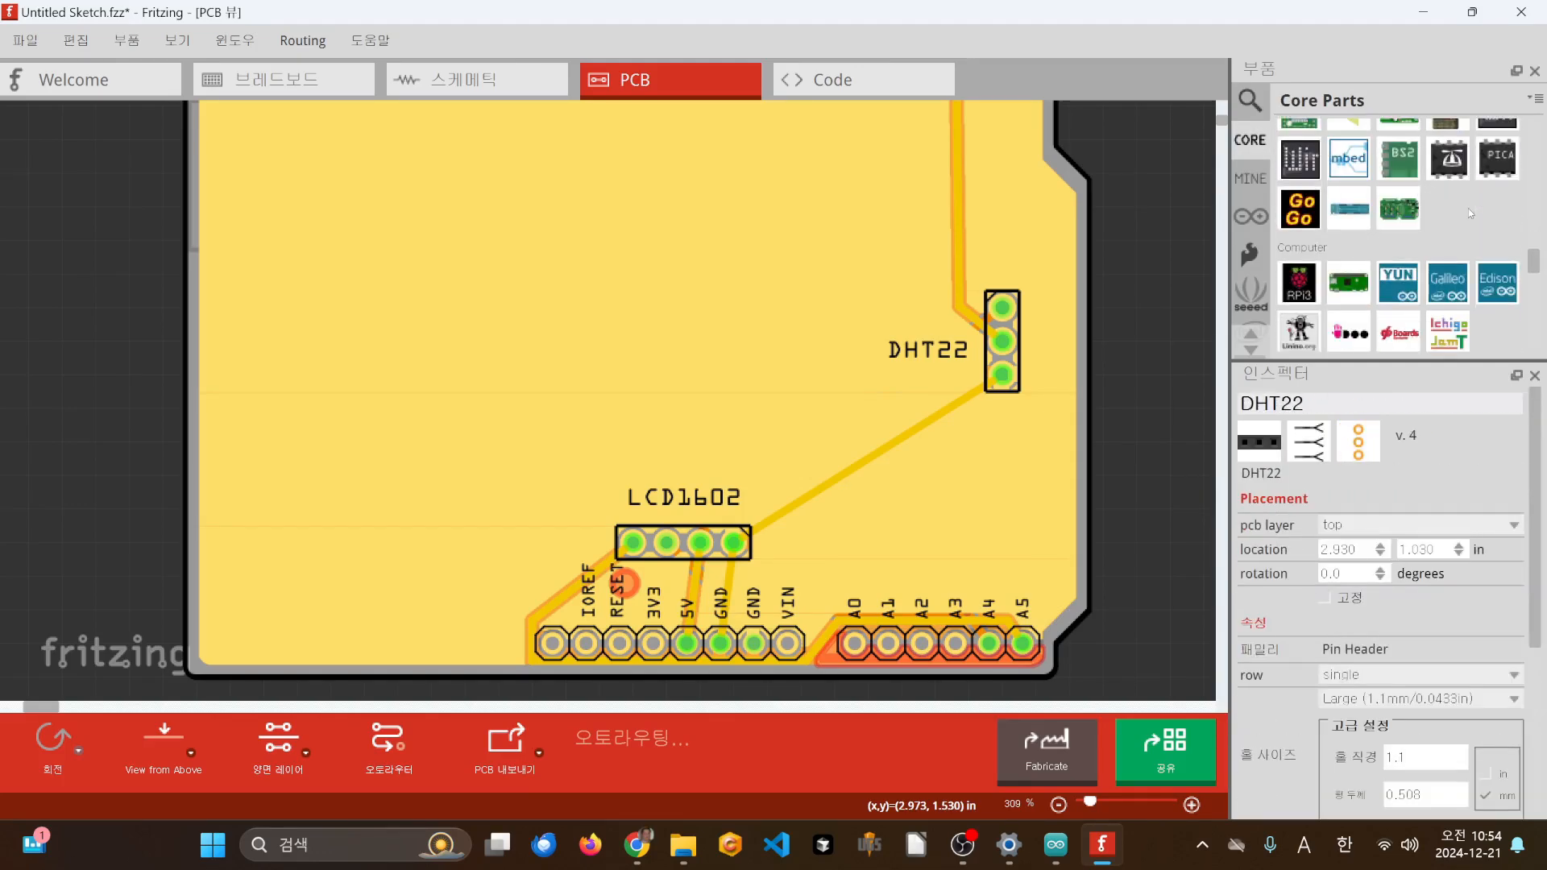
pyautogui.scroll(-5, 1468, 208)
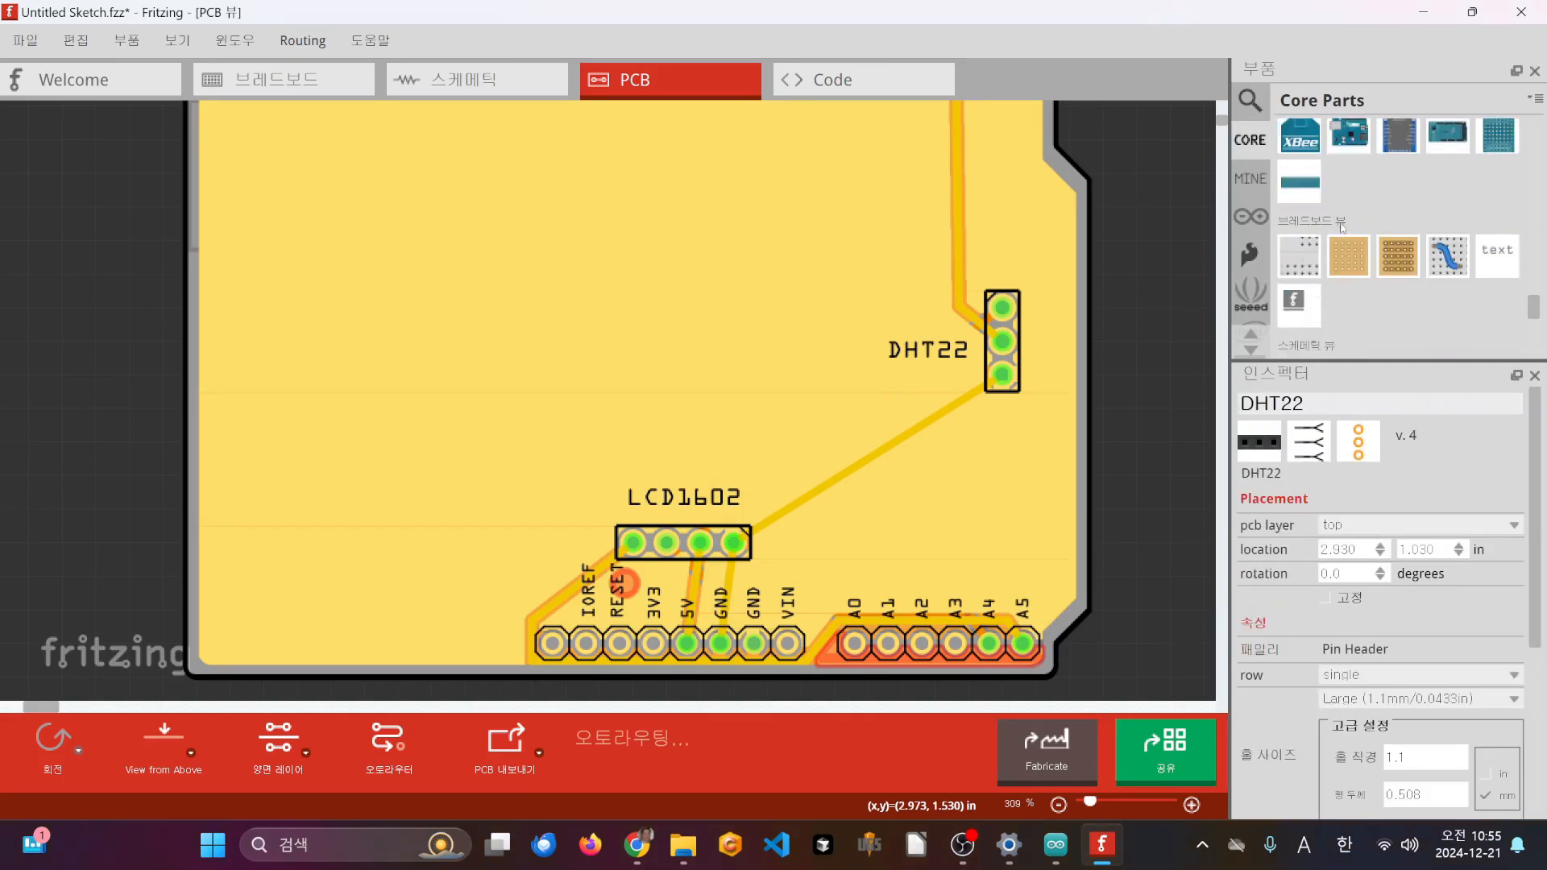
pyautogui.scroll(-1, 1342, 228)
pyautogui.scroll(-2, 1342, 228)
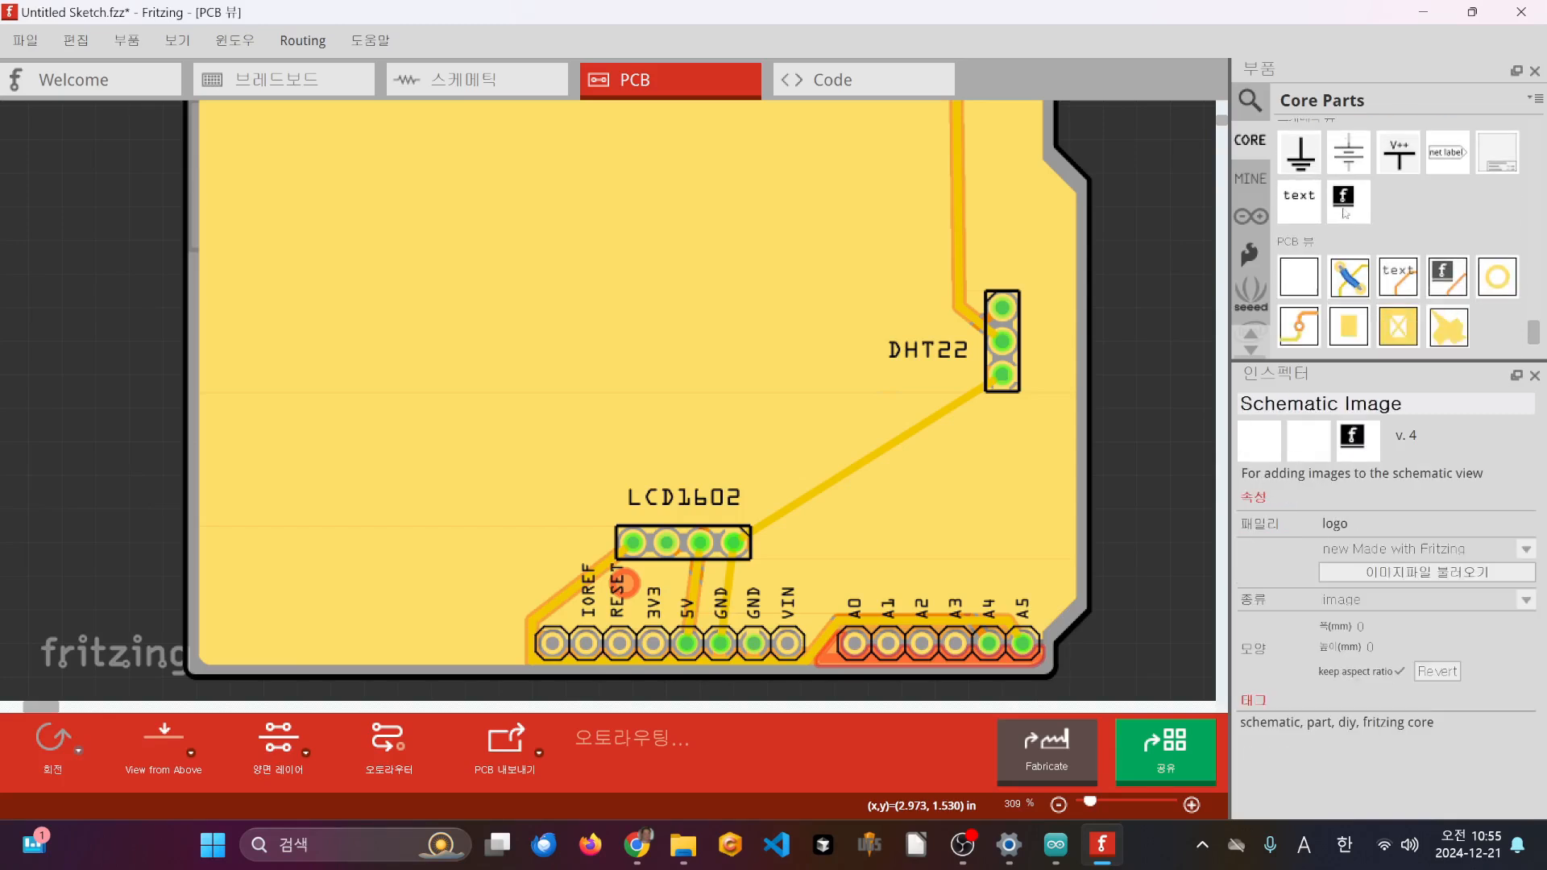
pyautogui.scroll(-1, 1435, 182)
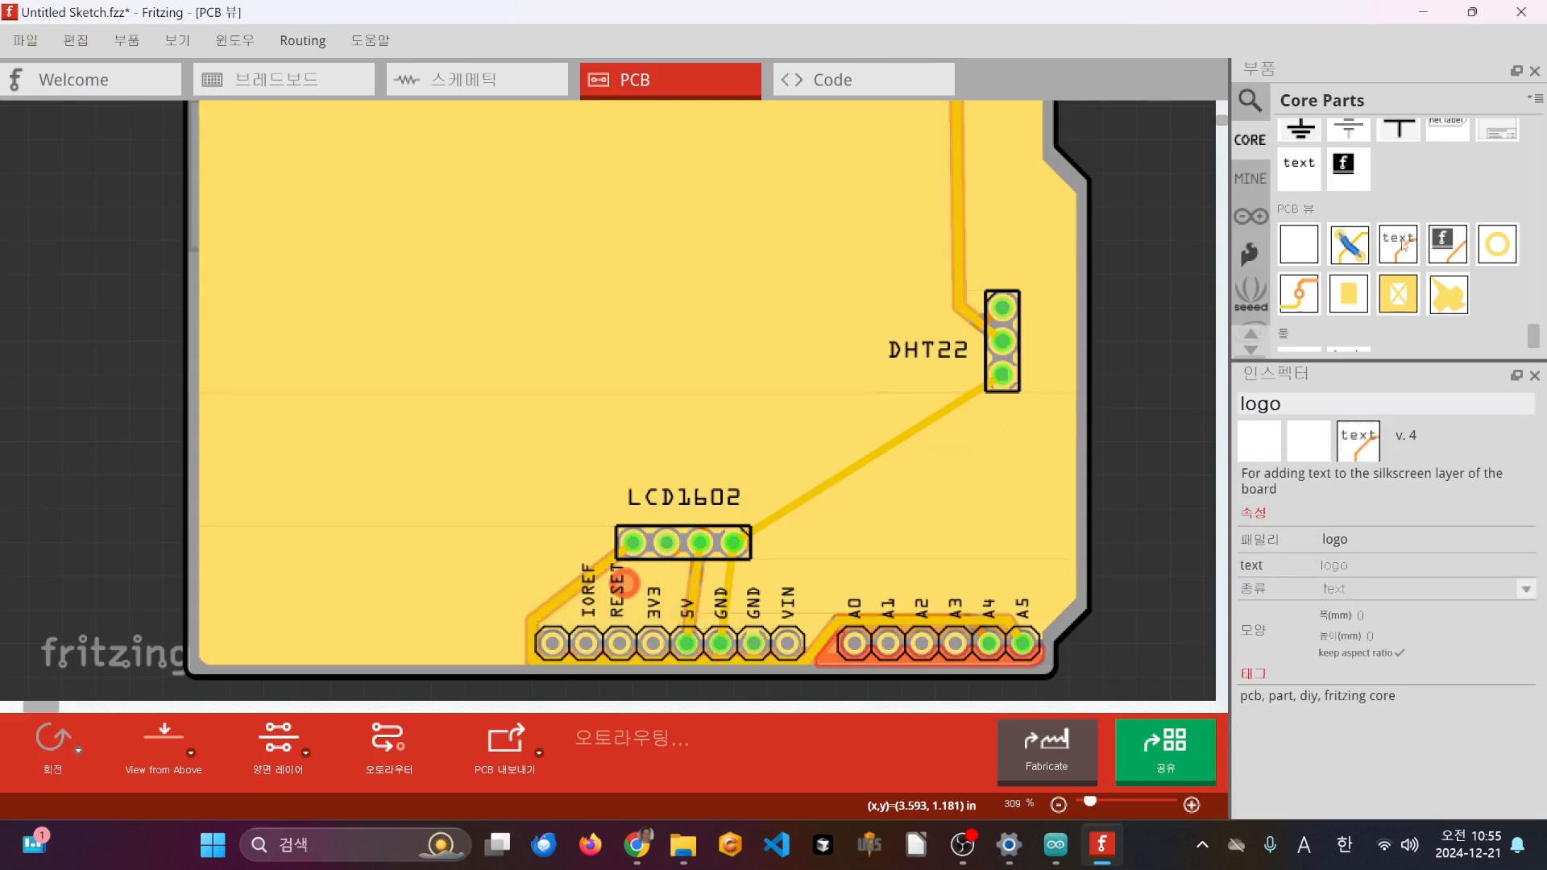
pyautogui.moveTo(1400, 242); pyautogui.dragTo(917, 377)
pyautogui.moveTo(703, 427); pyautogui.dragTo(699, 427)
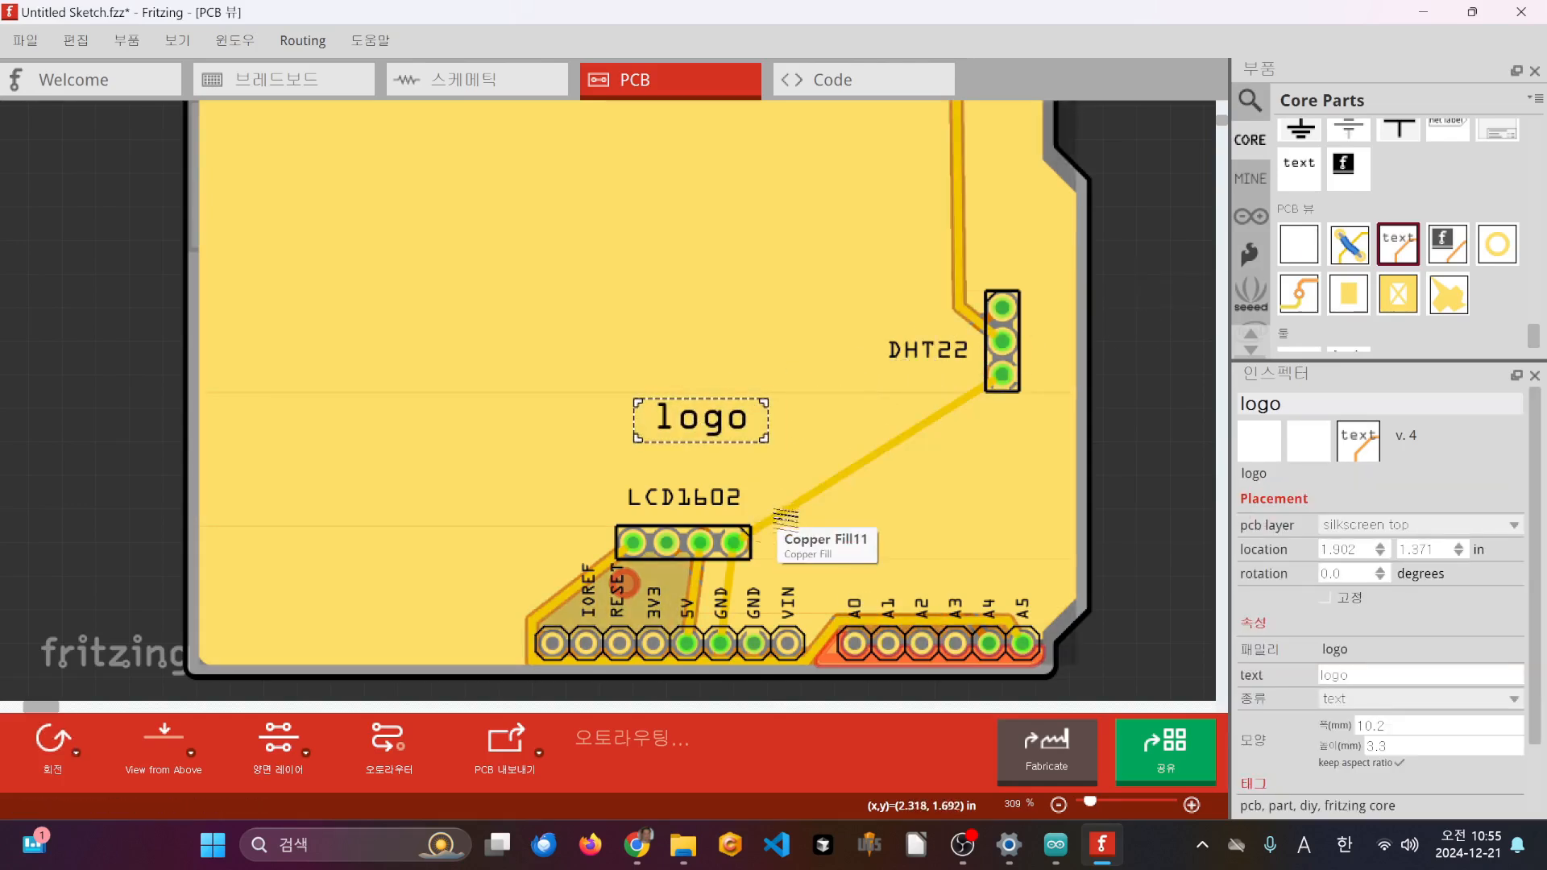
pyautogui.moveTo(713, 420); pyautogui.dragTo(816, 544)
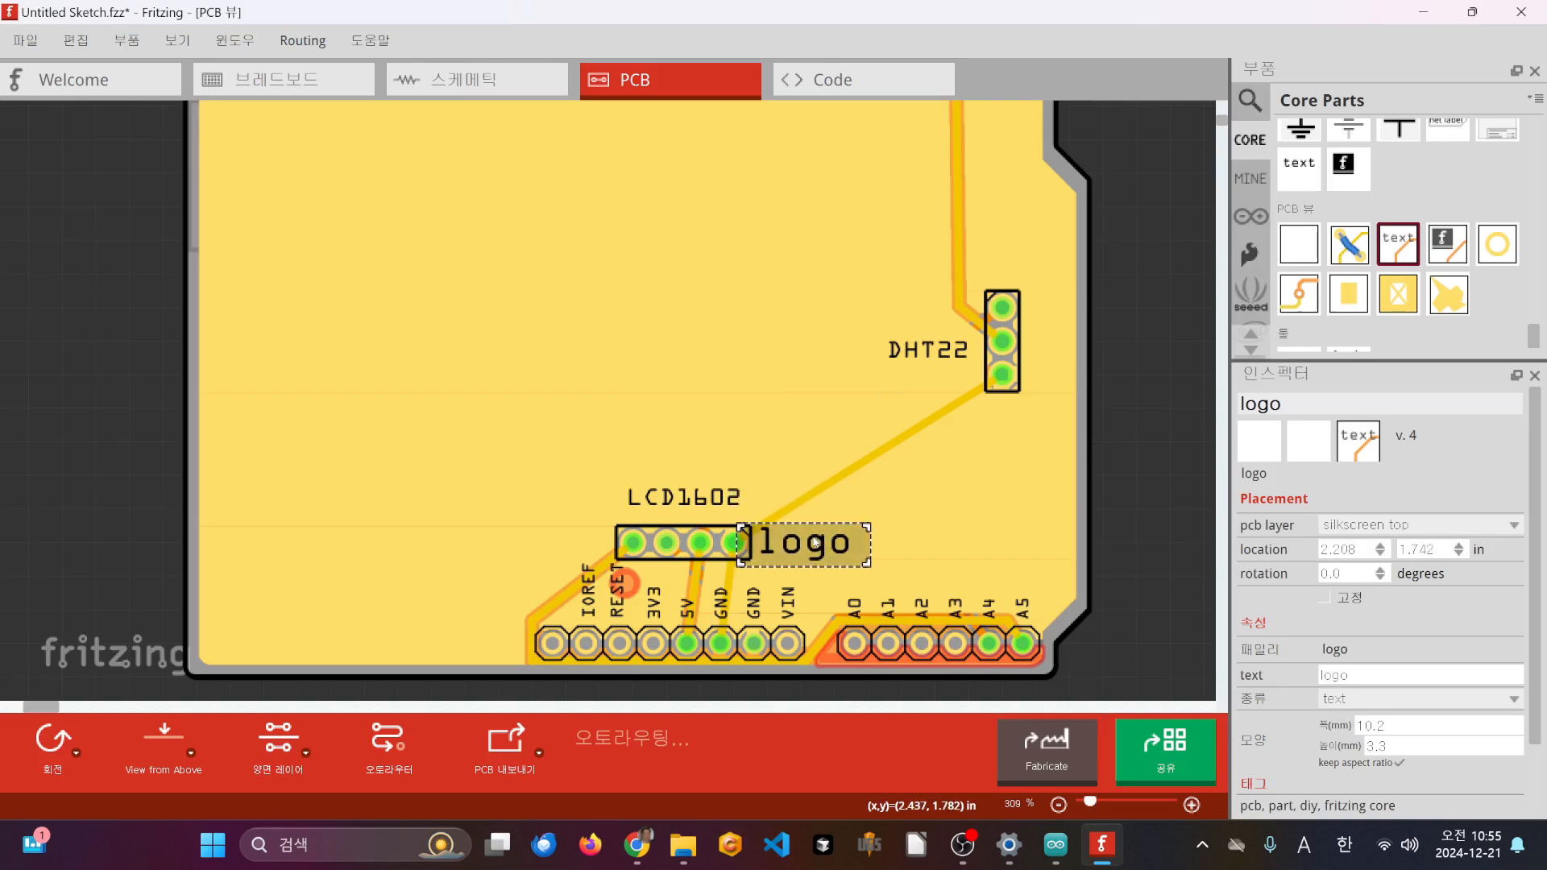
# - Change the new silkscreen text to GND and nudge it beside the LCD1602 header's last pin
pyautogui.moveTo(1379, 679); pyautogui.dragTo(1266, 675)
pyautogui.press('BackSpace')
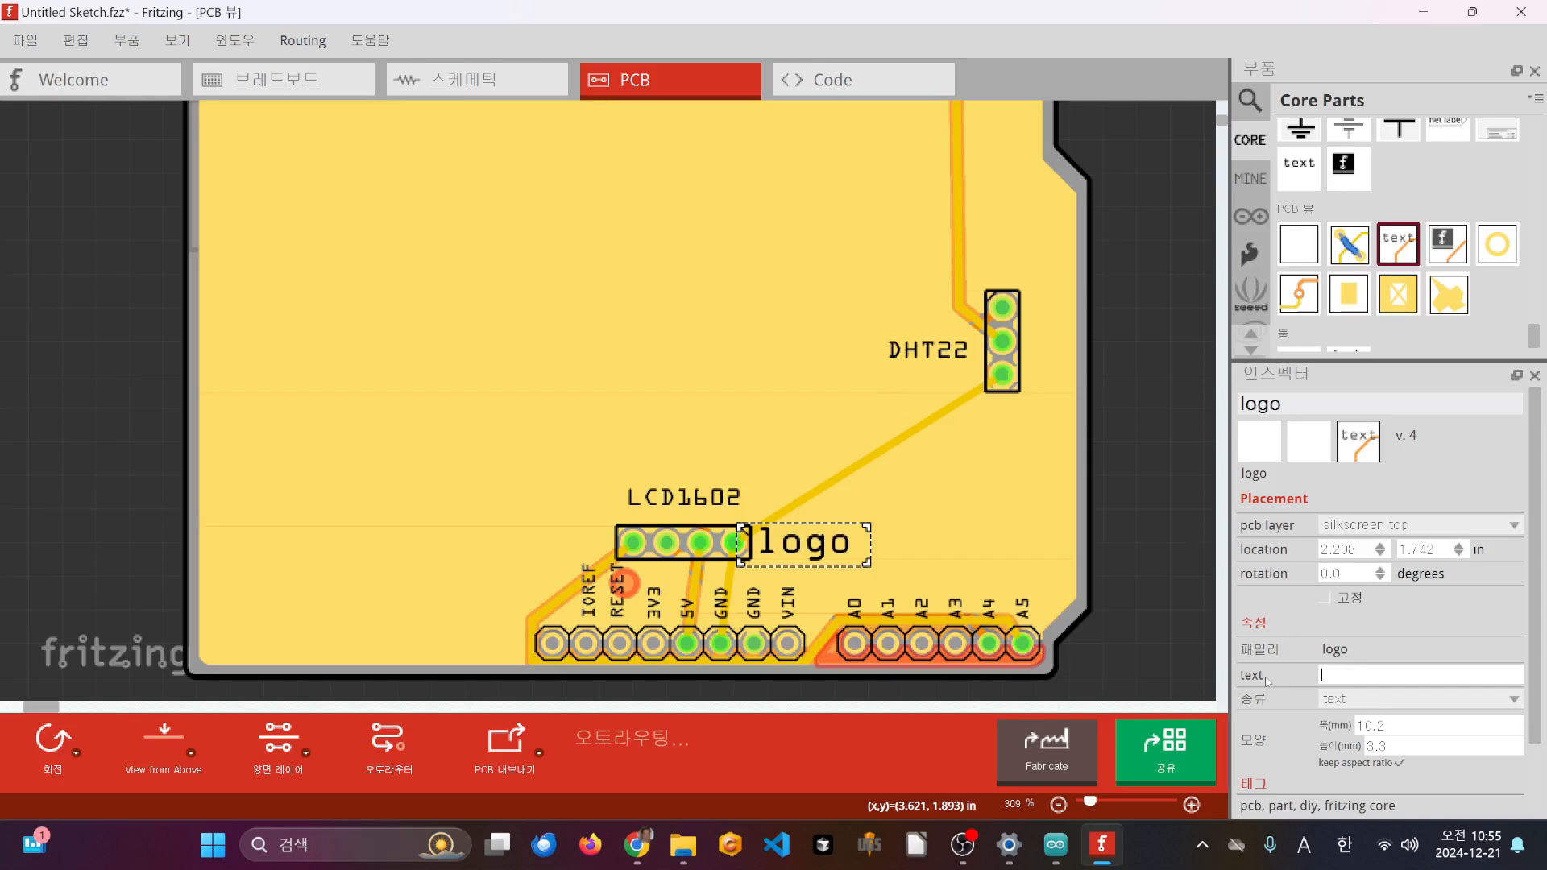
pyautogui.write('GND')
pyautogui.press('Return')
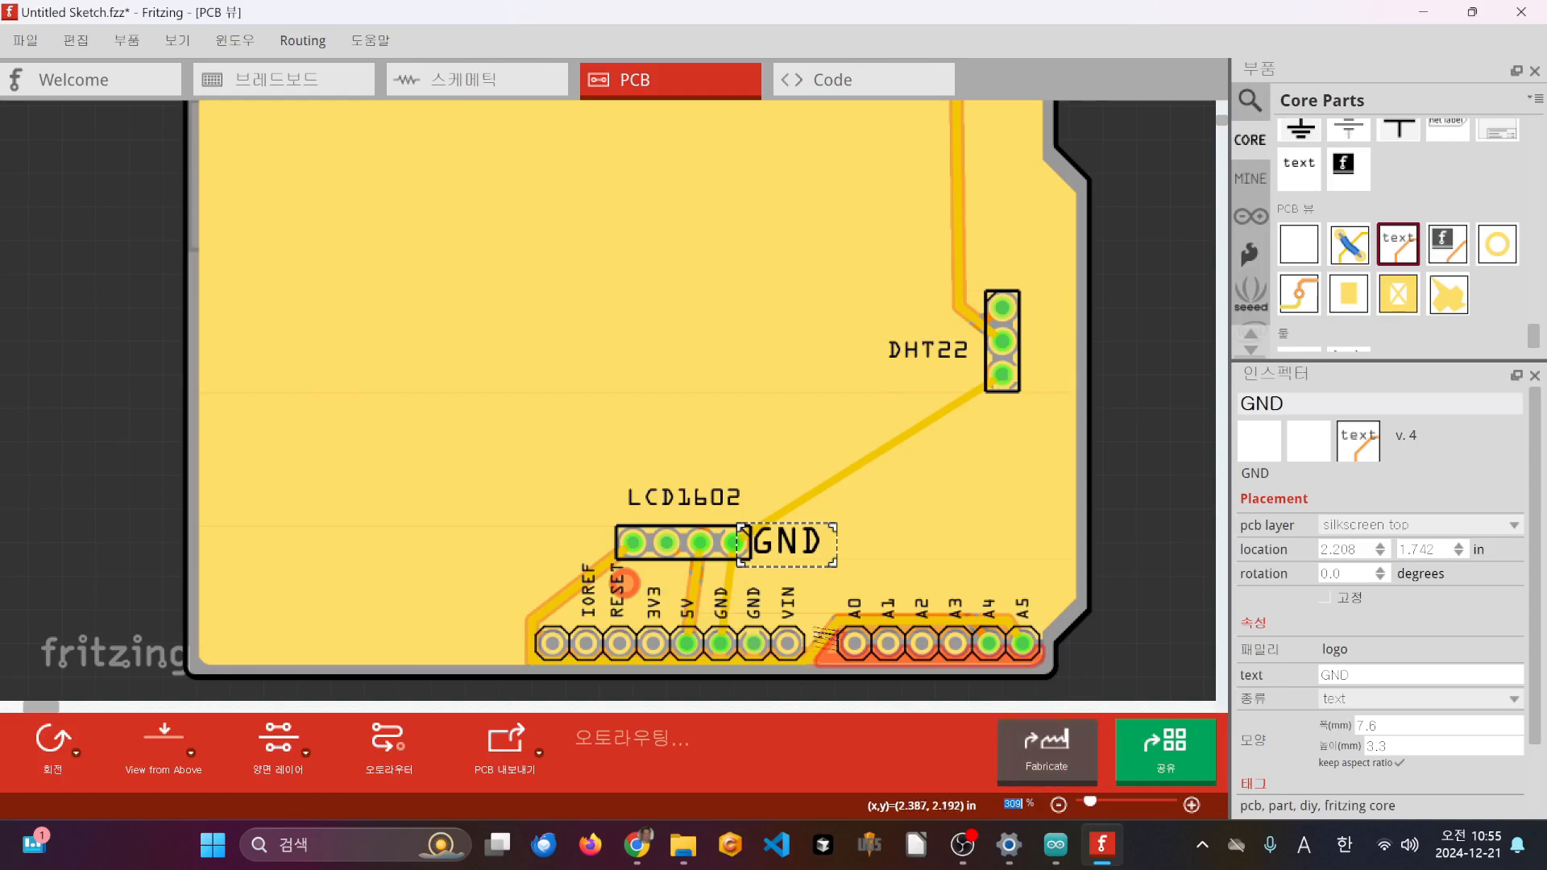
pyautogui.moveTo(789, 544); pyautogui.dragTo(796, 541)
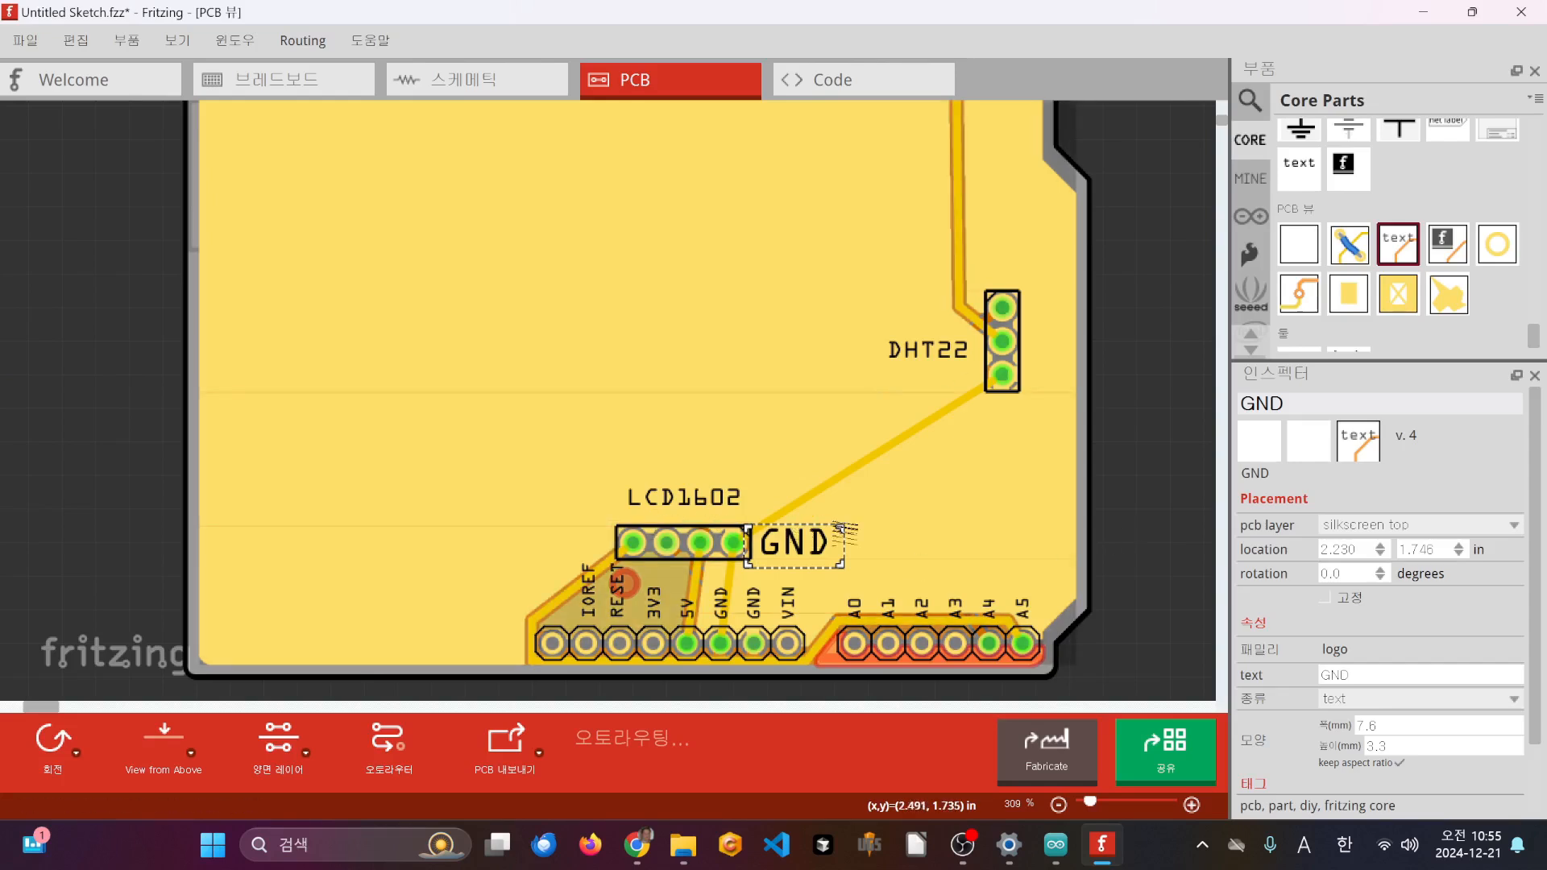
# - Set the GND text's width to 4 mm and move it just clear of the LCD1602 header's right end
pyautogui.doubleClick(1352, 549)
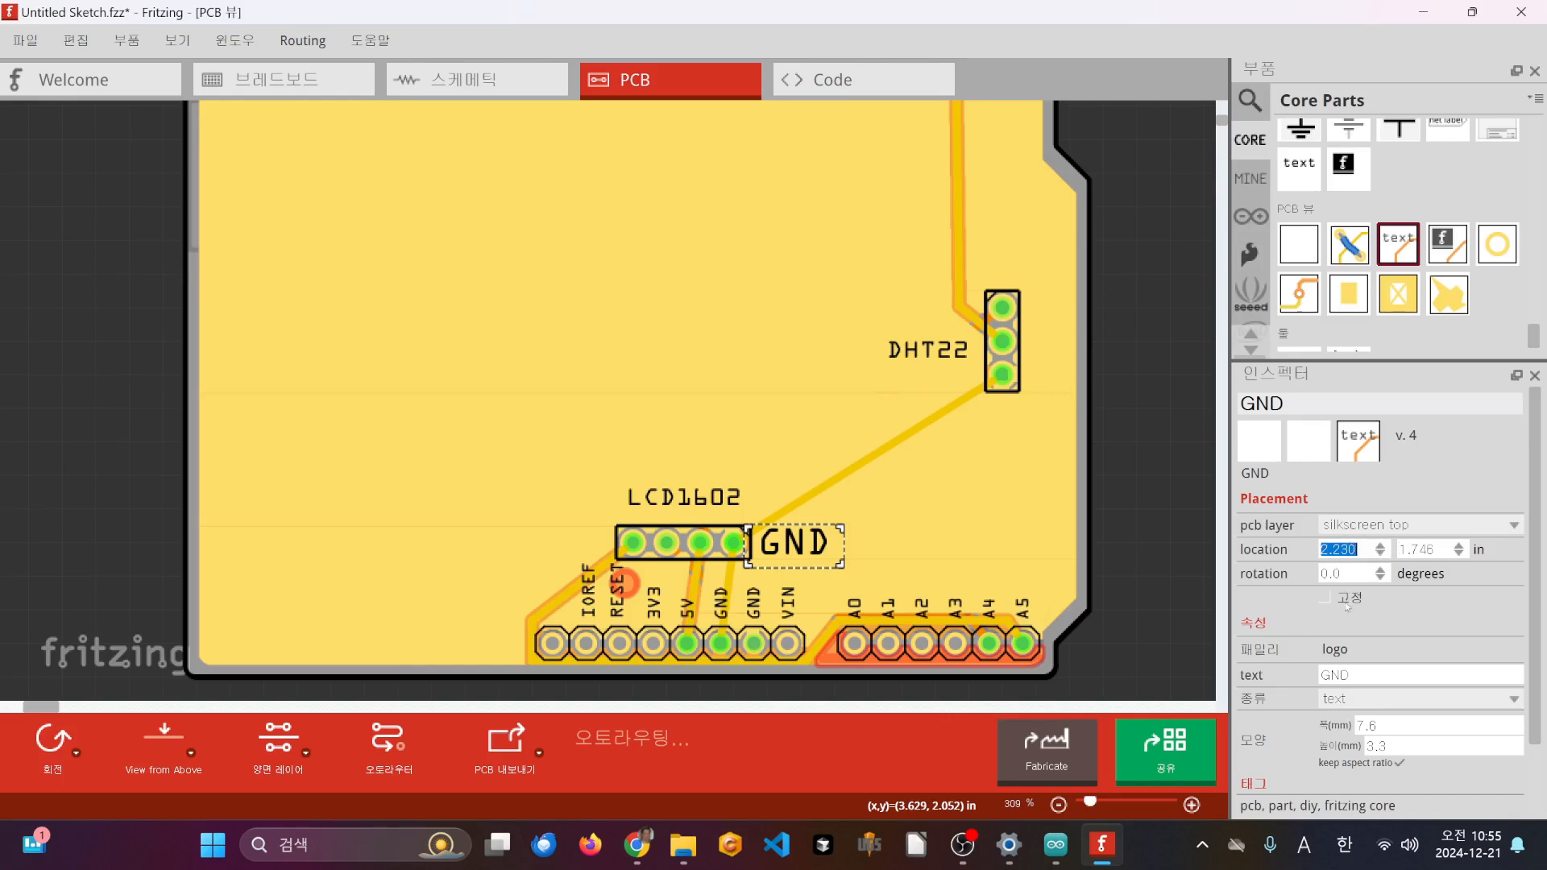
pyautogui.click(1398, 723)
pyautogui.doubleClick(1395, 727)
pyautogui.click(1395, 728)
pyautogui.press('BackSpace')
pyautogui.press('BackSpace')
pyautogui.write('3')
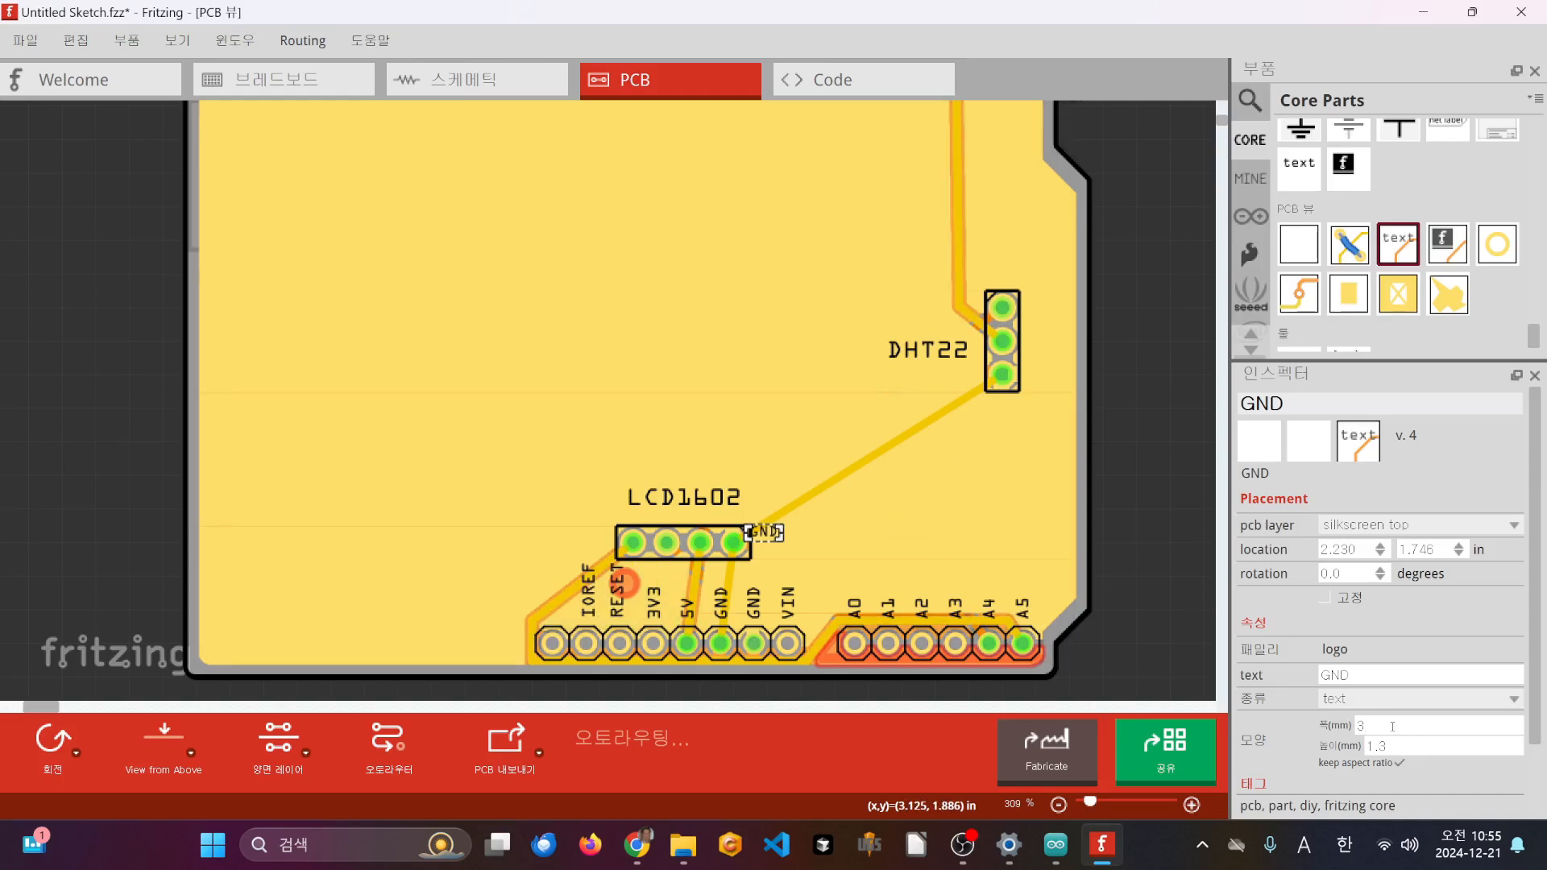
pyautogui.press('BackSpace')
pyautogui.write('4')
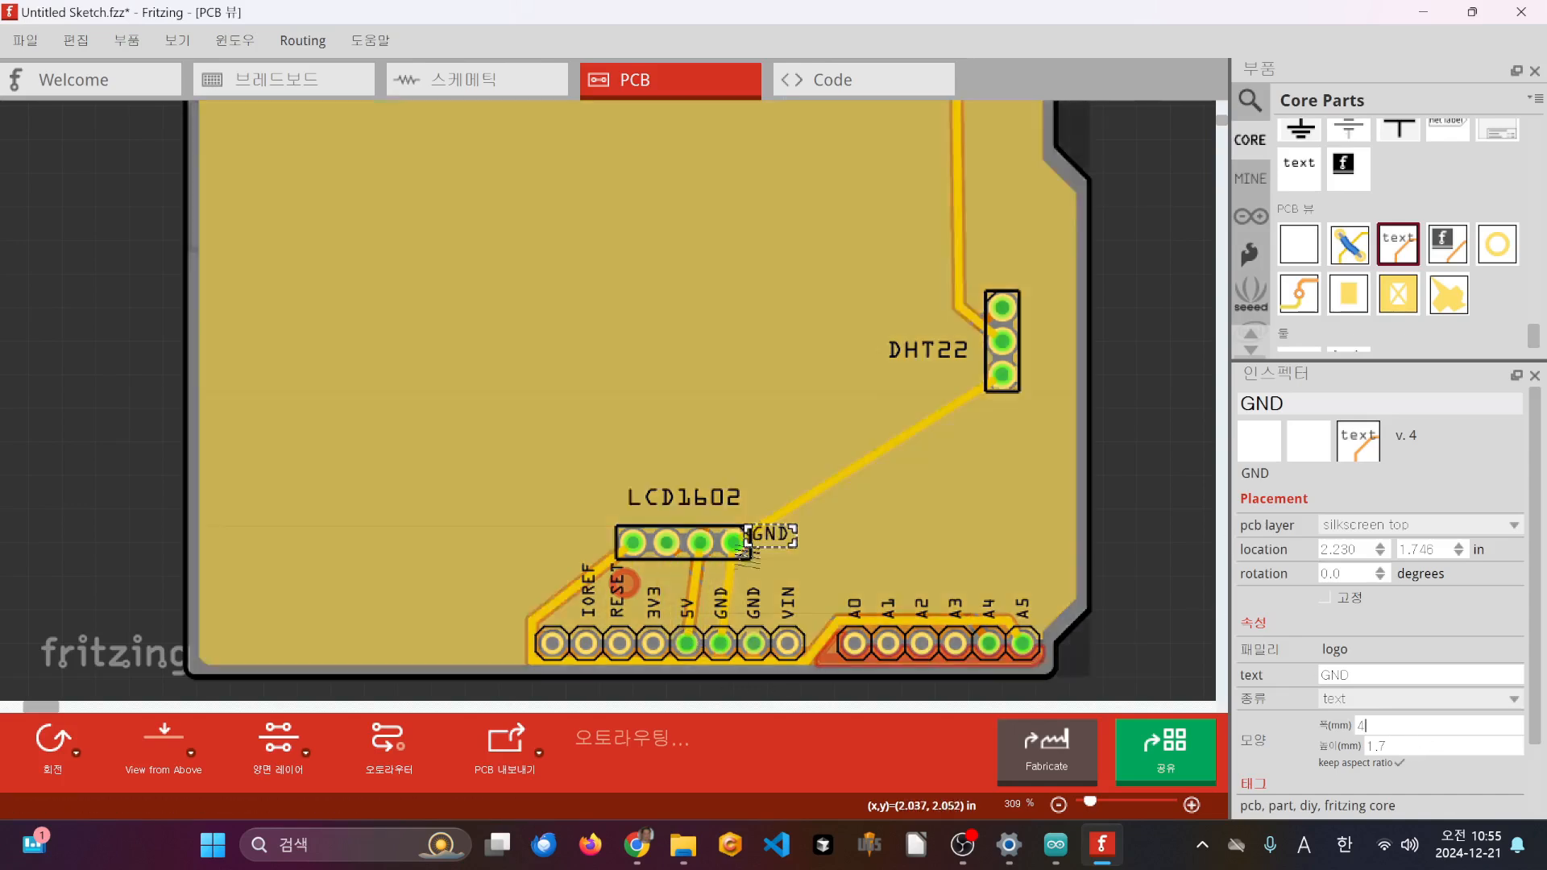
pyautogui.moveTo(746, 551); pyautogui.dragTo(757, 557)
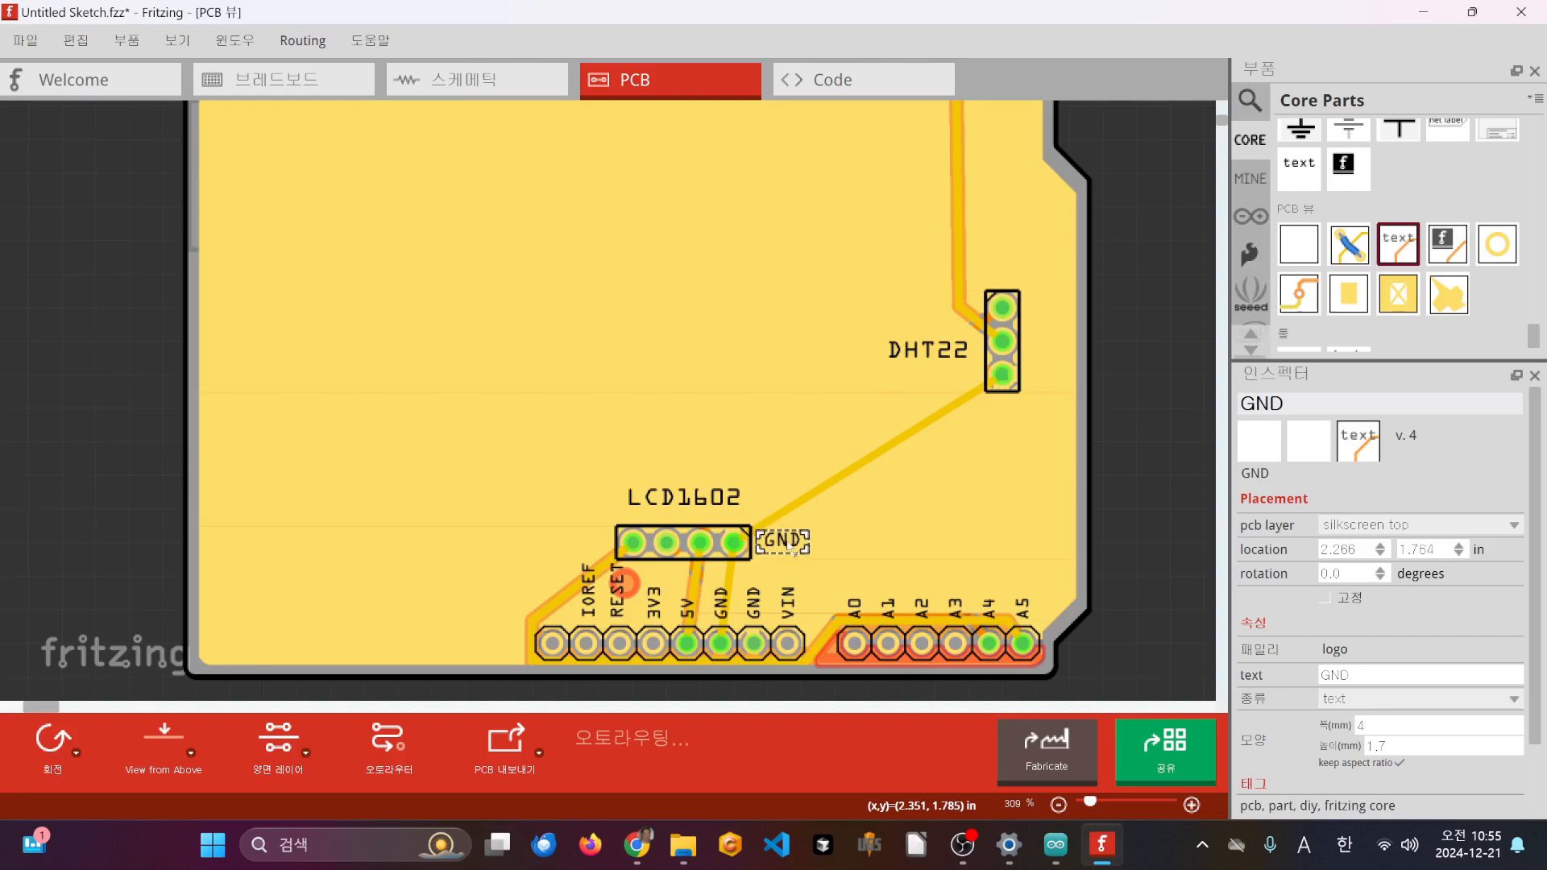
pyautogui.click(1140, 505)
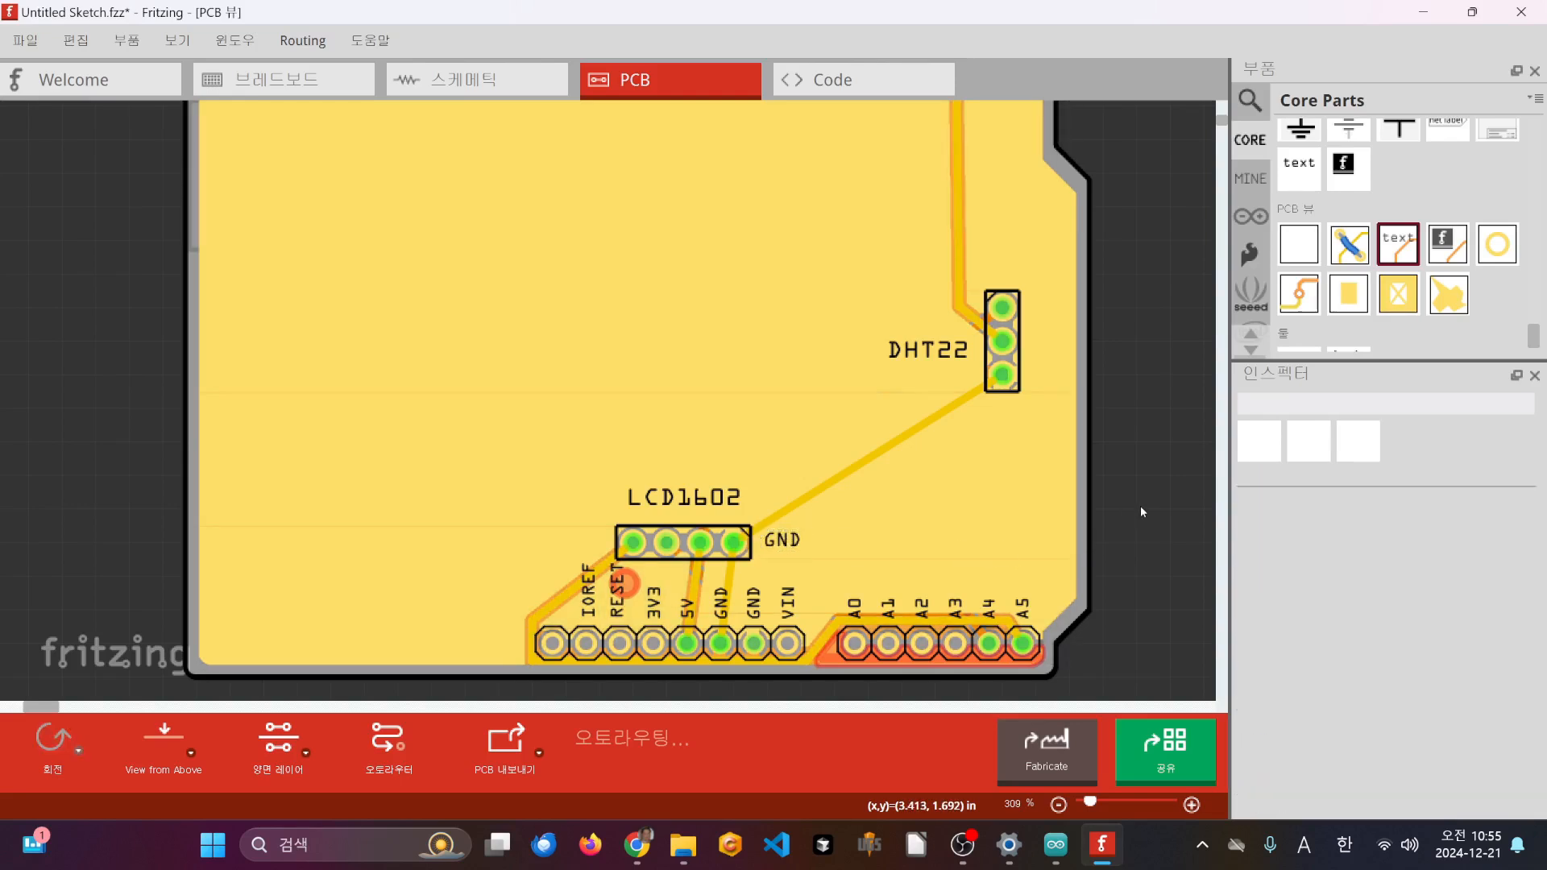
# - Try the GND text below the LCD1602 header's right end, and settle it above and to the right of the last pin
pyautogui.moveTo(789, 542); pyautogui.dragTo(783, 570)
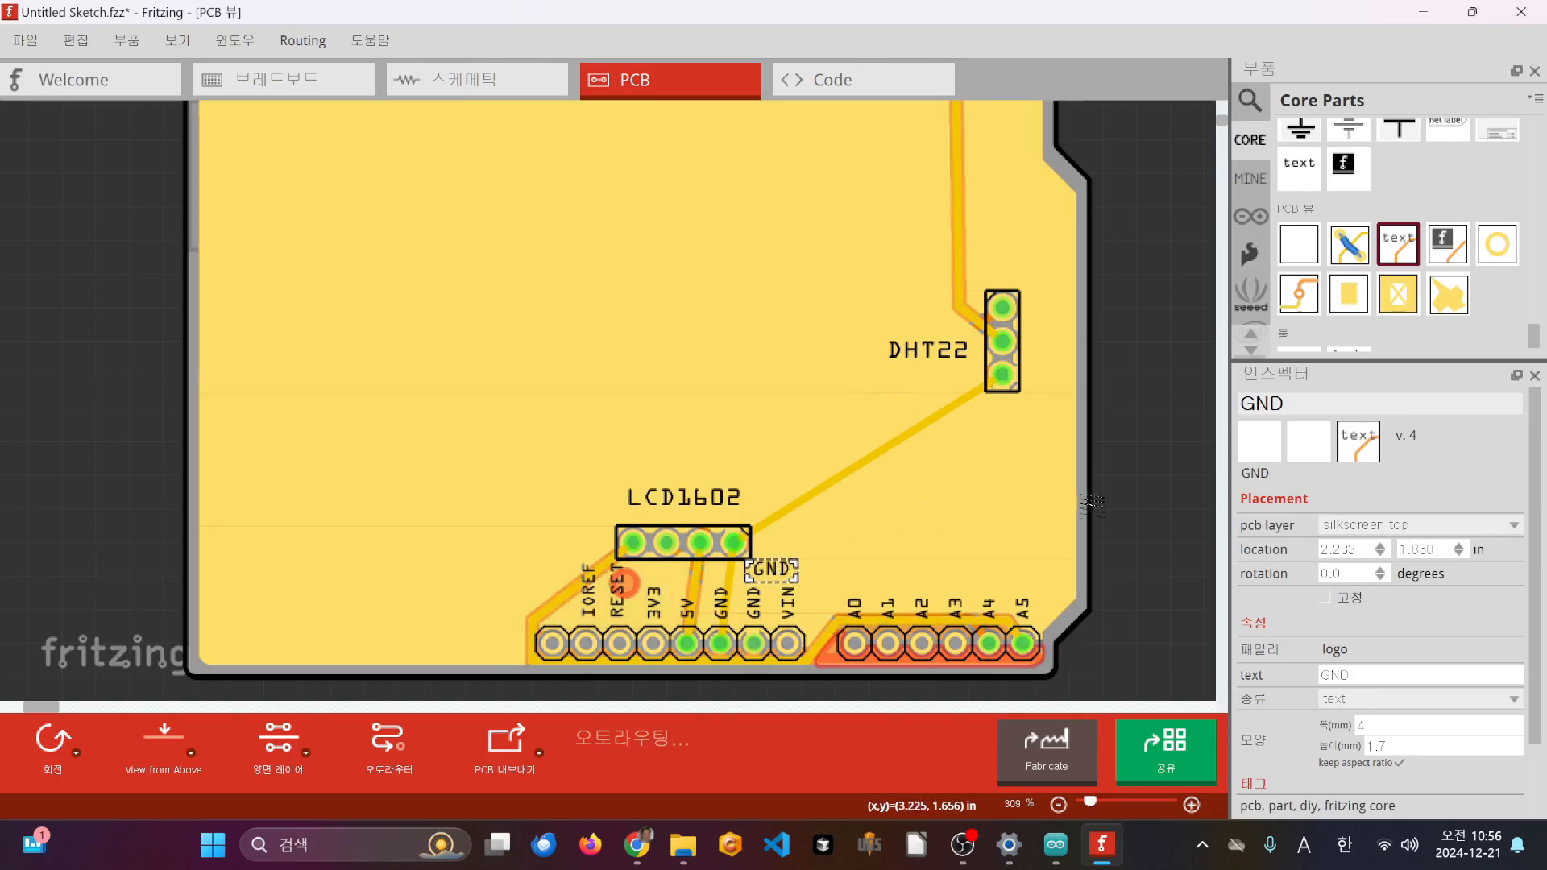
pyautogui.click(1144, 483)
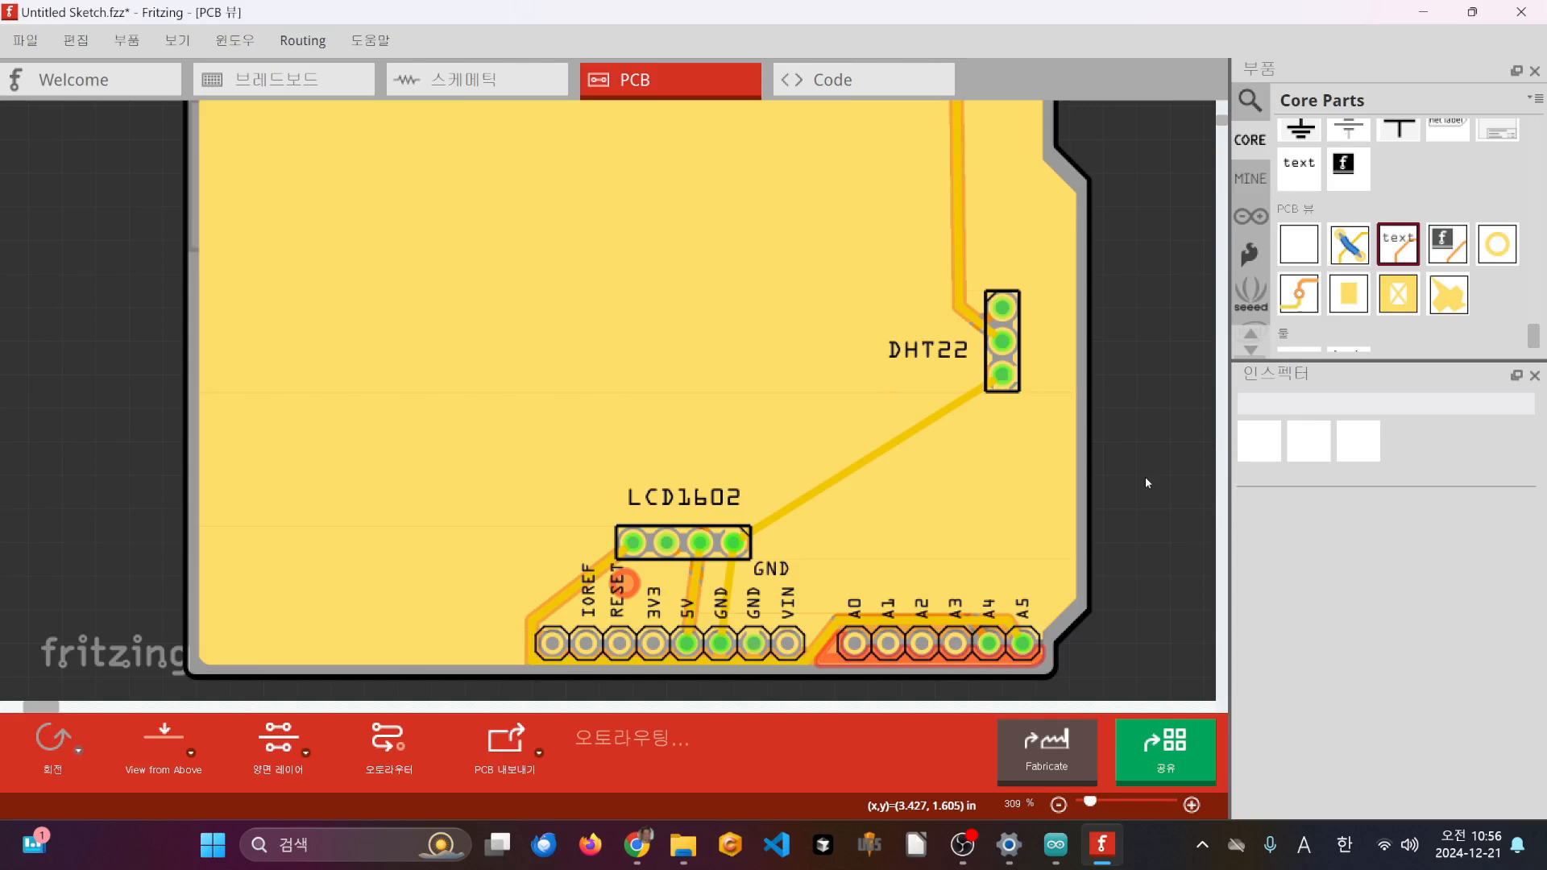
pyautogui.click(787, 556)
pyautogui.moveTo(788, 553); pyautogui.dragTo(796, 526)
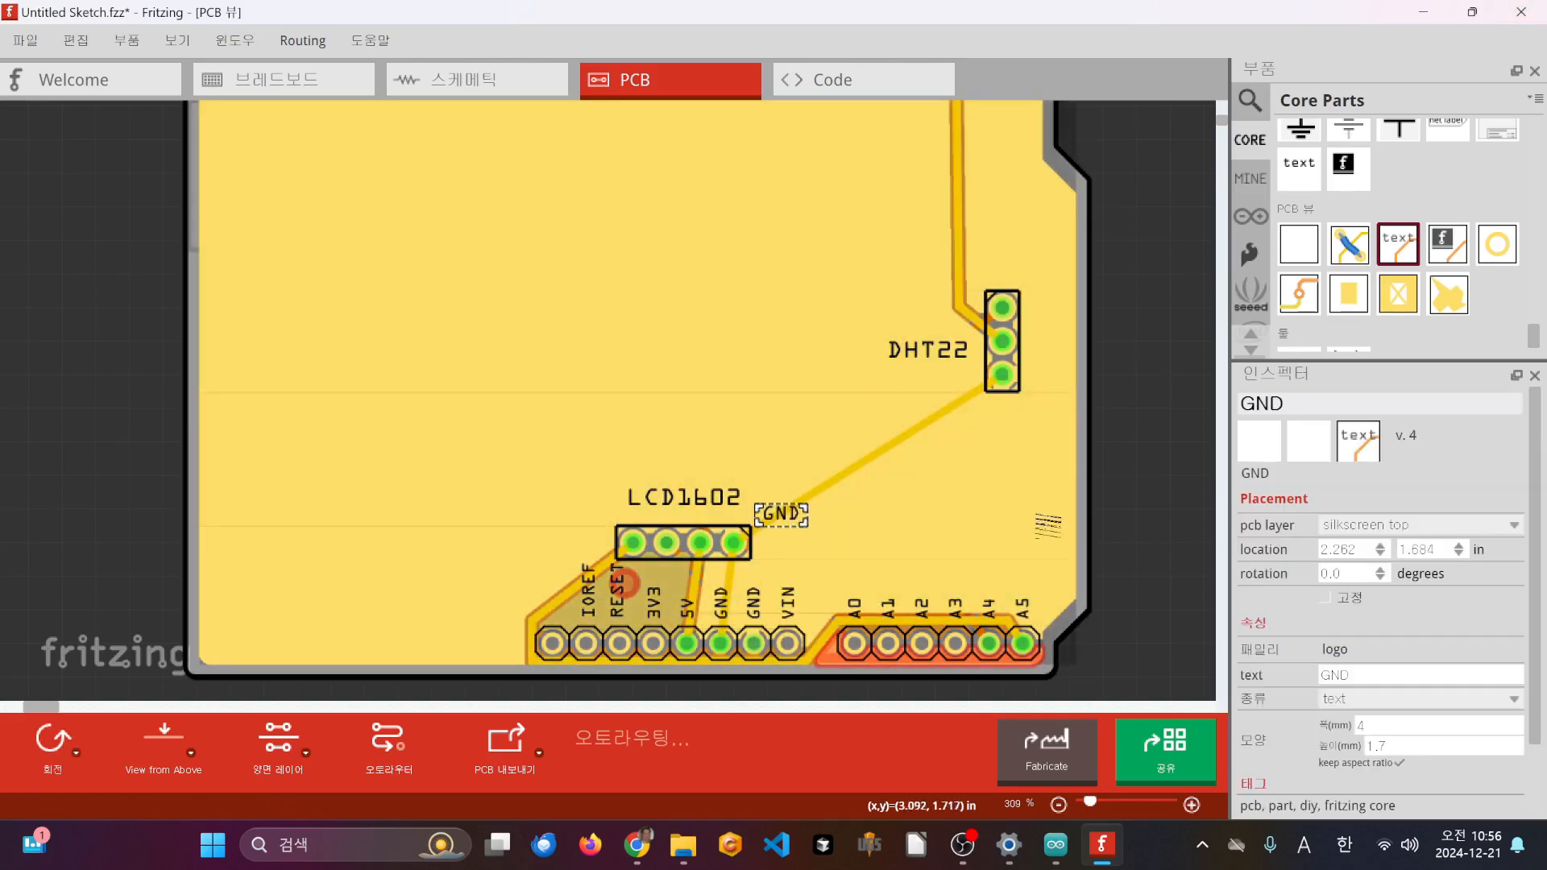
pyautogui.click(1145, 486)
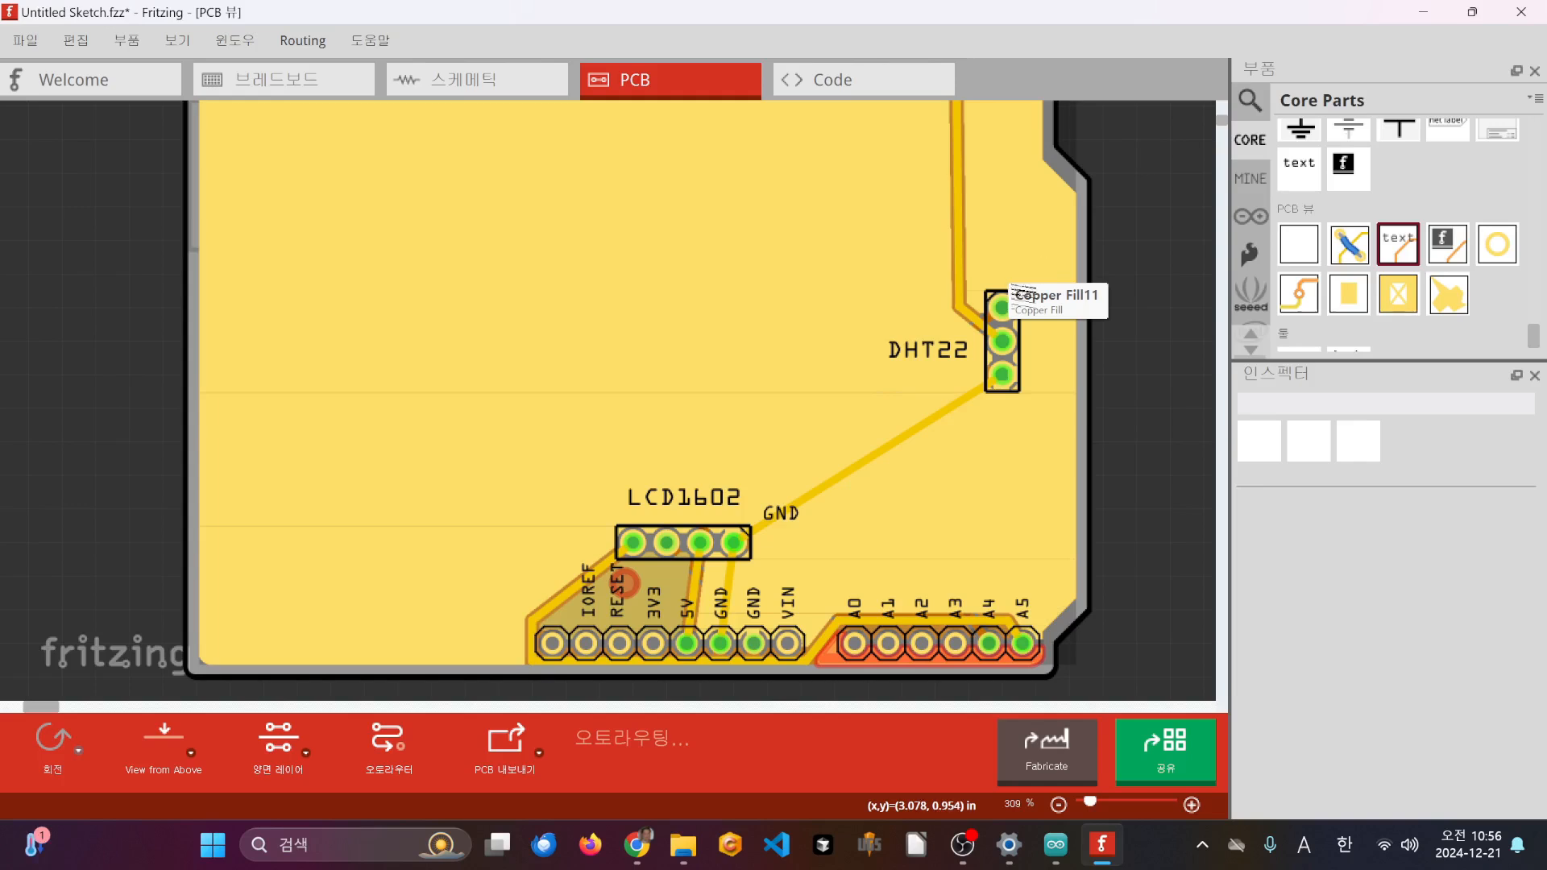
# - Duplicate the GND text above the DHT22 header and change the copy's text to VCC
pyautogui.click(780, 514)
pyautogui.moveTo(781, 516); pyautogui.dragTo(1006, 265)
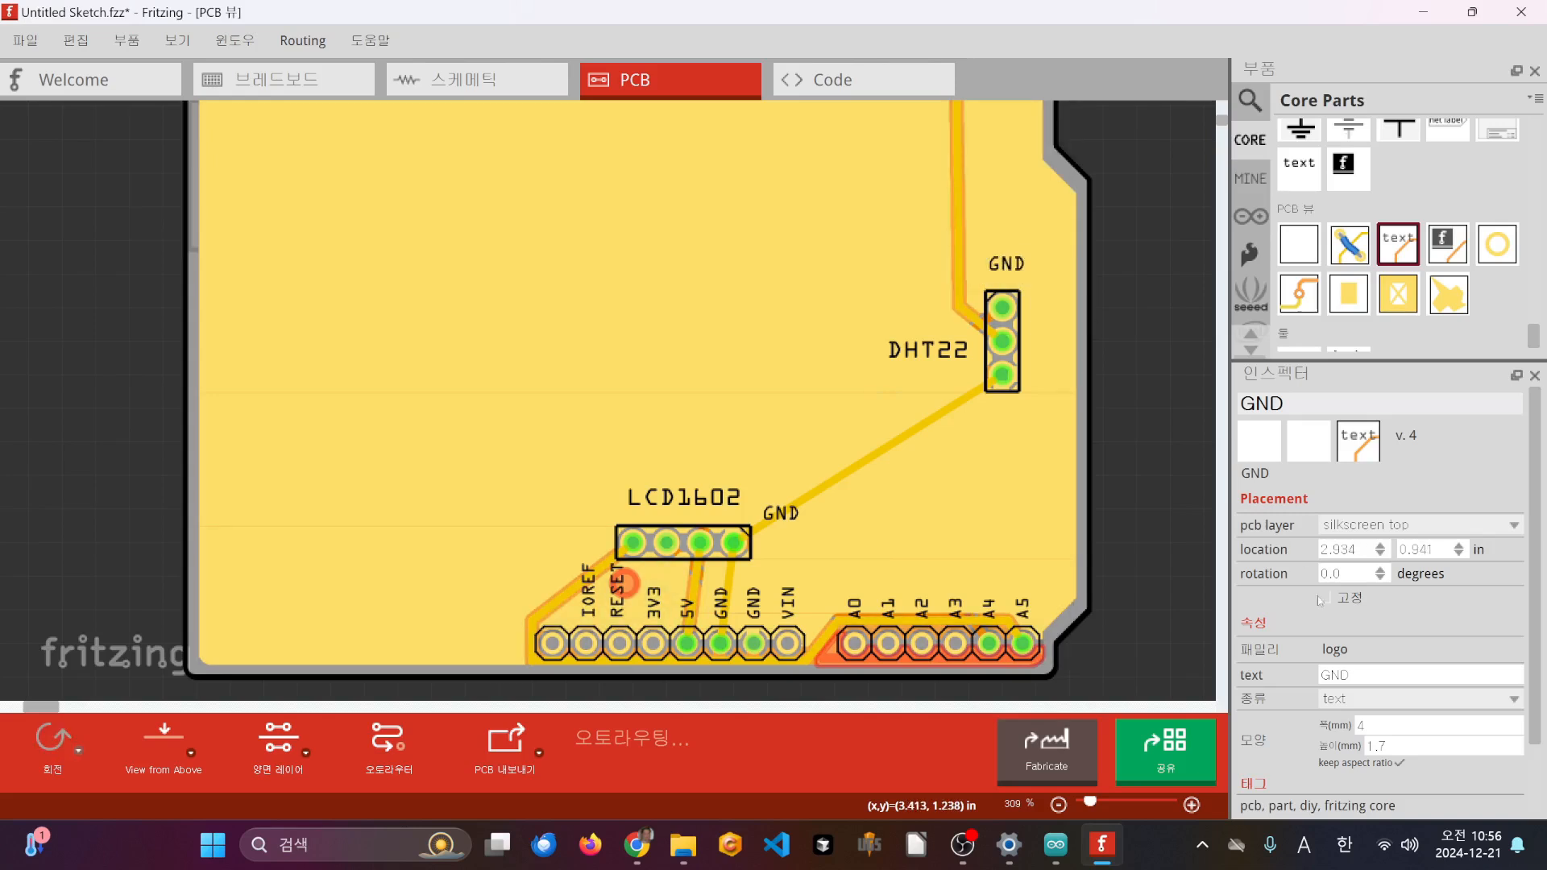
pyautogui.click(1008, 264)
pyautogui.moveTo(1354, 678); pyautogui.dragTo(1130, 674)
pyautogui.write('VC')
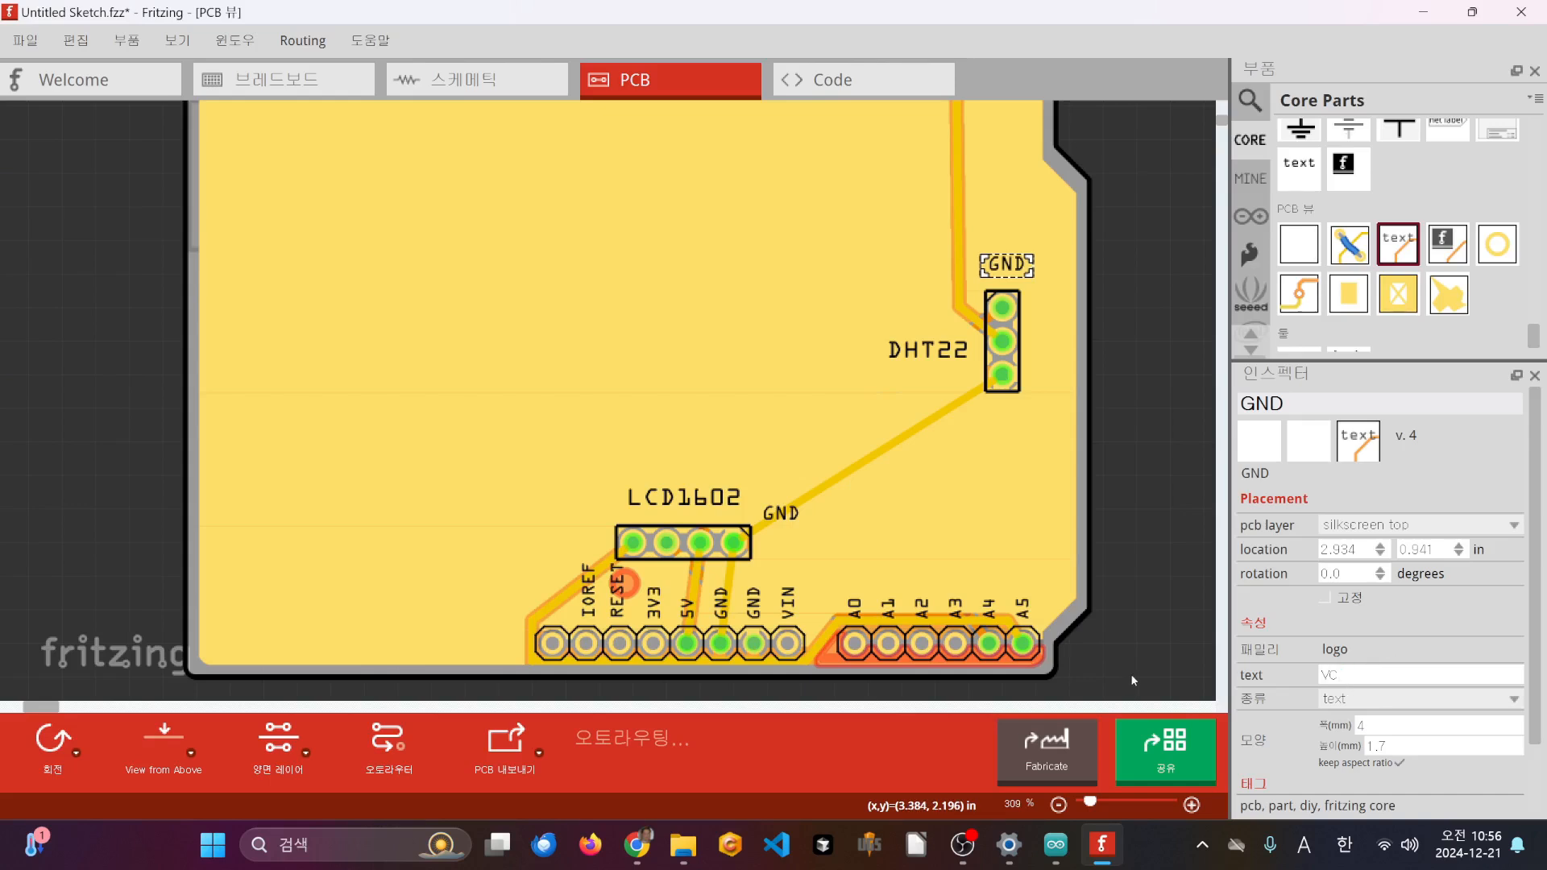
pyautogui.press('BackSpace')
pyautogui.press('BackSpace')
pyautogui.write('VCC')
pyautogui.press('Return')
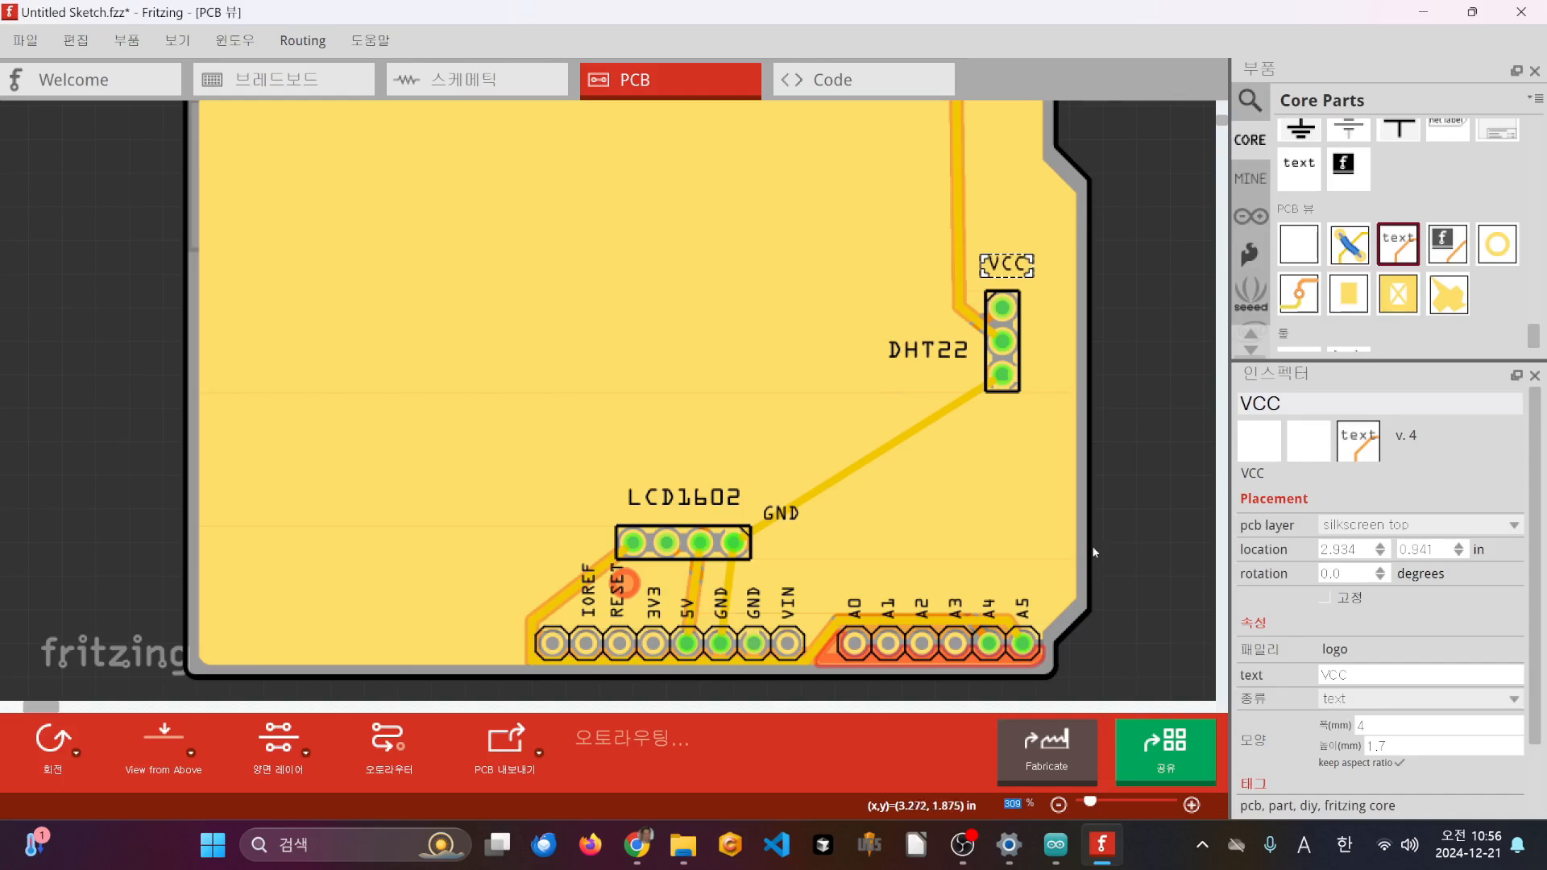
pyautogui.click(1134, 396)
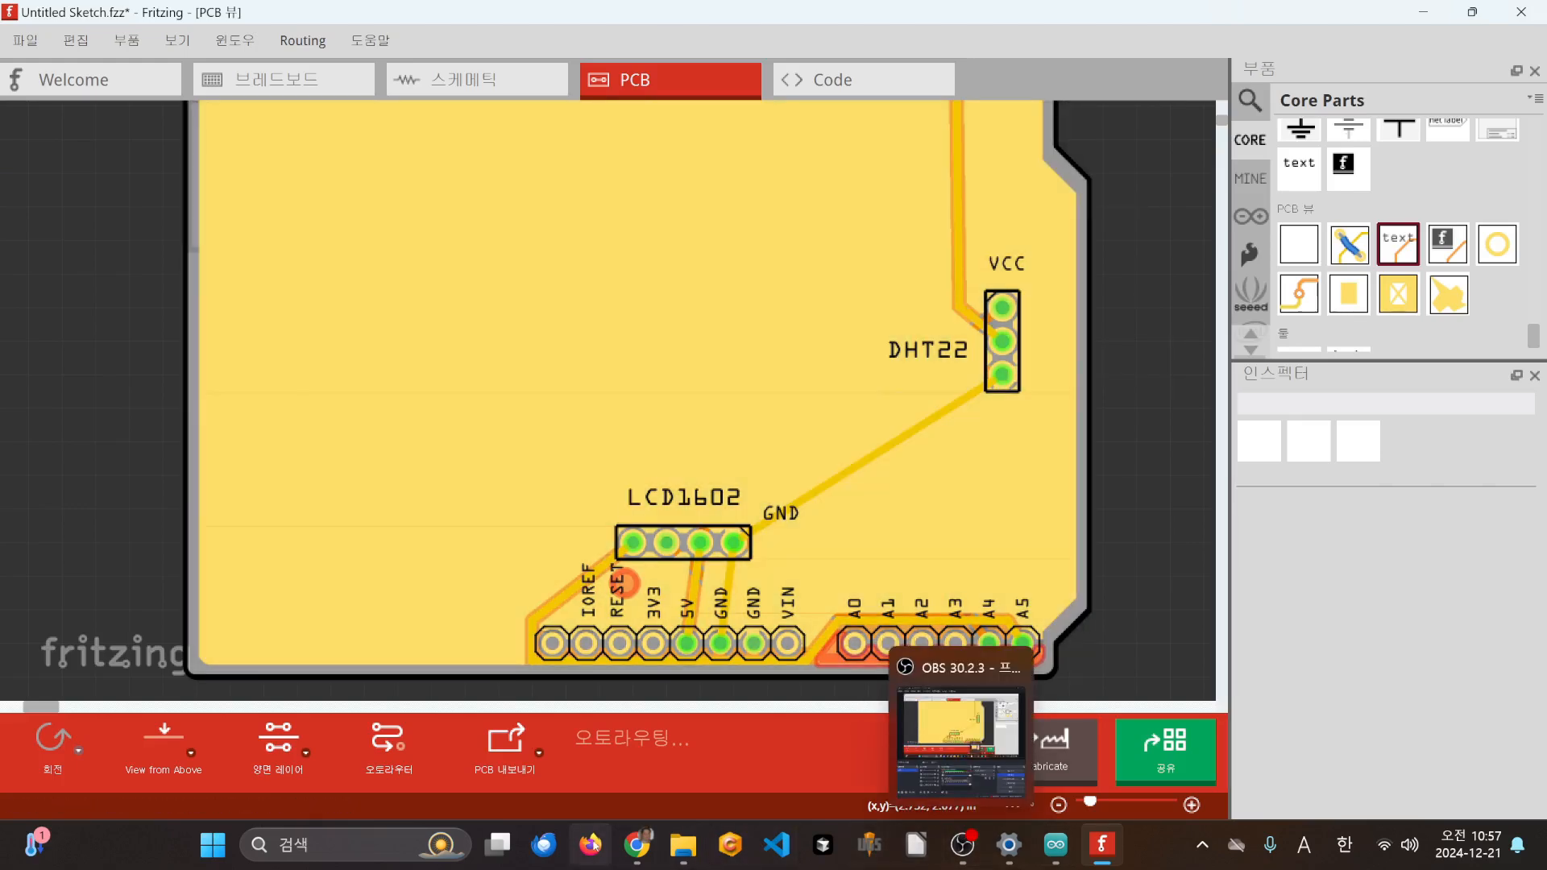
# - Switch to the Gerberview page in Chrome and examine the PCB material and thickness options for test_pcb.zip
pyautogui.click(635, 844)
pyautogui.click(926, 26)
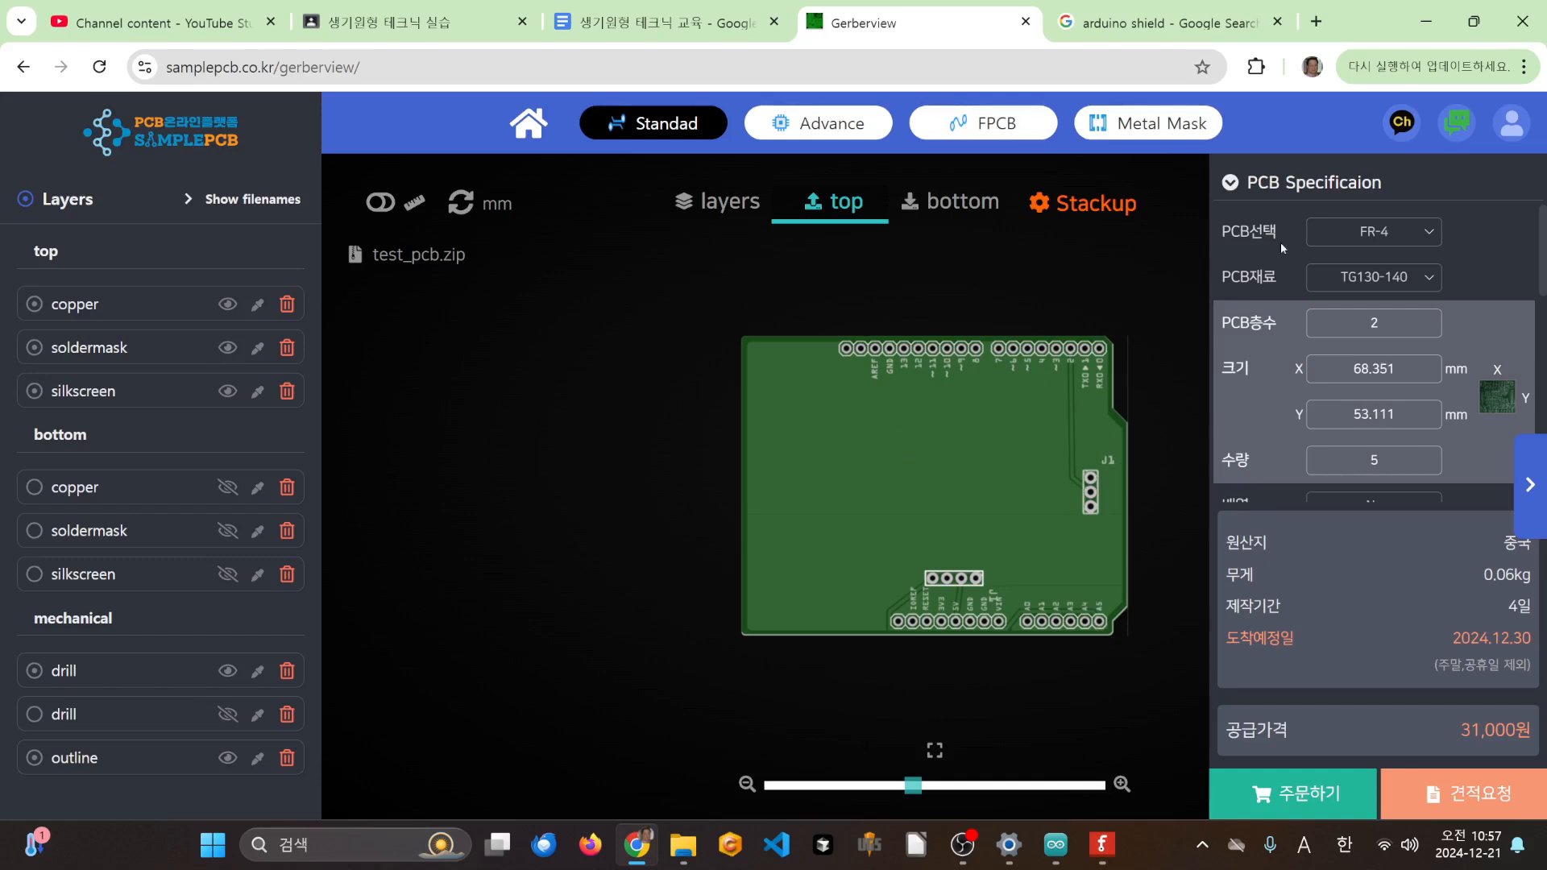
pyautogui.click(1414, 230)
pyautogui.click(1414, 230)
pyautogui.scroll(-3, 1345, 383)
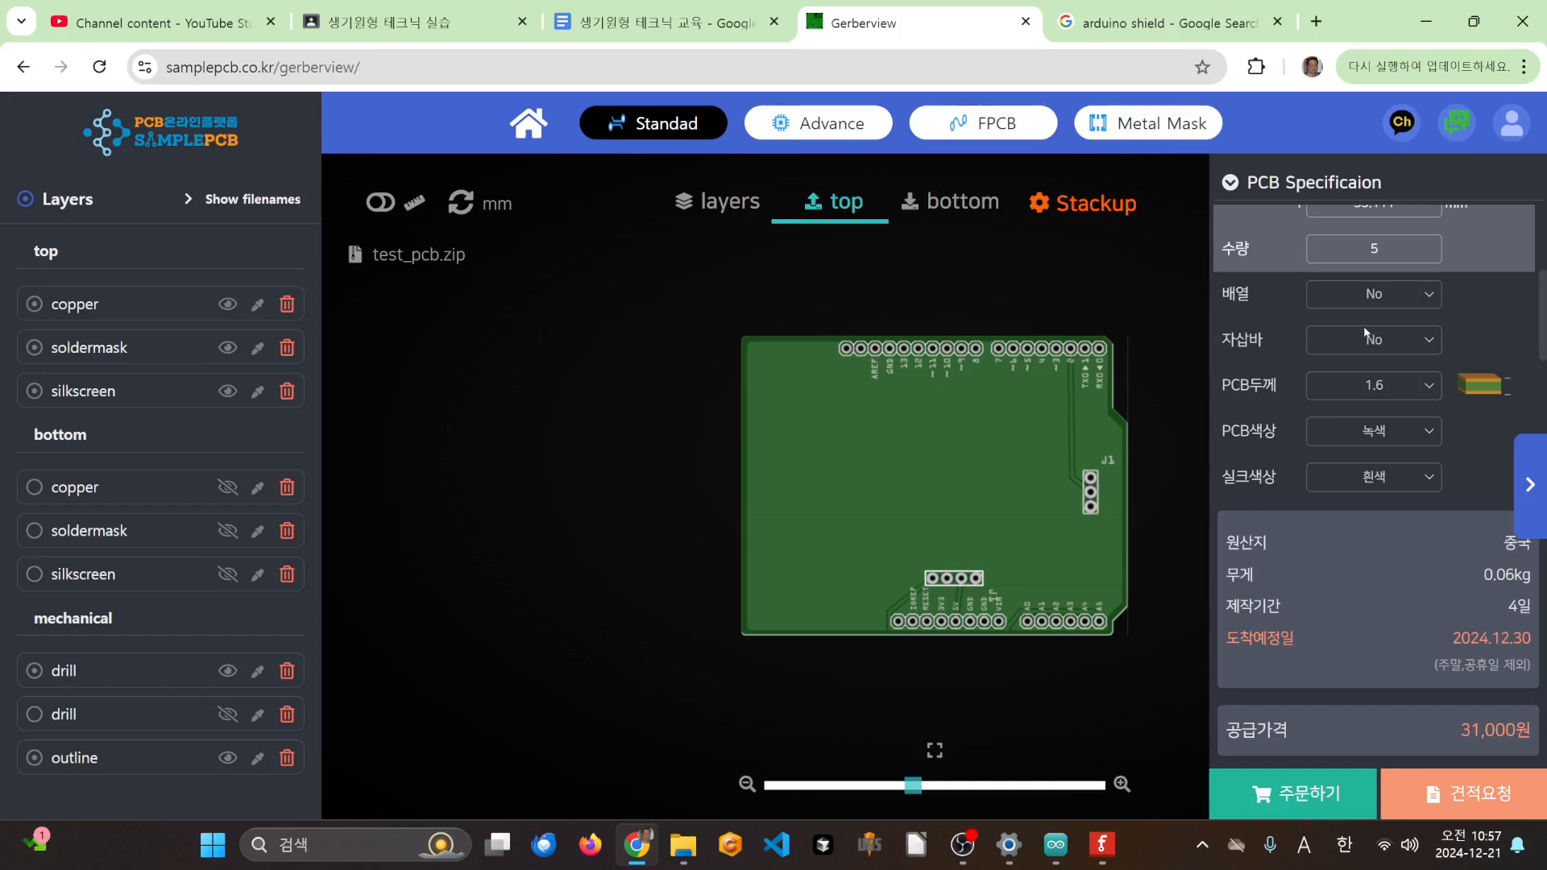
pyautogui.click(1432, 379)
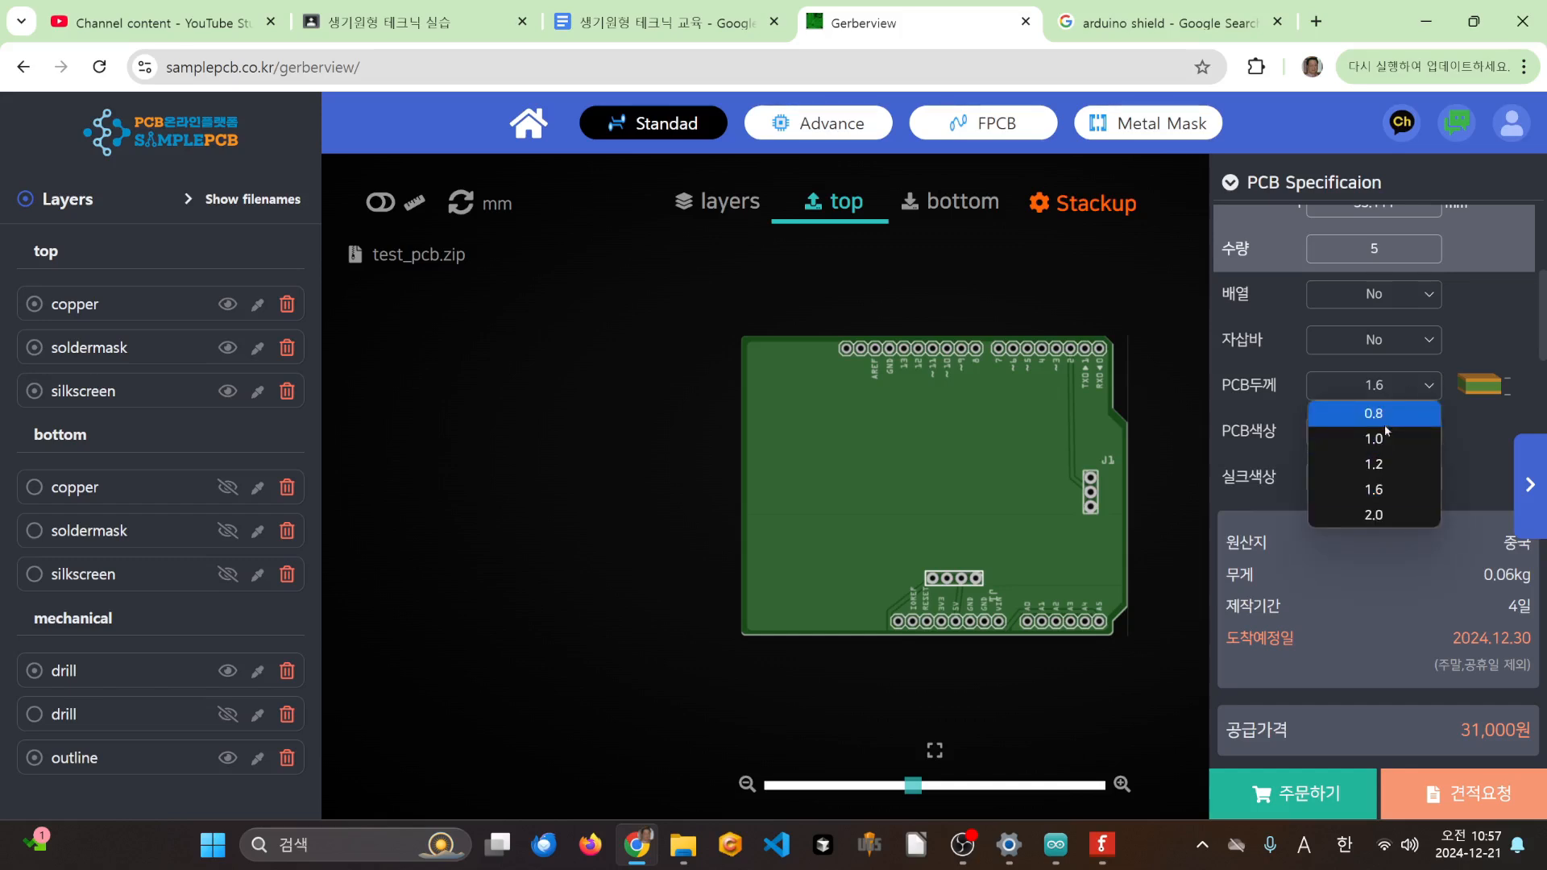
pyautogui.click(1432, 386)
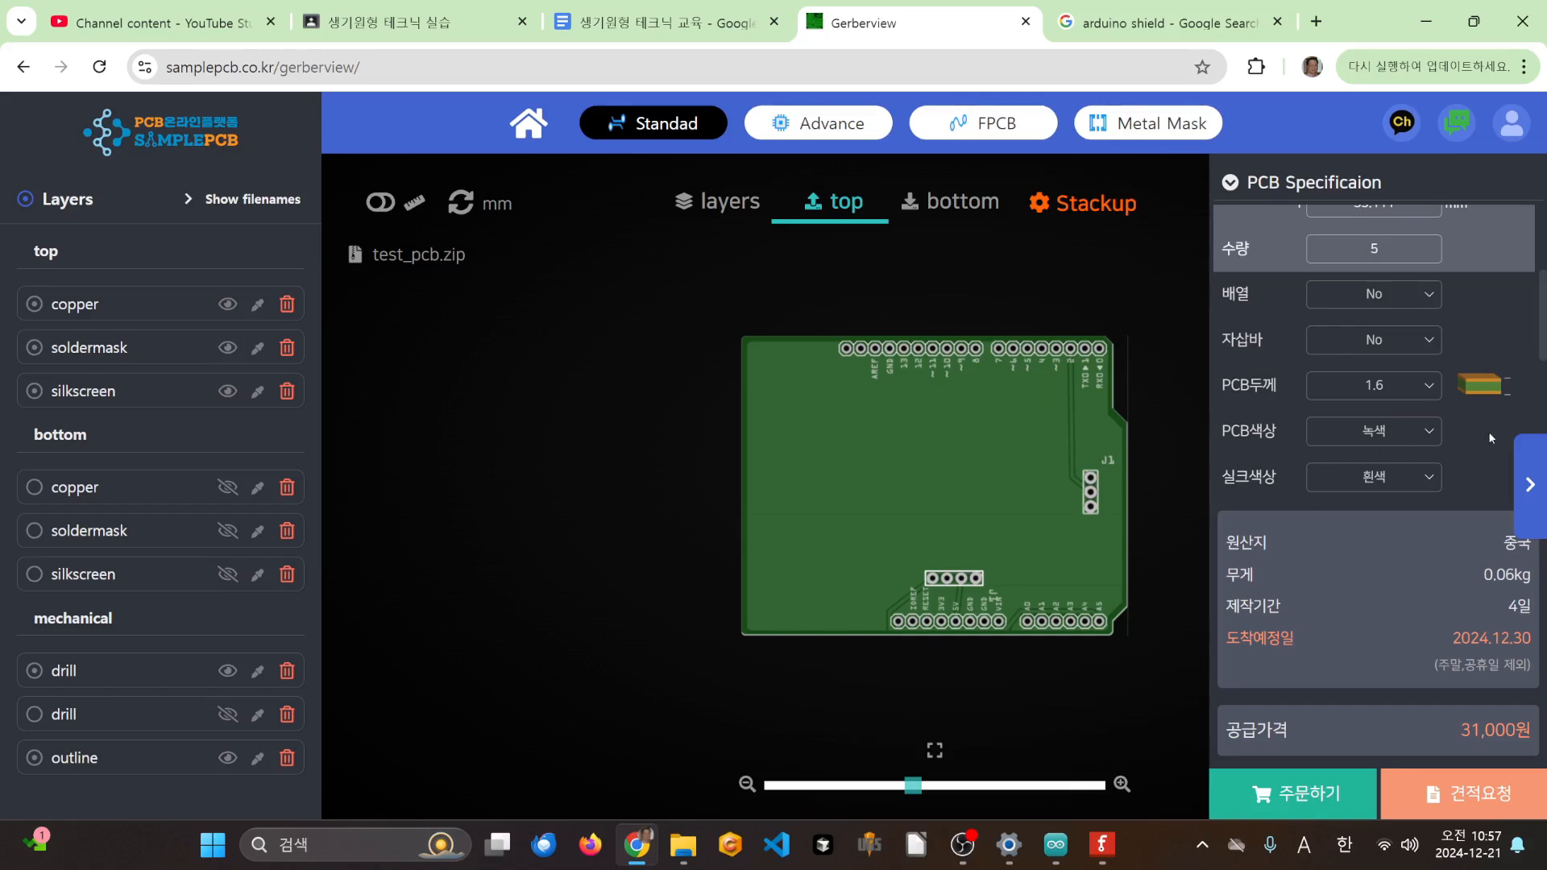
# - Try the red and blue PCB colours, and return the board colour to green
pyautogui.click(1433, 433)
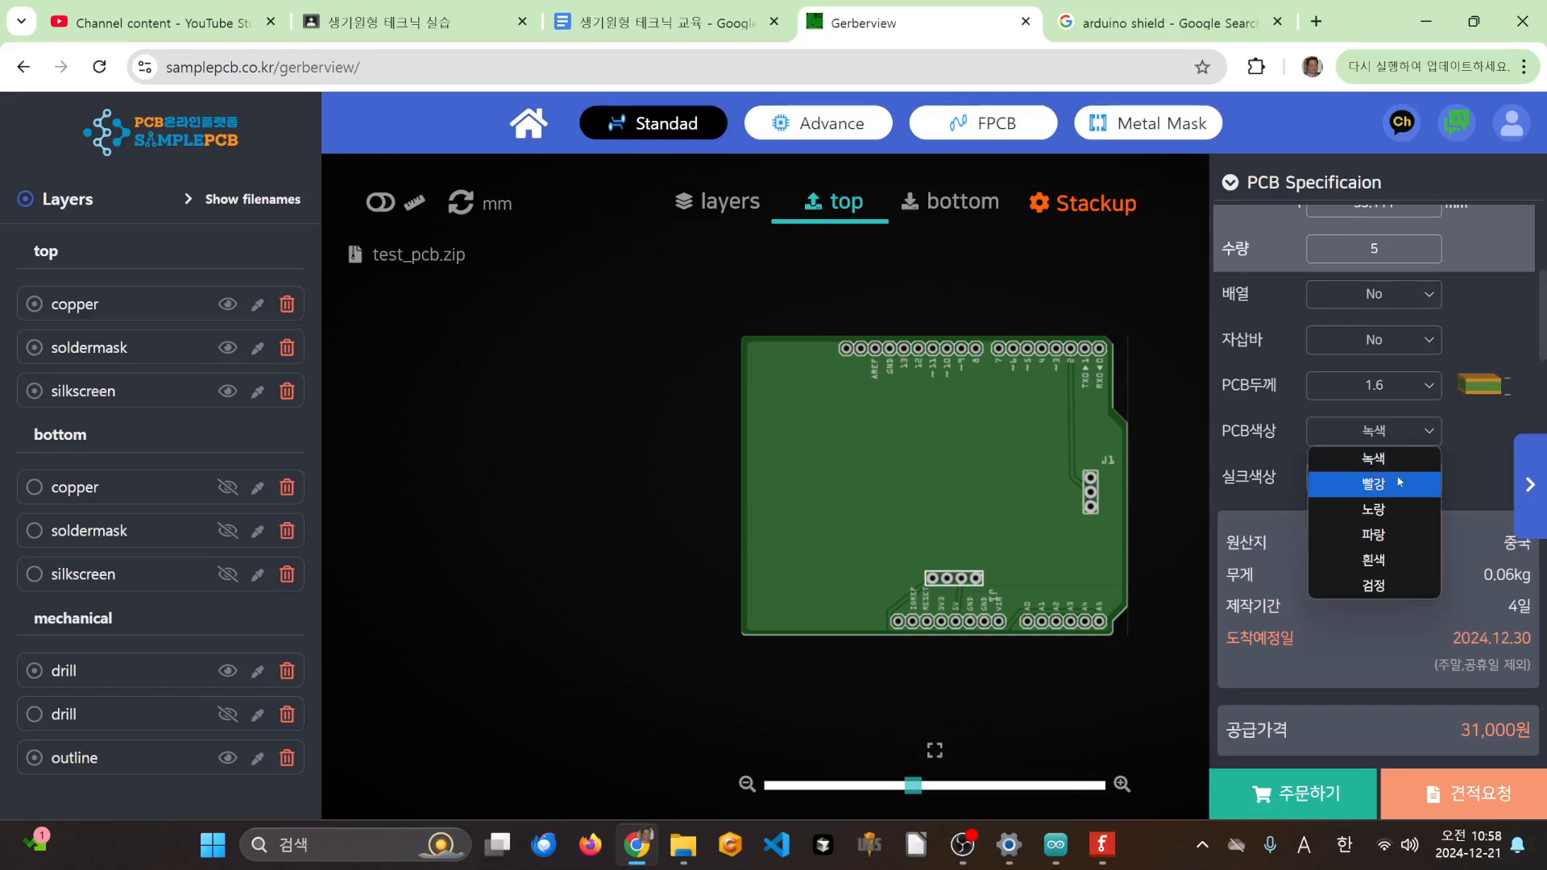
pyautogui.click(1397, 478)
pyautogui.click(1433, 431)
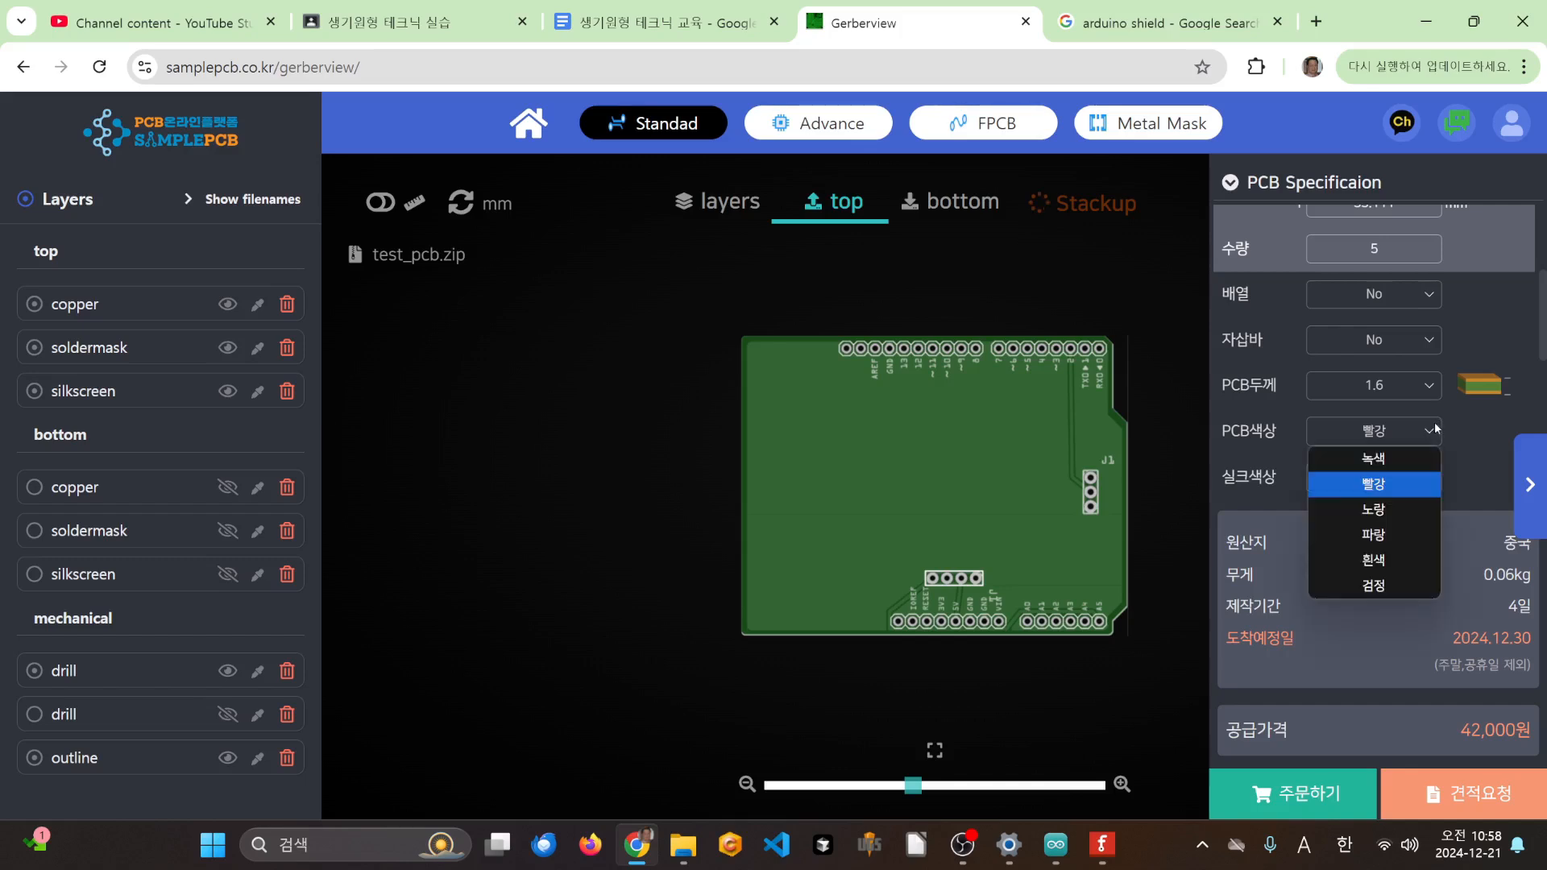
pyautogui.click(1390, 537)
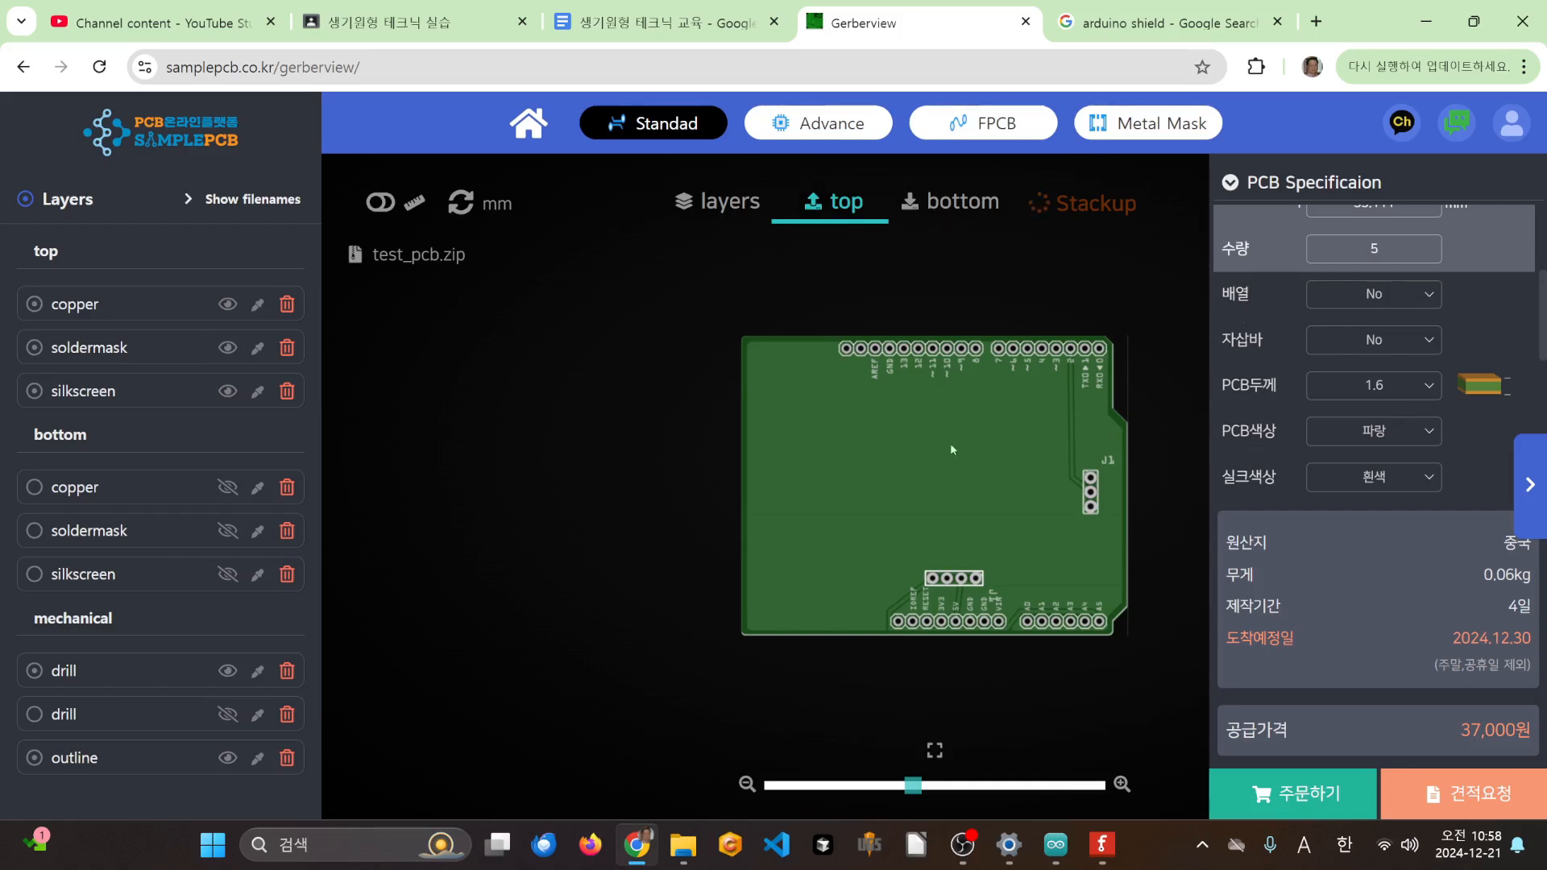
pyautogui.click(1405, 432)
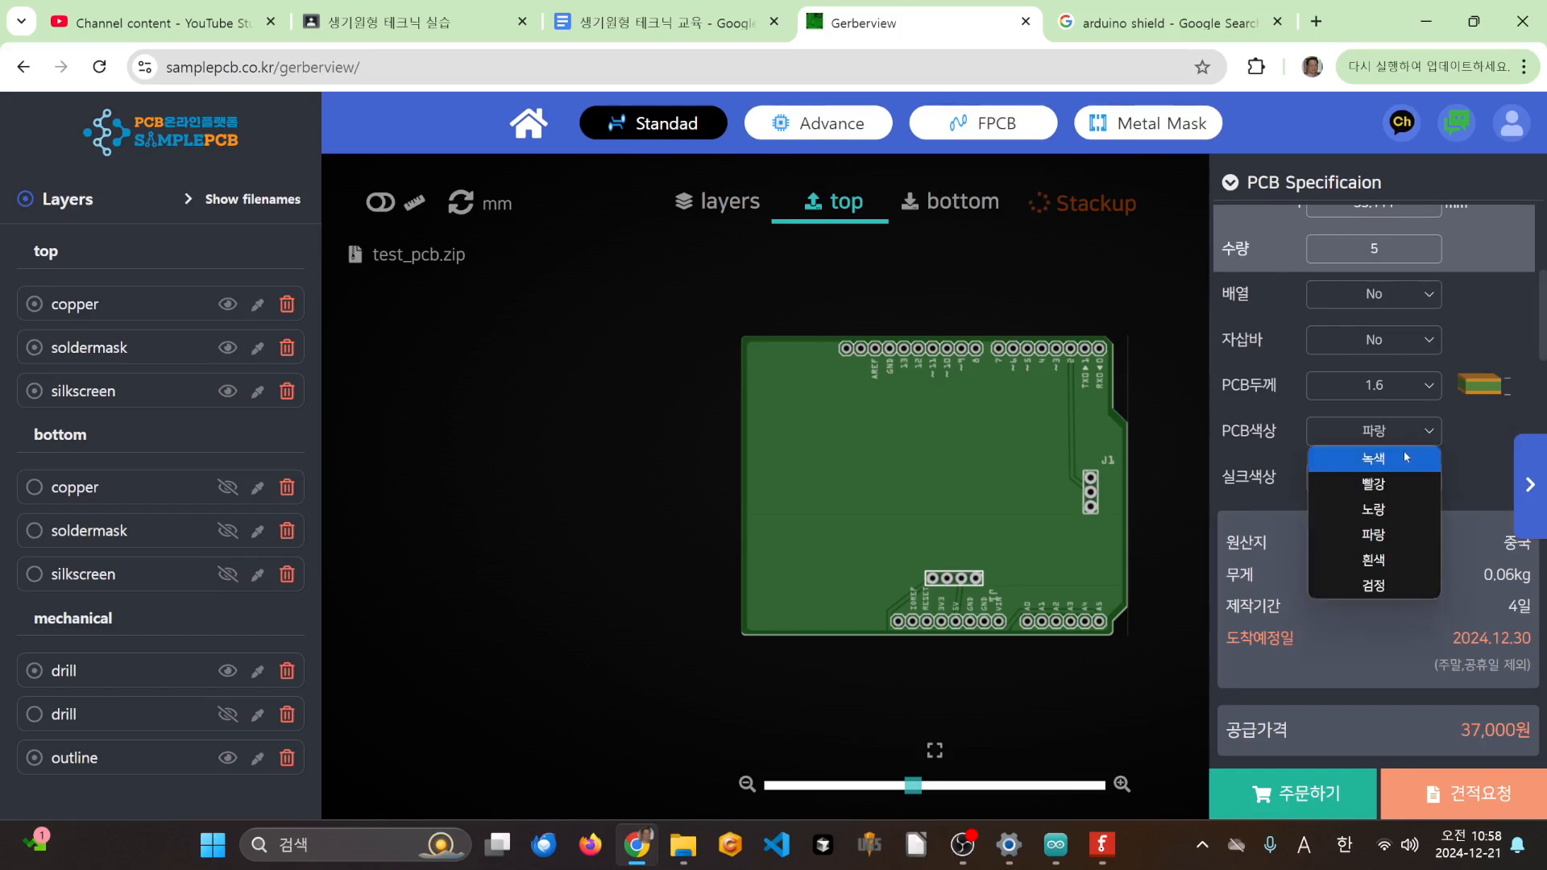
pyautogui.click(1406, 457)
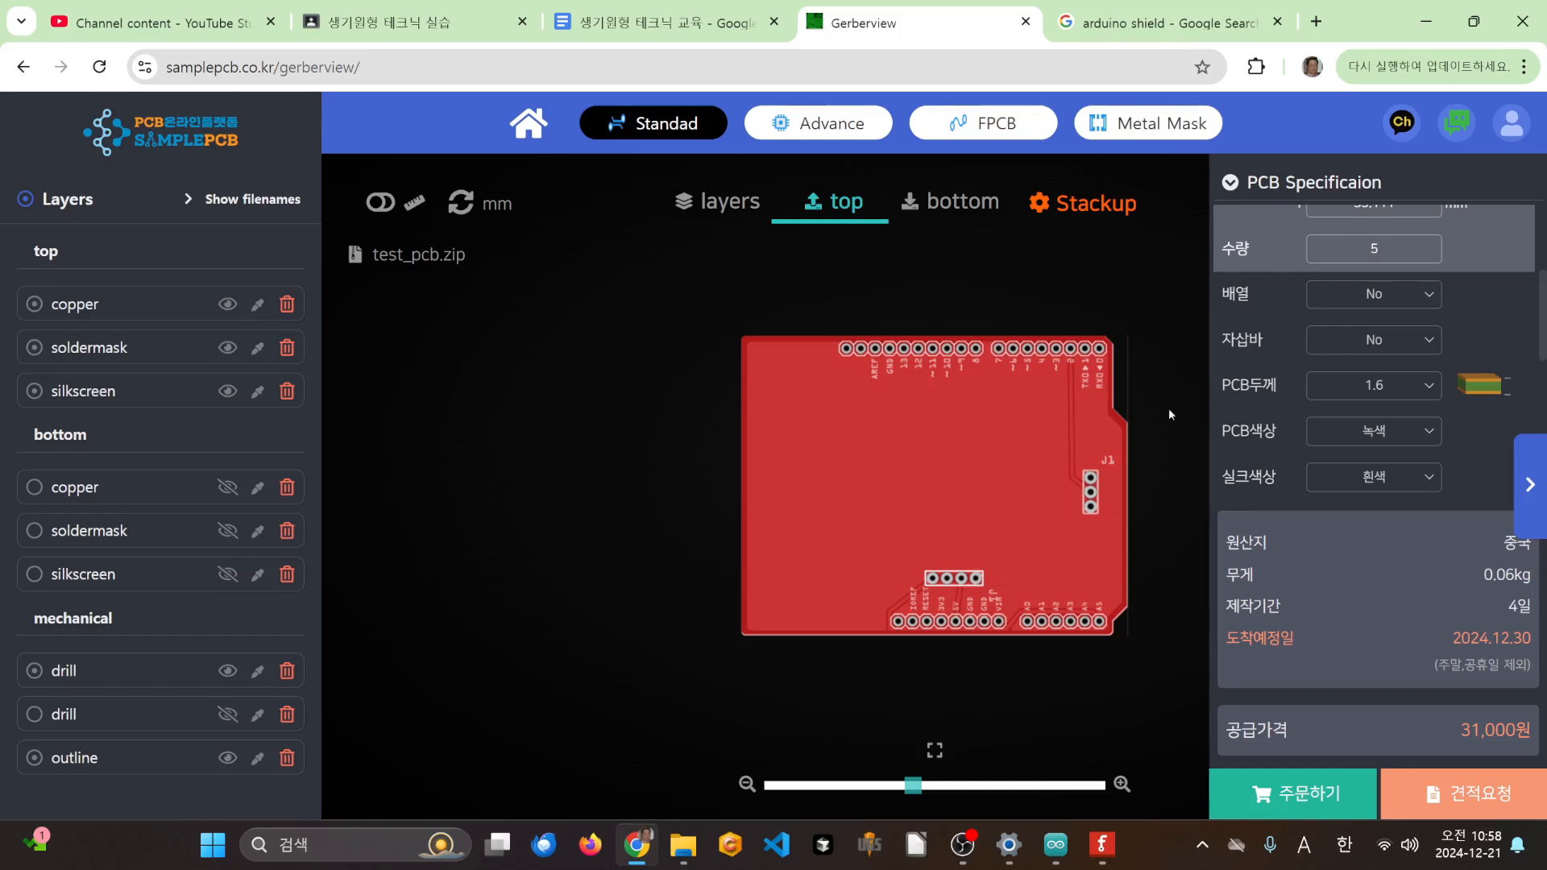
# - Examine the remaining PCB specifications, from surface finish and copper thickness to via treatment and cutting, along with the delivery and price details
pyautogui.scroll(-3, 1380, 477)
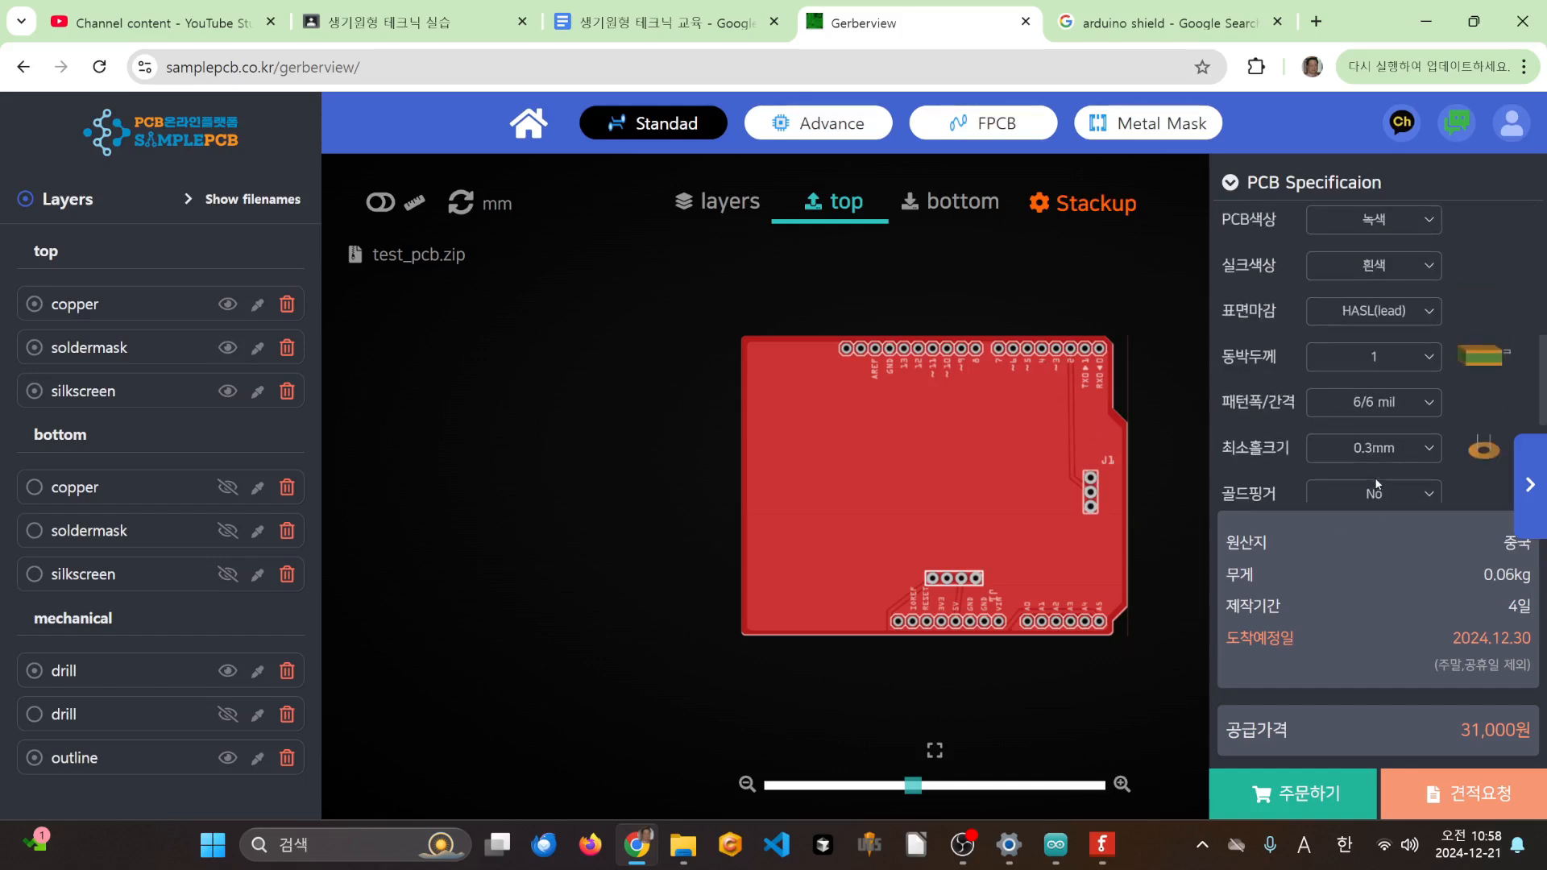
pyautogui.scroll(-3, 1361, 305)
pyautogui.scroll(3, 1361, 304)
pyautogui.scroll(-2, 1362, 305)
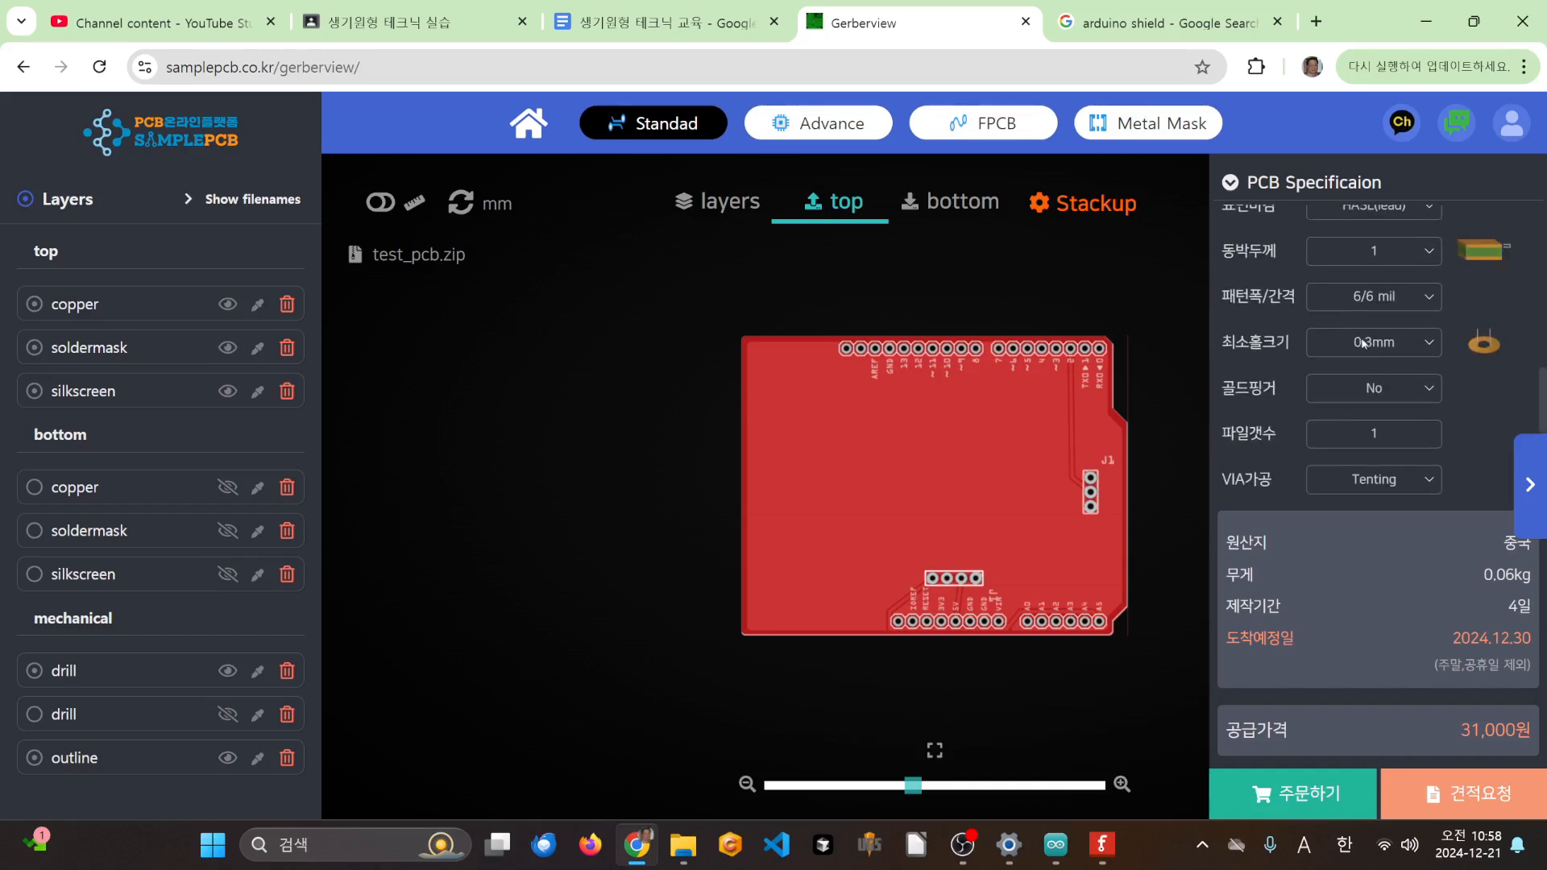
pyautogui.scroll(-2, 1318, 374)
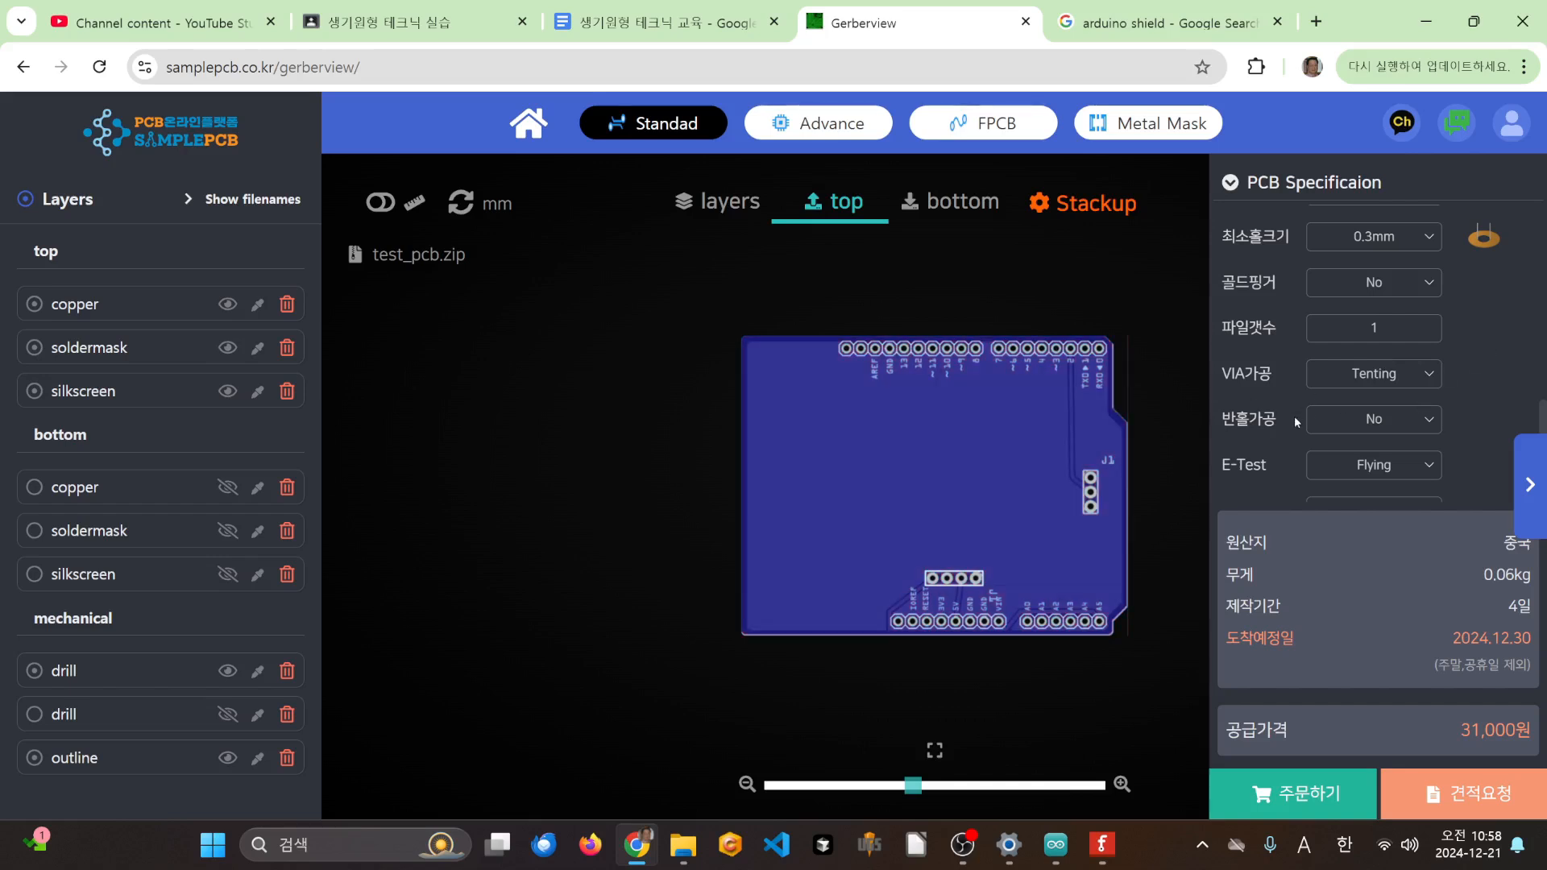
pyautogui.scroll(-1, 1296, 448)
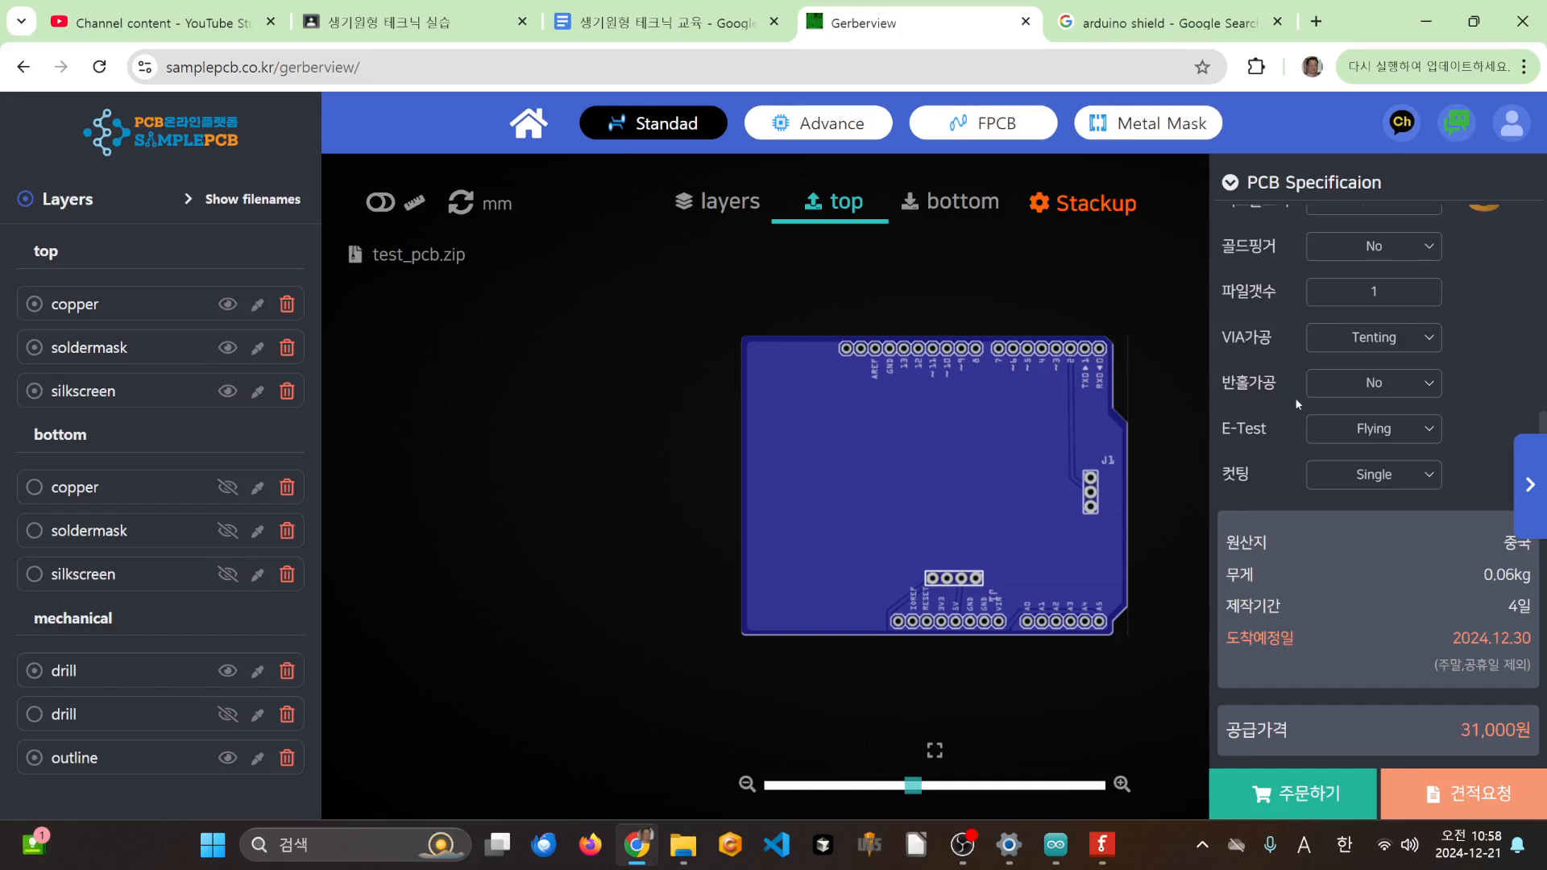
pyautogui.scroll(3, 1293, 398)
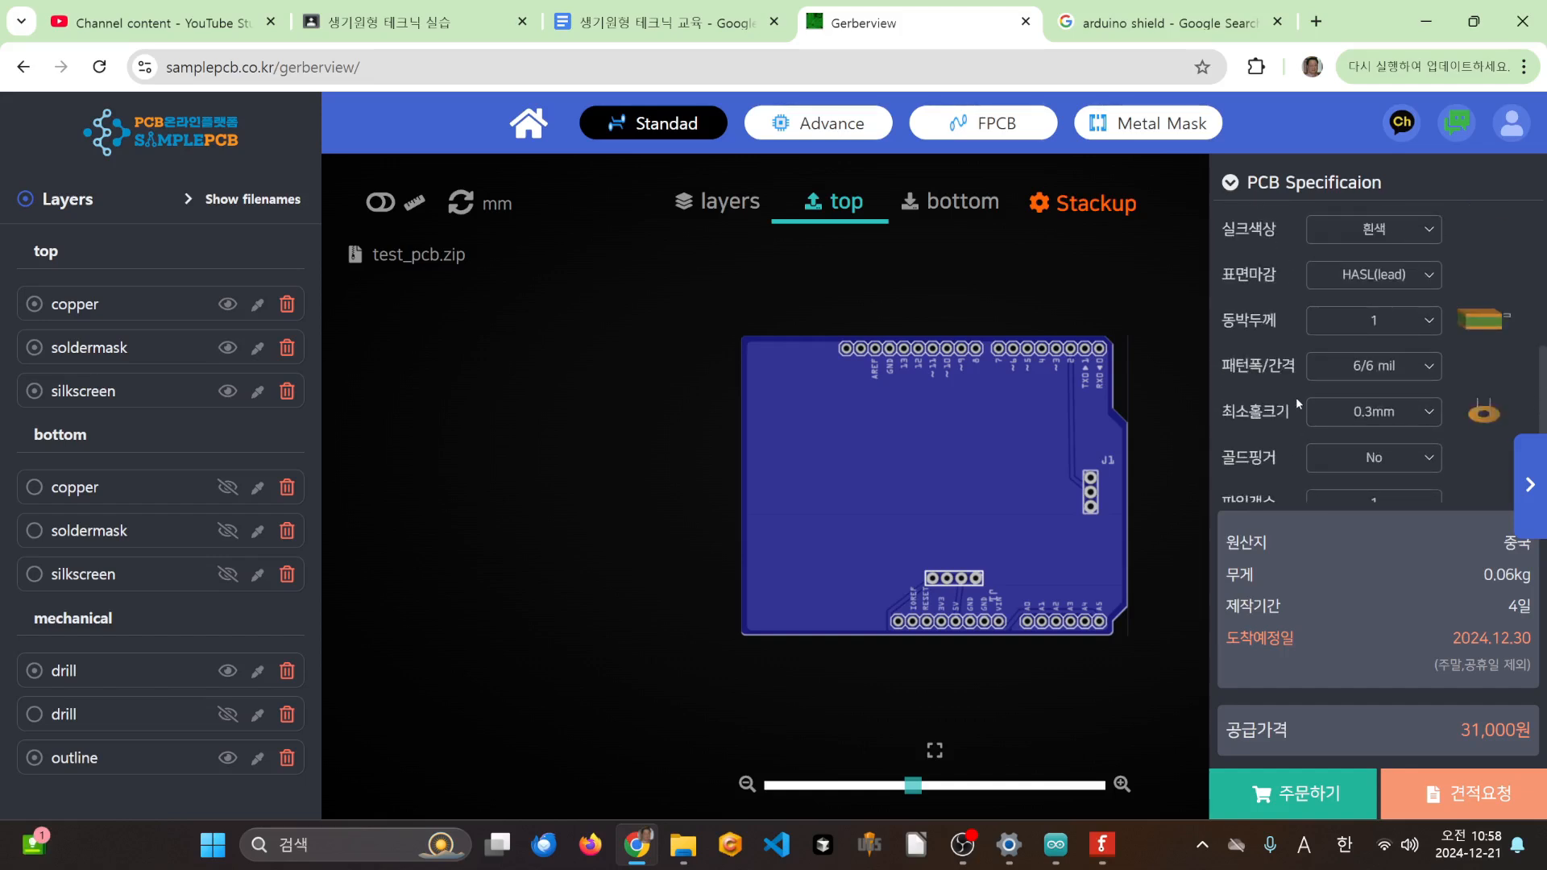
pyautogui.scroll(5, 1293, 326)
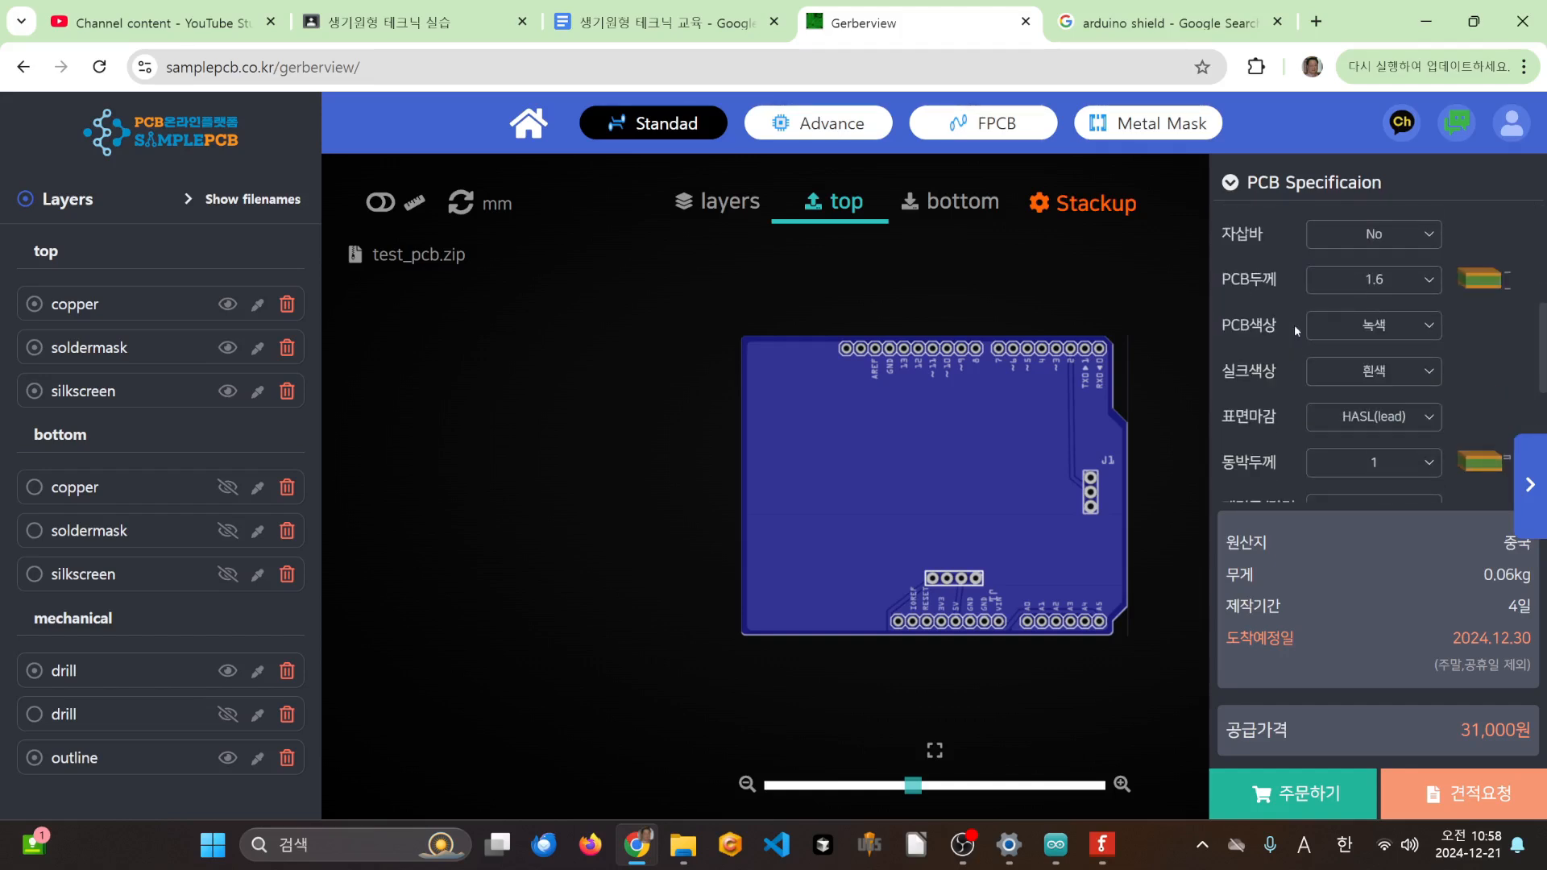
pyautogui.scroll(-2, 1294, 325)
pyautogui.scroll(2, 1294, 325)
pyautogui.scroll(-2, 1293, 325)
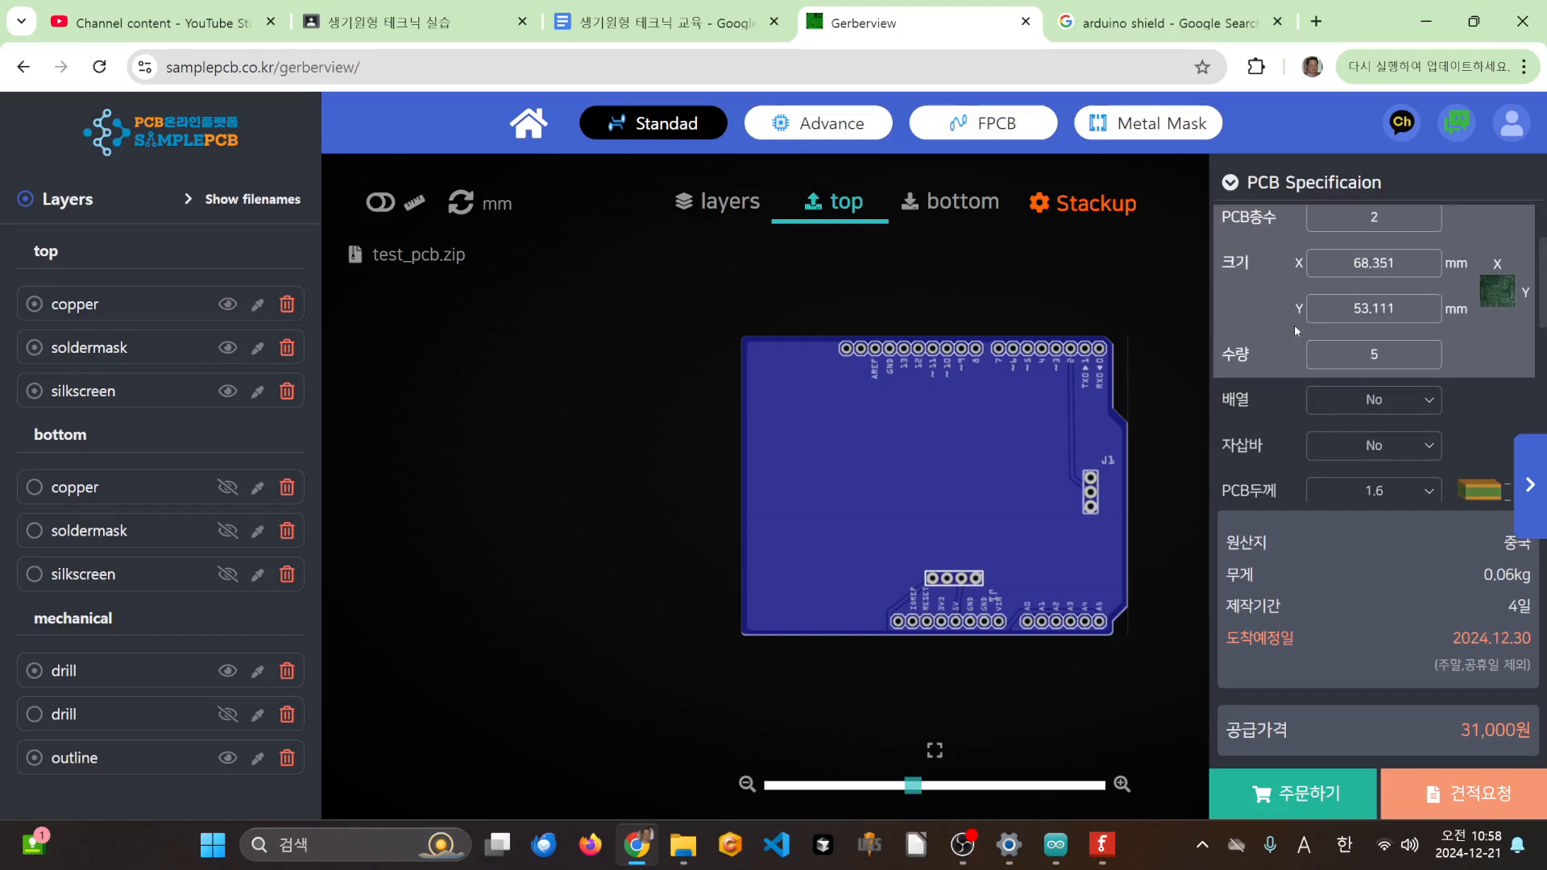
pyautogui.scroll(-4, 1294, 325)
pyautogui.scroll(-6, 1293, 324)
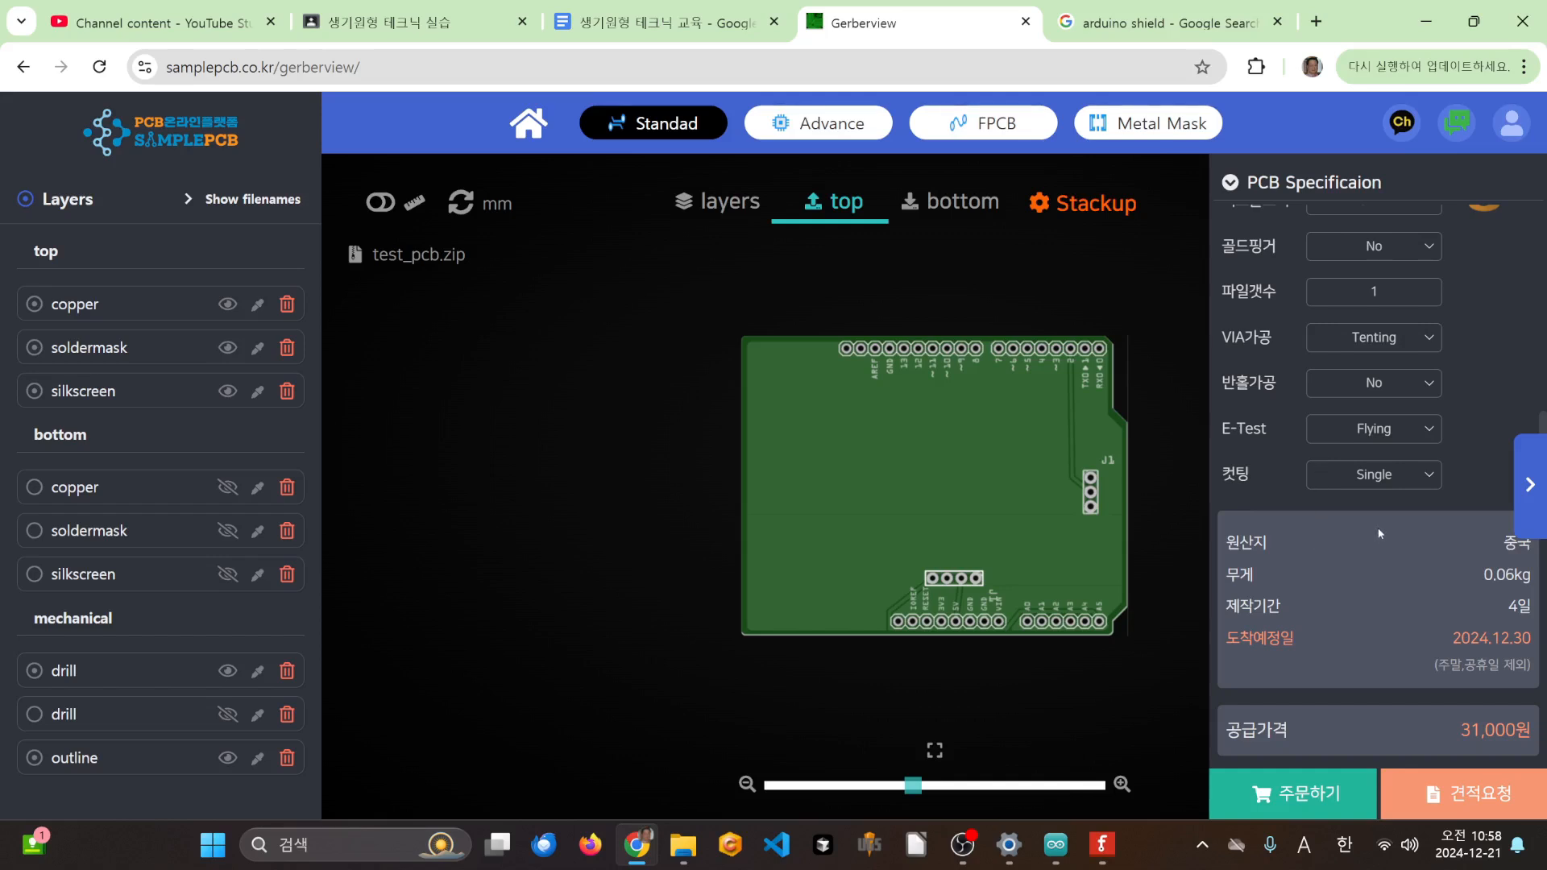
pyautogui.scroll(3, 1026, 524)
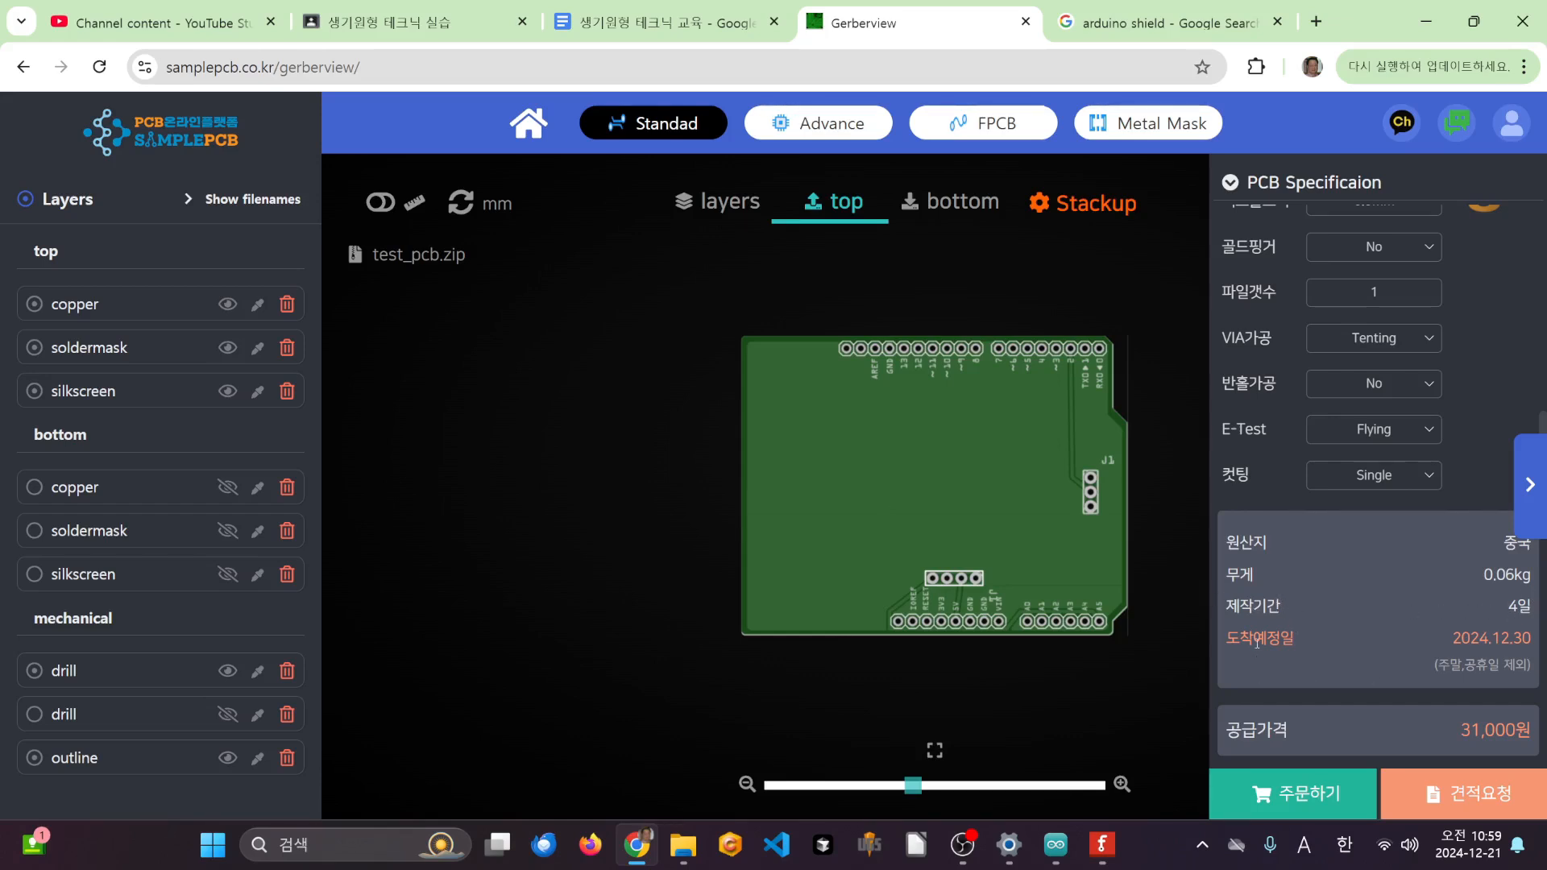
pyautogui.scroll(3, 1462, 385)
pyautogui.scroll(3, 1463, 385)
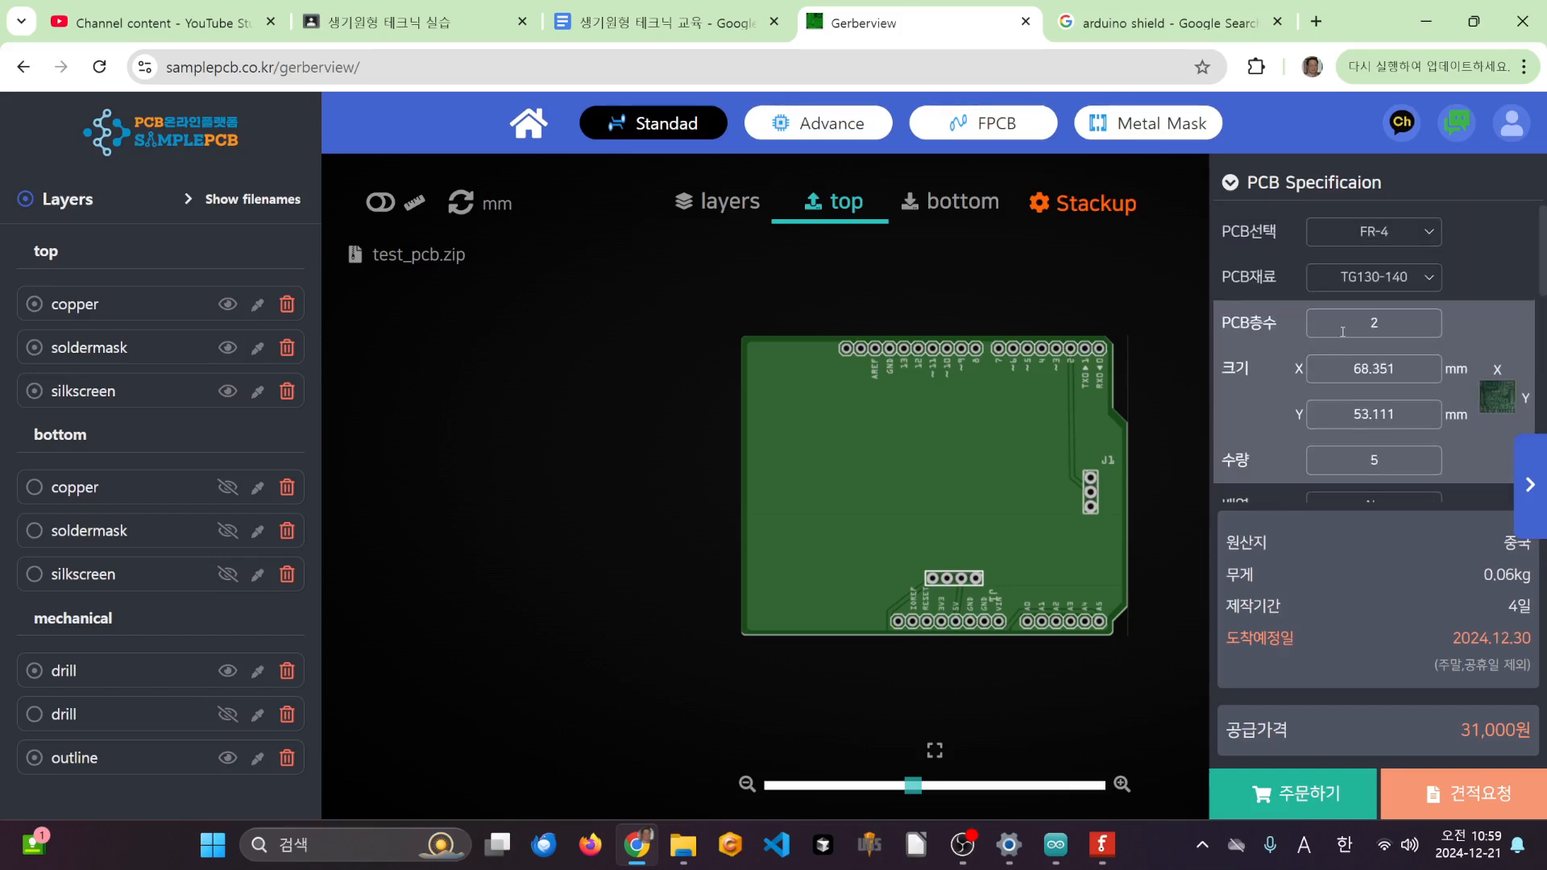
# - Try larger board quantities, starting with 10, and set the quantity back to 5
pyautogui.doubleClick(1374, 458)
pyautogui.write('5')
pyautogui.write('10')
pyautogui.write('0')
pyautogui.doubleClick(1394, 467)
pyautogui.write('5')
pyautogui.scroll(-5, 1452, 753)
pyautogui.scroll(8, 469, 480)
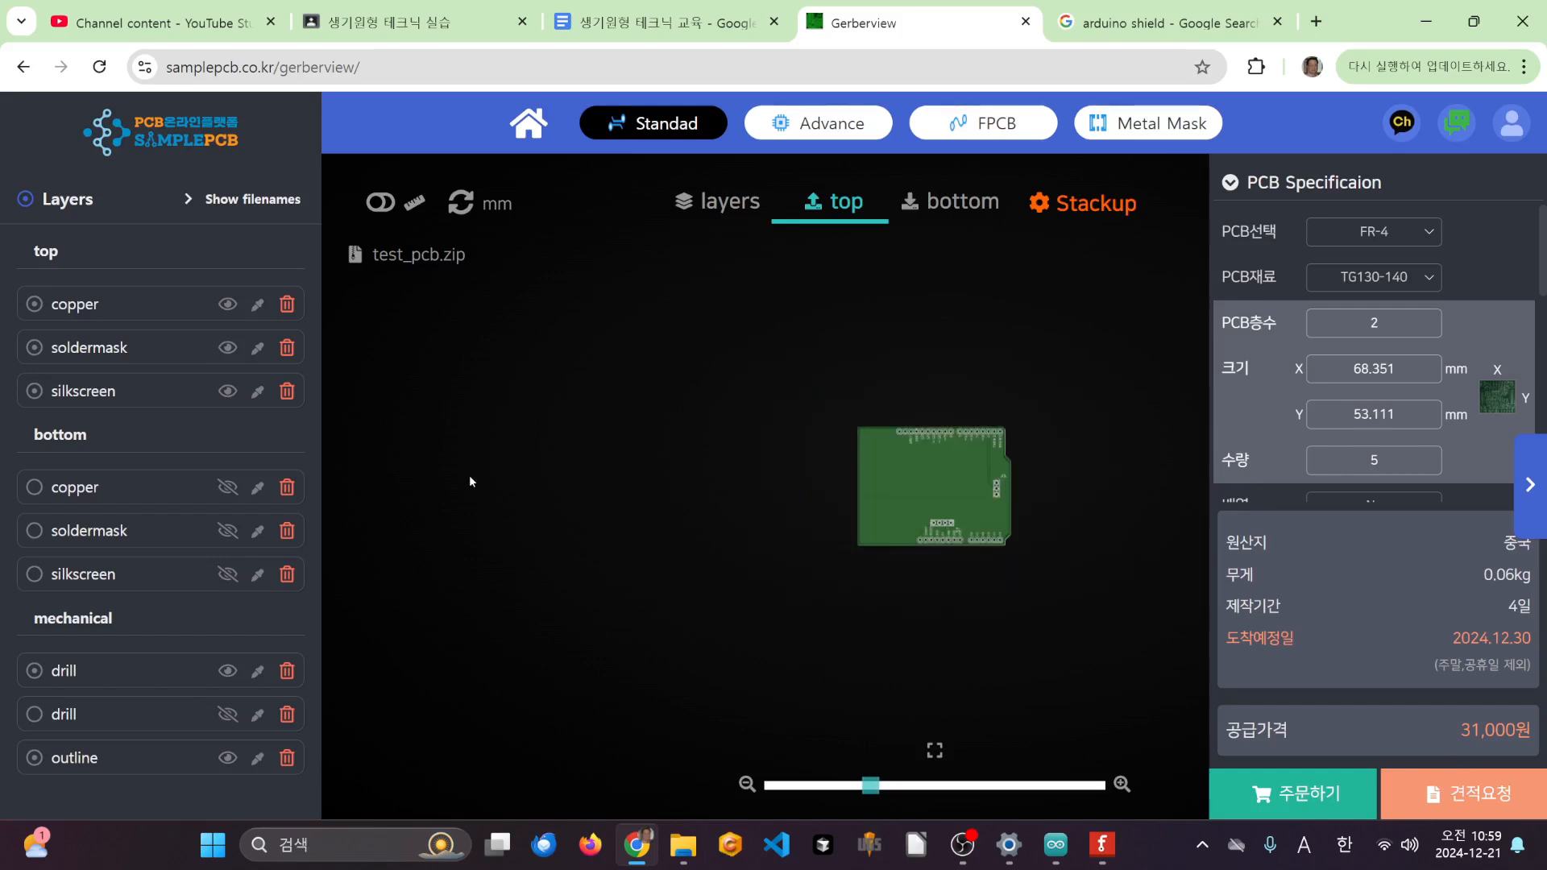
pyautogui.scroll(-3, 1020, 647)
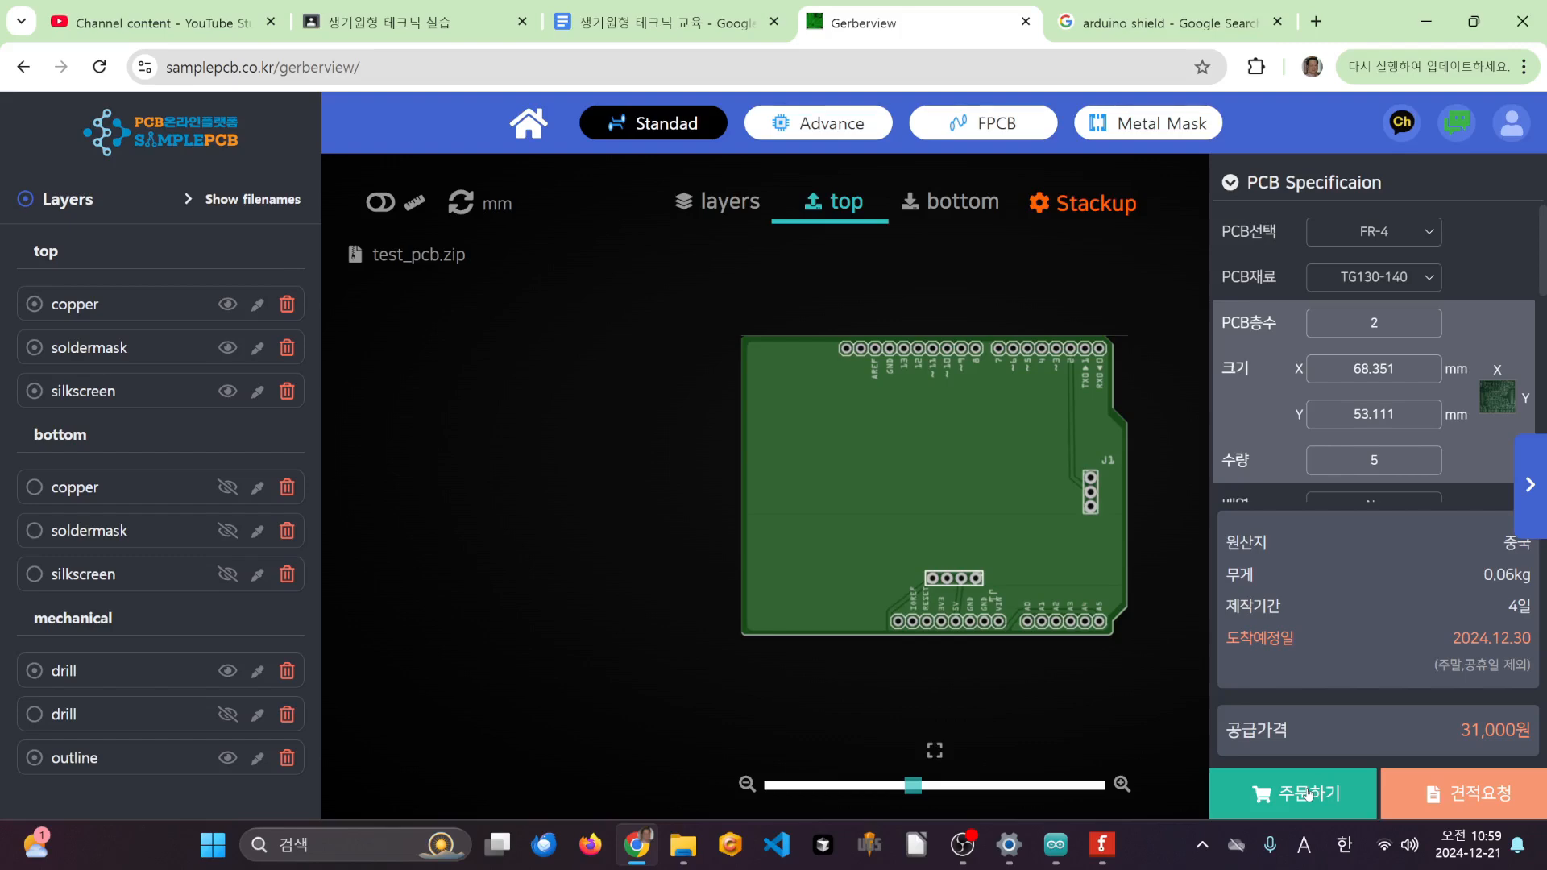
# - Return to the "pcb 제작" search results and open the JLCPCB site, allowing all cookies
pyautogui.click(31, 69)
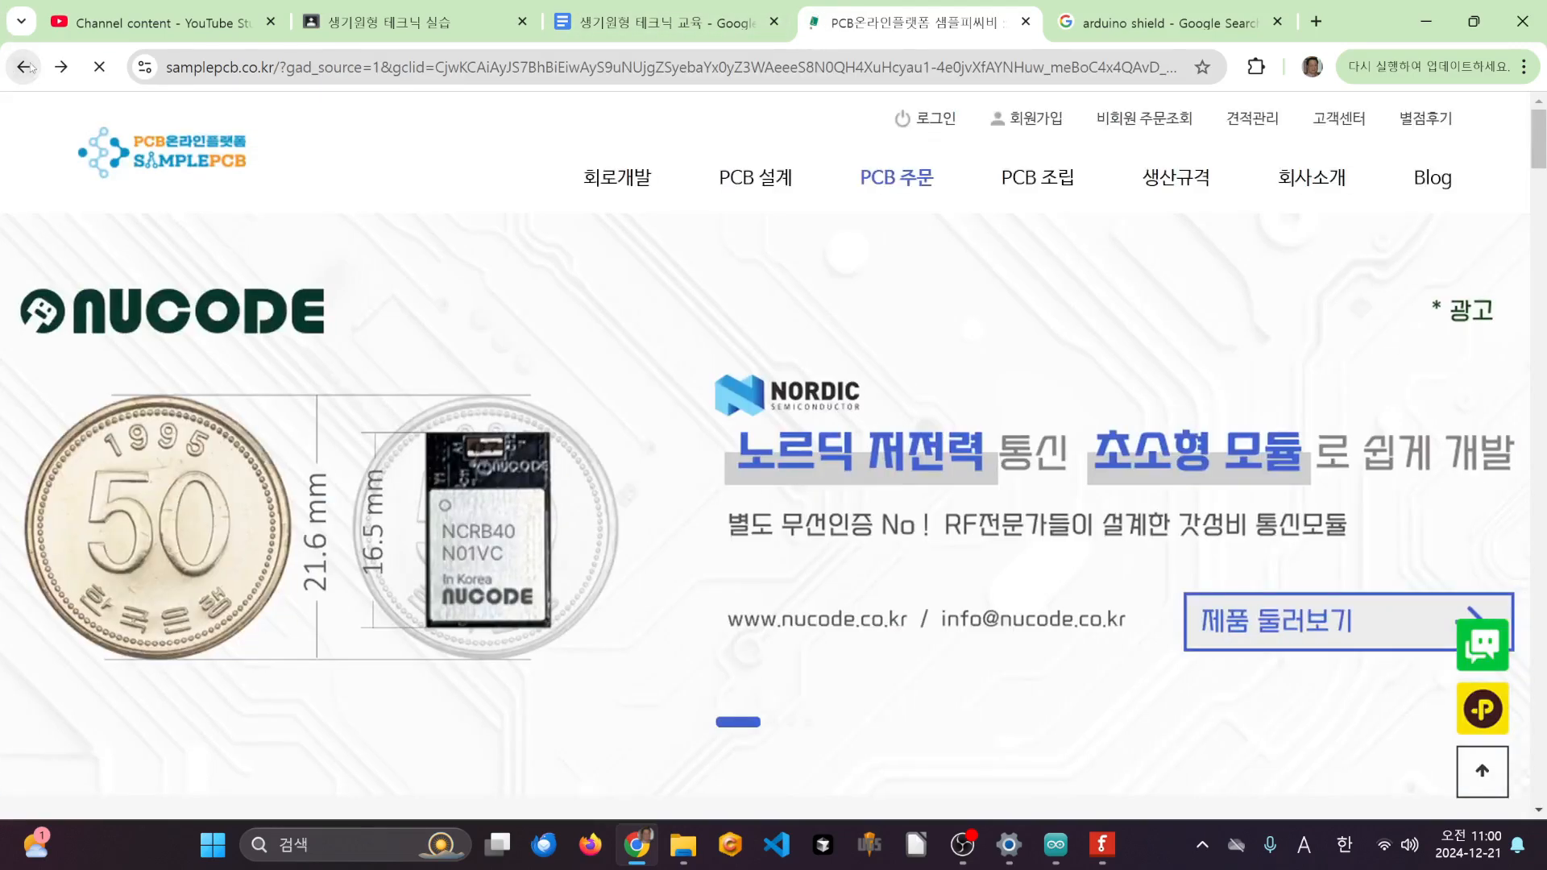
pyautogui.click(30, 69)
pyautogui.scroll(-3, 567, 370)
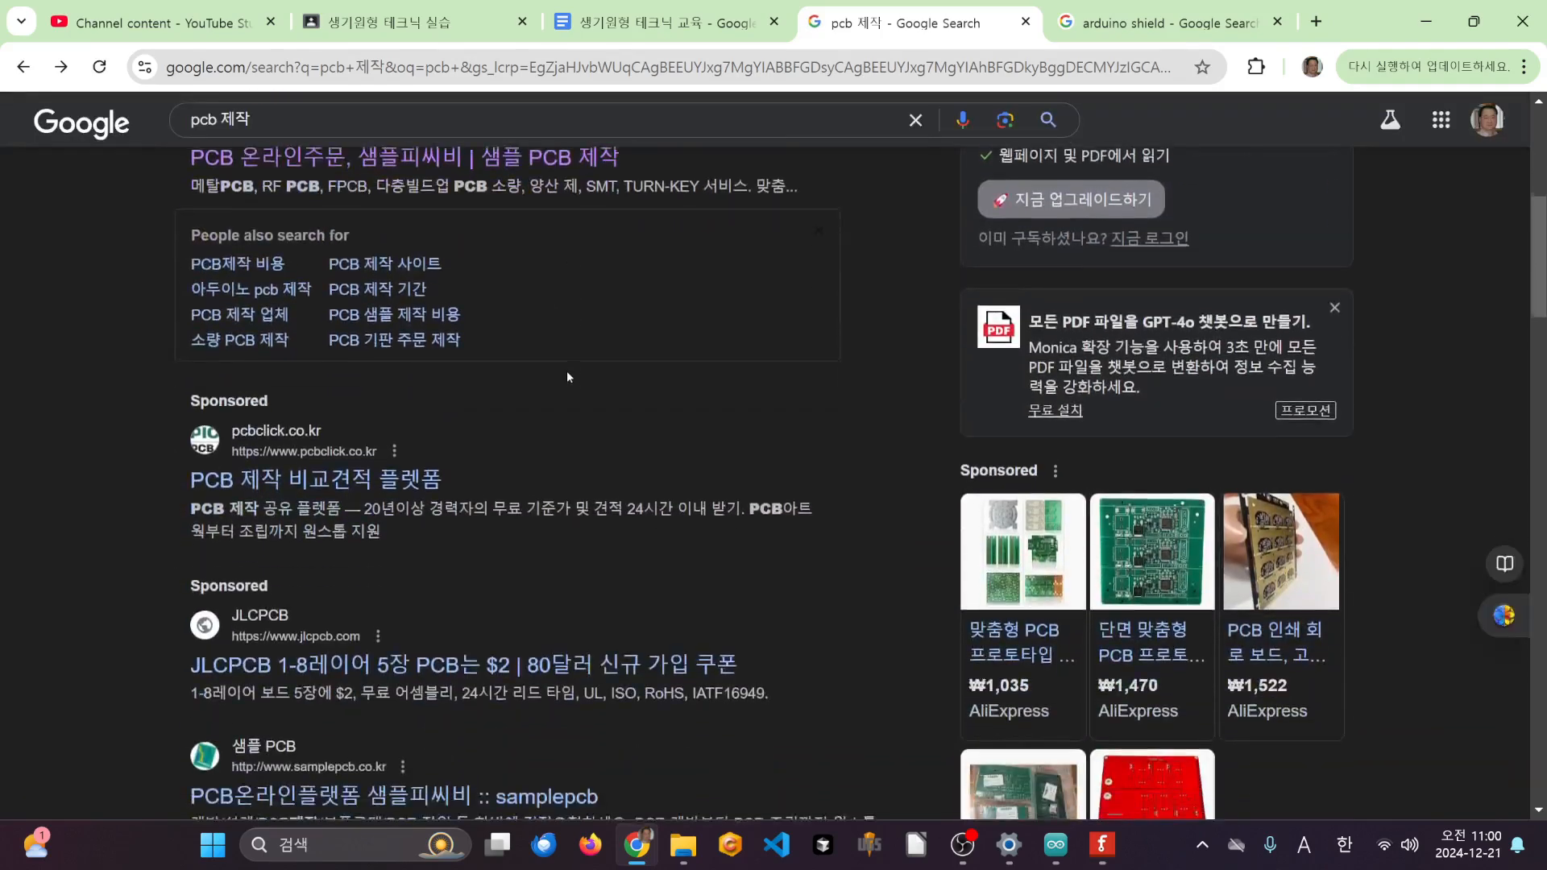
pyautogui.scroll(4, 568, 370)
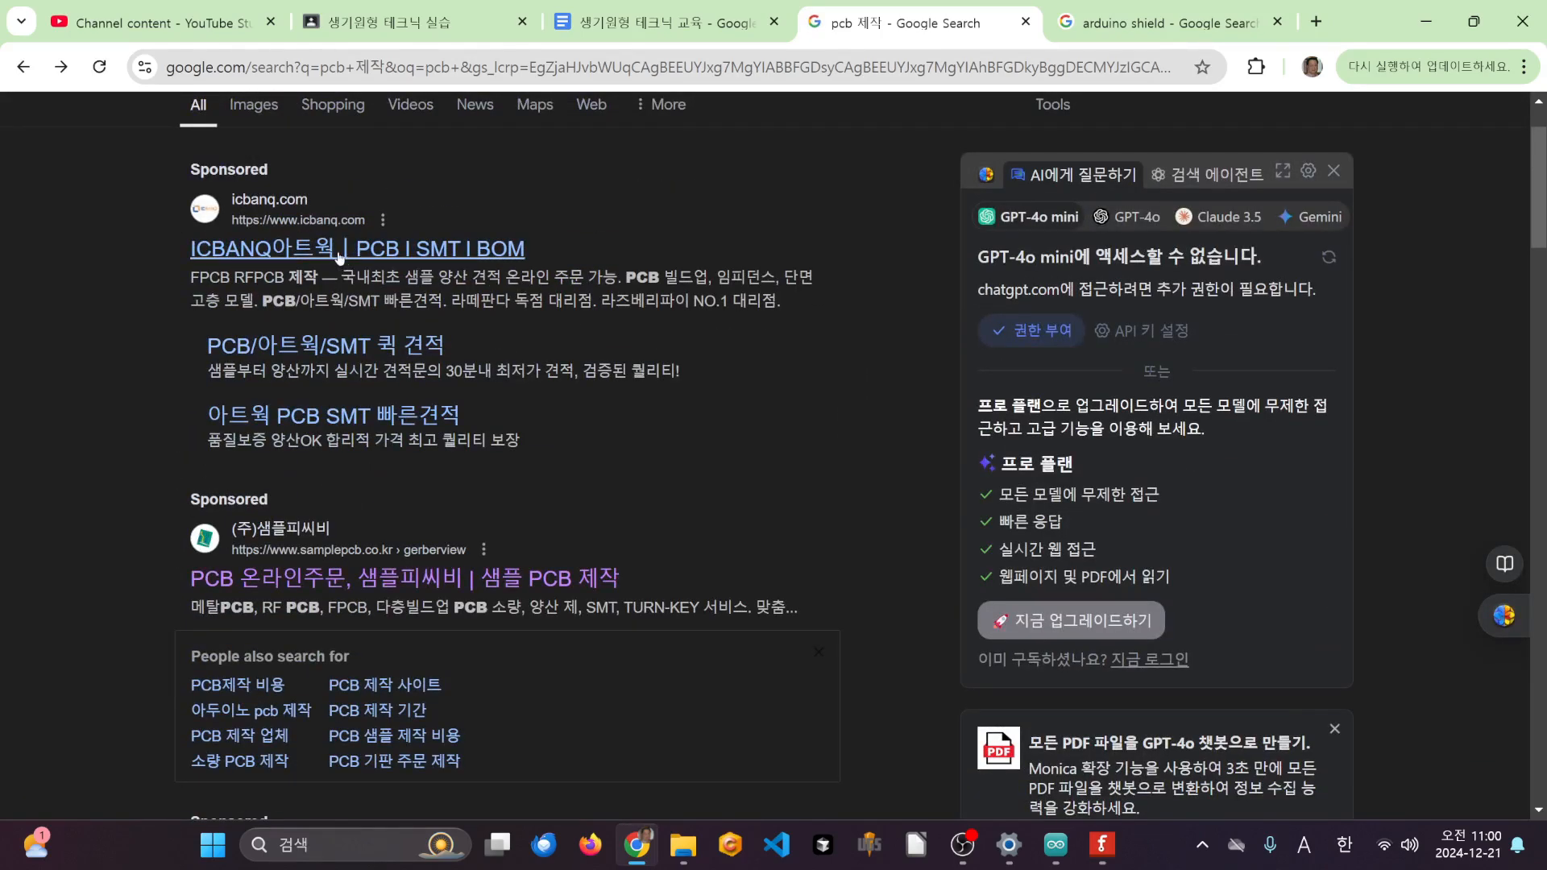
pyautogui.scroll(-3, 618, 339)
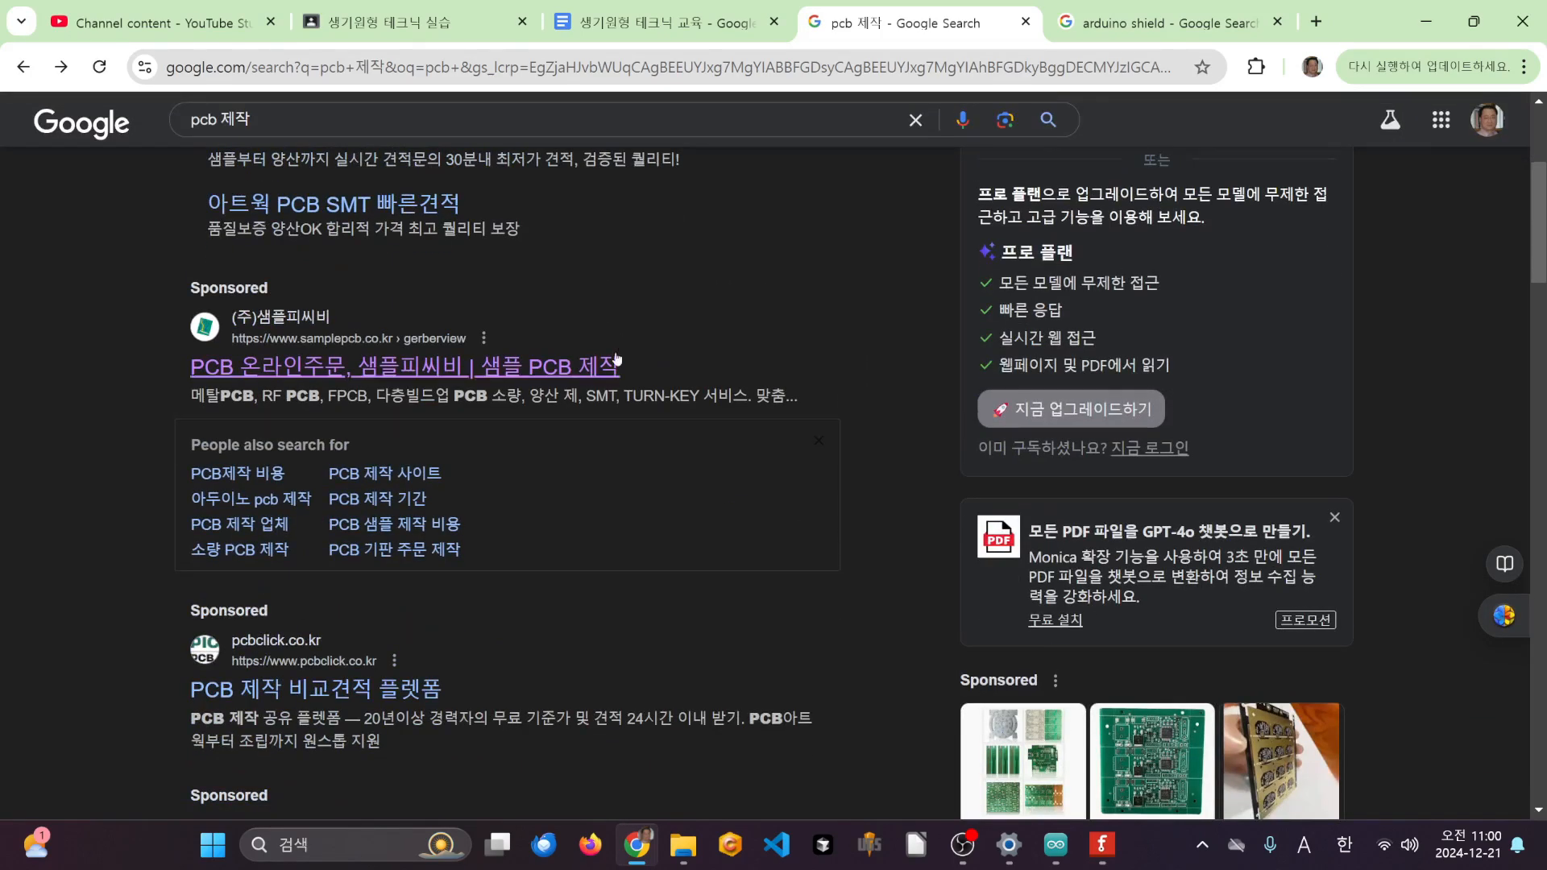
pyautogui.scroll(-4, 386, 418)
pyautogui.scroll(-1, 352, 510)
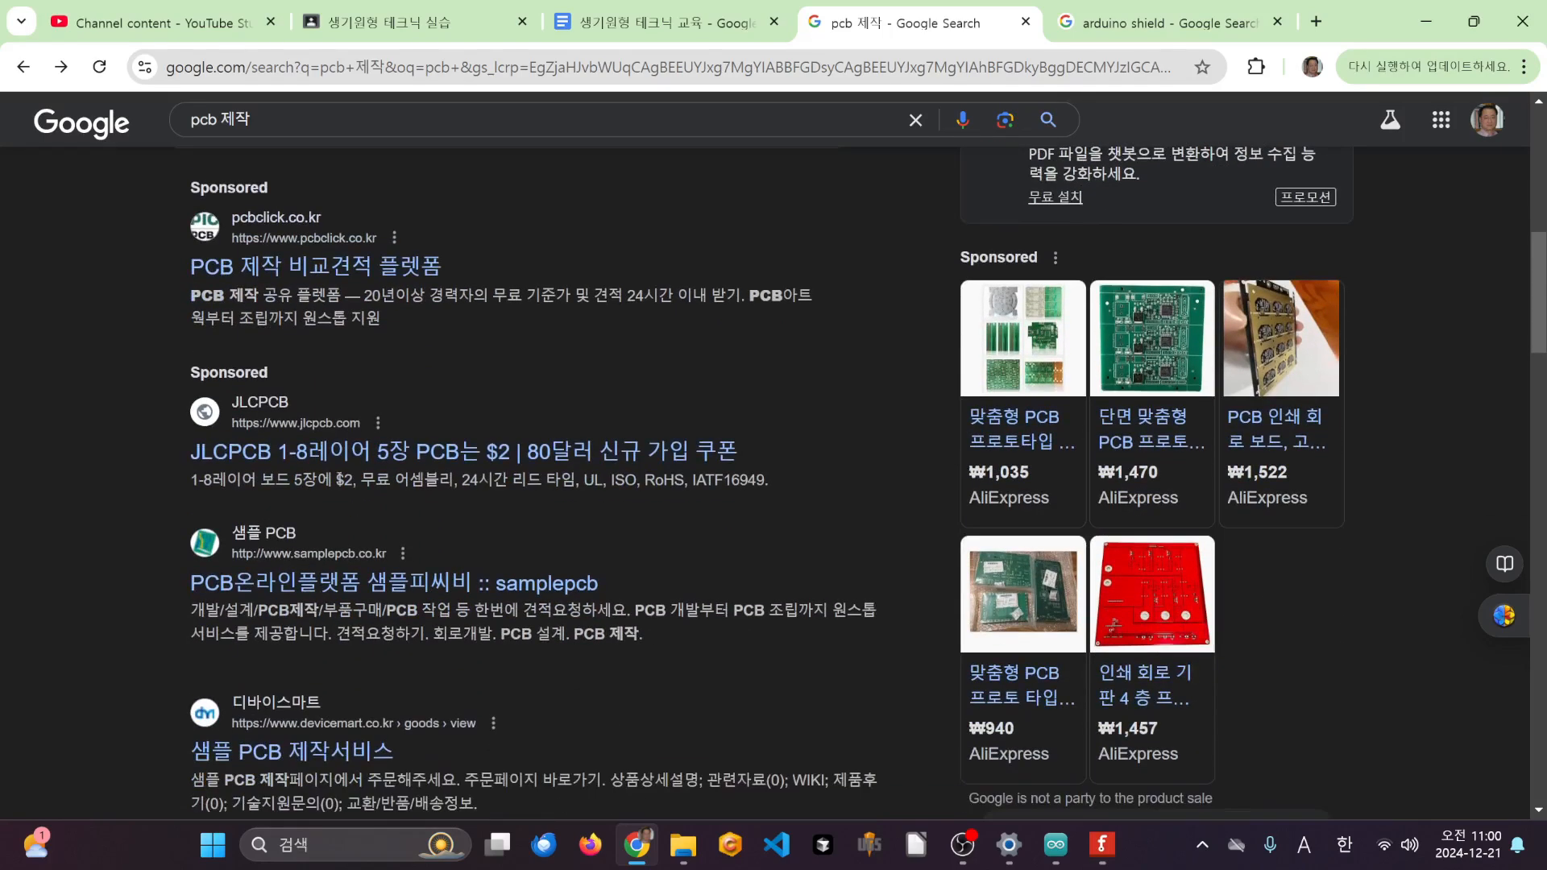
pyautogui.click(600, 470)
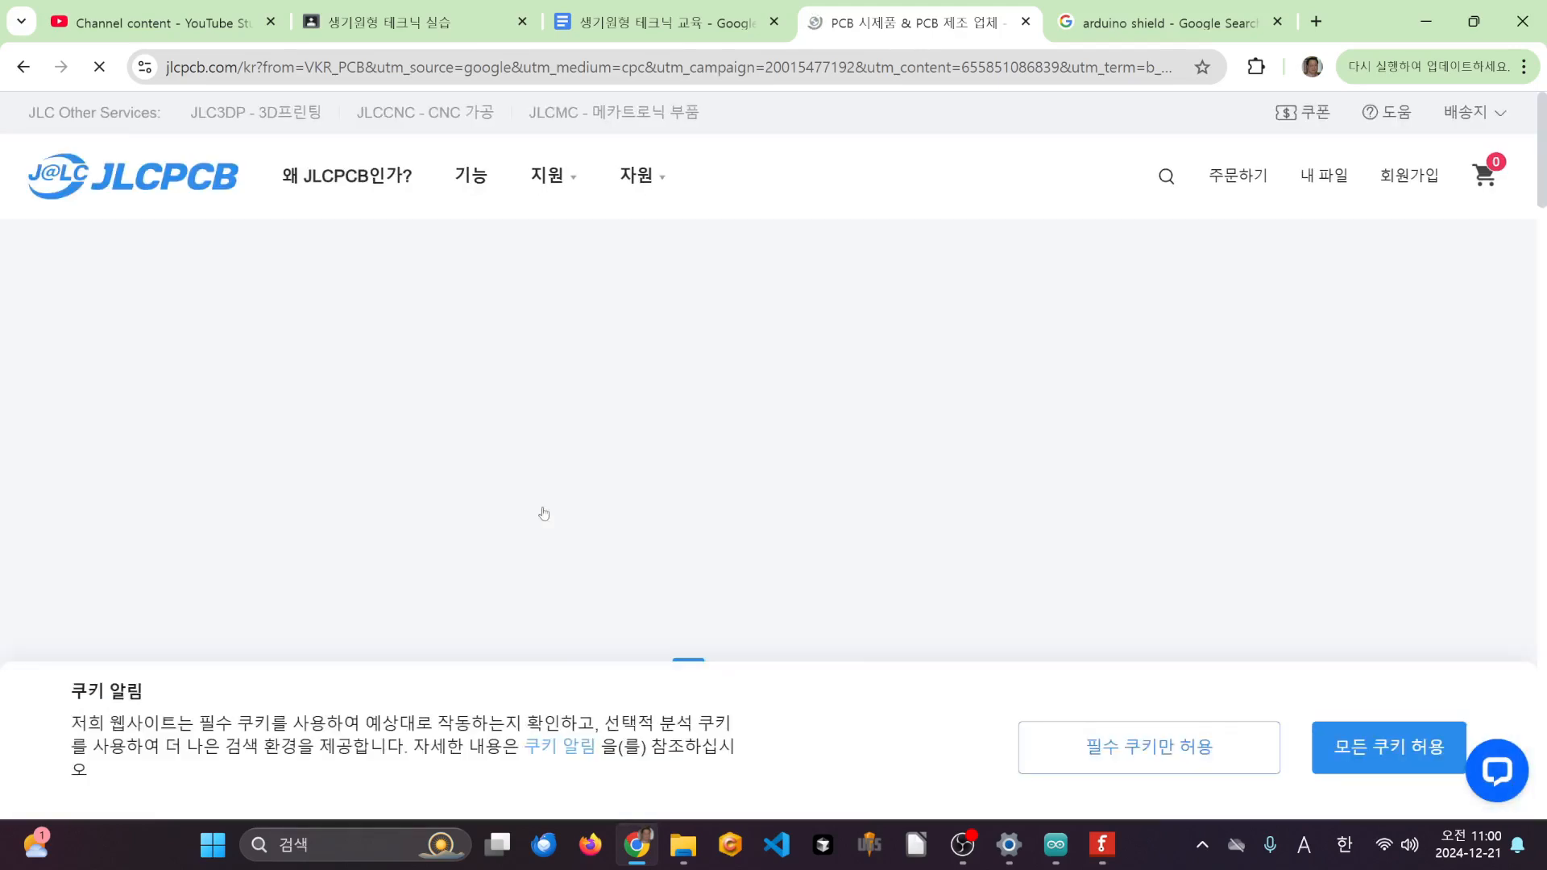
pyautogui.click(1387, 748)
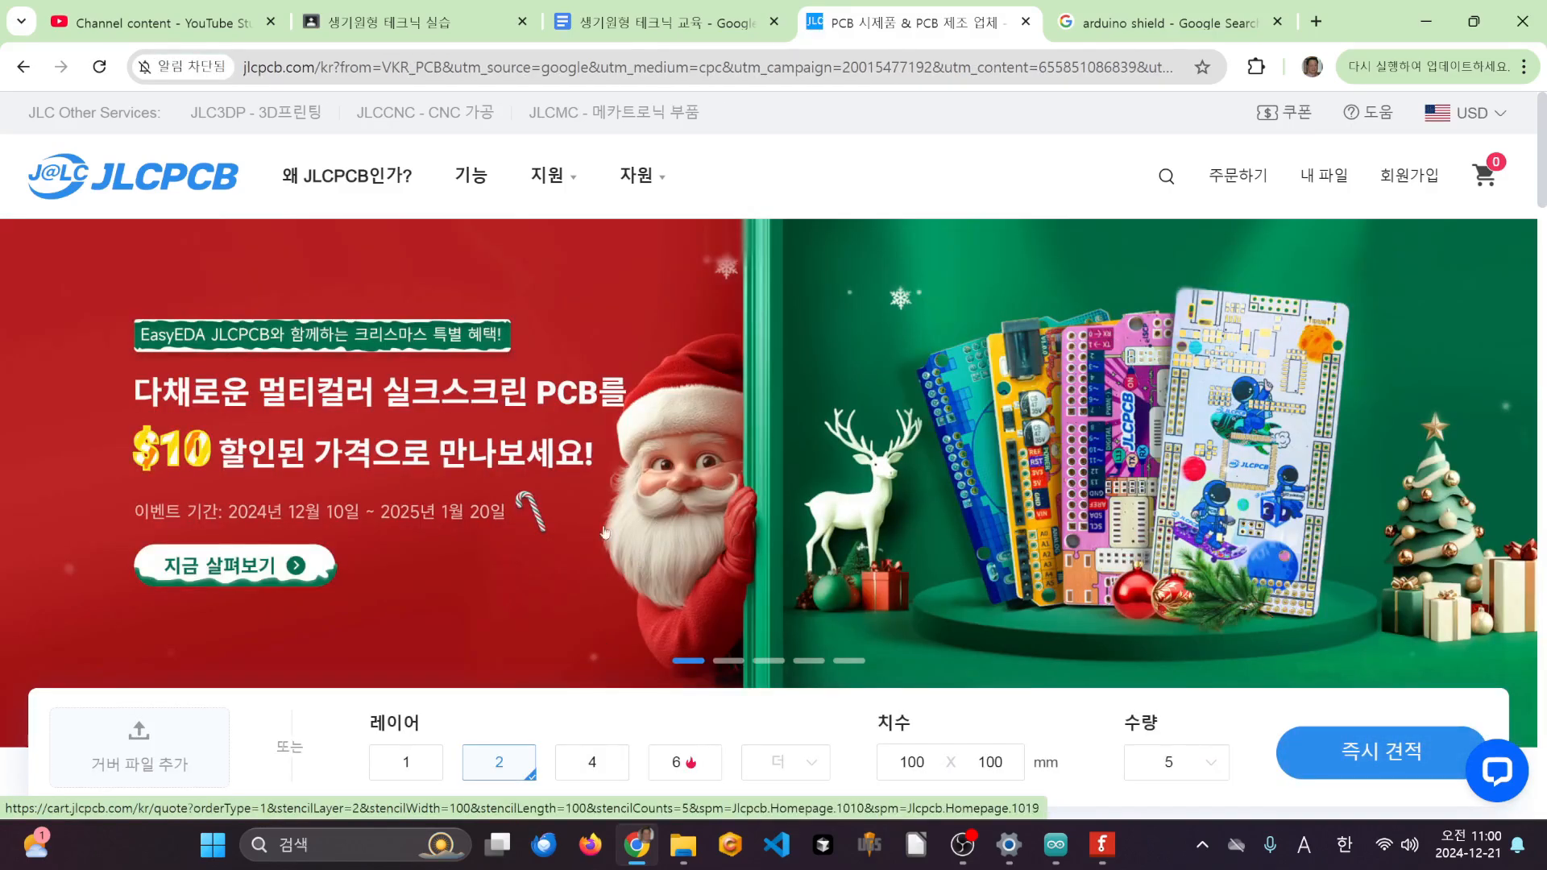
# - Upload test_pcb.zip from the test_pcb folder in Downloads as the Gerber file for a JLCPCB quote
pyautogui.scroll(-5, 806, 411)
pyautogui.scroll(3, 808, 407)
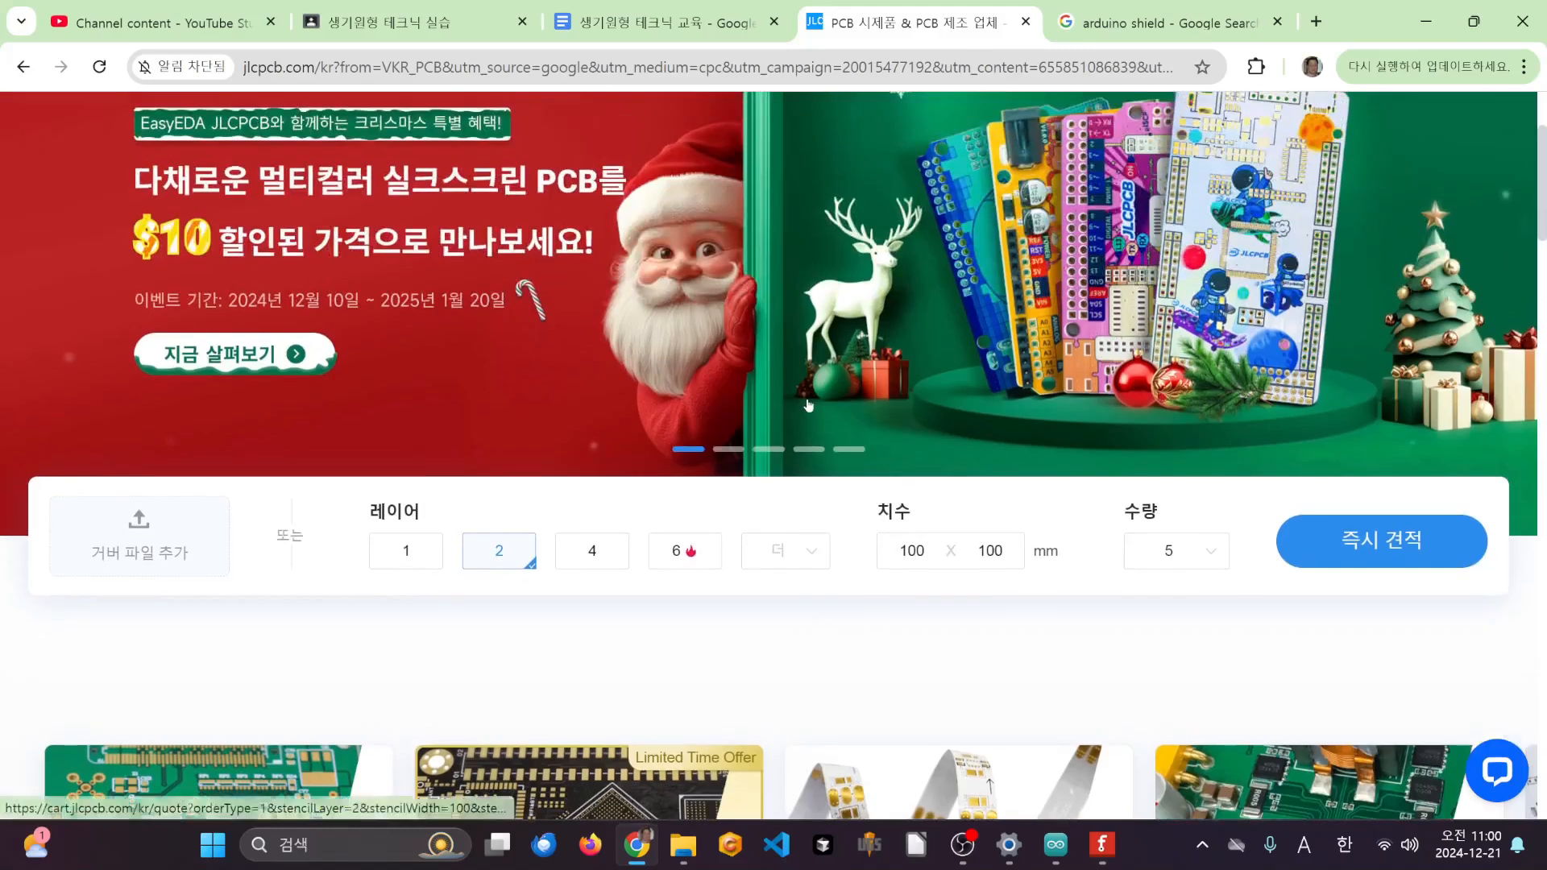
pyautogui.scroll(-1, 808, 405)
pyautogui.click(116, 439)
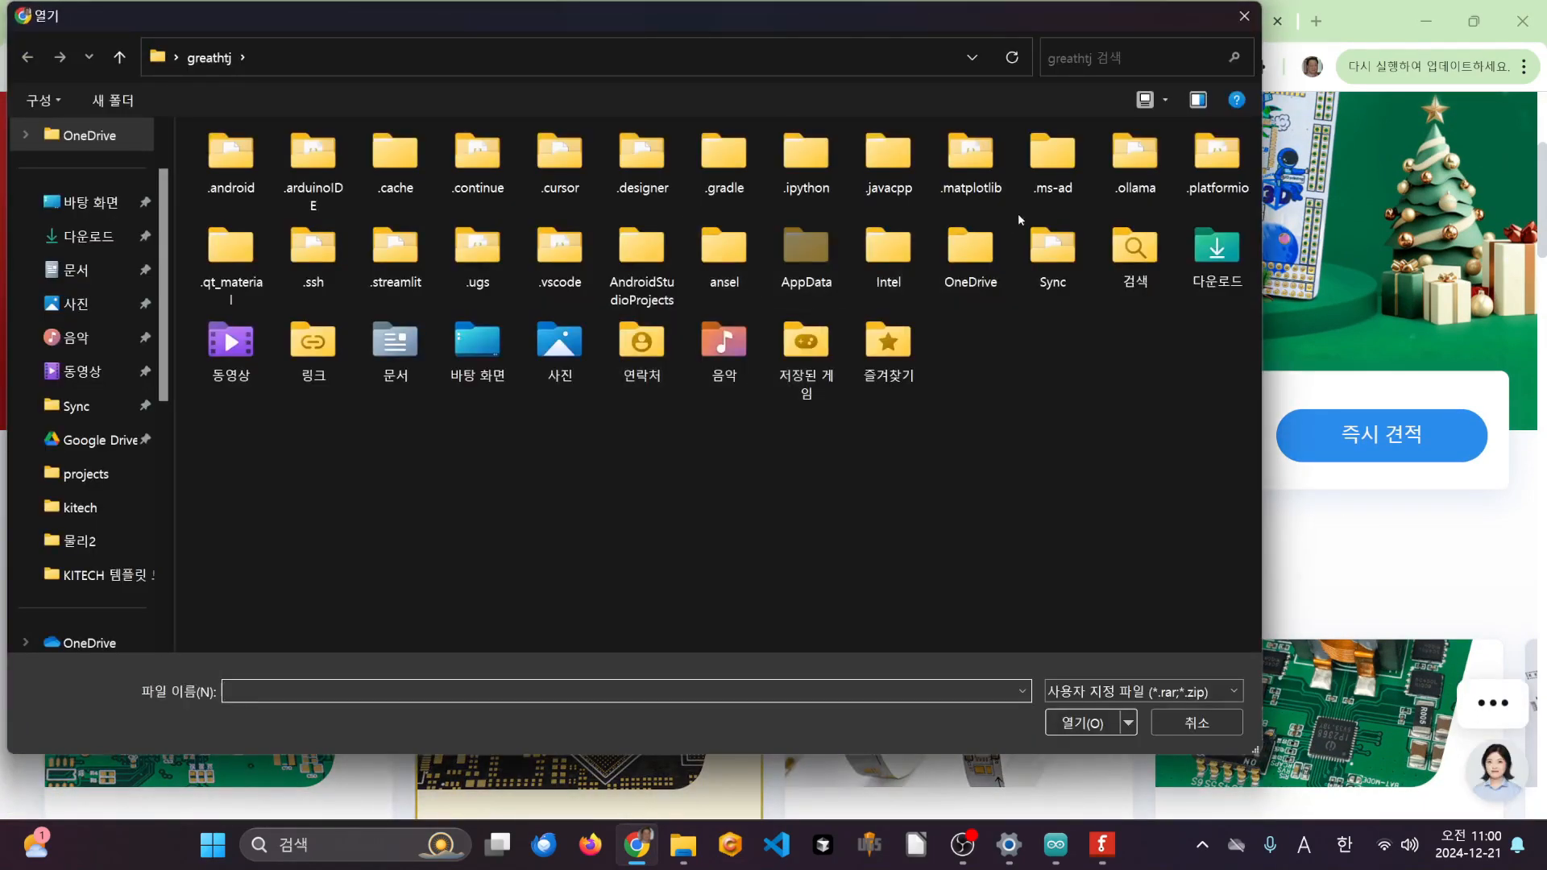
pyautogui.click(85, 238)
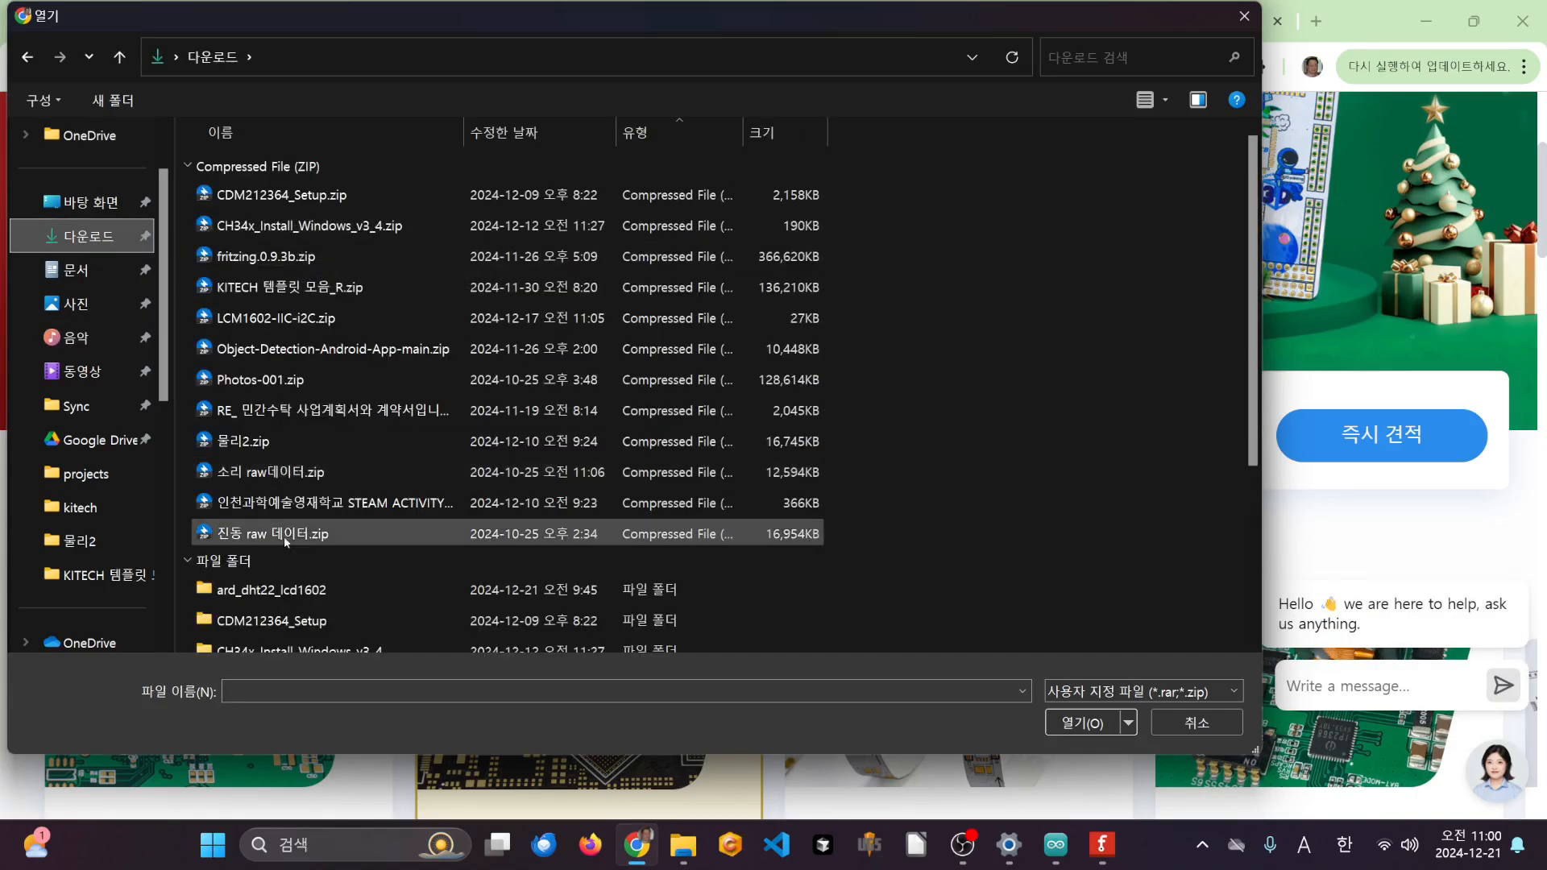
pyautogui.scroll(-3, 286, 535)
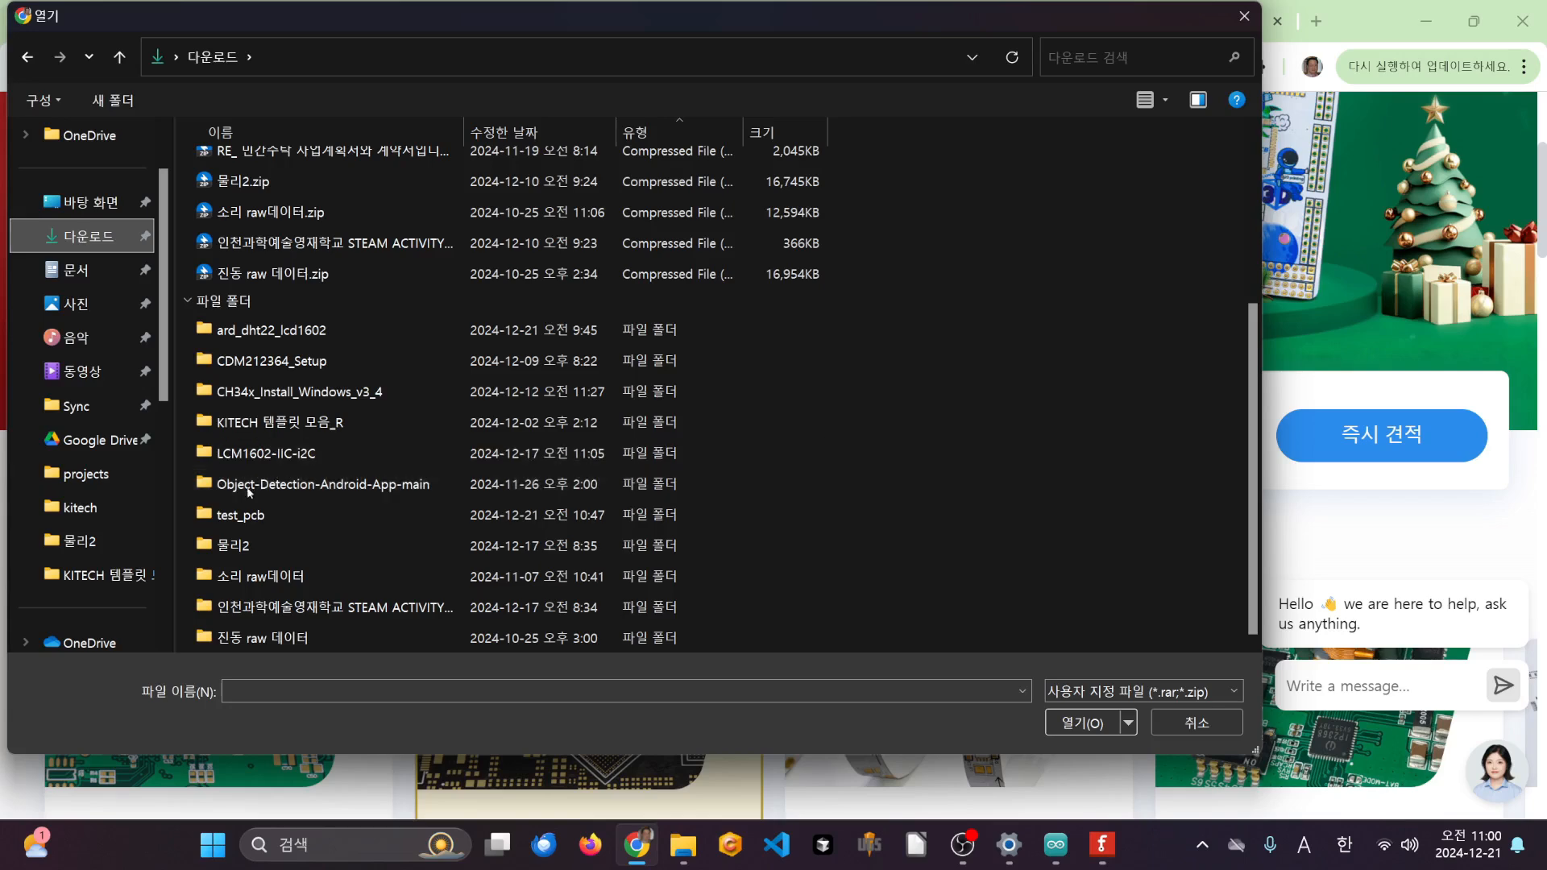
pyautogui.doubleClick(266, 514)
pyautogui.doubleClick(241, 204)
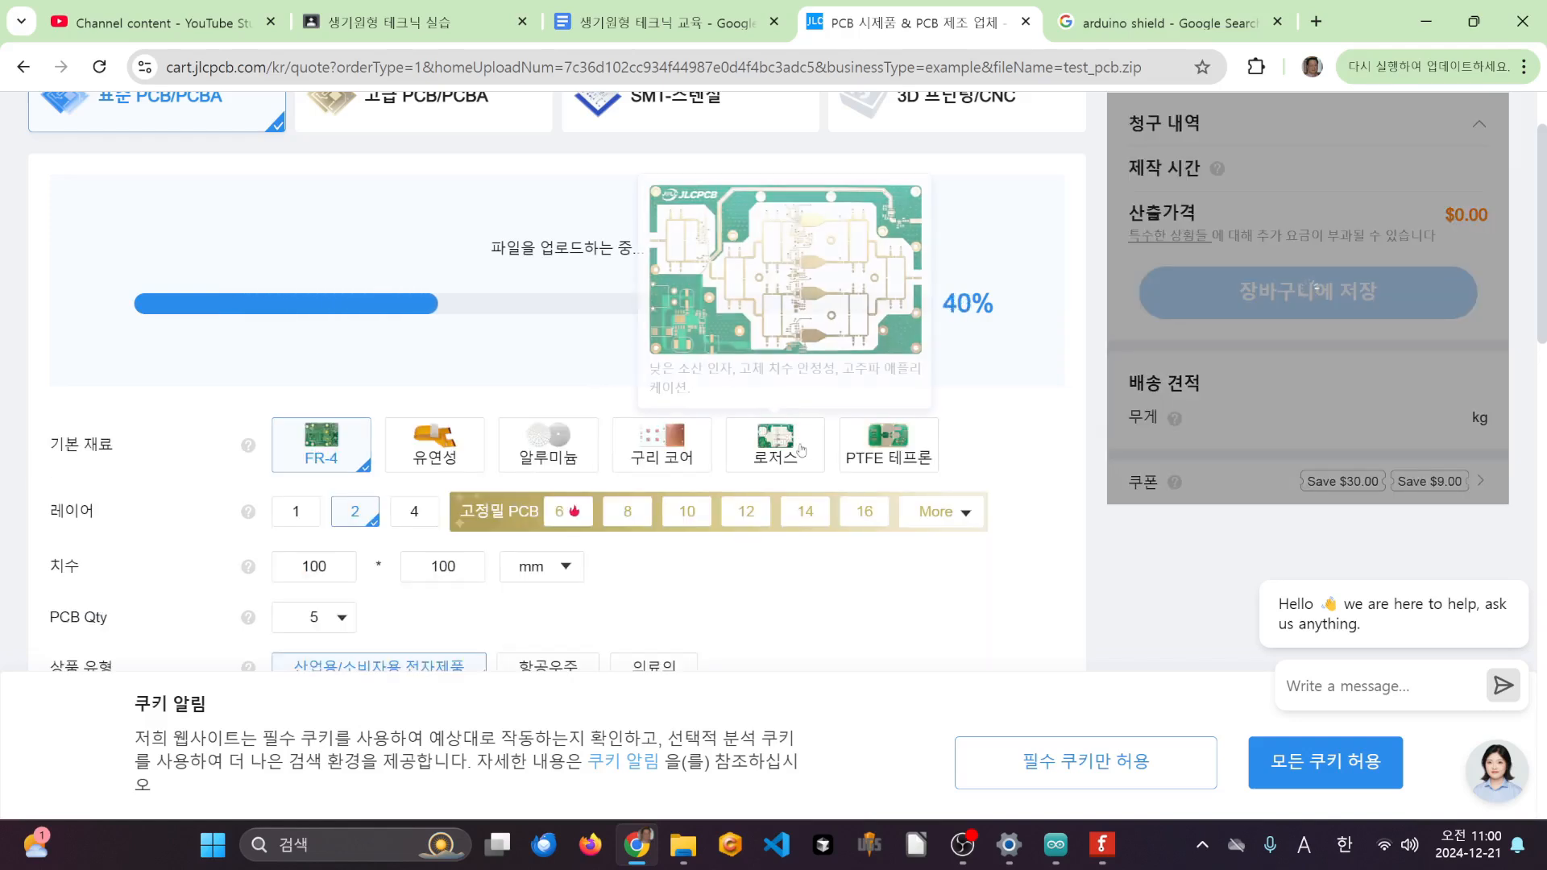
# - Look over the JLCPCB order options, from board material and quantity to color, surface finish and via settings, while the Gerber file uploads
pyautogui.scroll(-5, 390, 632)
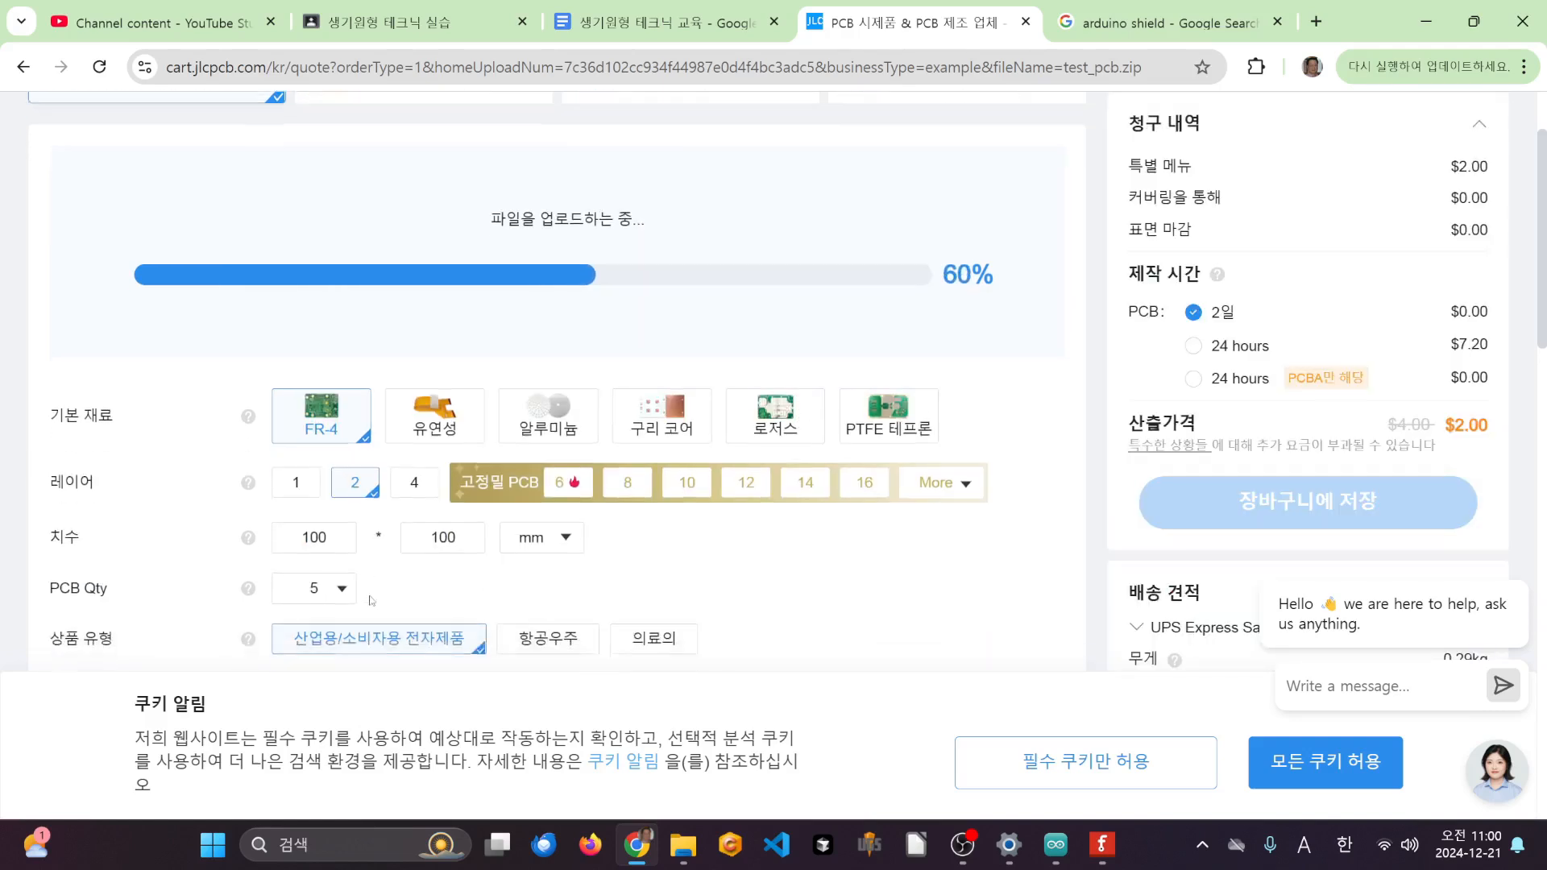
pyautogui.scroll(-1, 370, 385)
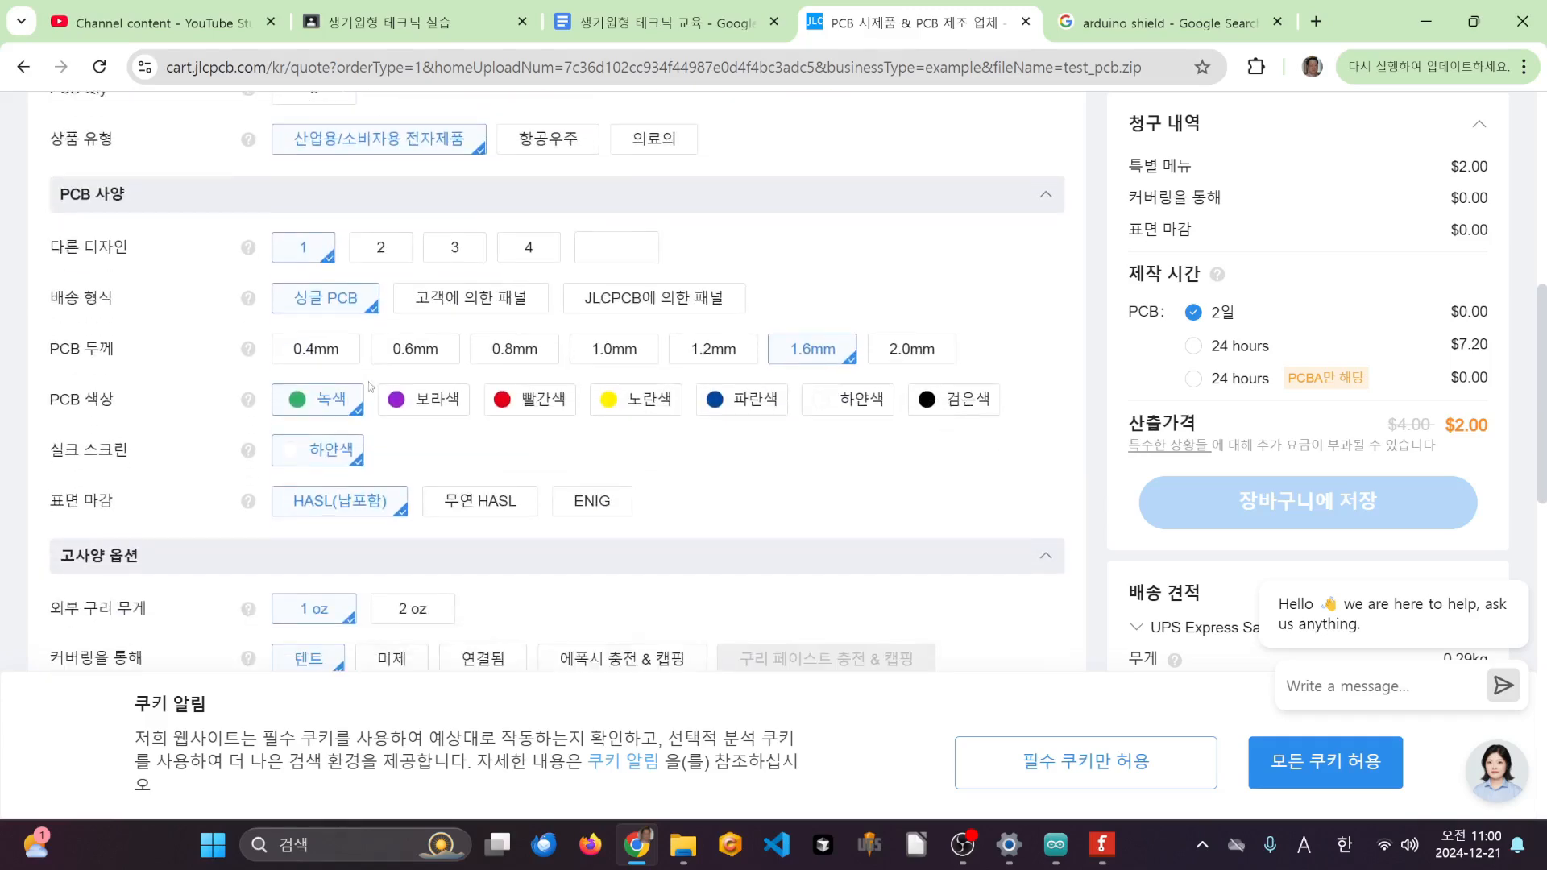
pyautogui.scroll(-2, 338, 608)
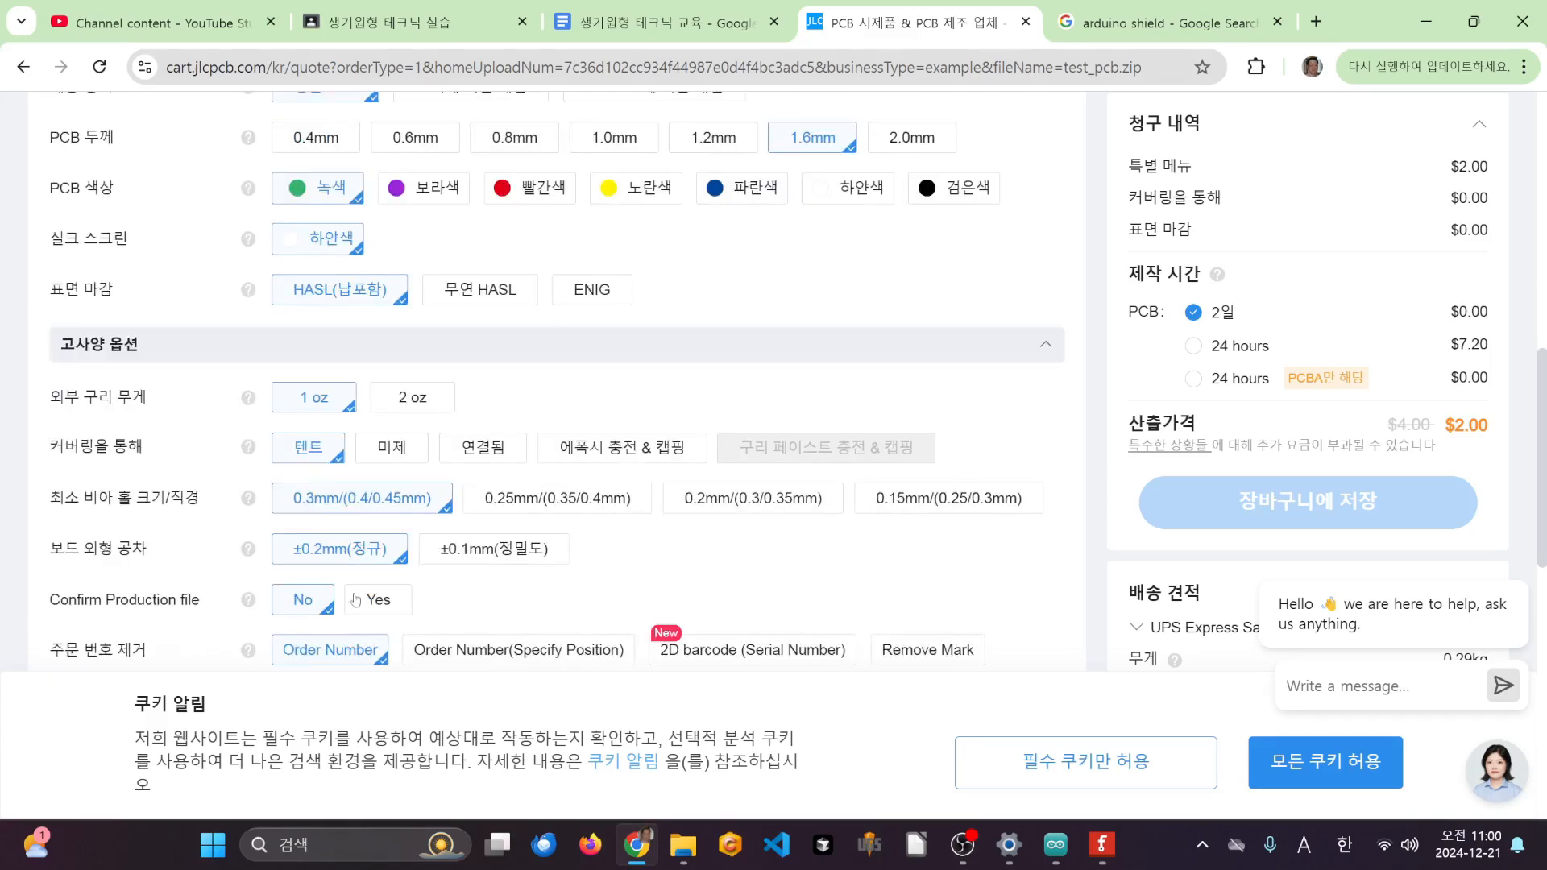
pyautogui.scroll(5, 730, 568)
pyautogui.scroll(3, 735, 553)
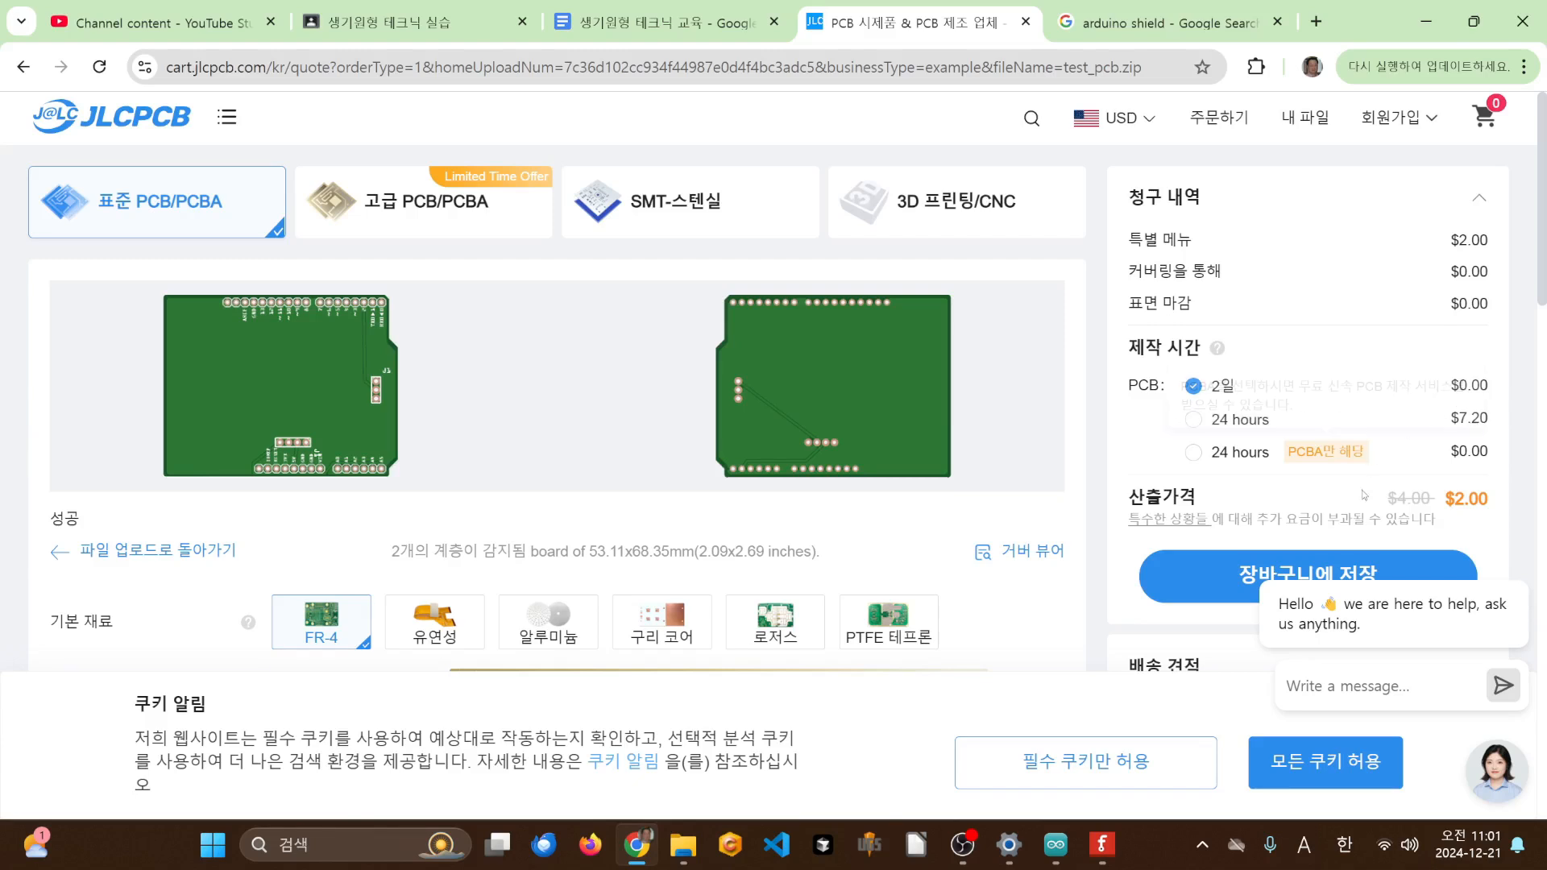
# - Check the rendered board preview, dimensions and price estimate, and dismiss the chat greeting covering the shipping estimate
pyautogui.scroll(-2, 1454, 427)
pyautogui.scroll(2, 1454, 442)
pyautogui.scroll(-2, 1456, 491)
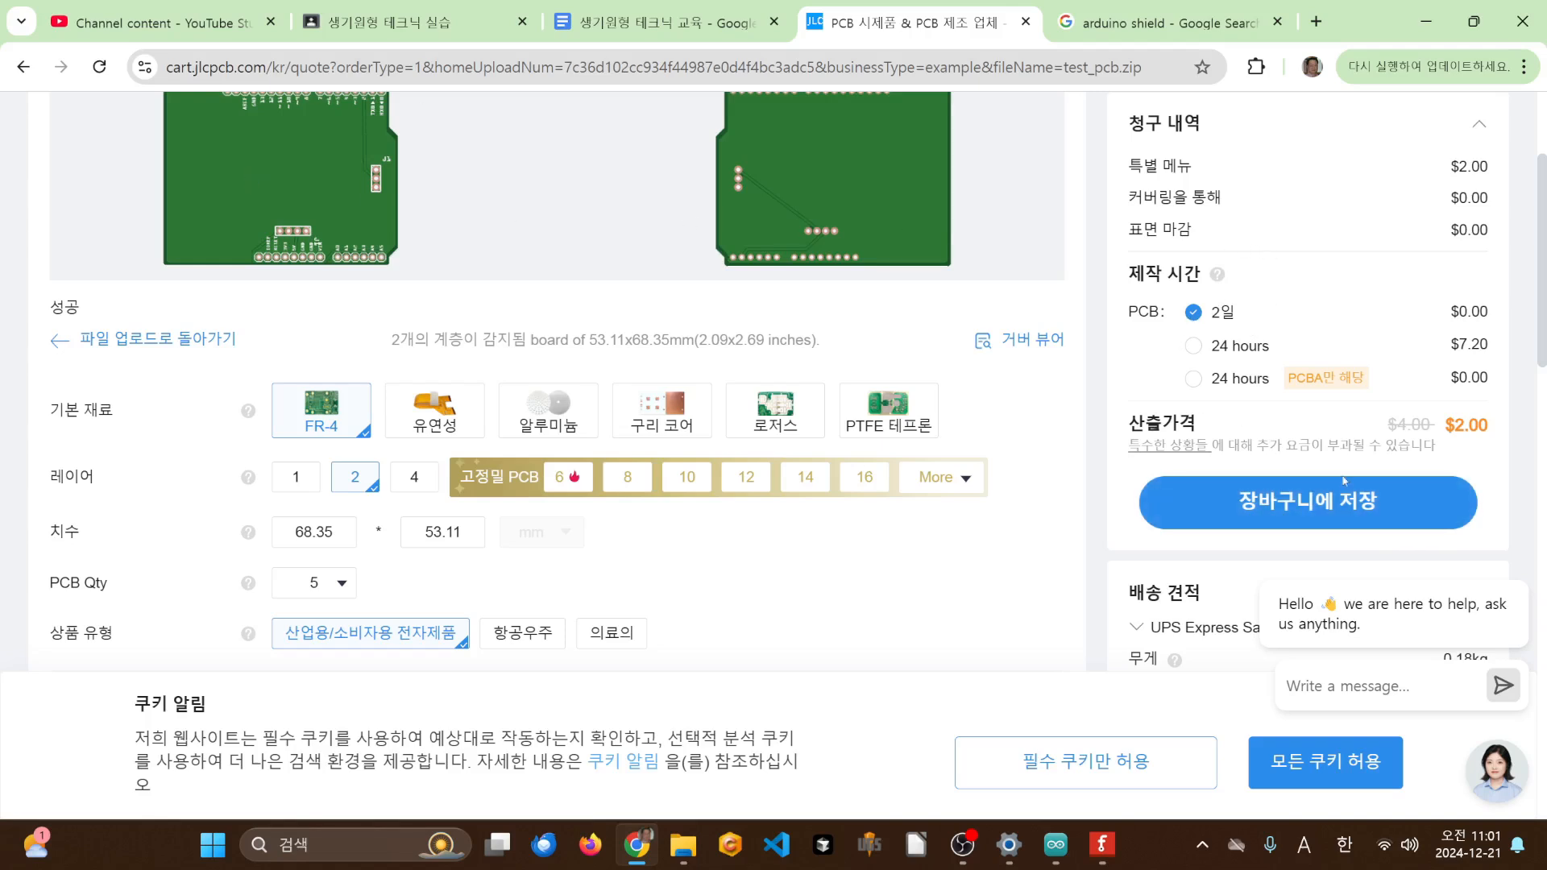
pyautogui.scroll(3, 1321, 407)
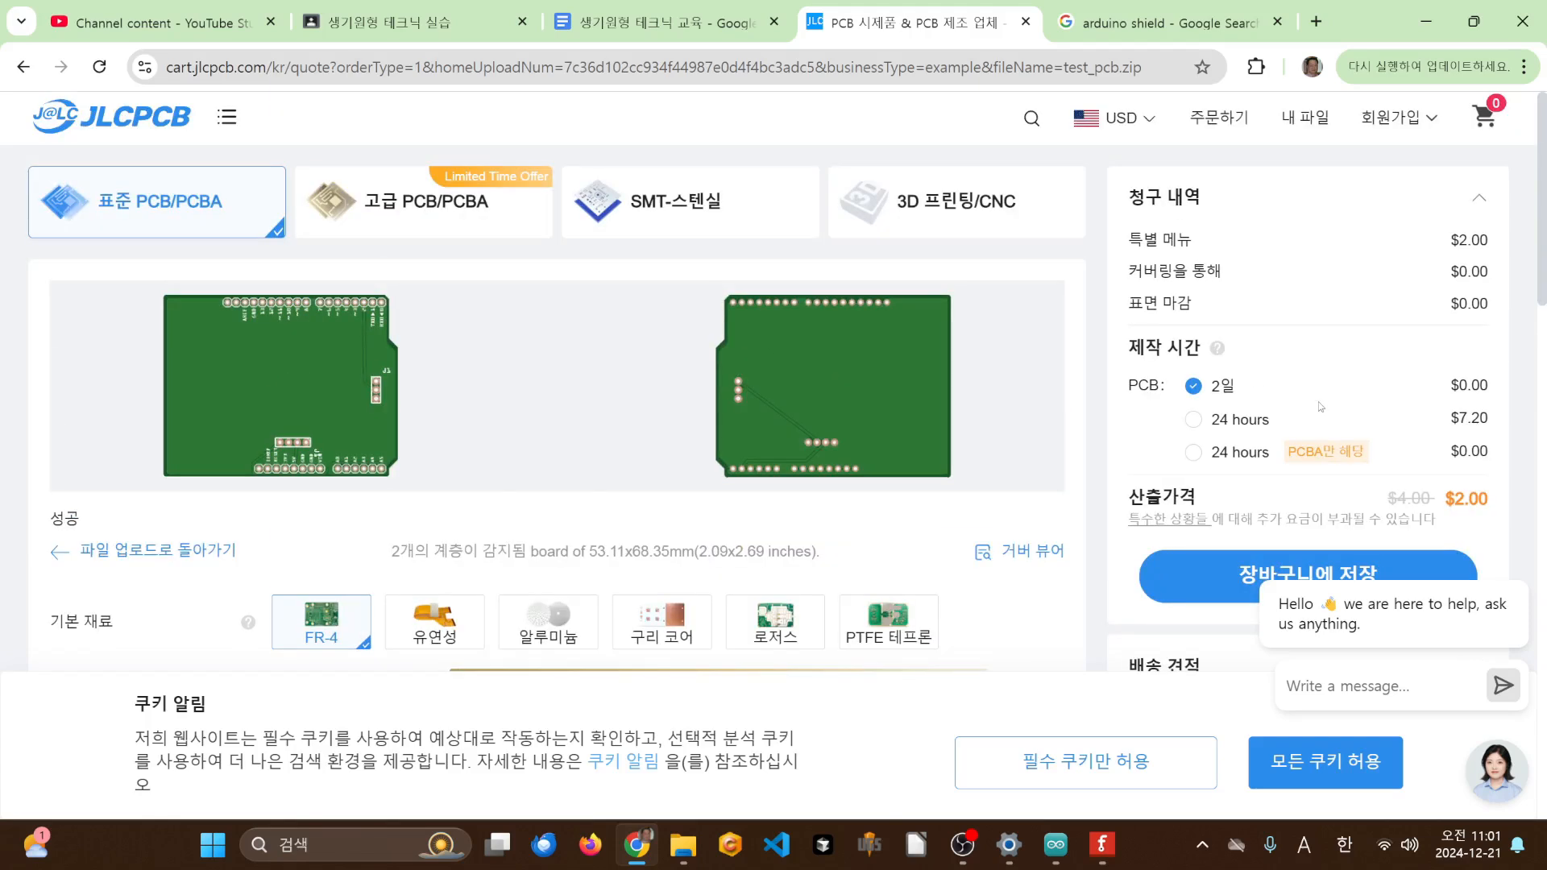
pyautogui.scroll(-3, 1321, 407)
pyautogui.moveTo(1514, 568)
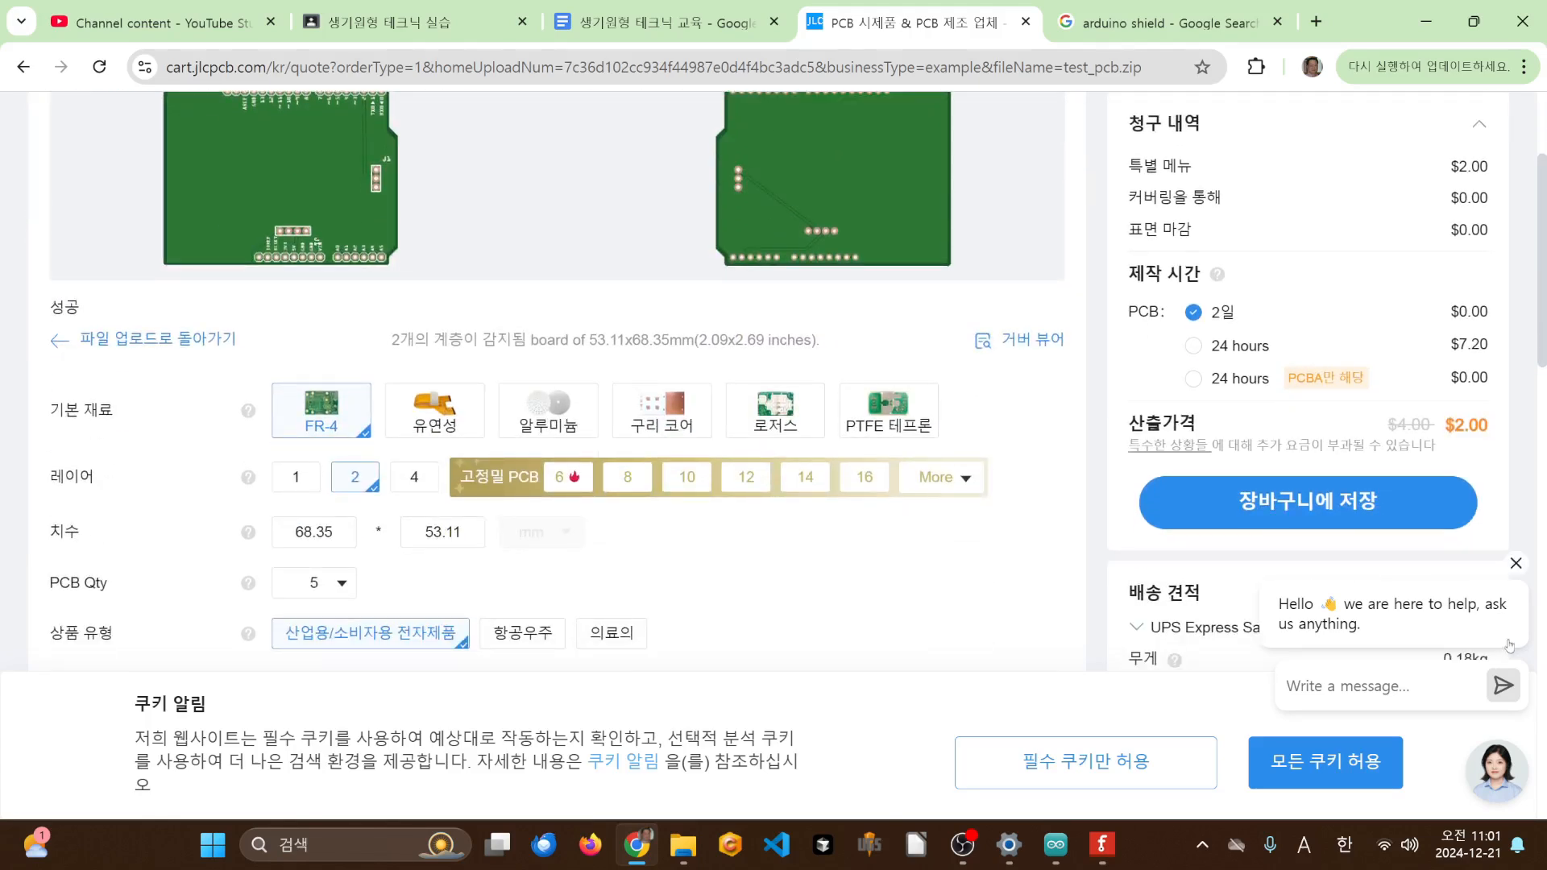
pyautogui.click(1515, 564)
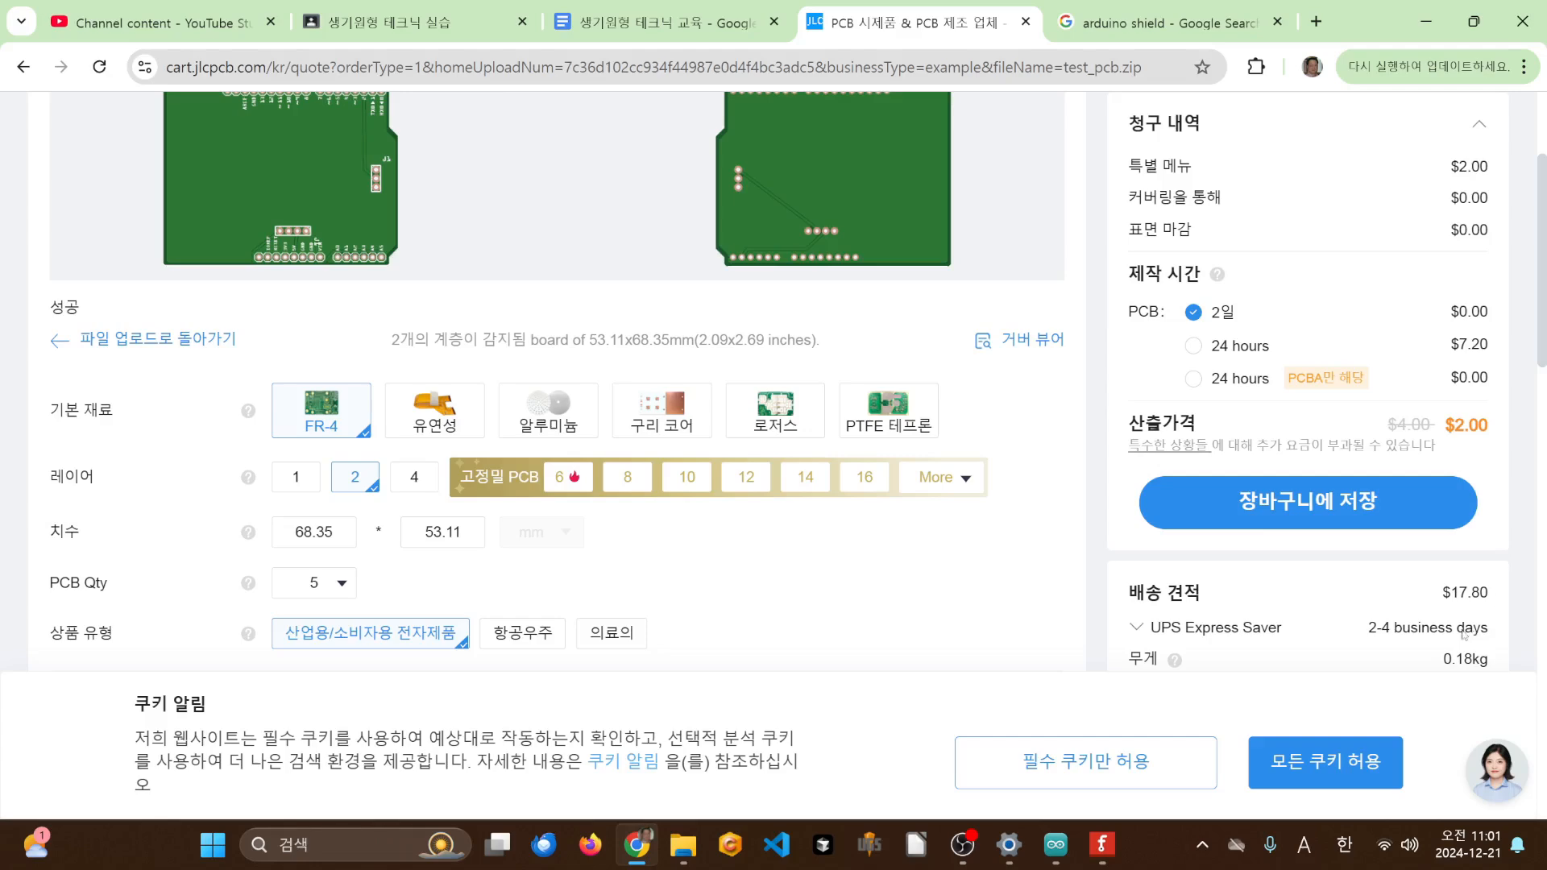
# - Examine the PCB specifications for the uploaded board, from product type and thickness through the high-spec options to the PCB assembly section
pyautogui.scroll(-5, 1374, 594)
pyautogui.scroll(4, 1373, 595)
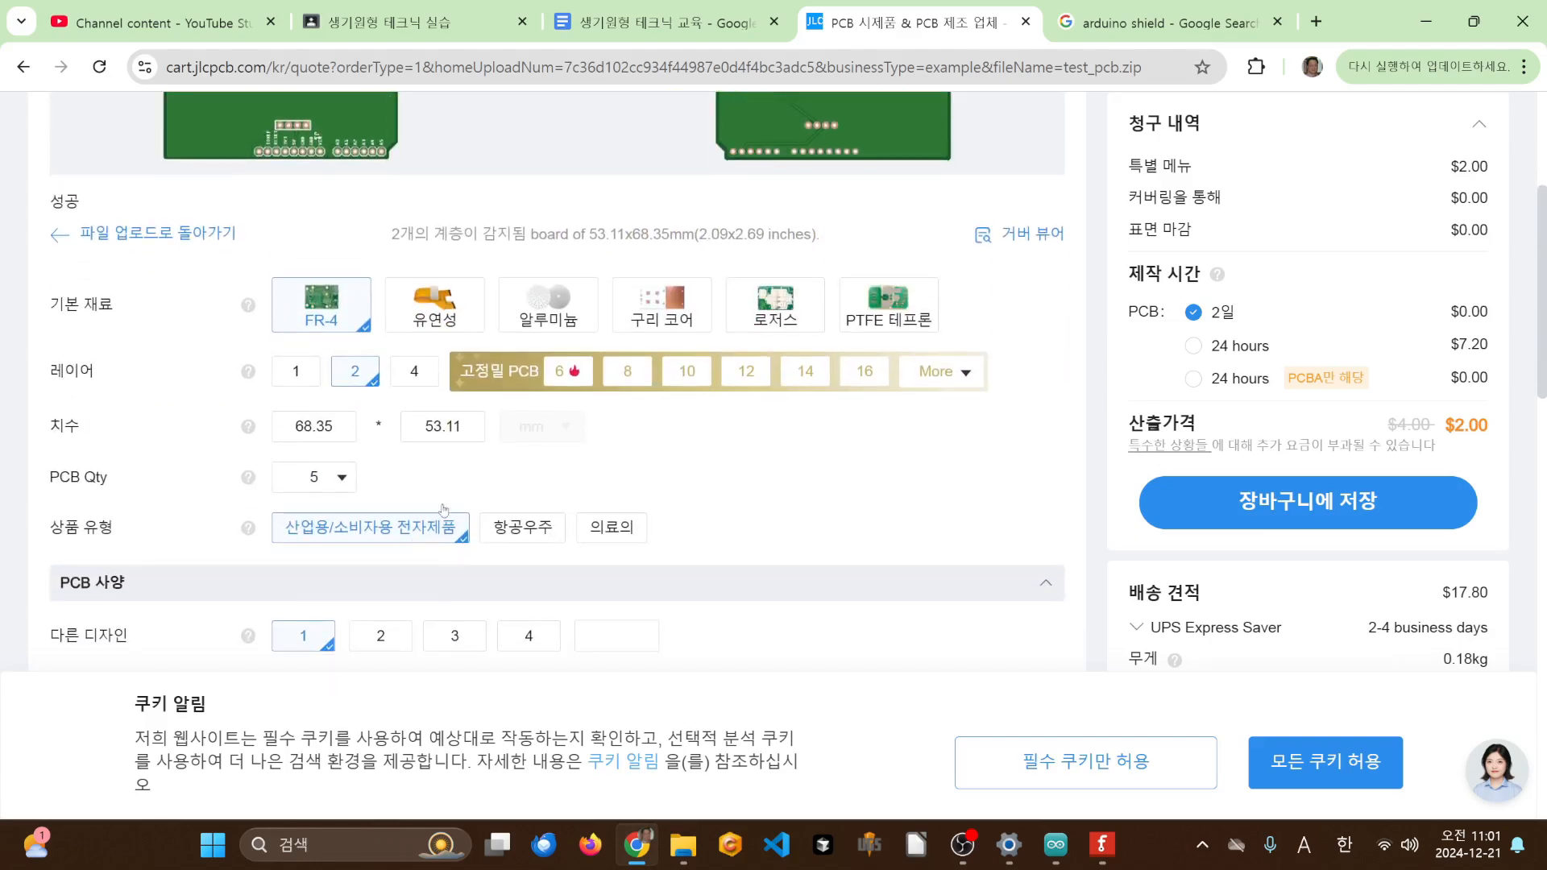
pyautogui.scroll(-3, 461, 477)
pyautogui.scroll(2, 461, 476)
pyautogui.scroll(-7, 461, 477)
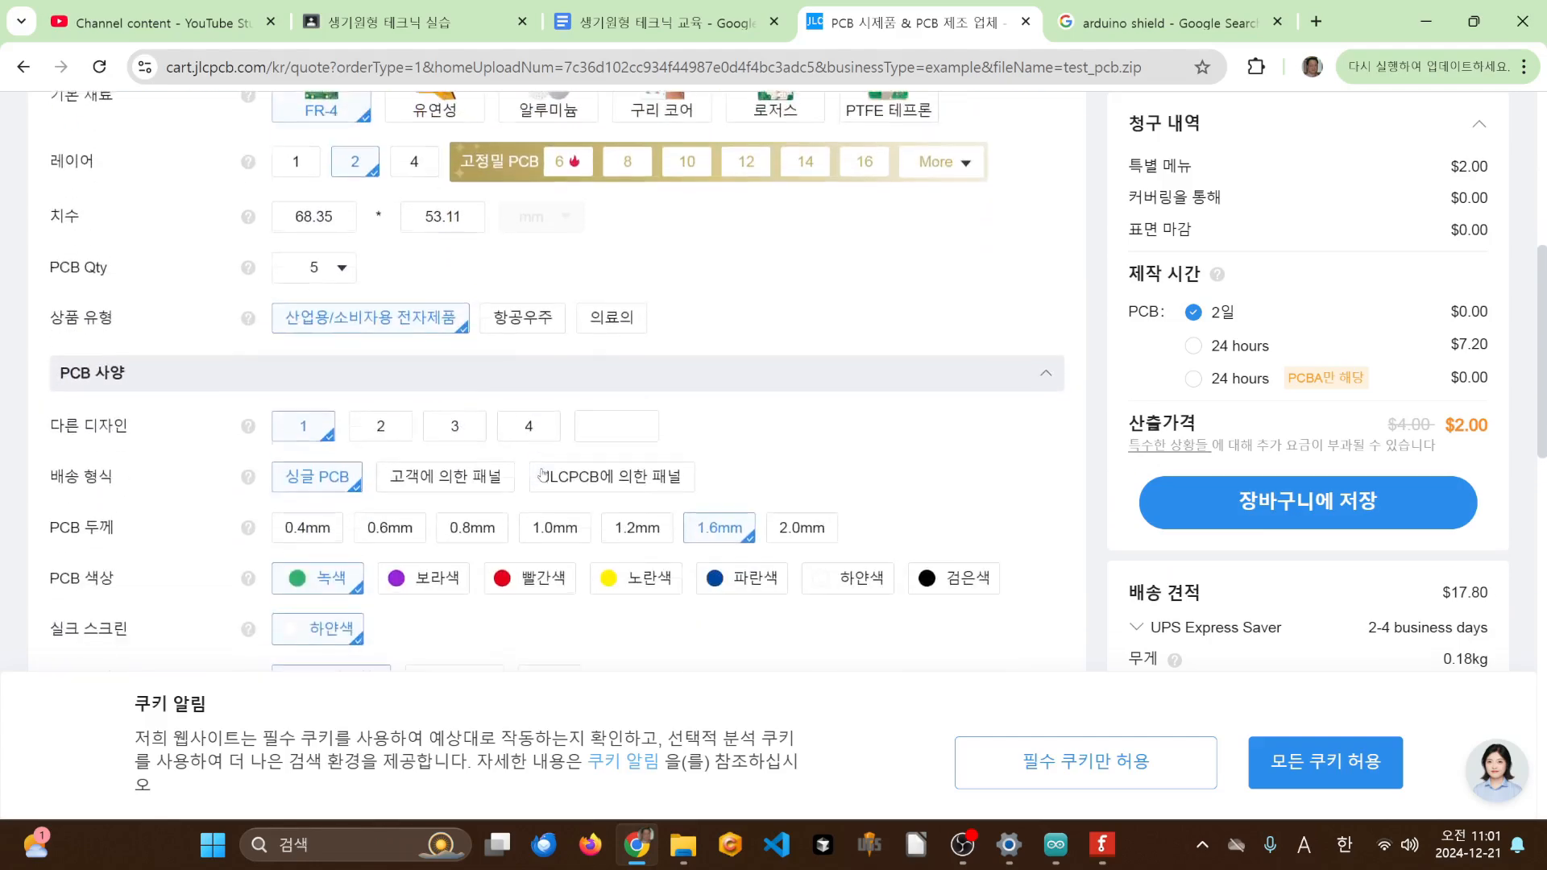
pyautogui.scroll(-8, 542, 474)
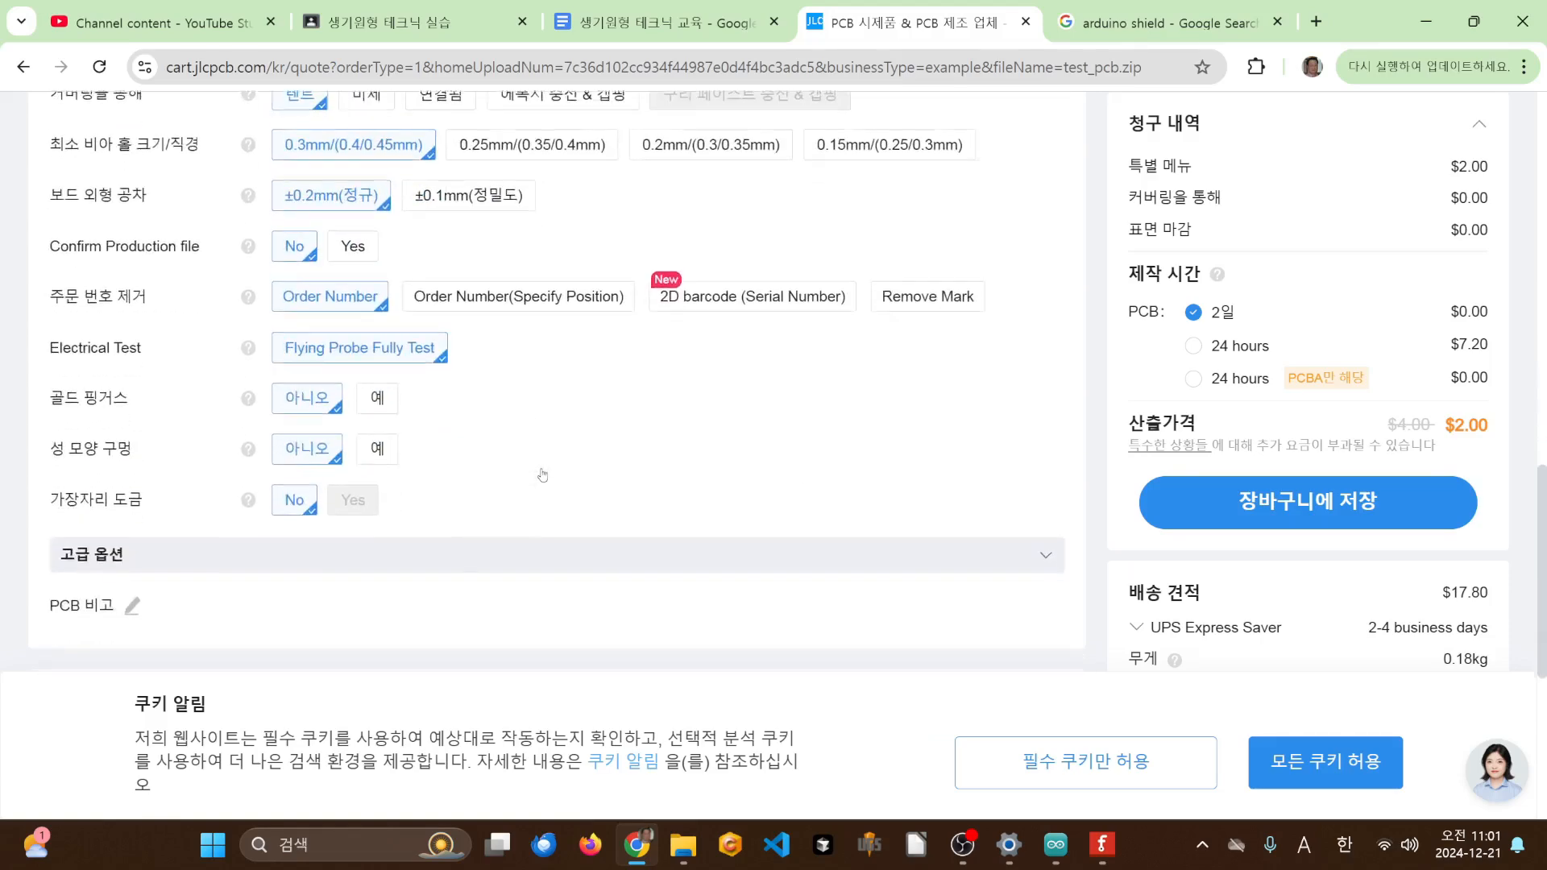
pyautogui.scroll(7, 542, 474)
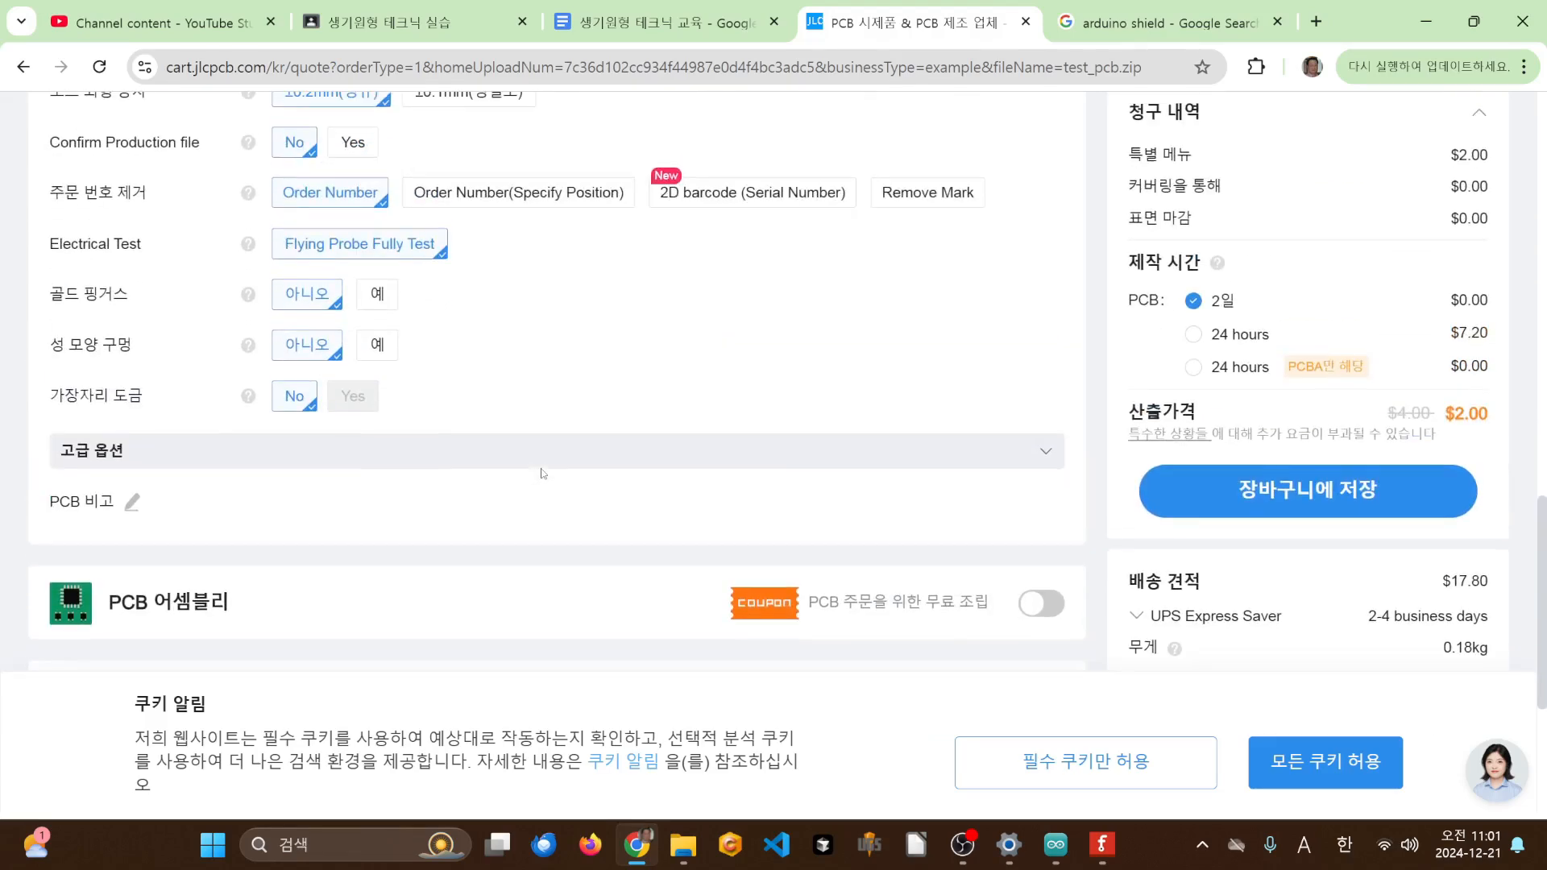
pyautogui.scroll(7, 542, 474)
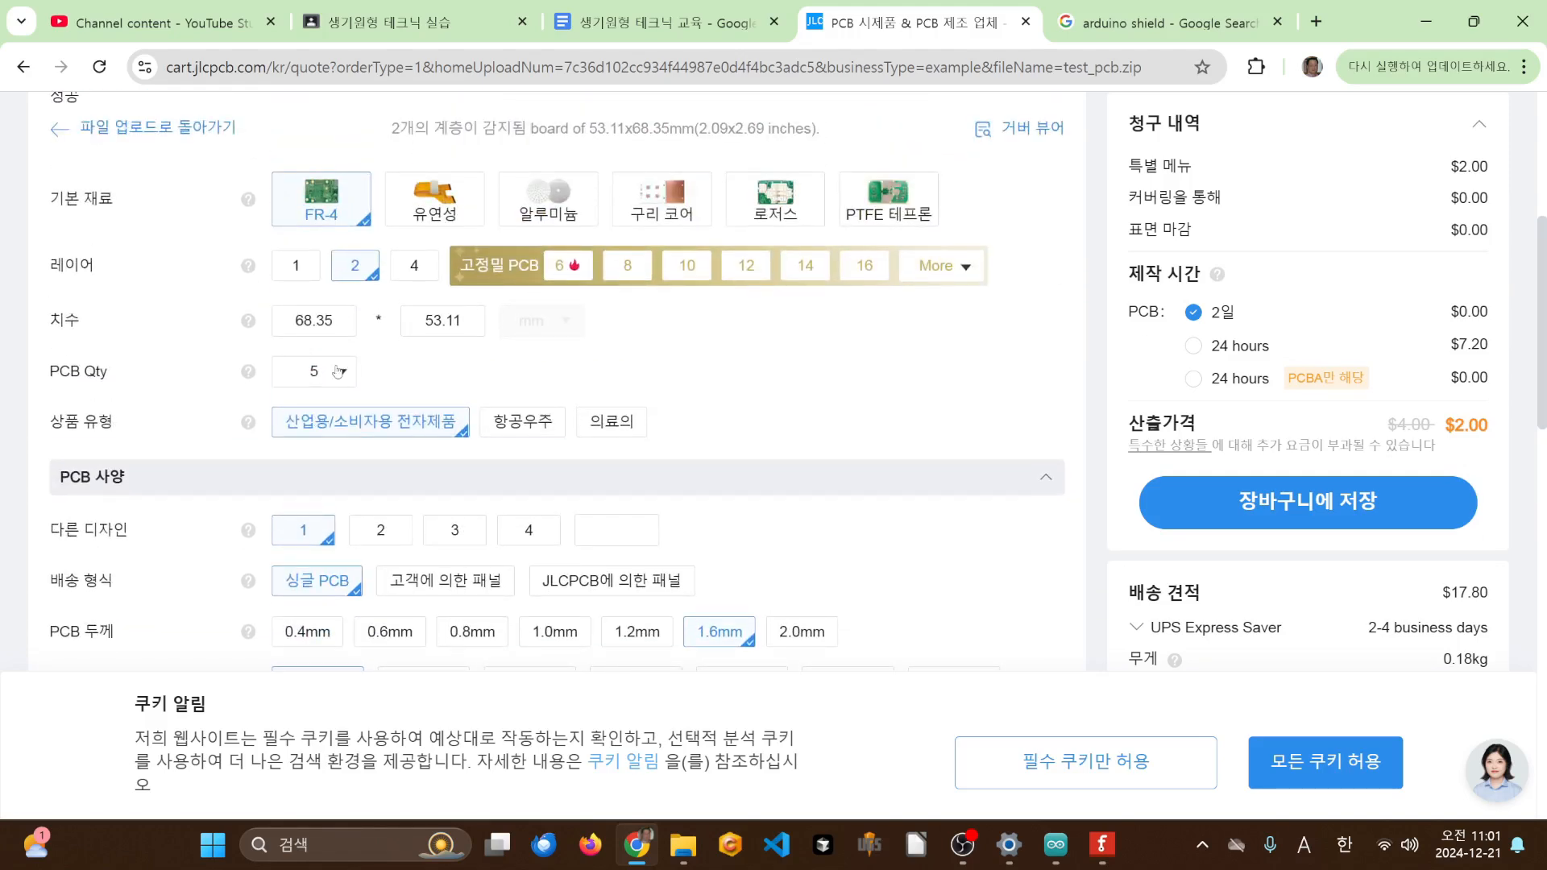
# - Try a PCB quantity of 15 to compare the price and shipping estimates, and set the quantity back to 5
pyautogui.click(340, 371)
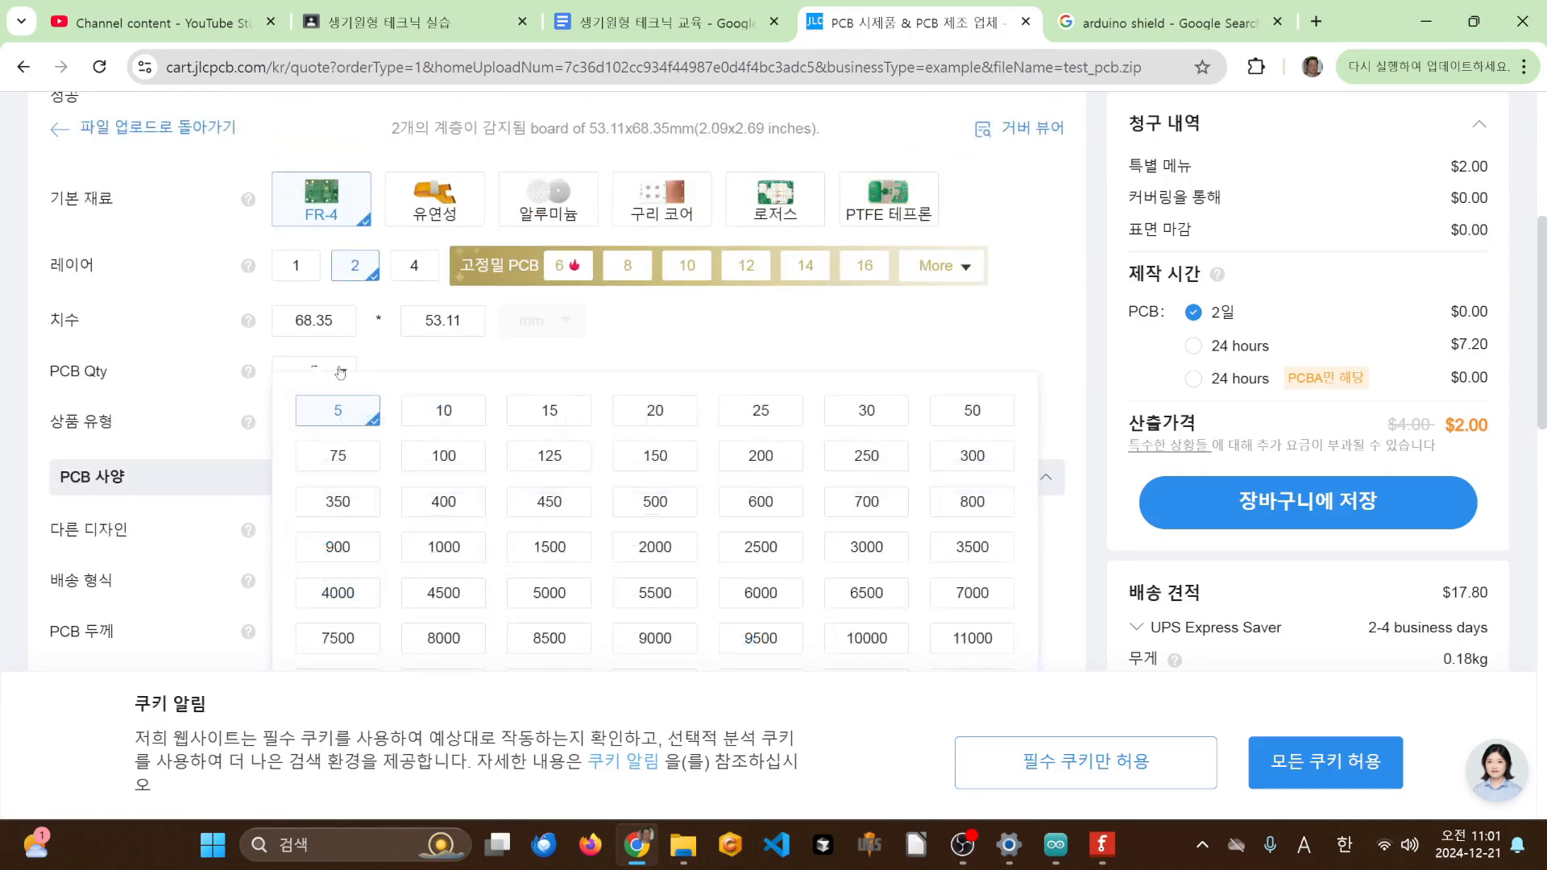
pyautogui.click(541, 411)
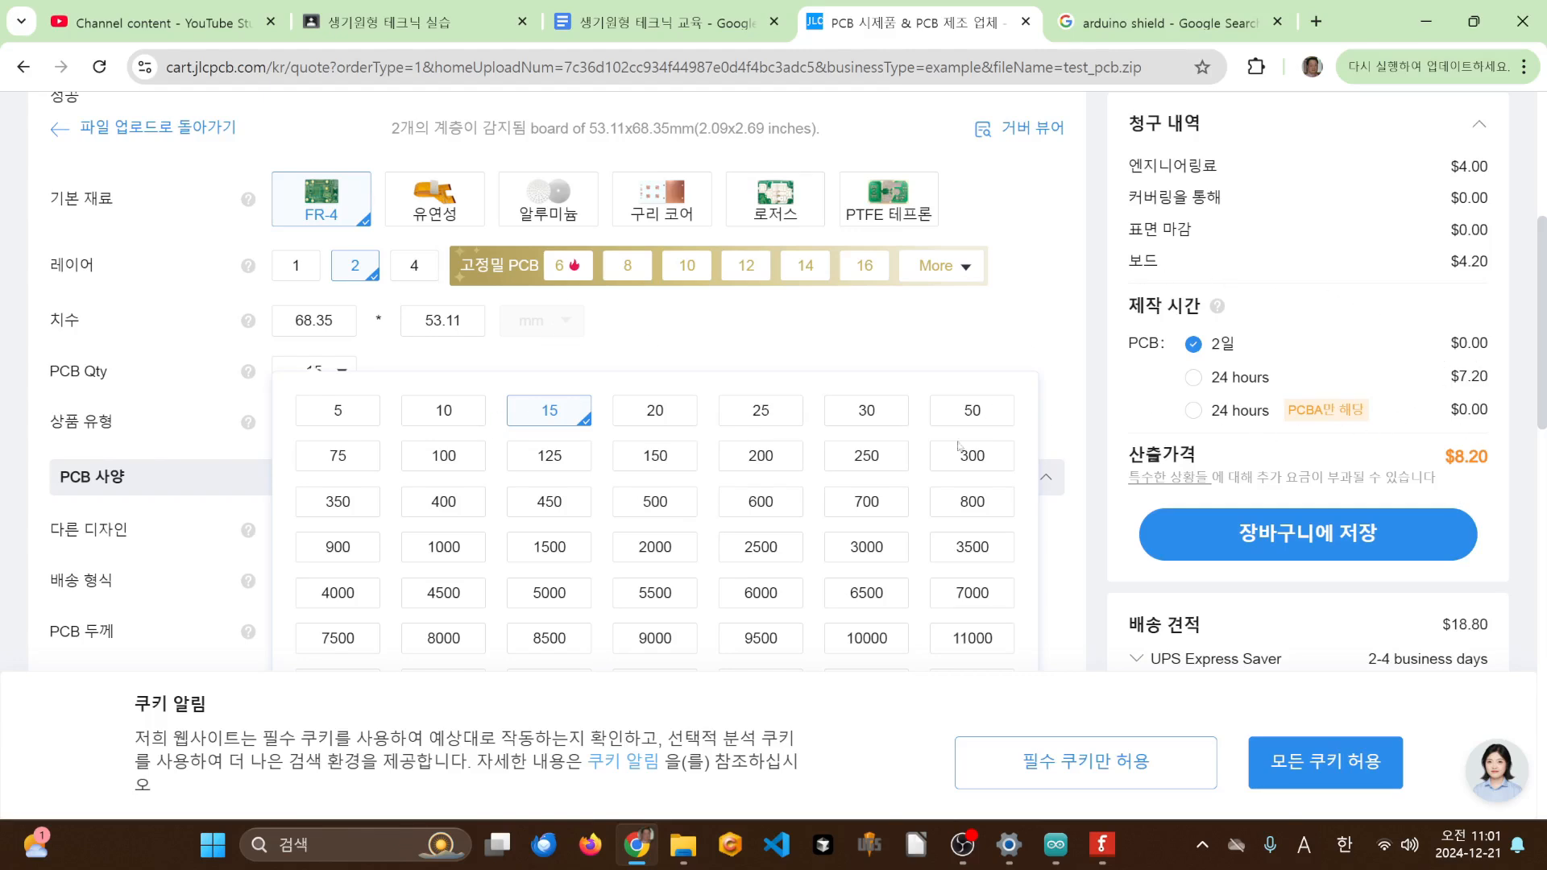
pyautogui.scroll(-3, 1064, 539)
pyautogui.scroll(-3, 1337, 592)
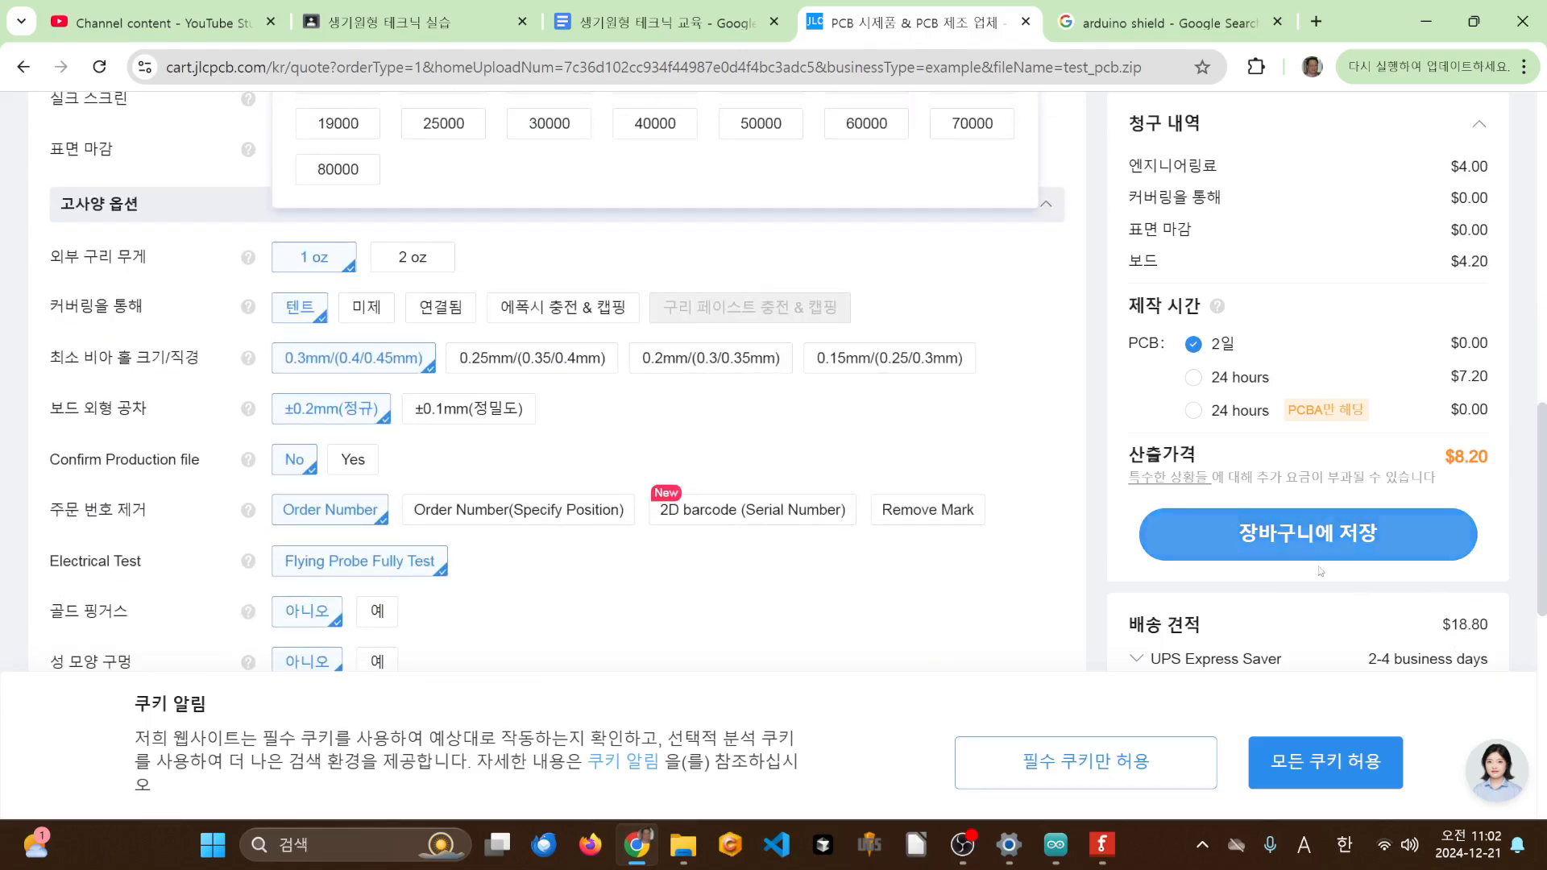
pyautogui.scroll(8, 1097, 491)
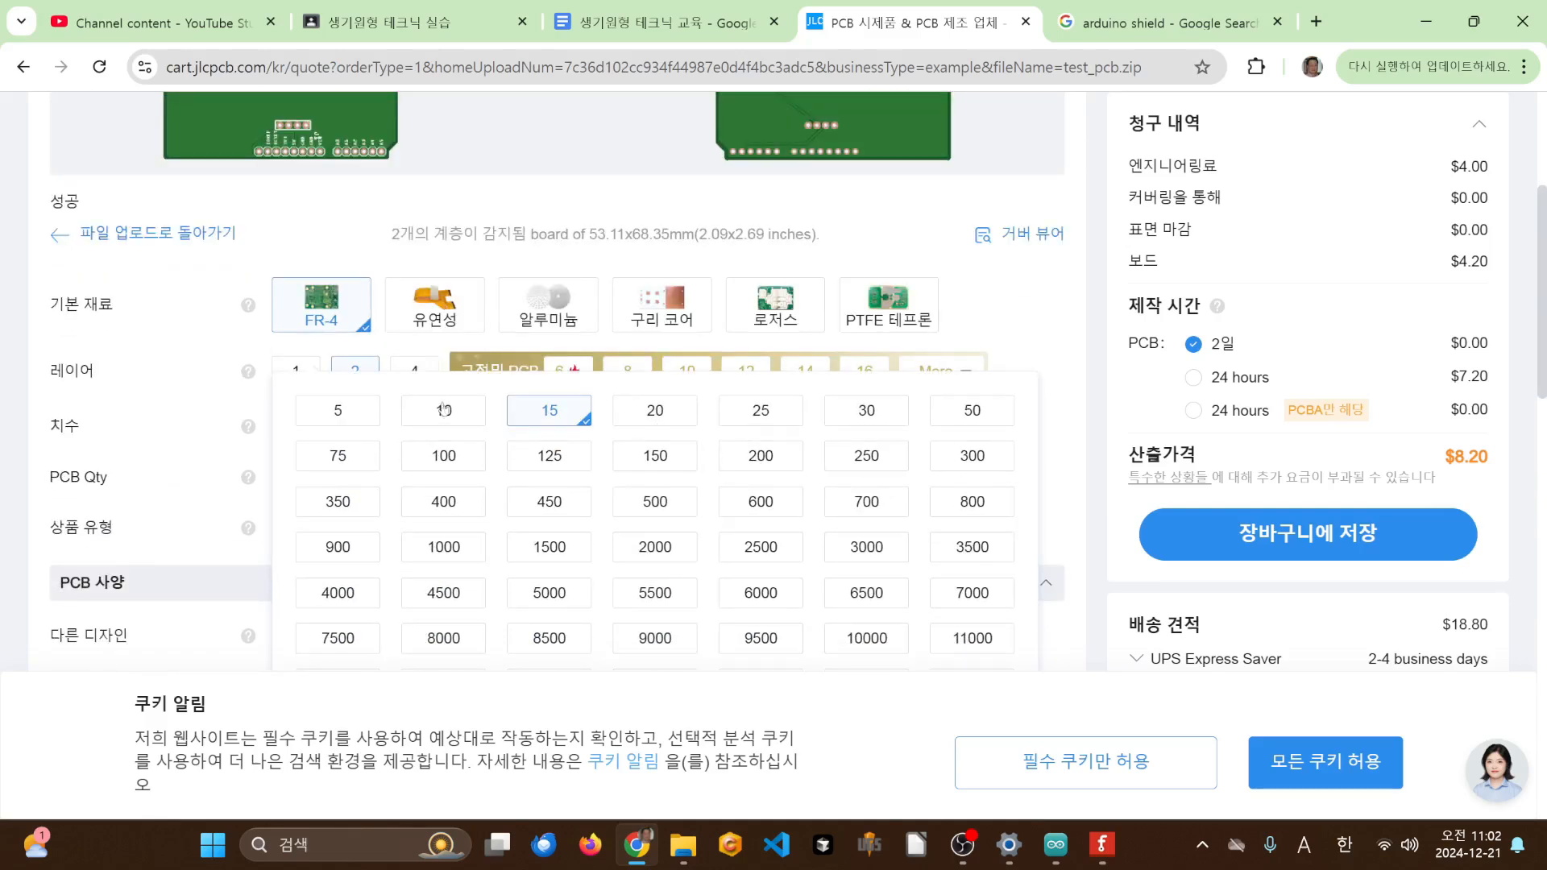
pyautogui.click(339, 410)
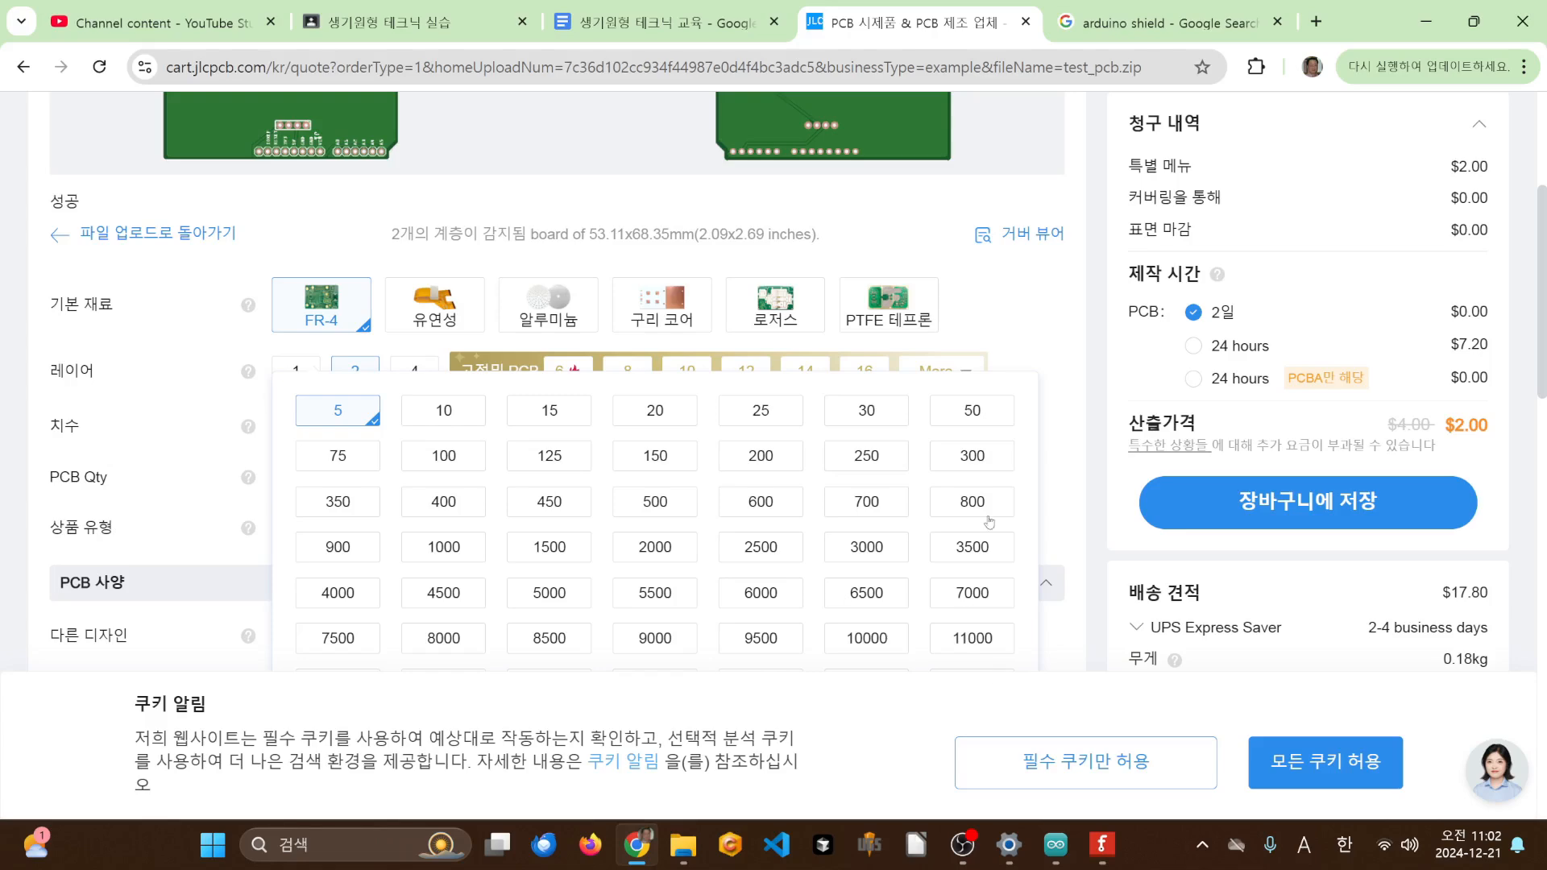
pyautogui.scroll(-3, 1102, 514)
pyautogui.scroll(7, 1119, 555)
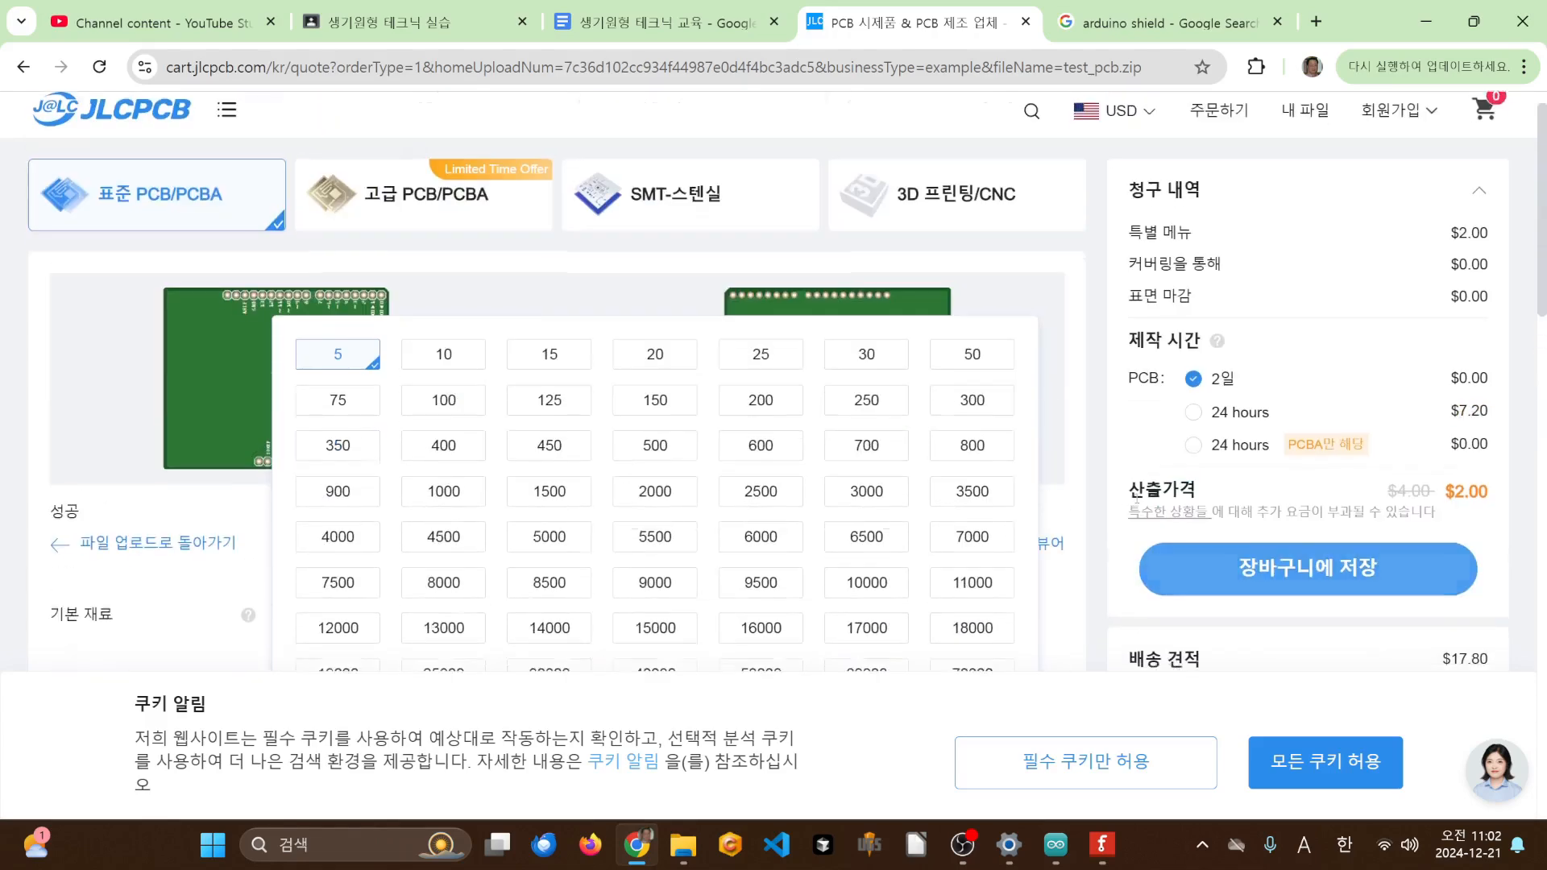